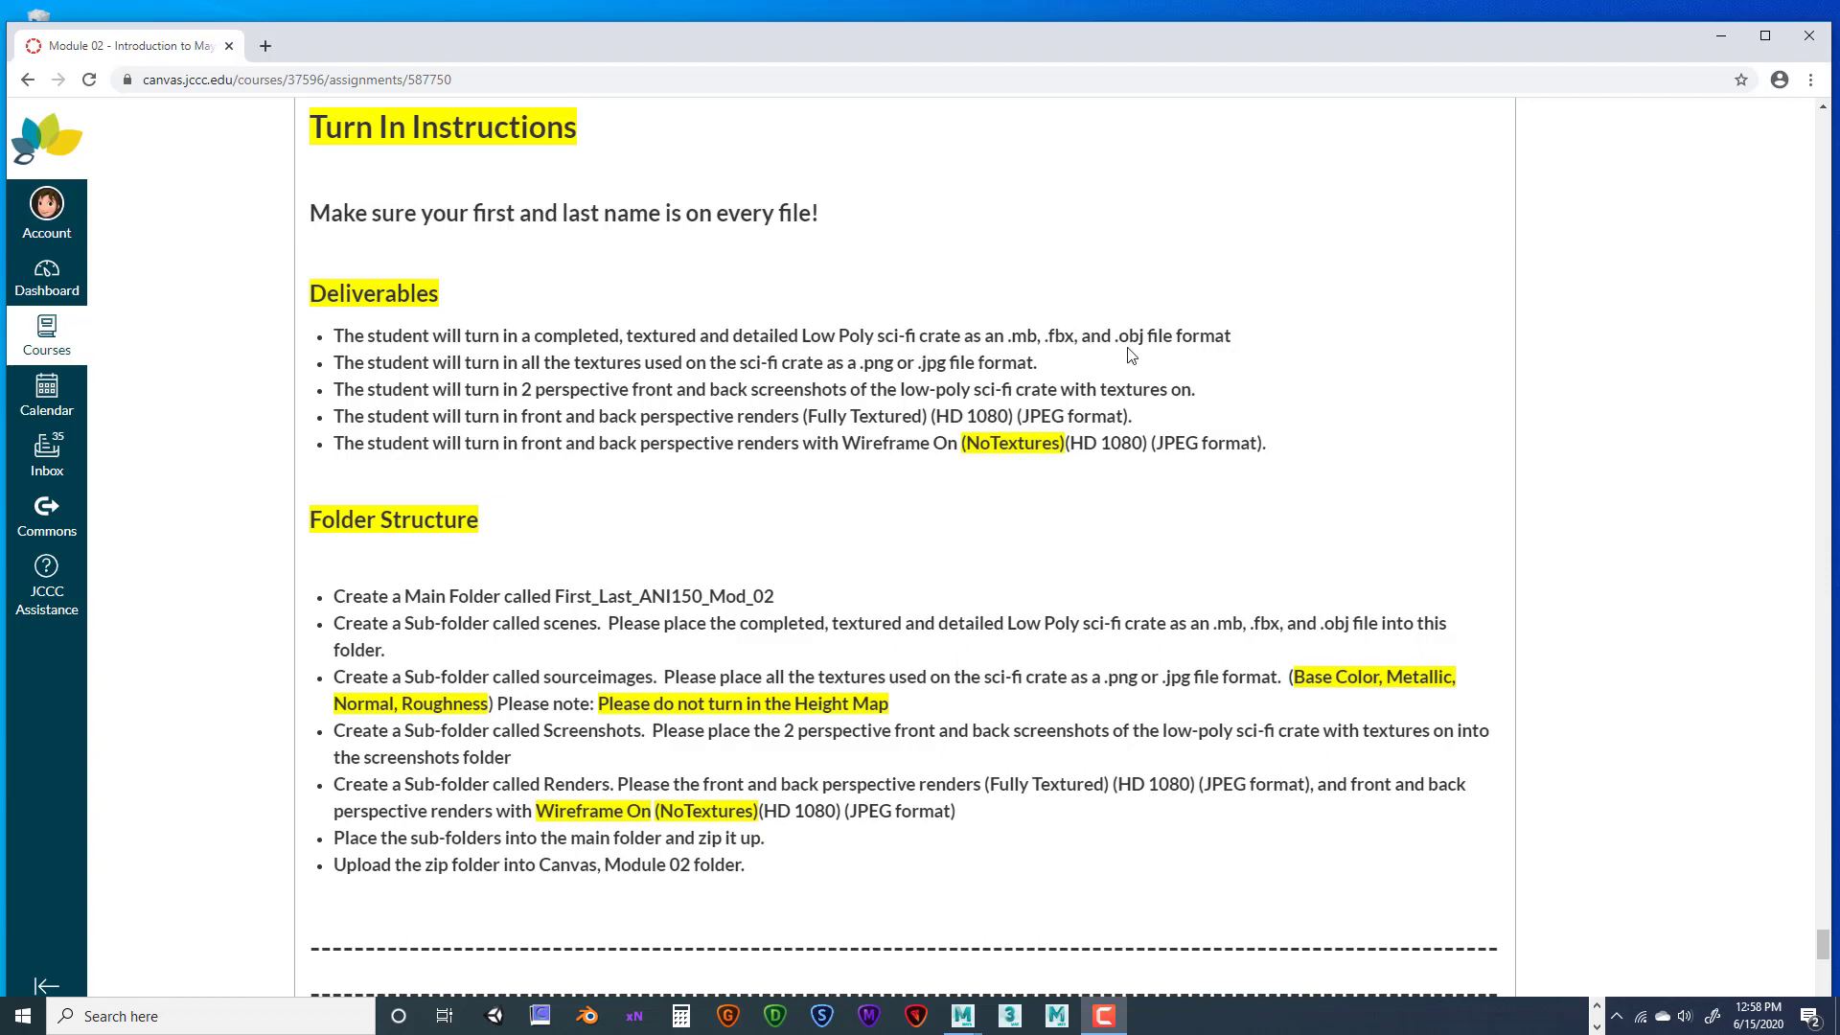
Highlight the first deliverable about submitting the crate as .mb, .fbx and .obj files
{"action": "left_click_drag", "start_coordinate": [335, 335], "coordinate": [1261, 342]}
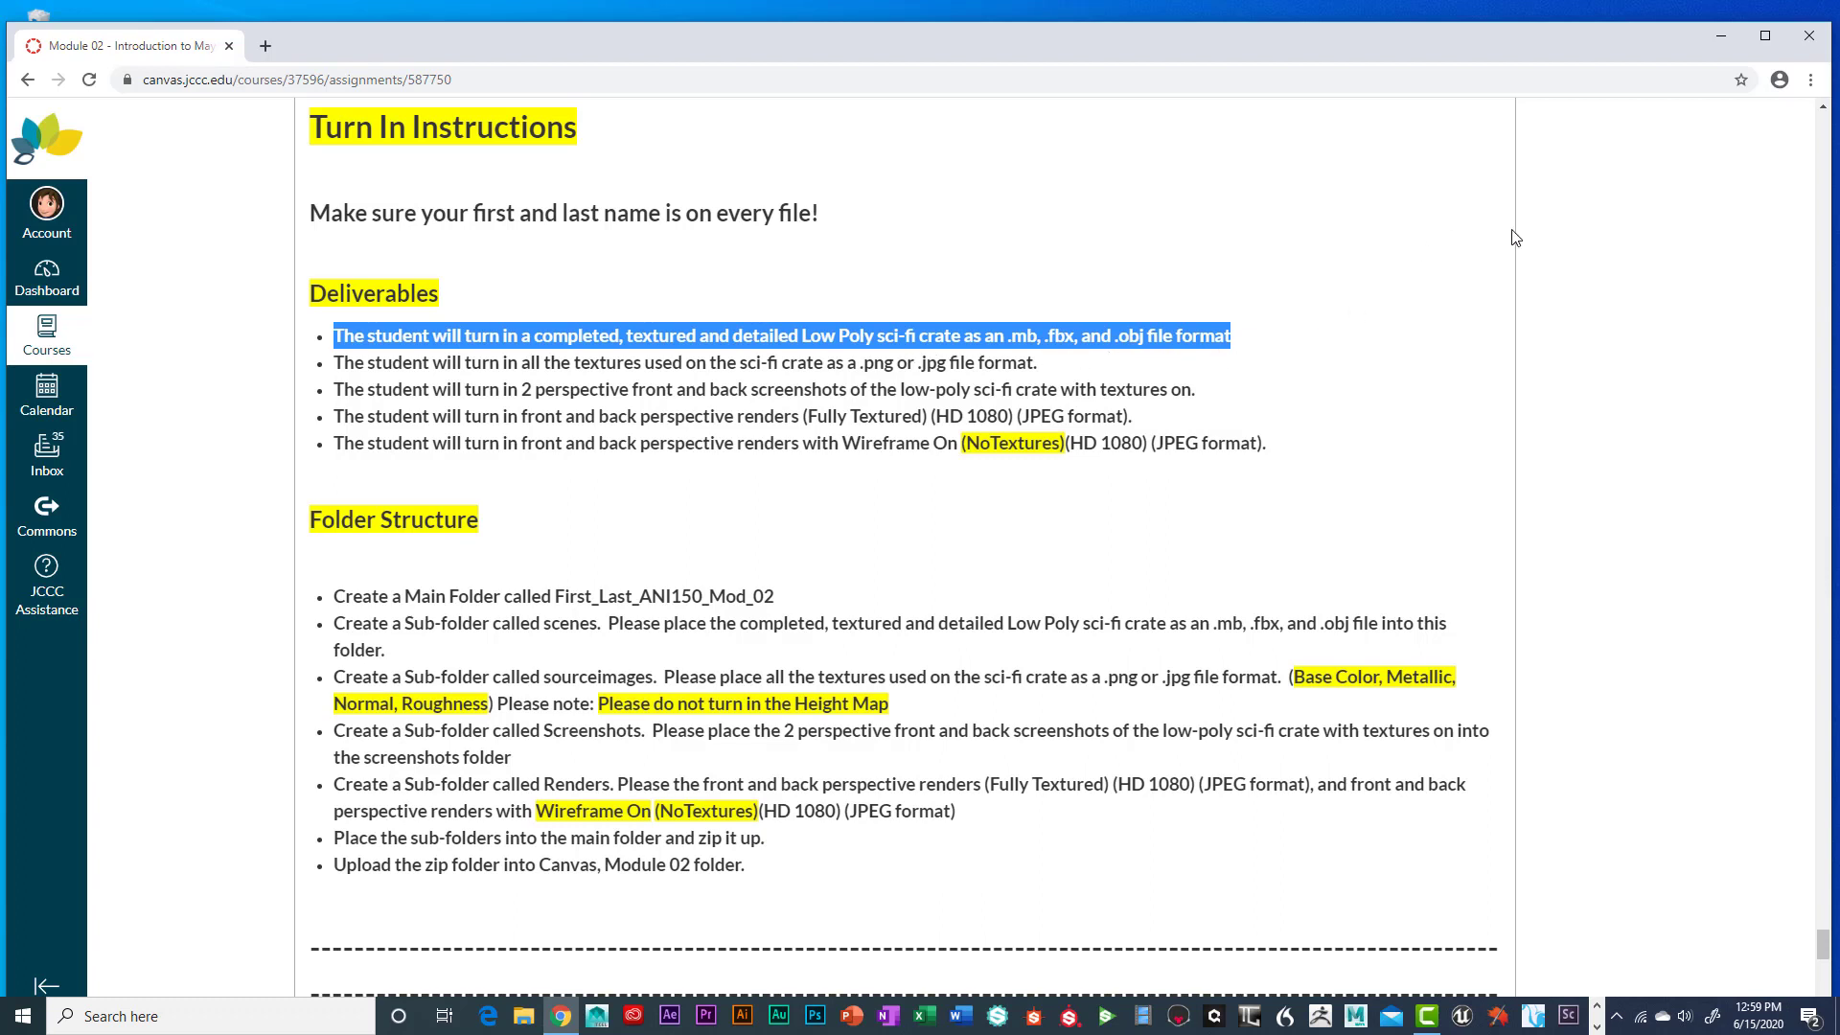
Switch from Chrome to the Maya crate scene, orbit the view and select the Large_Crate model
{"action": "left_click", "coordinate": [1720, 42]}
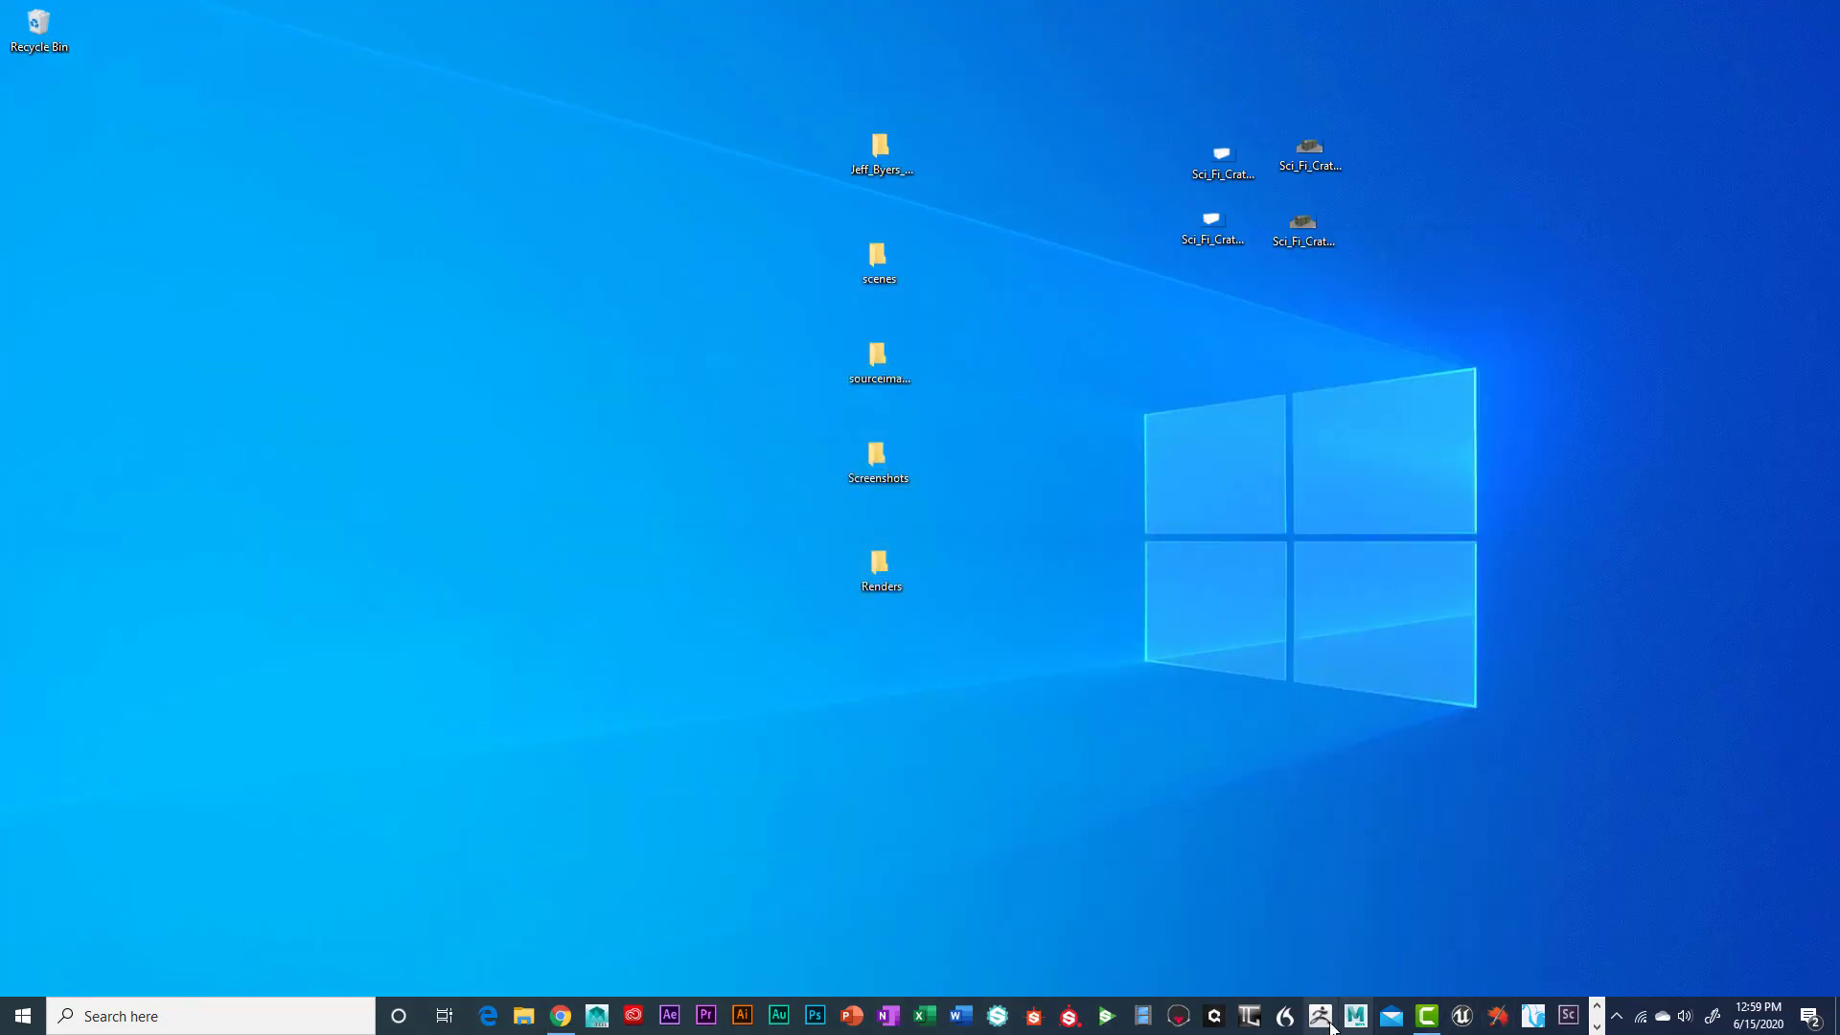
{"action": "left_click", "coordinate": [1355, 1015]}
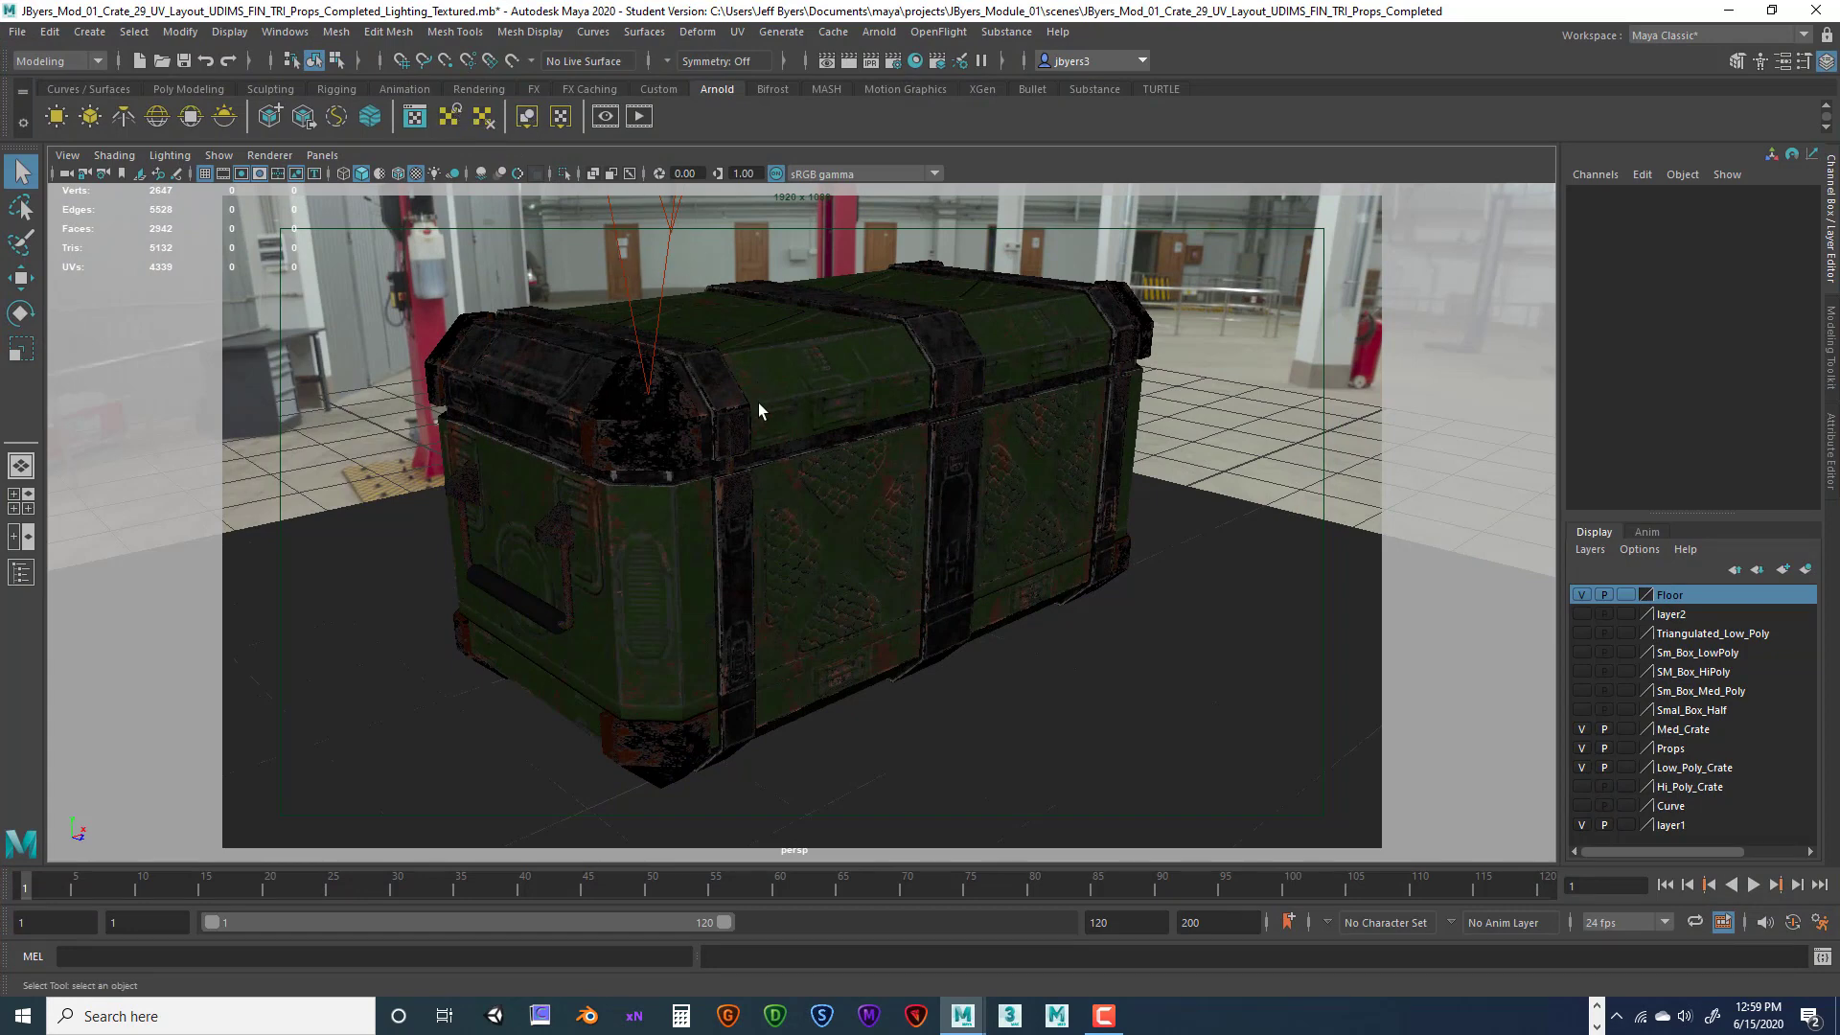
{"action": "left_click_drag", "start_coordinate": [757, 402], "coordinate": [1084, 550], "text": "alt"}
{"action": "left_click", "coordinate": [887, 484]}
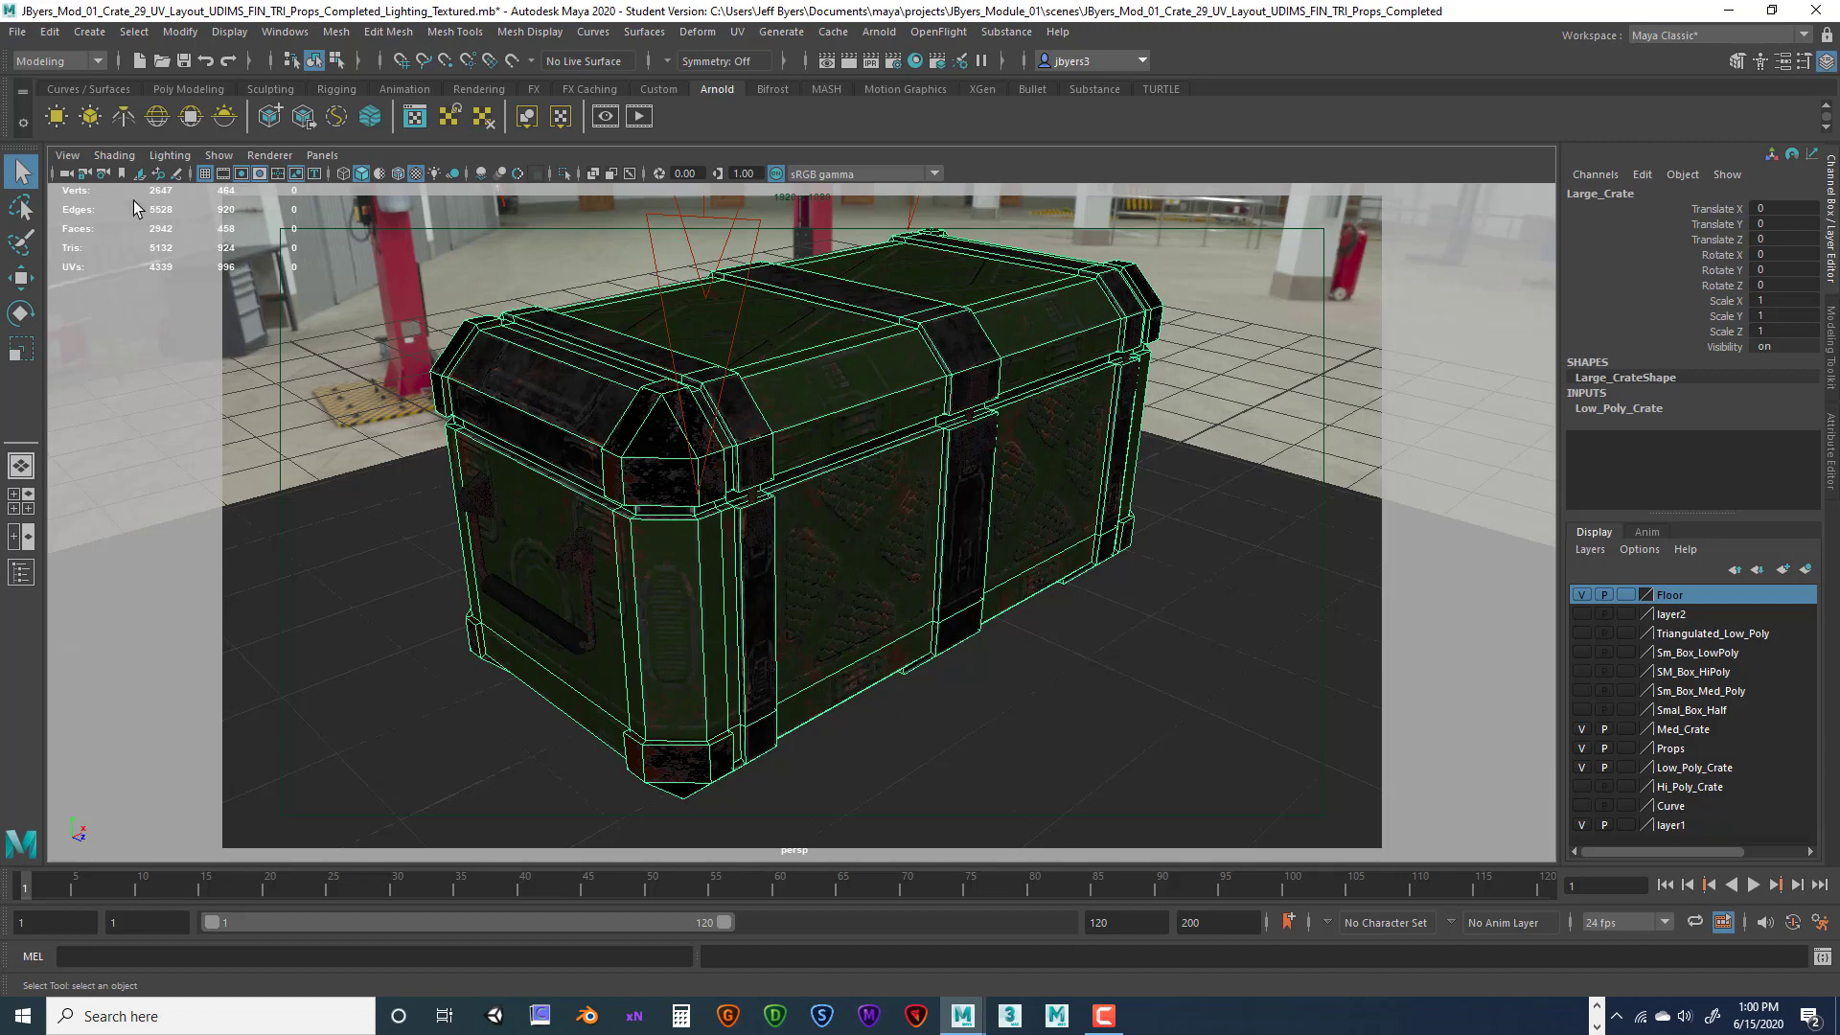
{"action": "left_click", "coordinate": [21, 37]}
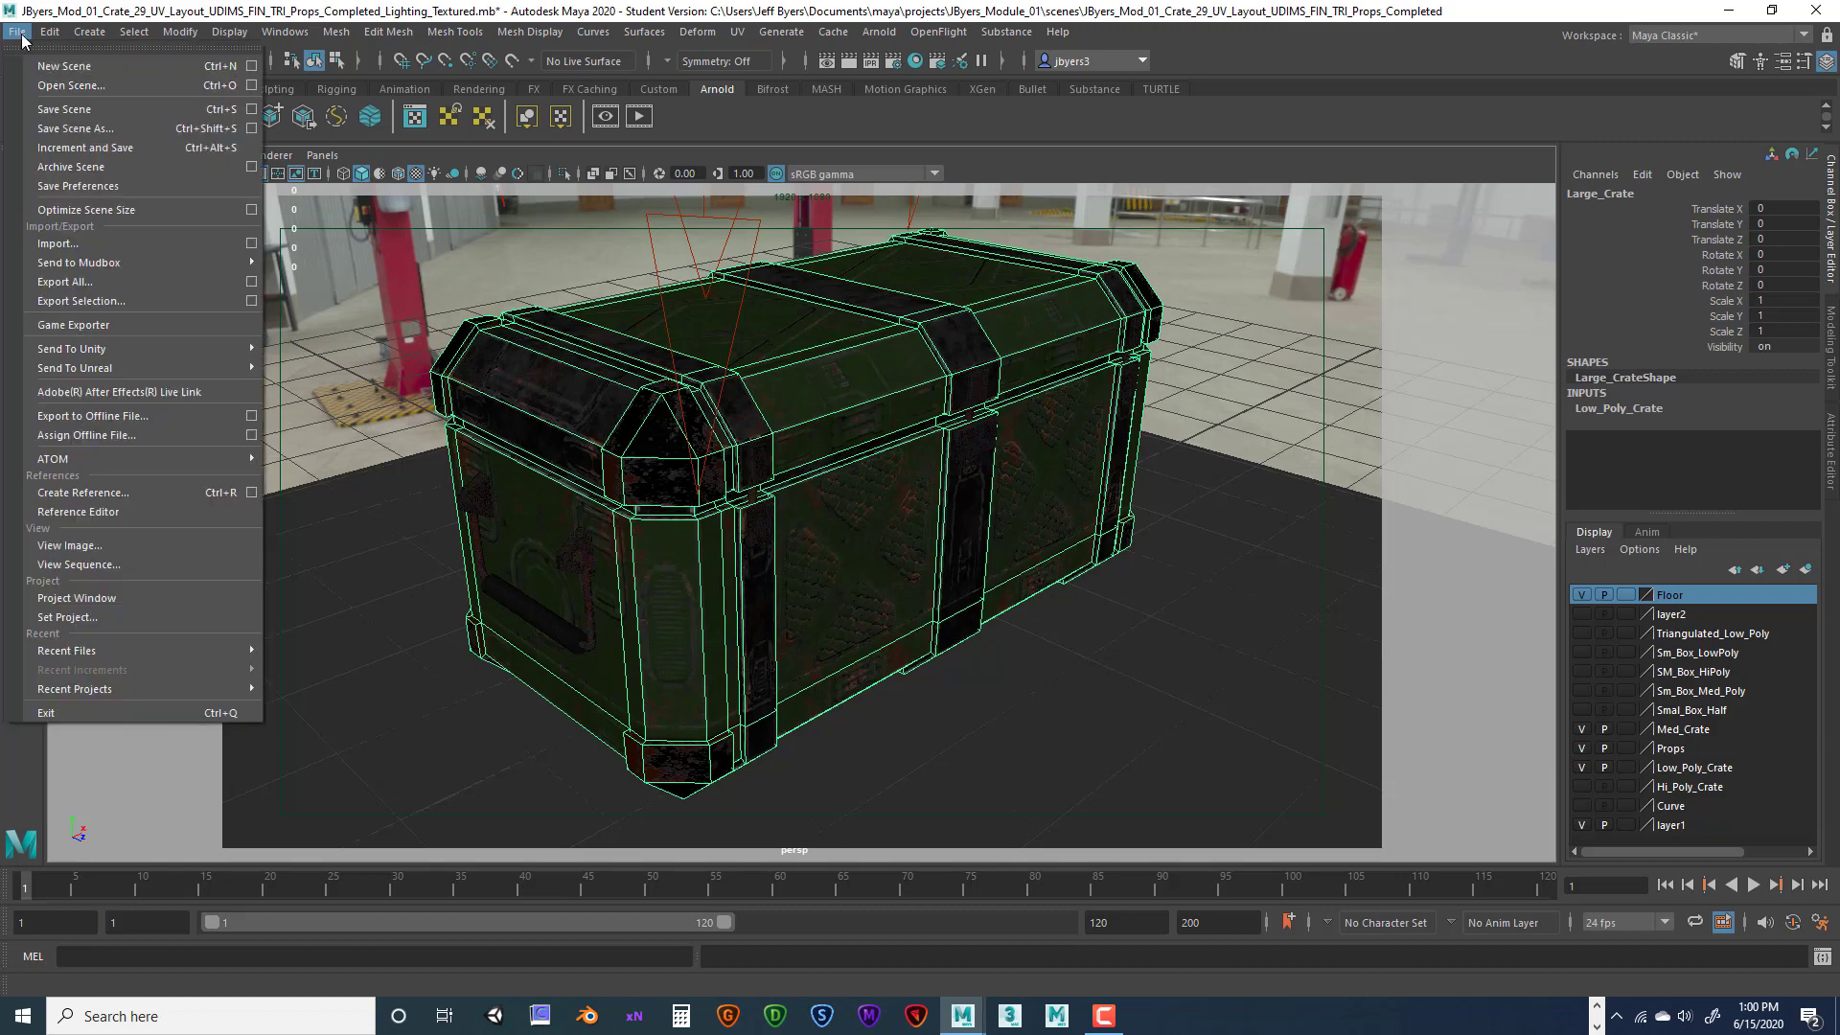
Save the scene to the Desktop as a .mb file named with the student's name plus 'Module_02'
{"action": "left_click", "coordinate": [113, 131]}
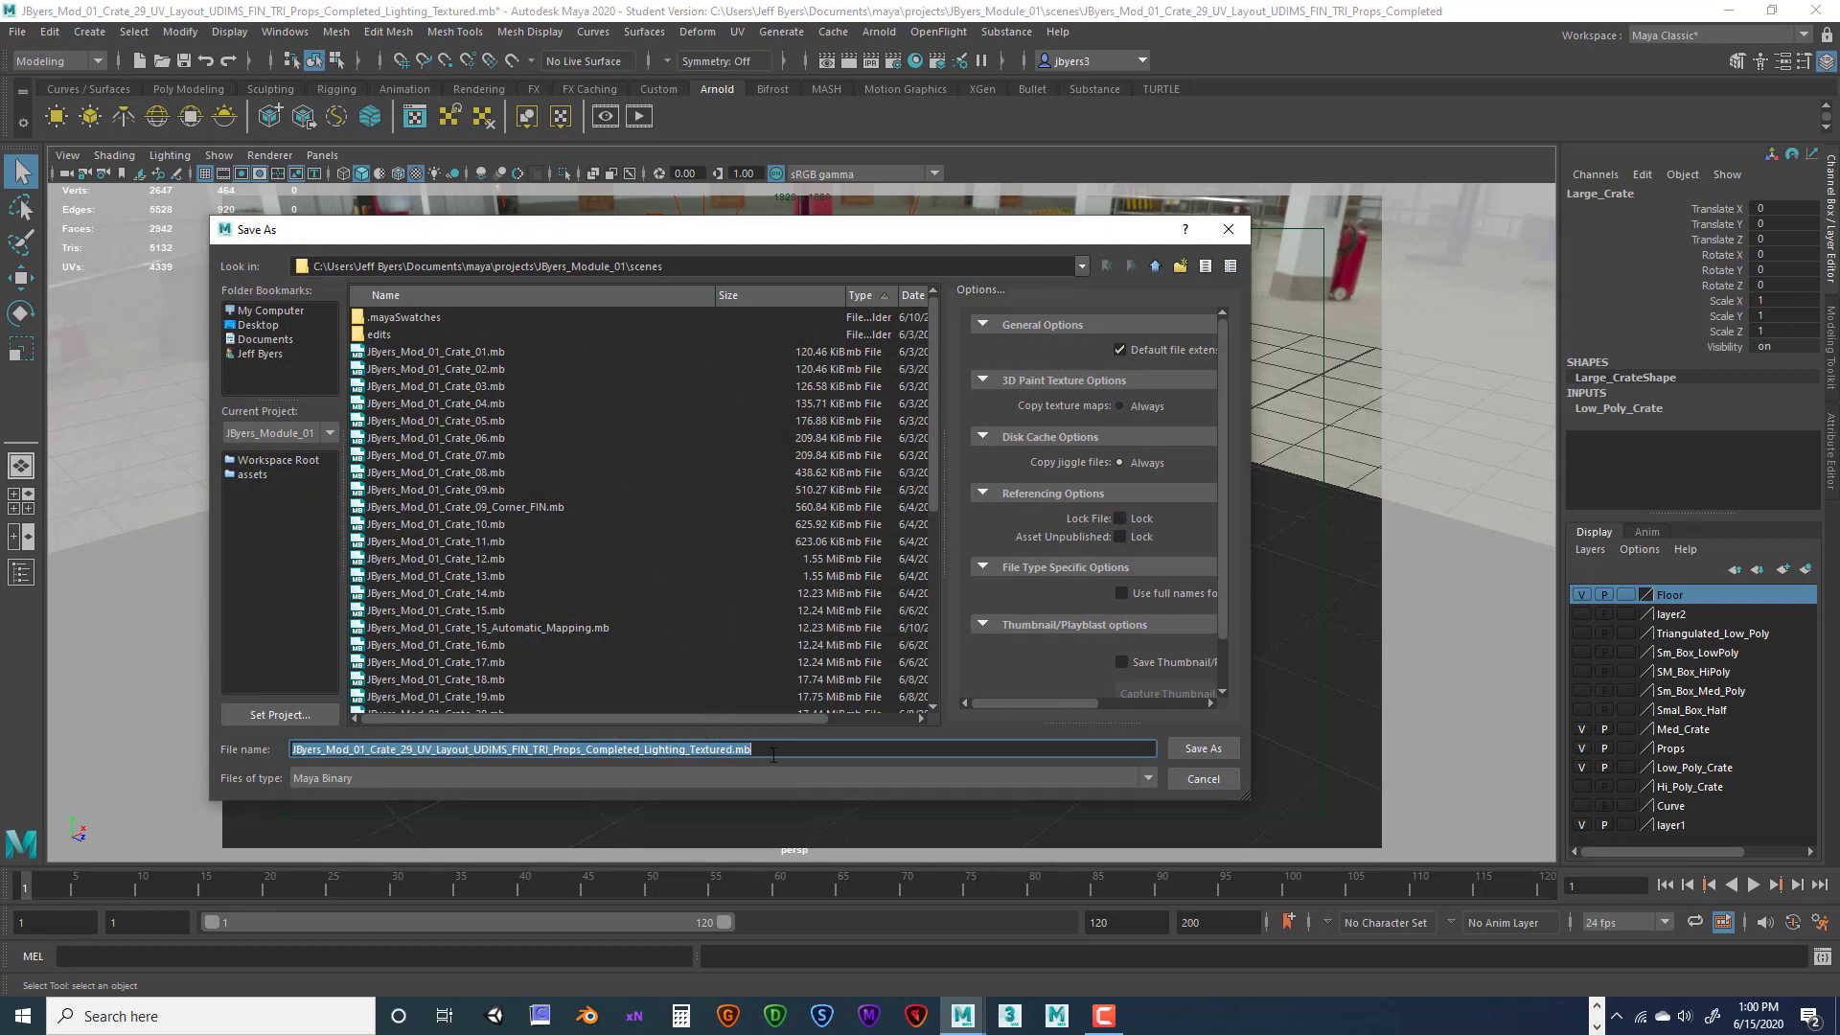
{"action": "left_click_drag", "start_coordinate": [782, 749], "coordinate": [357, 754]}
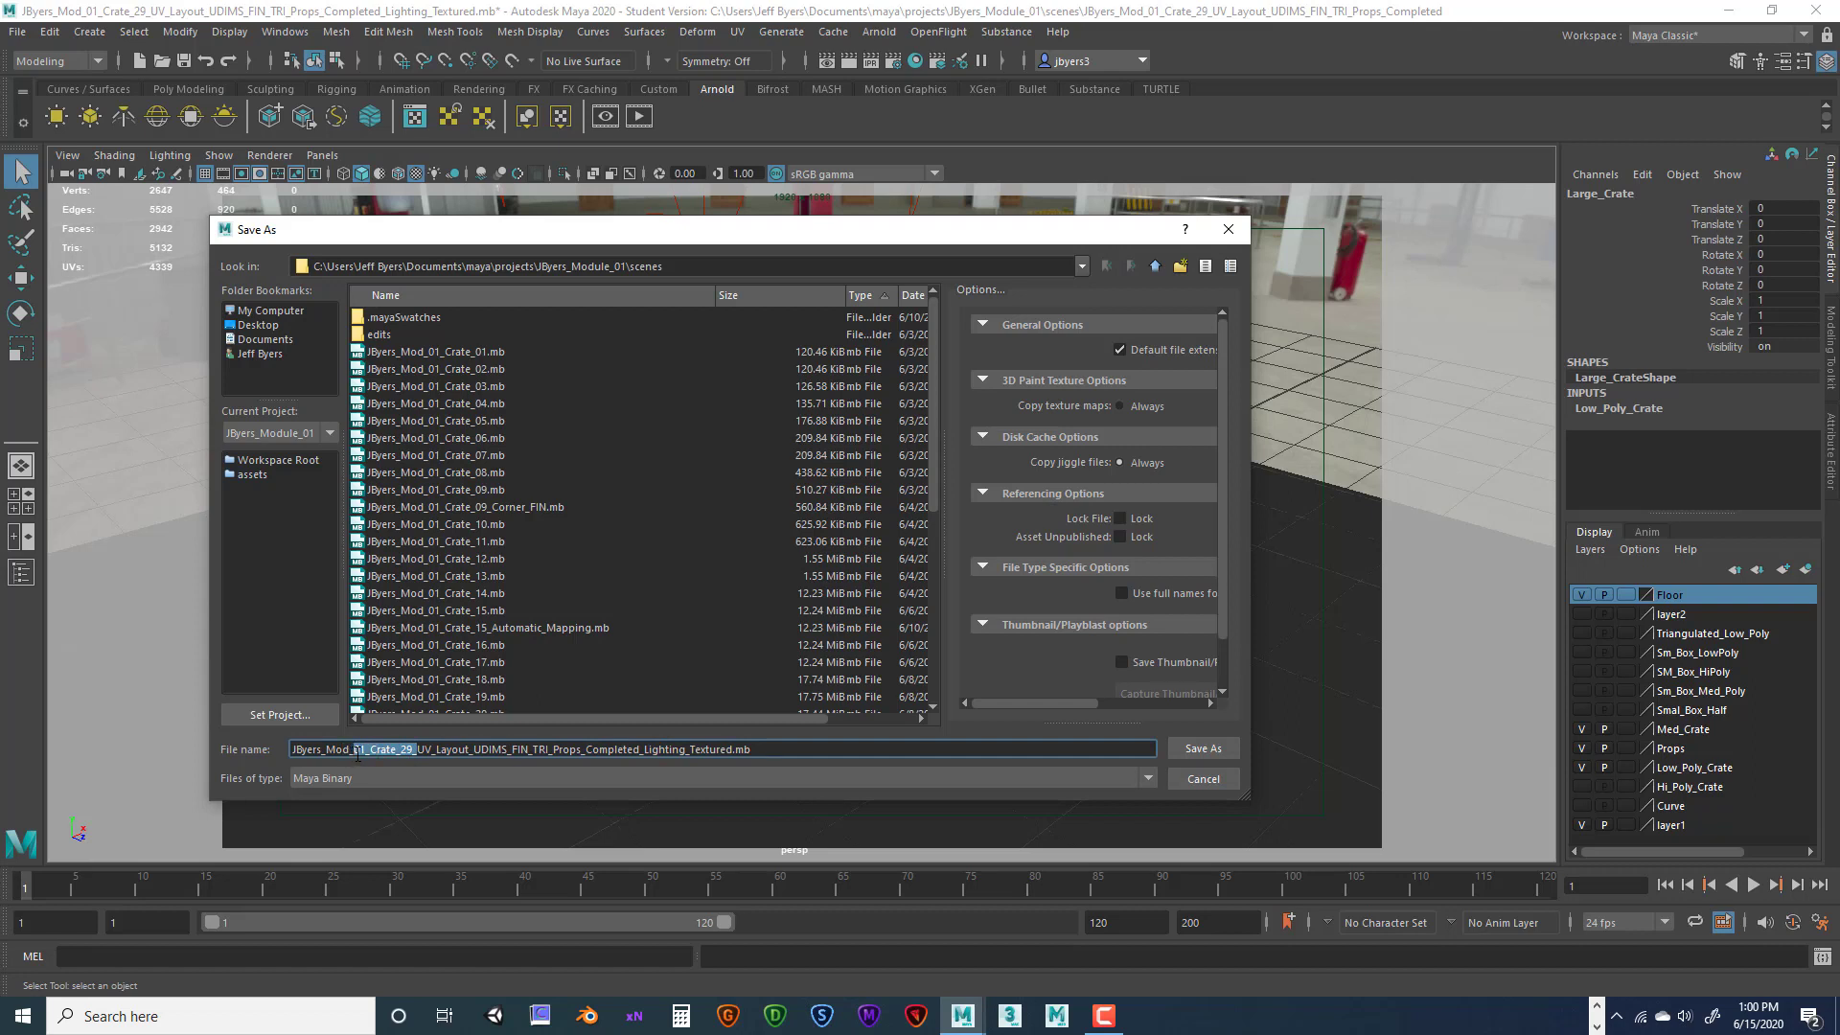
{"action": "left_click_drag", "start_coordinate": [734, 750], "coordinate": [285, 756]}
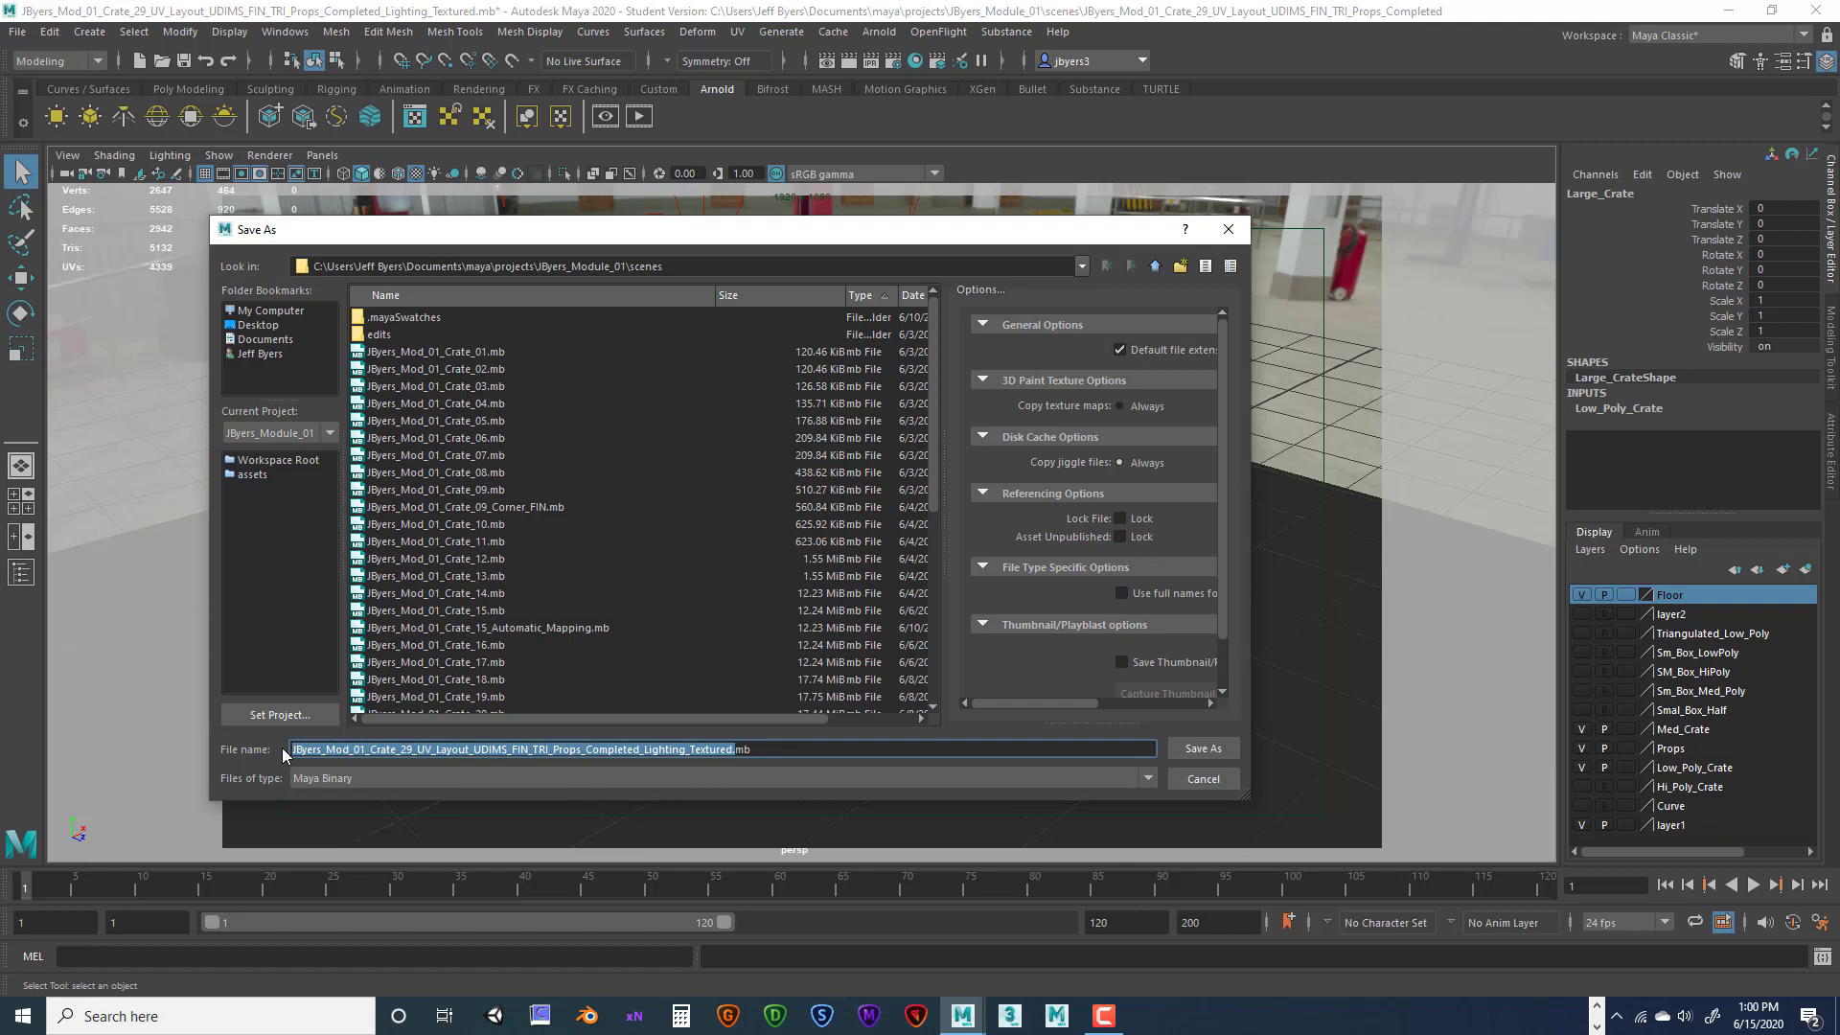
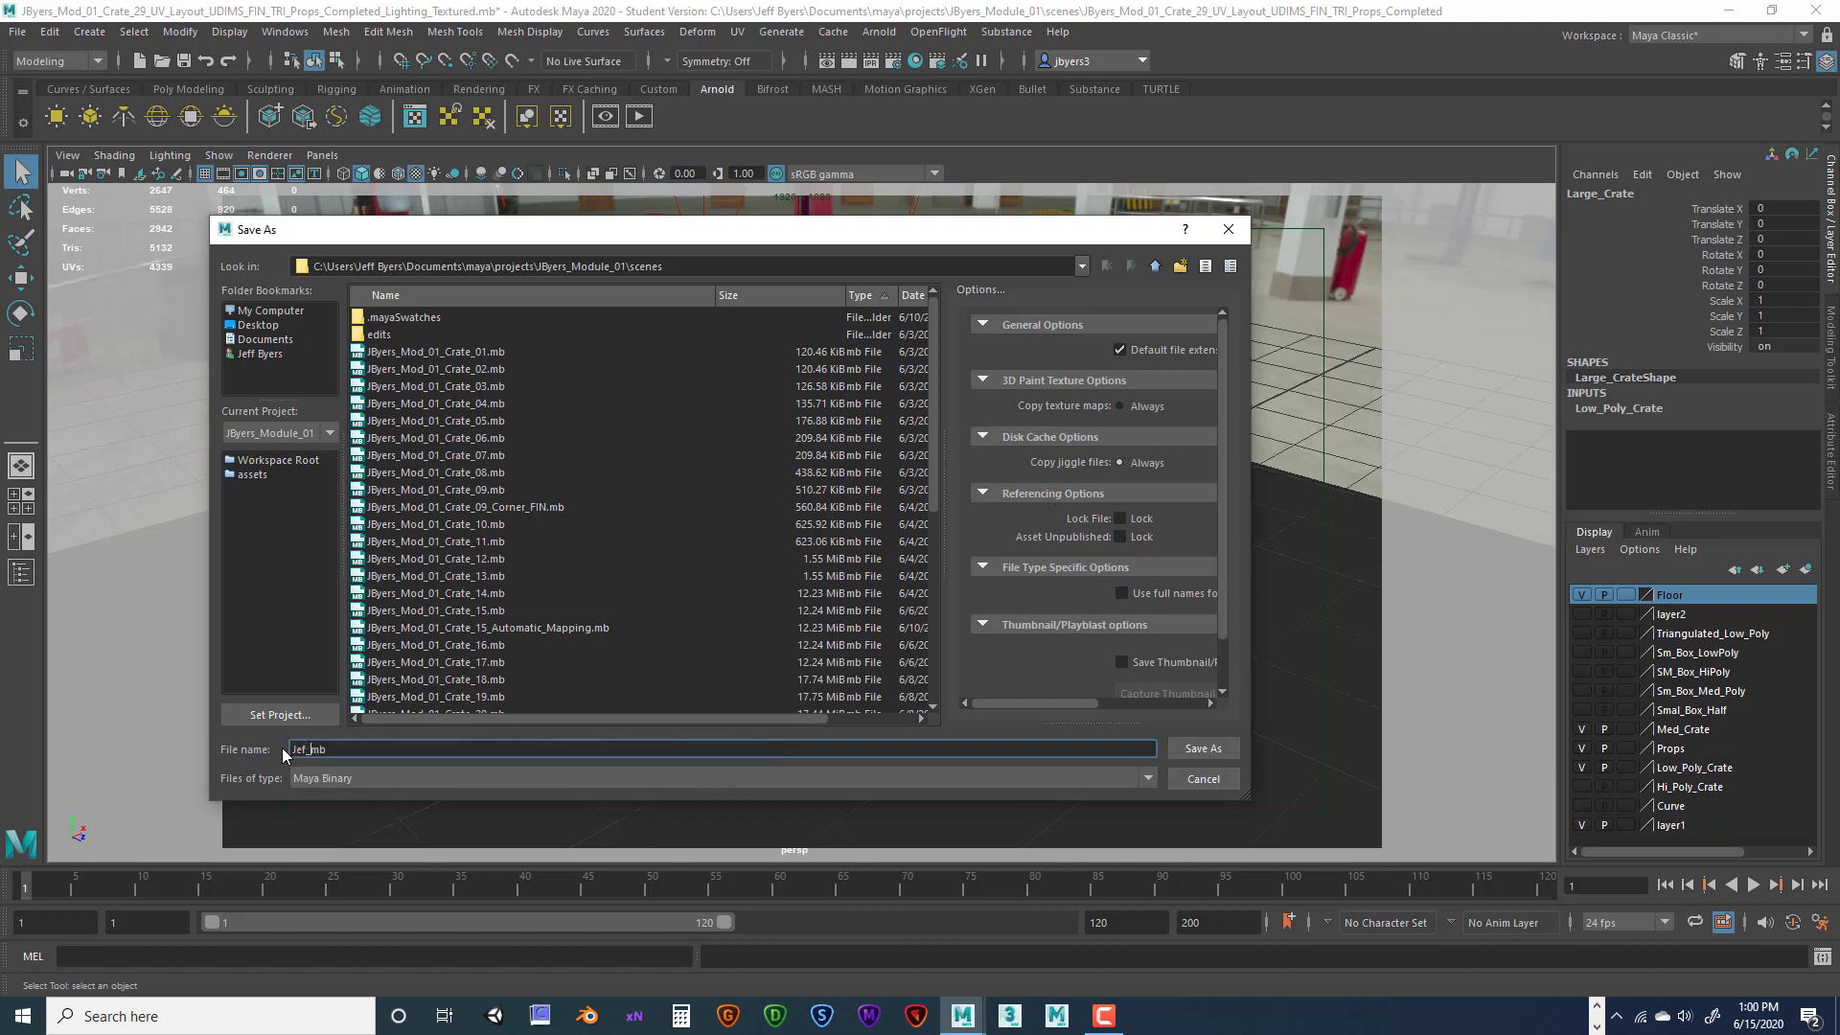
{"action": "left_click", "coordinate": [303, 749]}
{"action": "type", "text": "f"}
{"action": "left_click", "coordinate": [259, 325]}
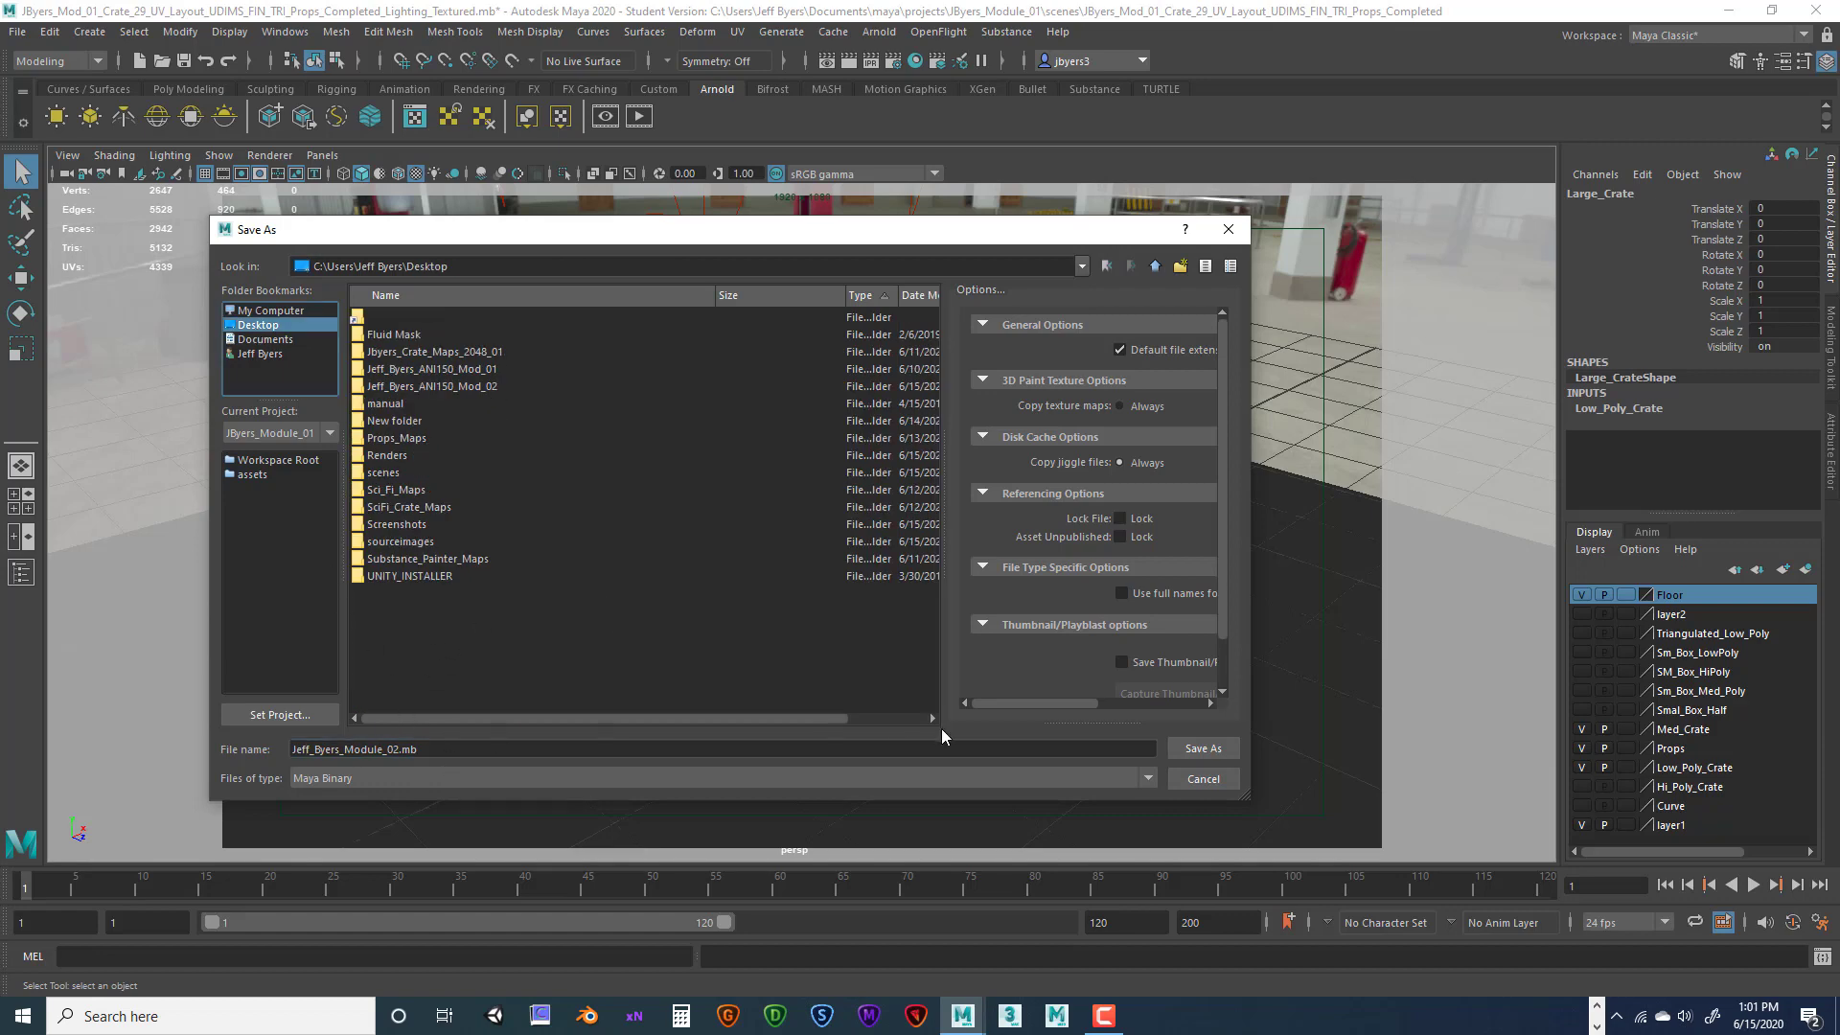
{"action": "left_click", "coordinate": [1193, 751]}
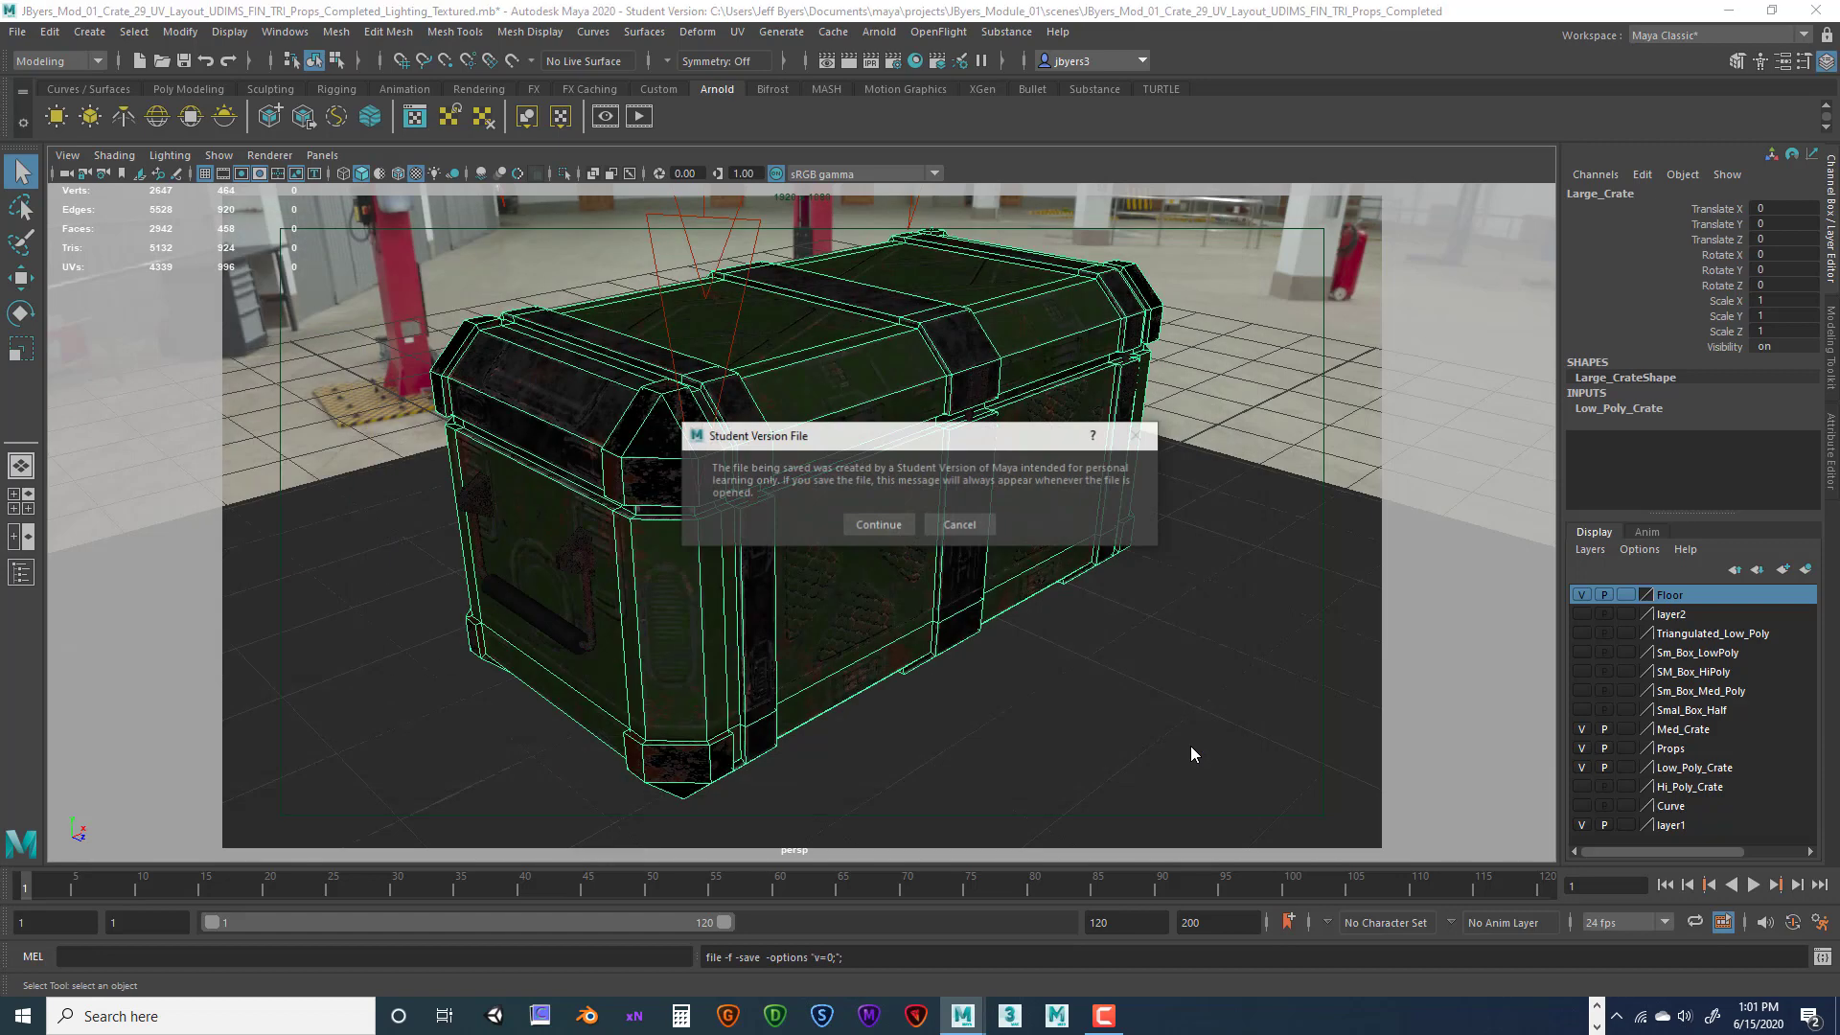
{"action": "left_click", "coordinate": [878, 526]}
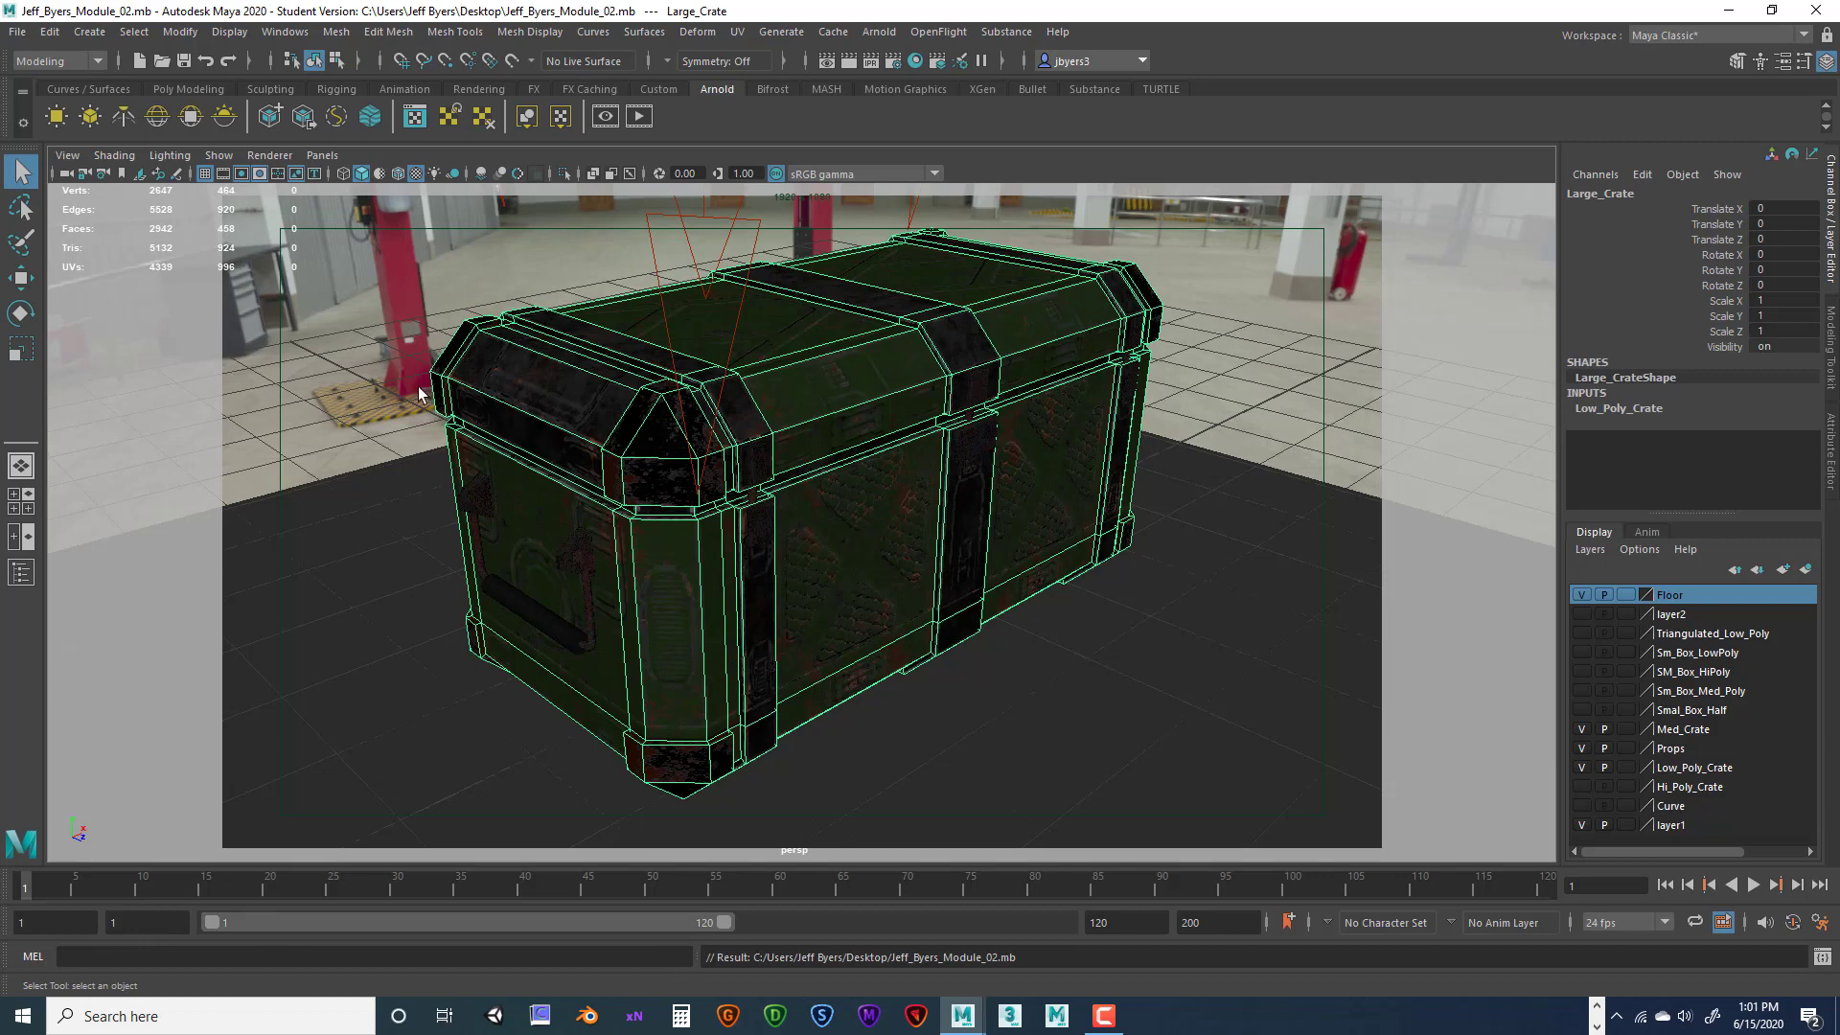
Reselect the crate and switch the viewport to textured display with key 6
{"action": "left_click", "coordinate": [19, 32]}
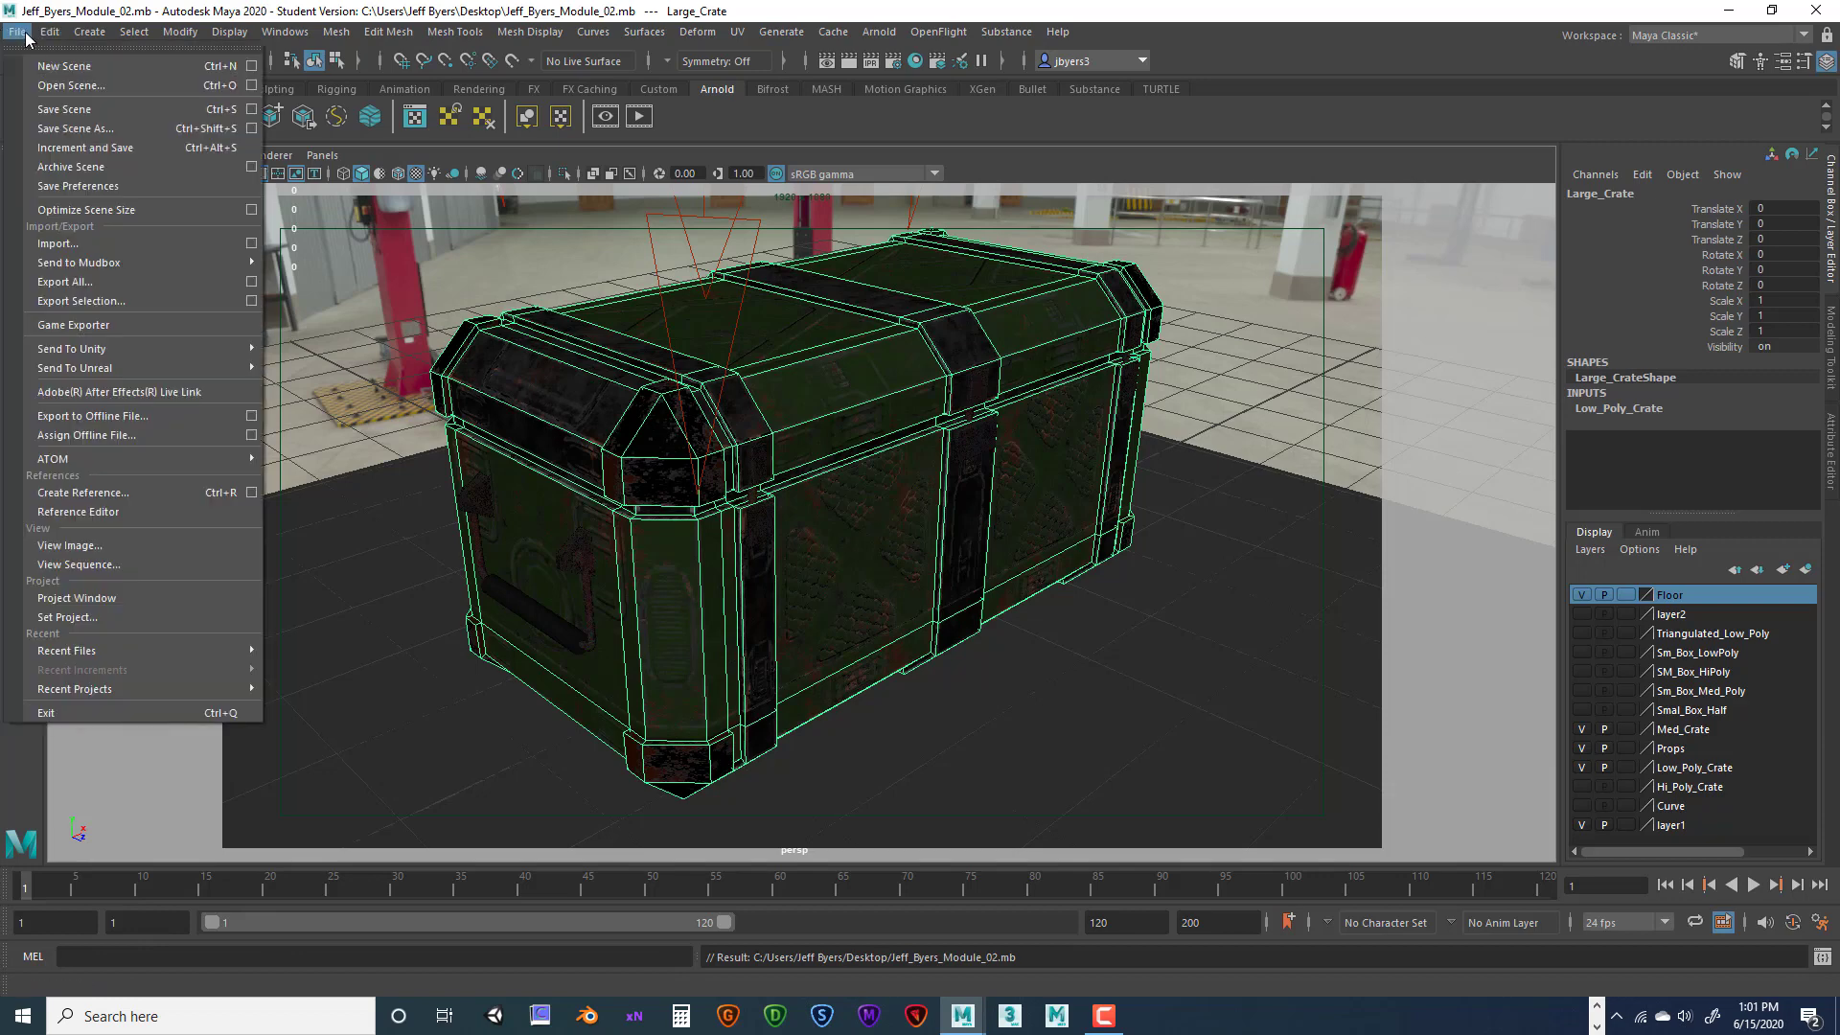
{"action": "left_click", "coordinate": [1226, 561]}
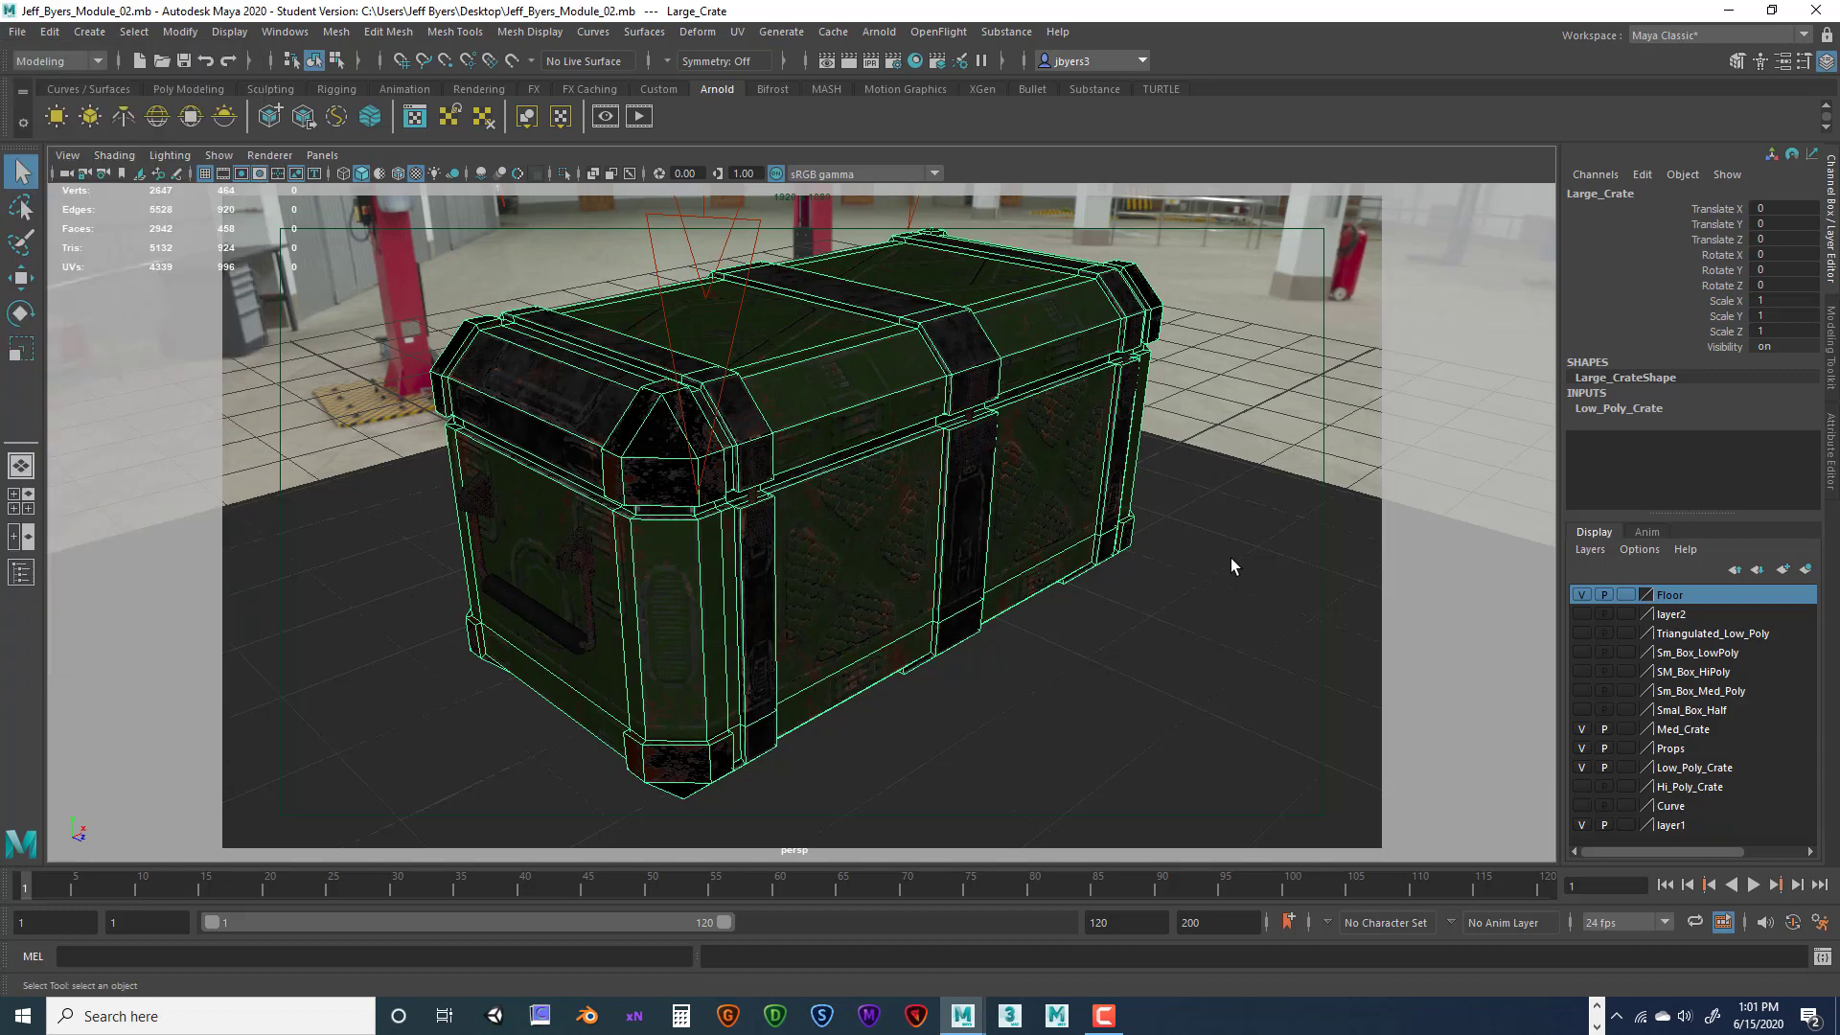
{"action": "left_click", "coordinate": [860, 494]}
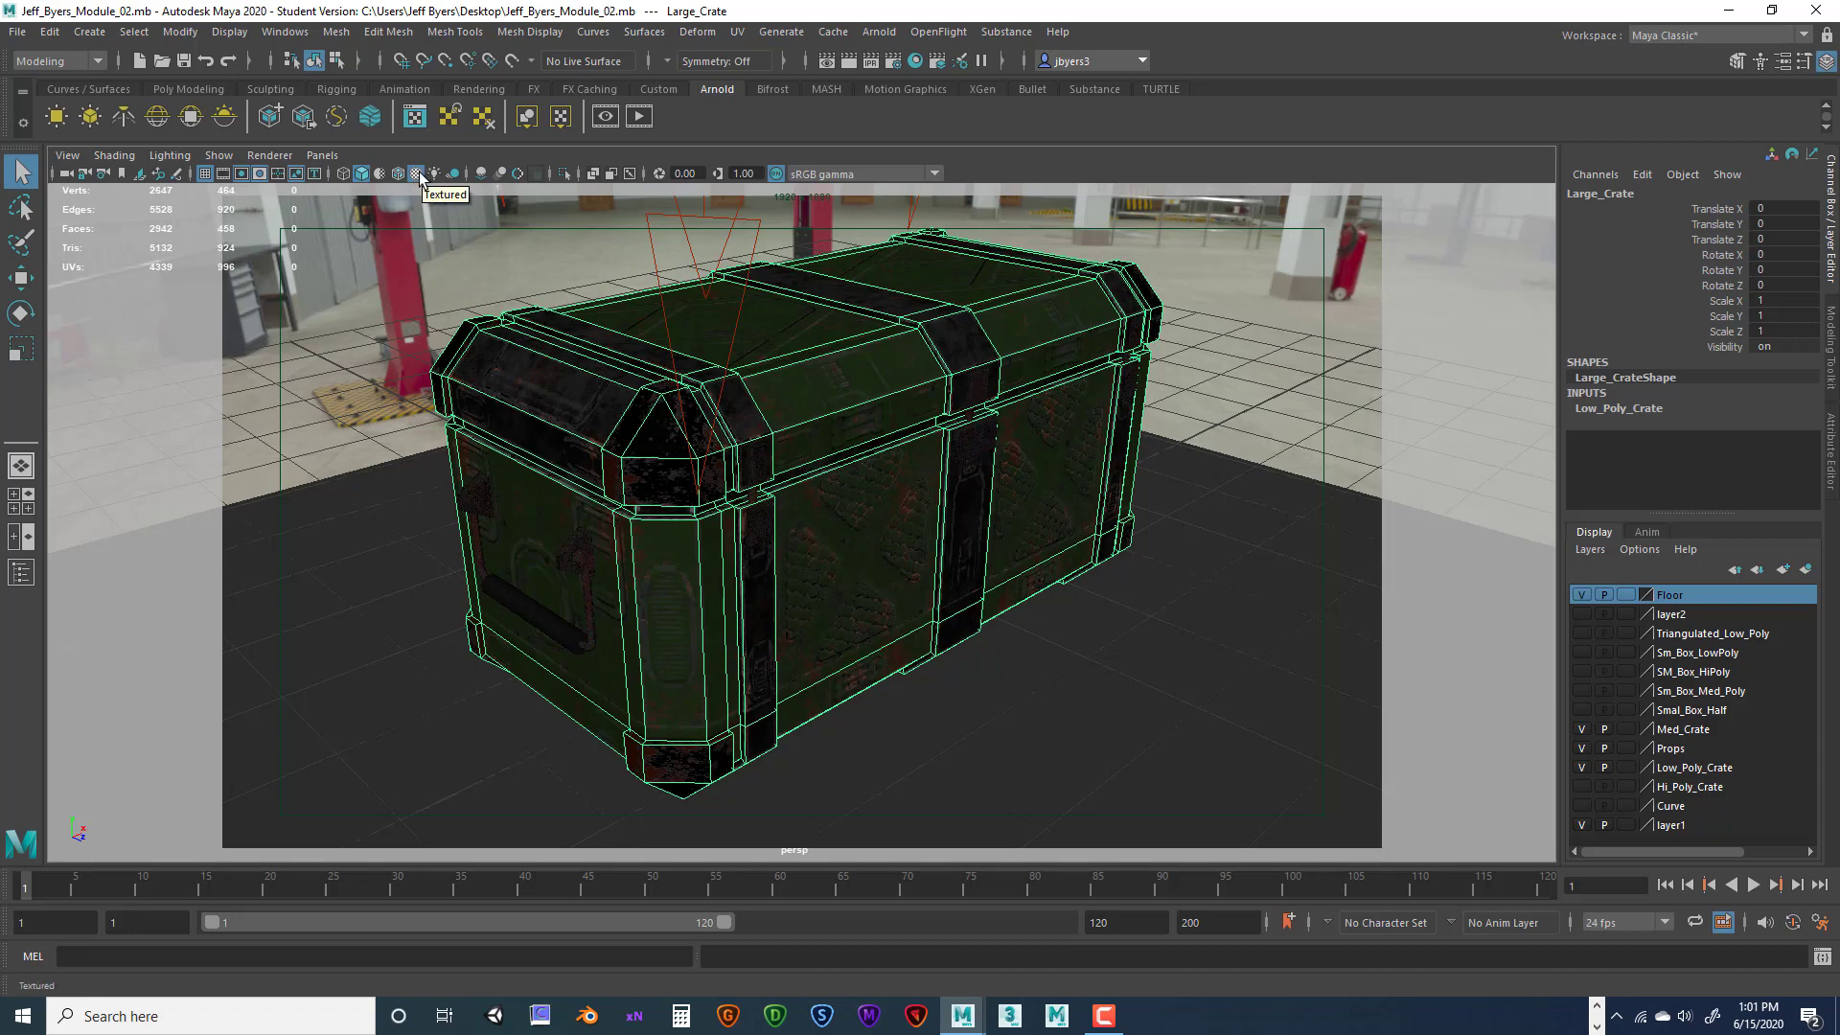
{"action": "key", "text": "6"}
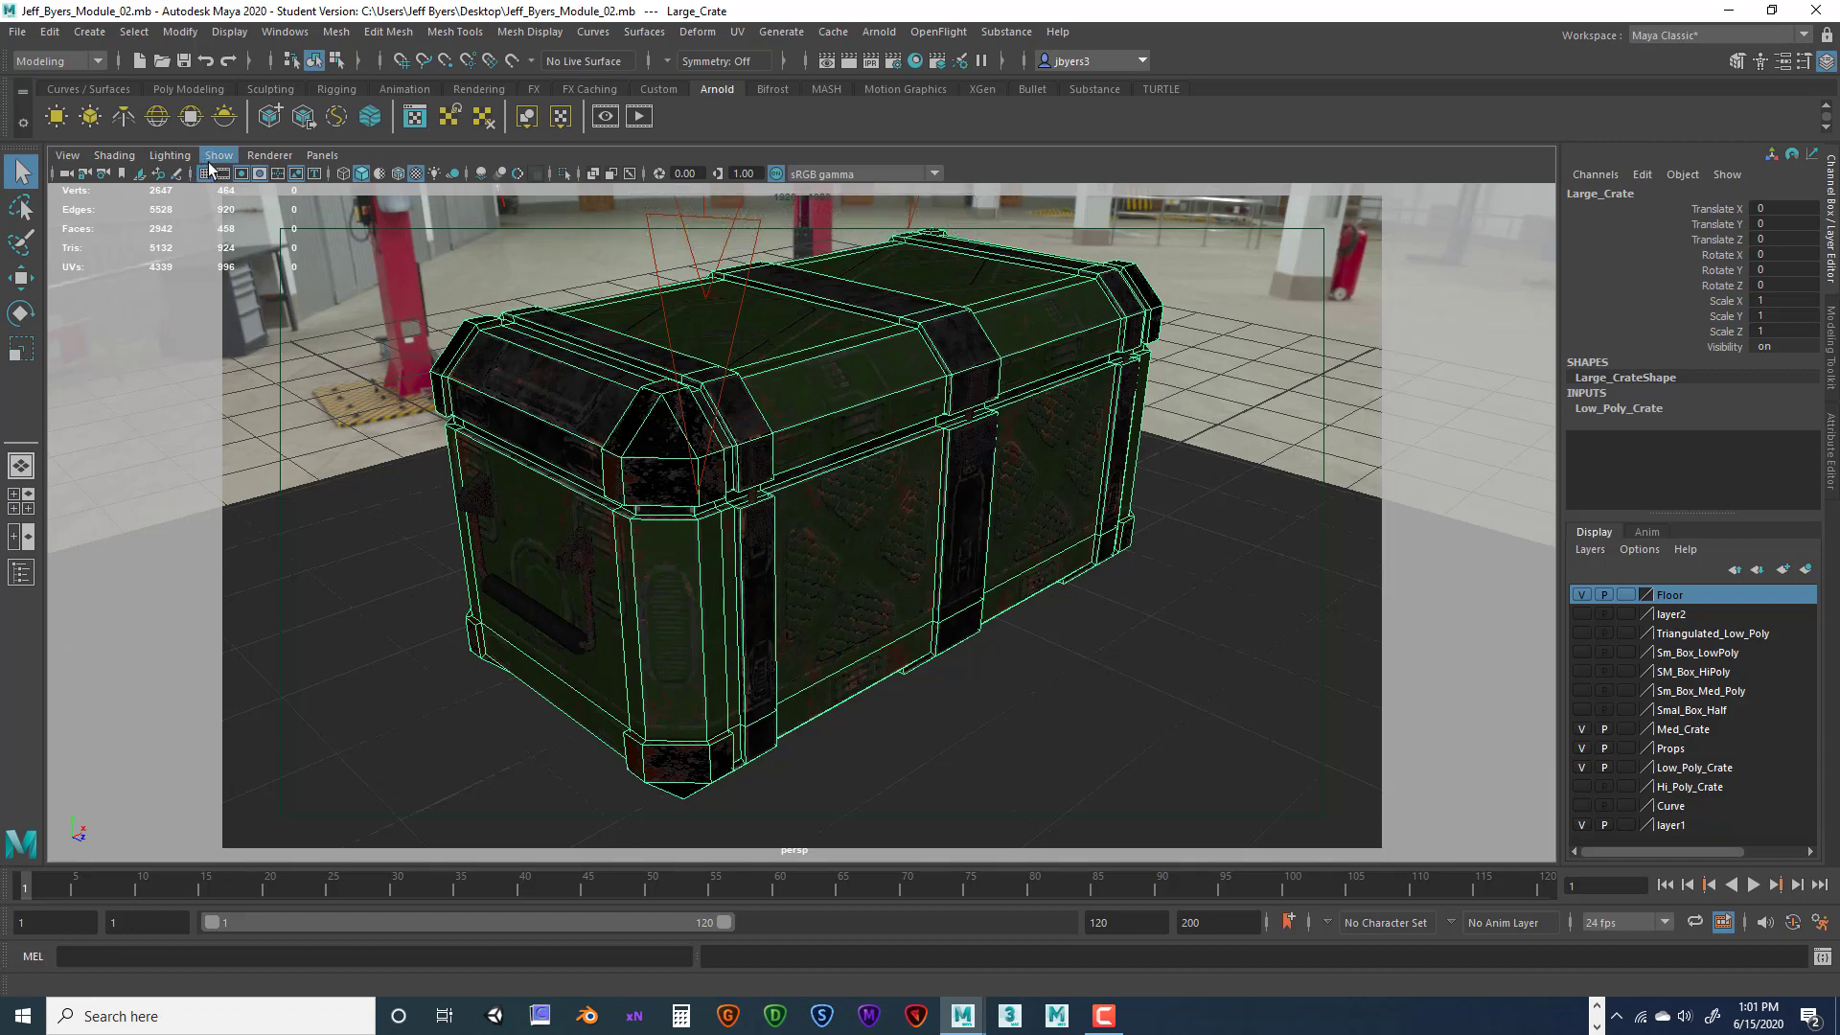
Check the Viewport 2.0 renderer settings and close them again
{"action": "left_click", "coordinate": [269, 157]}
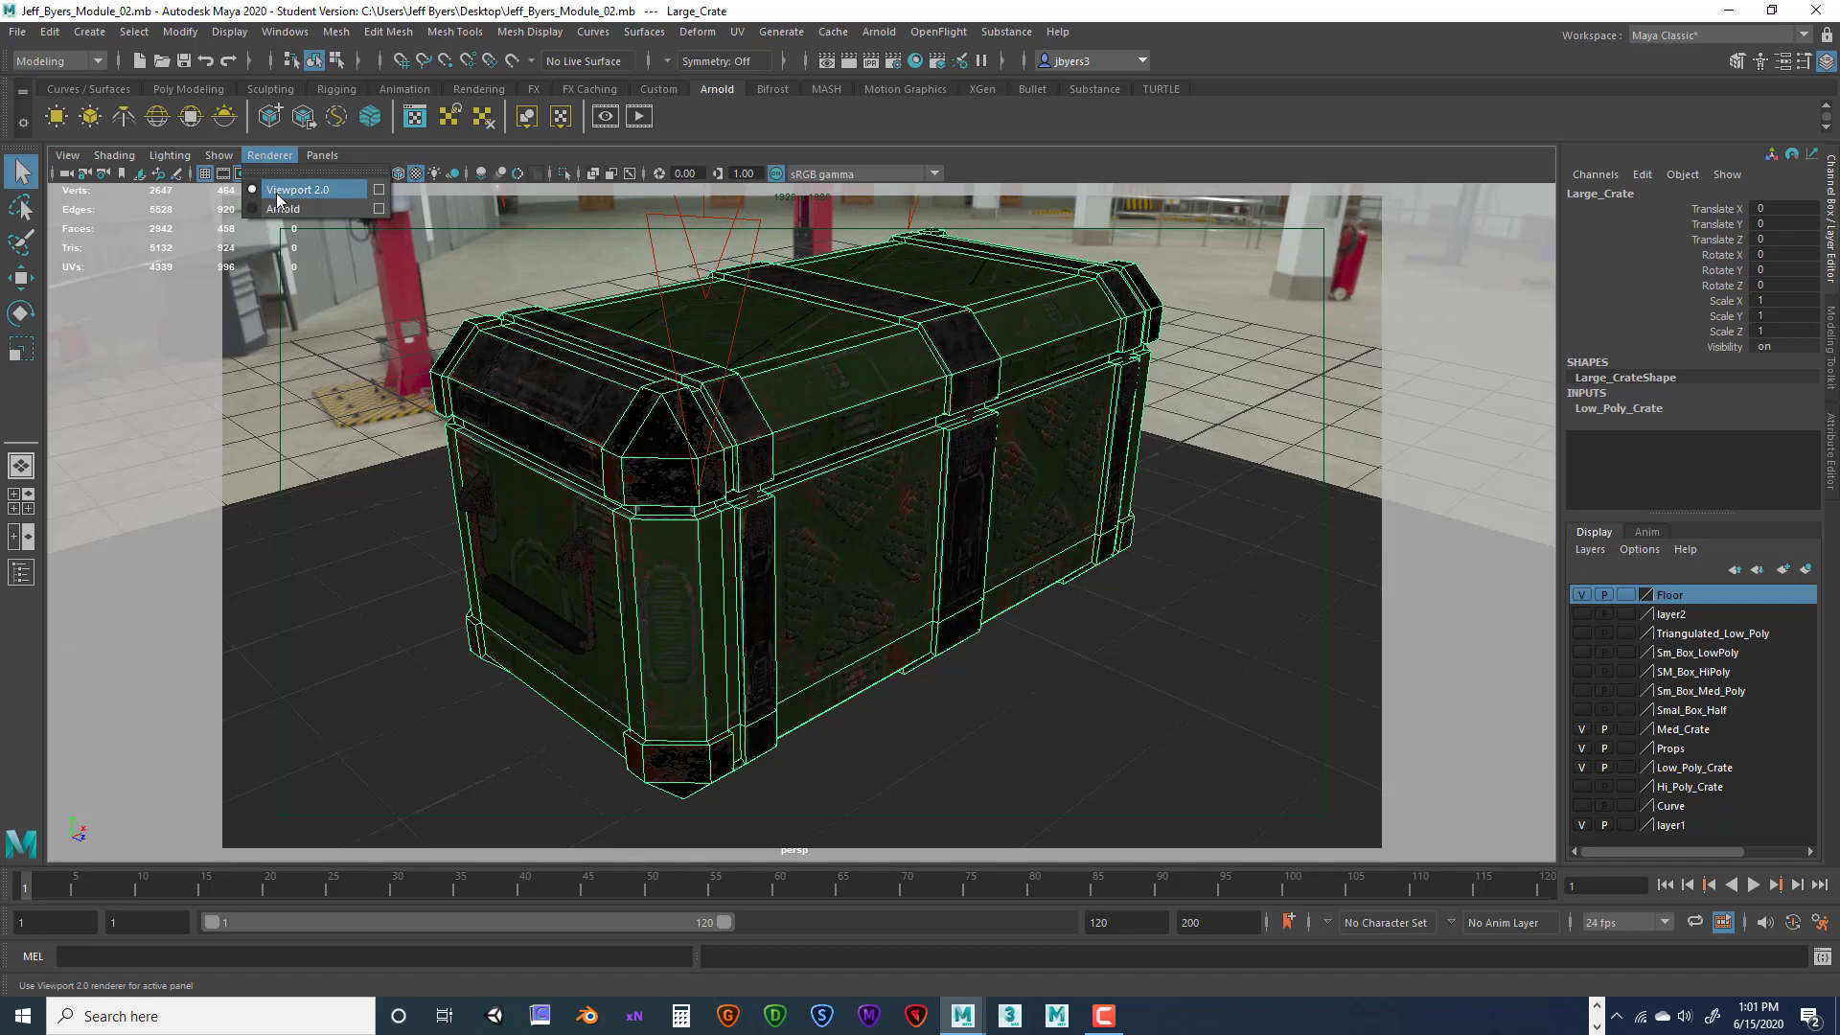
{"action": "left_click", "coordinate": [380, 190]}
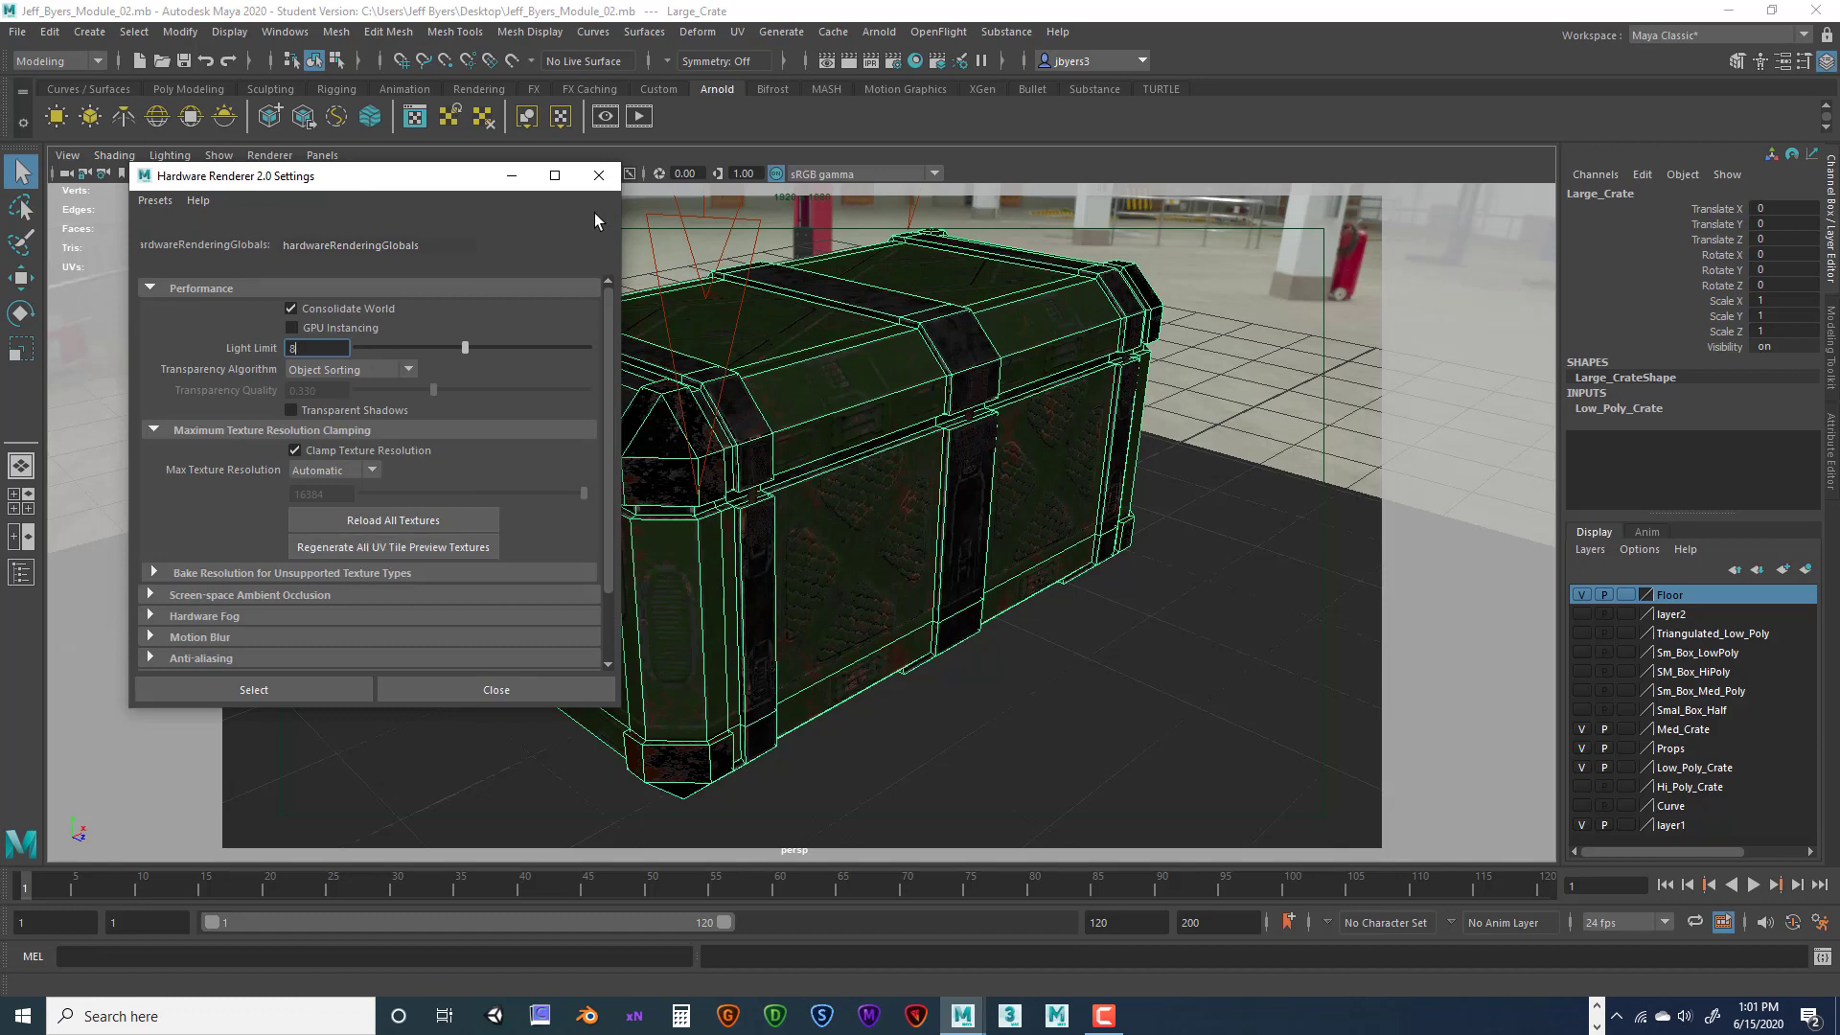
{"action": "left_click", "coordinate": [597, 176]}
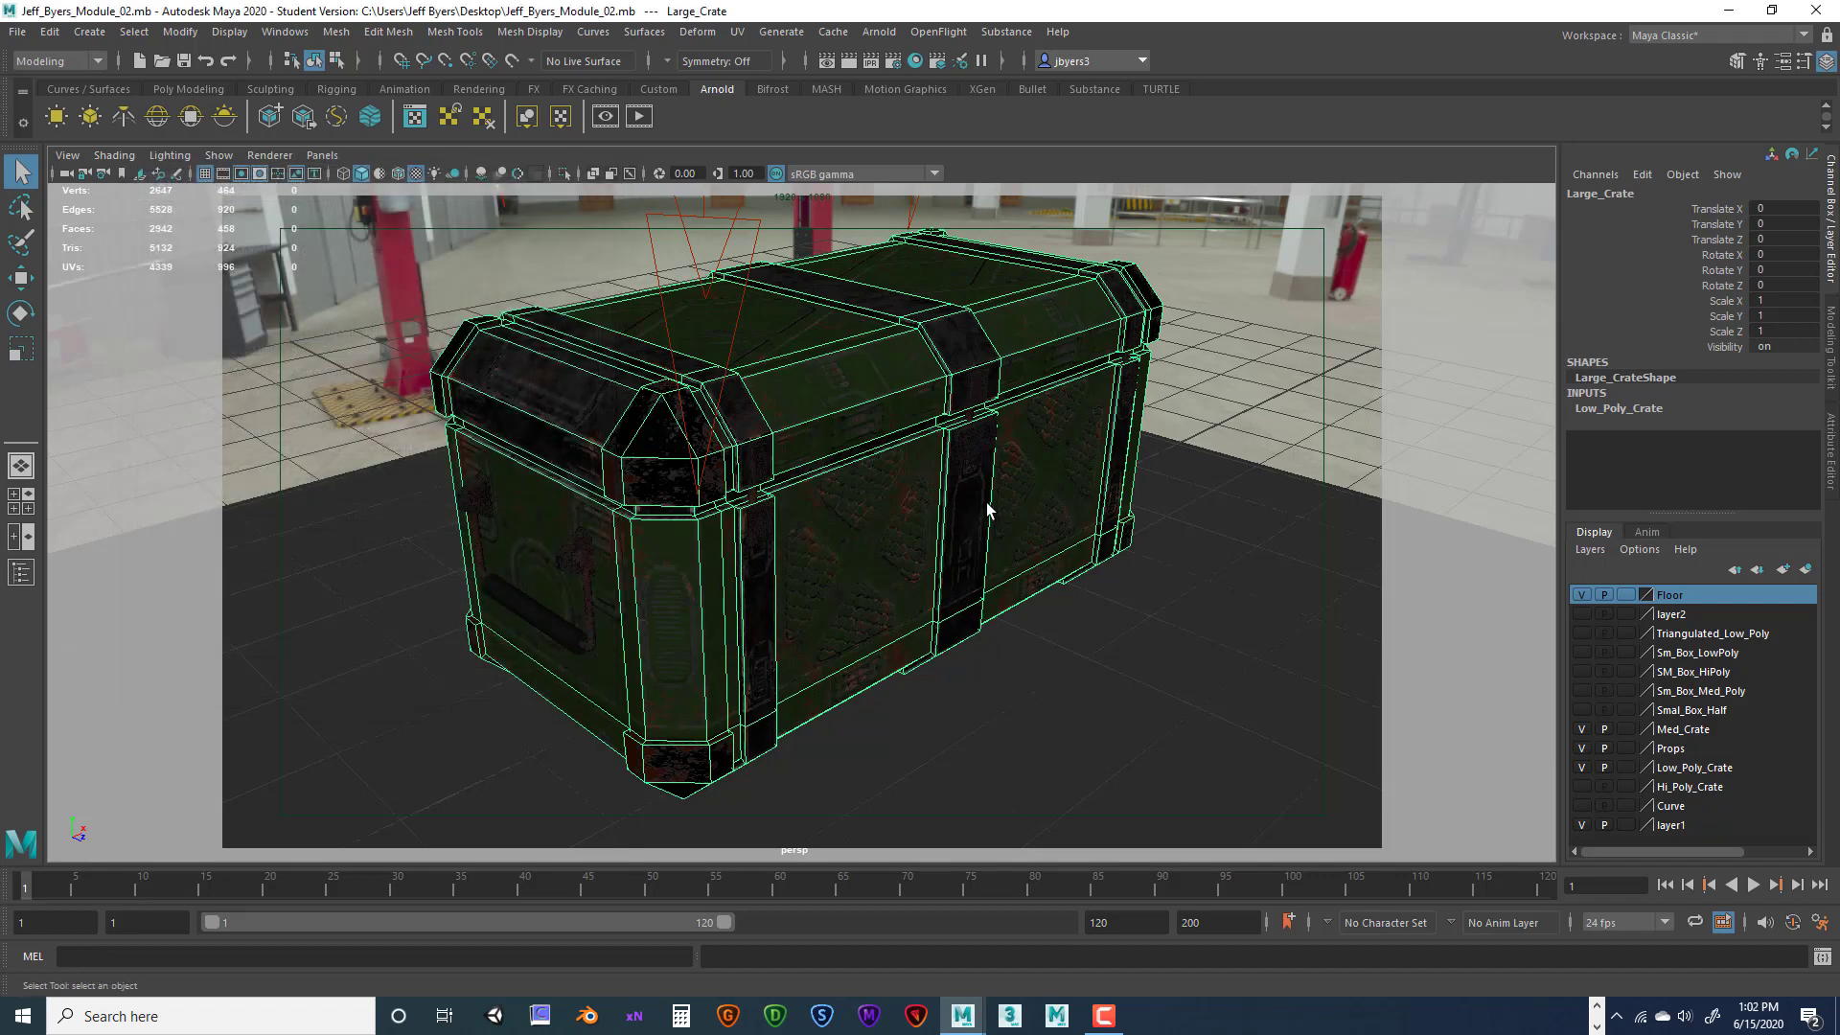
{"action": "left_click", "coordinate": [18, 32]}
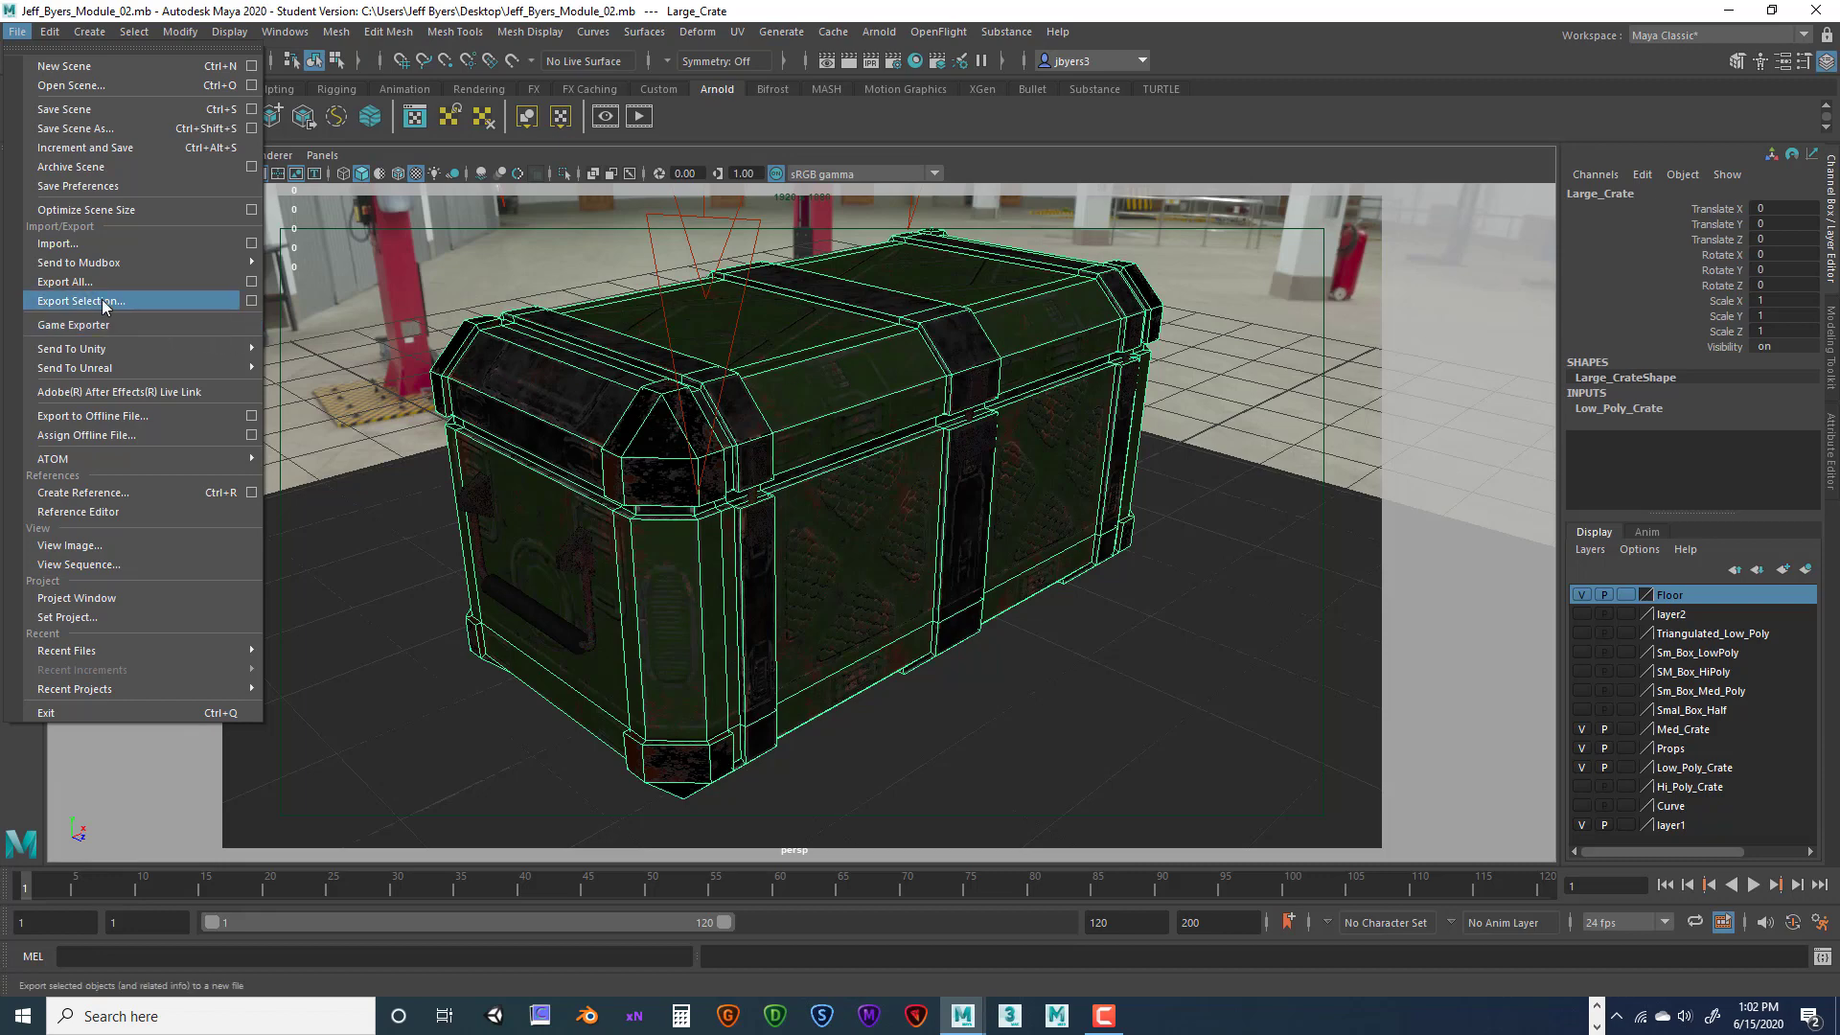
{"action": "left_click", "coordinate": [251, 304]}
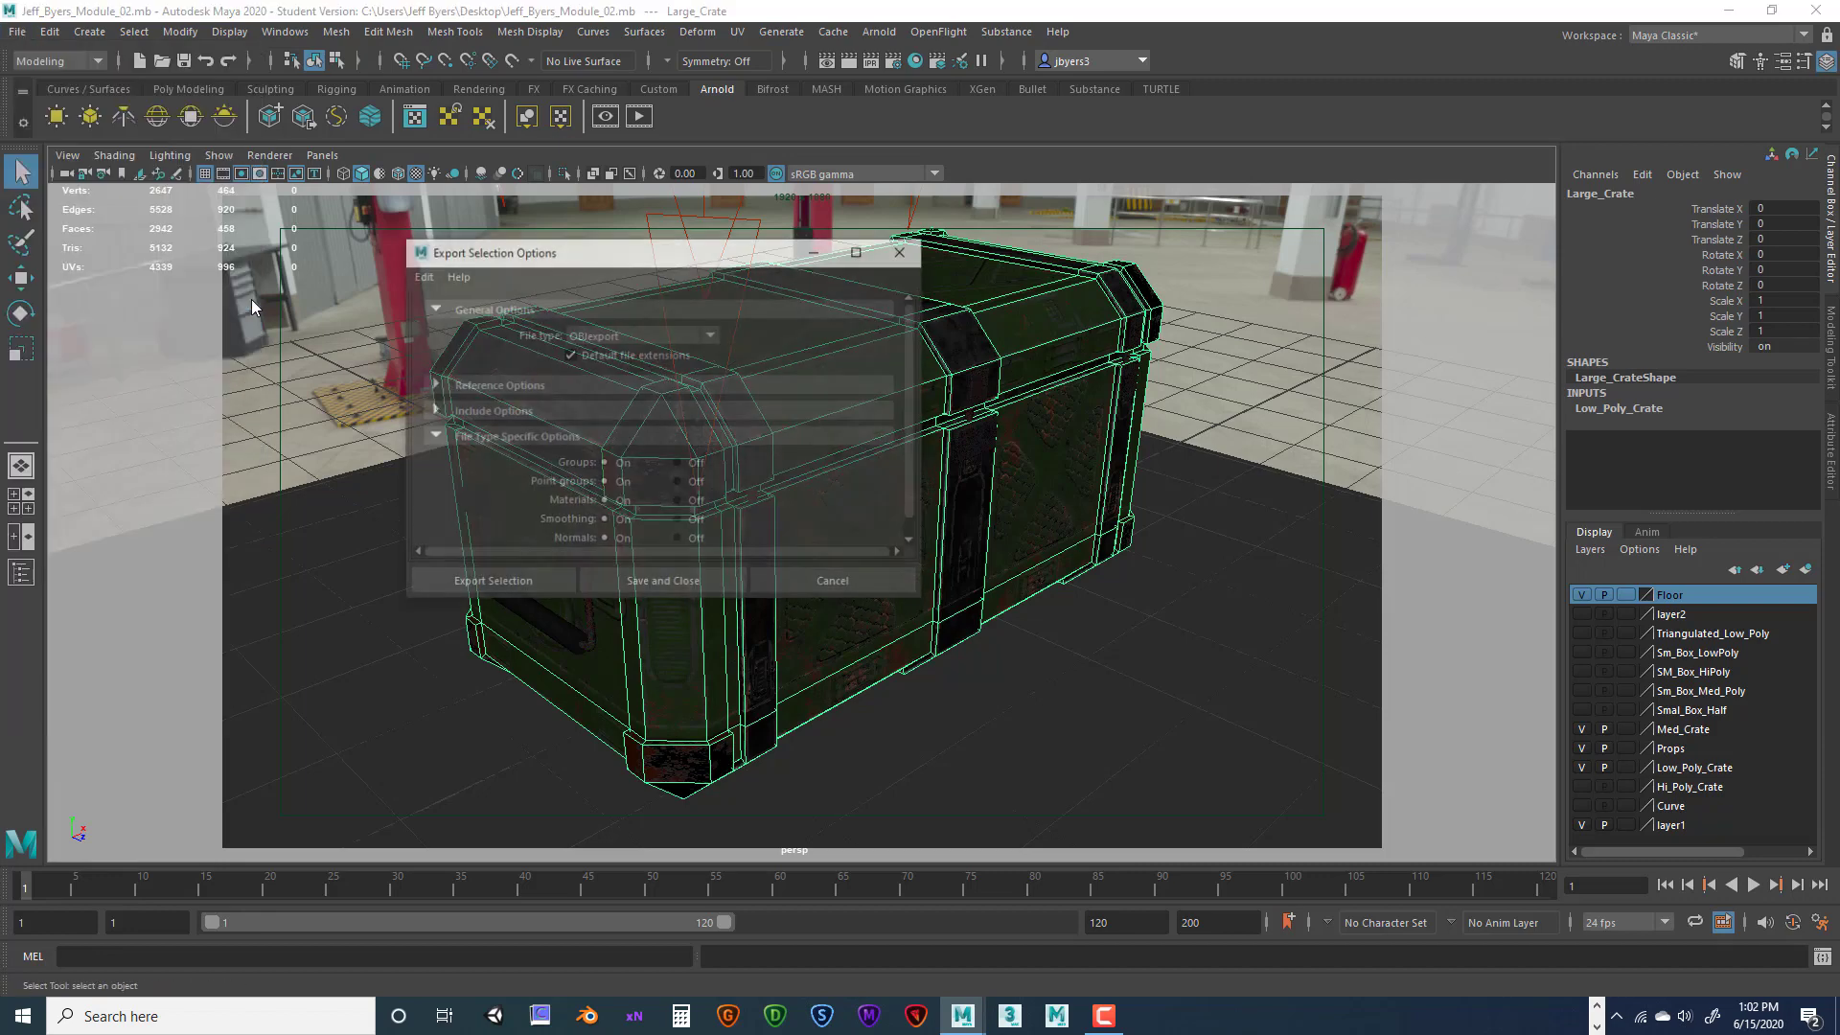
{"action": "left_click", "coordinate": [715, 337]}
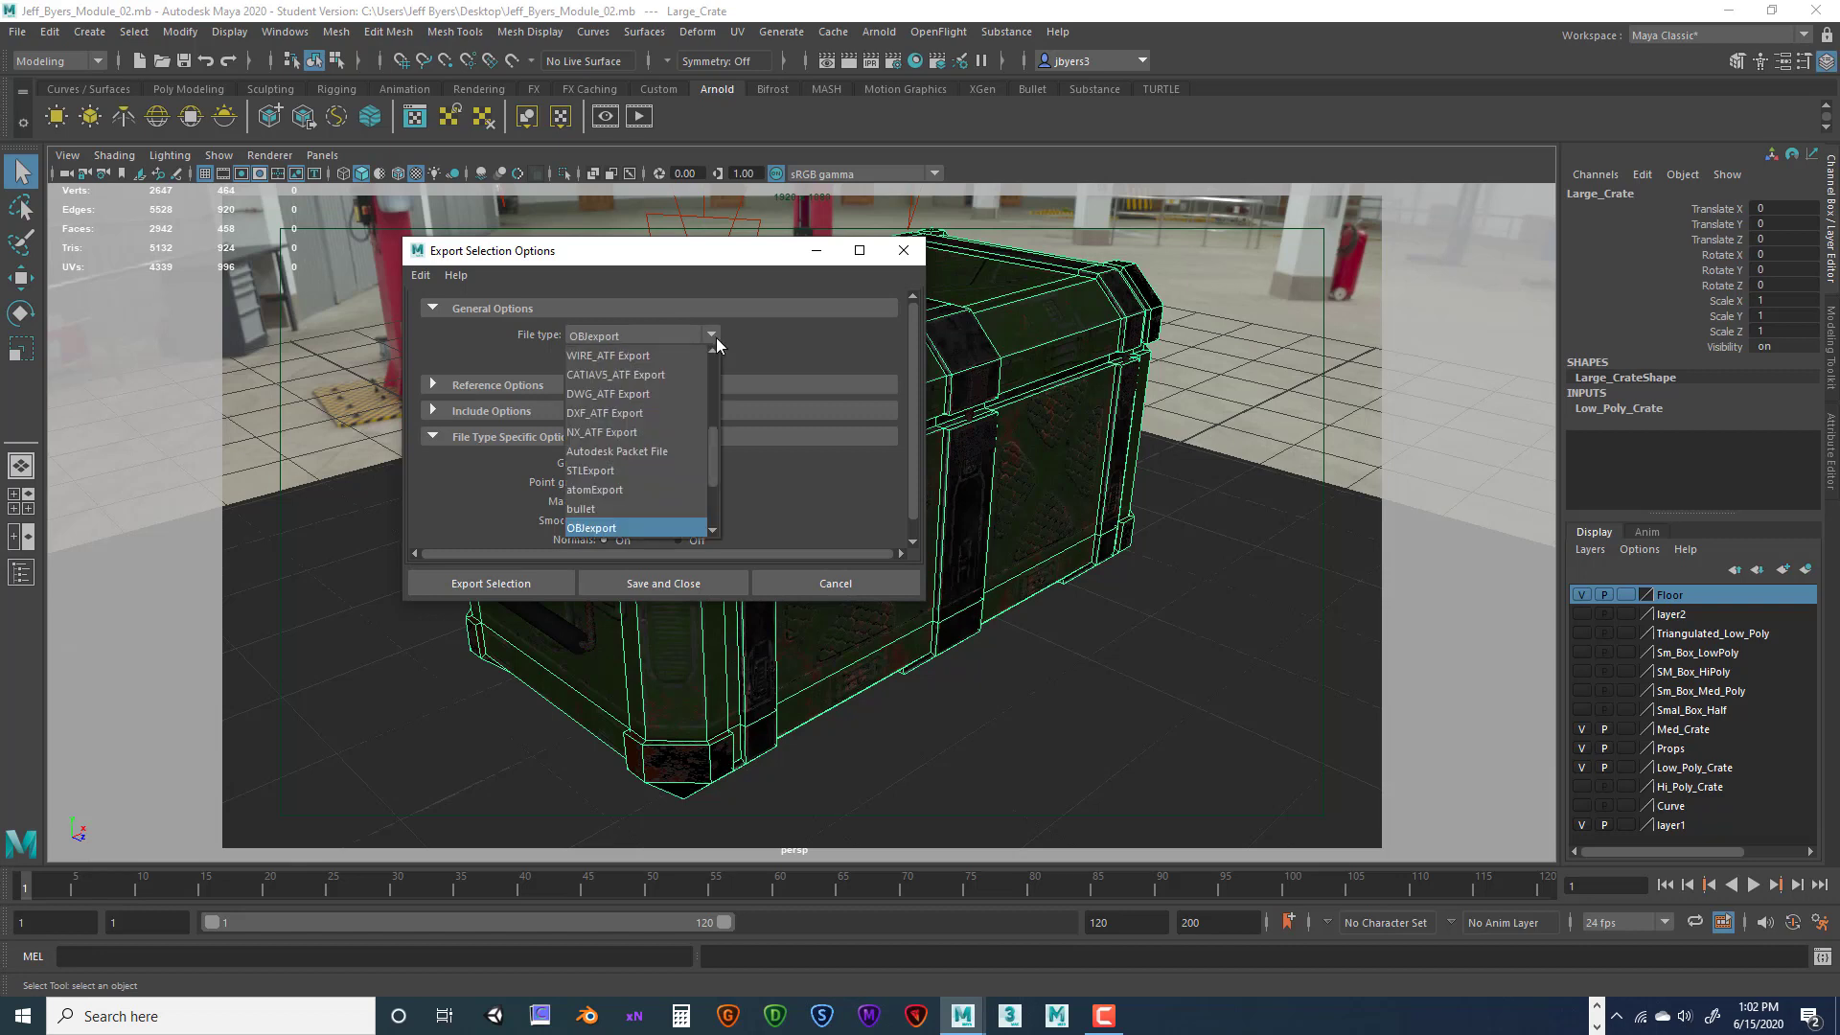
{"action": "left_click", "coordinate": [622, 529]}
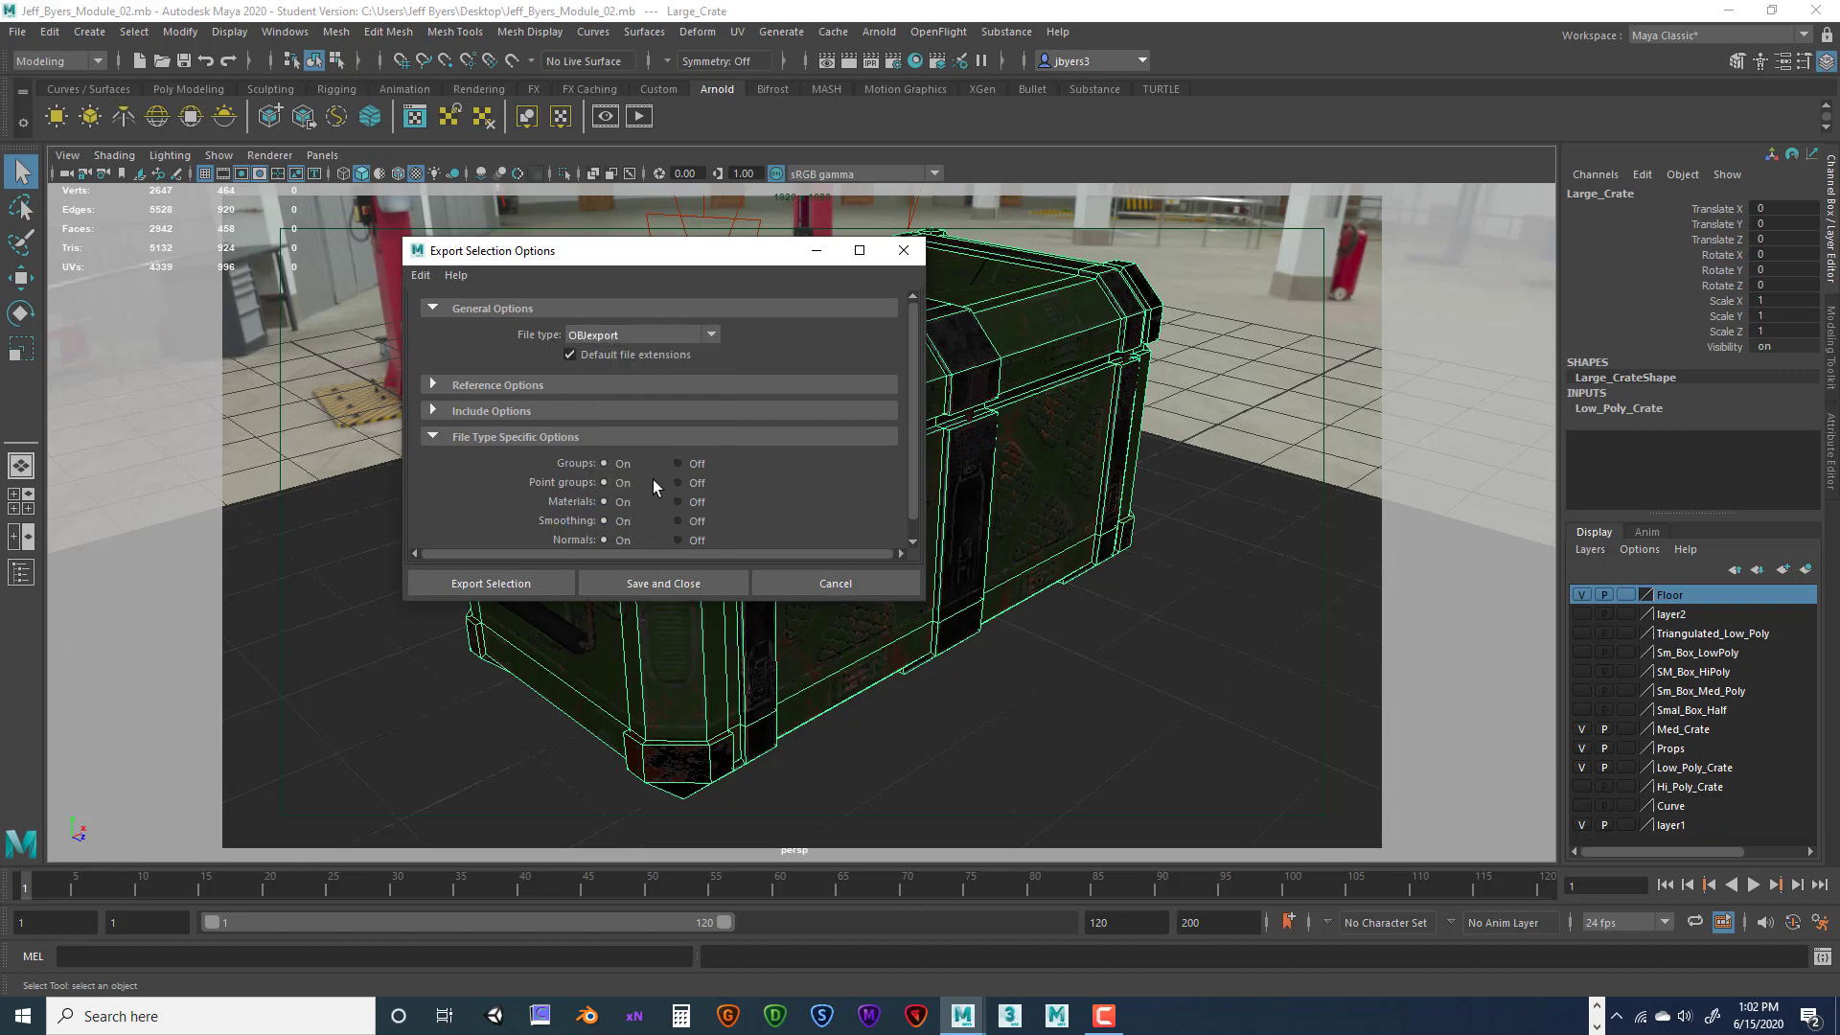
{"action": "left_click_drag", "start_coordinate": [675, 251], "coordinate": [626, 276]}
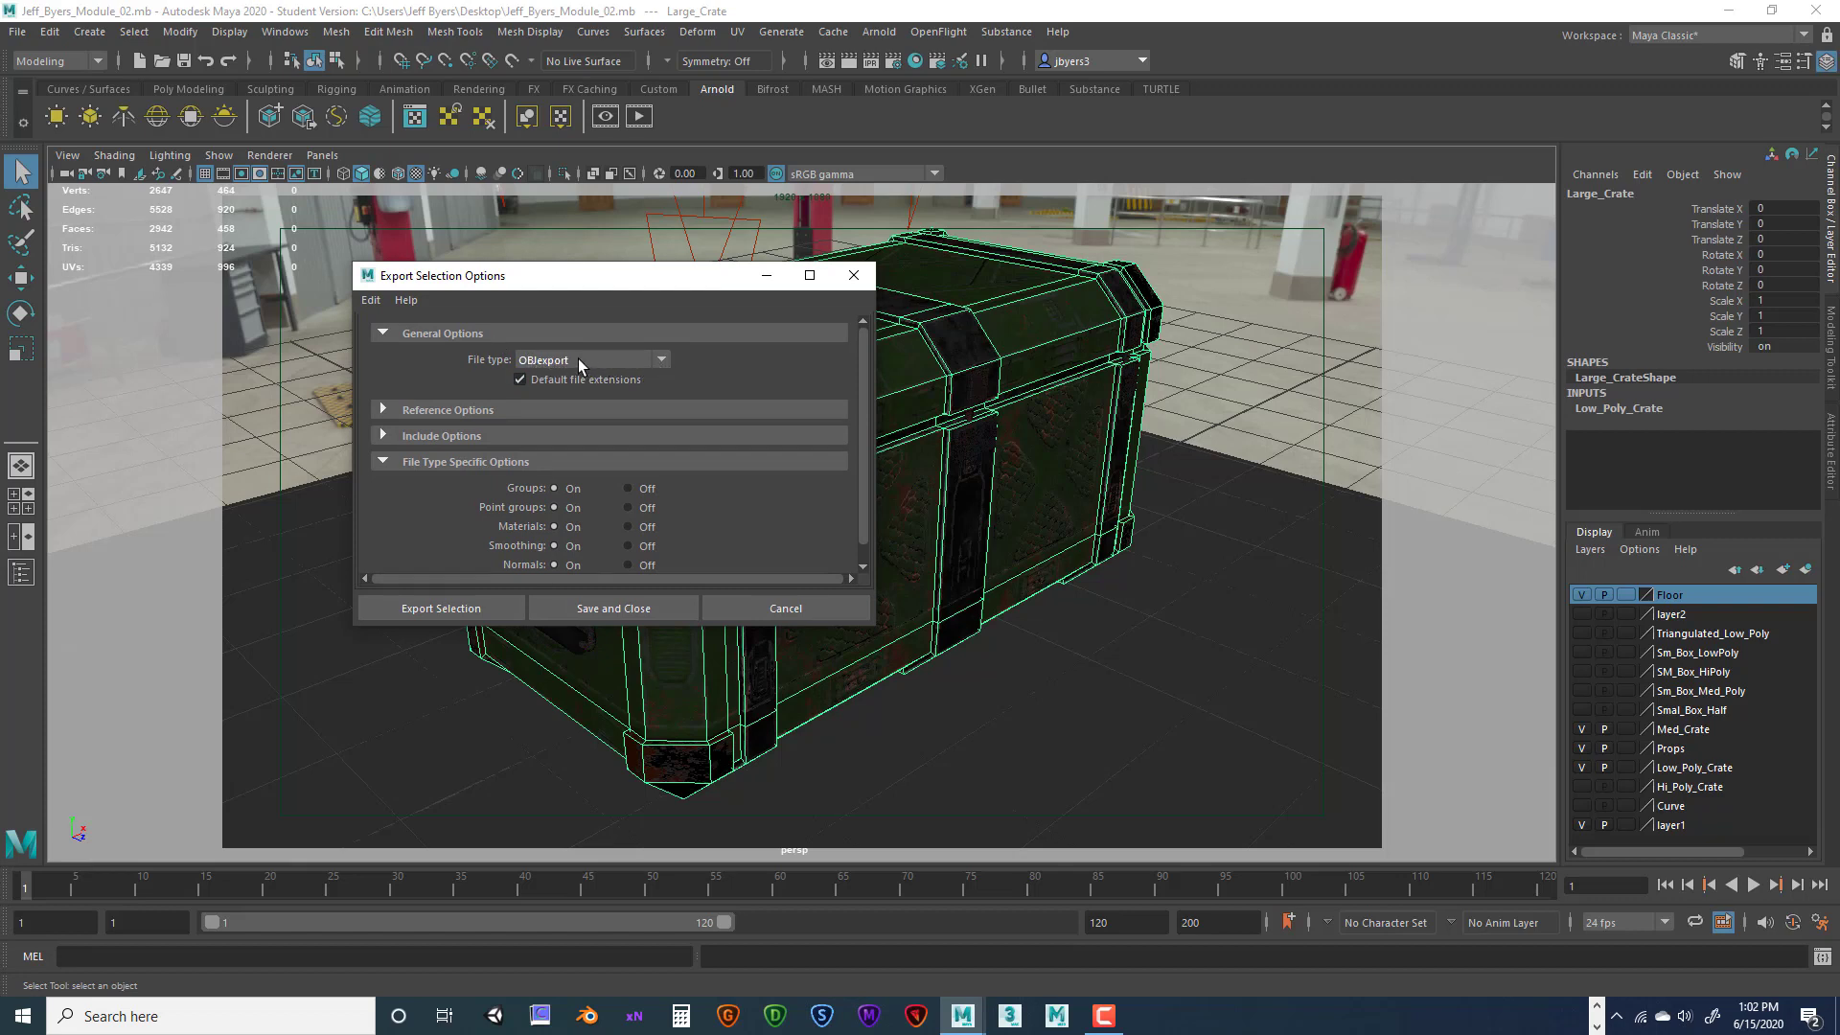
{"action": "left_click", "coordinate": [853, 275]}
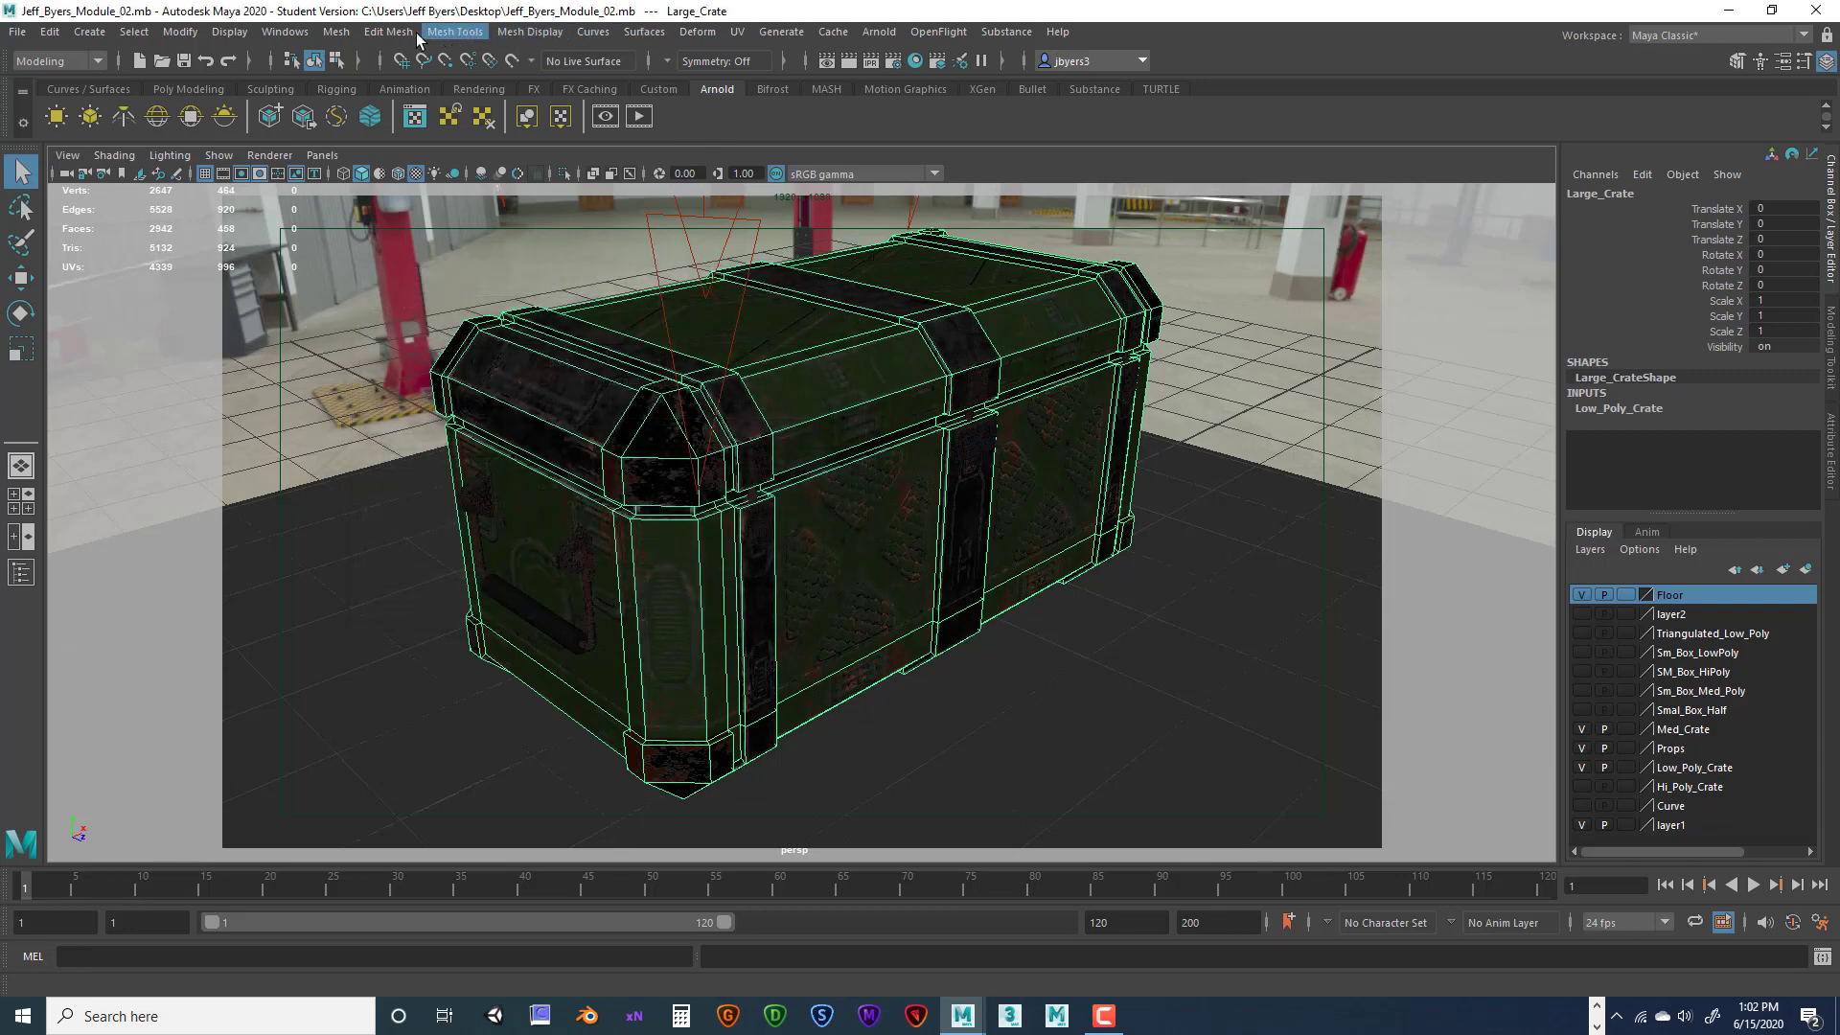
{"action": "left_click", "coordinate": [284, 33]}
{"action": "mouse_move", "coordinate": [383, 214]}
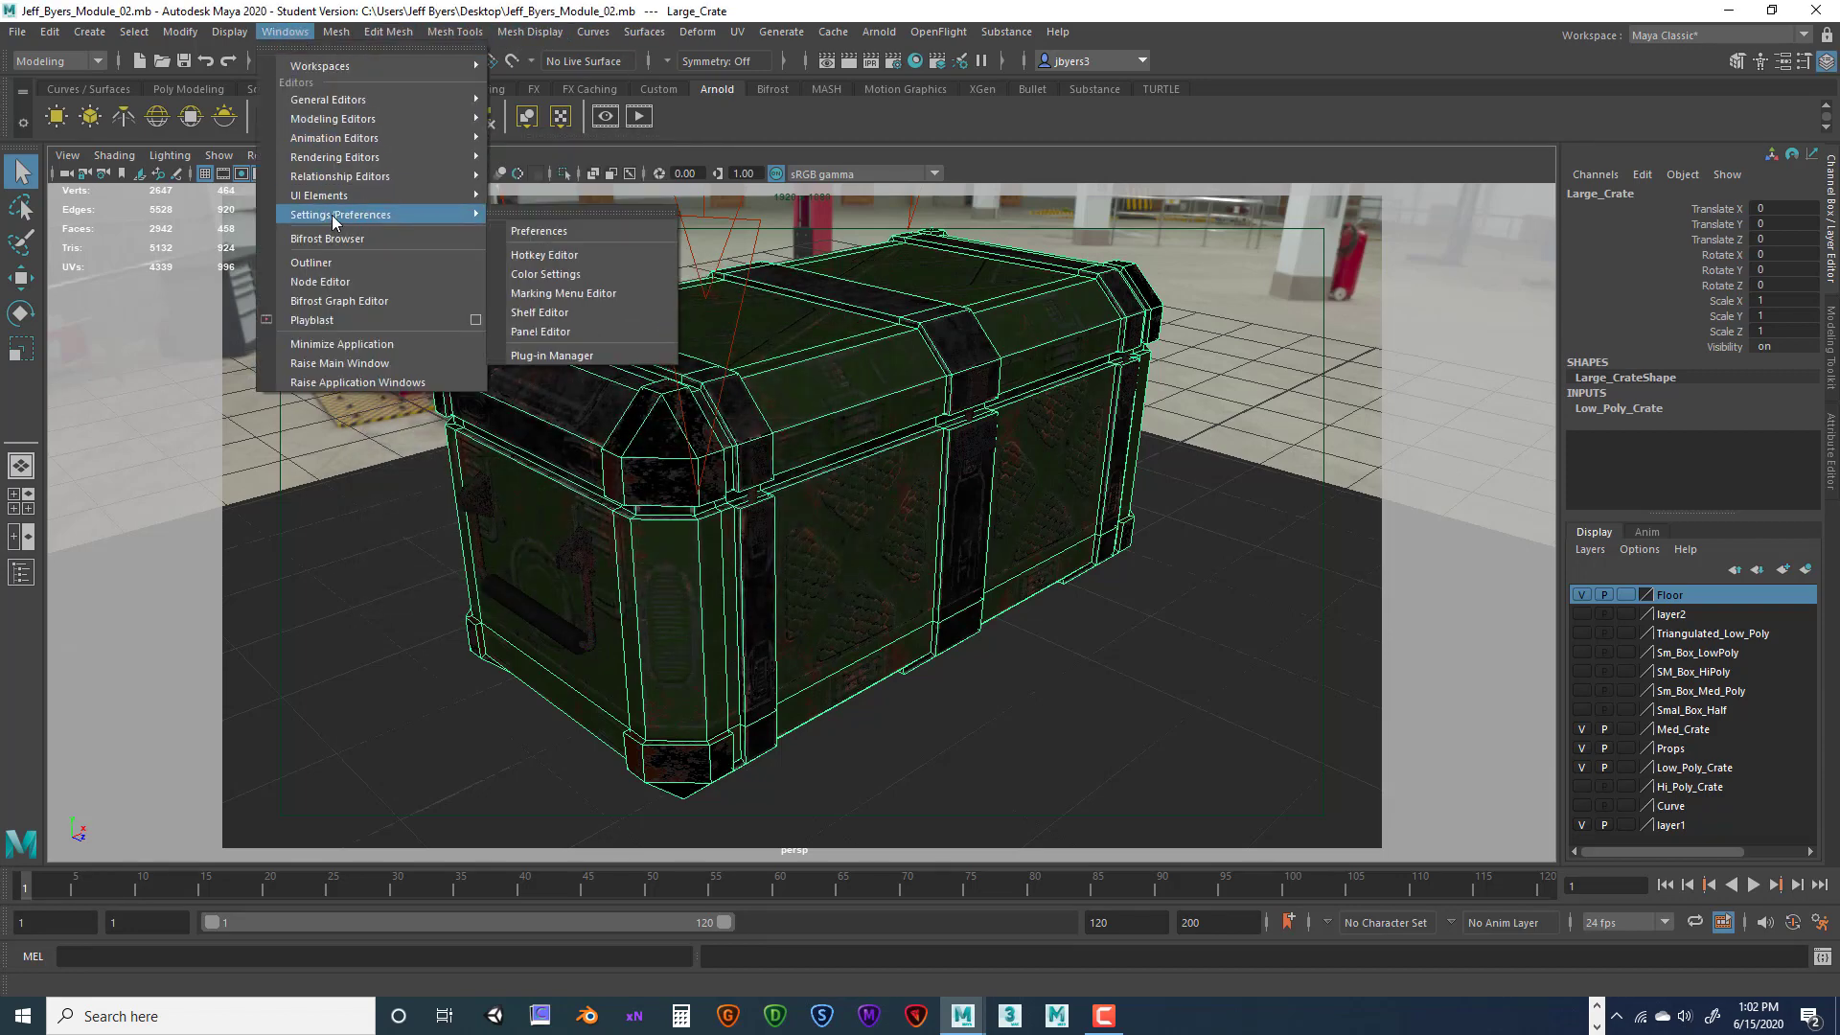
{"action": "left_click", "coordinate": [560, 356]}
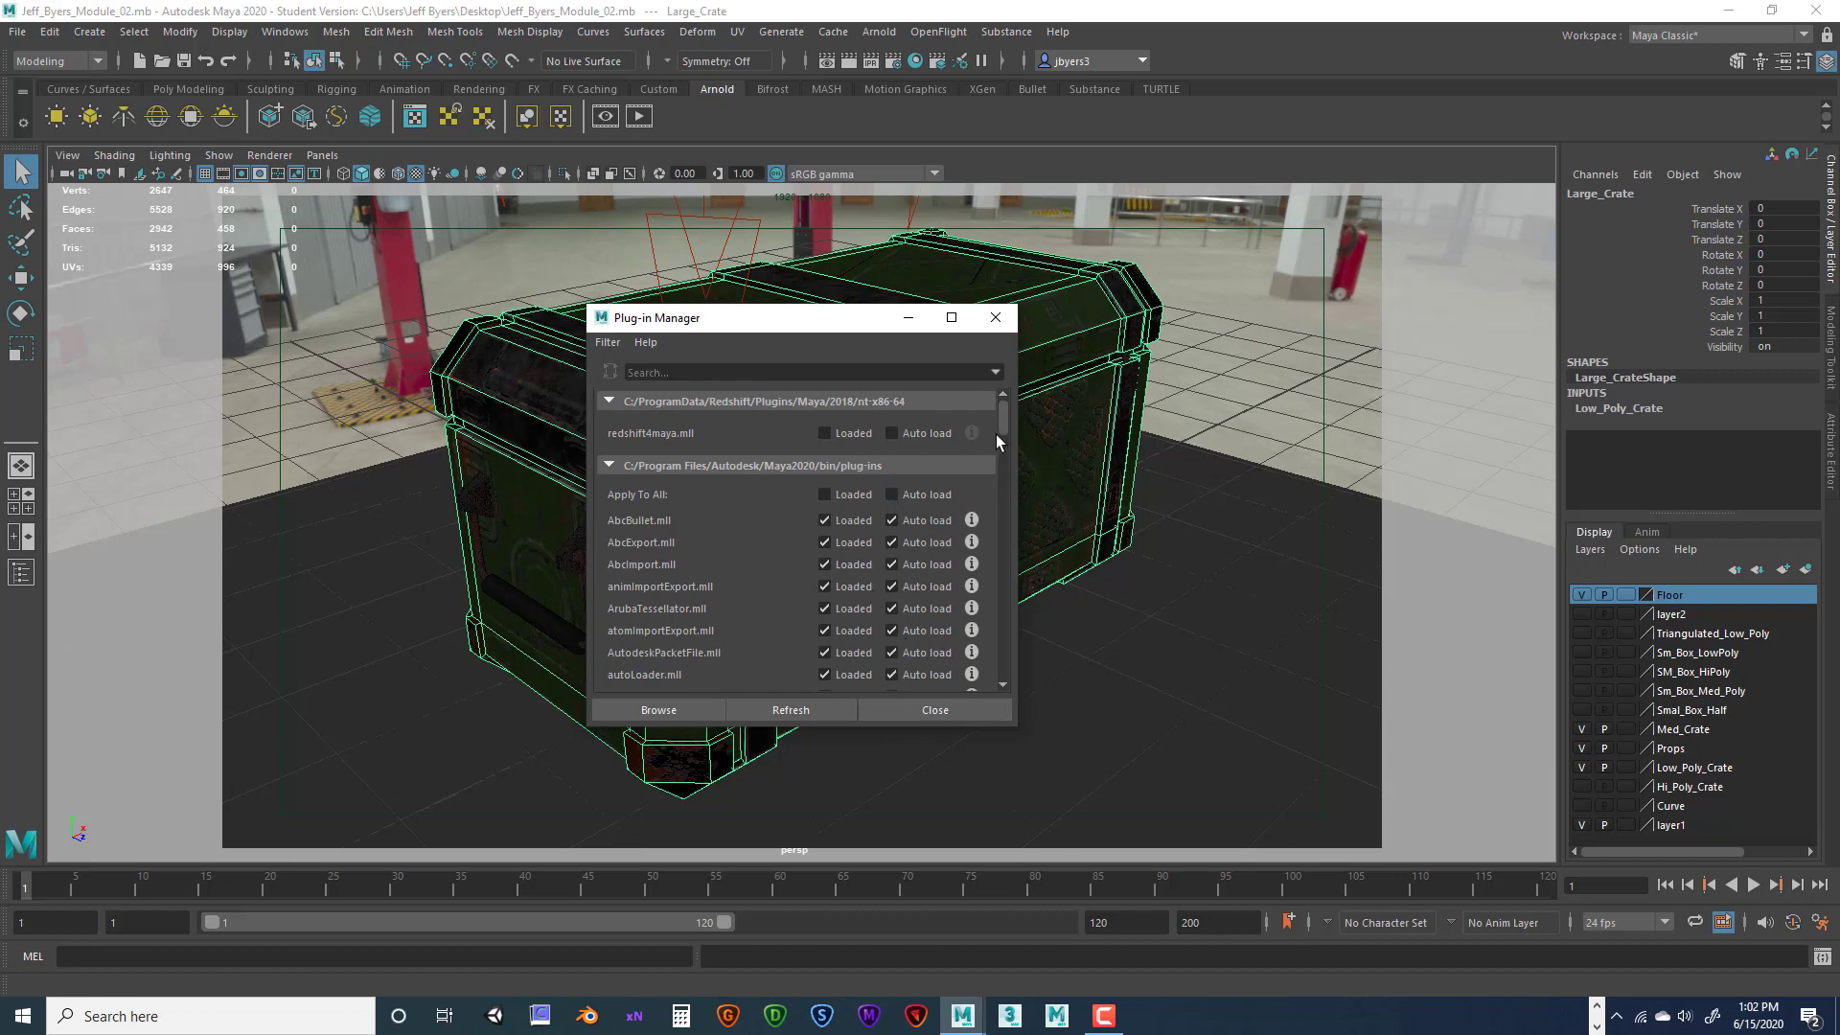
{"action": "mouse_move", "coordinate": [997, 434]}
{"action": "left_mouse_down"}
{"action": "mouse_move", "coordinate": [1028, 599]}
{"action": "mouse_move", "coordinate": [1026, 562]}
{"action": "mouse_move", "coordinate": [1004, 609]}
{"action": "mouse_move", "coordinate": [1016, 664]}
{"action": "mouse_move", "coordinate": [1002, 411]}
{"action": "left_mouse_up"}
{"action": "left_click", "coordinate": [994, 317]}
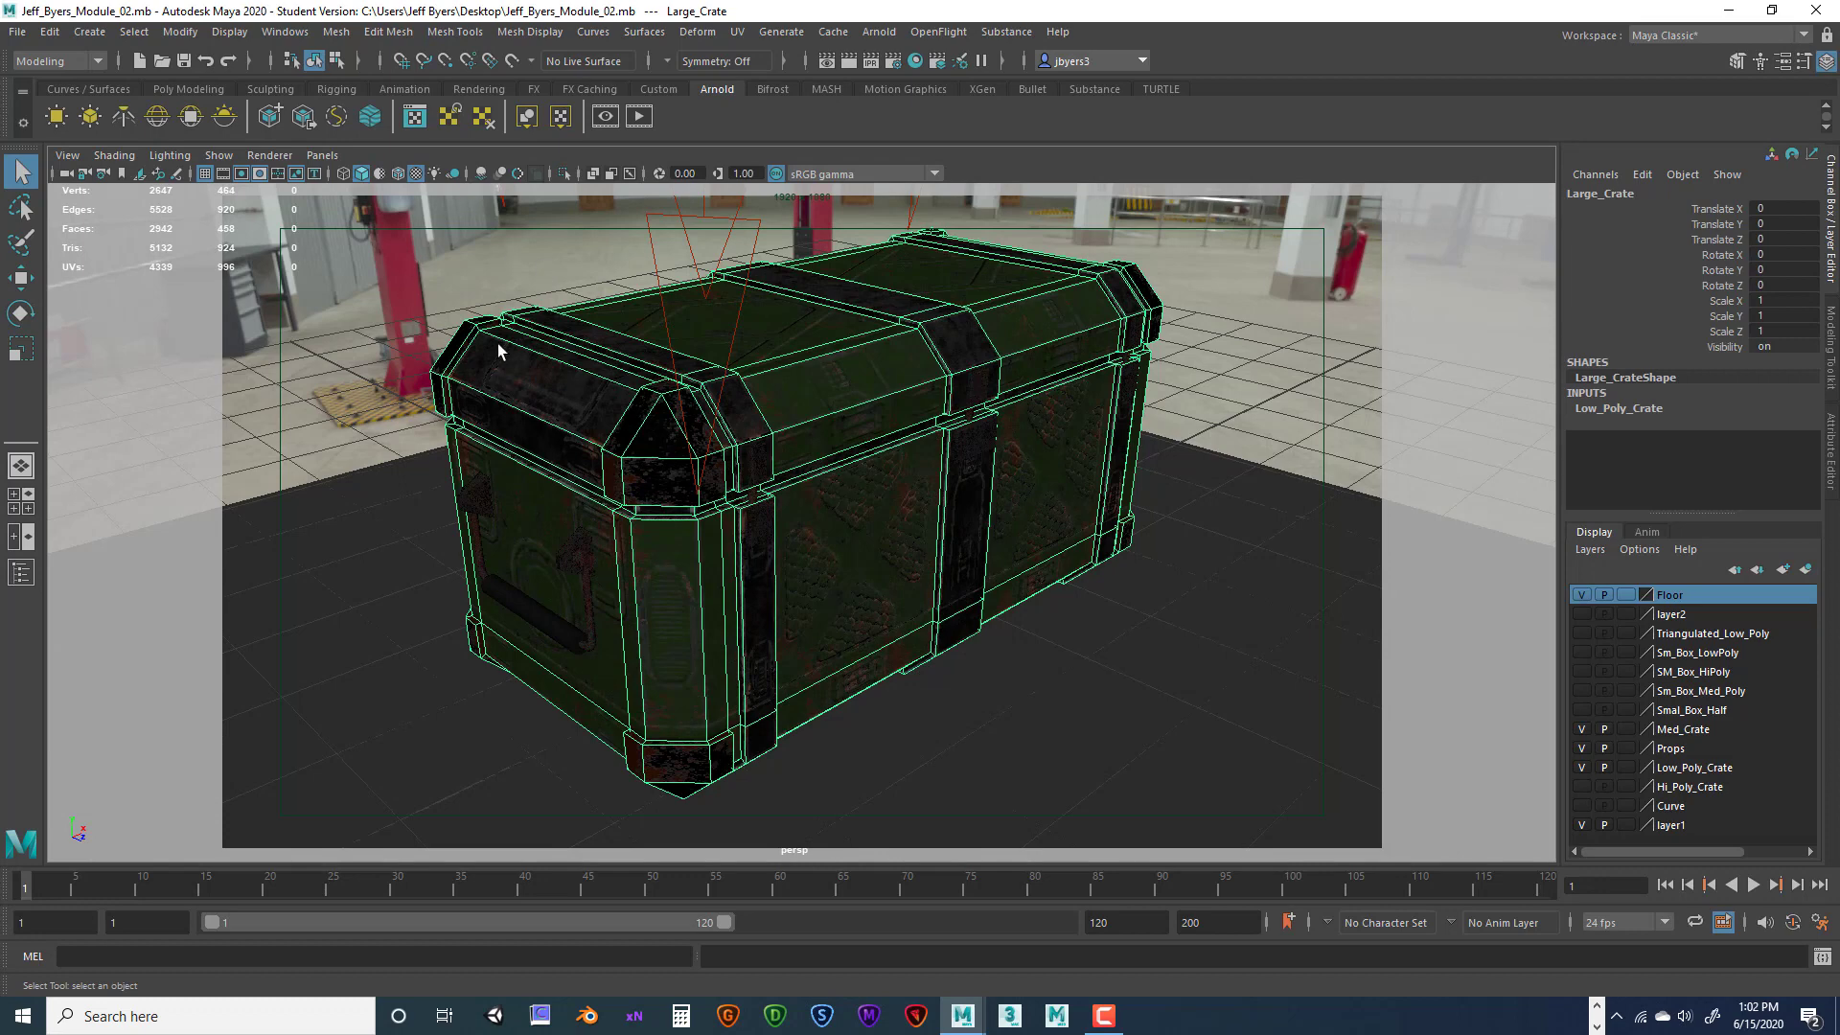
Export the selected crate to the Desktop as an OBJ named with the student's name plus '_Module_02'
{"action": "left_click", "coordinate": [17, 32]}
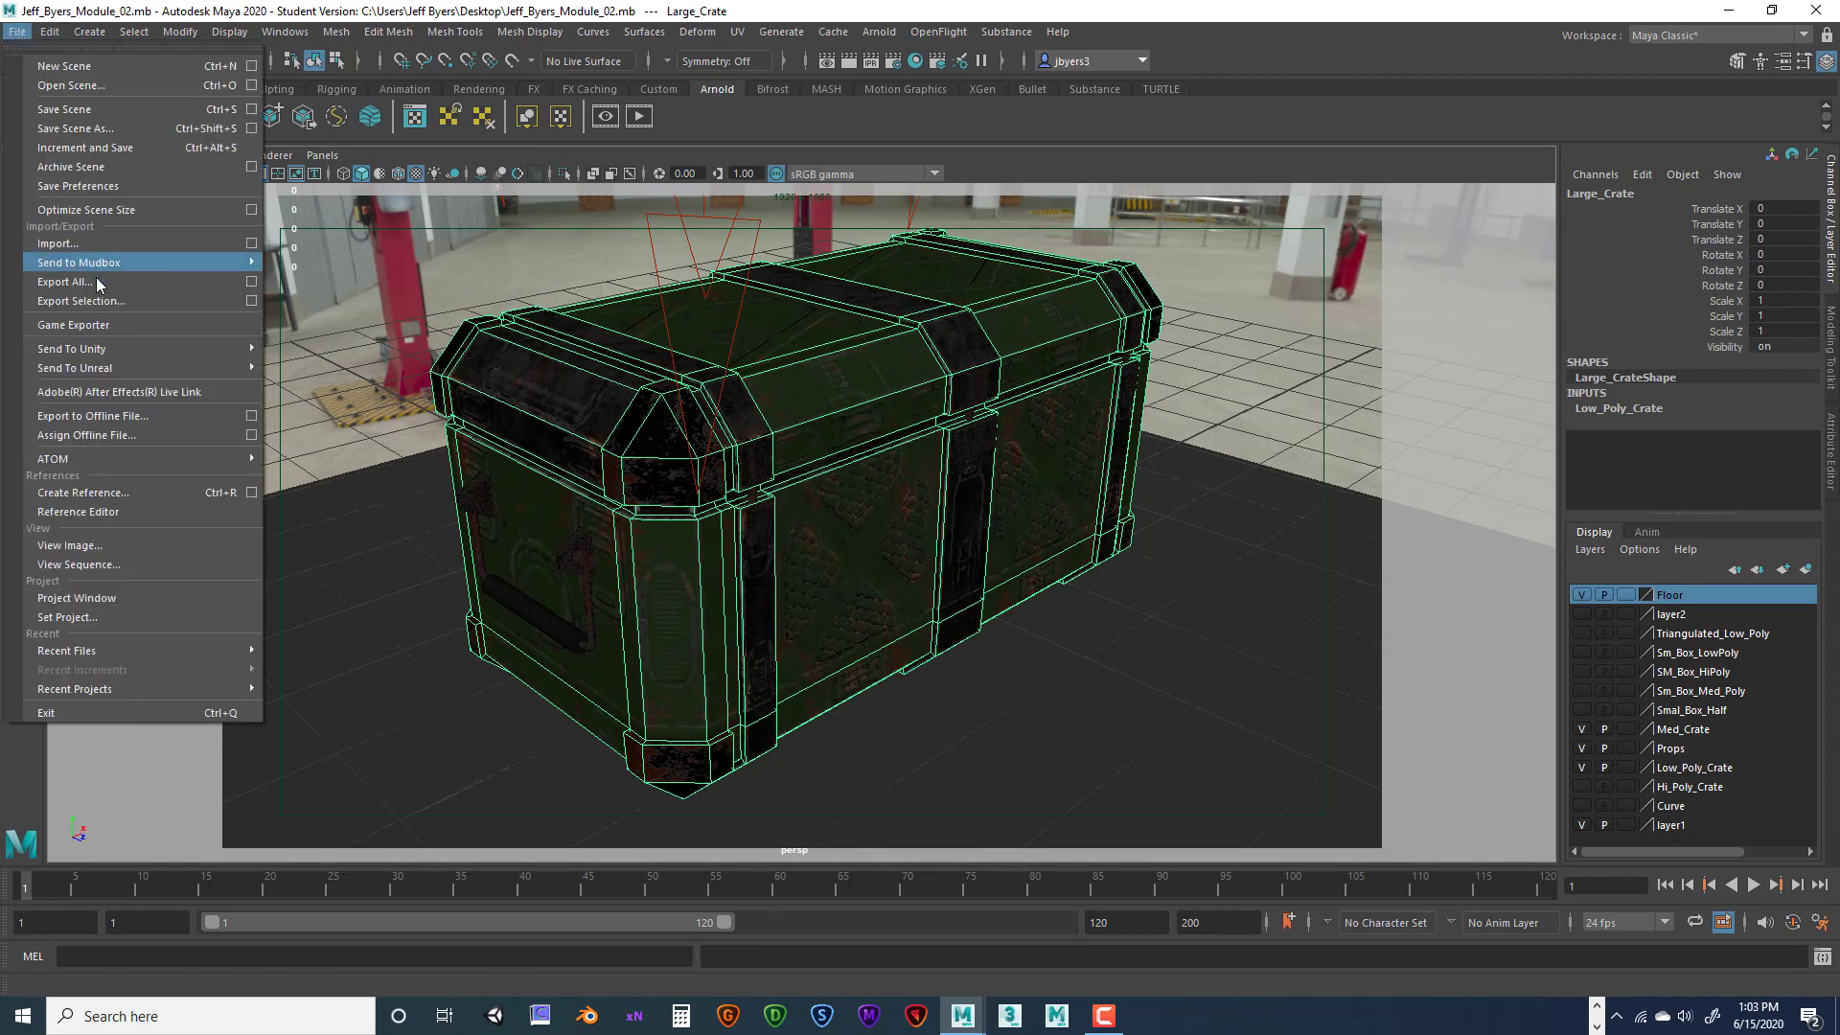
{"action": "left_click", "coordinate": [251, 300]}
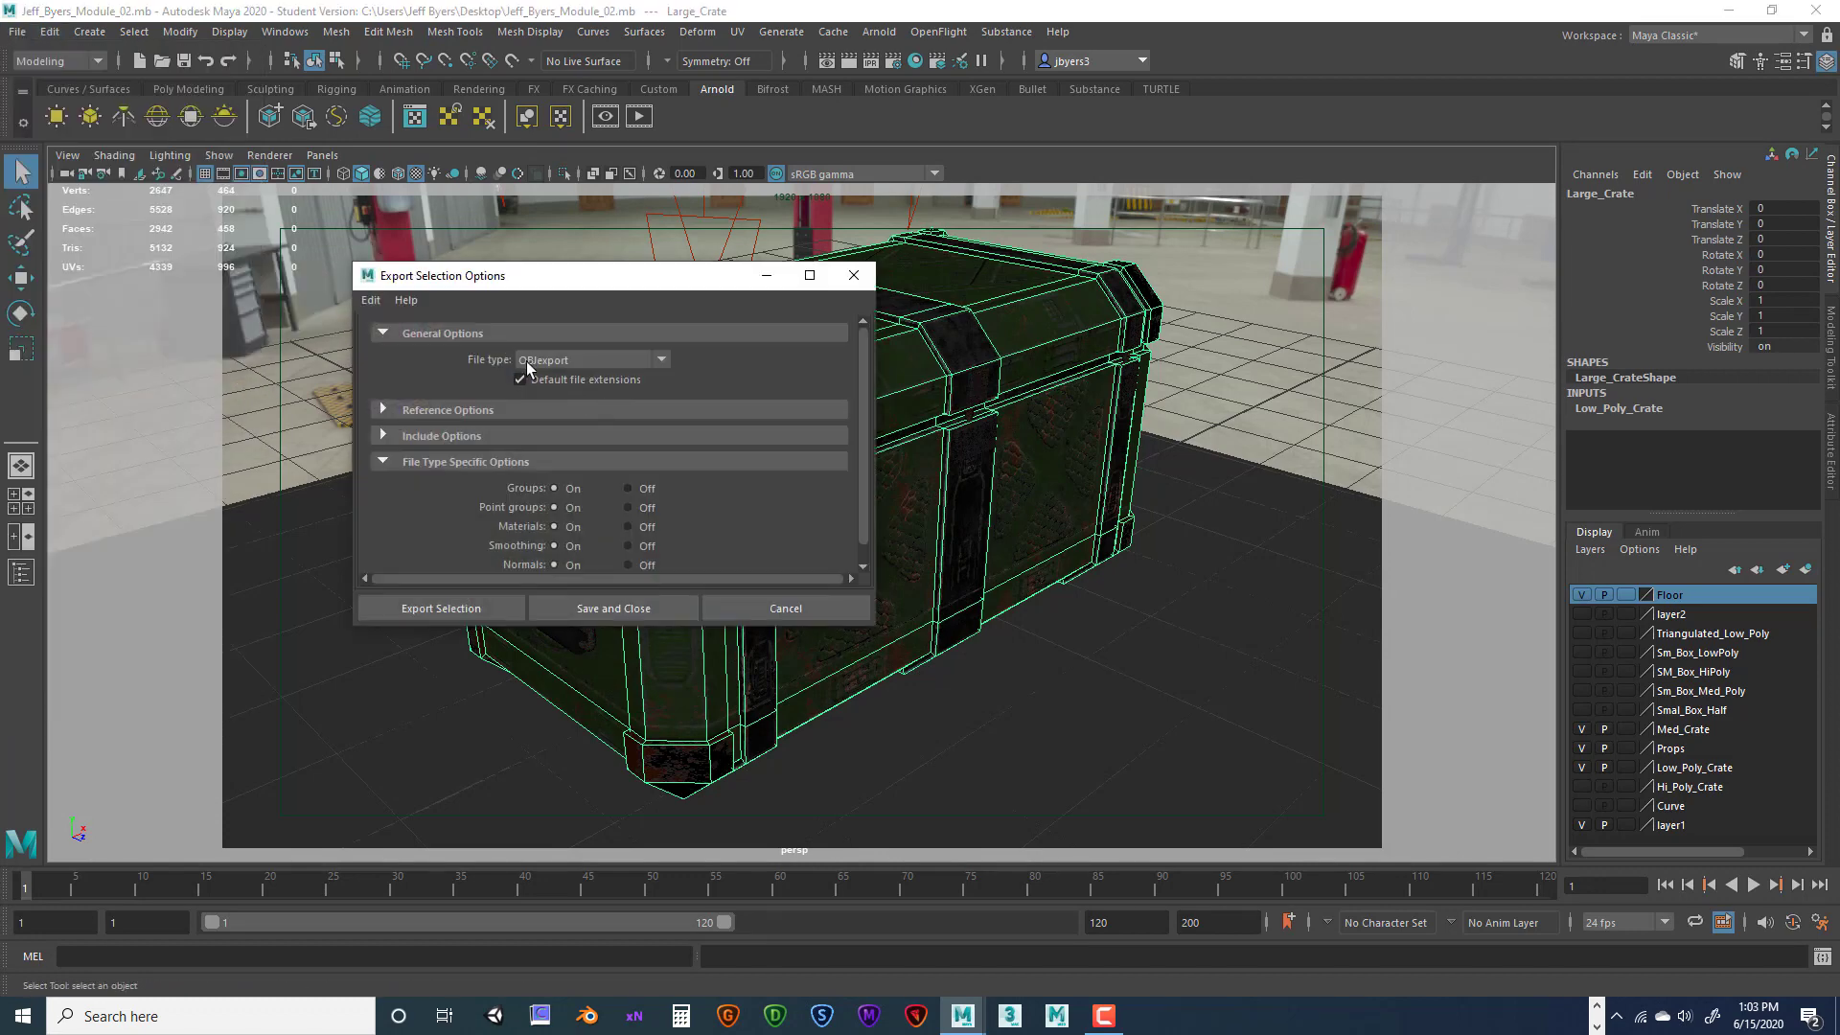
{"action": "left_click", "coordinate": [499, 607]}
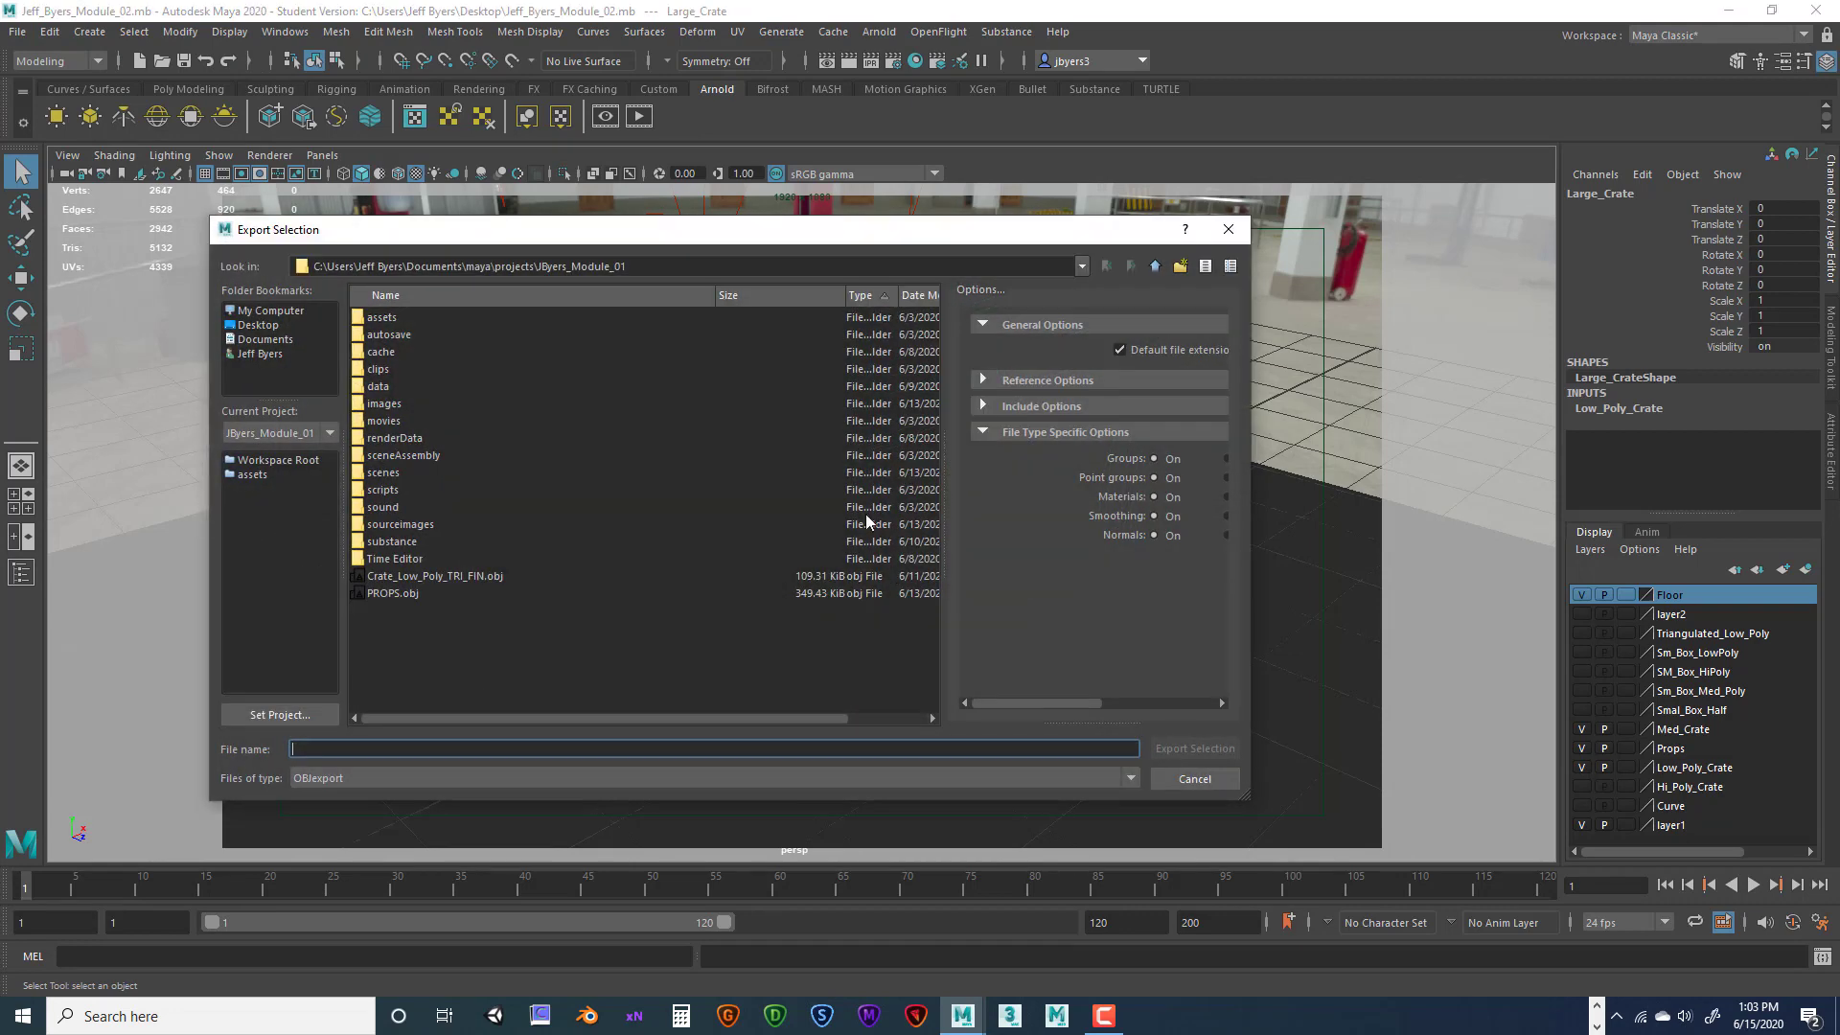
{"action": "left_click", "coordinate": [260, 325]}
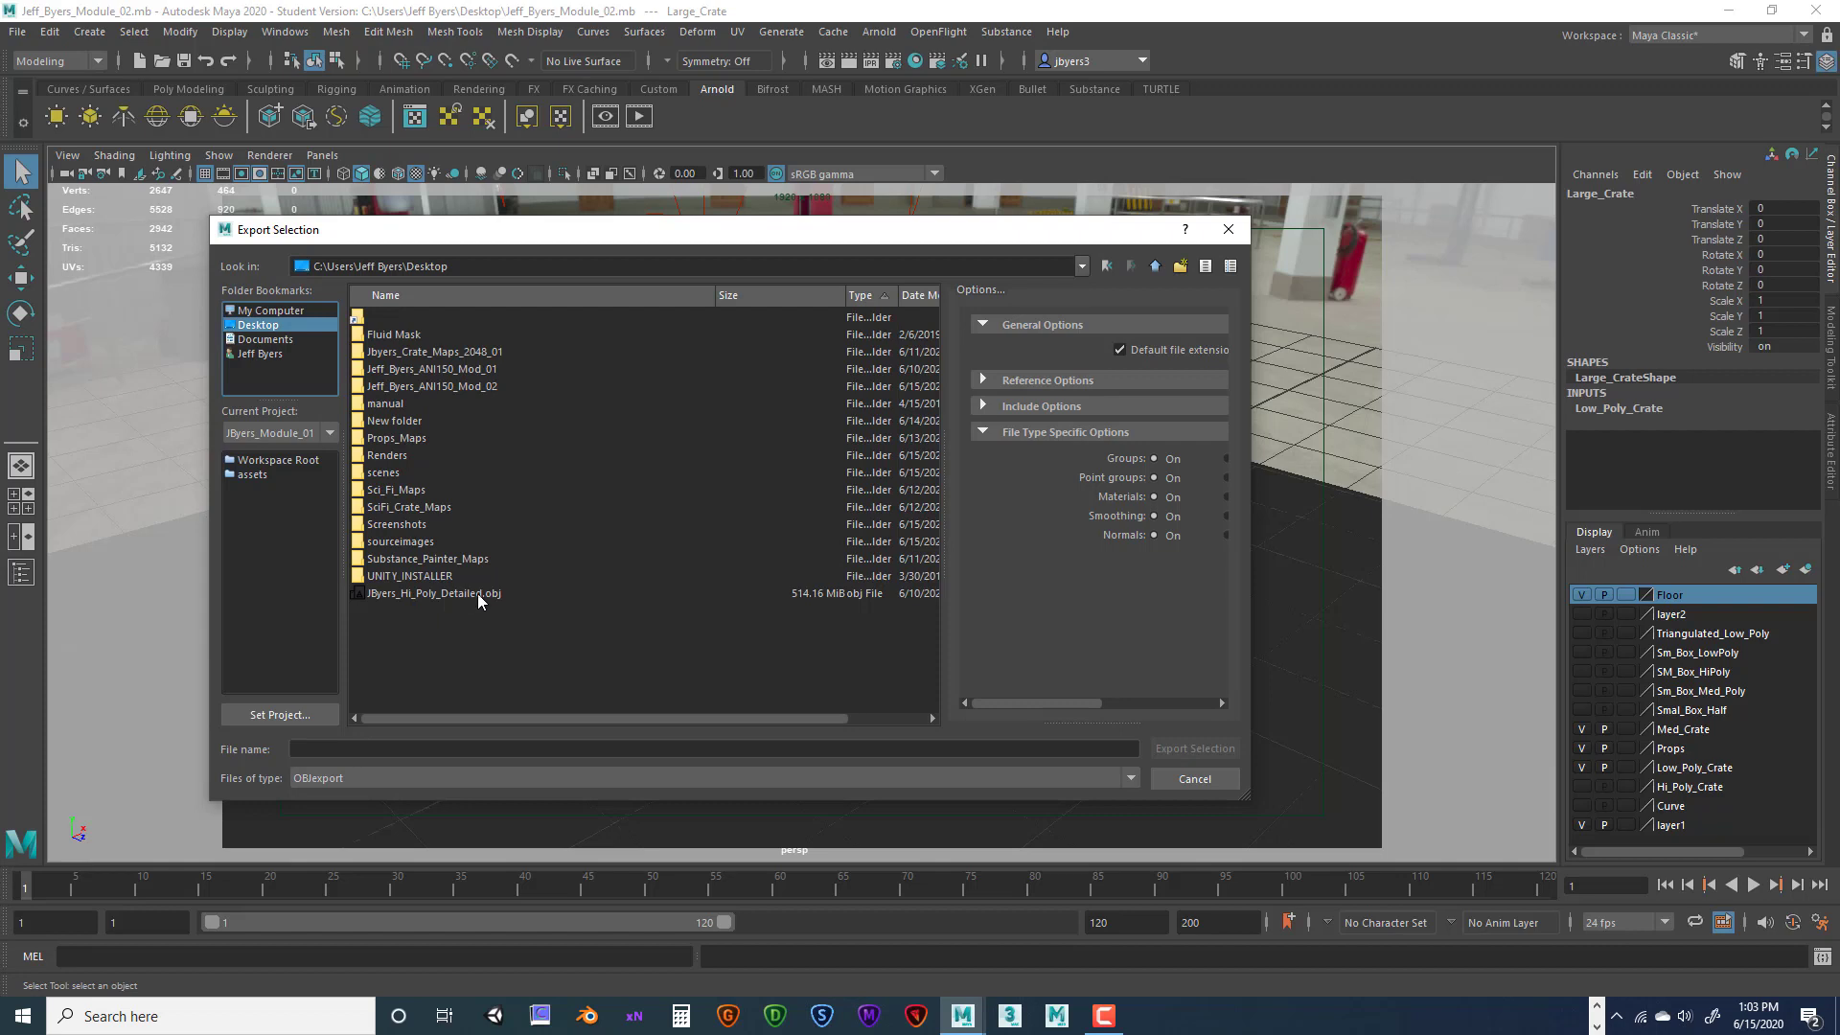
{"action": "left_click", "coordinate": [342, 749]}
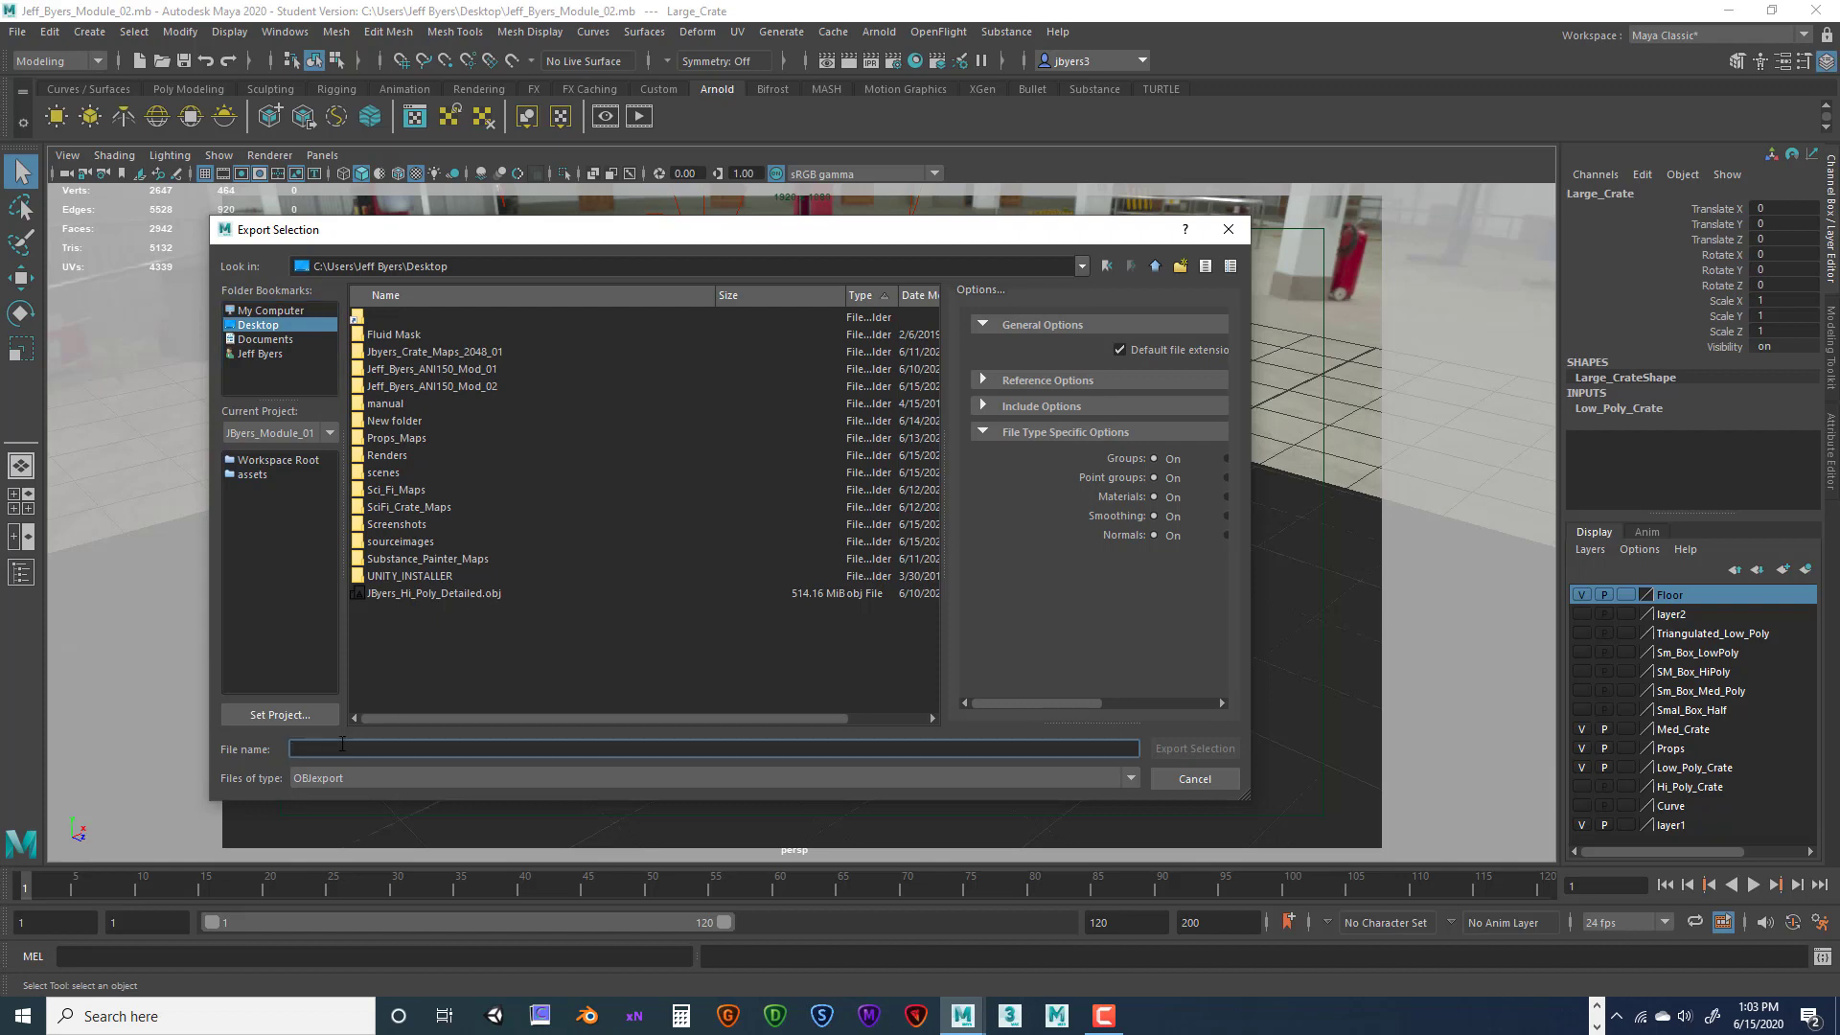
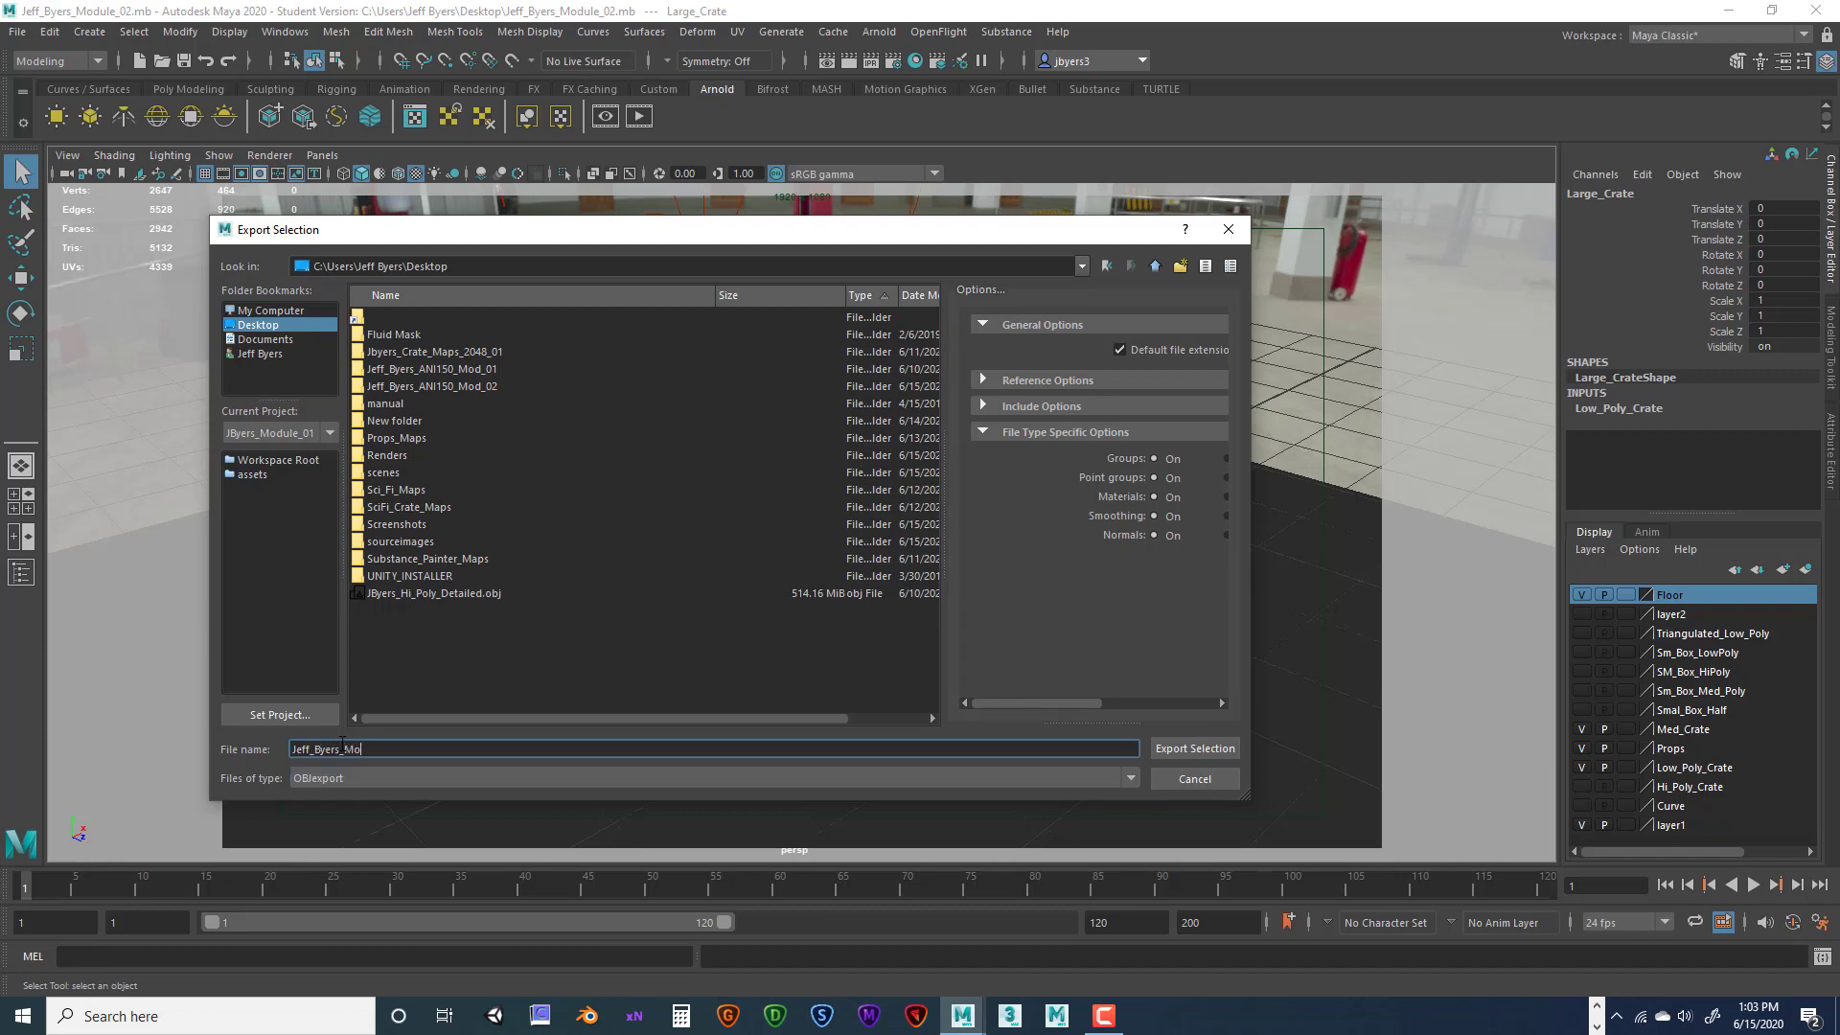
{"action": "type", "text": "dule_02"}
{"action": "left_click_drag", "start_coordinate": [399, 748], "coordinate": [292, 748]}
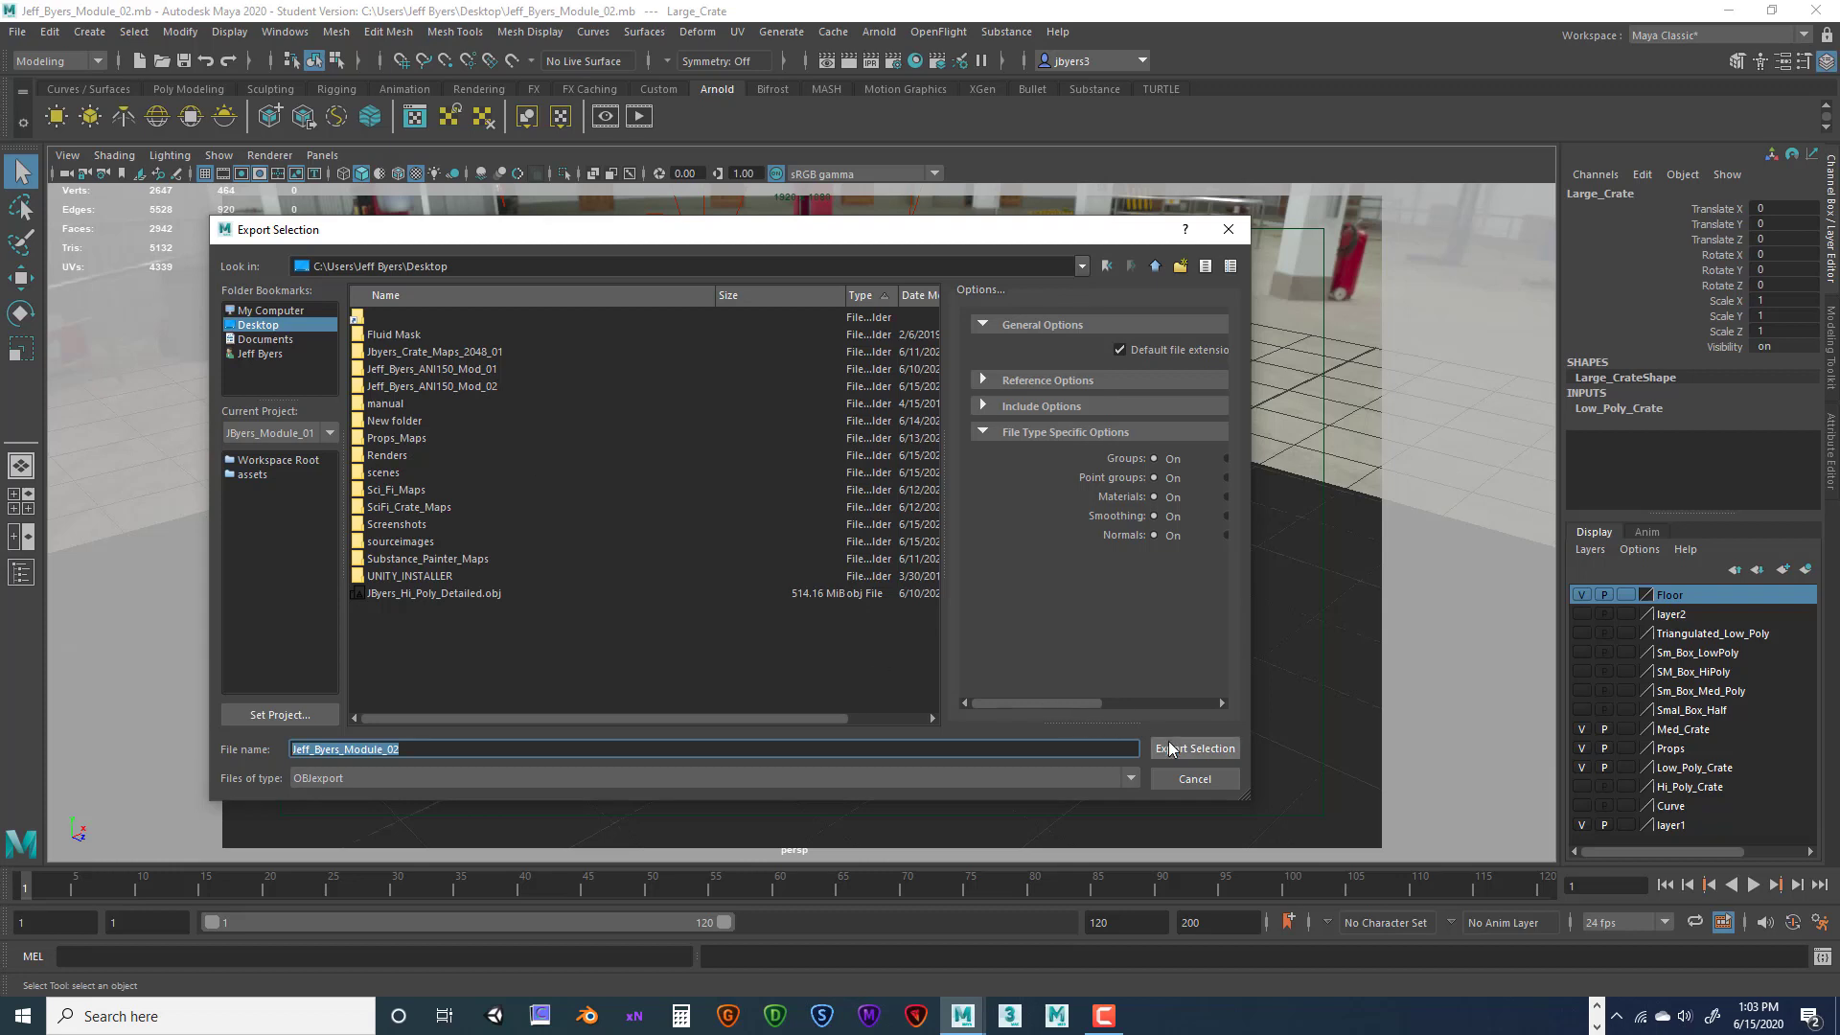
{"action": "left_click", "coordinate": [254, 330]}
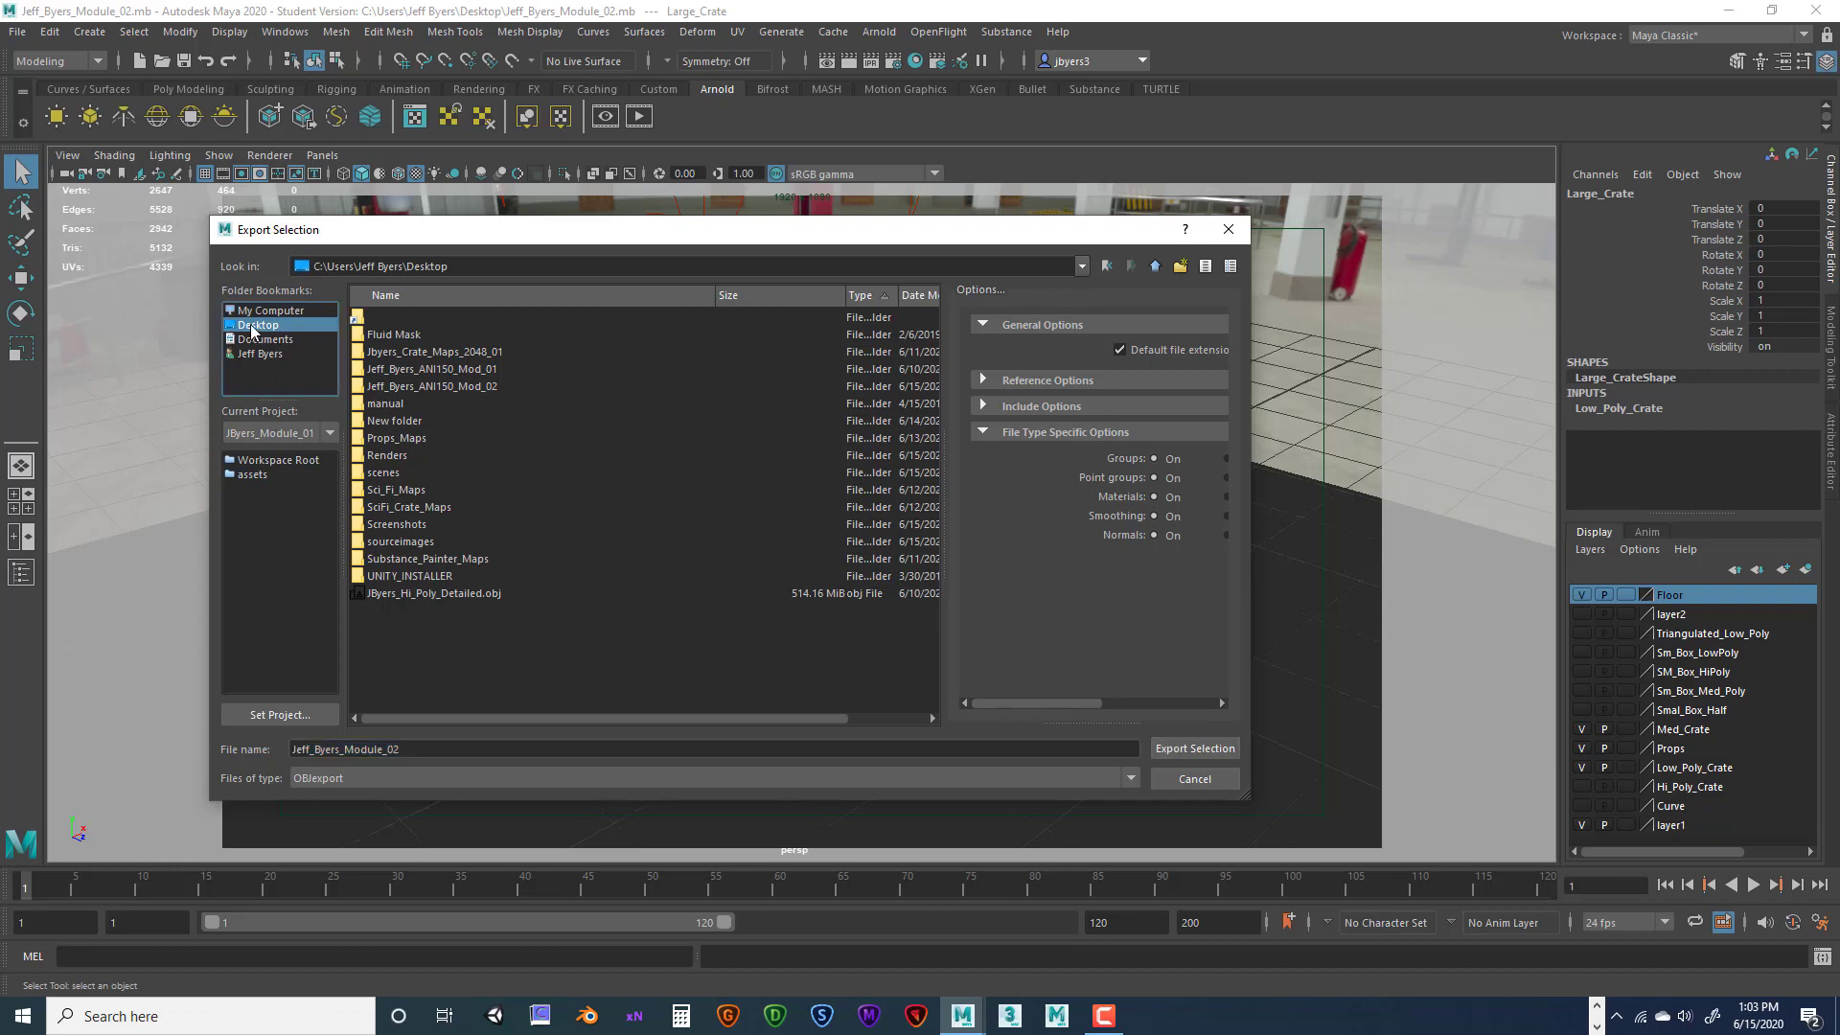
{"action": "left_click", "coordinate": [1203, 747]}
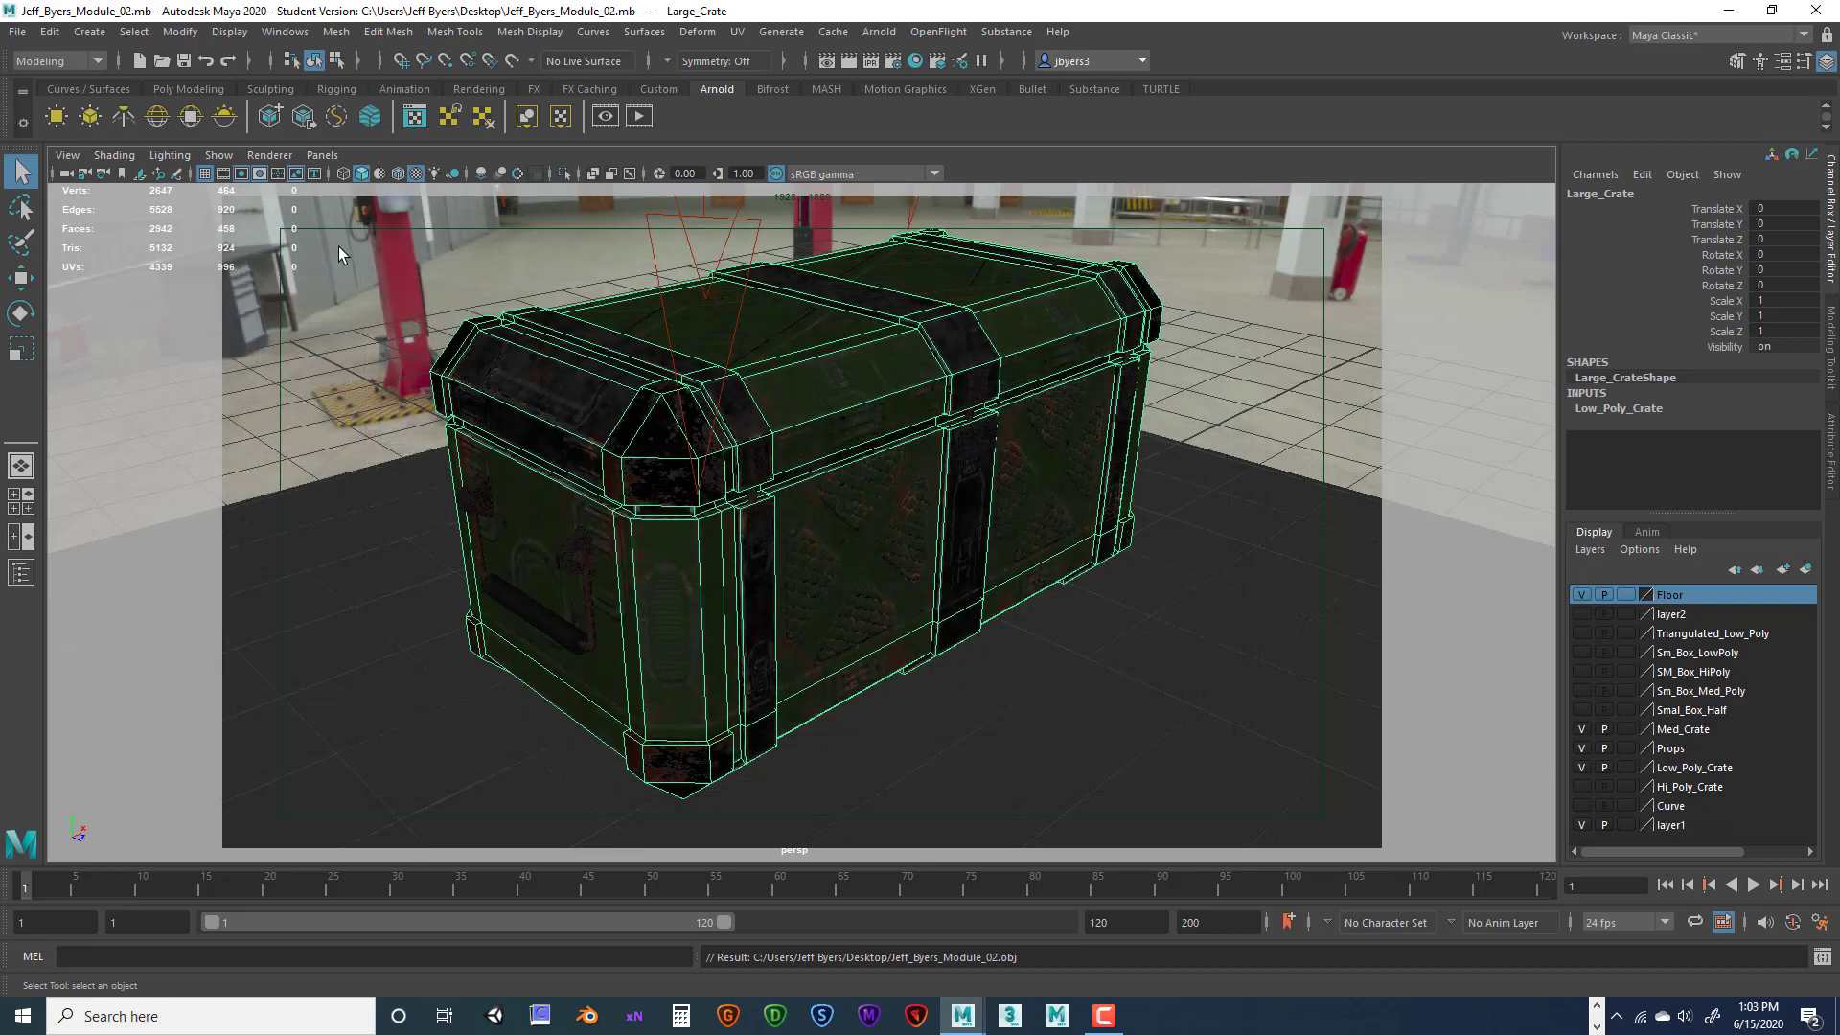
{"action": "left_click", "coordinate": [16, 36]}
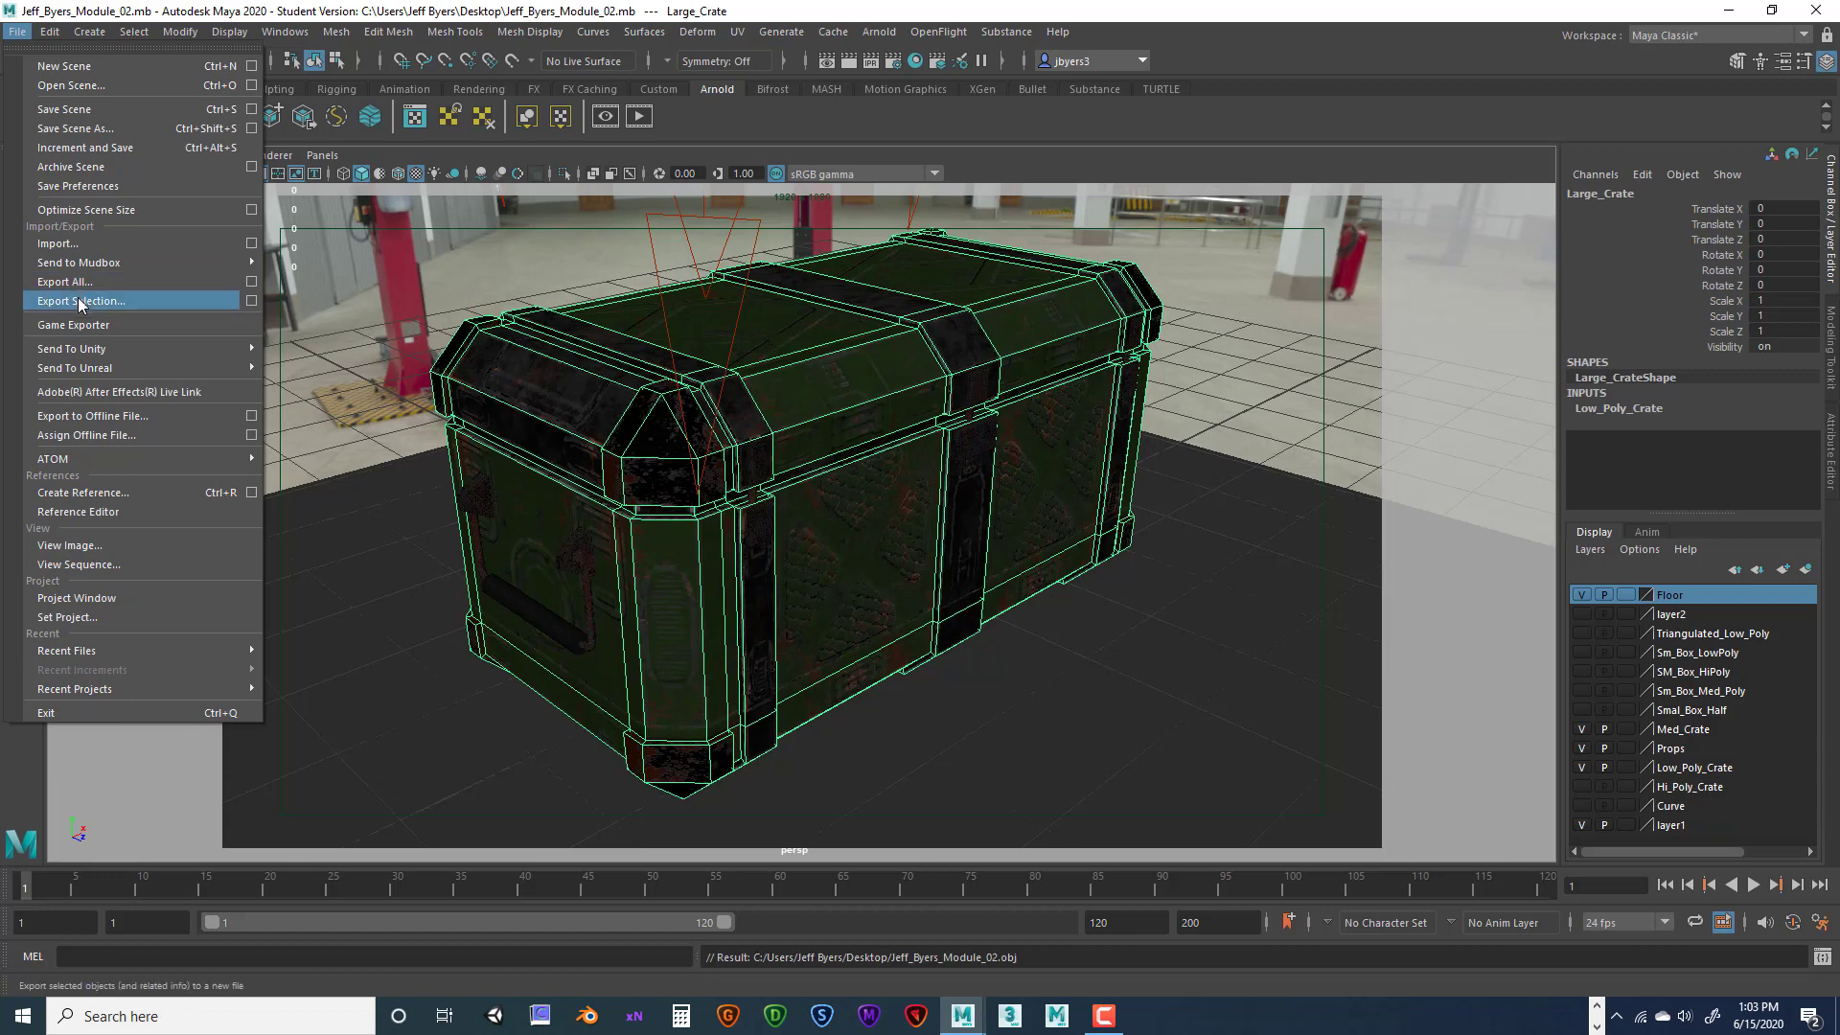
Set the Export Selection file type to FBX export
{"action": "left_click", "coordinate": [251, 300]}
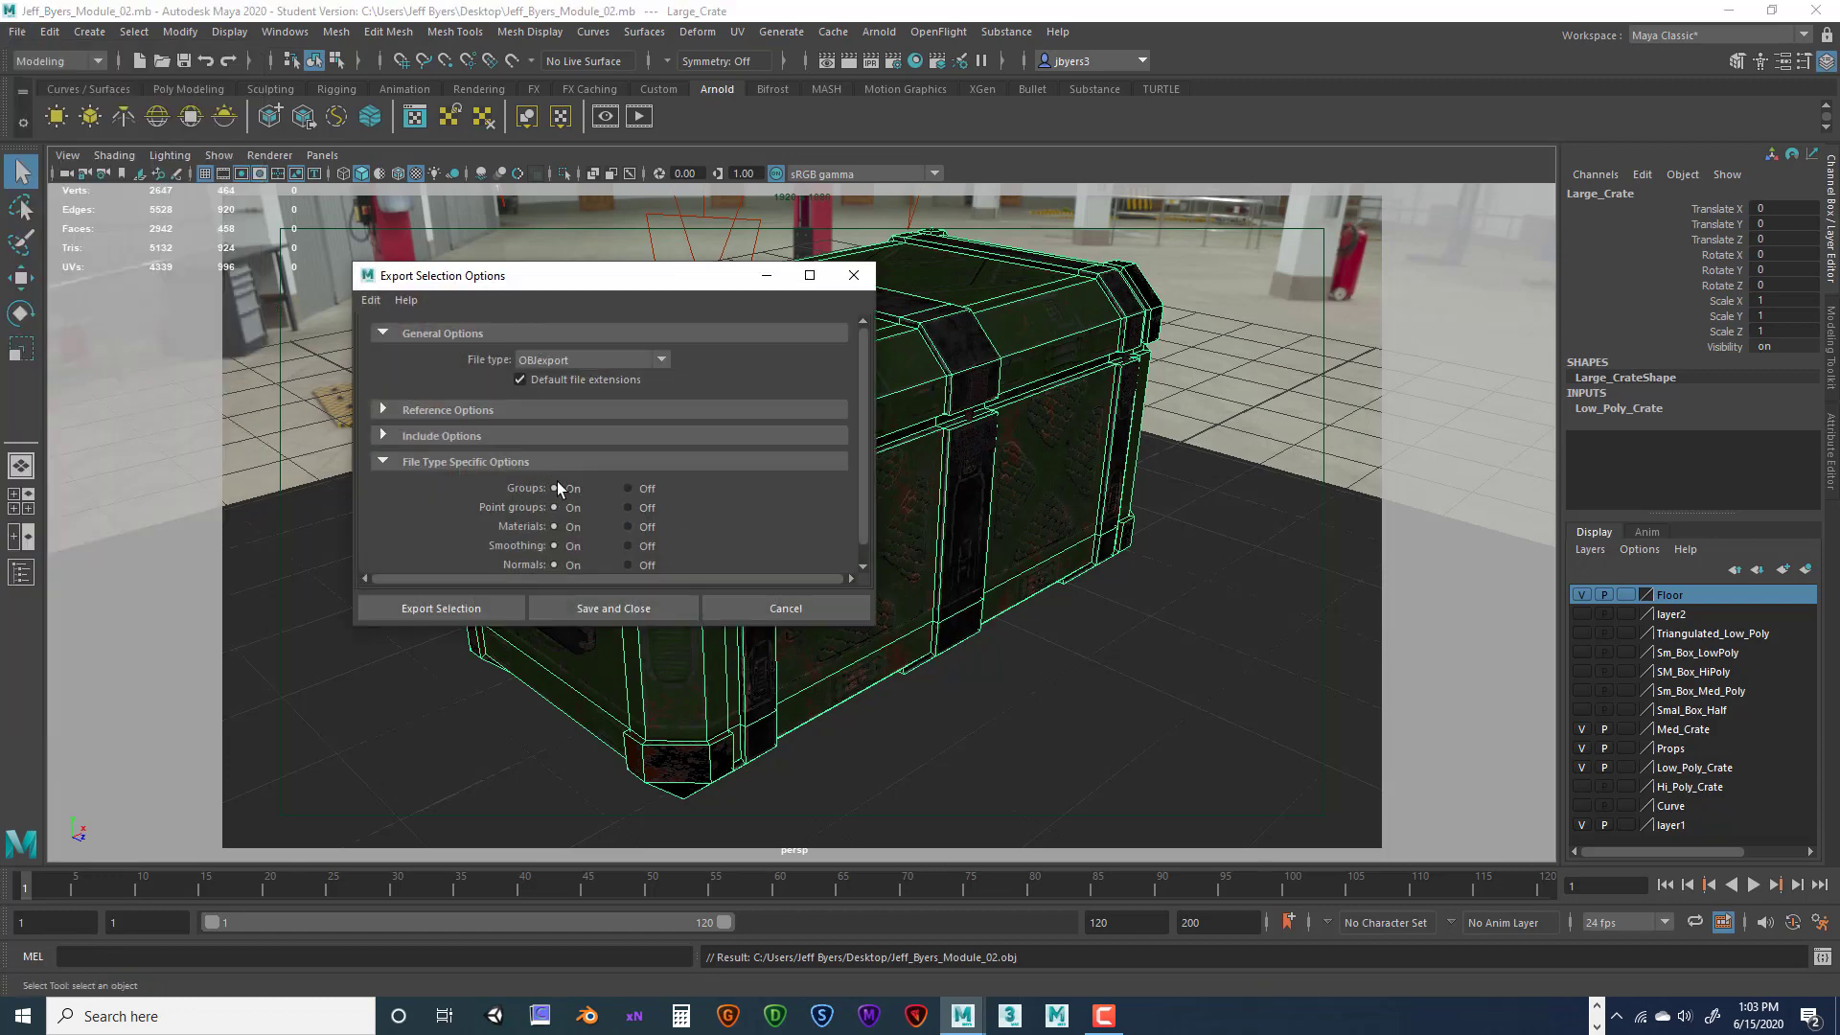
{"action": "left_click", "coordinate": [657, 362]}
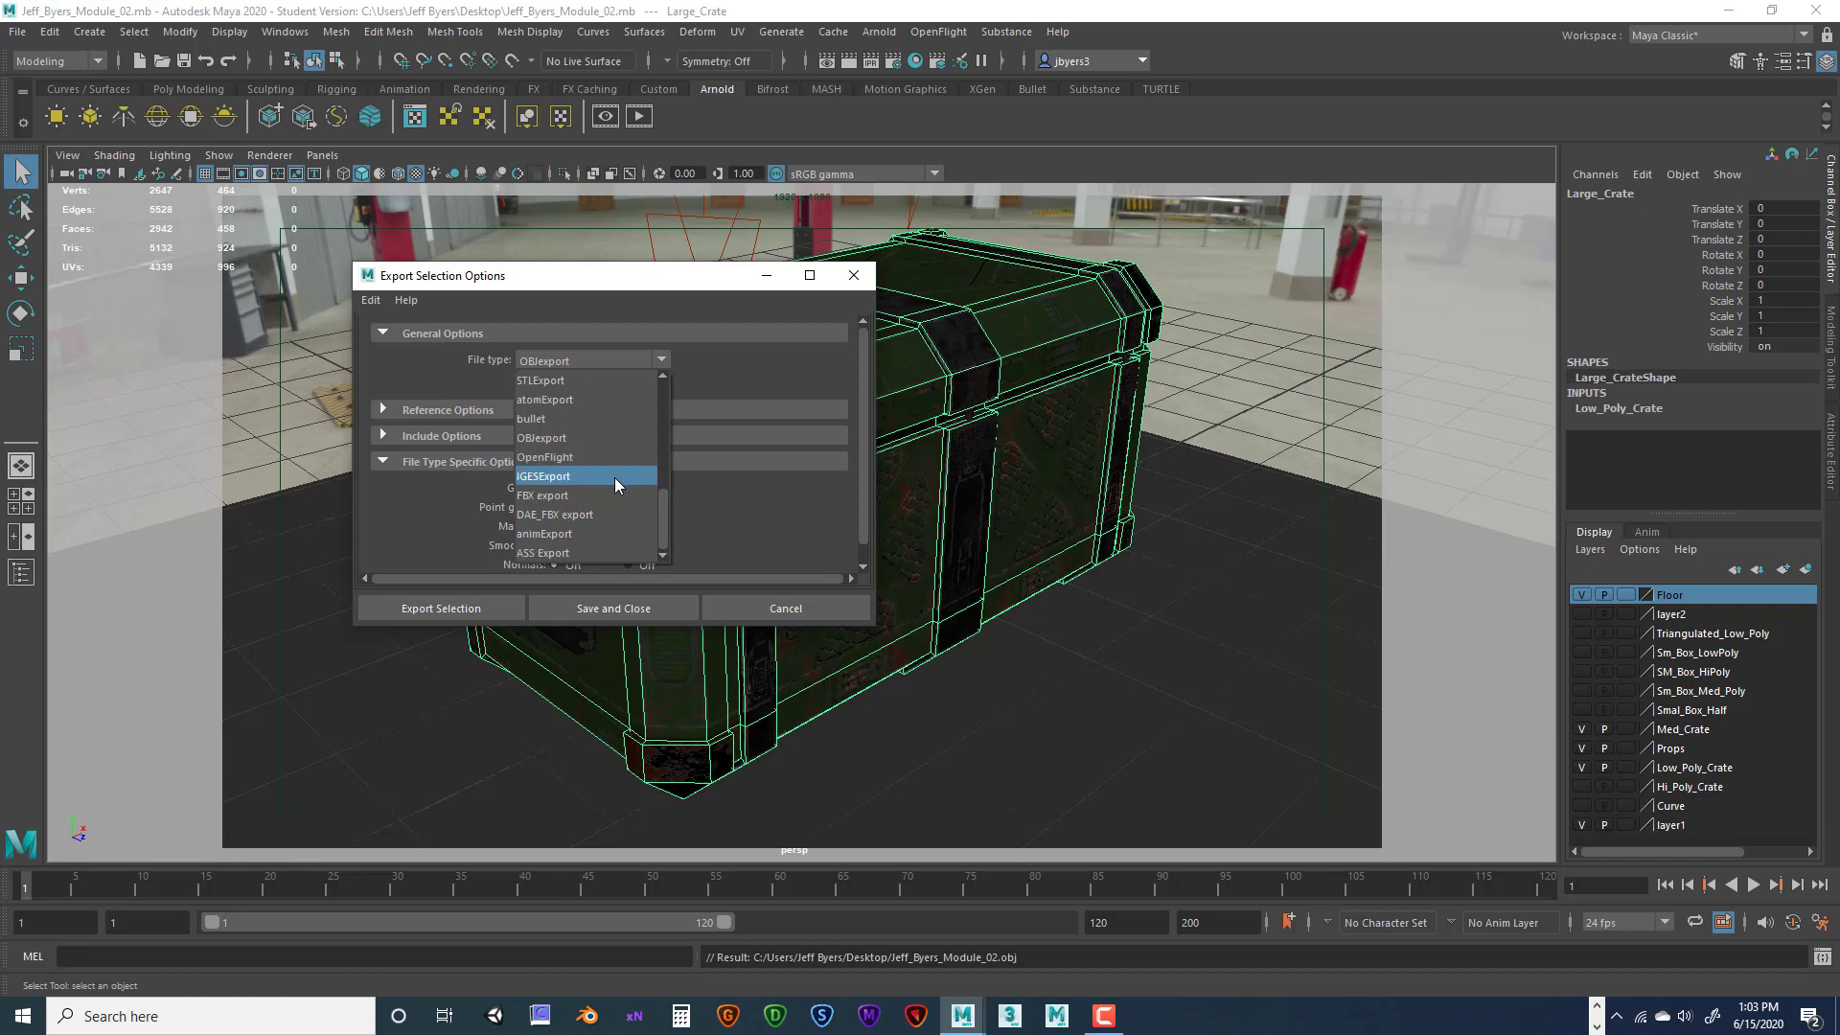
{"action": "scroll", "coordinate": [588, 496], "scroll_direction": "down", "scroll_amount": 2}
{"action": "left_click", "coordinate": [567, 495]}
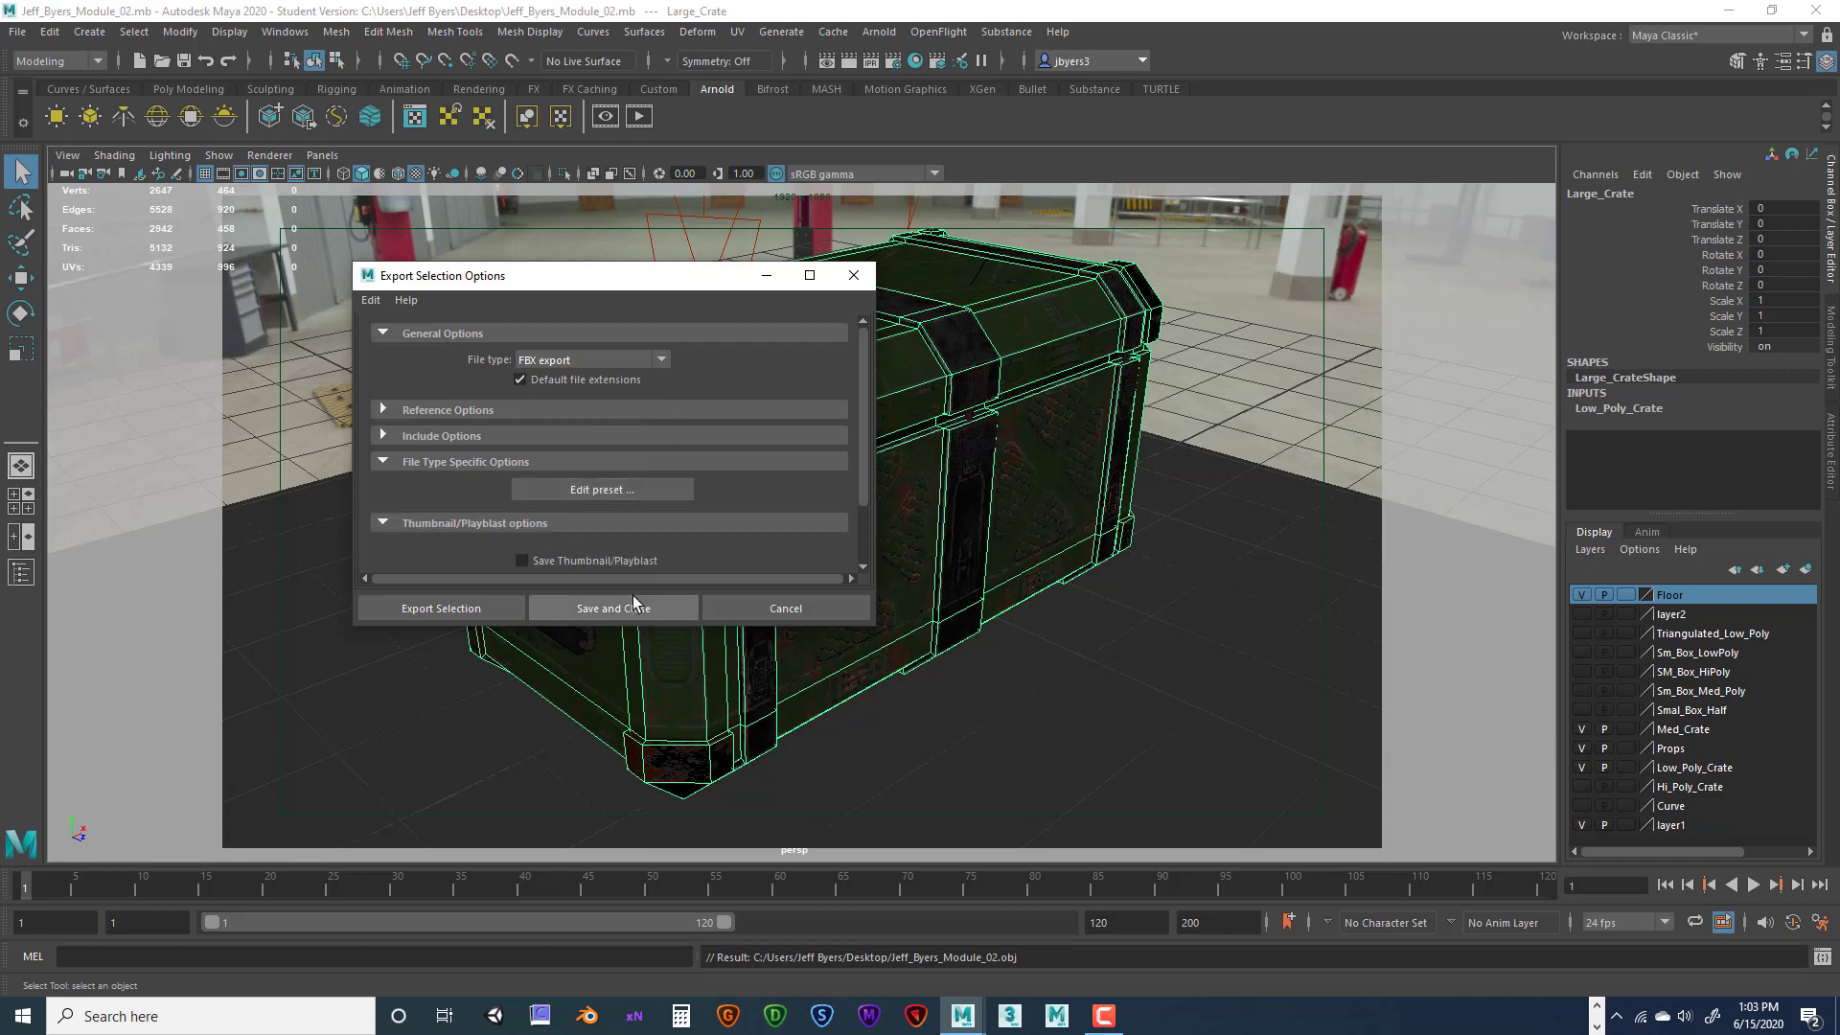
{"action": "scroll", "coordinate": [669, 451], "scroll_direction": "down", "scroll_amount": 2}
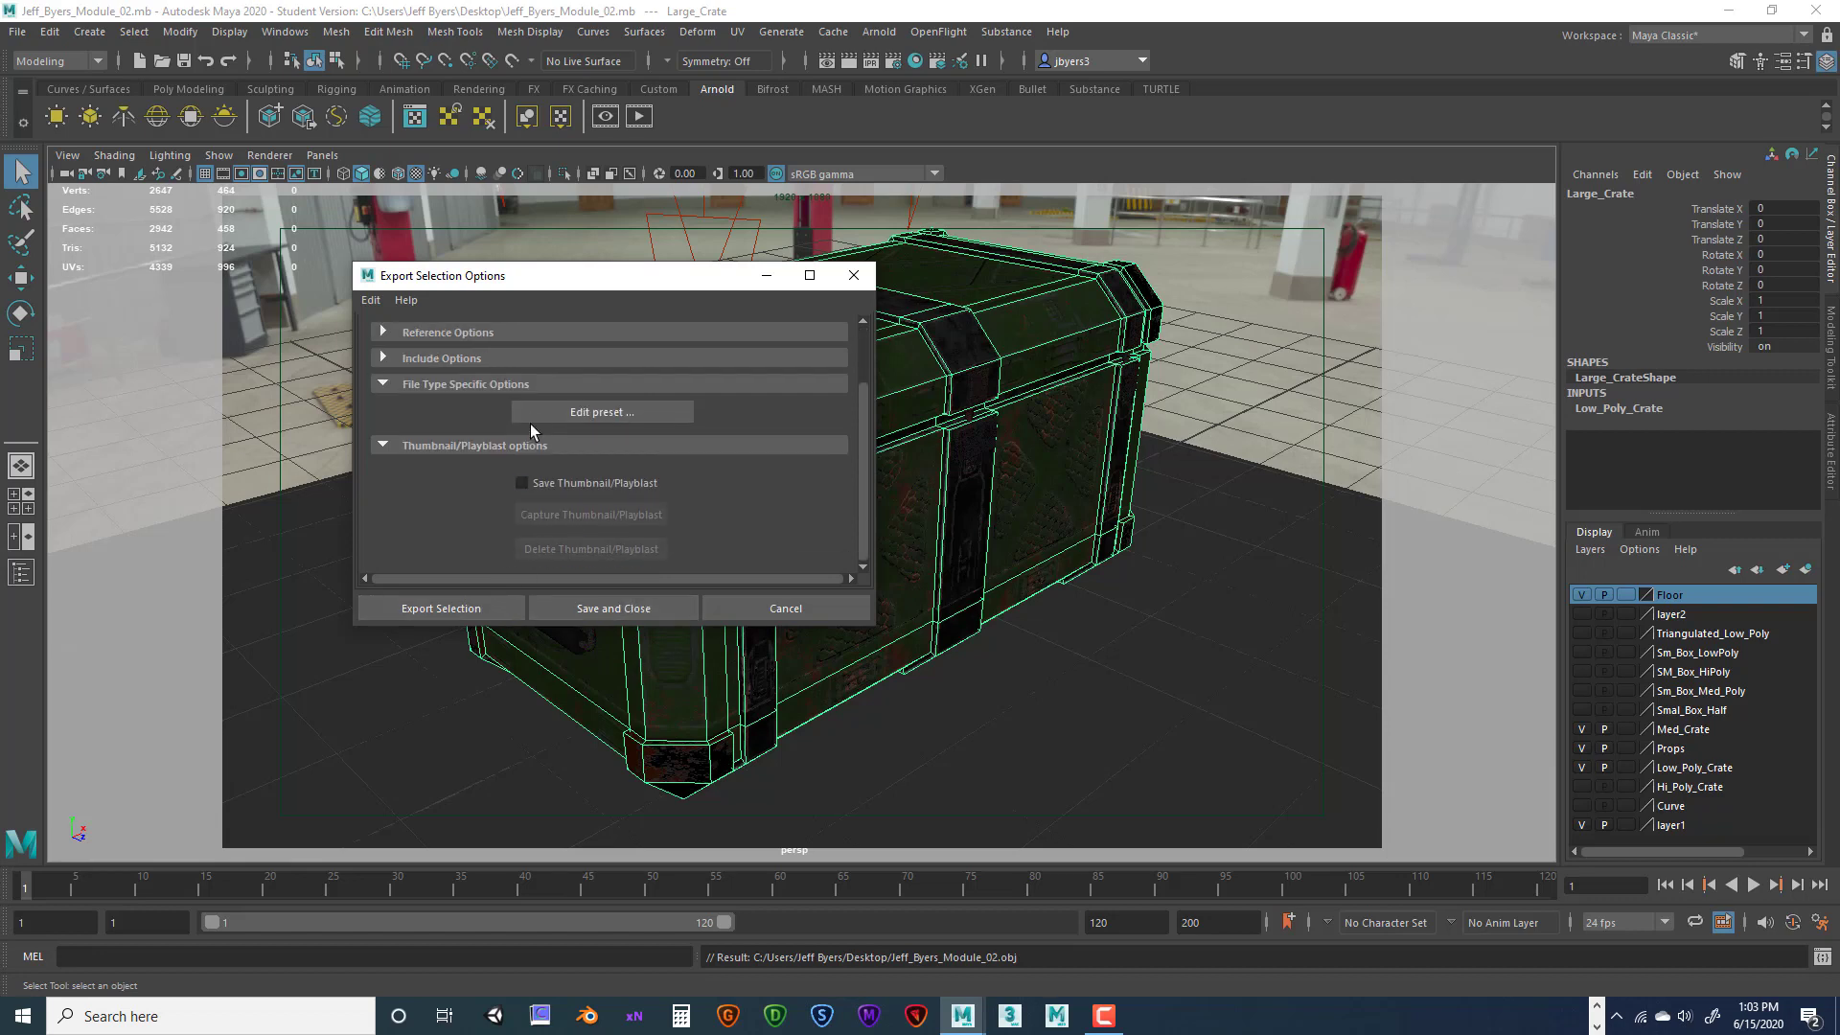
{"action": "scroll", "coordinate": [546, 463], "scroll_direction": "up", "scroll_amount": 2}
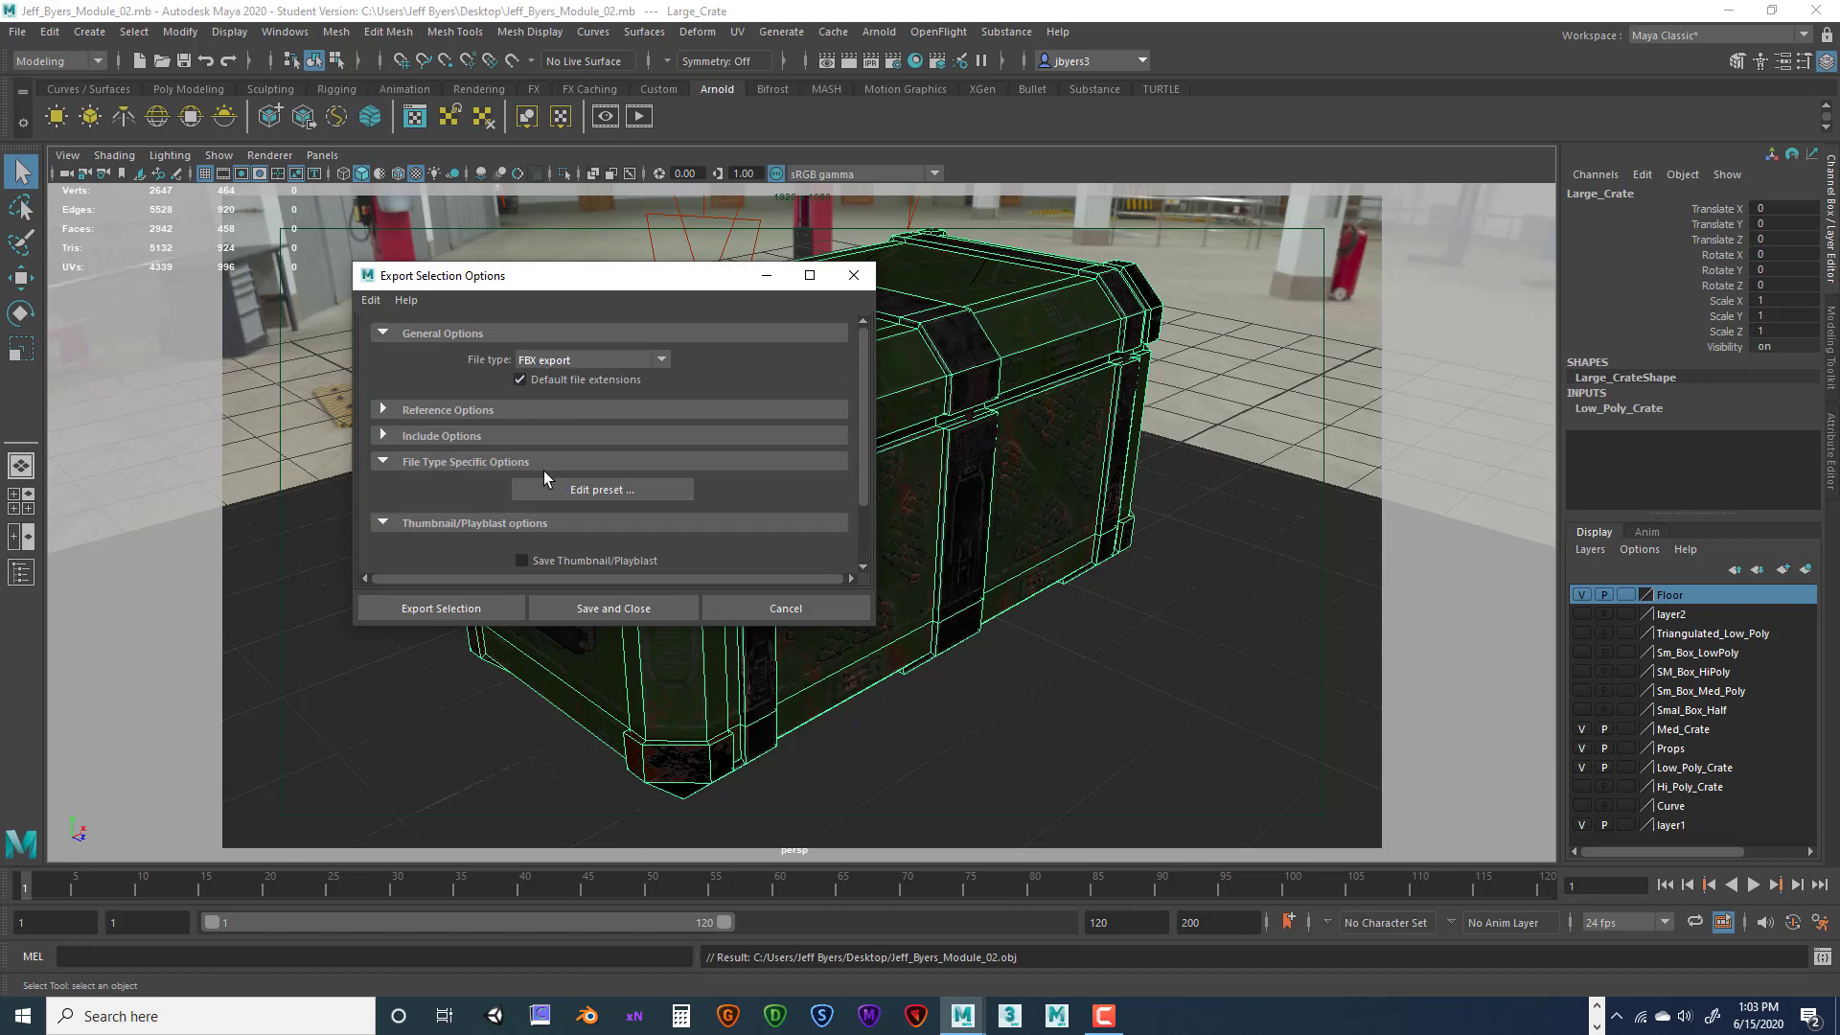
{"action": "left_click", "coordinate": [464, 607]}
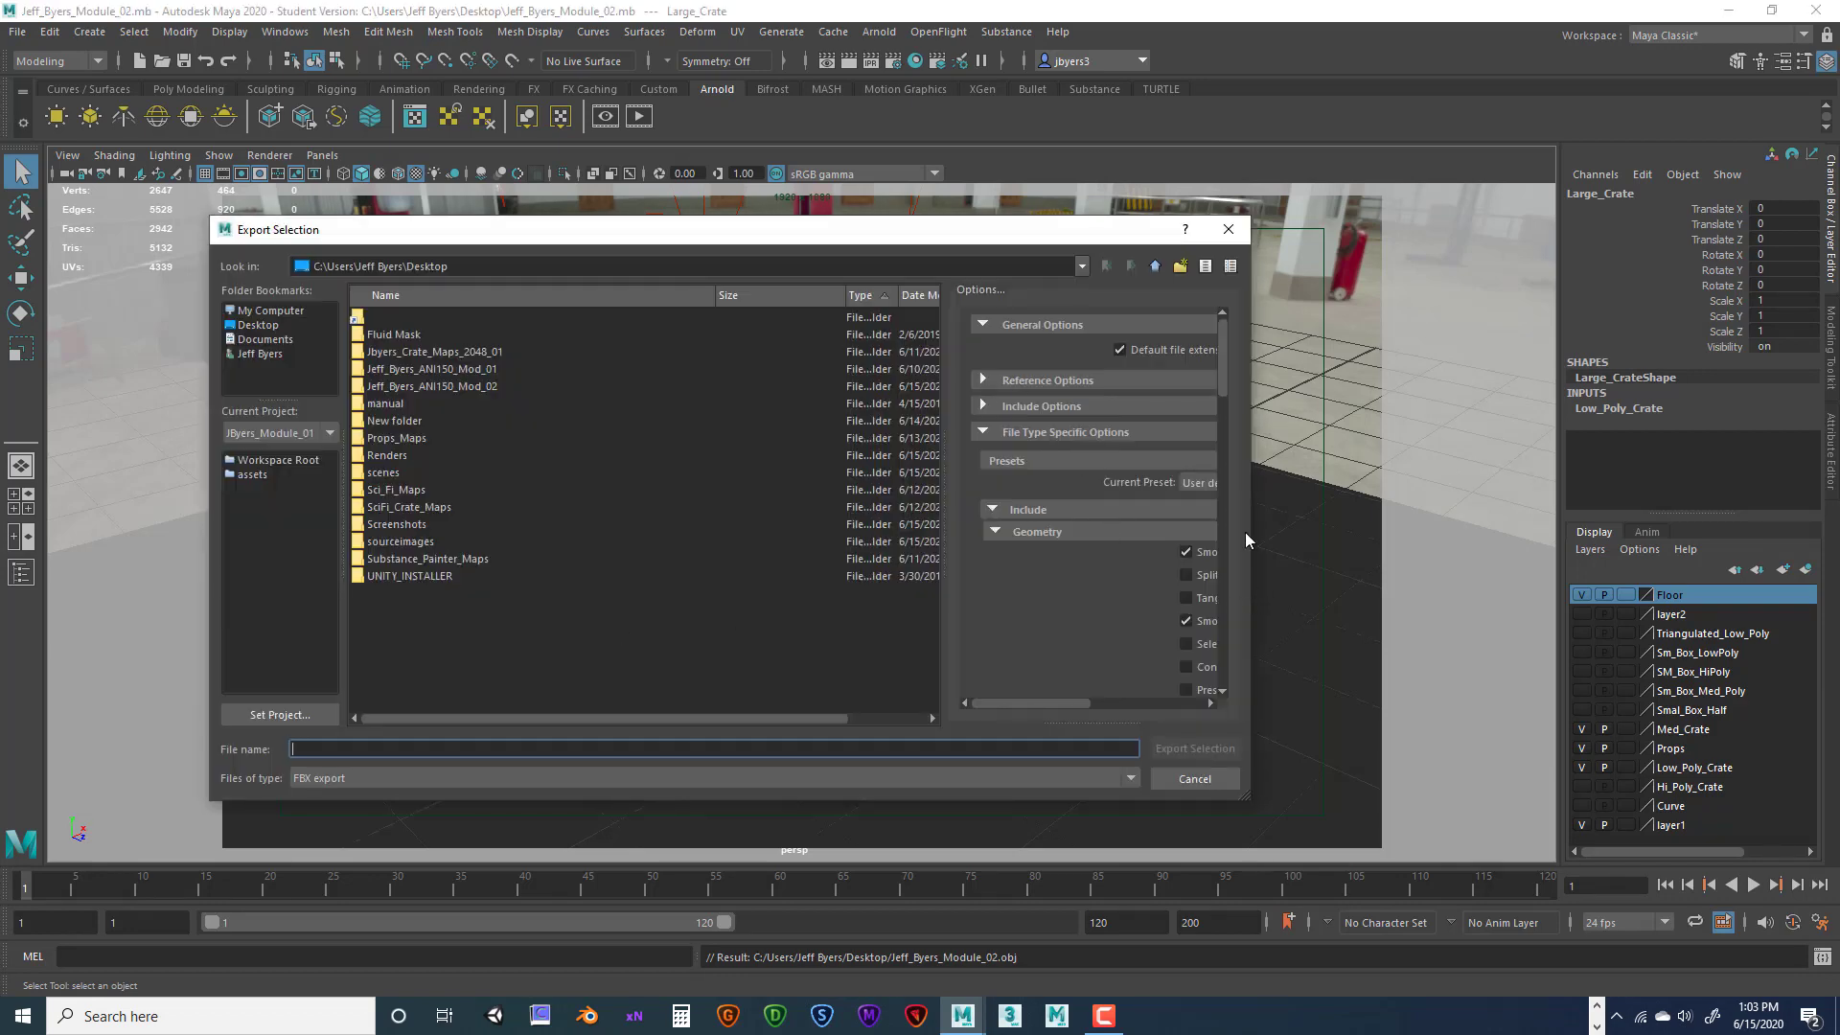
Widen the export window and review the FBX and Include options
{"action": "left_click_drag", "start_coordinate": [1250, 544], "coordinate": [1555, 565]}
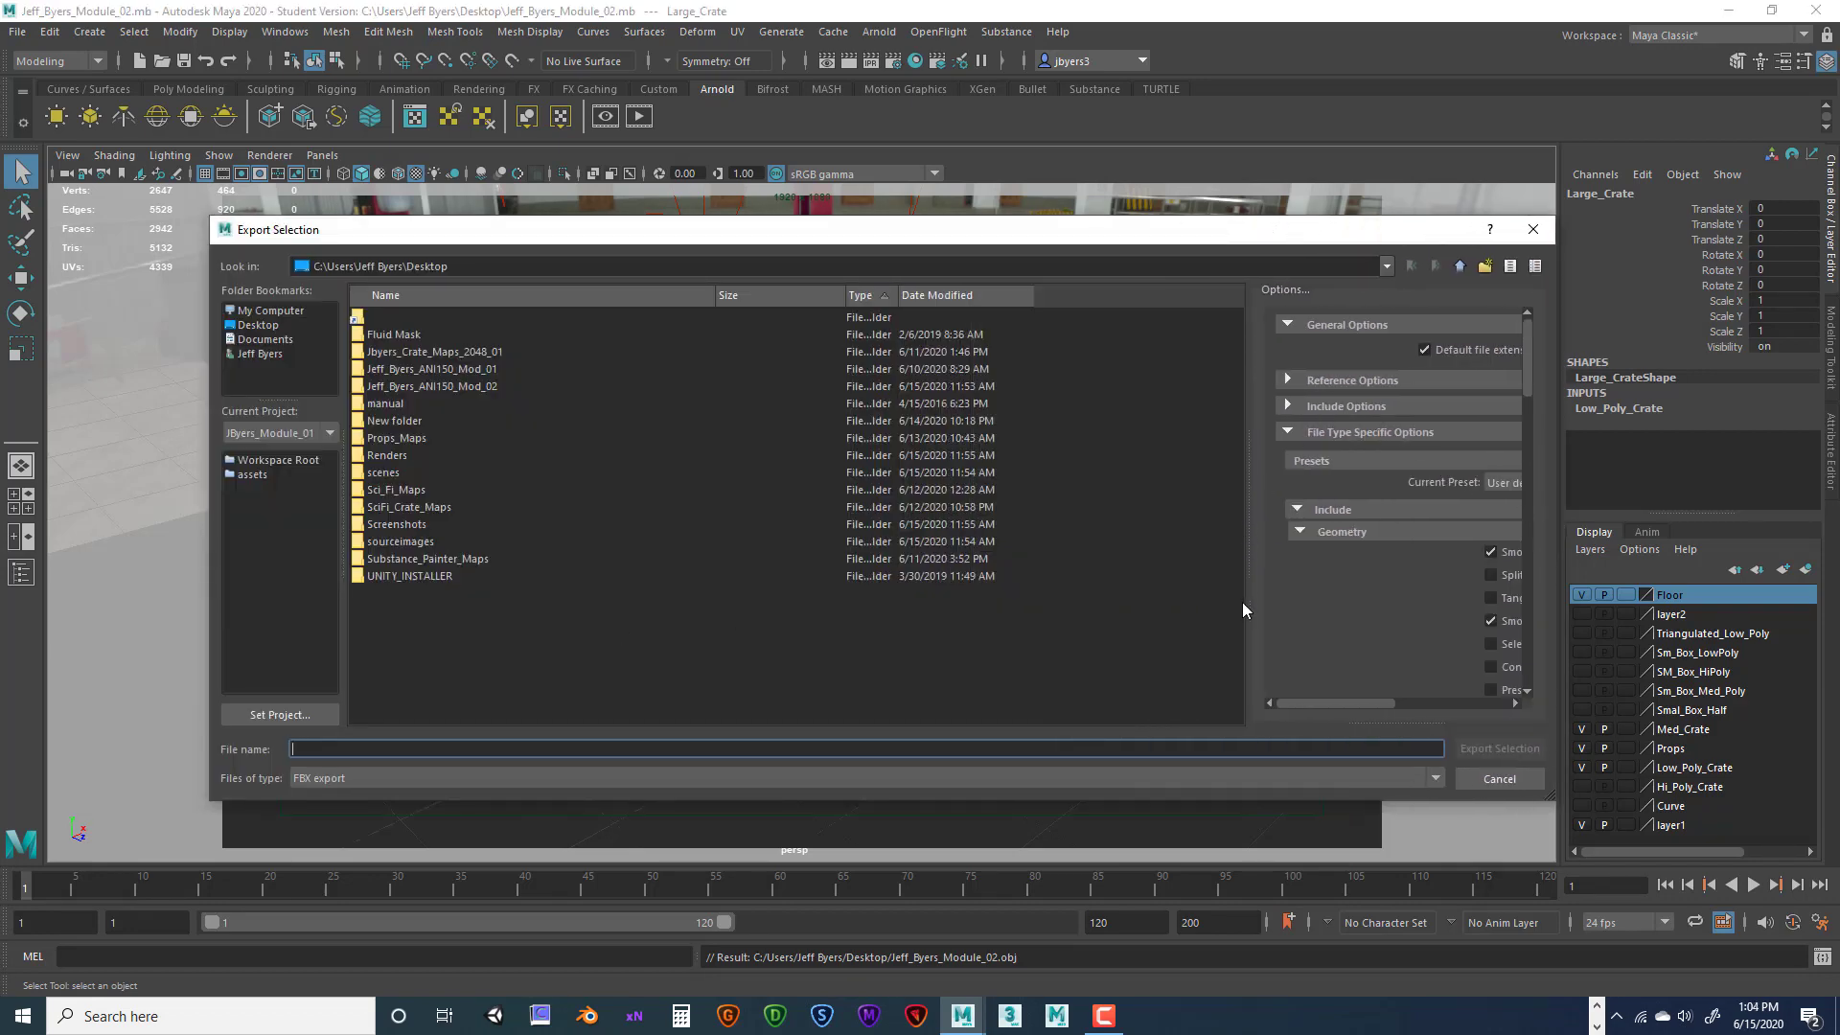
{"action": "left_click_drag", "start_coordinate": [1253, 526], "coordinate": [1030, 510]}
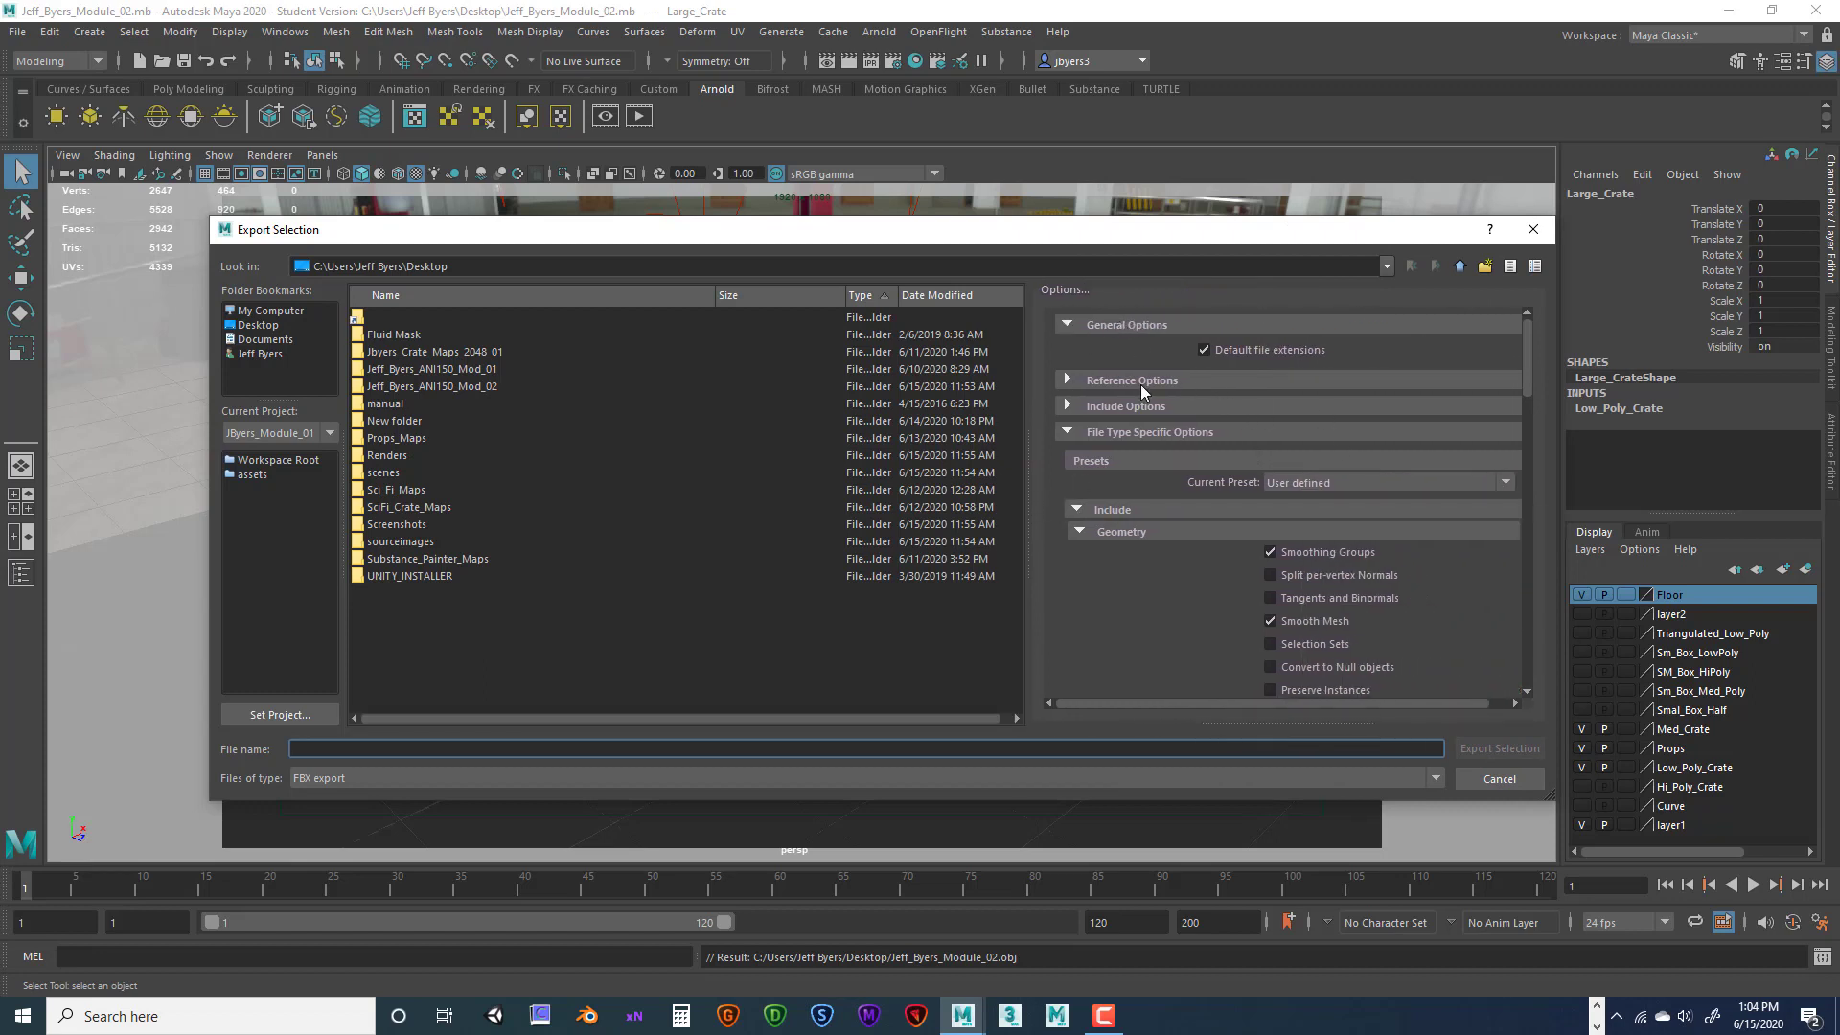
{"action": "left_click", "coordinate": [1067, 433]}
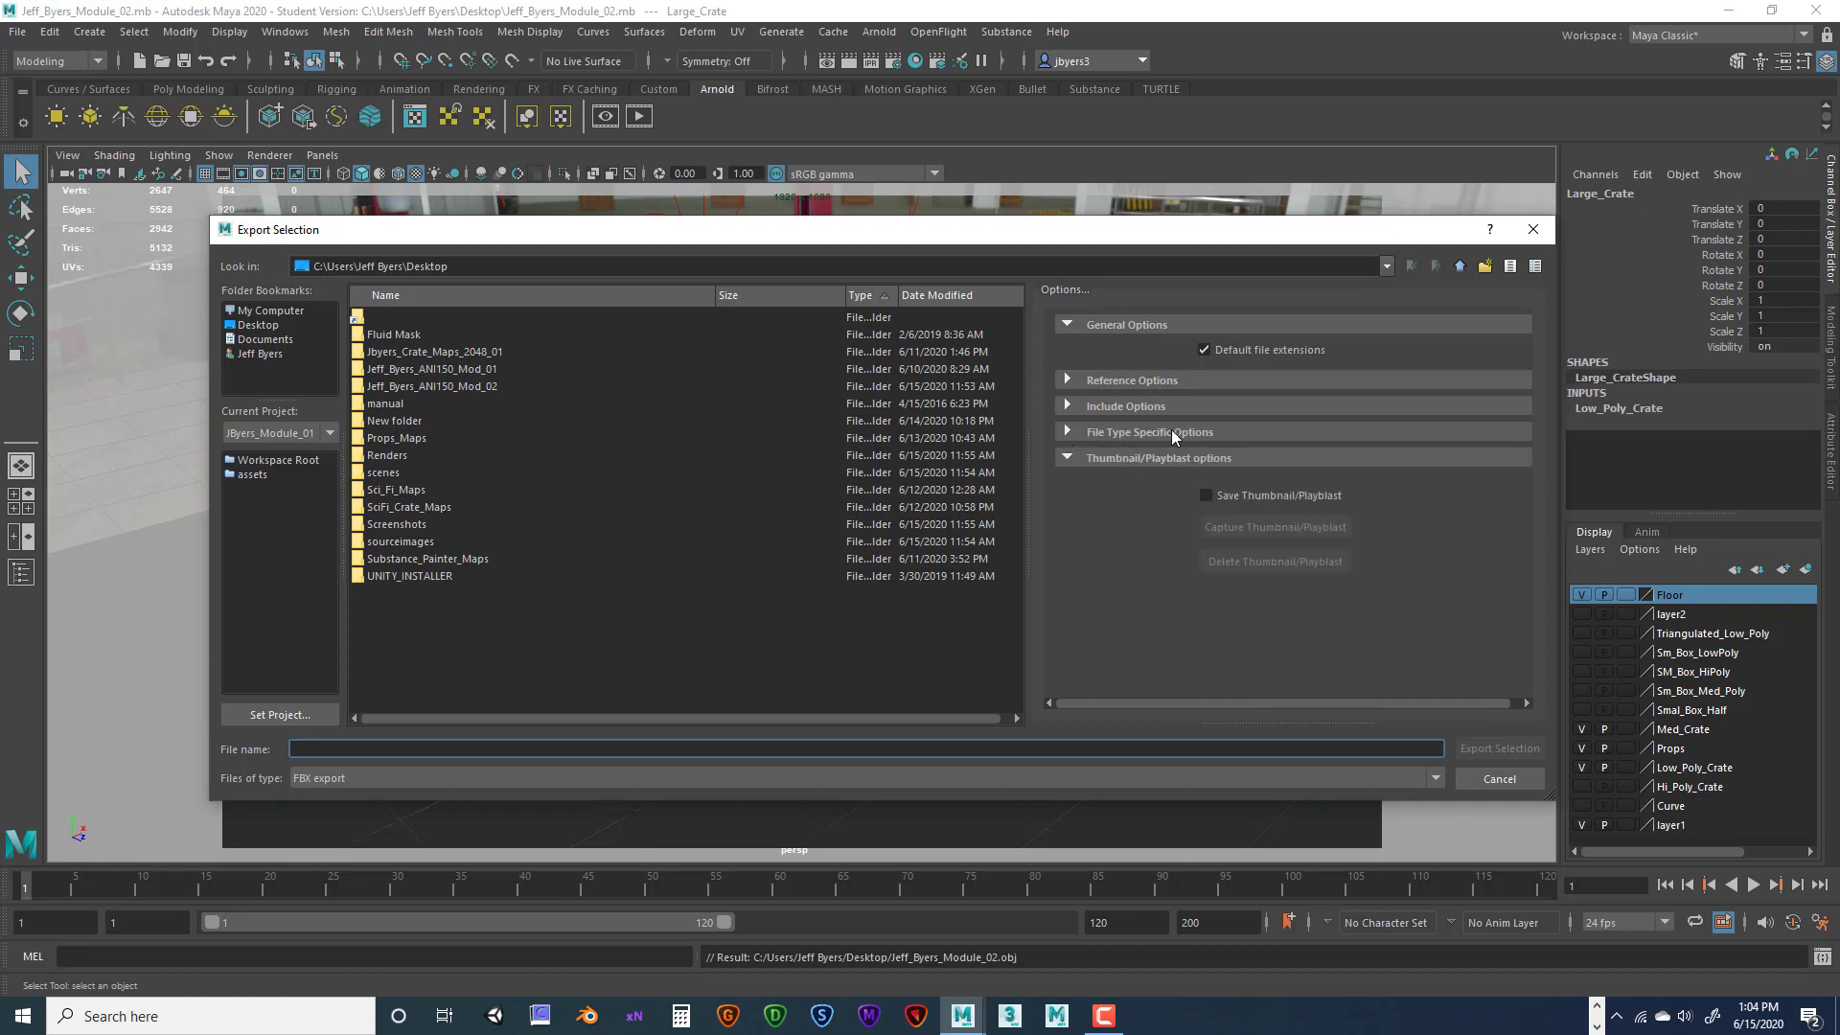
{"action": "left_click", "coordinate": [1068, 433]}
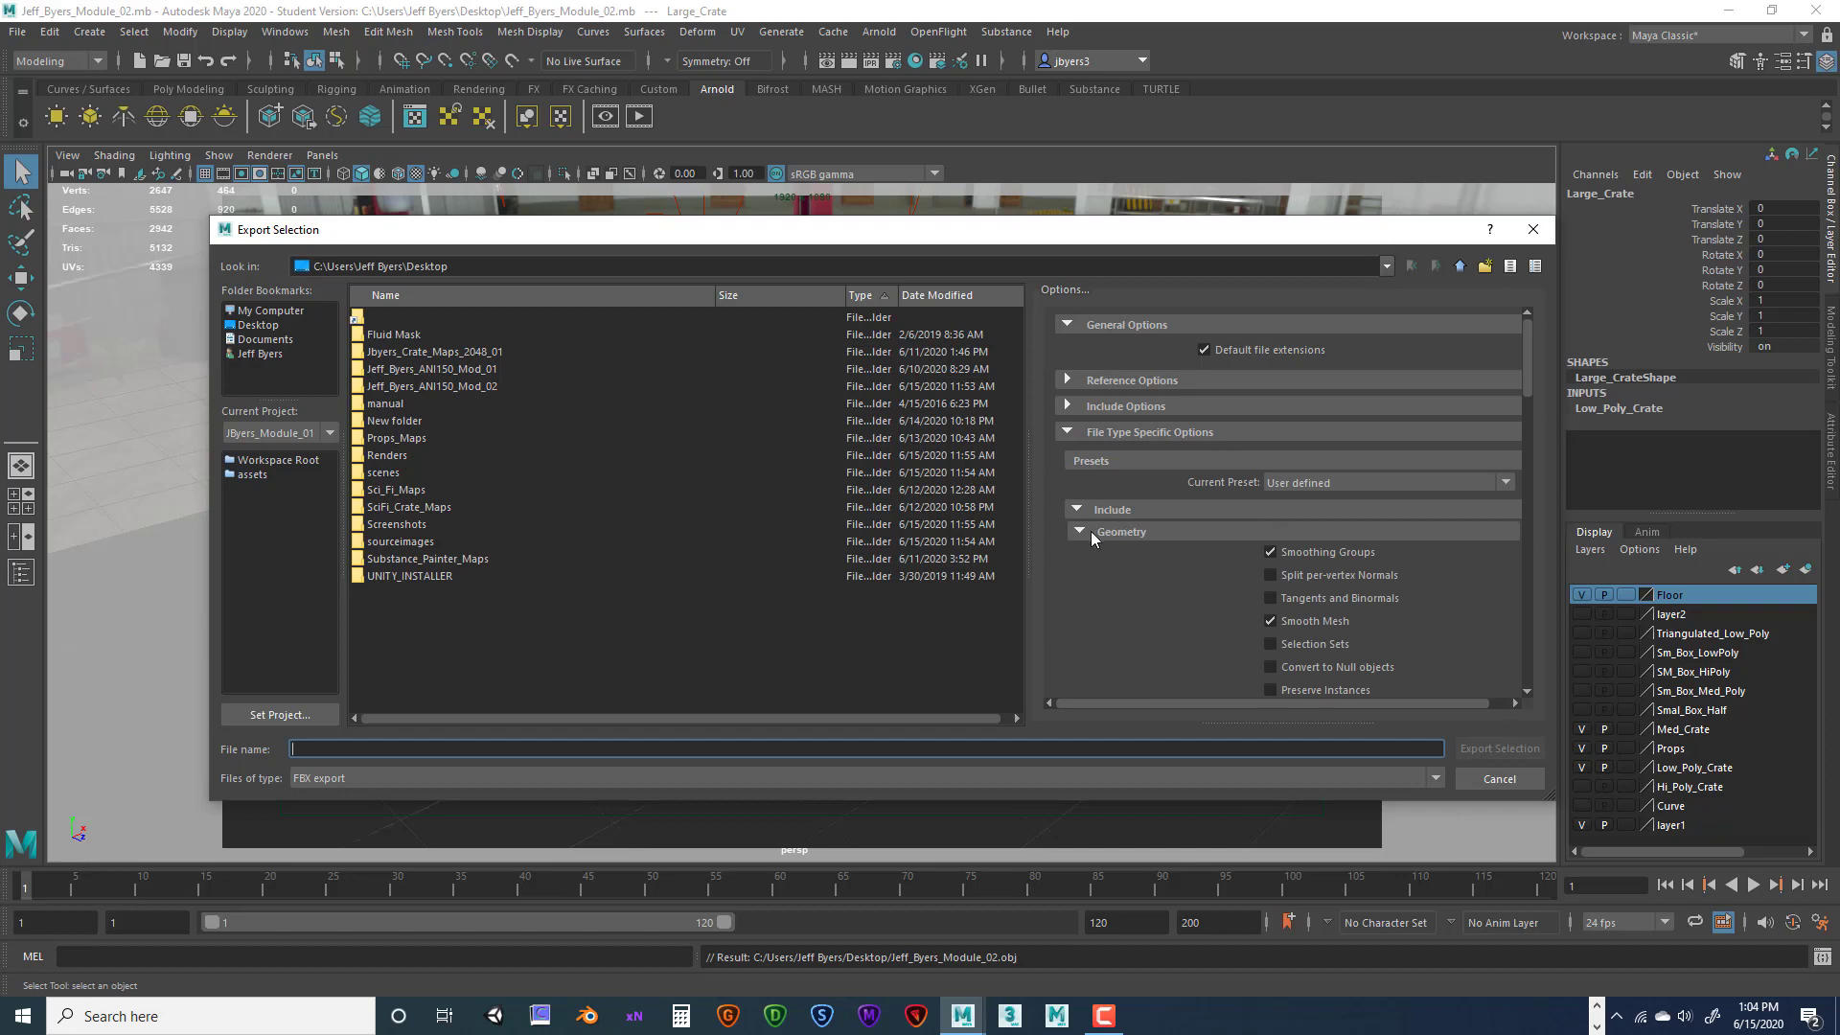
{"action": "left_click", "coordinate": [1077, 510]}
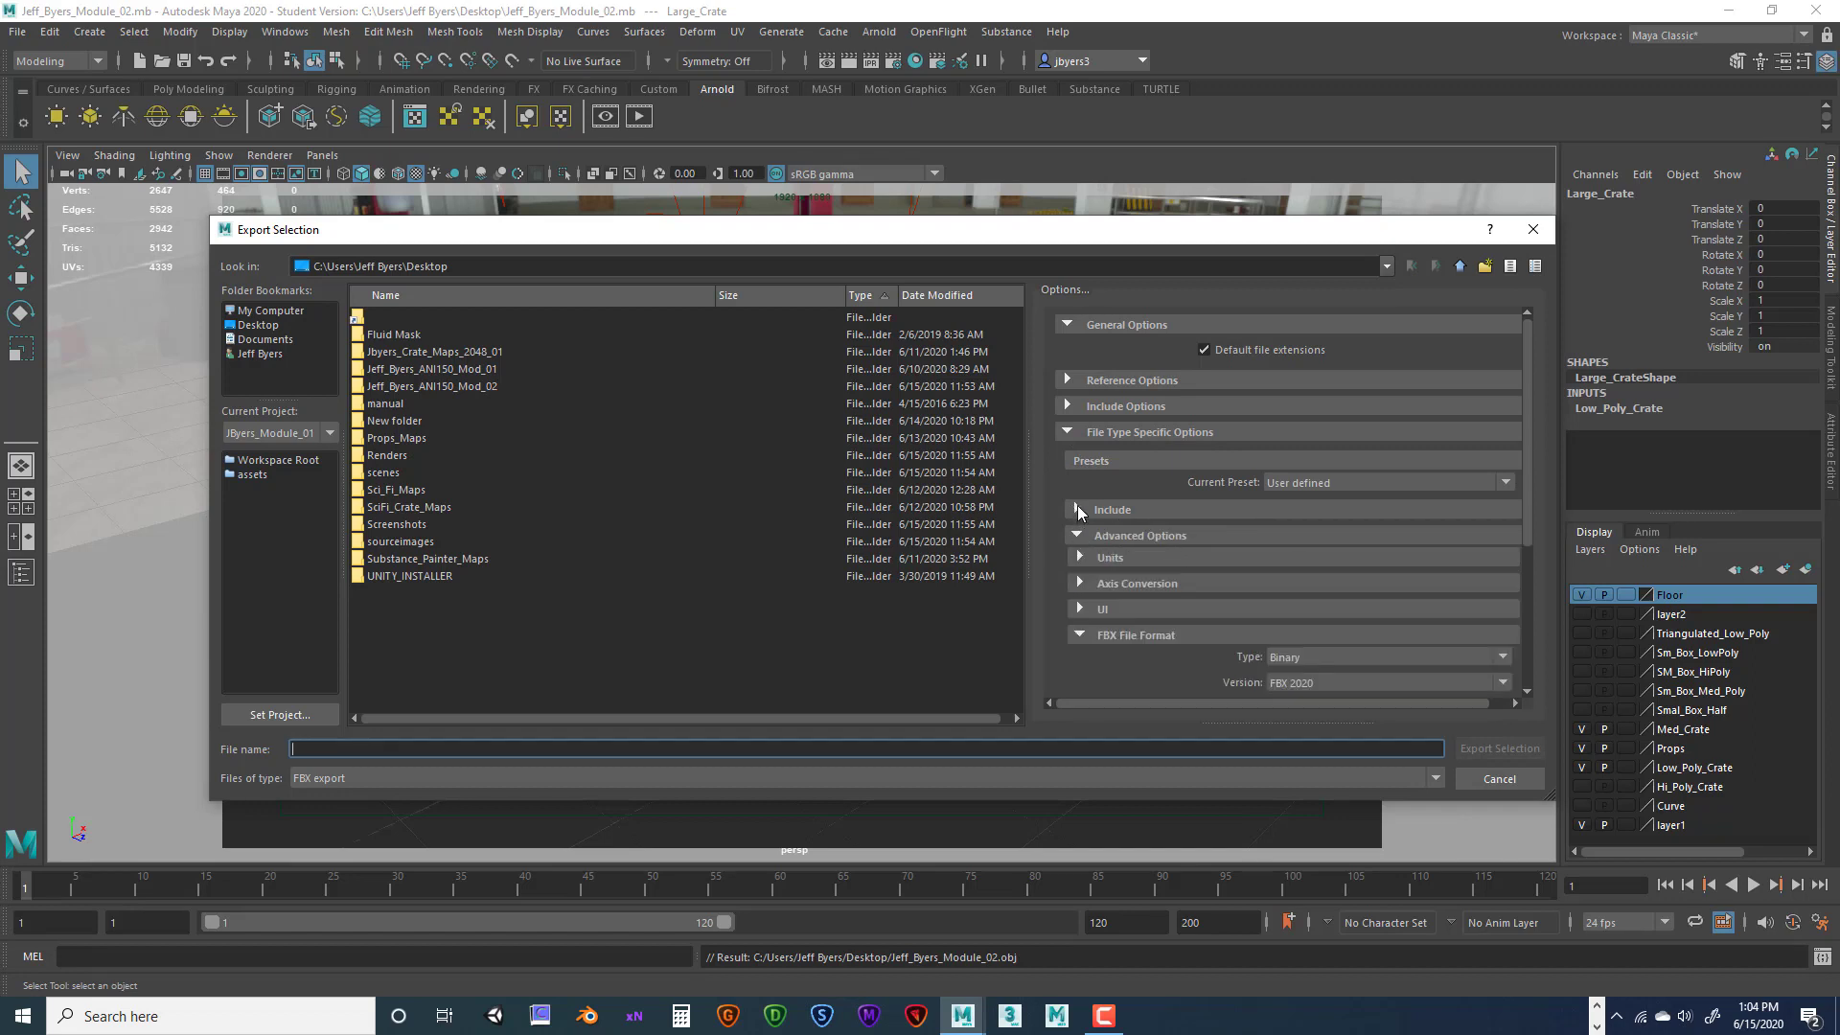
{"action": "left_click", "coordinate": [1077, 510]}
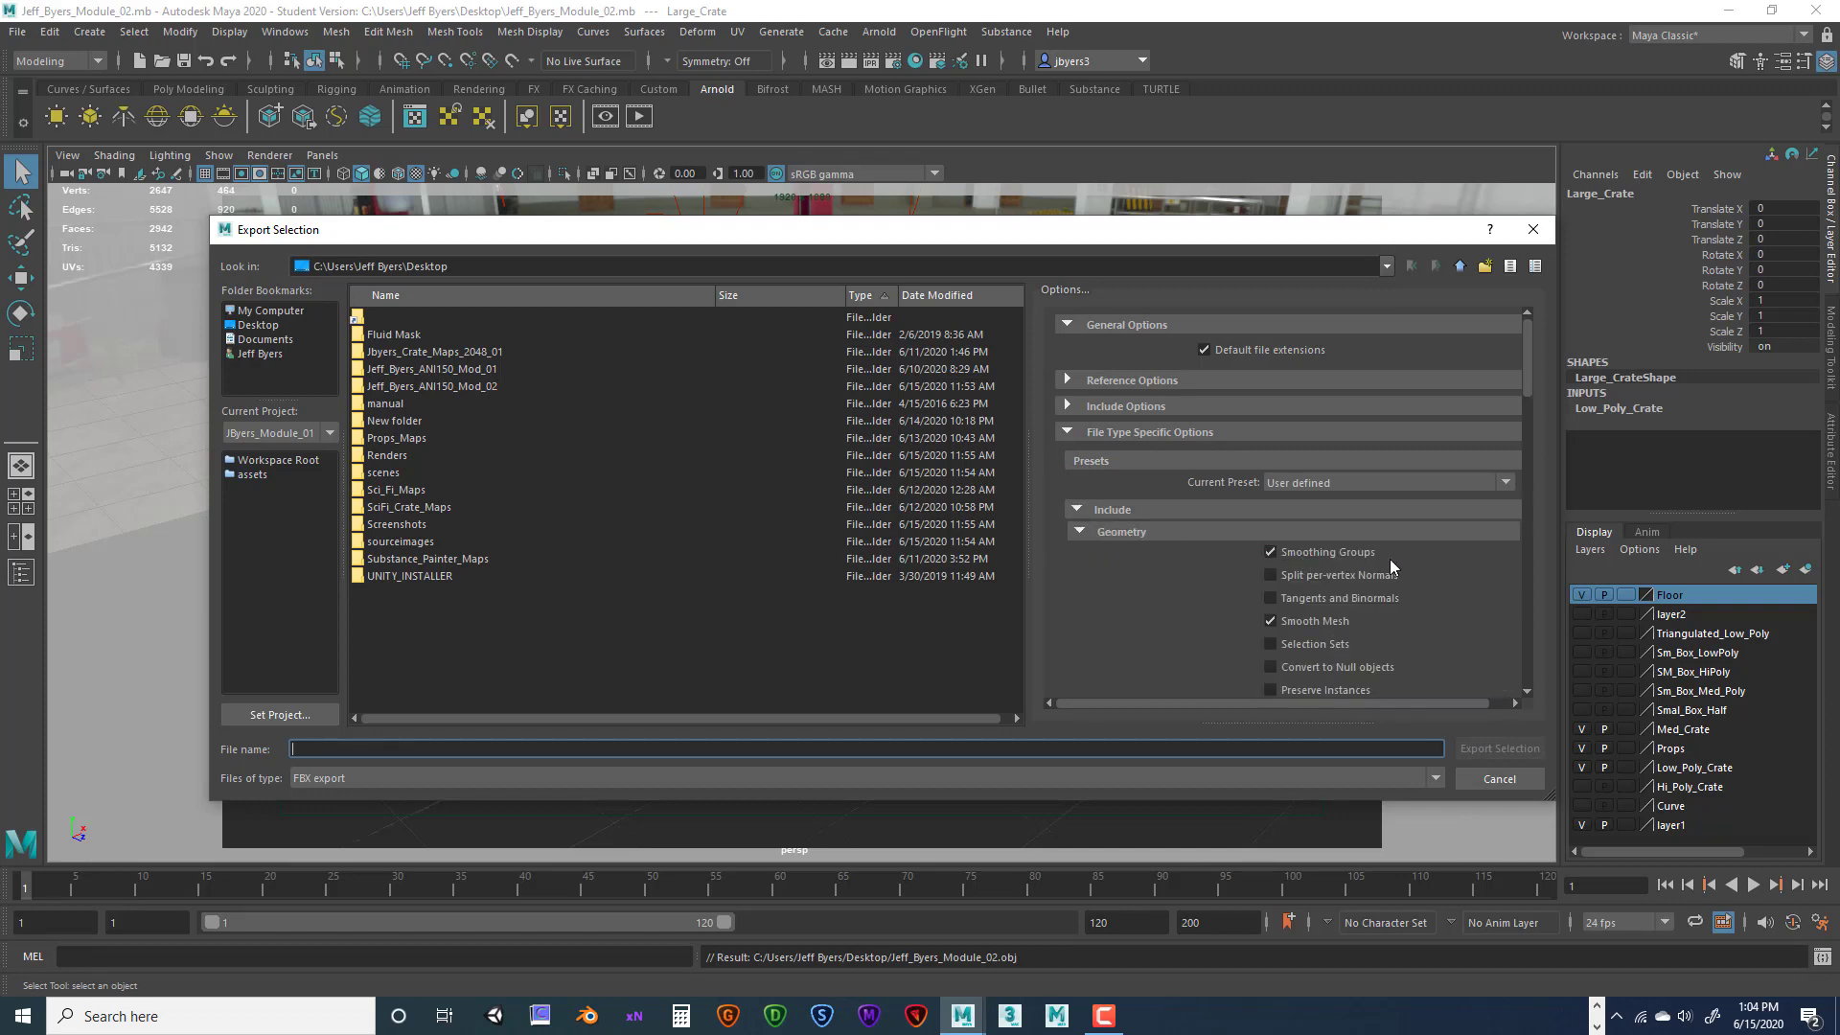
{"action": "scroll", "coordinate": [1389, 559], "scroll_direction": "down", "scroll_amount": 1}
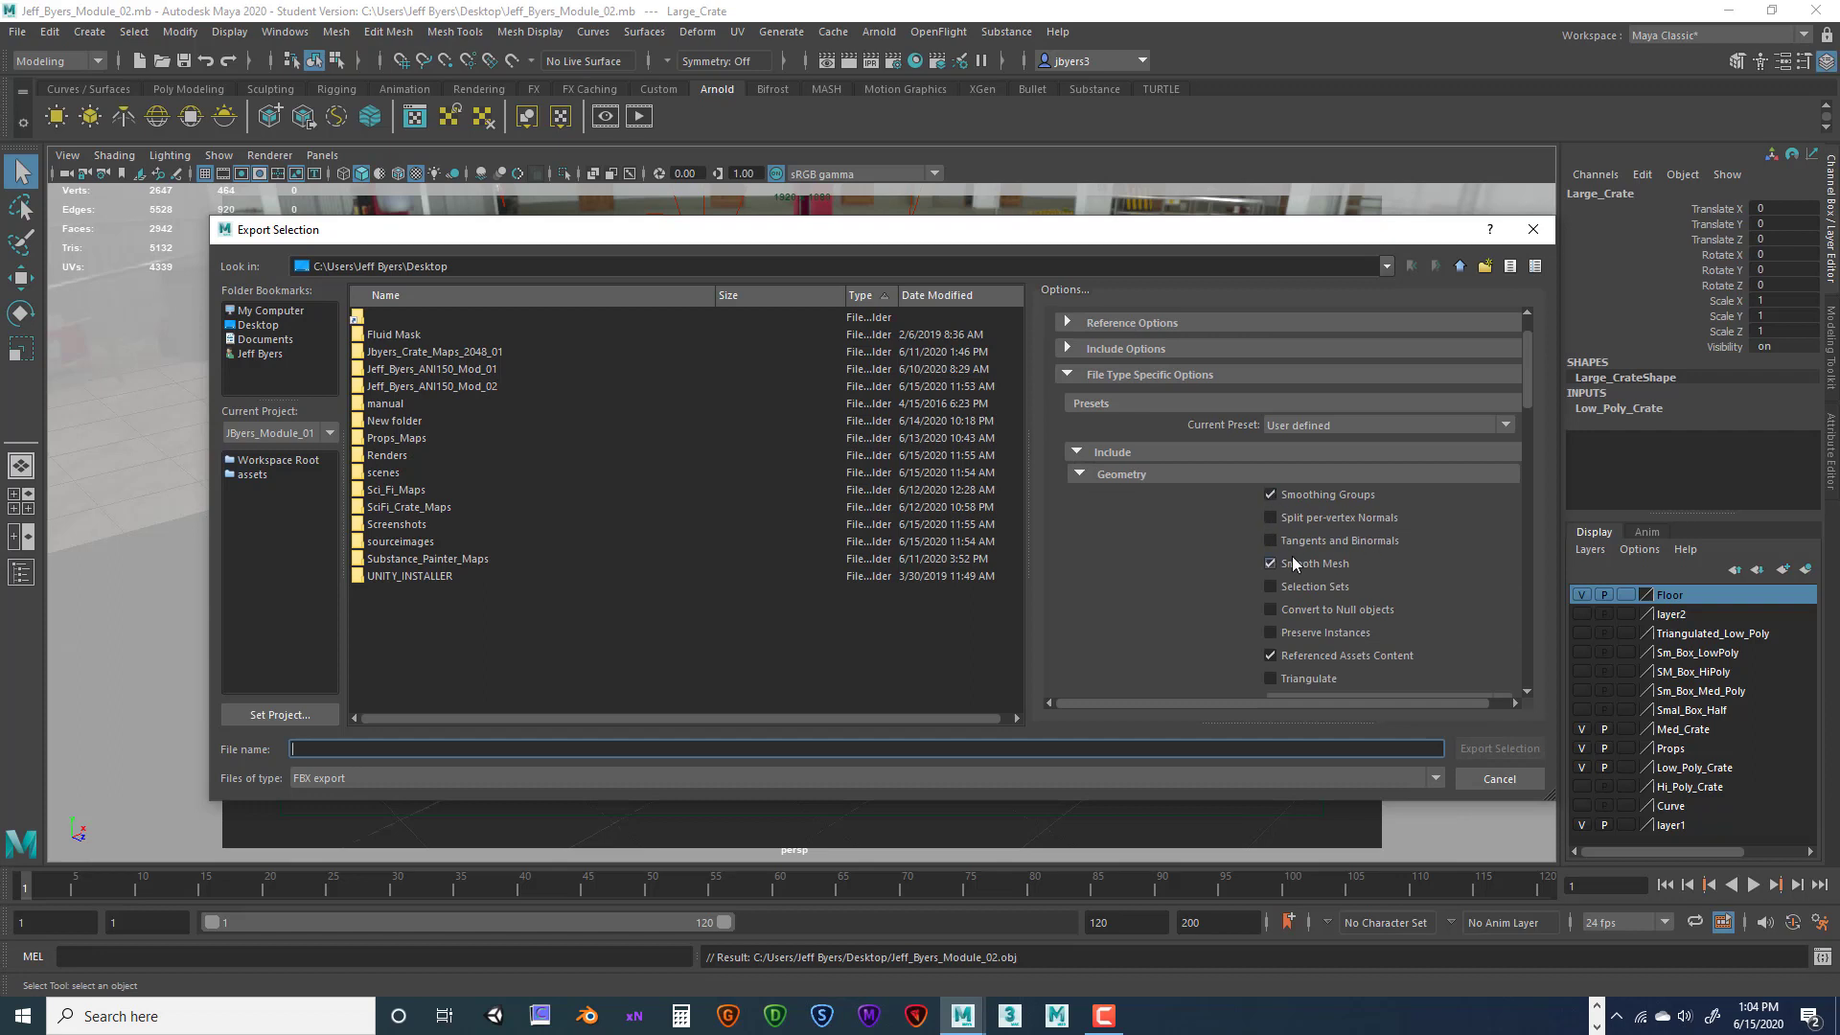
{"action": "scroll", "coordinate": [1377, 567], "scroll_direction": "down", "scroll_amount": 2}
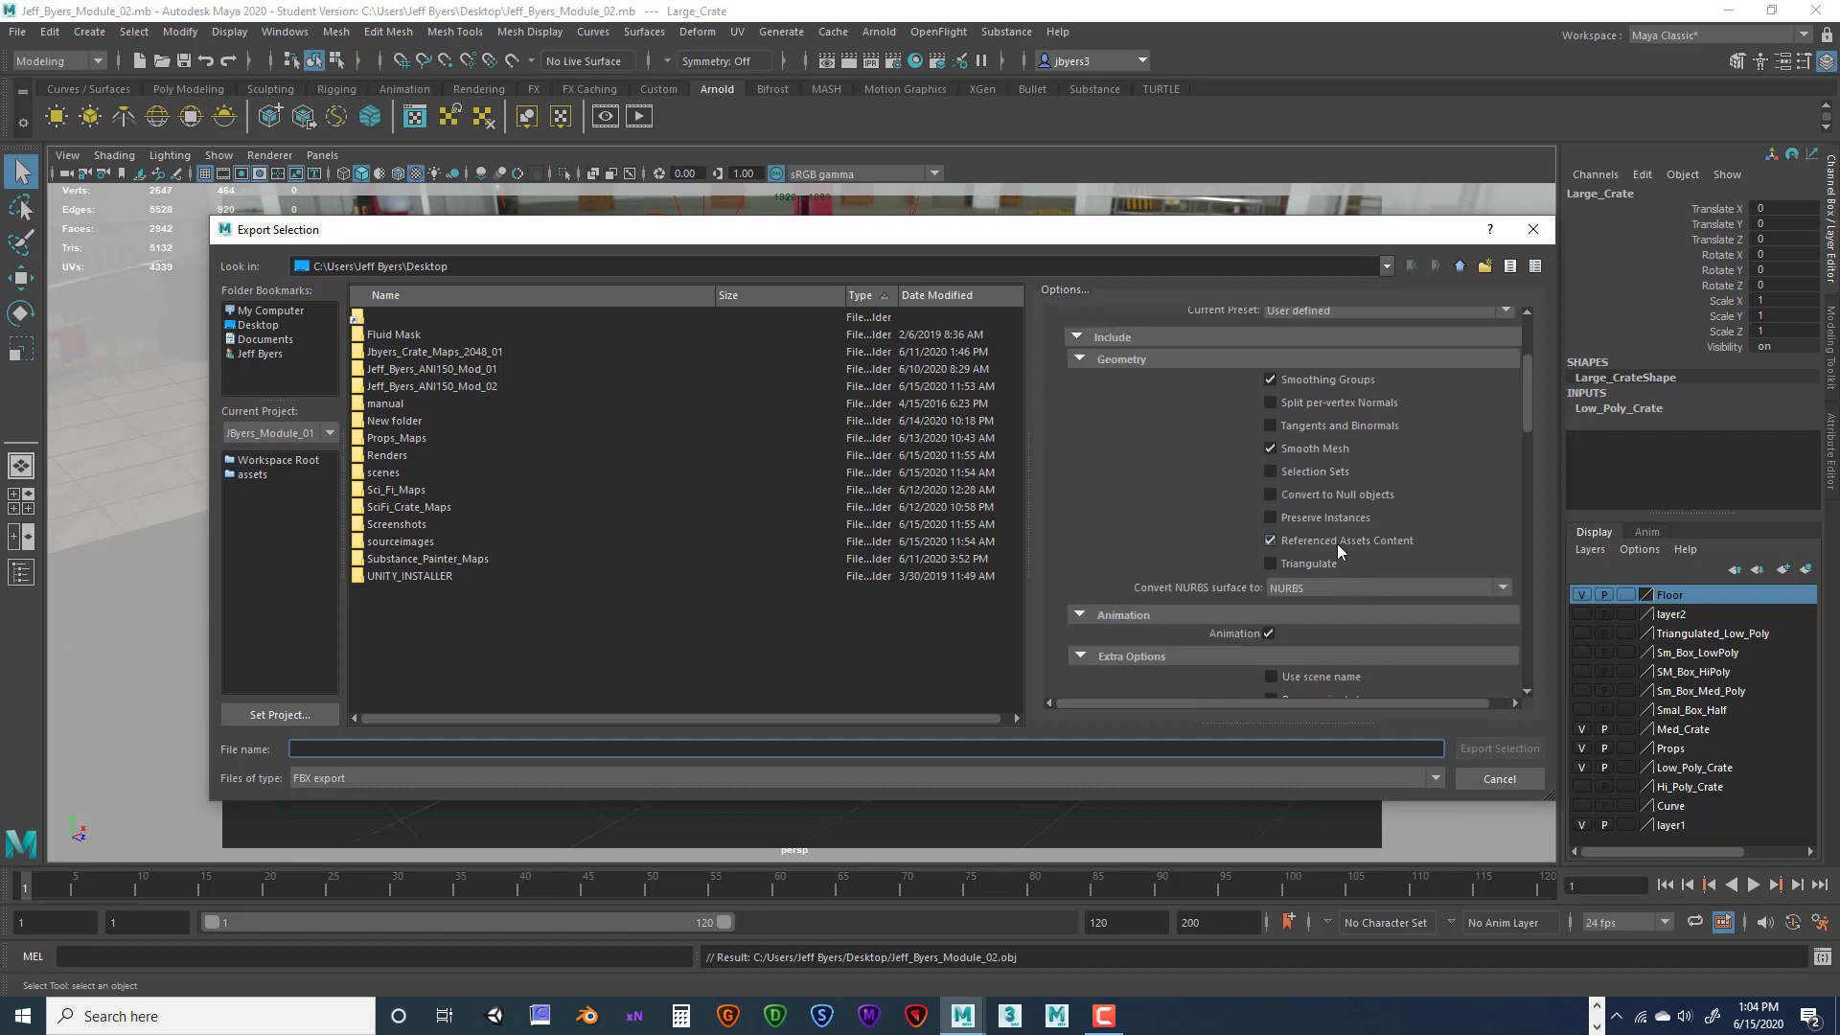
{"action": "scroll", "coordinate": [1399, 564], "scroll_direction": "down", "scroll_amount": 10}
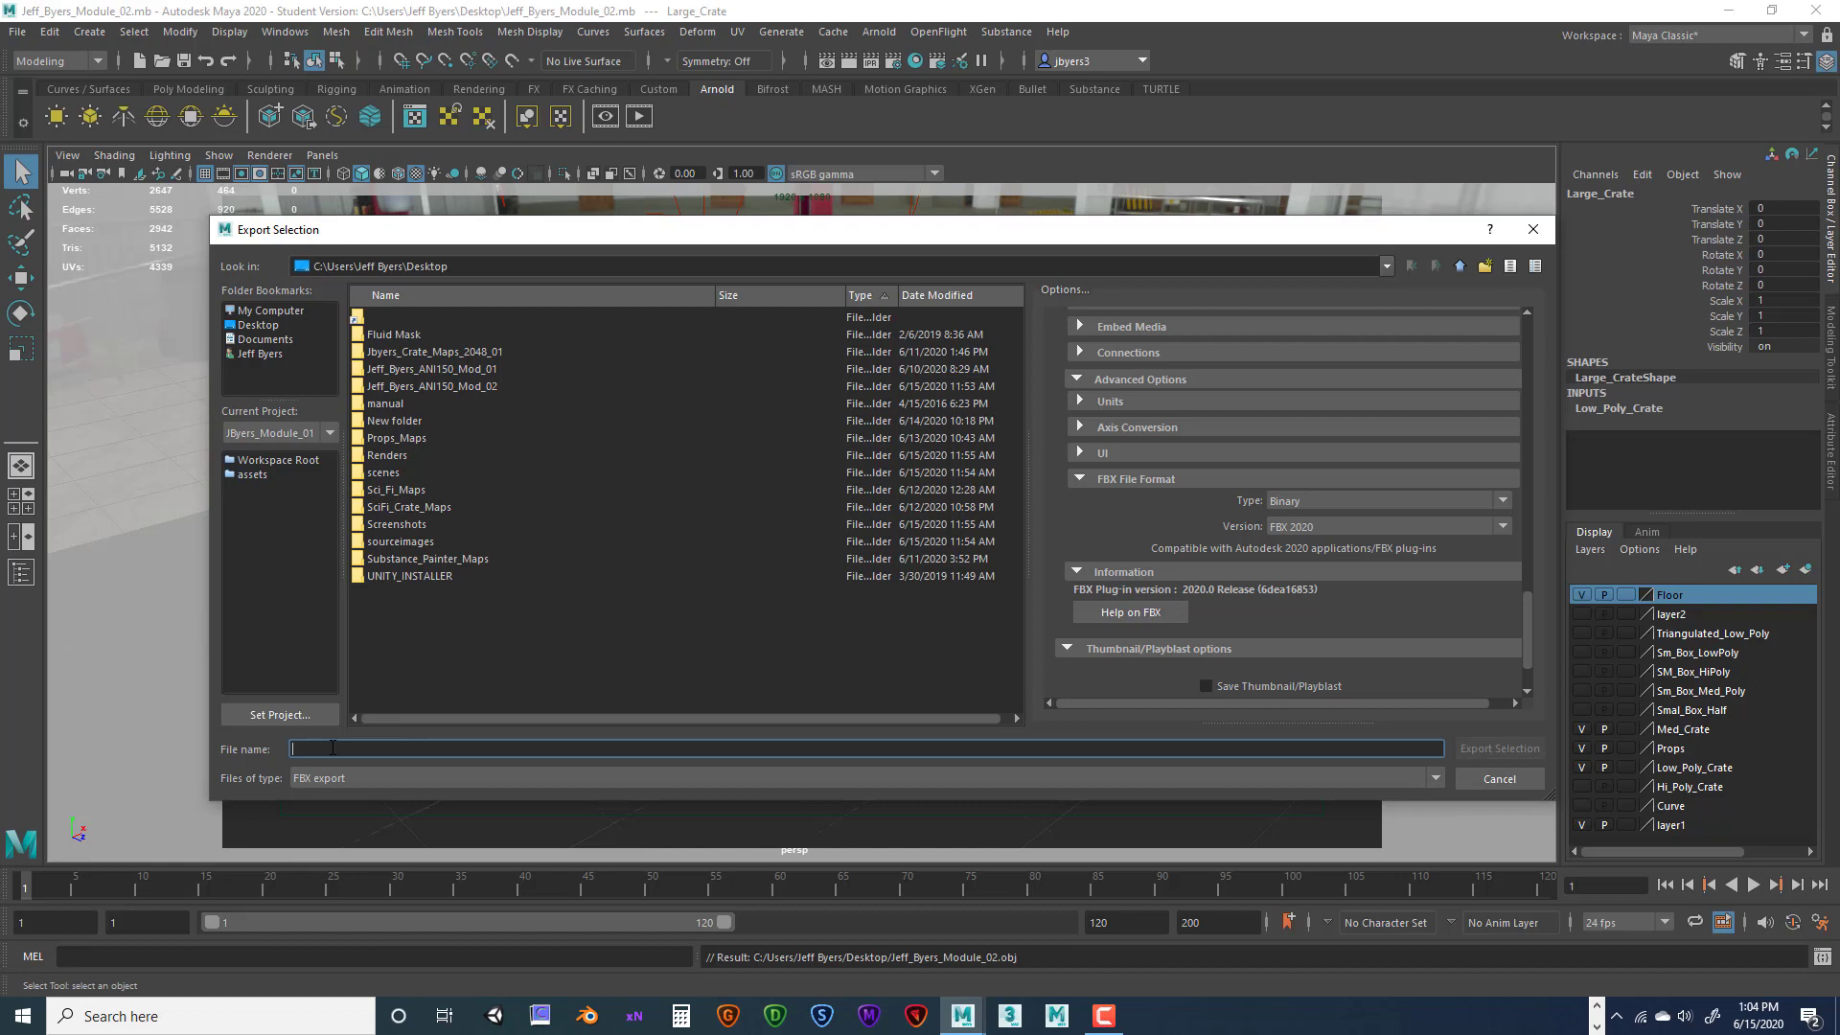
Paste the student's Module_02 file name and export the crate as FBX
{"action": "left_click_drag", "start_coordinate": [403, 749], "coordinate": [270, 747]}
{"action": "left_click", "coordinate": [412, 751]}
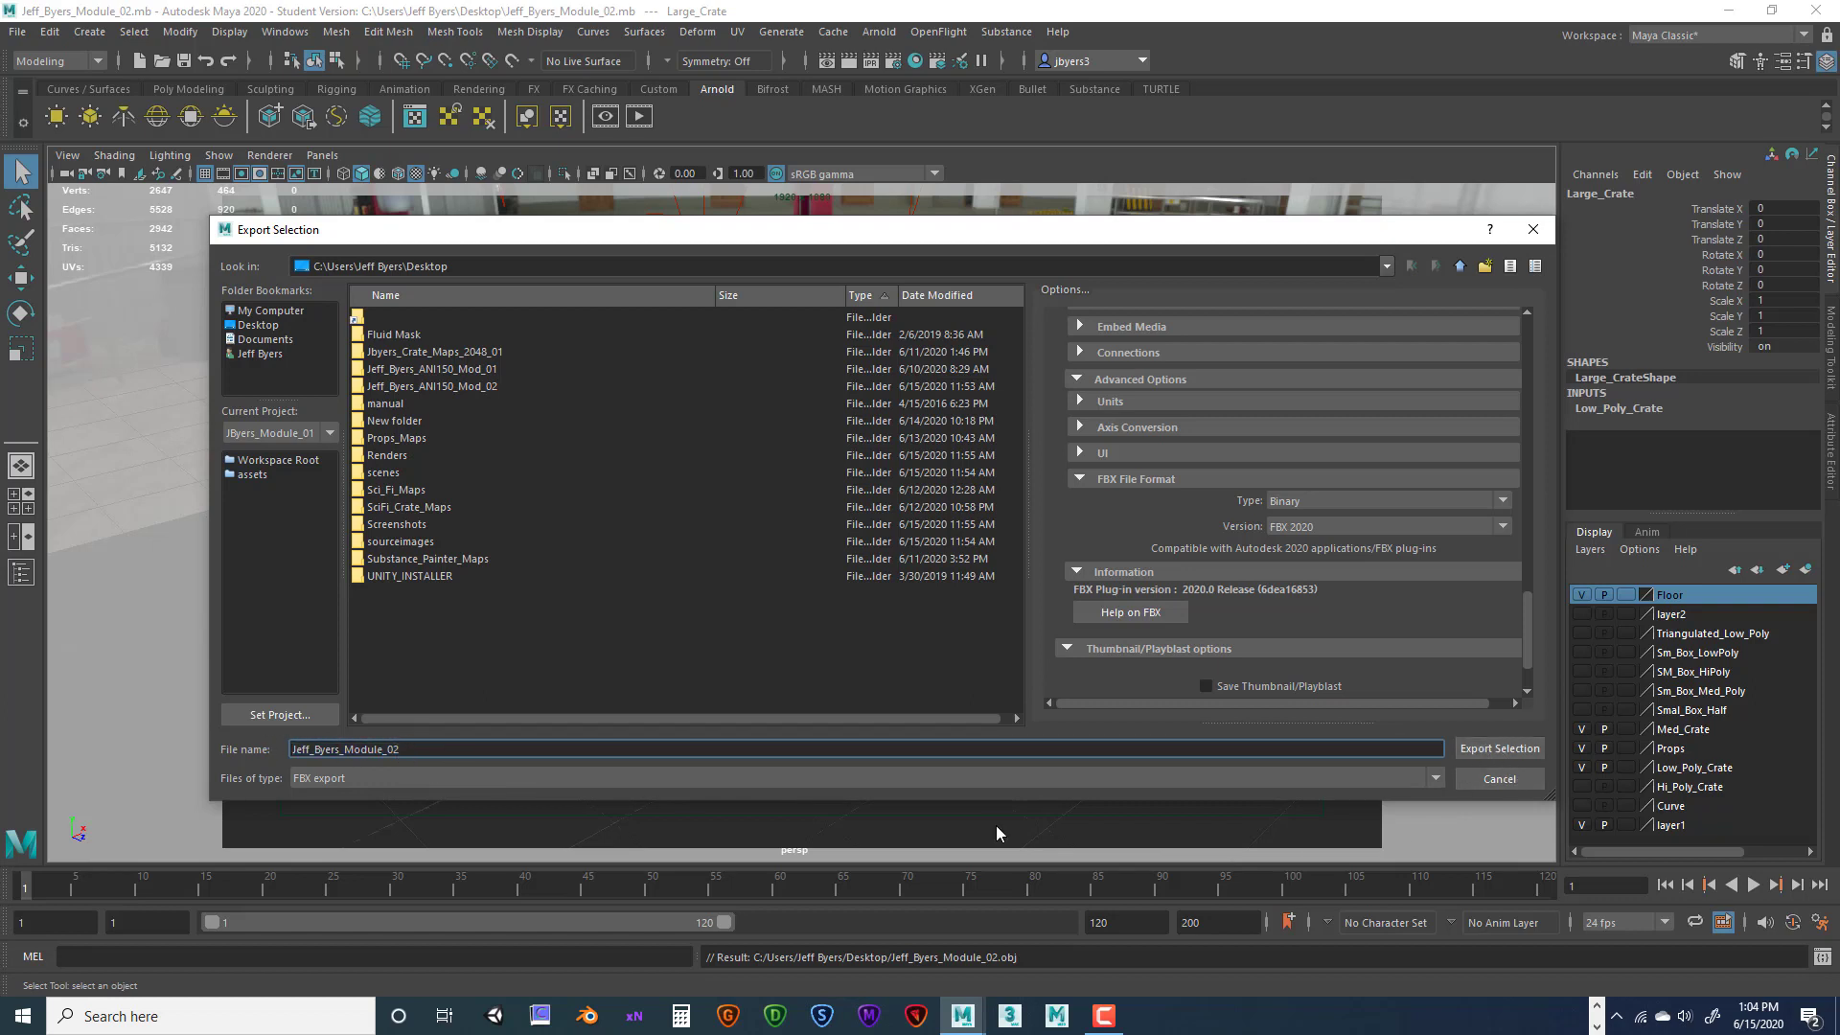
{"action": "left_click", "coordinate": [1500, 750]}
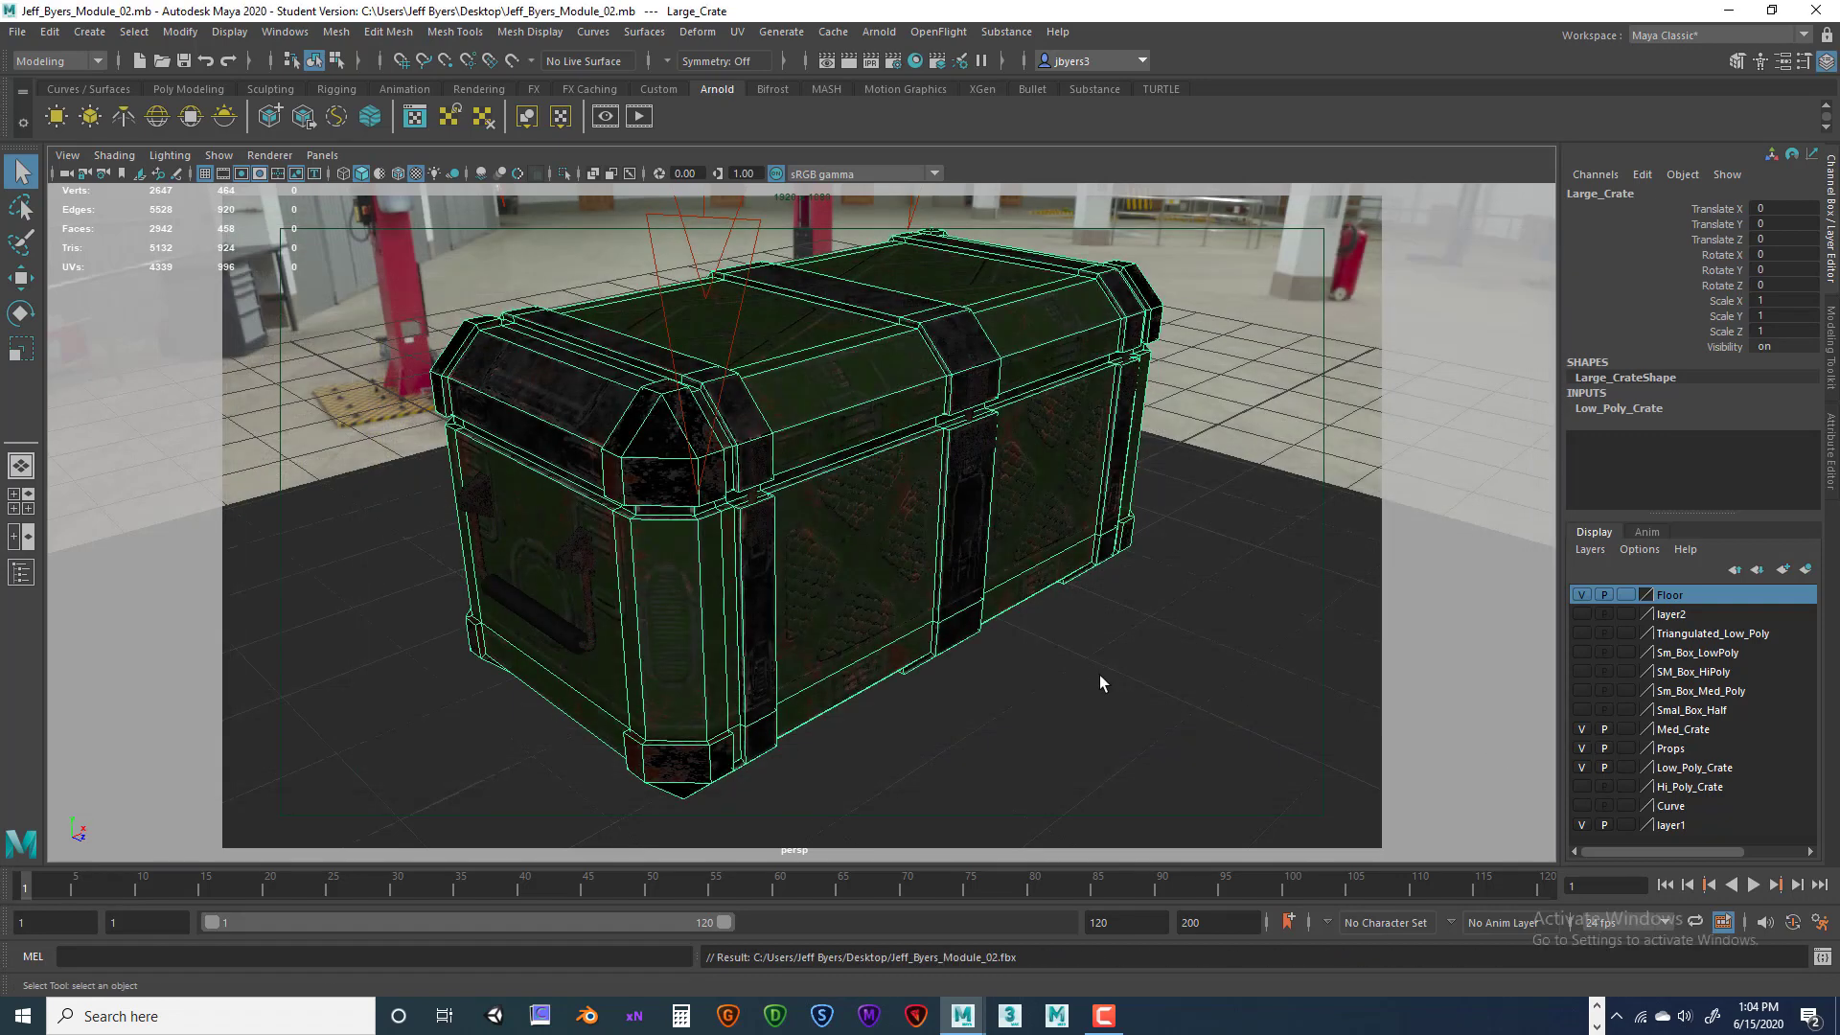
Minimize Maya and bring the Canvas assignment page back up in the browser
{"action": "left_click", "coordinate": [1729, 11]}
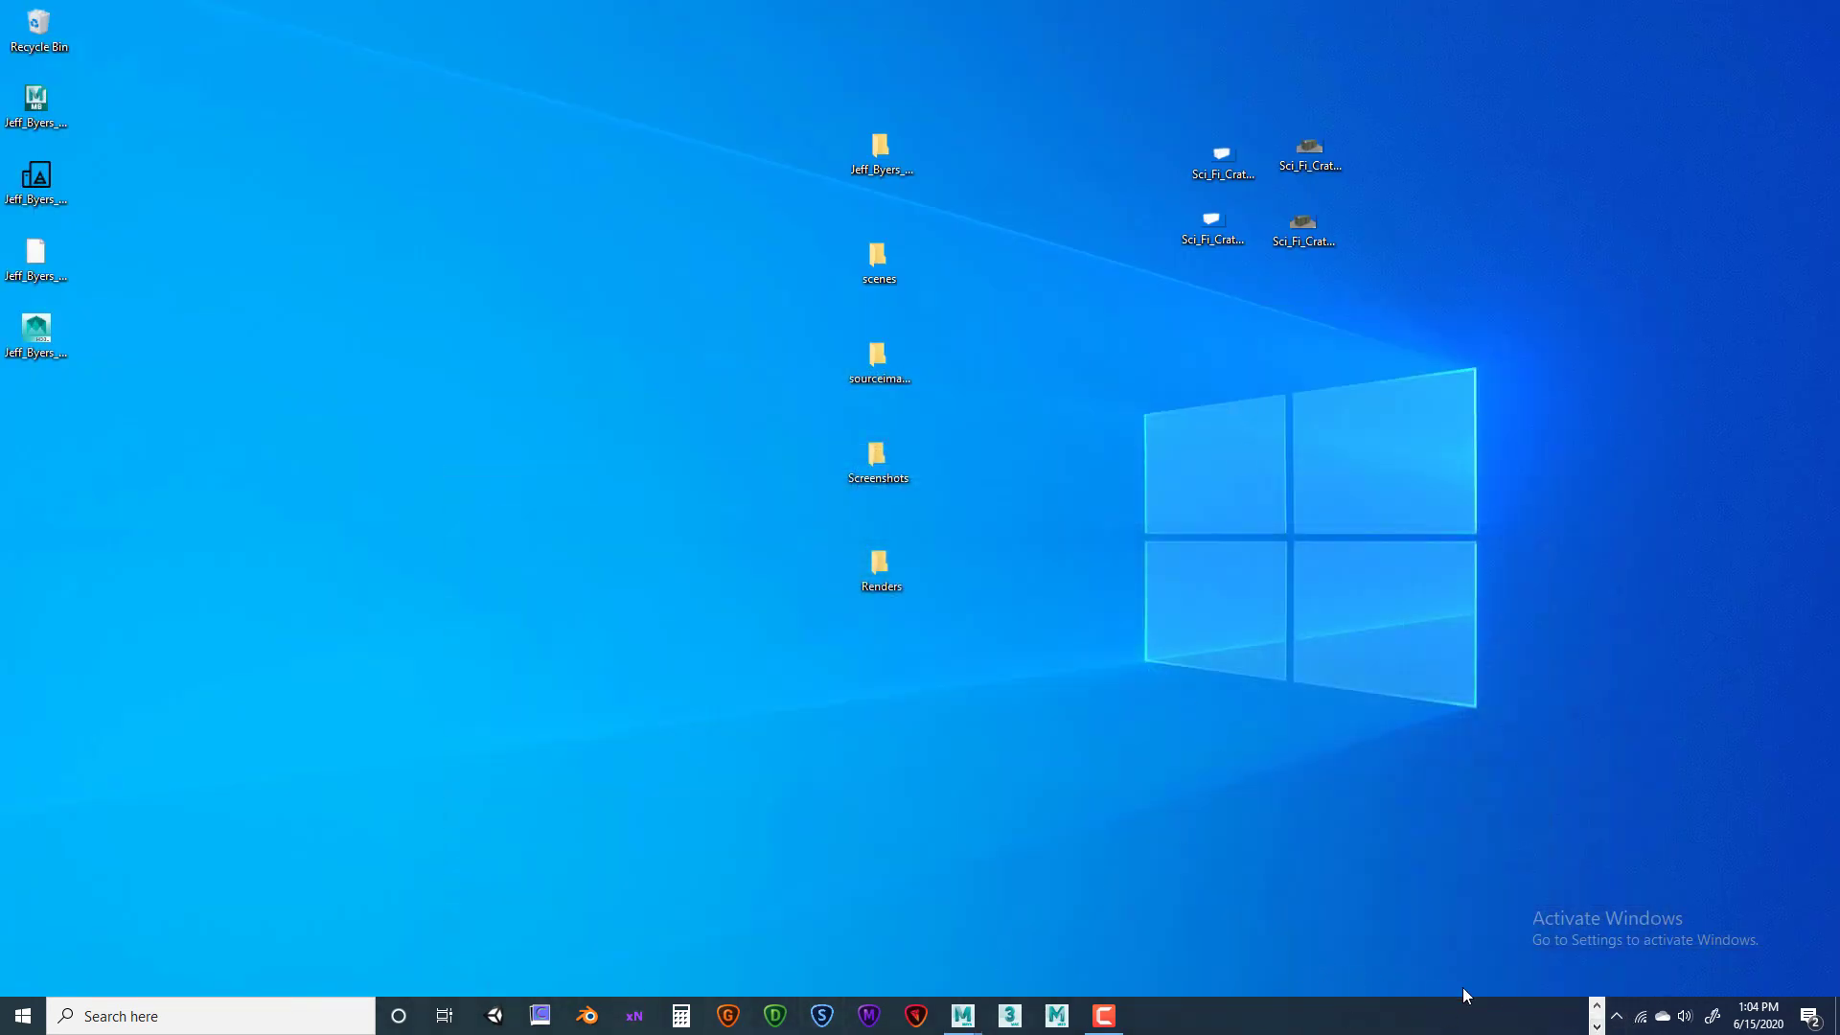
{"action": "left_click", "coordinate": [1596, 1006]}
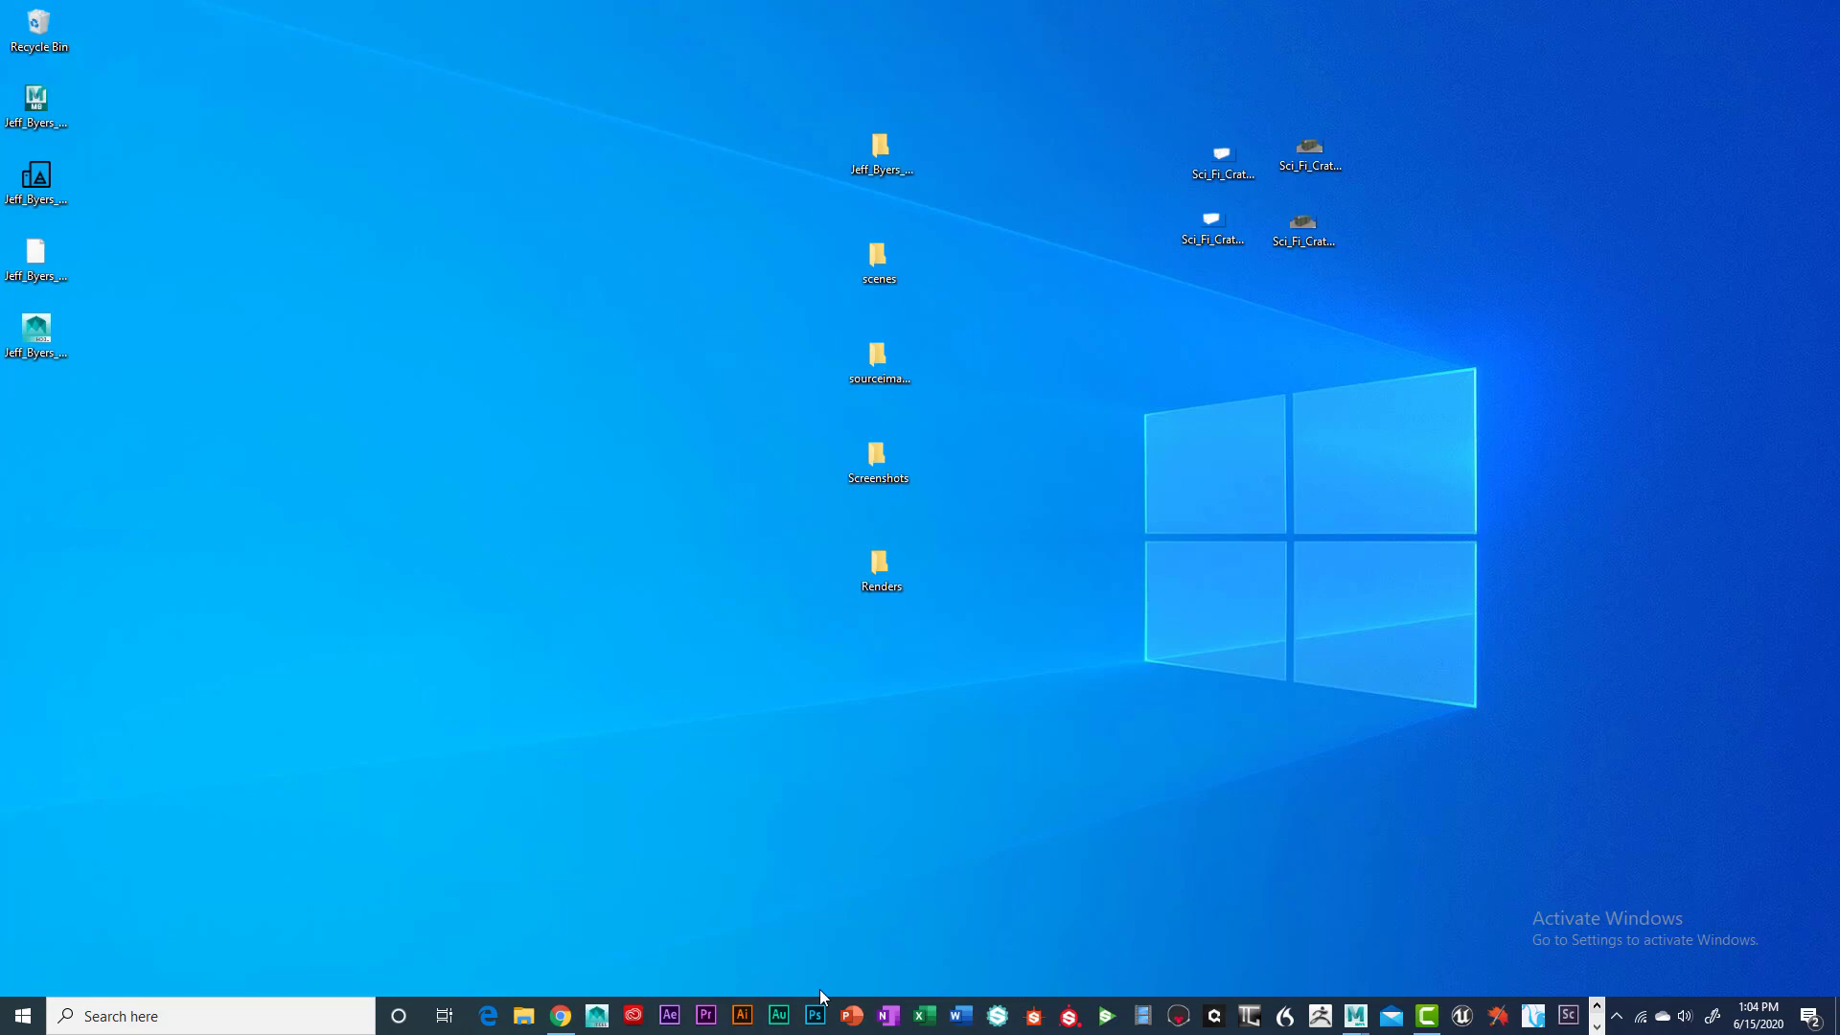
{"action": "left_click", "coordinate": [560, 1015]}
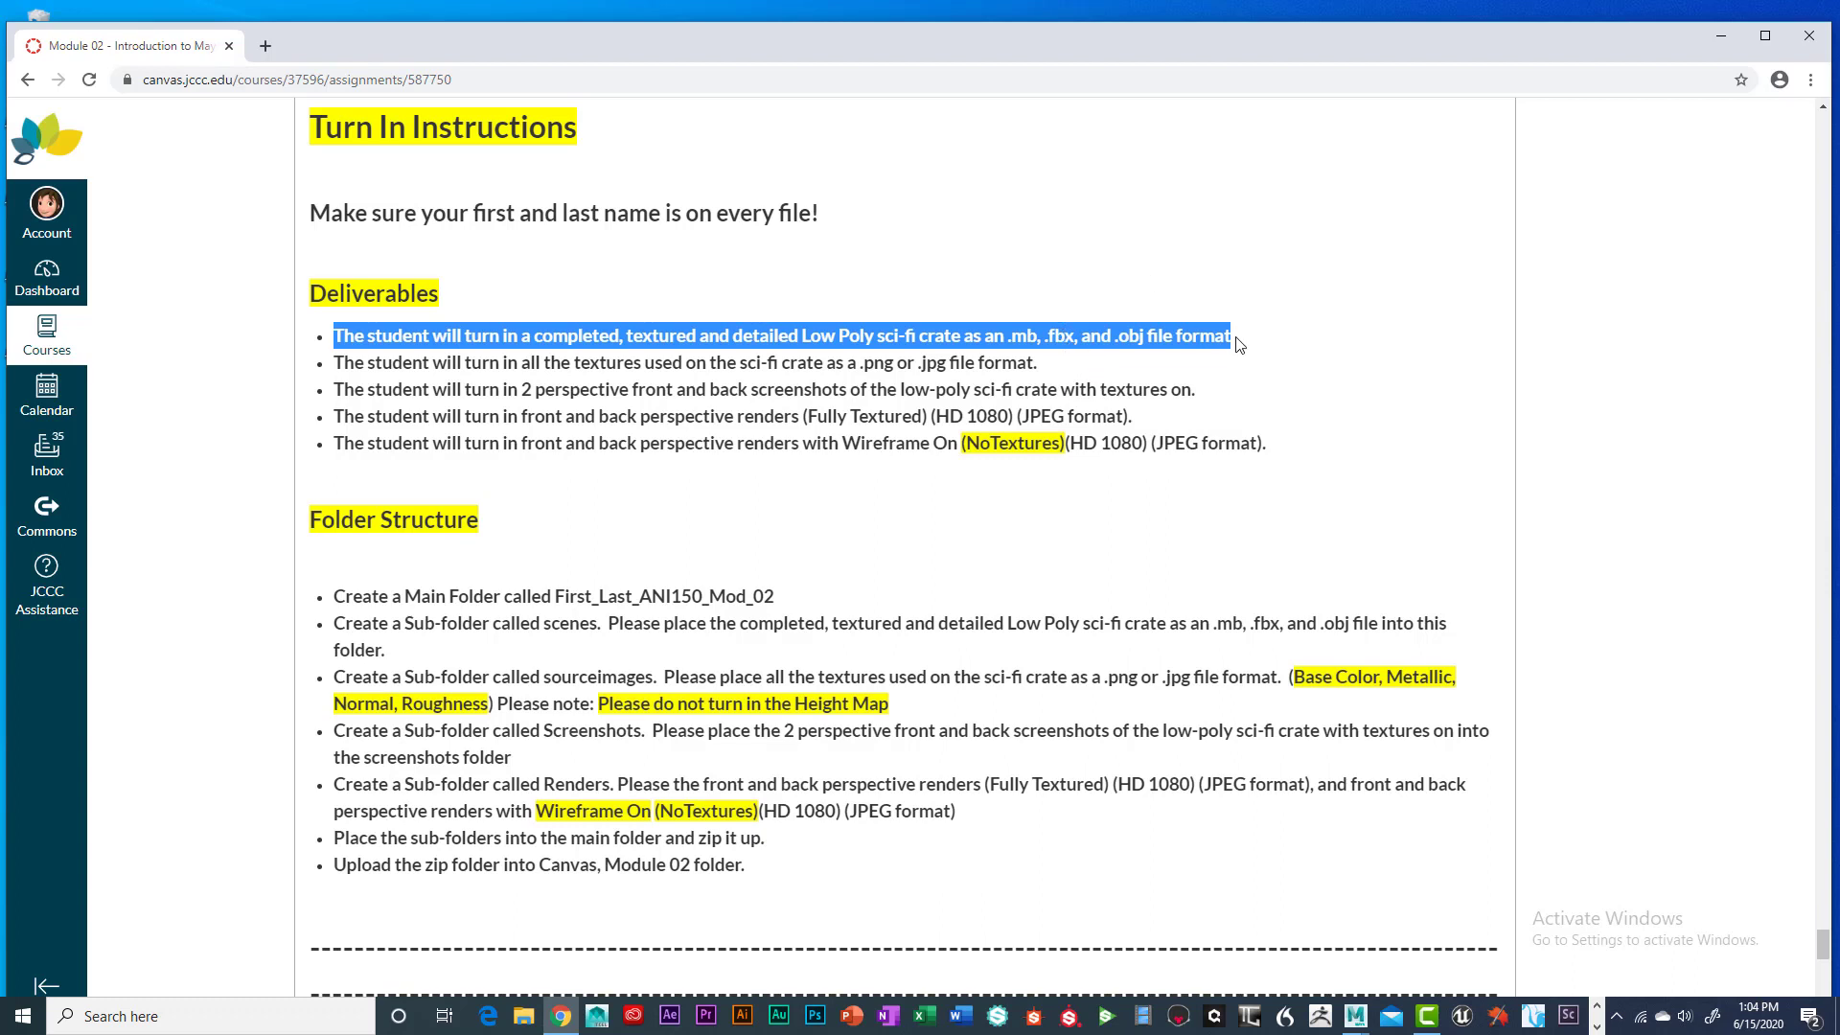
Highlight the second deliverable about textures, then minimize the browser
{"action": "left_click", "coordinate": [1237, 360]}
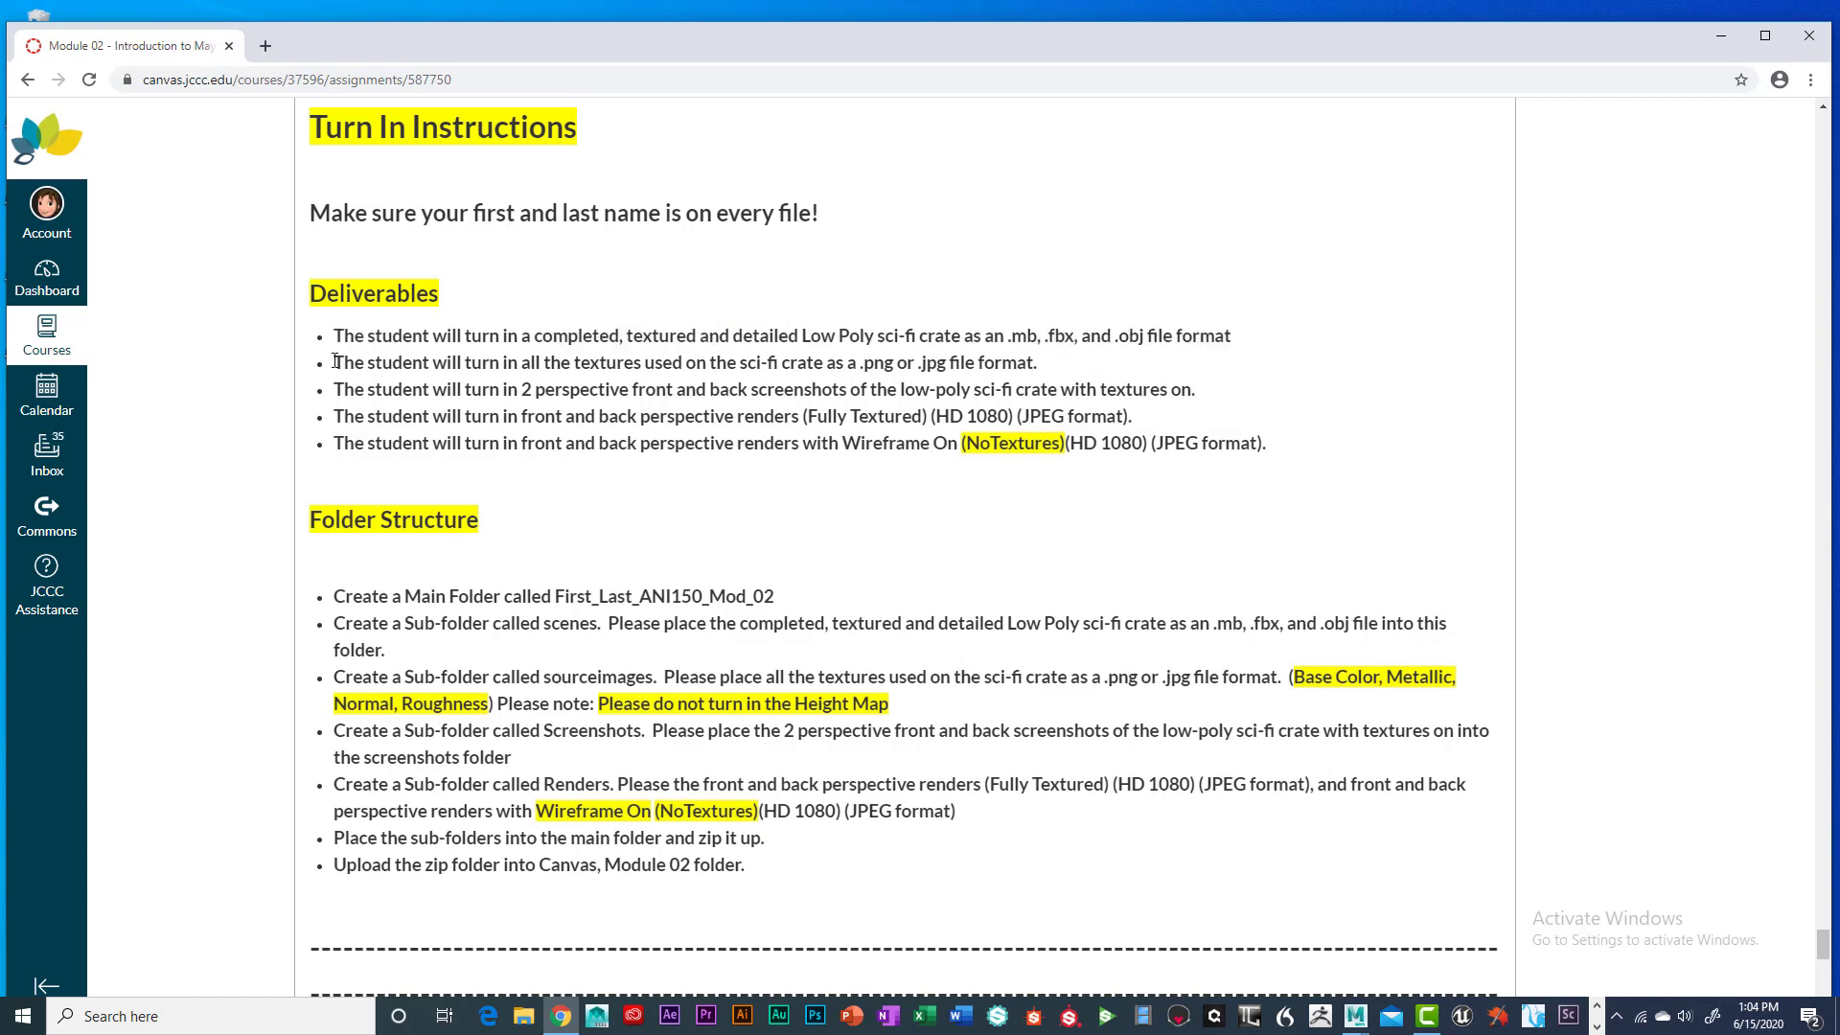
{"action": "left_click_drag", "start_coordinate": [332, 362], "coordinate": [351, 361]}
{"action": "left_click_drag", "start_coordinate": [543, 362], "coordinate": [1051, 366]}
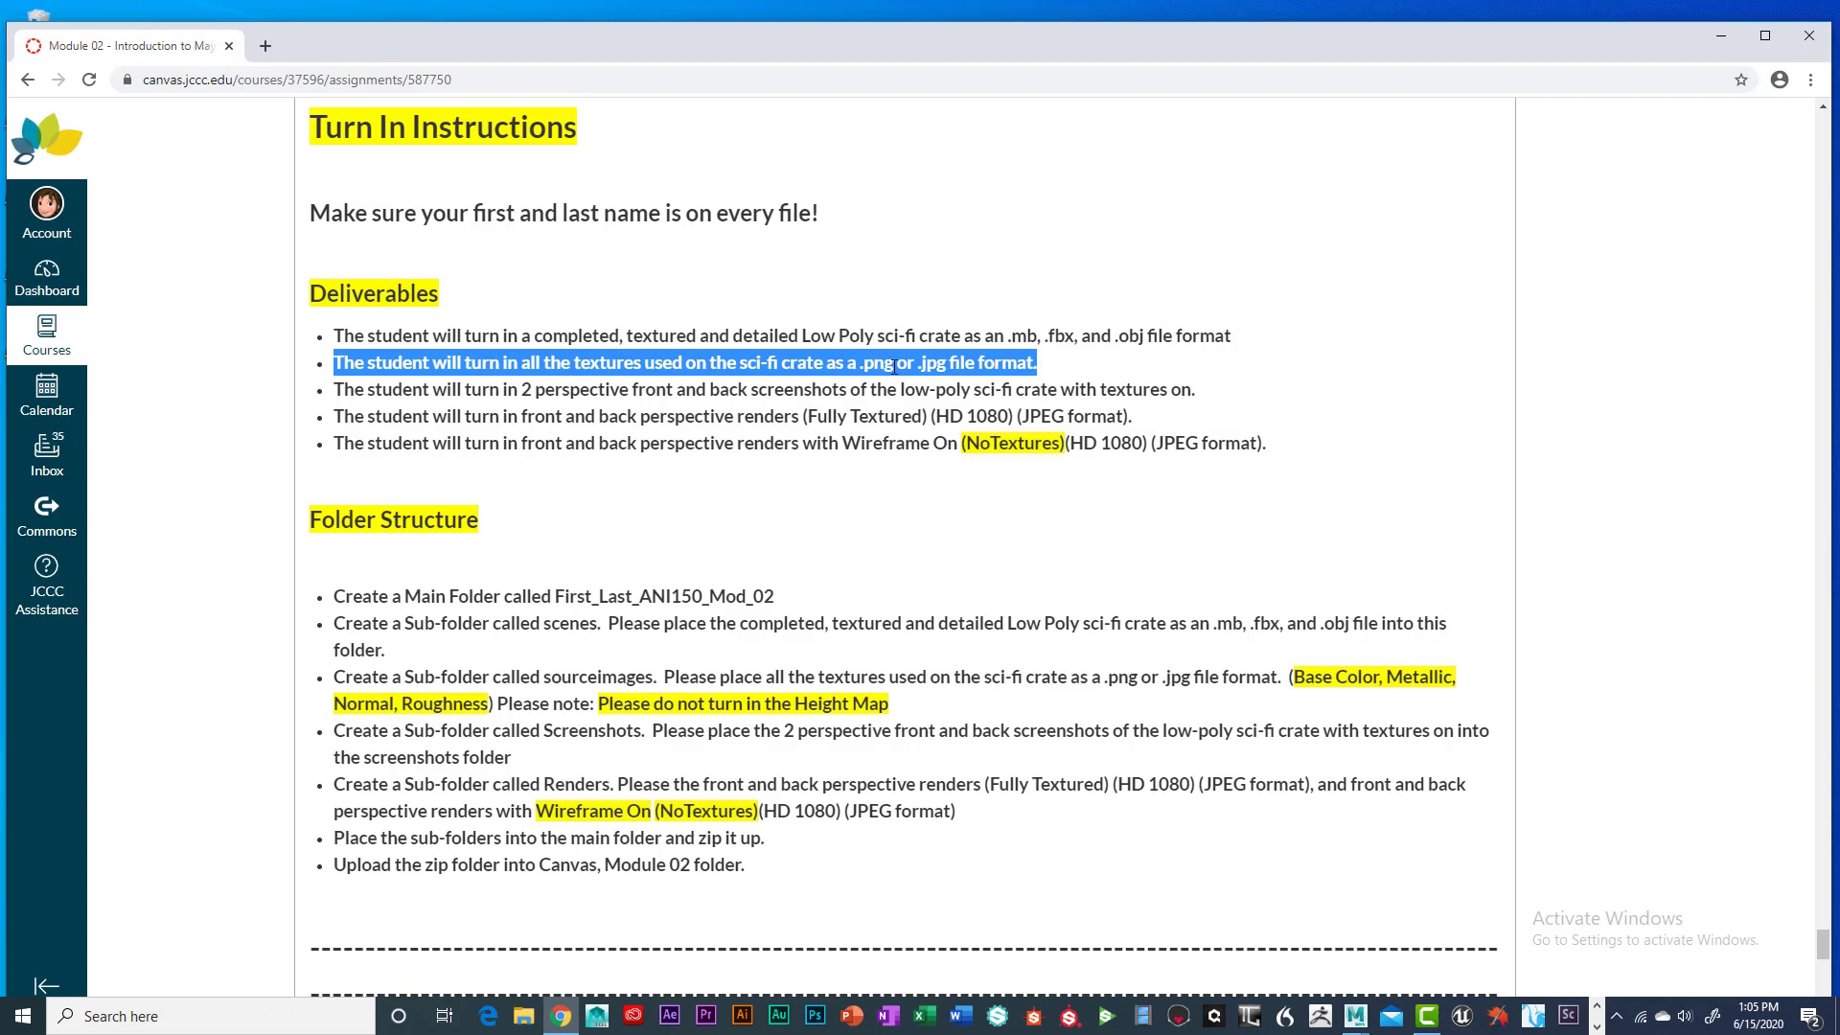
{"action": "left_click", "coordinate": [1083, 369]}
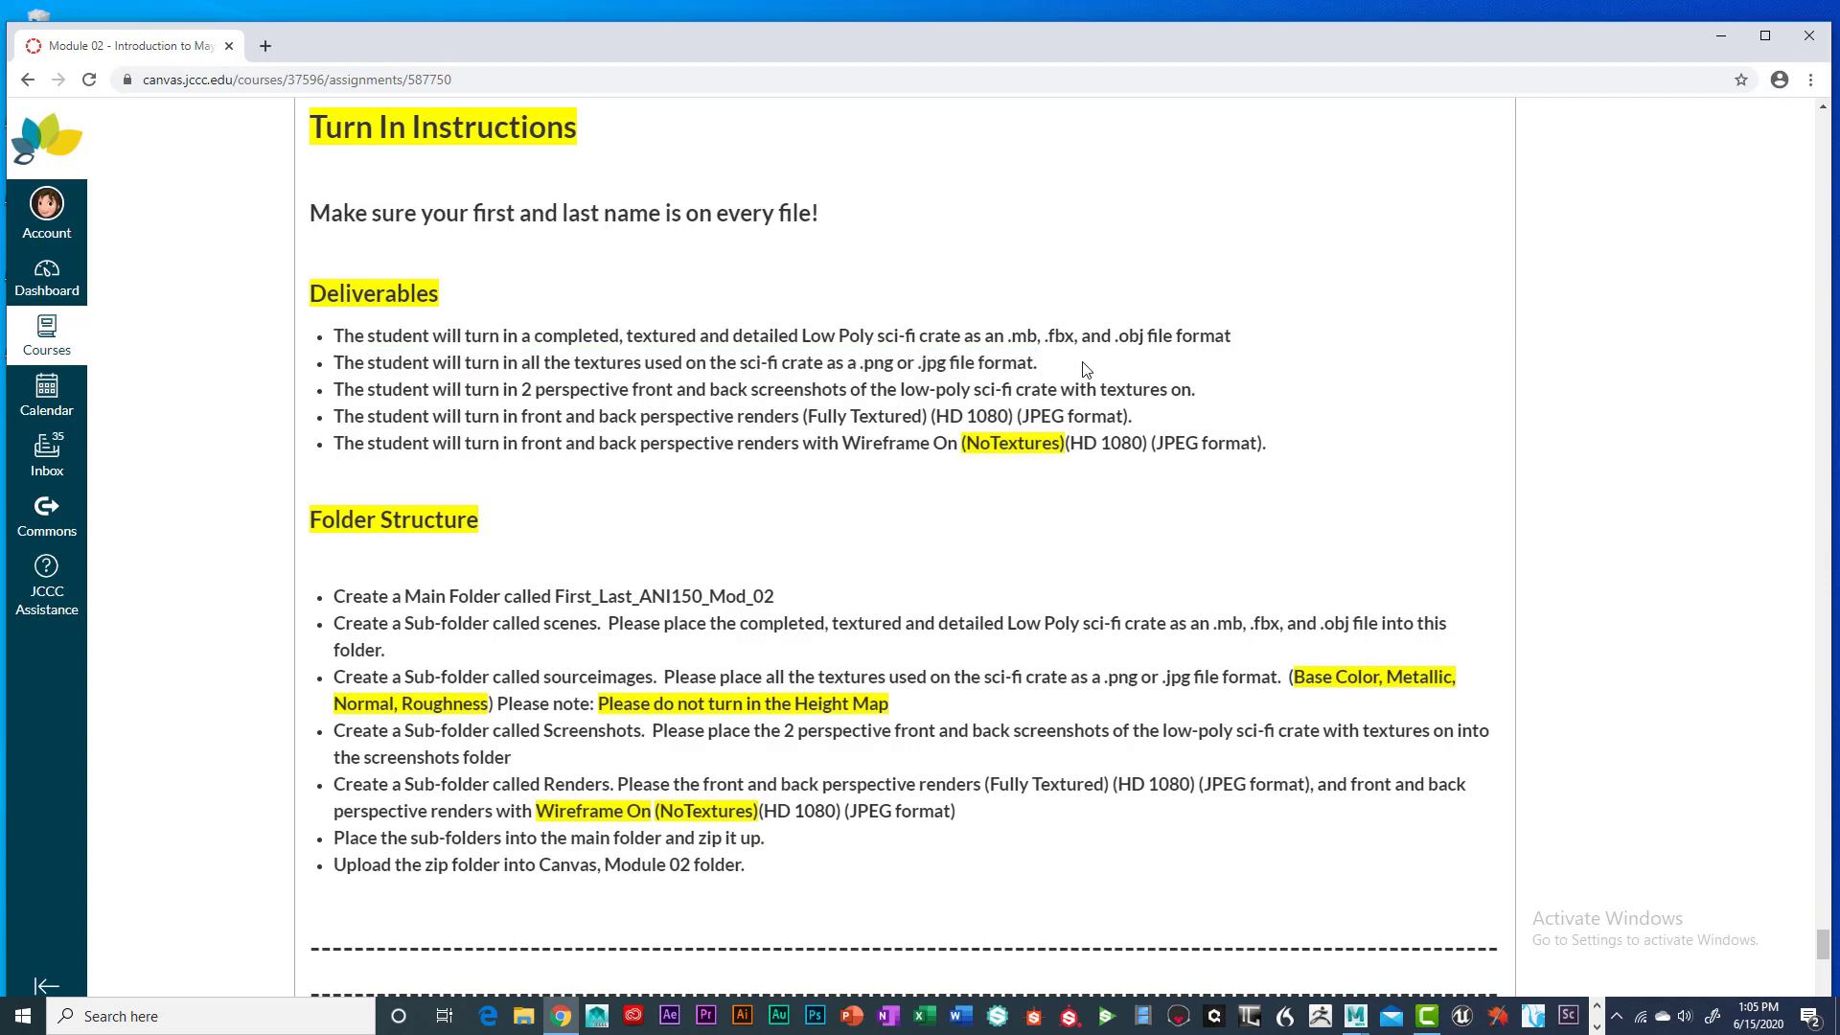
{"action": "left_click", "coordinate": [1721, 35]}
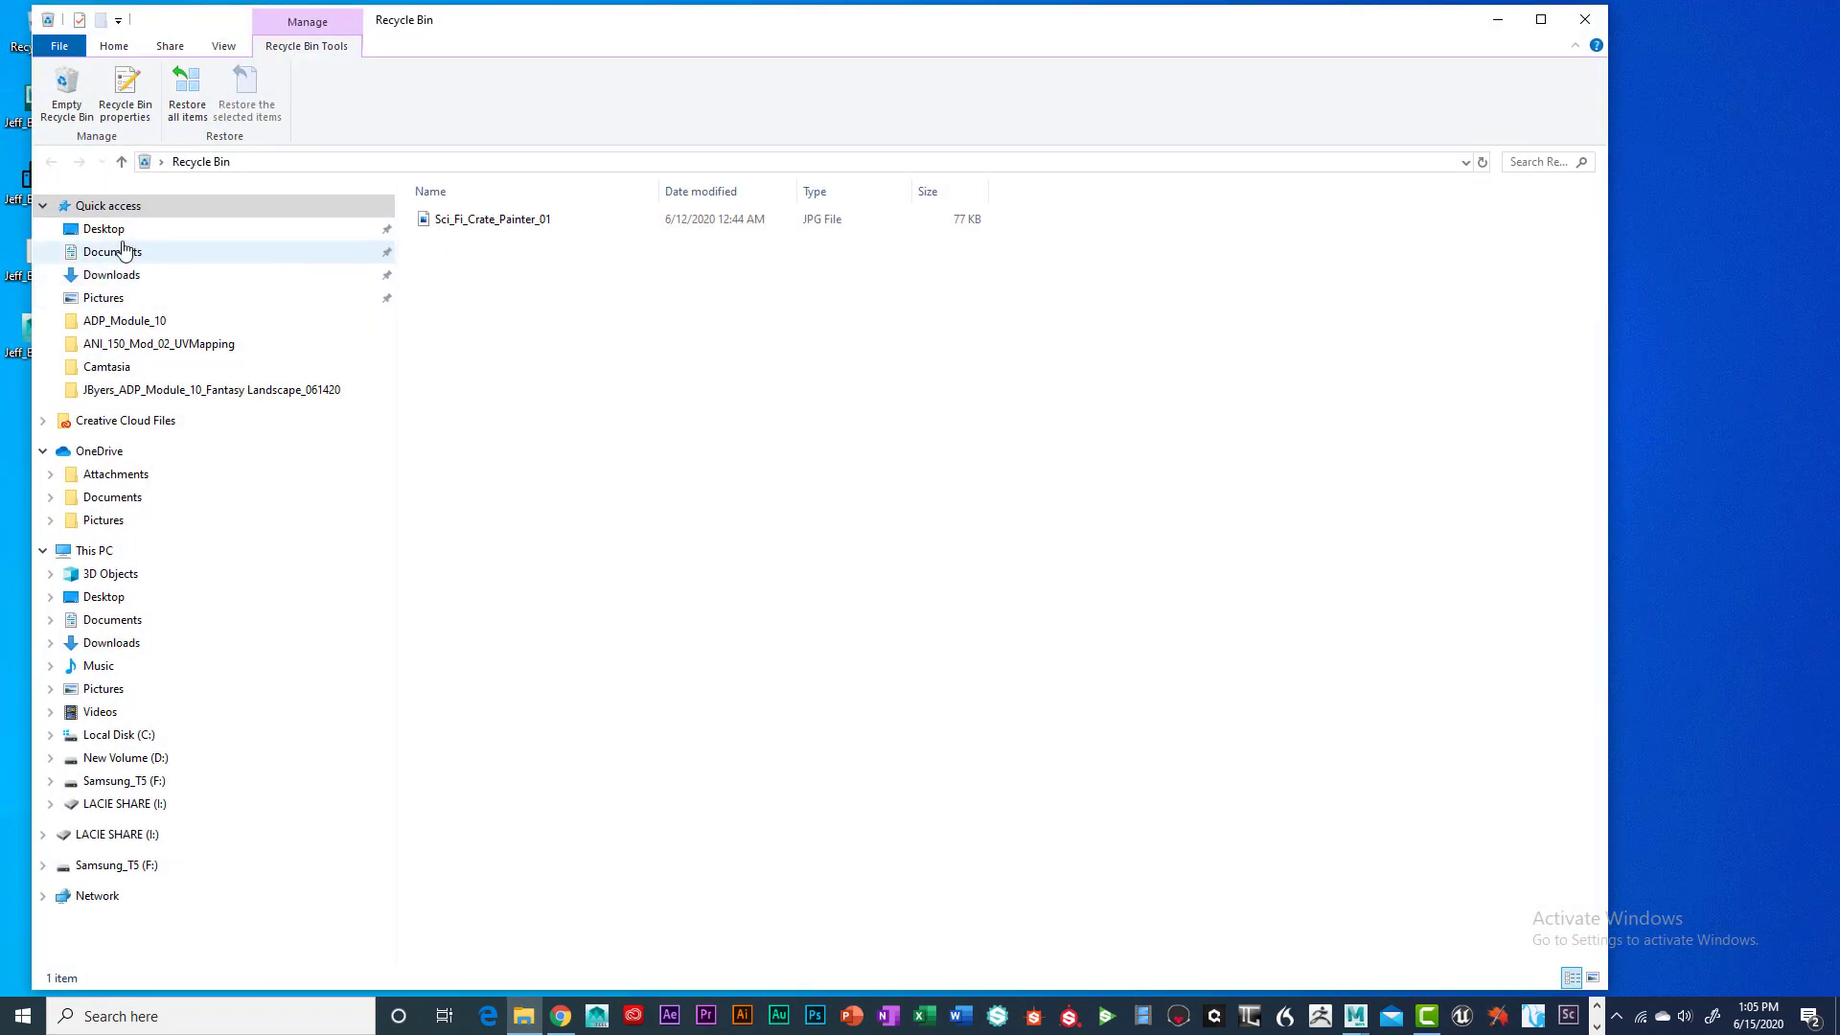
Navigate Documents > maya > projects > Module_01 > sourceimages, after a brief look into scenes
{"action": "left_click", "coordinate": [115, 252]}
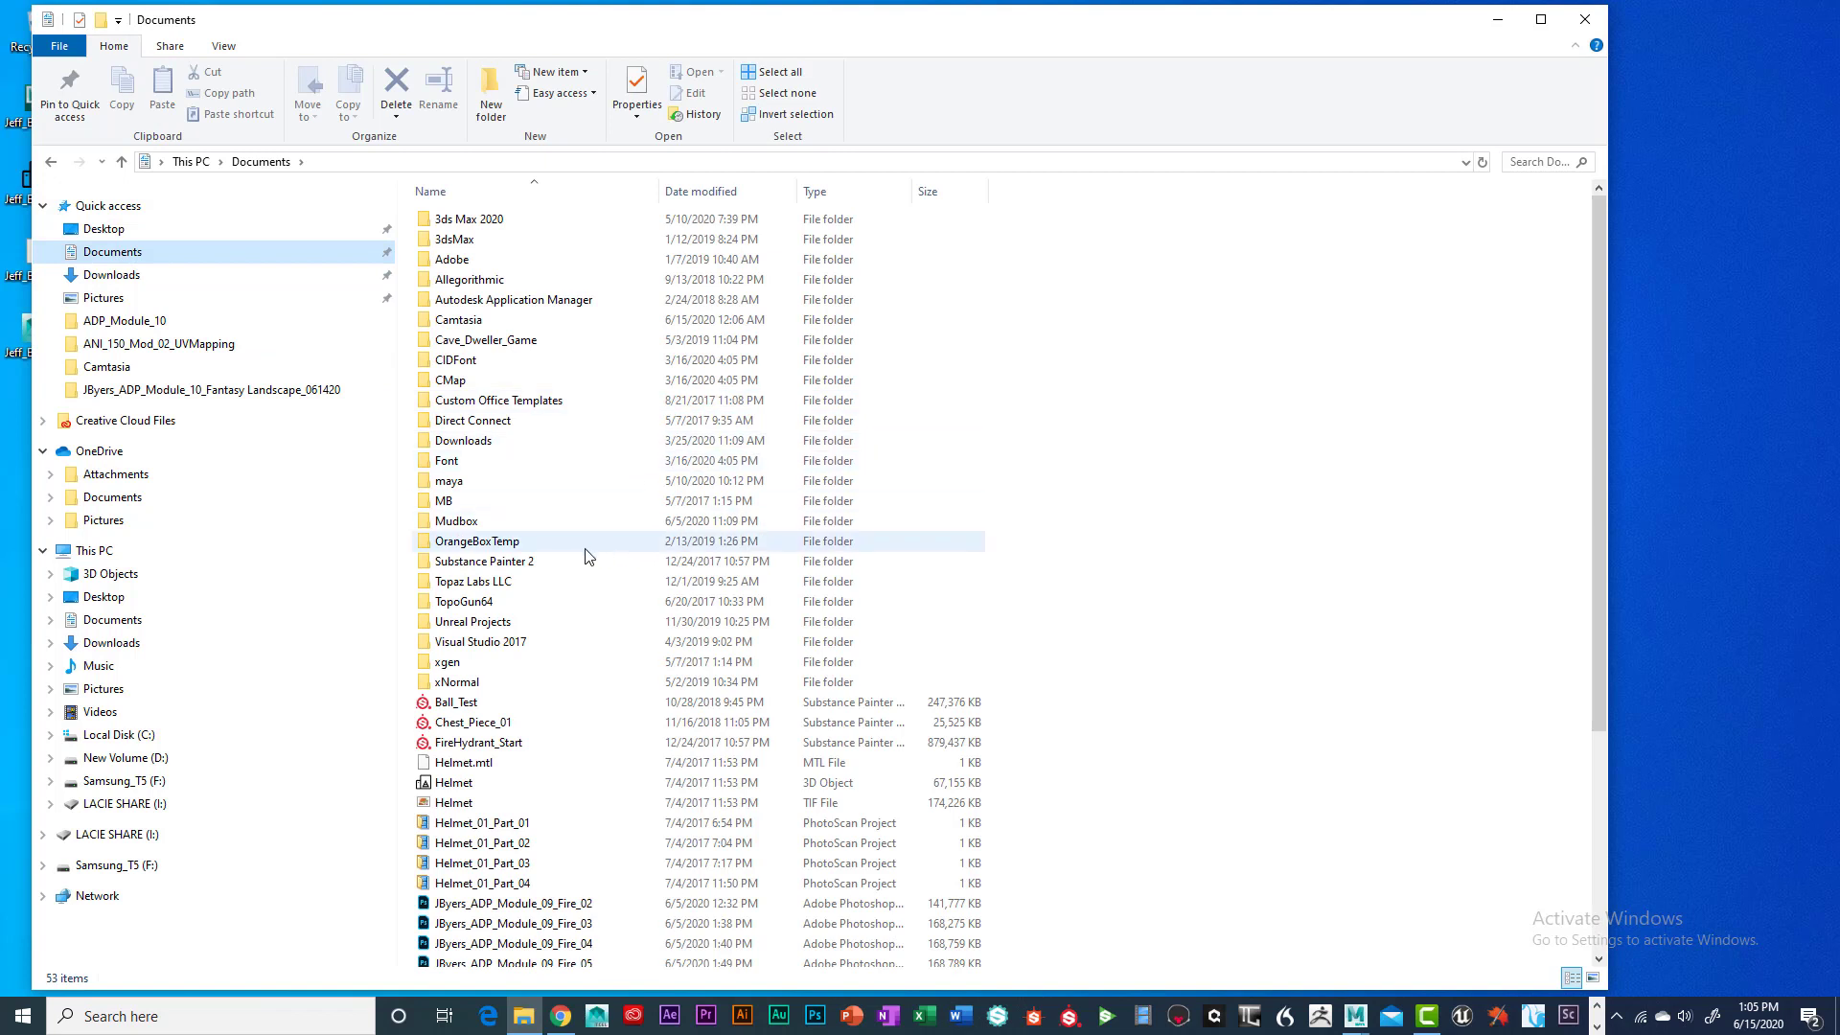
{"action": "double_click", "coordinate": [464, 481]}
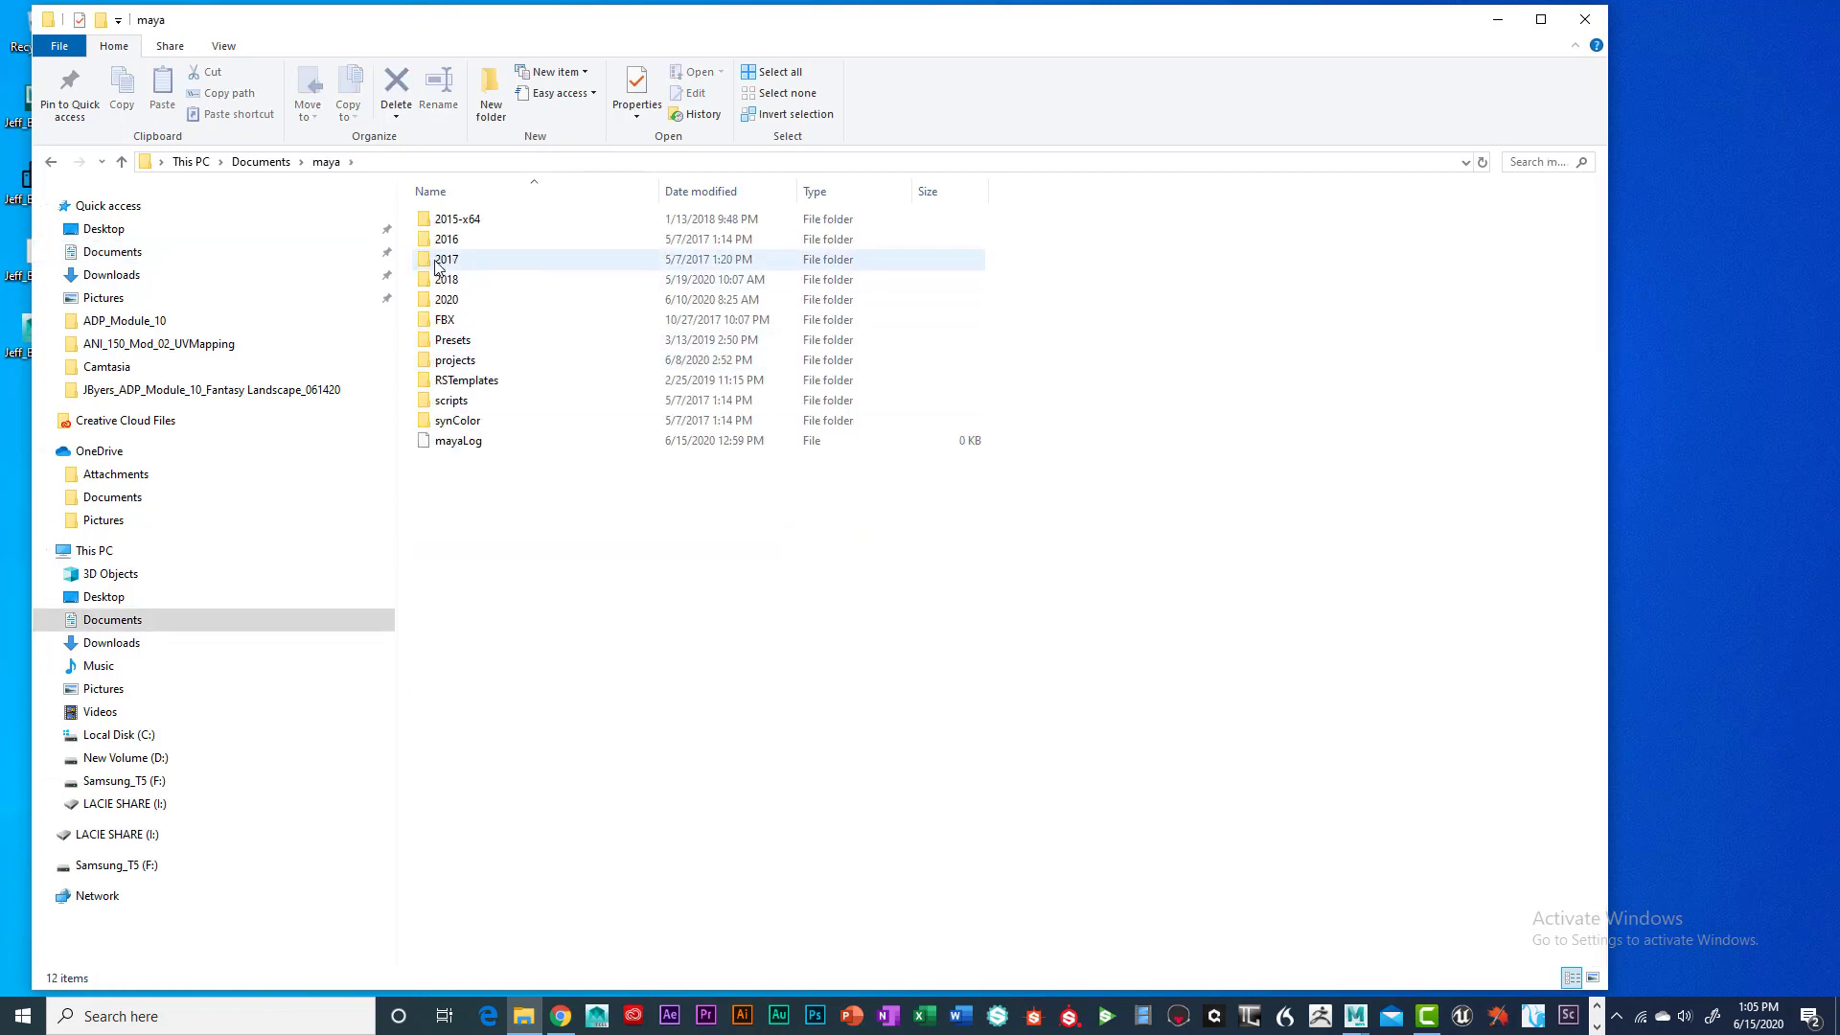
{"action": "double_click", "coordinate": [456, 363]}
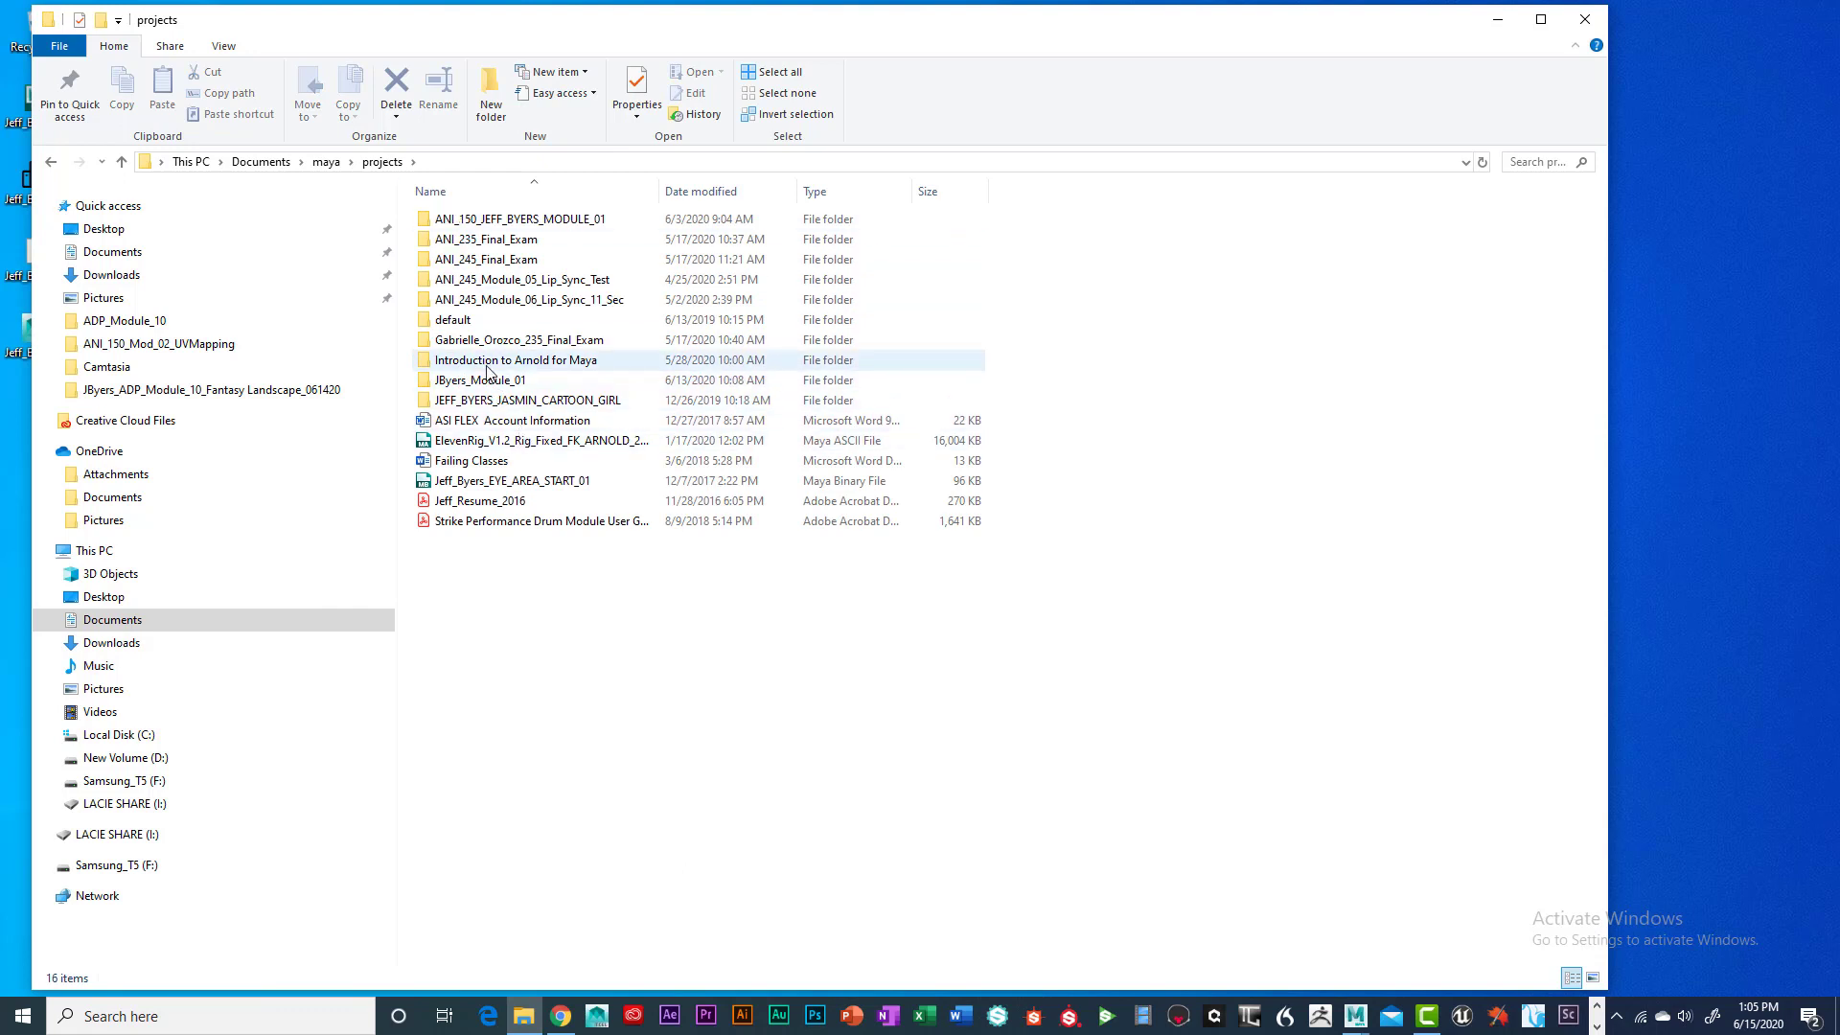
{"action": "double_click", "coordinate": [481, 380]}
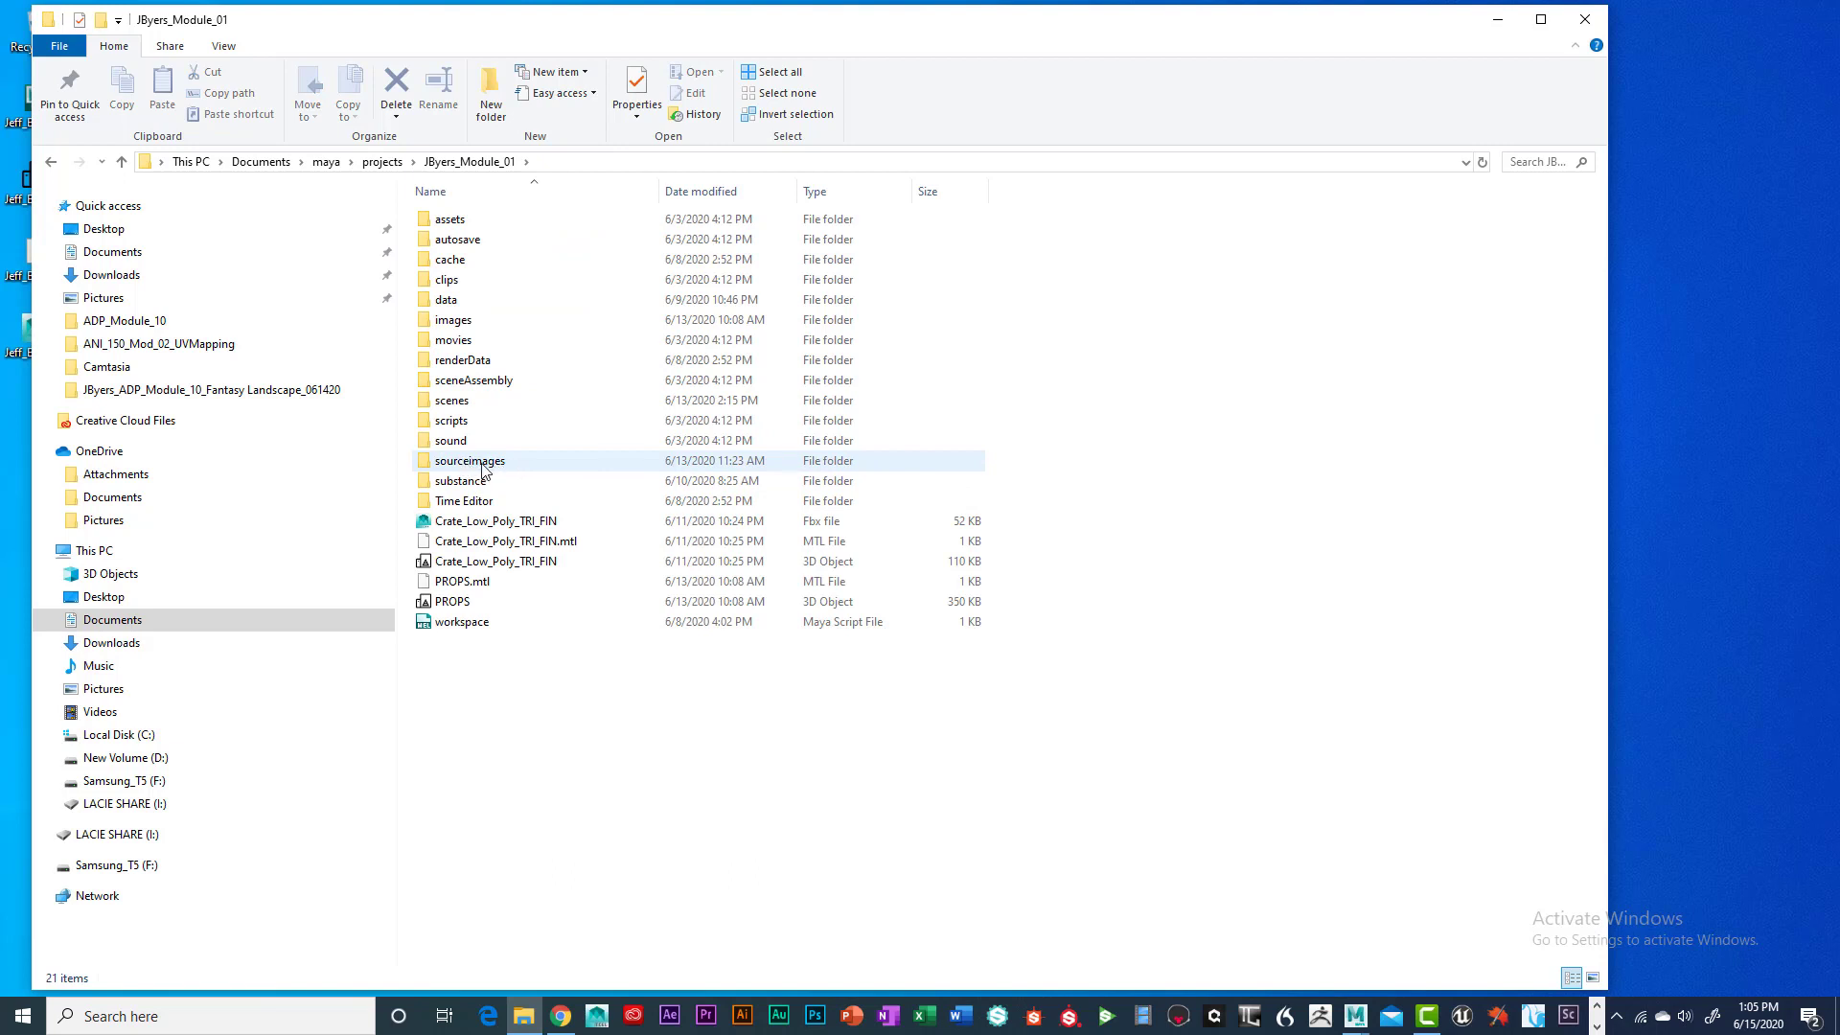
{"action": "double_click", "coordinate": [467, 407]}
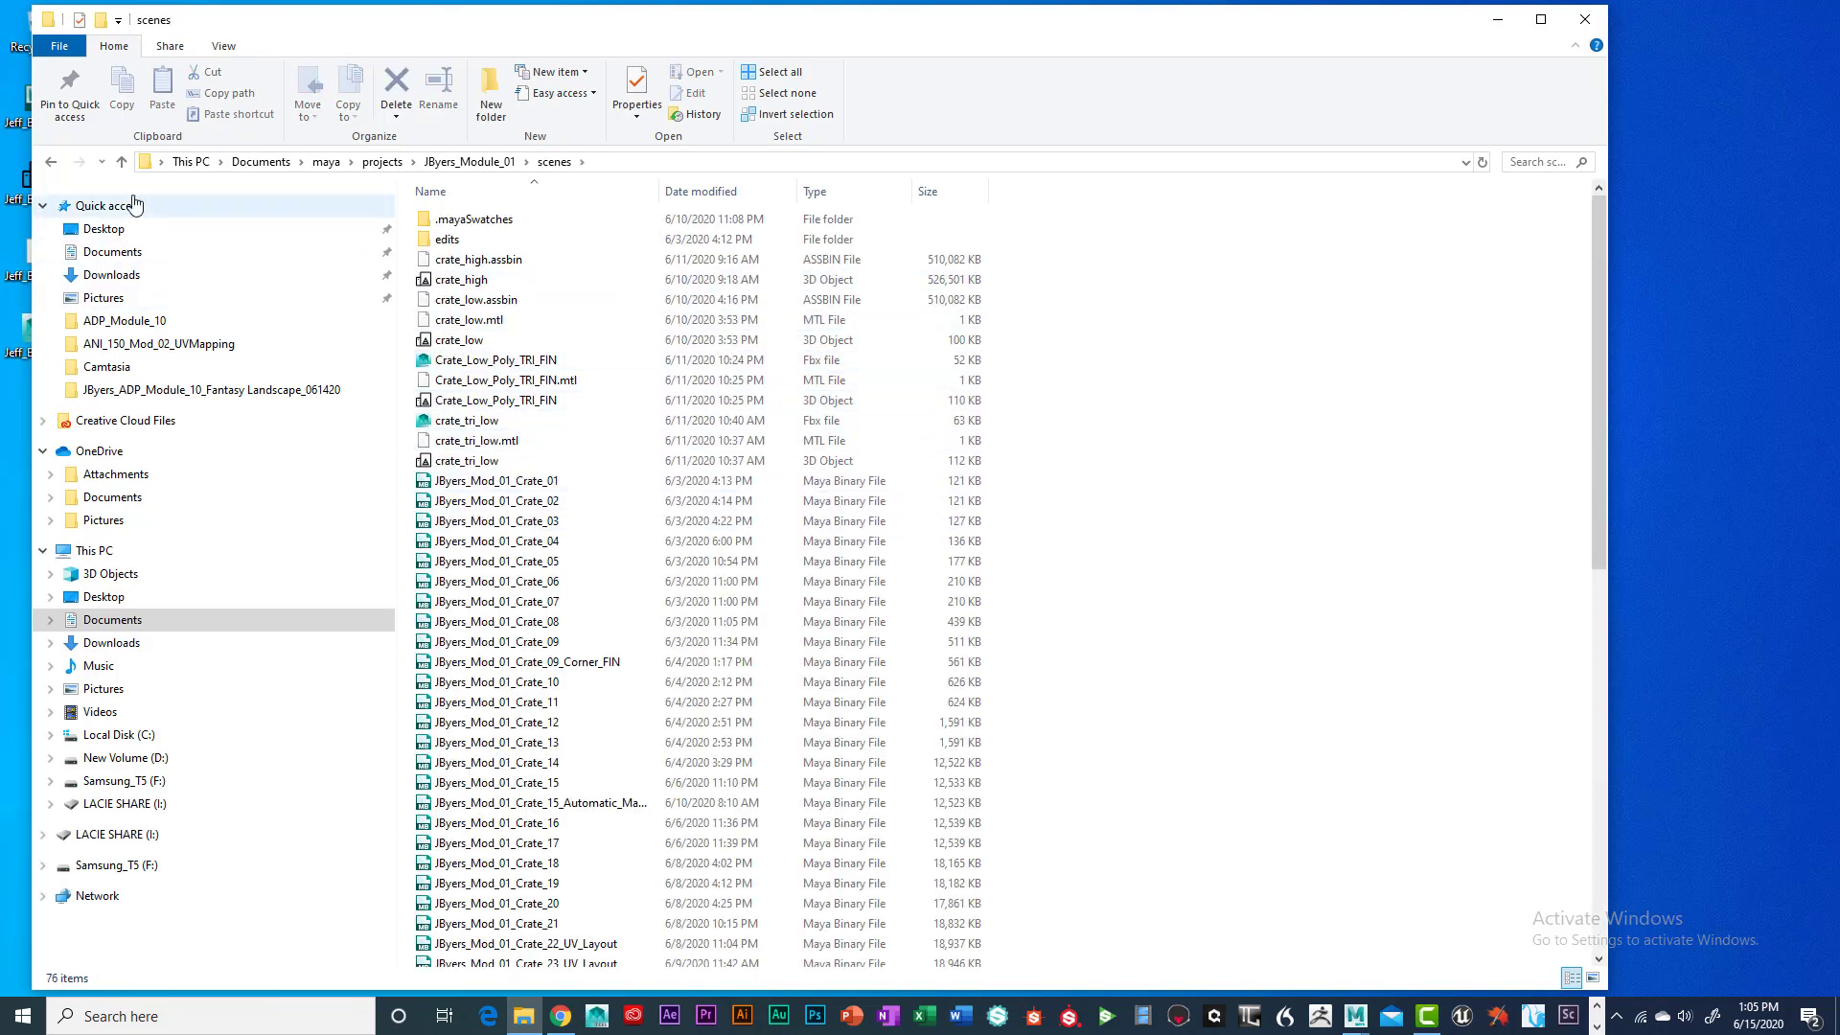
{"action": "left_click", "coordinate": [124, 163]}
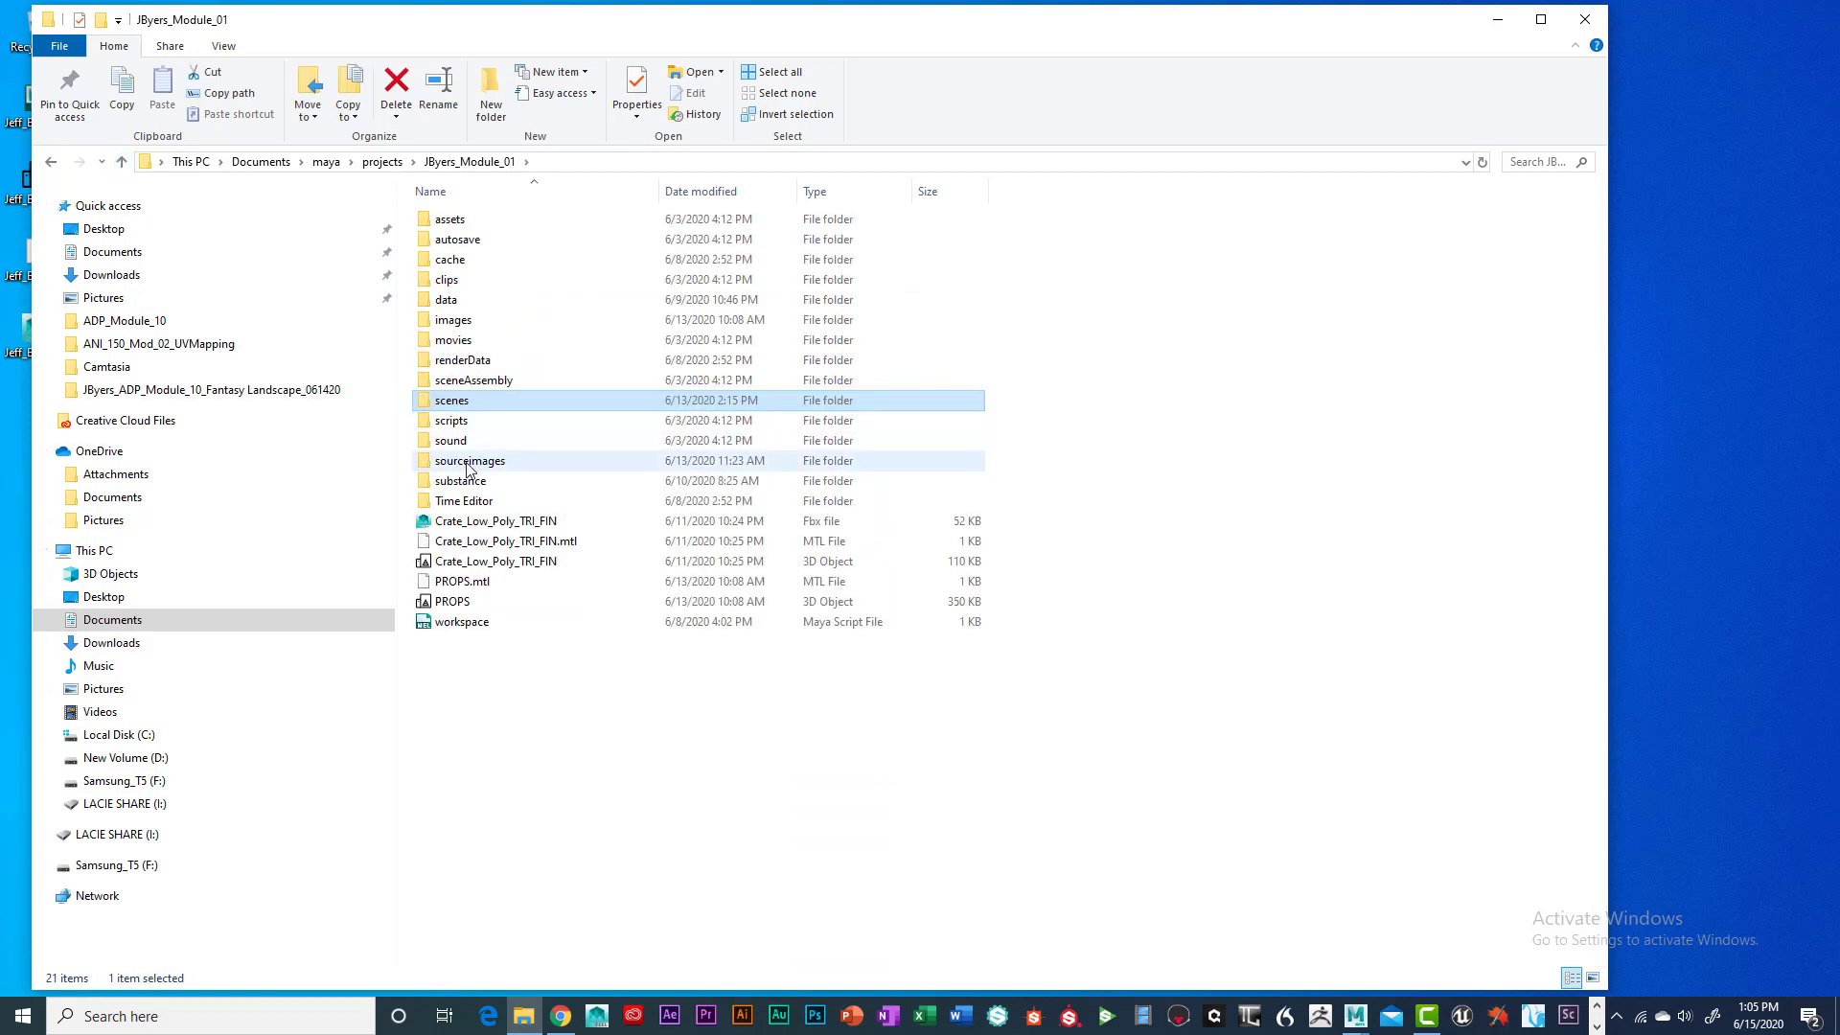
{"action": "double_click", "coordinate": [480, 458]}
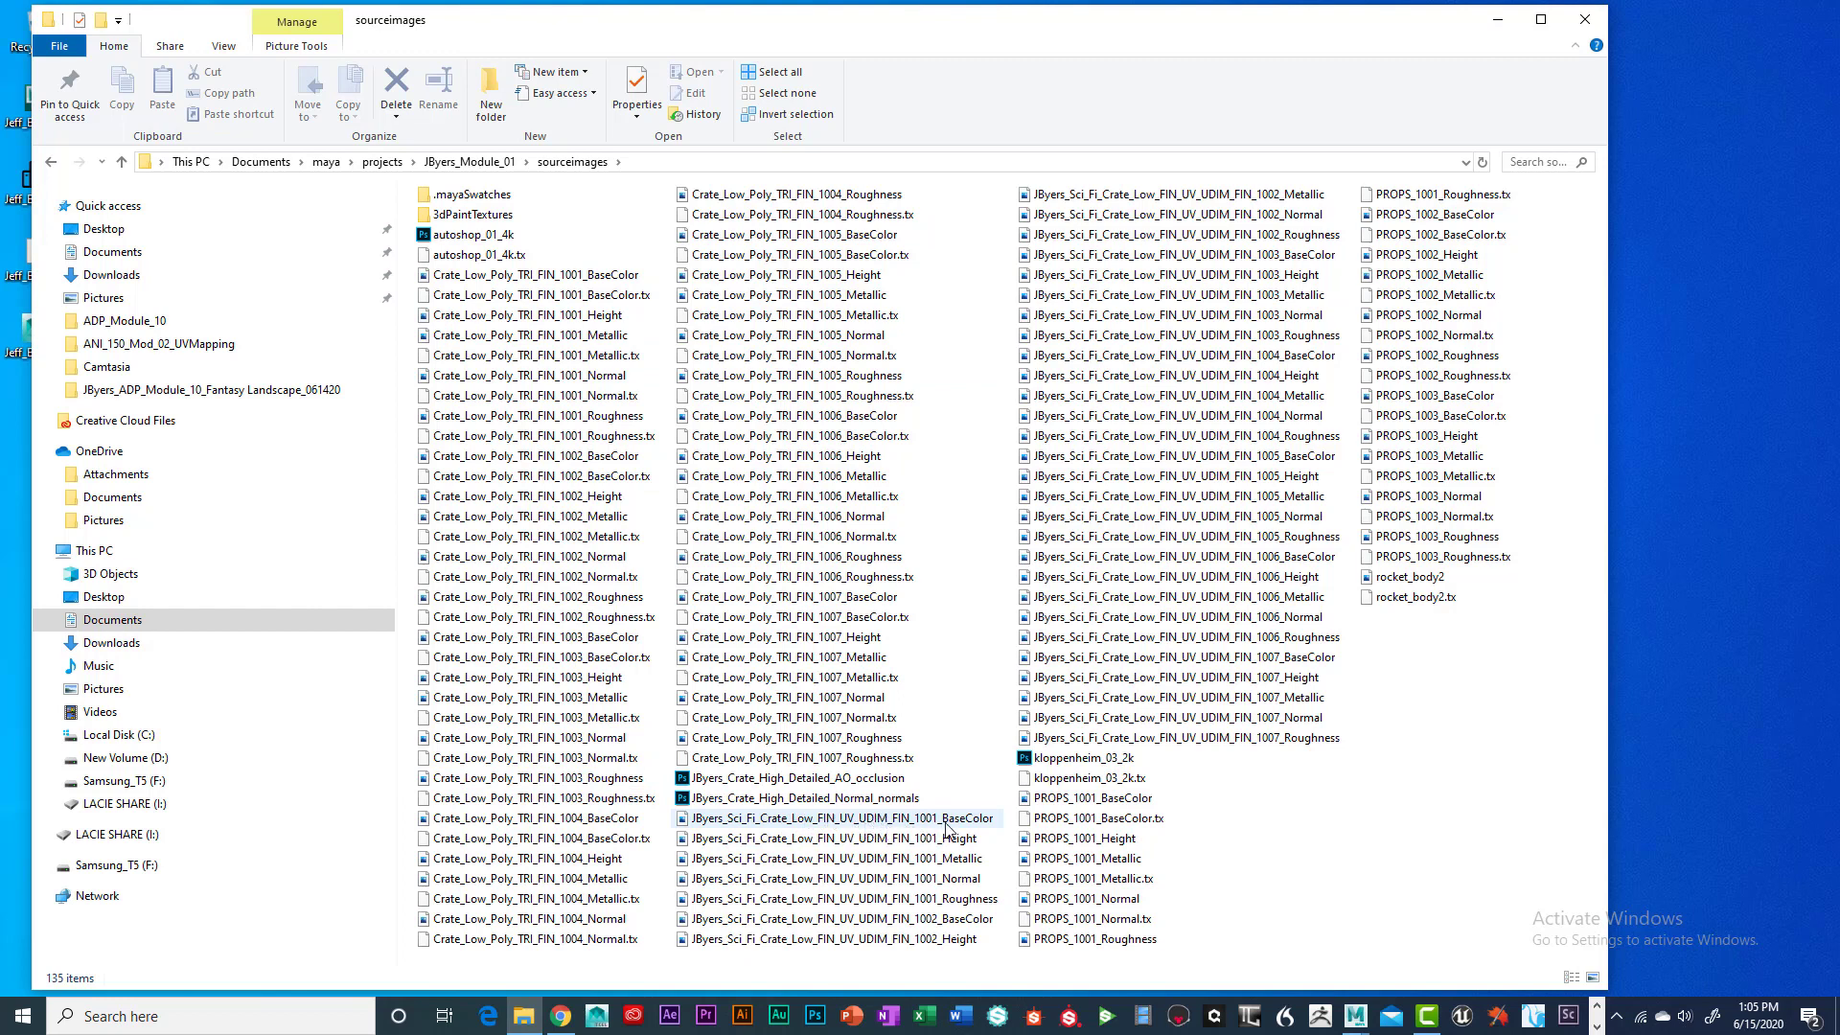
Select all Sci_Fi_Crate textures except the six Height maps (1001–1006), 28 files
{"action": "left_click", "coordinate": [724, 821]}
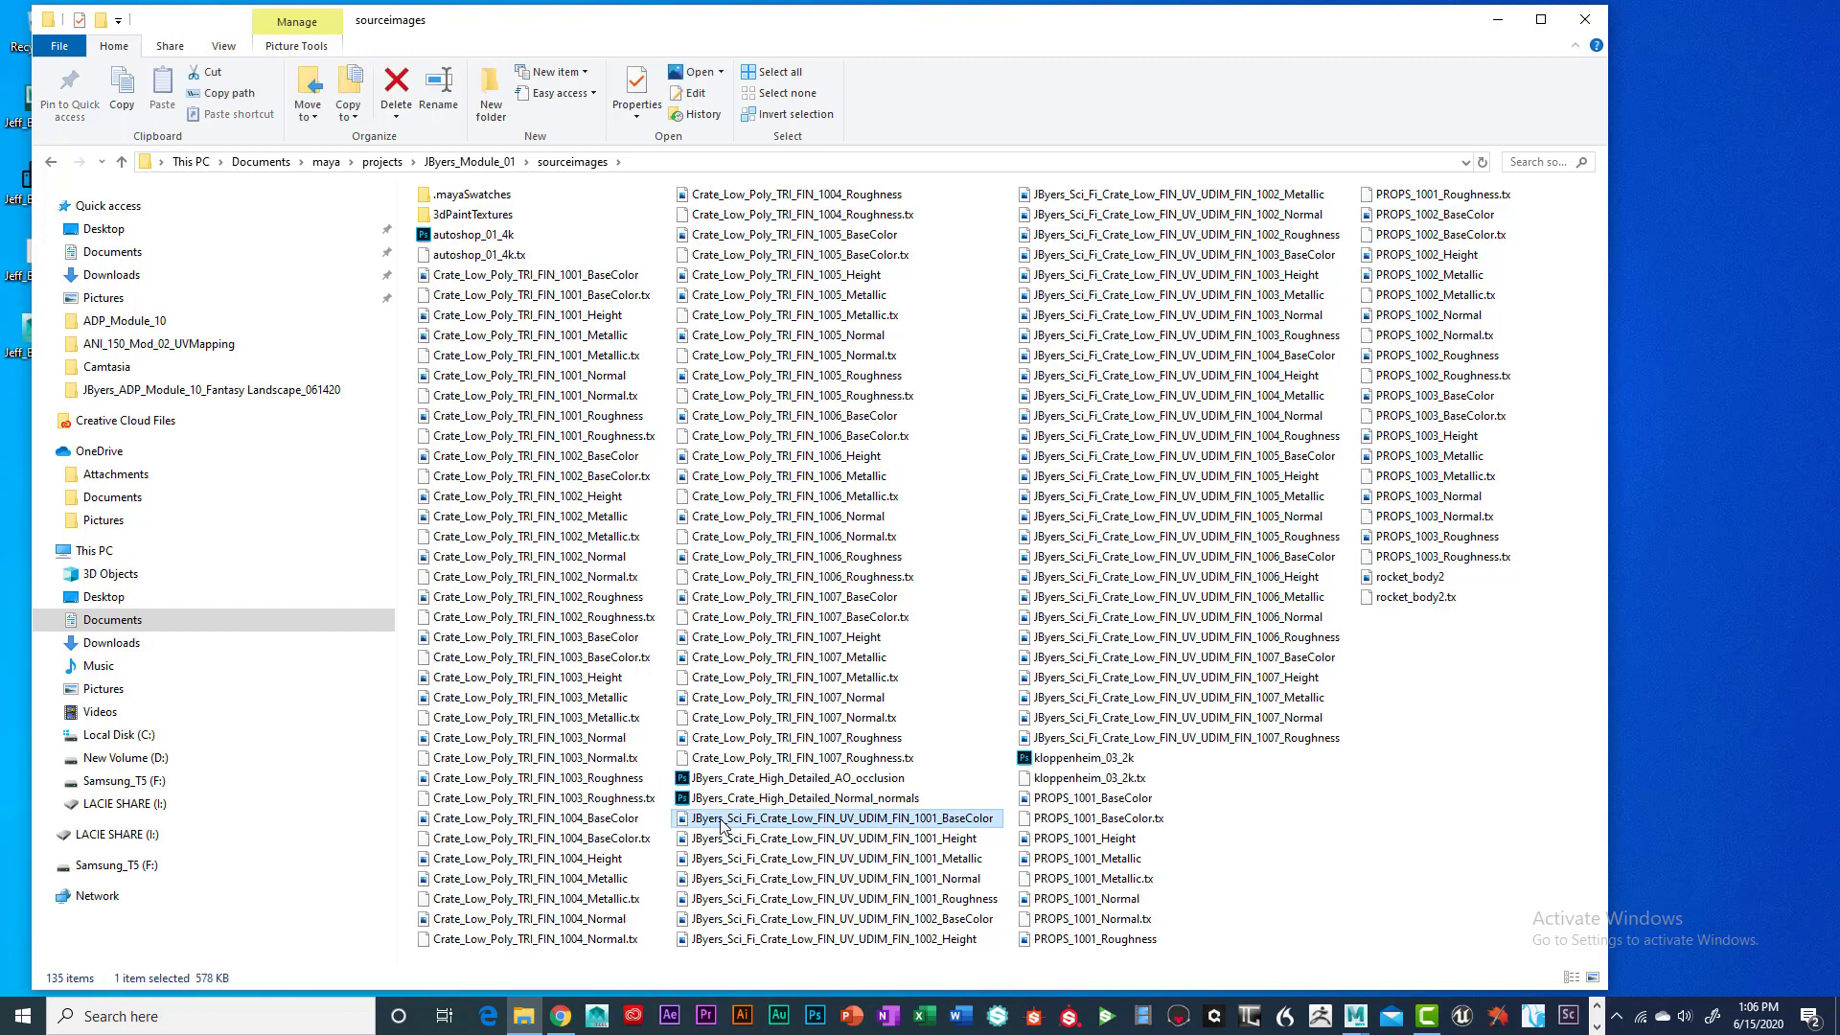
{"action": "left_click", "coordinate": [1231, 737], "text": "shift"}
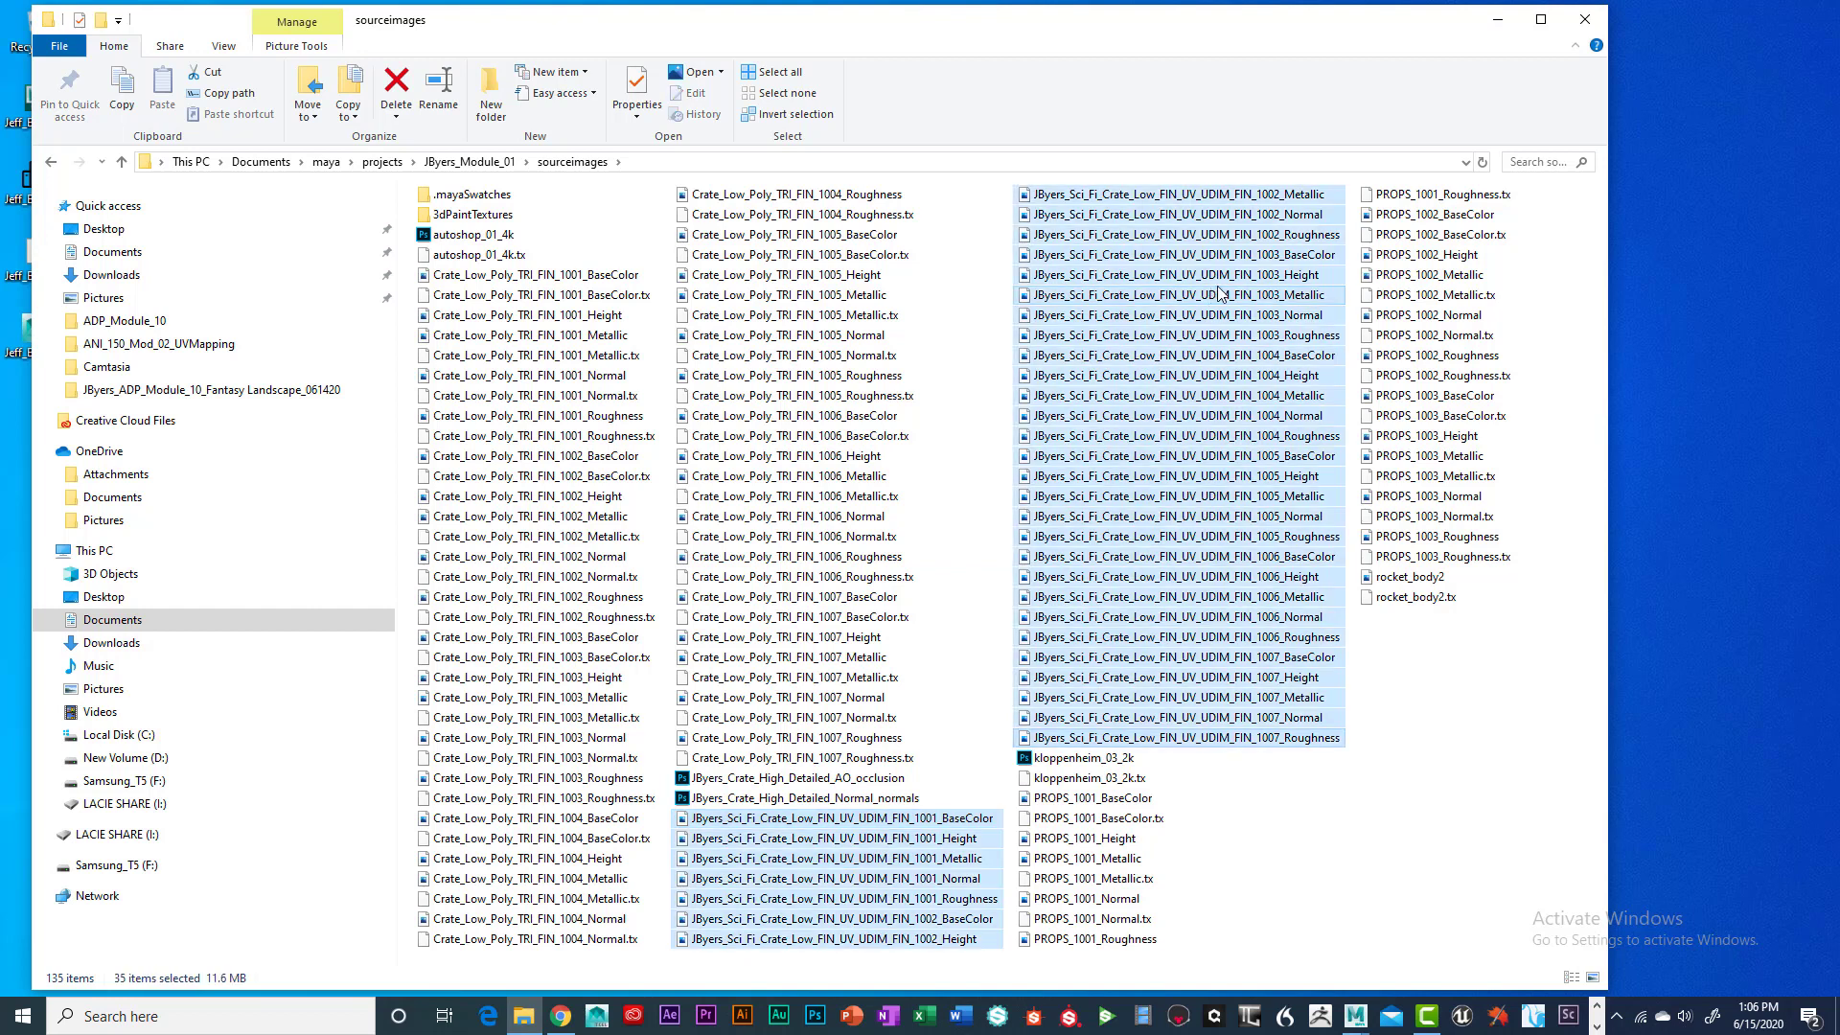
{"action": "left_click", "coordinate": [955, 840], "text": "ctrl"}
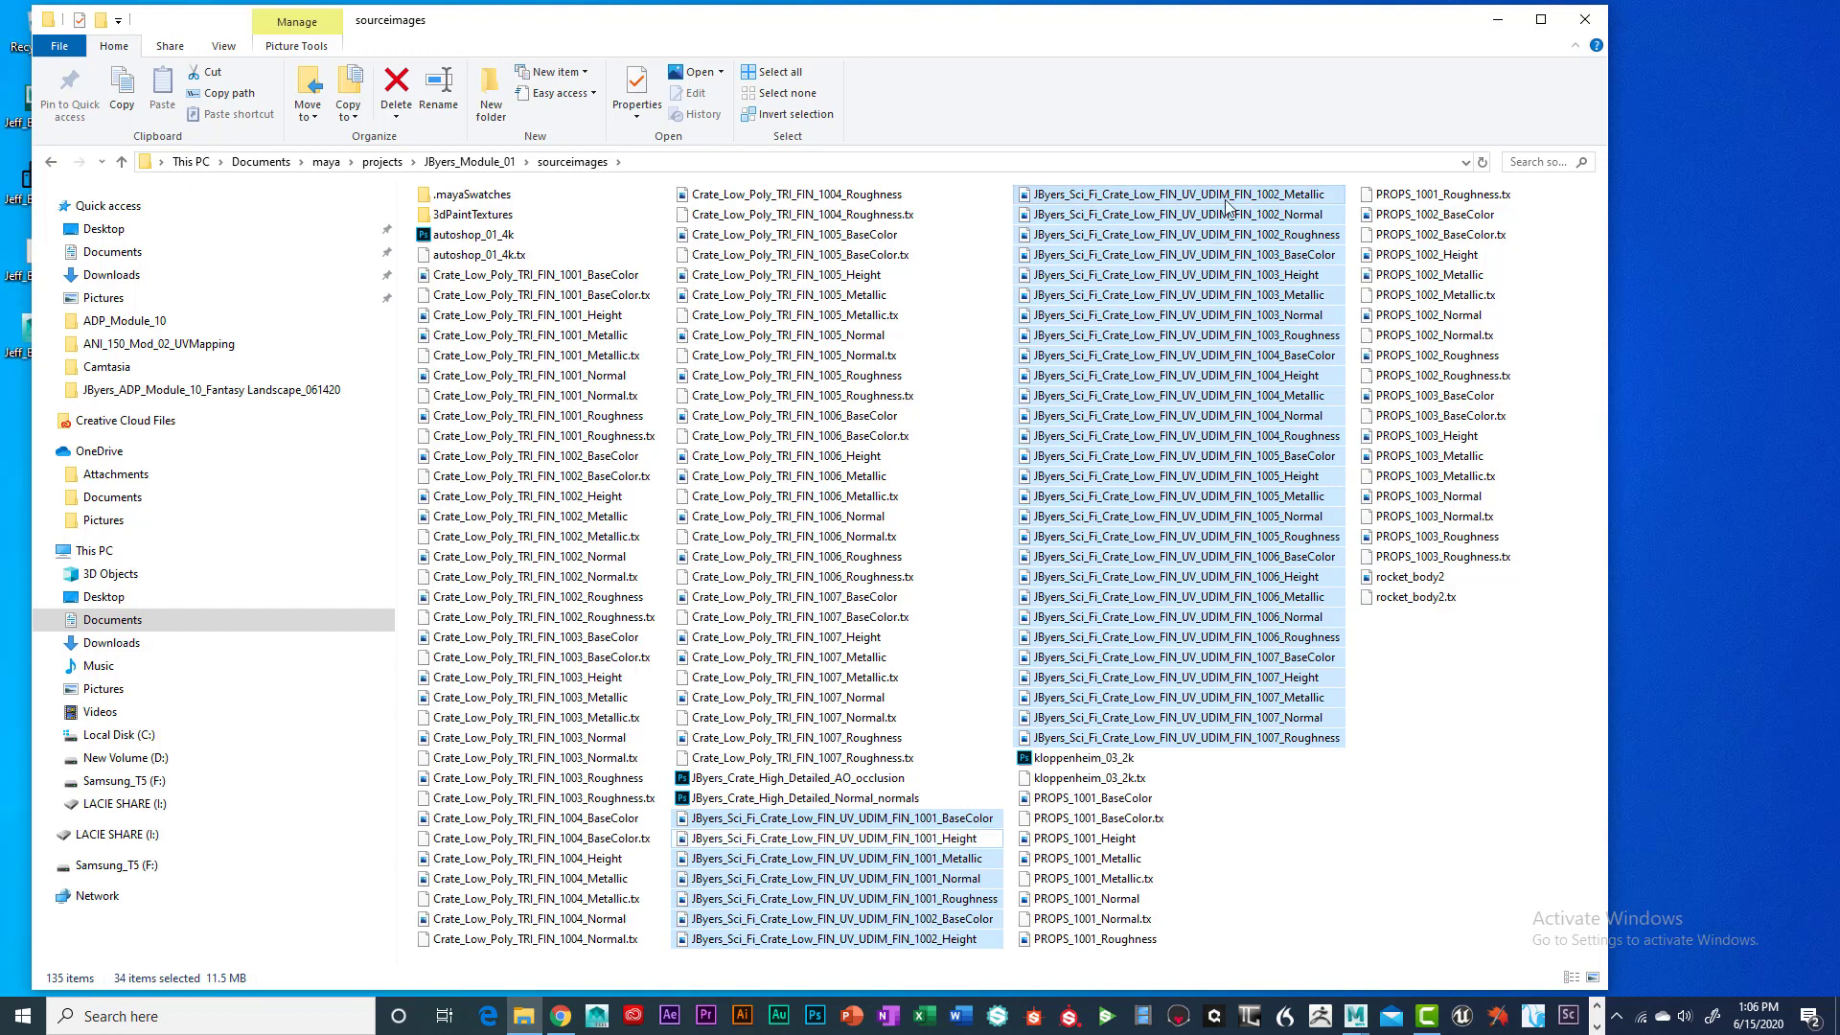
{"action": "left_click", "coordinate": [1301, 278], "text": "ctrl"}
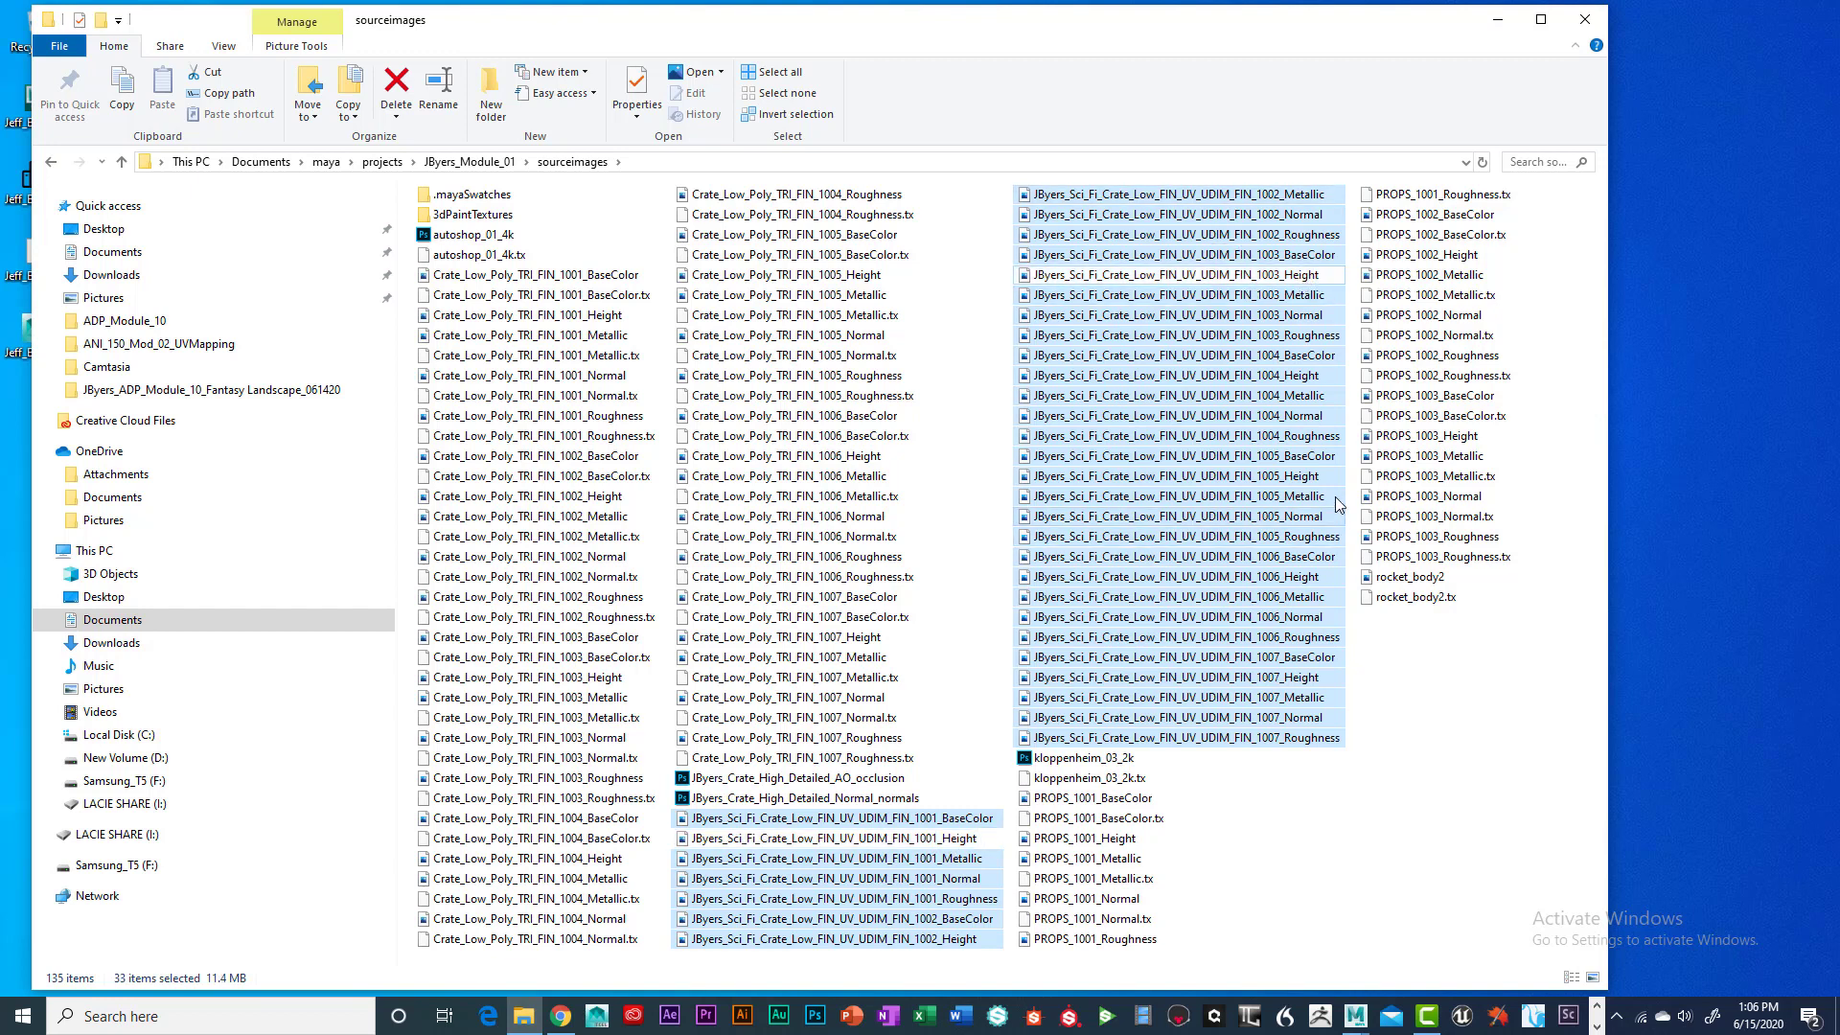
{"action": "left_click", "coordinate": [1311, 376], "text": "ctrl"}
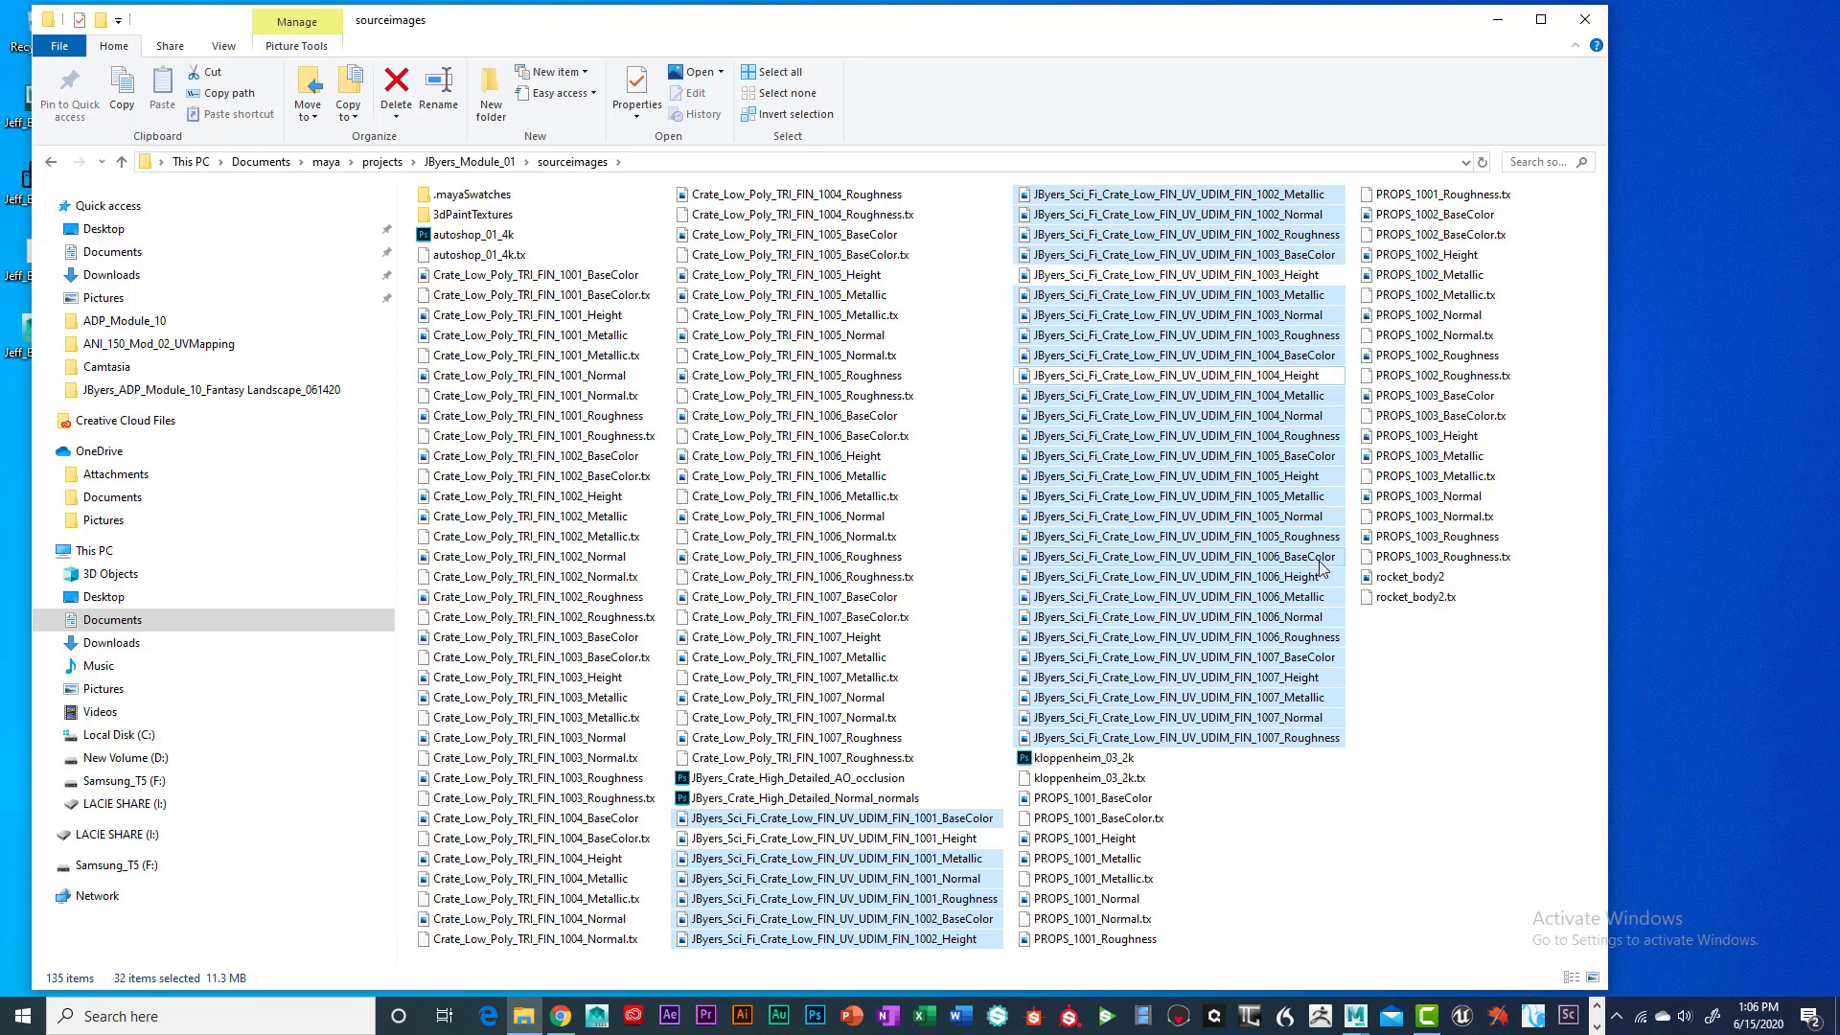
{"action": "left_click", "coordinate": [1315, 477], "text": "ctrl"}
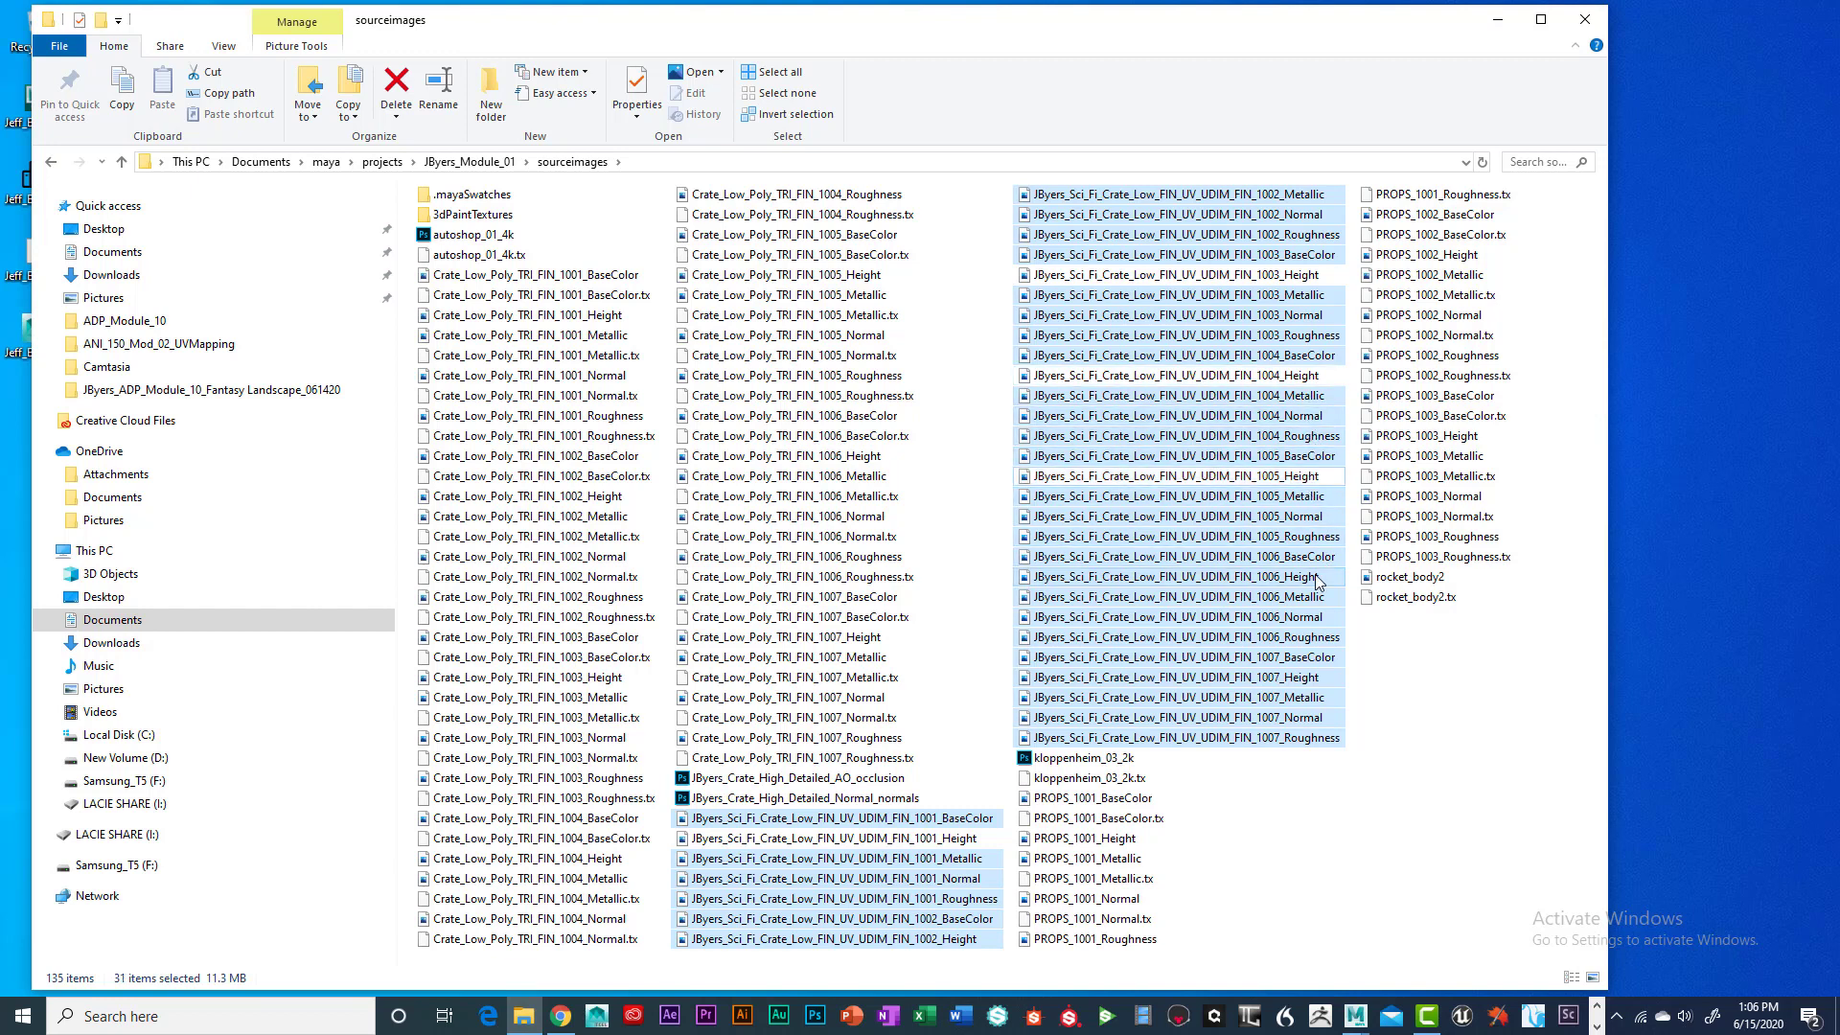
{"action": "left_click", "coordinate": [1312, 580], "text": "ctrl"}
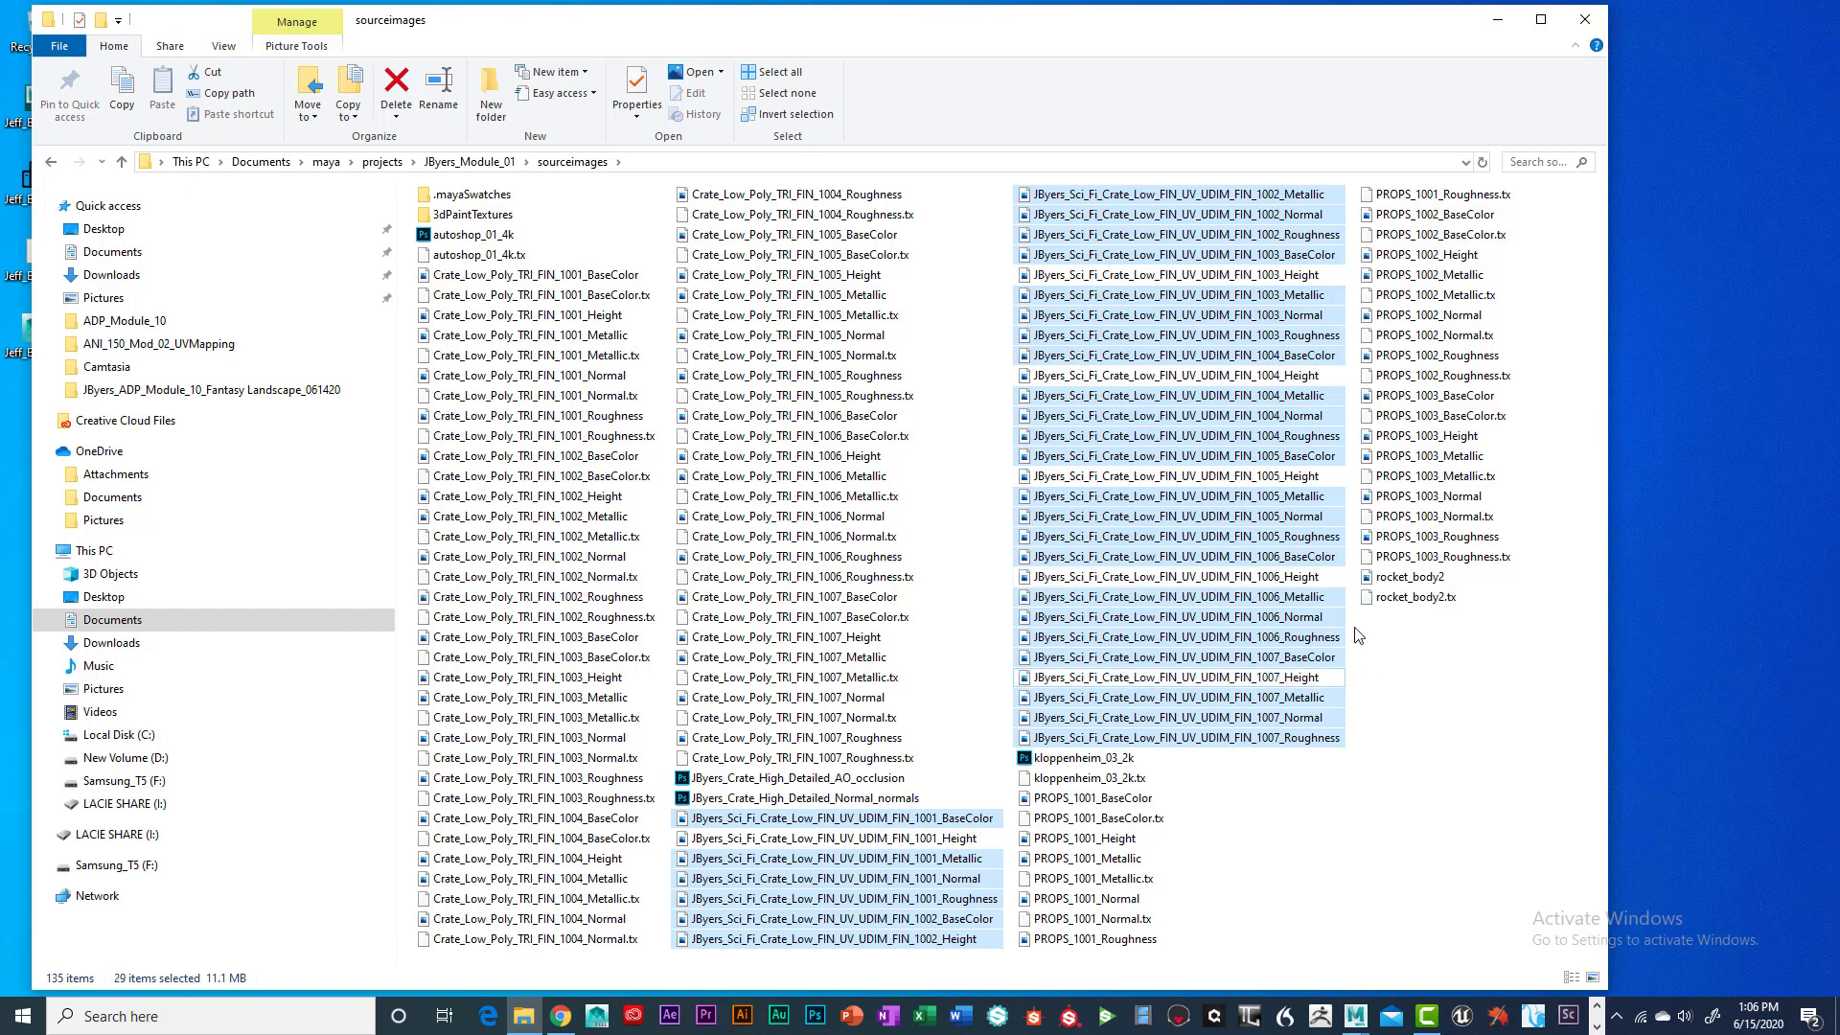
{"action": "left_click", "coordinate": [972, 938], "text": "ctrl"}
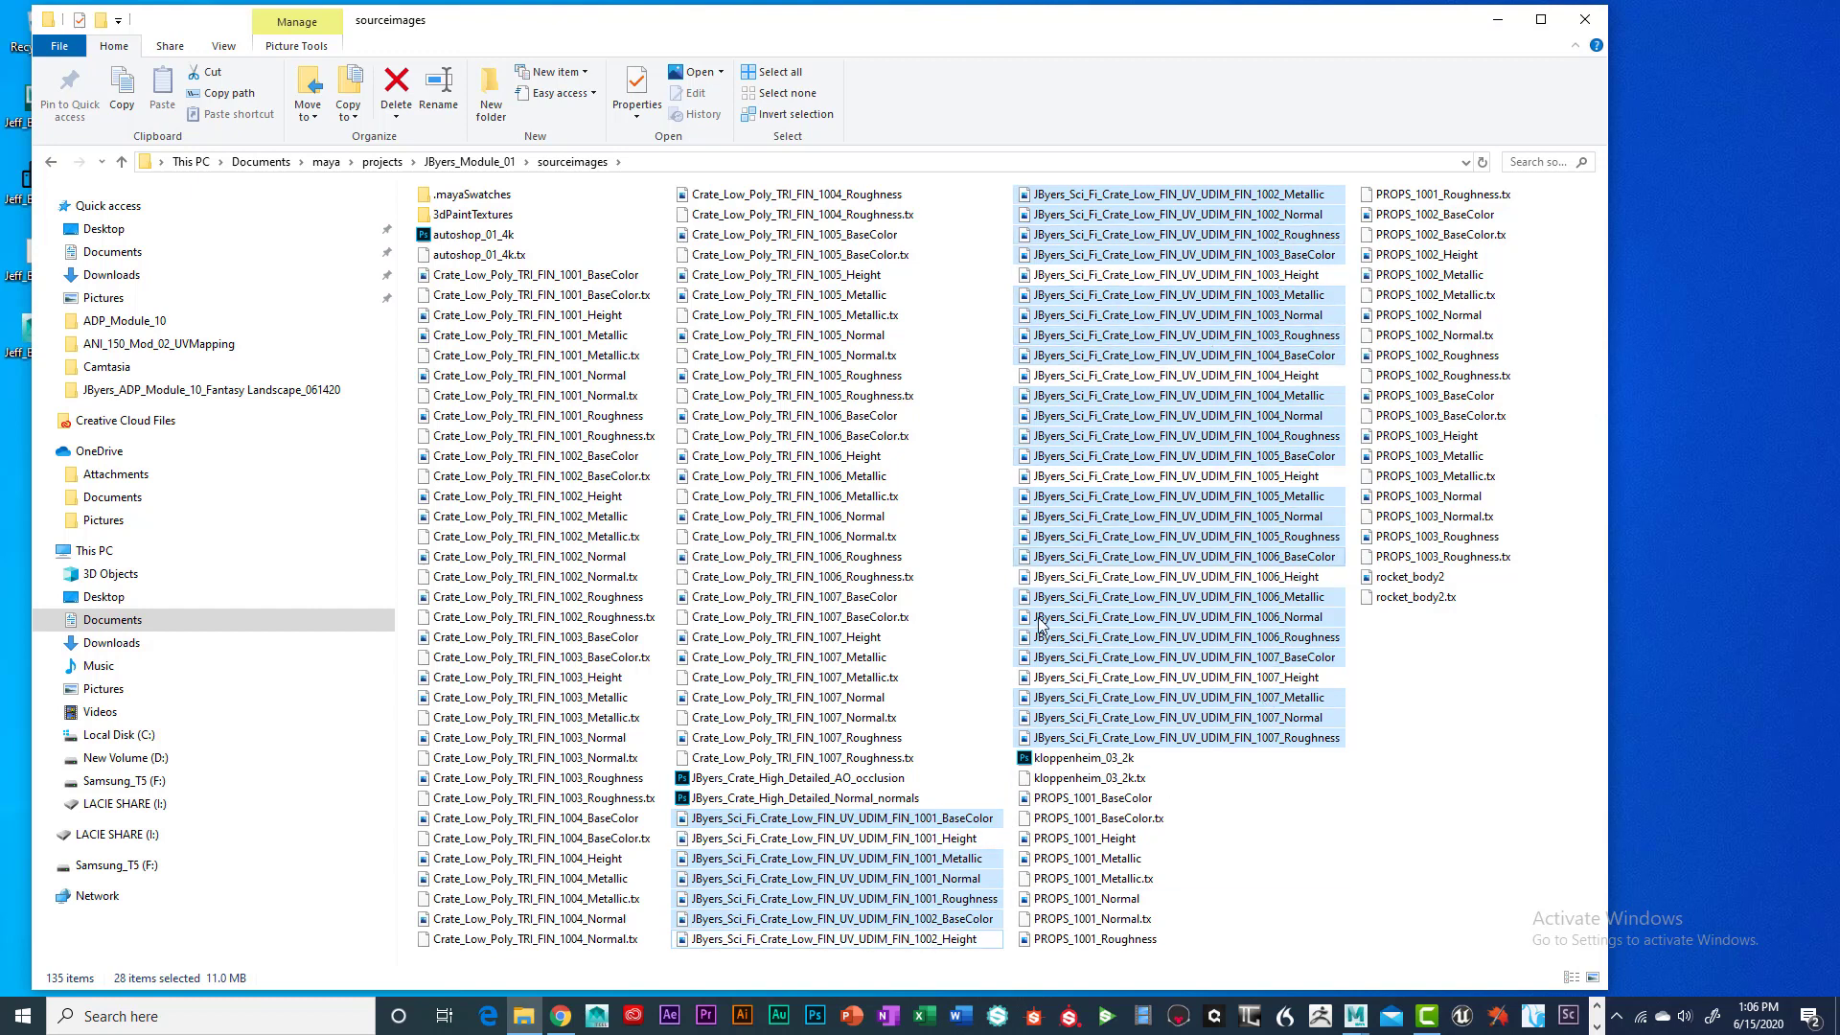
Copy the selected textures and show the Desktop folder
{"action": "right_click", "coordinate": [861, 882]}
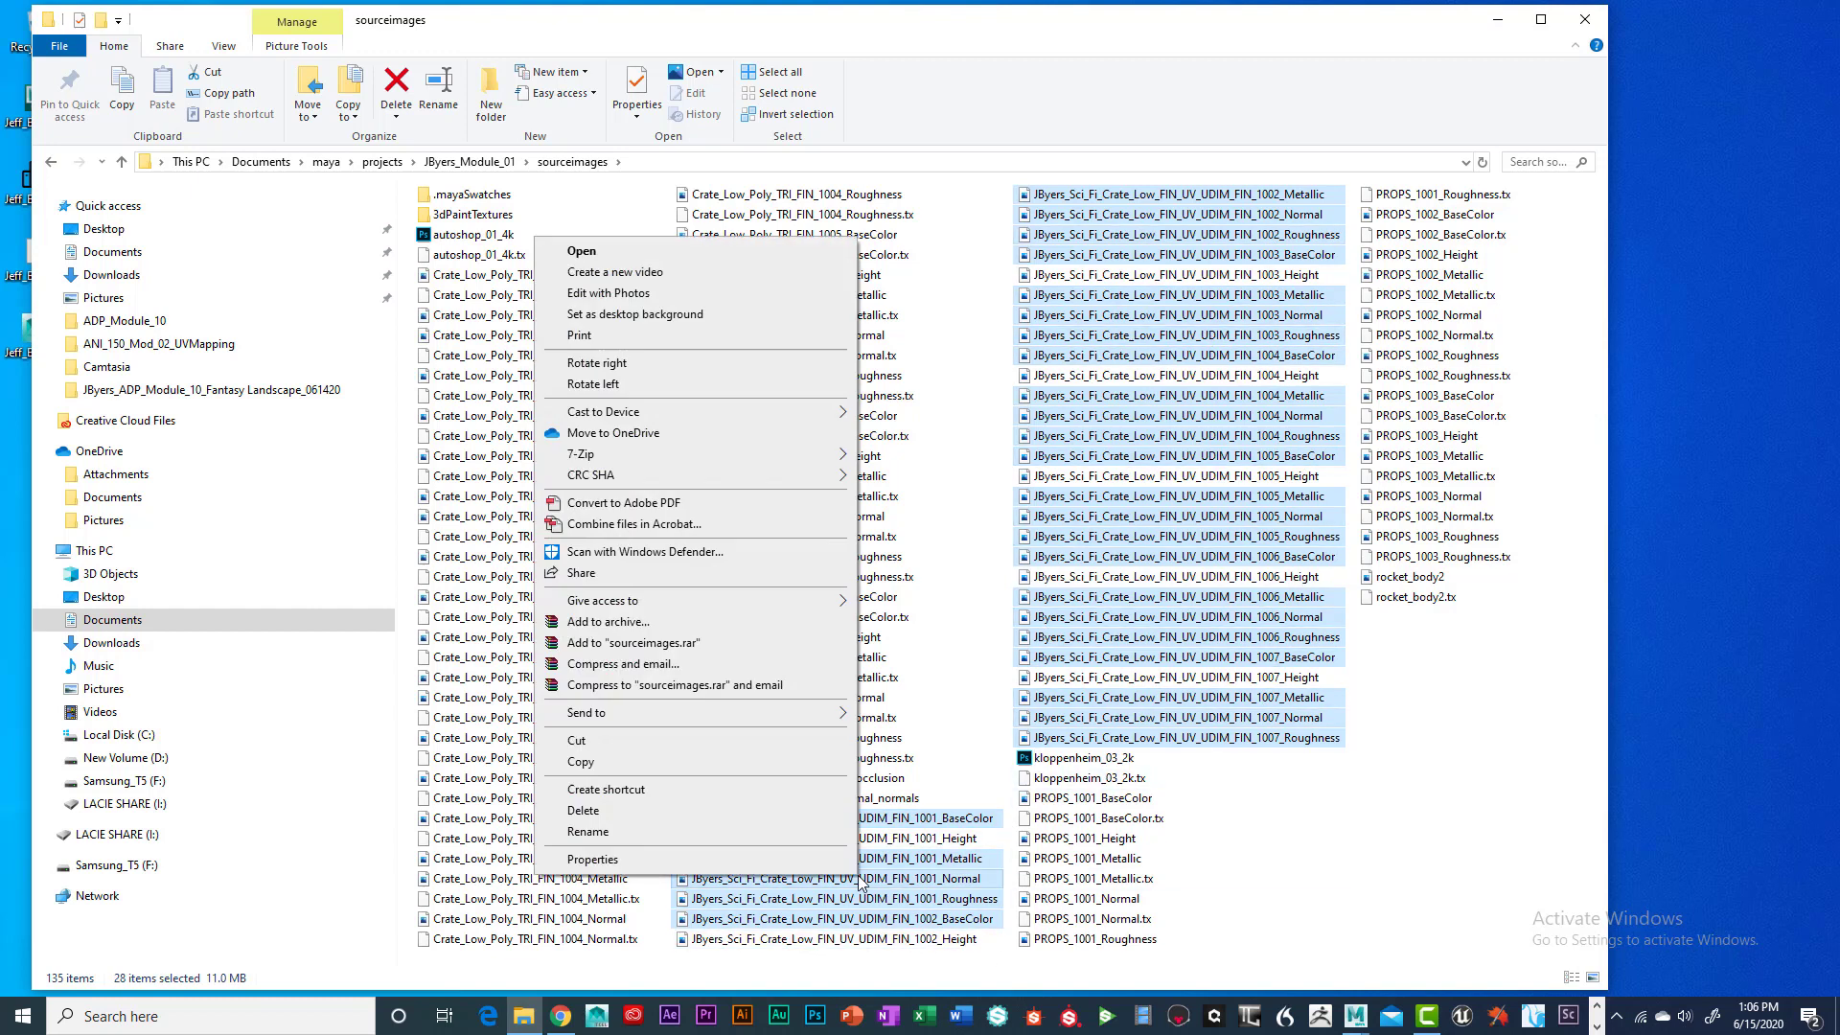
{"action": "left_click", "coordinate": [622, 762]}
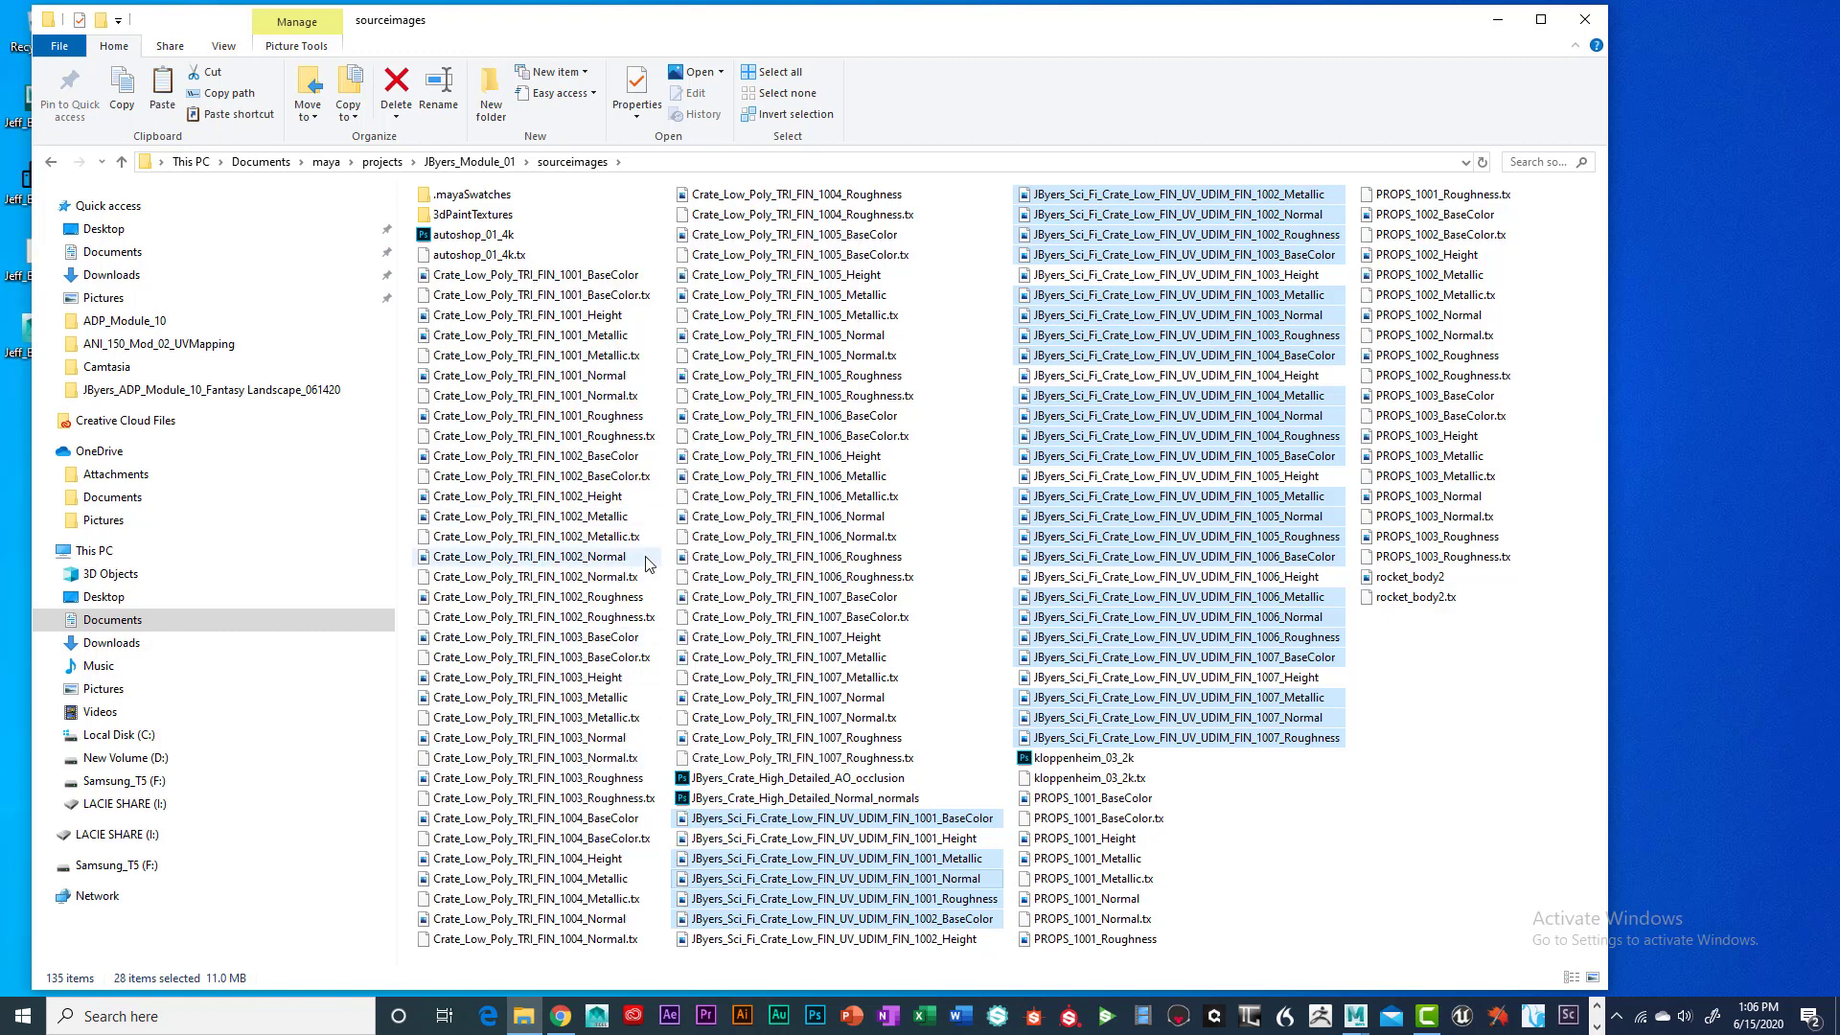
{"action": "left_click", "coordinate": [111, 230]}
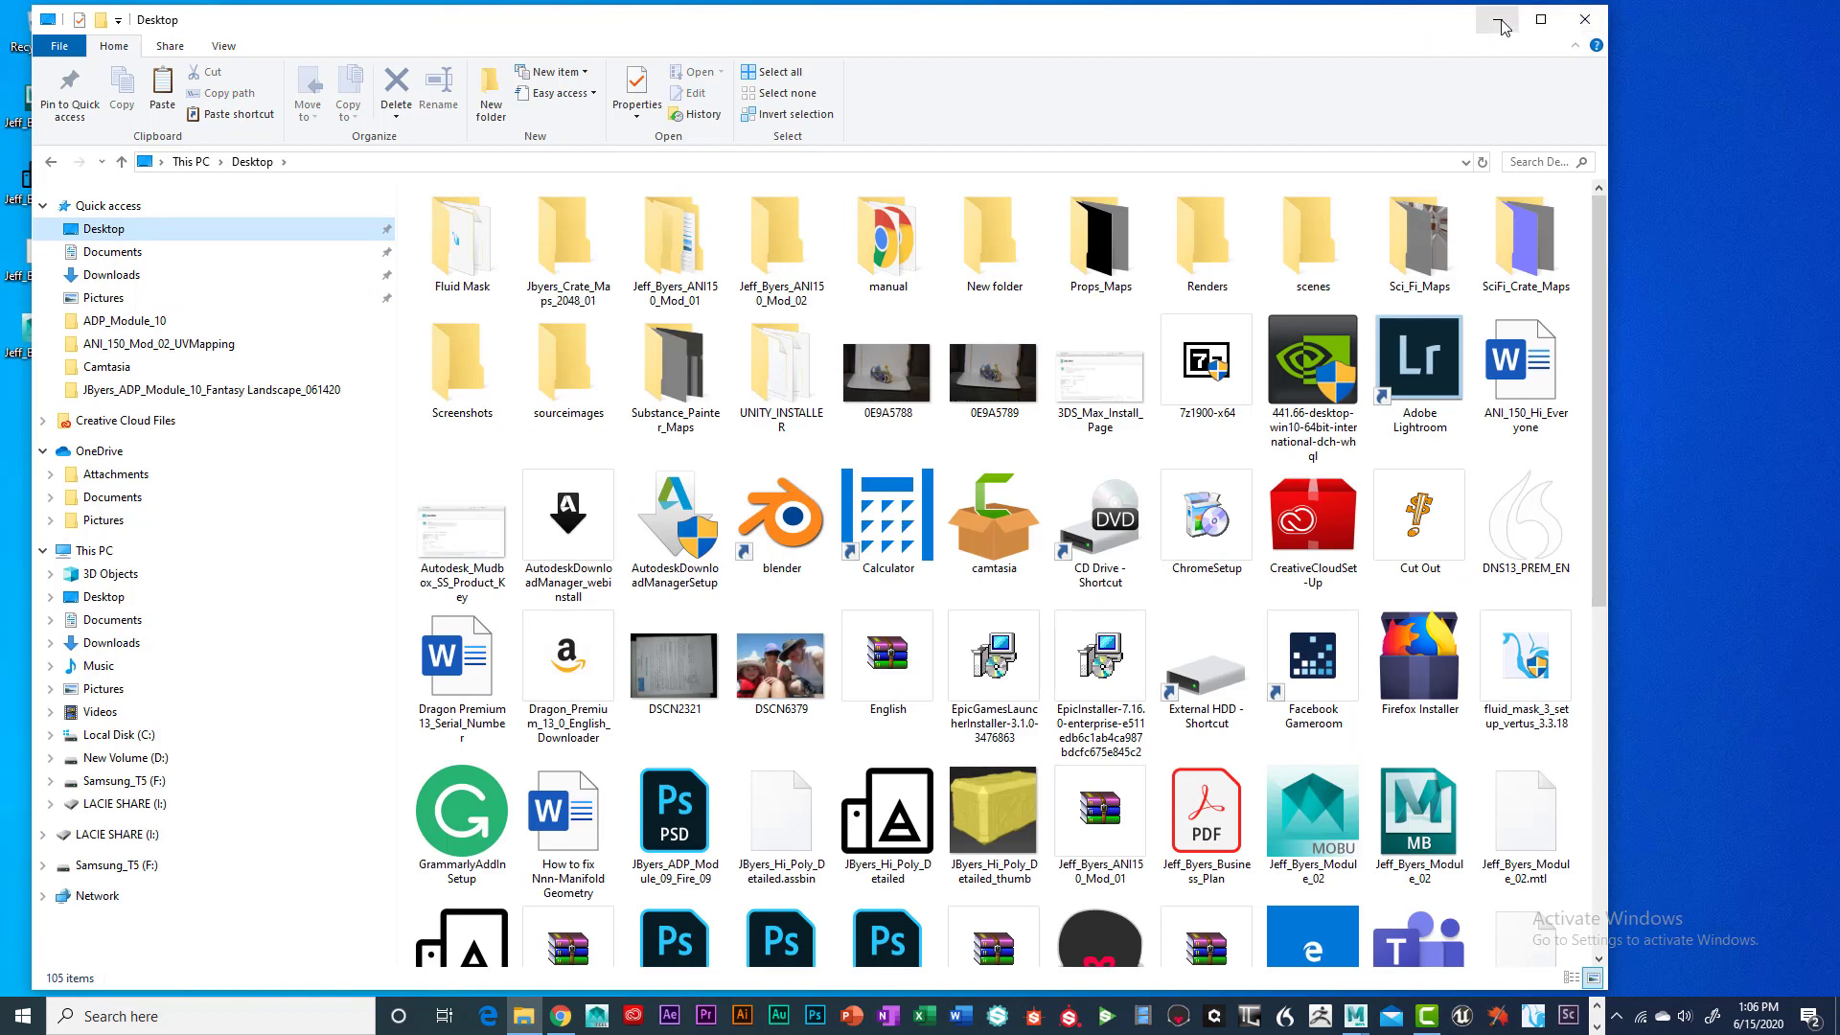
Paste the 28 crate texture JPGs into the desktop's sourceimages folder
{"action": "left_click", "coordinate": [1585, 28]}
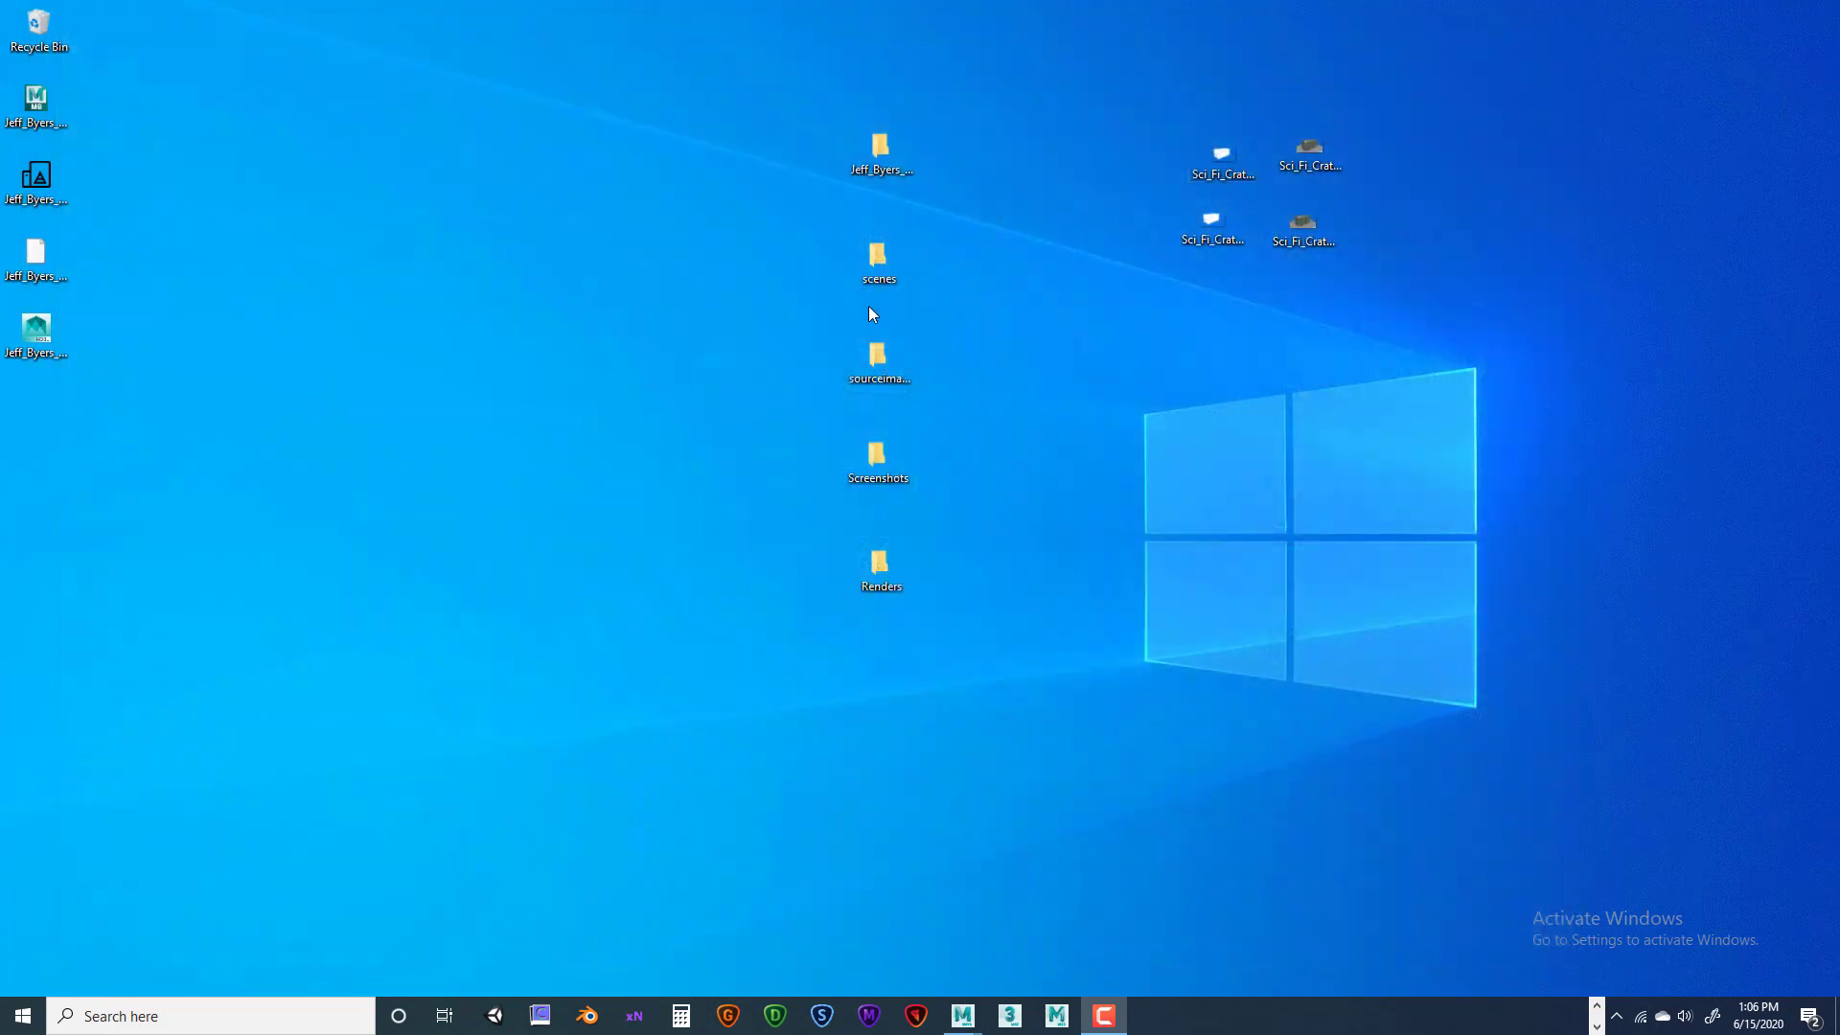
{"action": "double_click", "coordinate": [890, 364]}
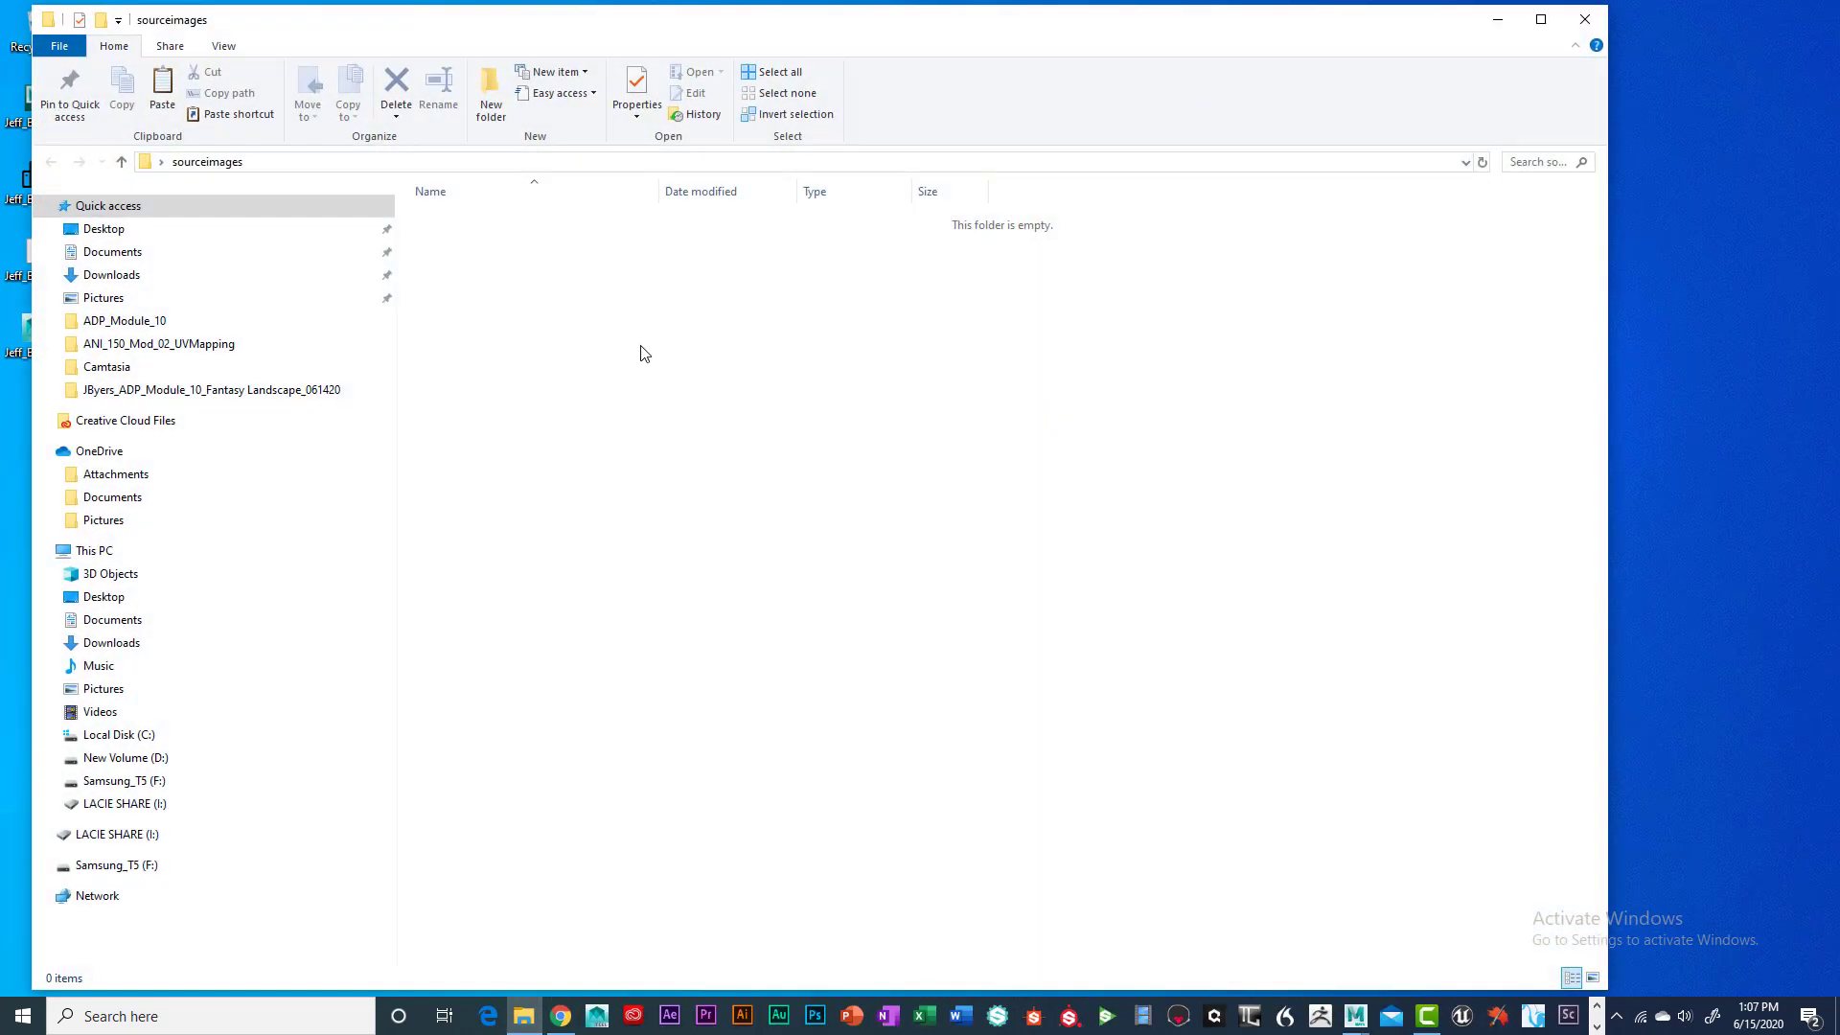
{"action": "right_click", "coordinate": [641, 347]}
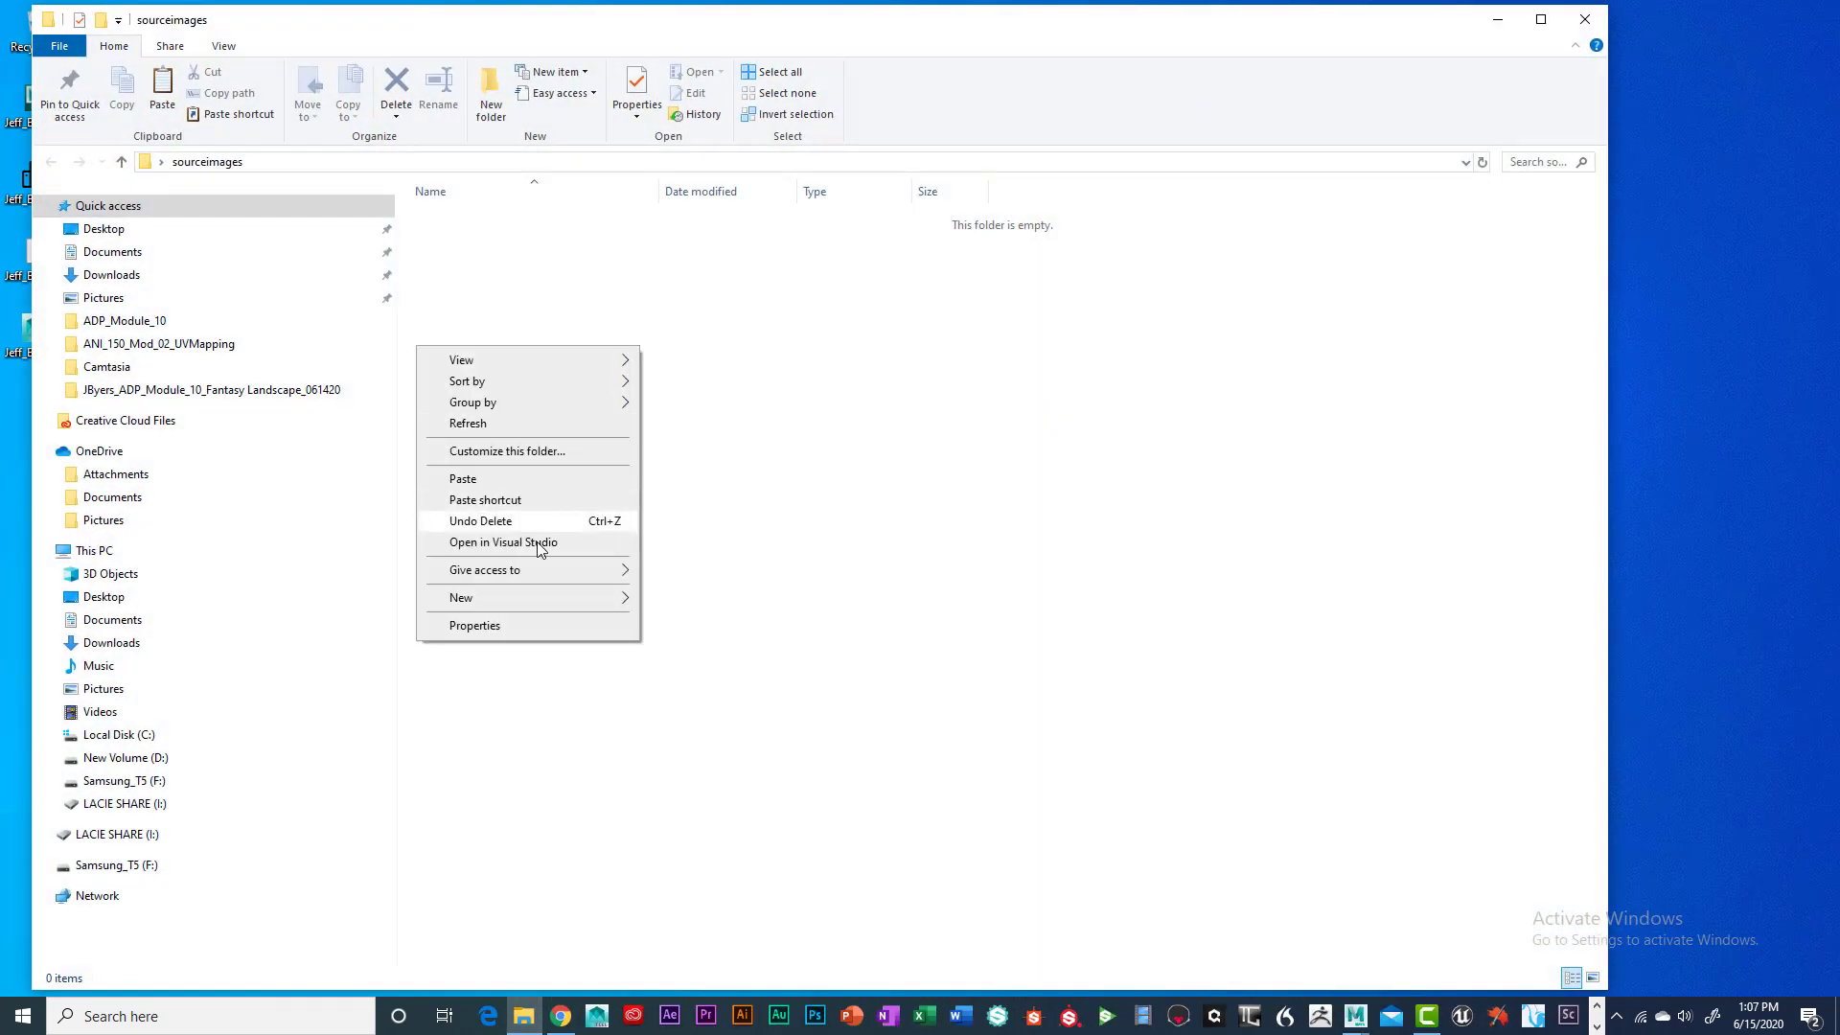
{"action": "left_click", "coordinate": [499, 480]}
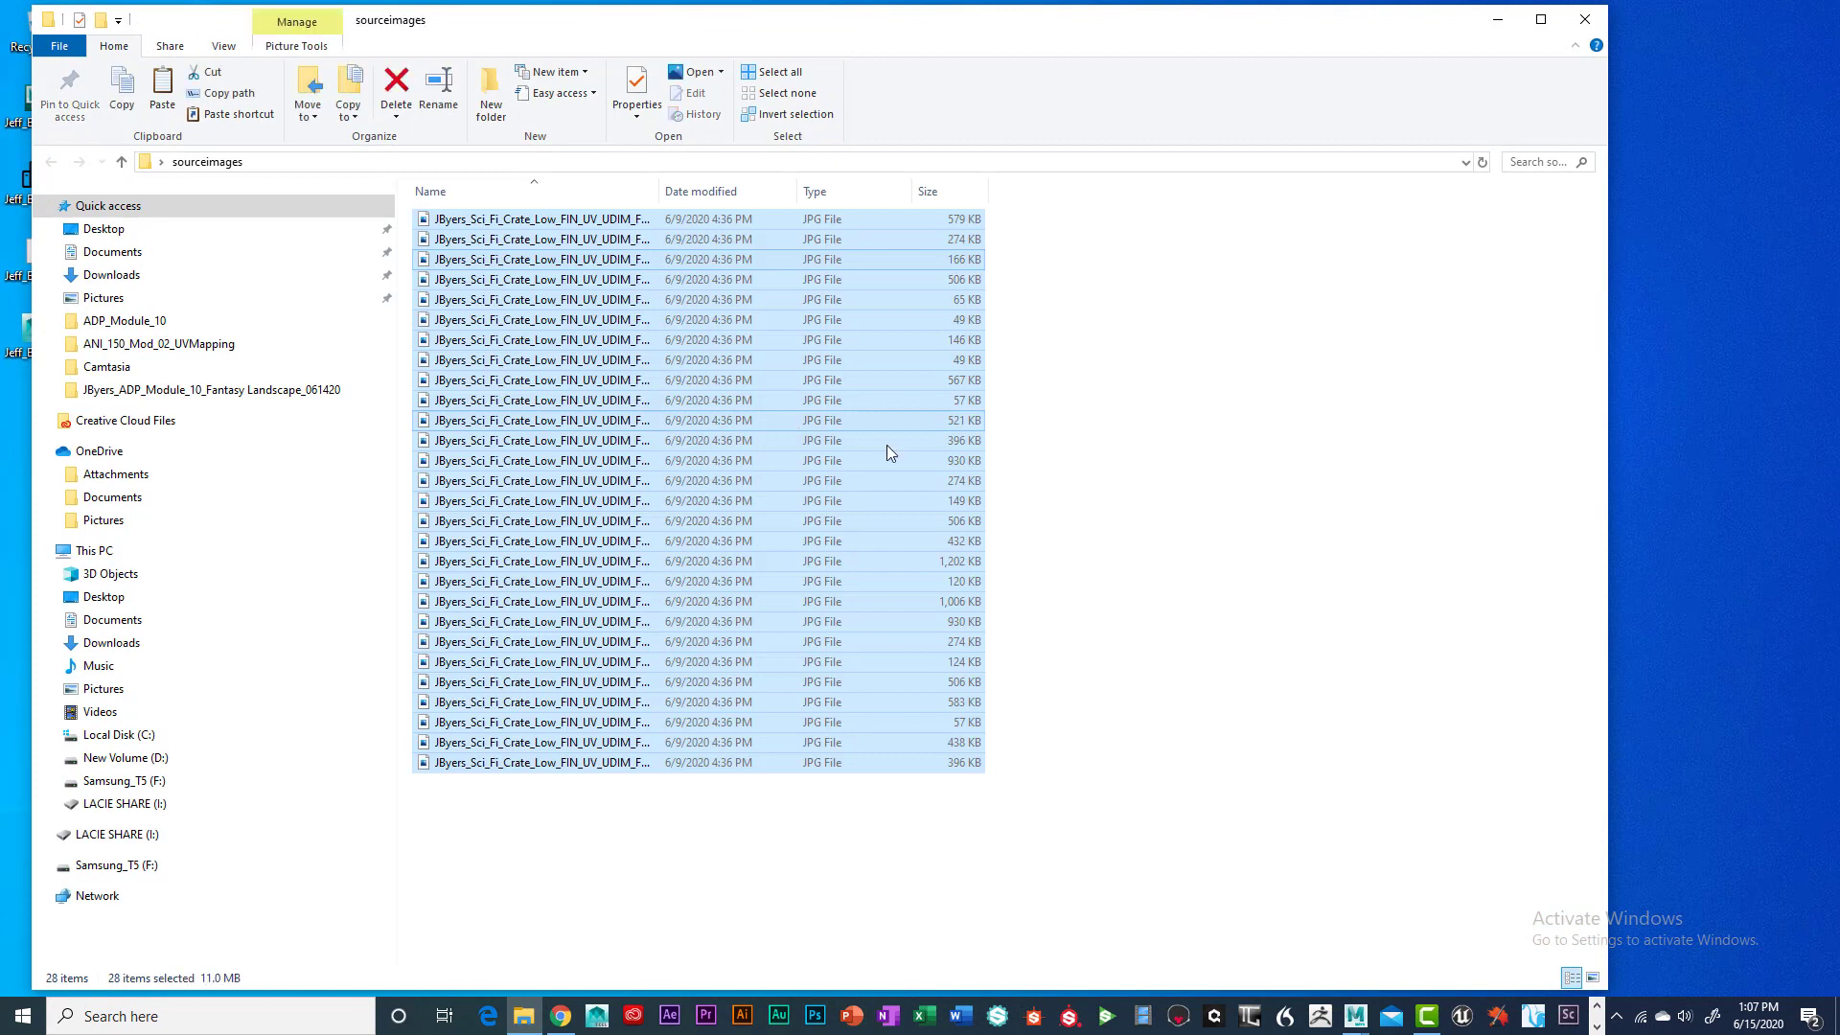
{"action": "left_click", "coordinate": [1138, 461]}
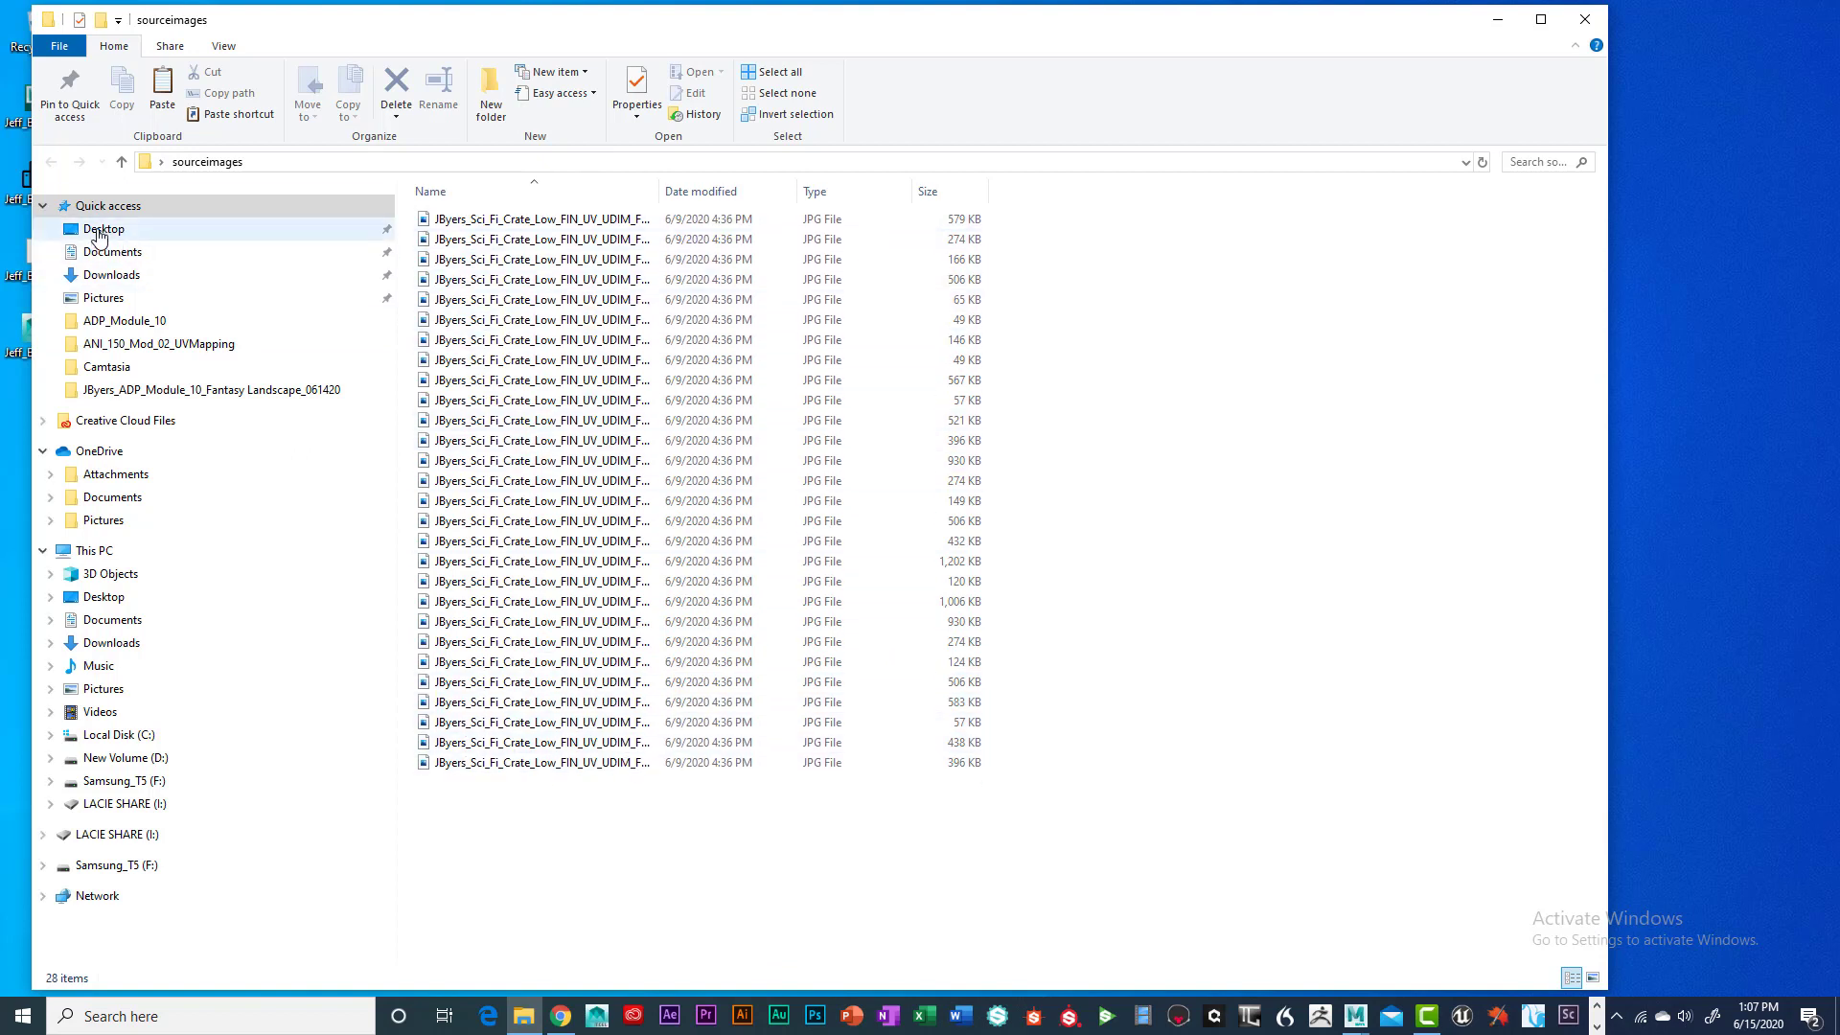
Navigate to Documents > maya > projects > the Module_01 project's sourceimages folder
{"action": "left_click", "coordinate": [99, 233]}
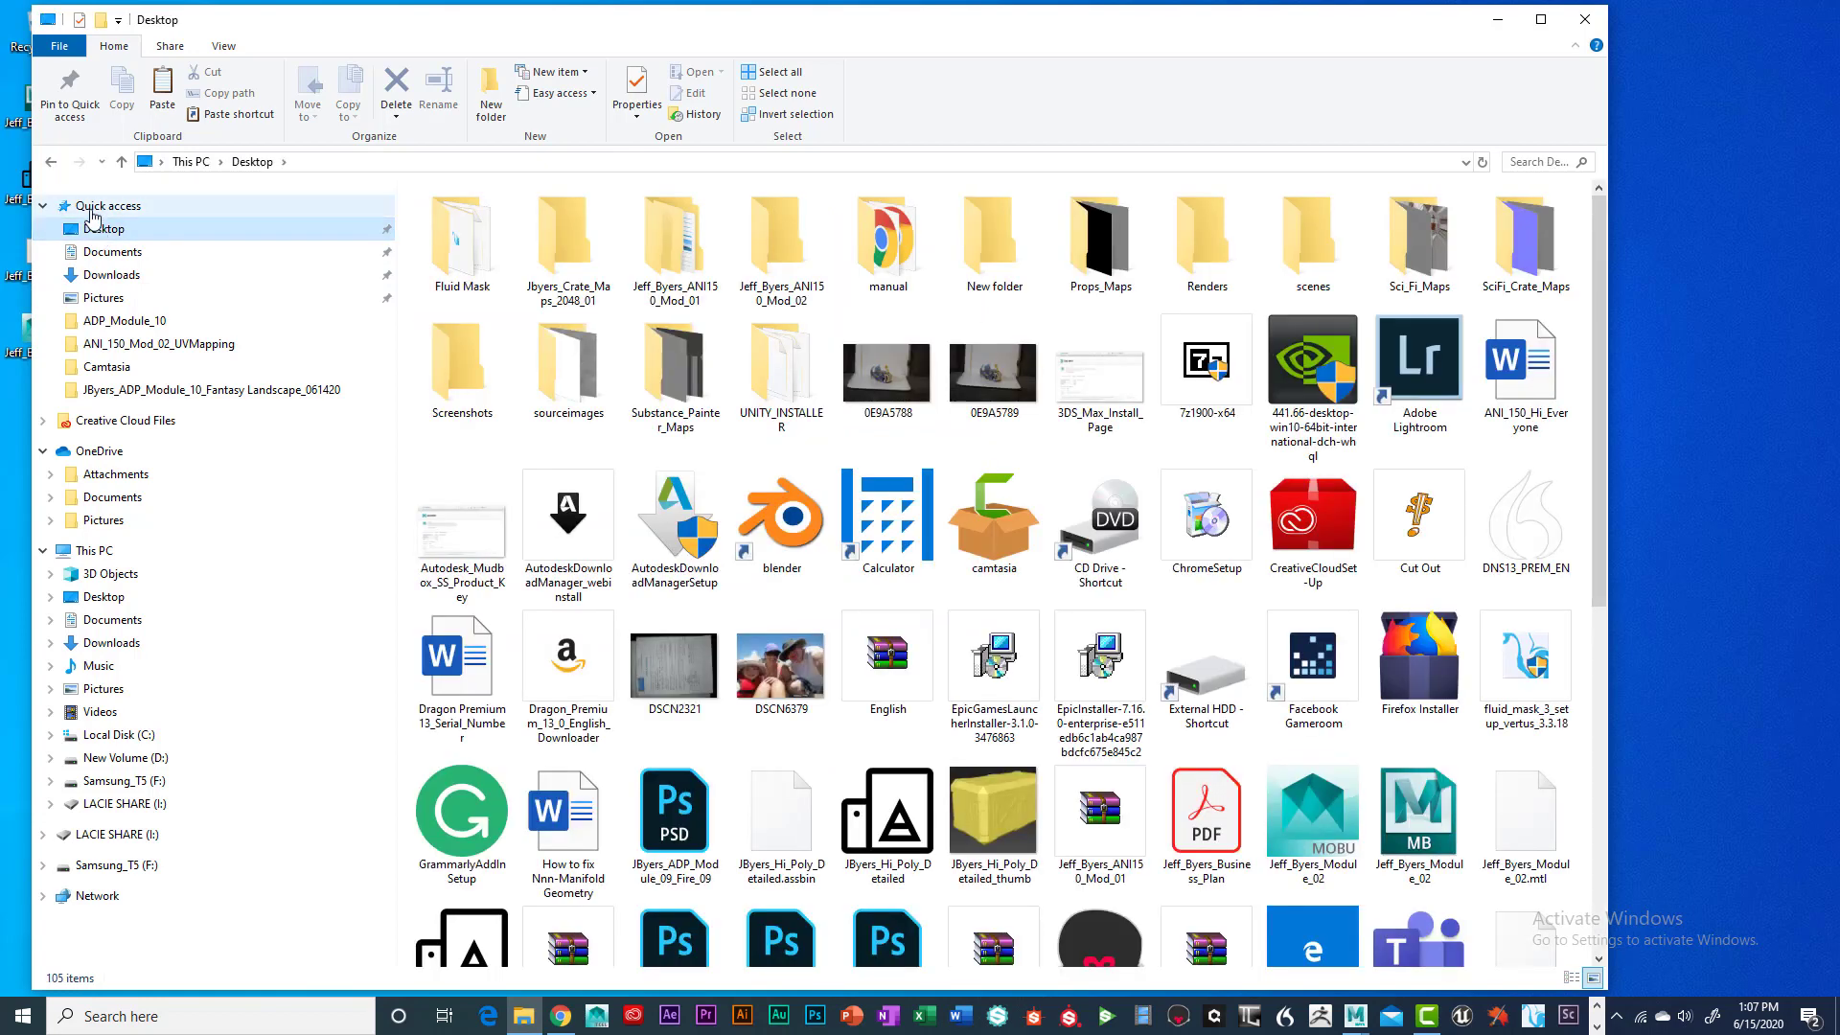
{"action": "left_click", "coordinate": [106, 252]}
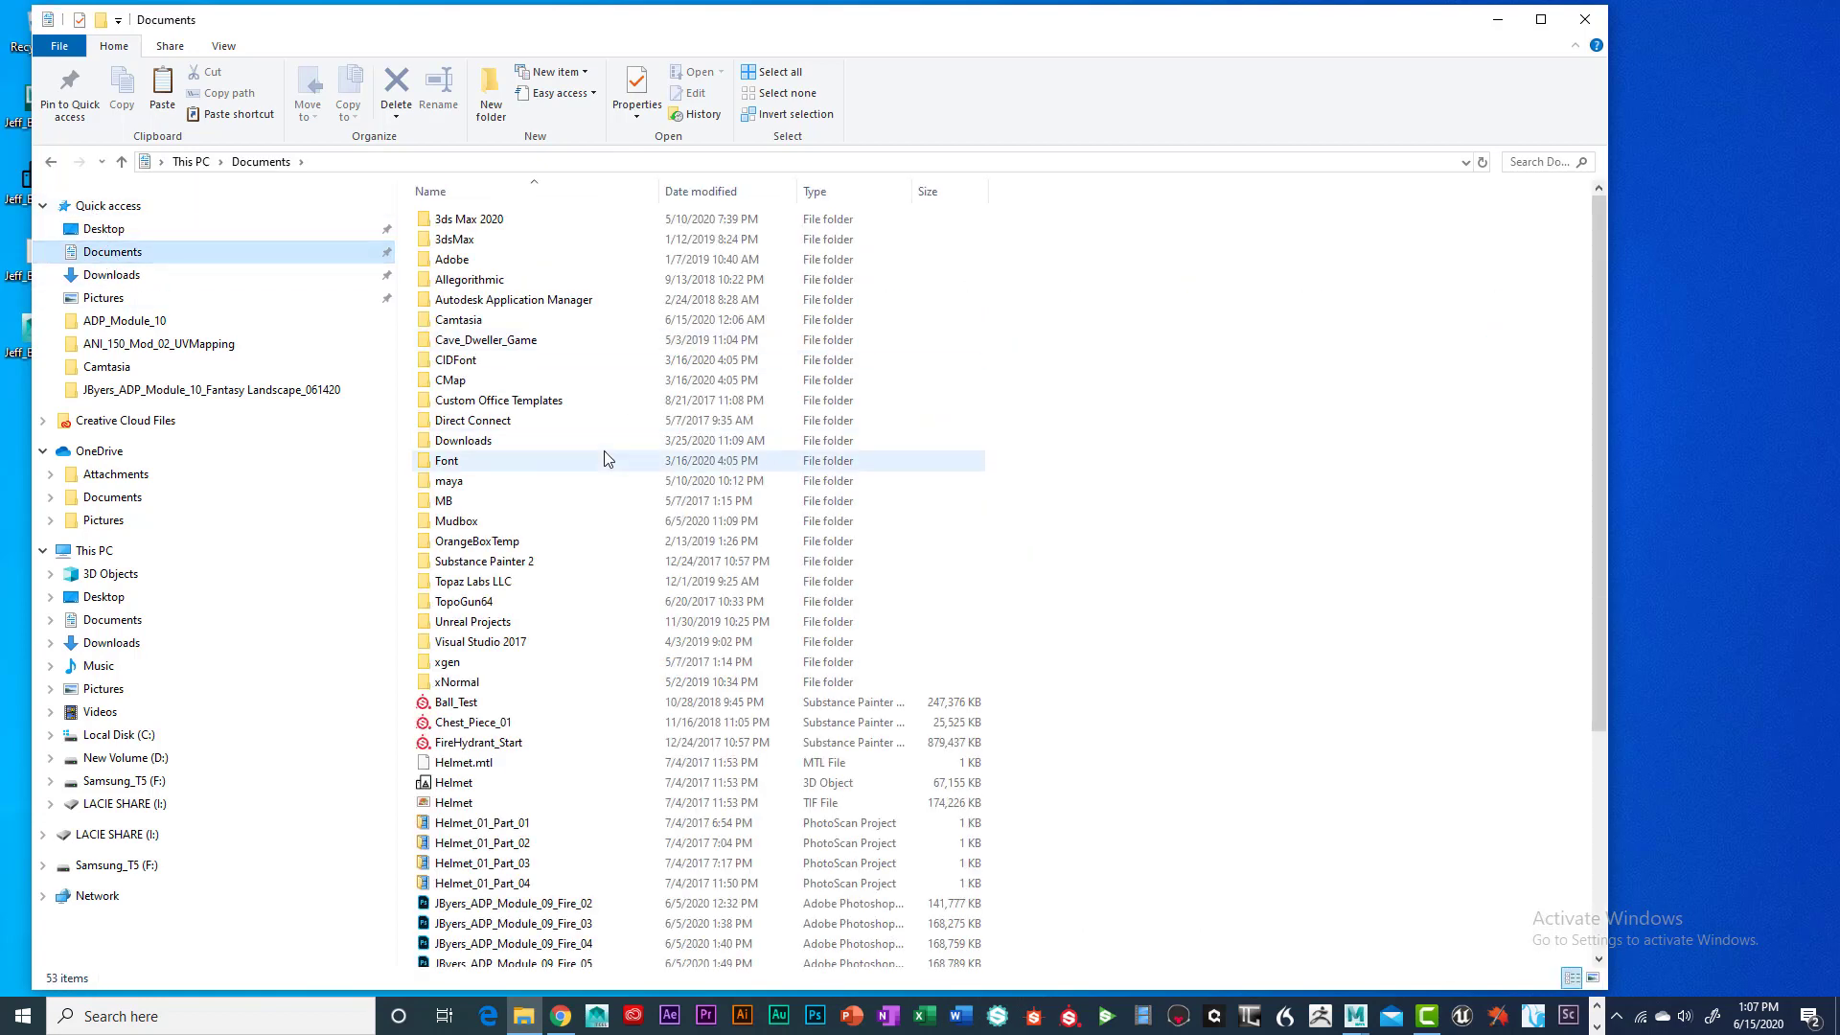
{"action": "double_click", "coordinate": [594, 480]}
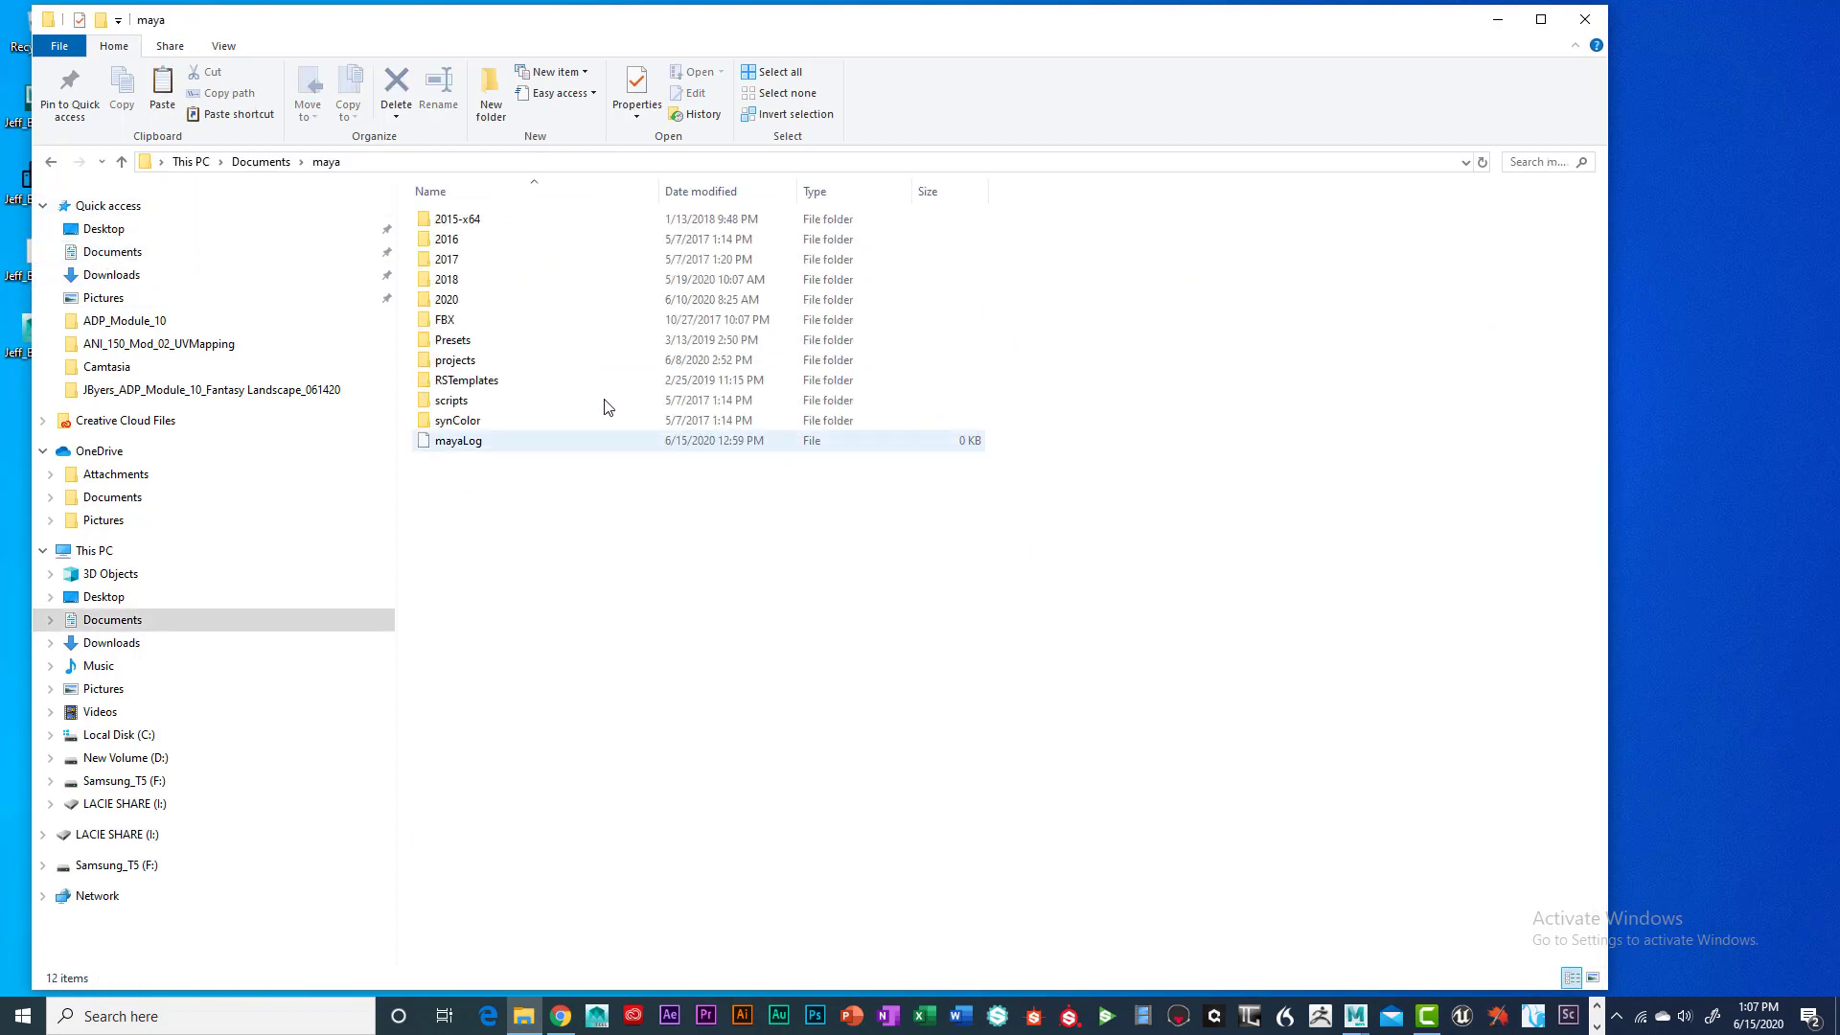
{"action": "double_click", "coordinate": [470, 362]}
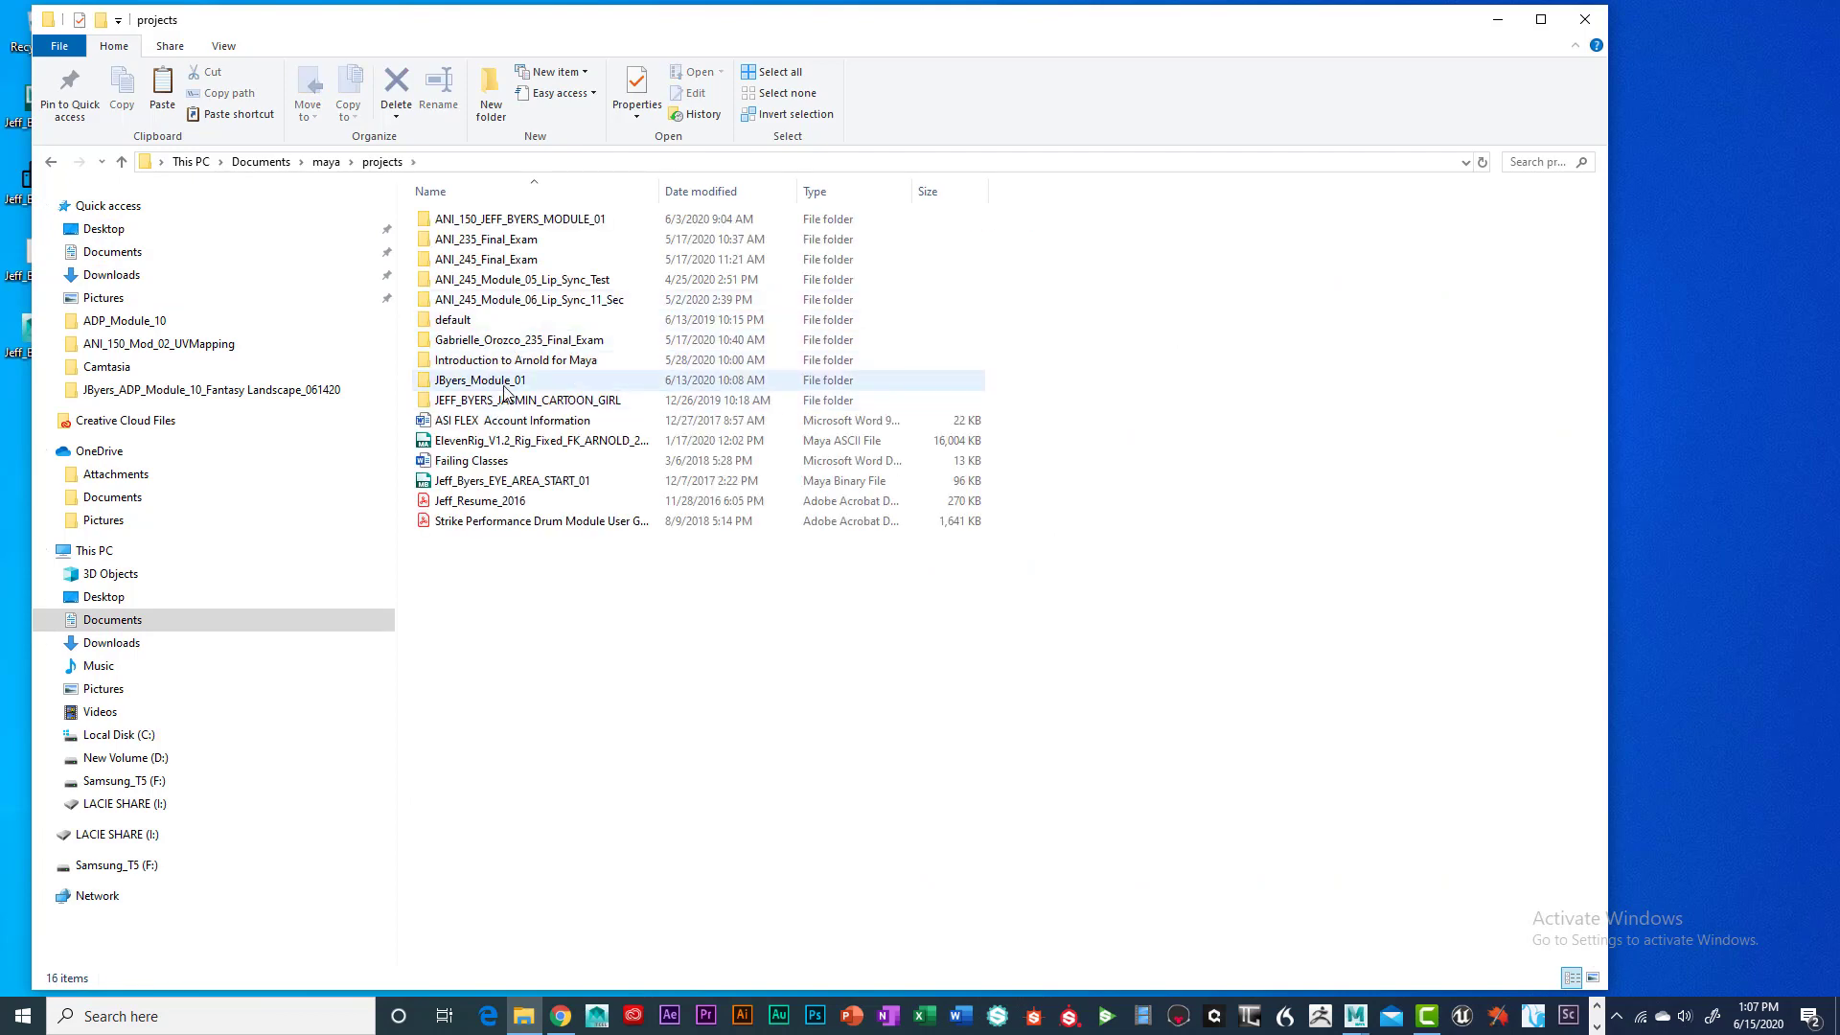
{"action": "left_click", "coordinate": [506, 381]}
{"action": "double_click", "coordinate": [506, 383]}
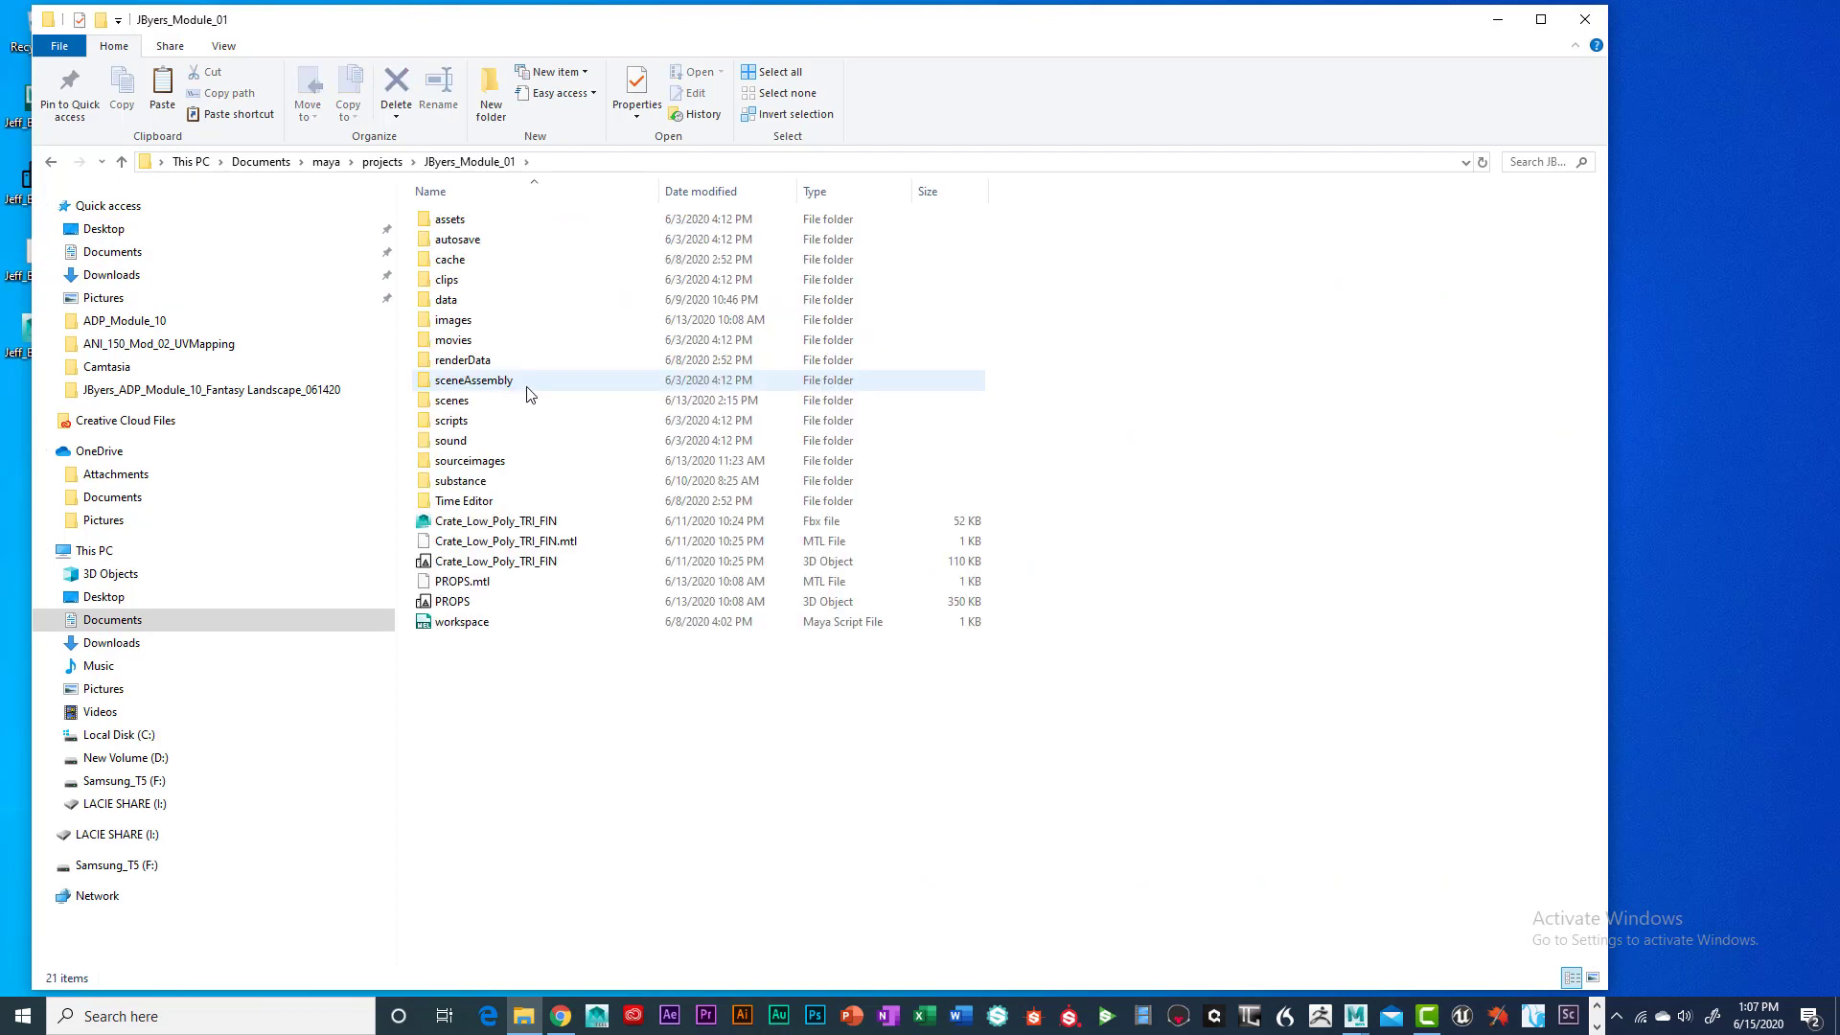
{"action": "double_click", "coordinate": [483, 461]}
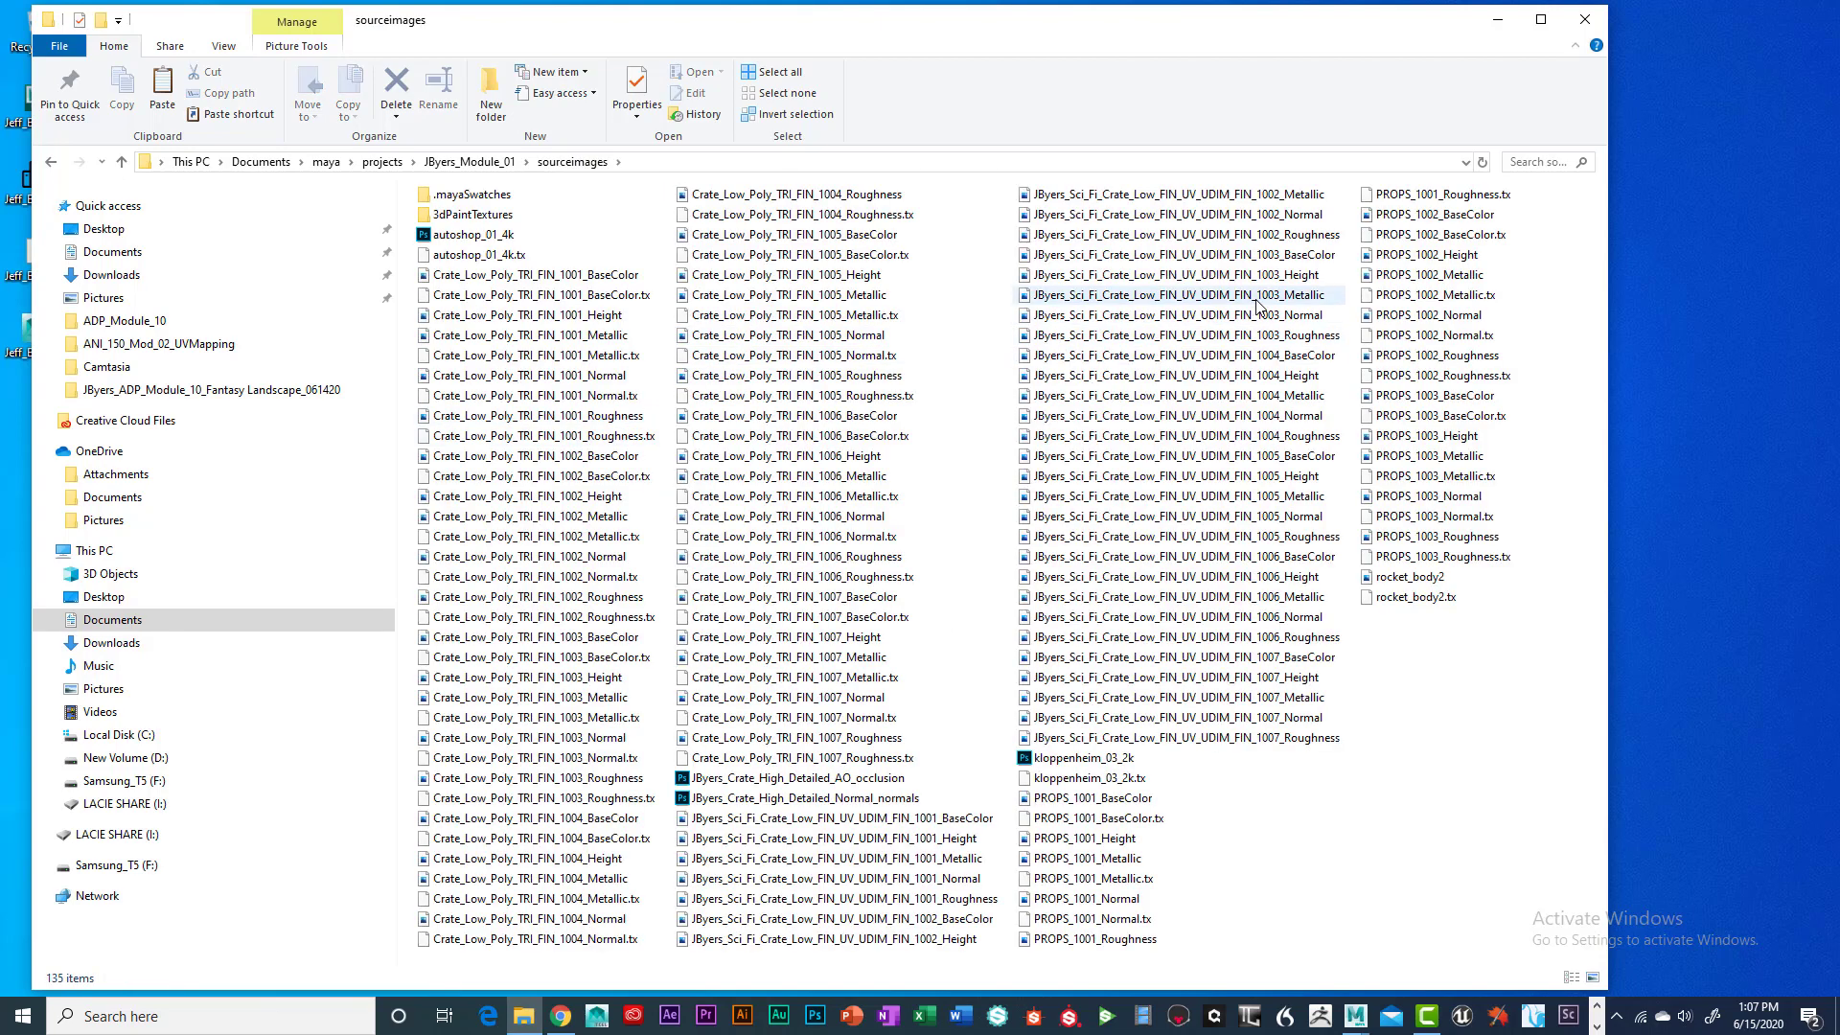
Select all PROPS texture files except the 1001, 1002 and 1003 Height maps
{"action": "left_click", "coordinate": [1119, 799]}
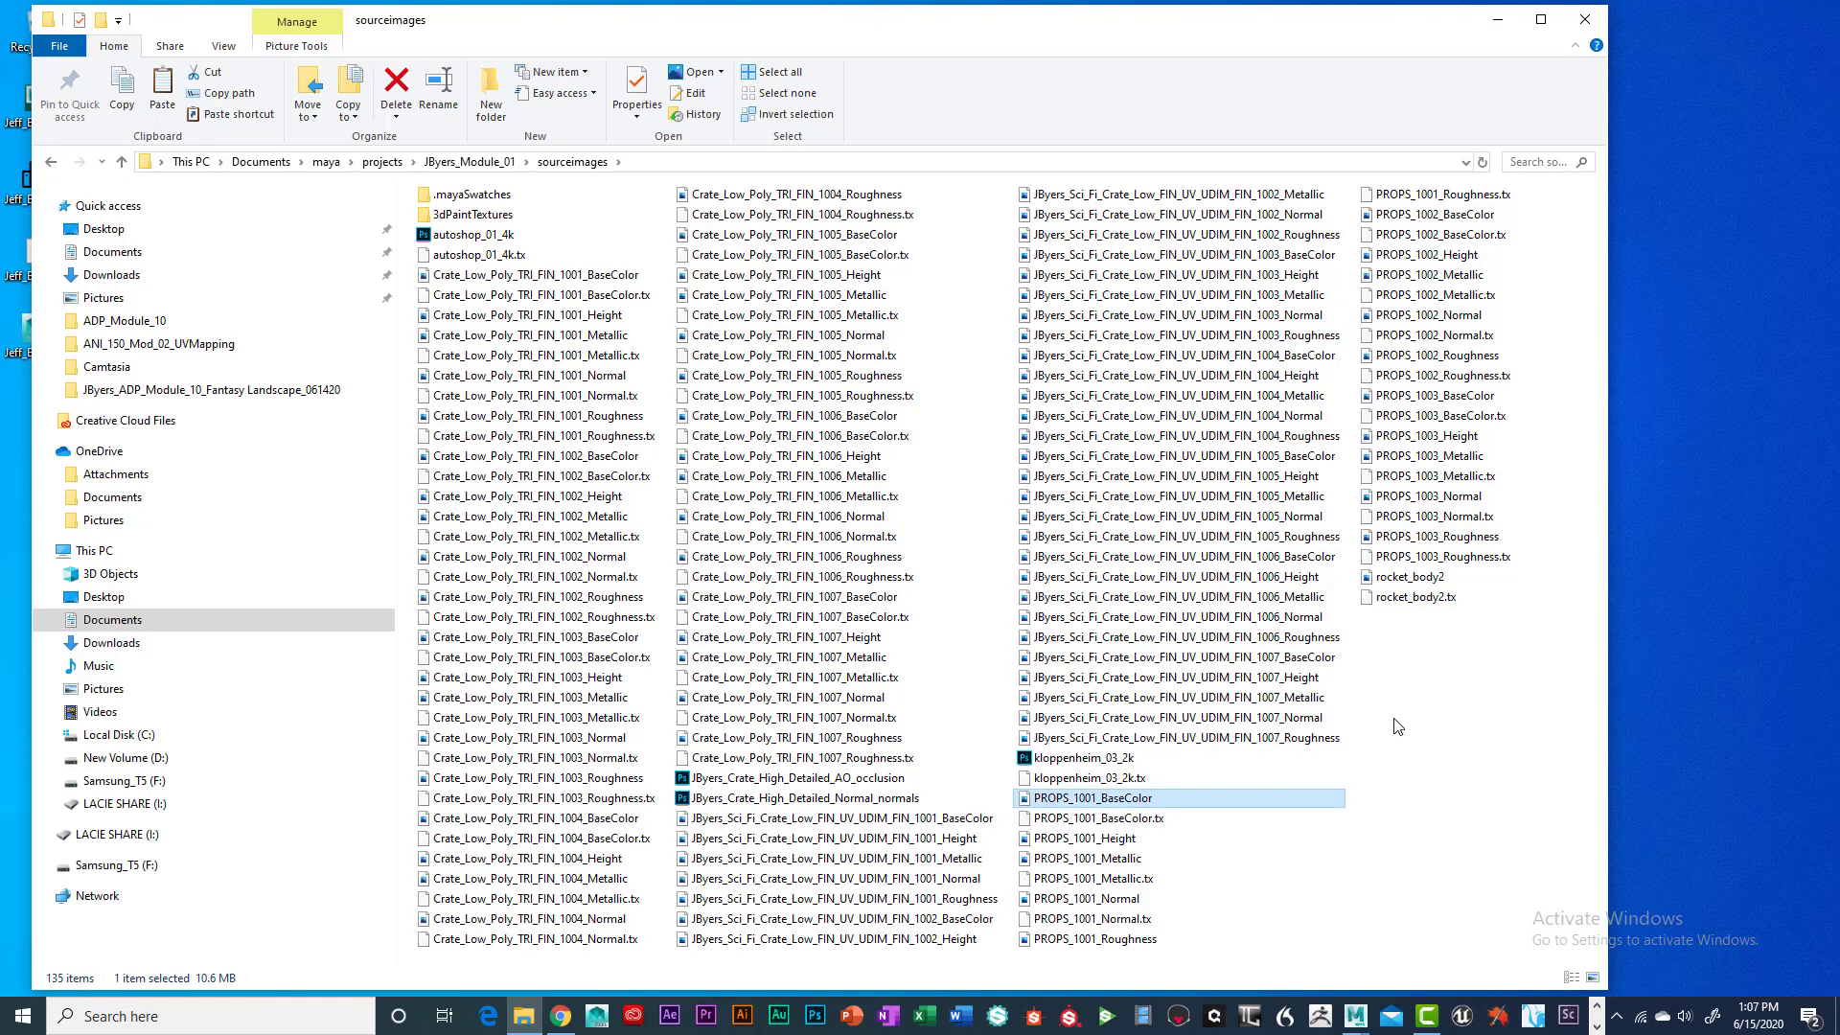
{"action": "left_click", "coordinate": [1429, 560], "text": "shift"}
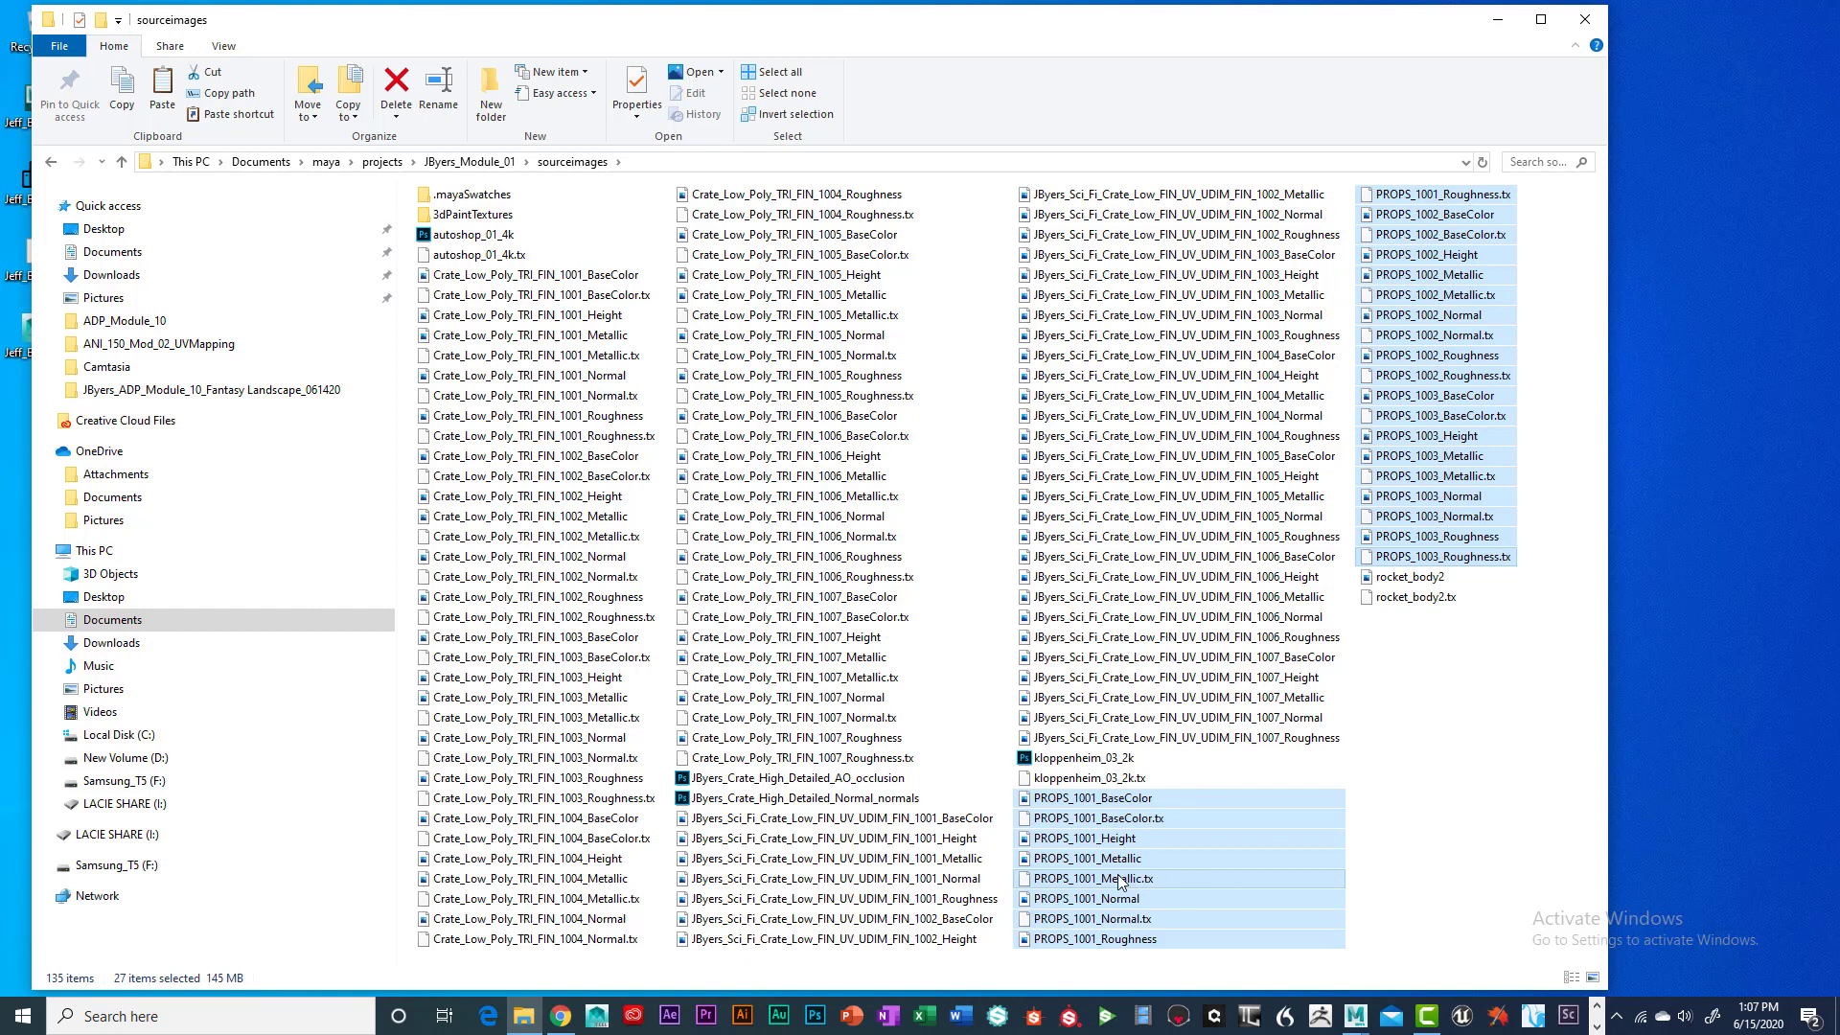
{"action": "left_click", "coordinate": [1154, 837], "text": "ctrl"}
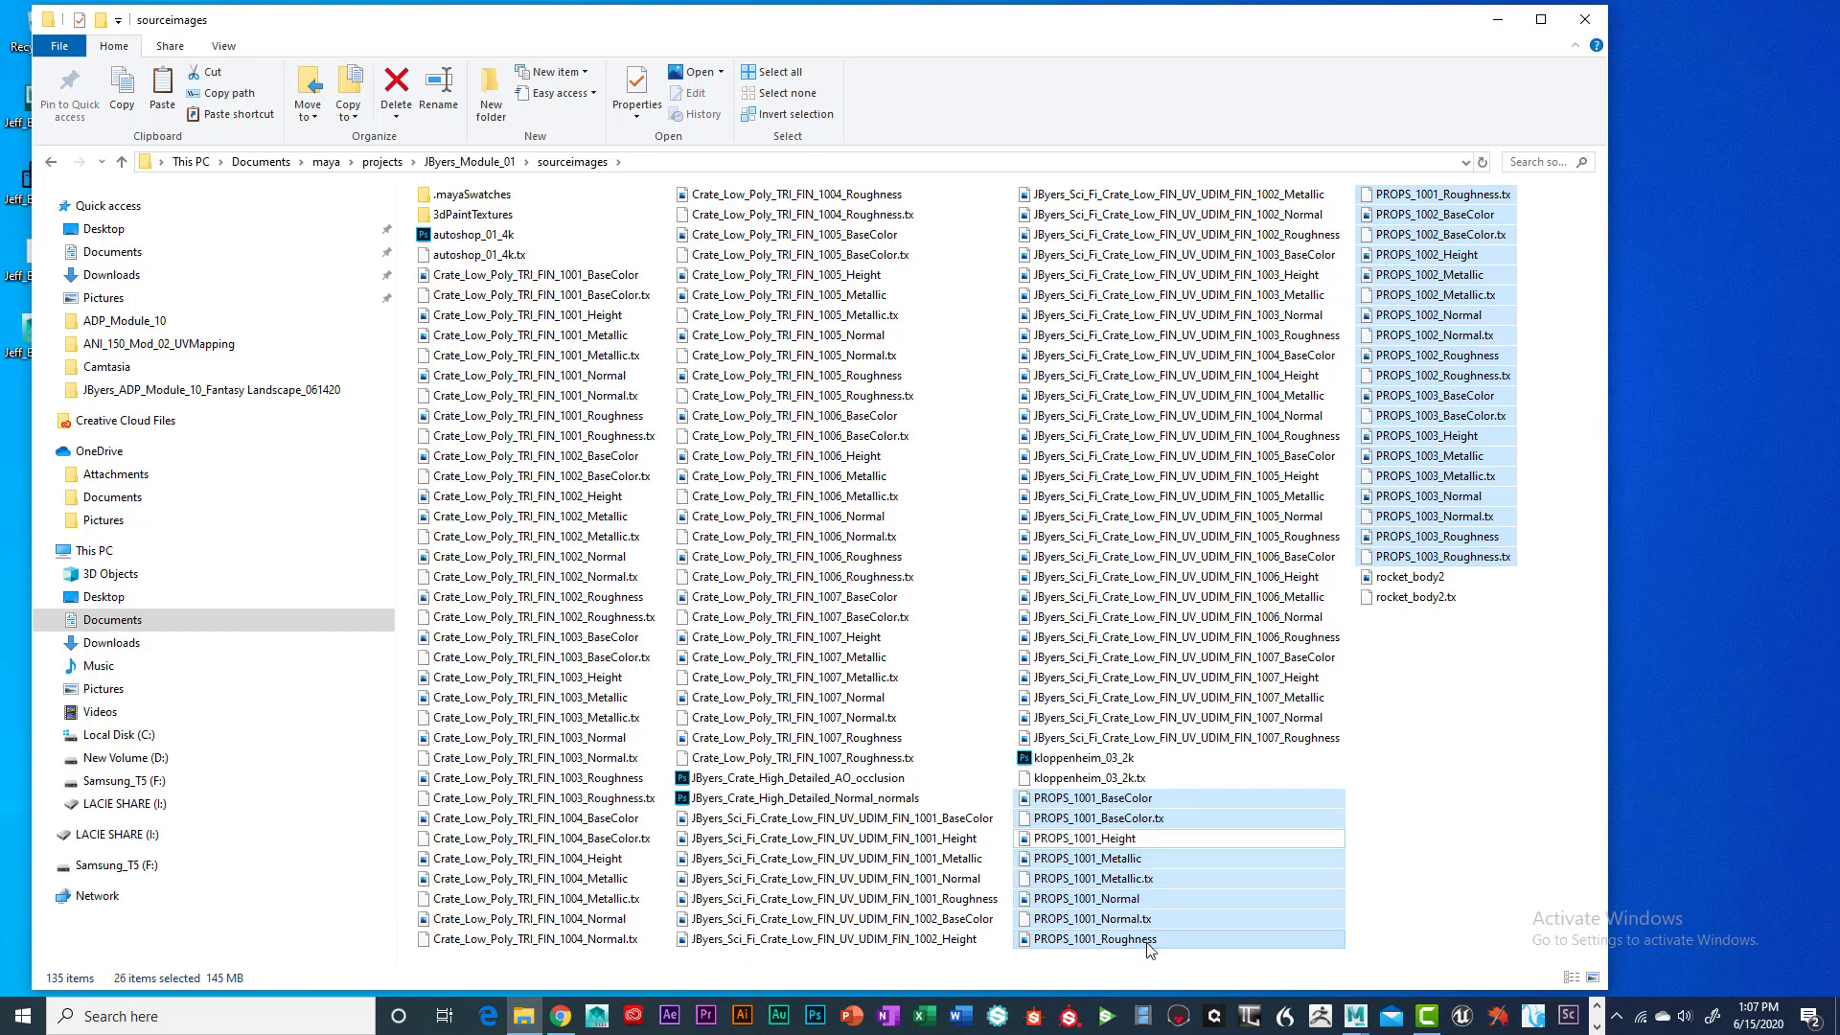
{"action": "left_click", "coordinate": [1466, 255], "text": "ctrl"}
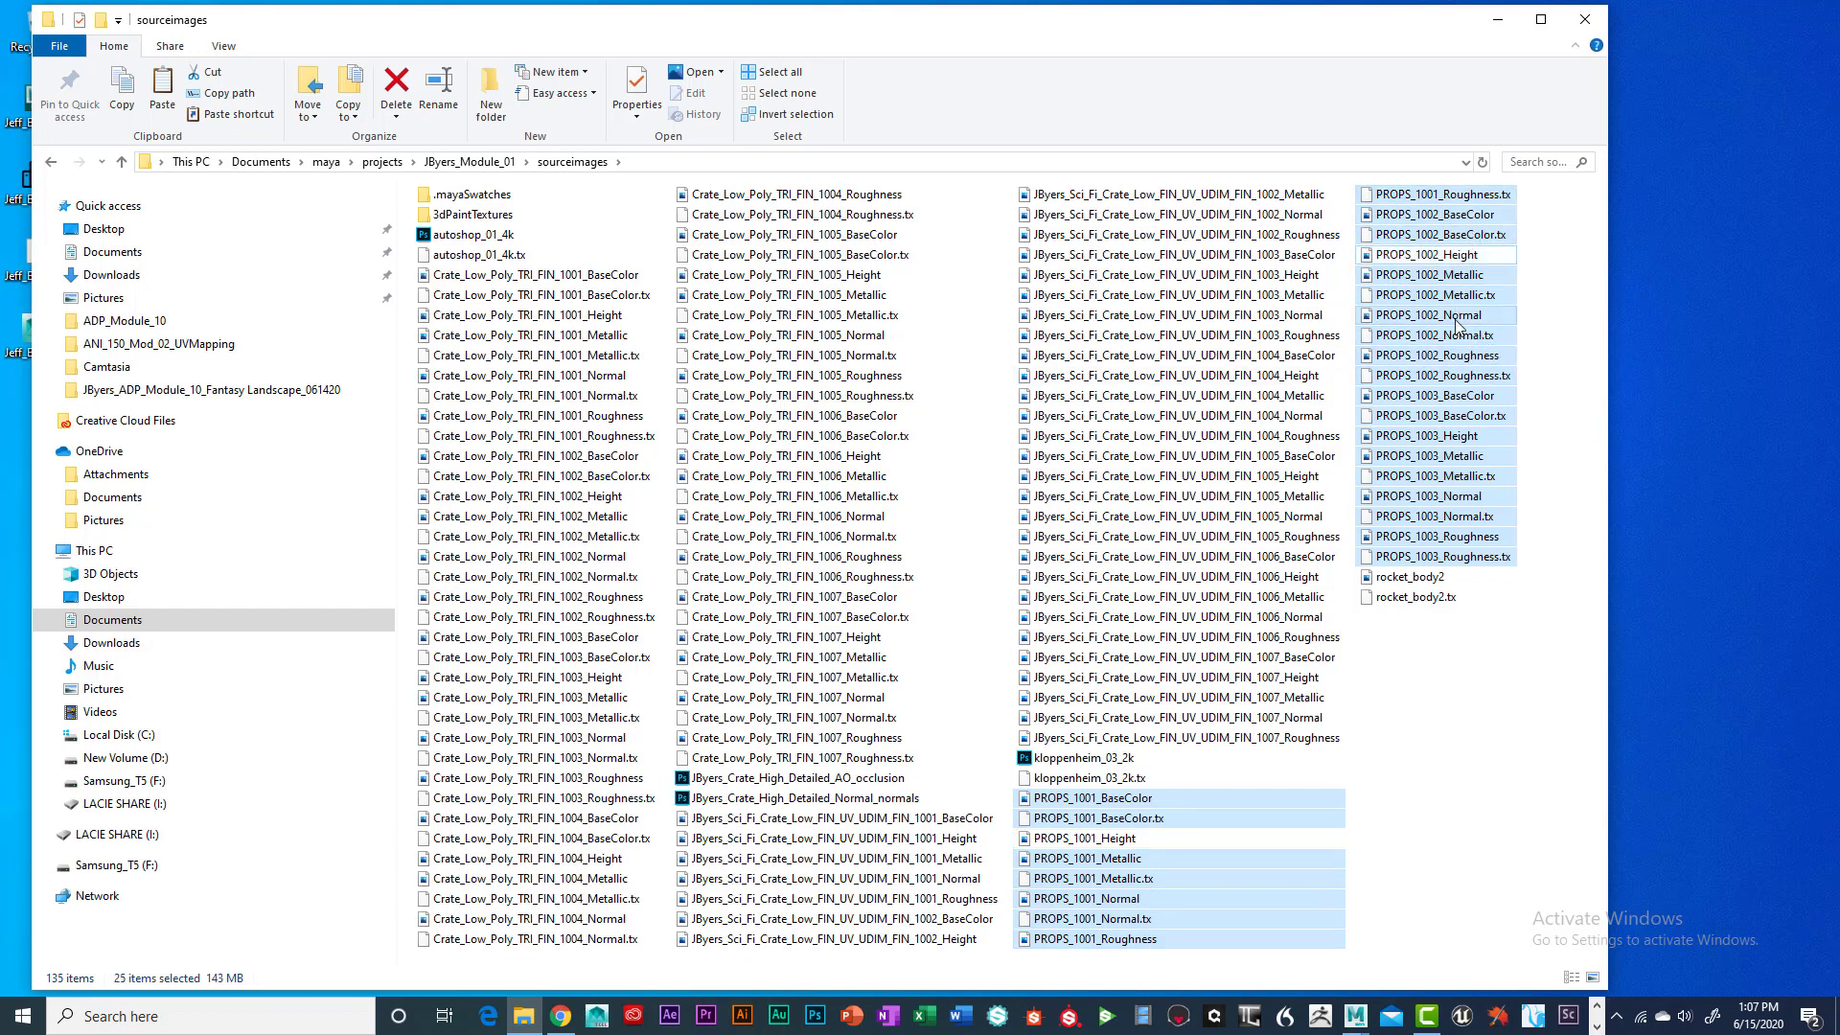
{"action": "left_click", "coordinate": [1472, 436], "text": "ctrl"}
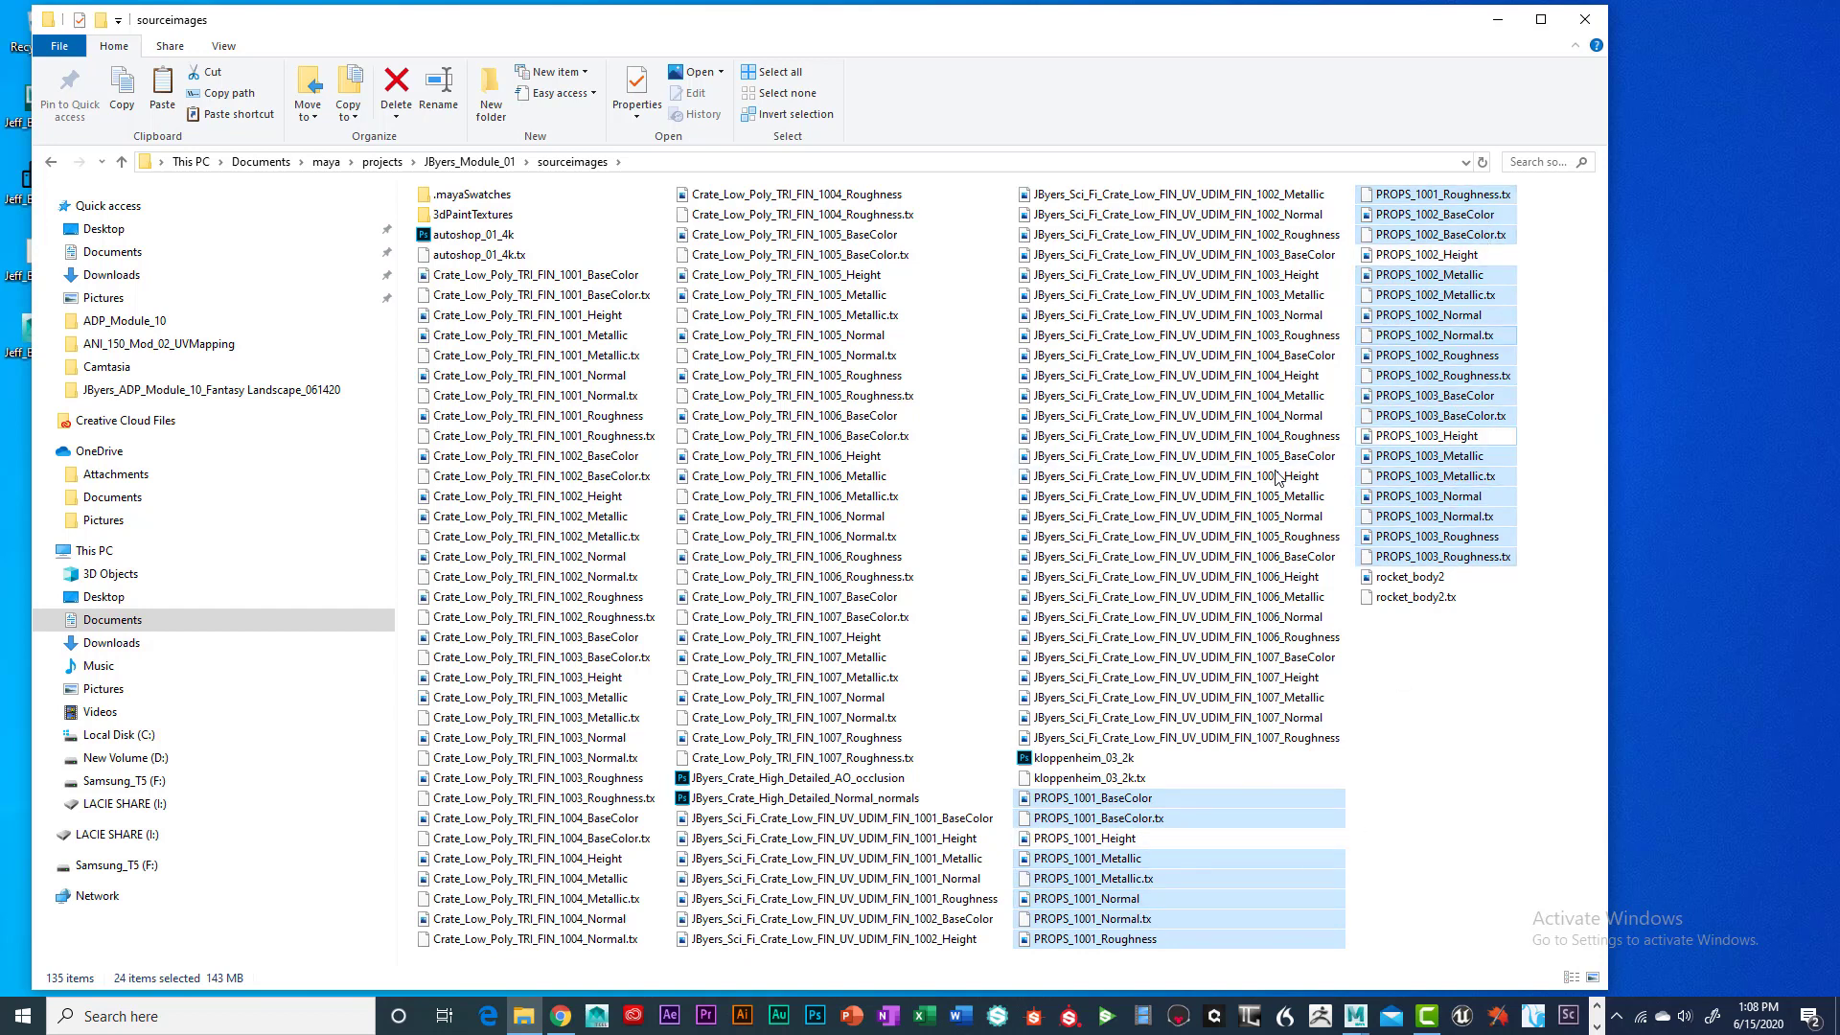
Copy the 24 selected PROPS files and go to the Desktop folder
{"action": "right_click", "coordinate": [1202, 911]}
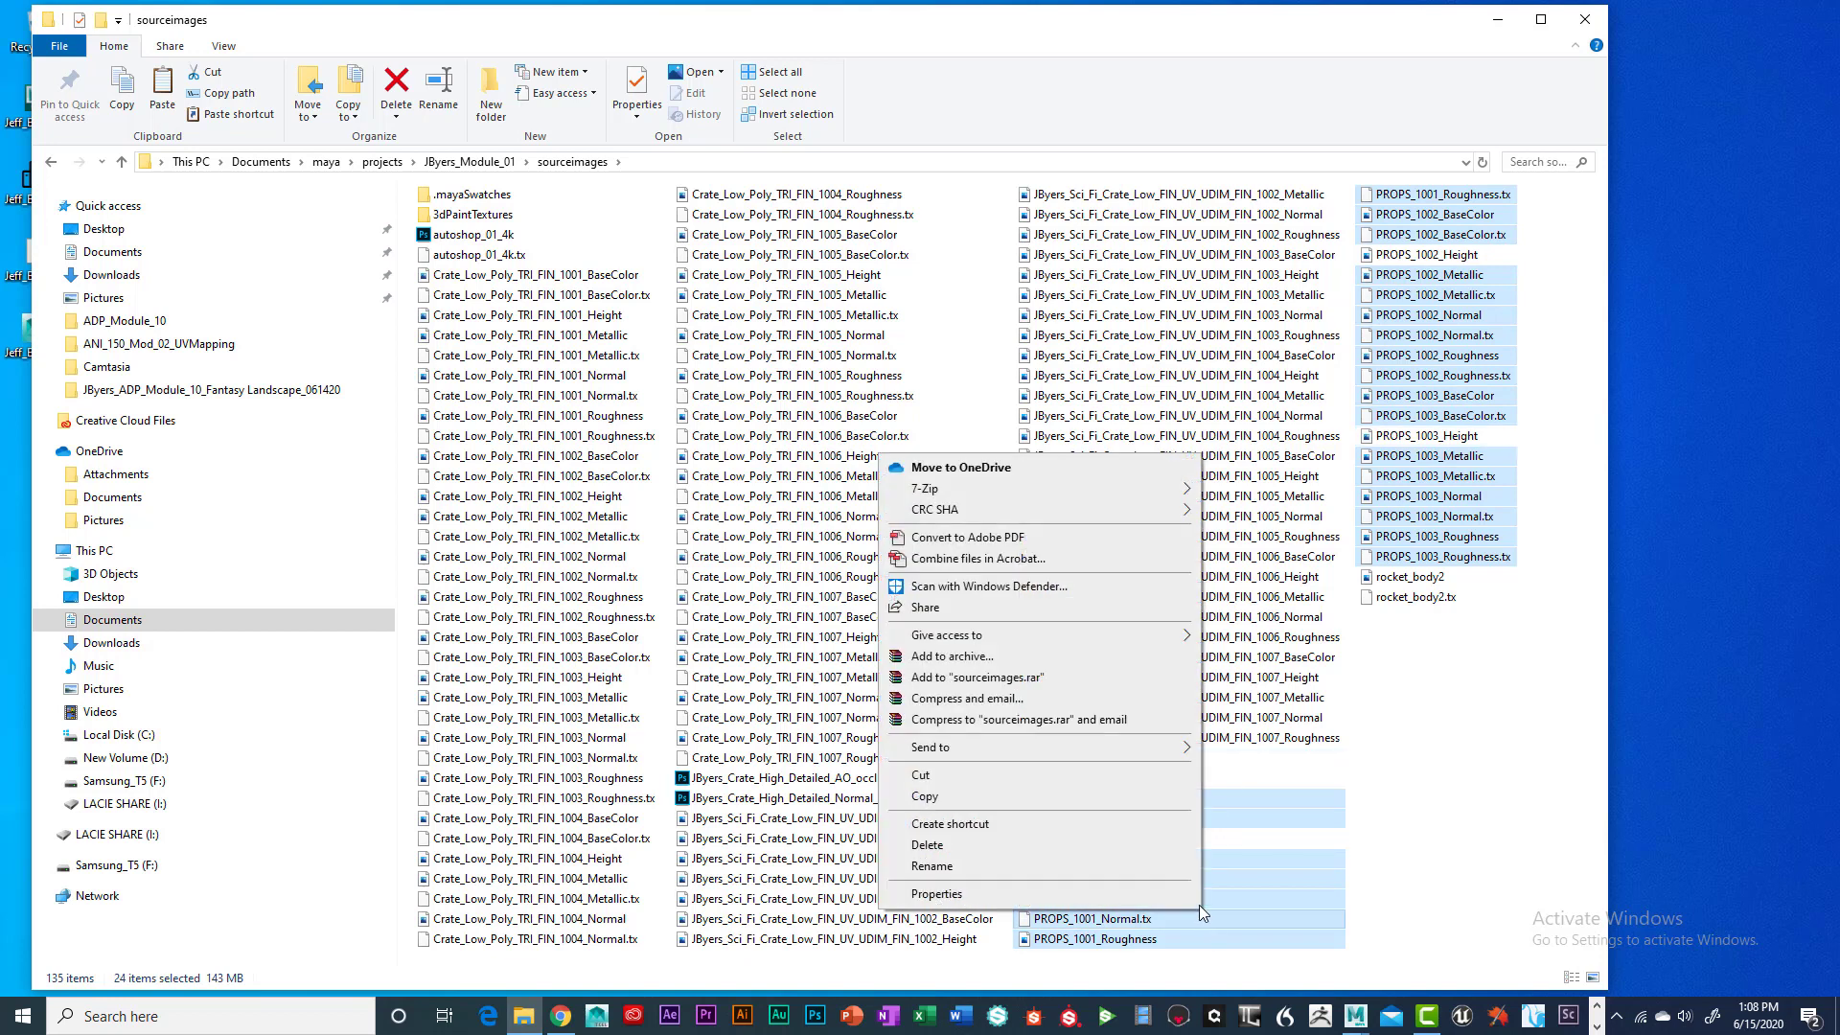
{"action": "left_click", "coordinate": [924, 797]}
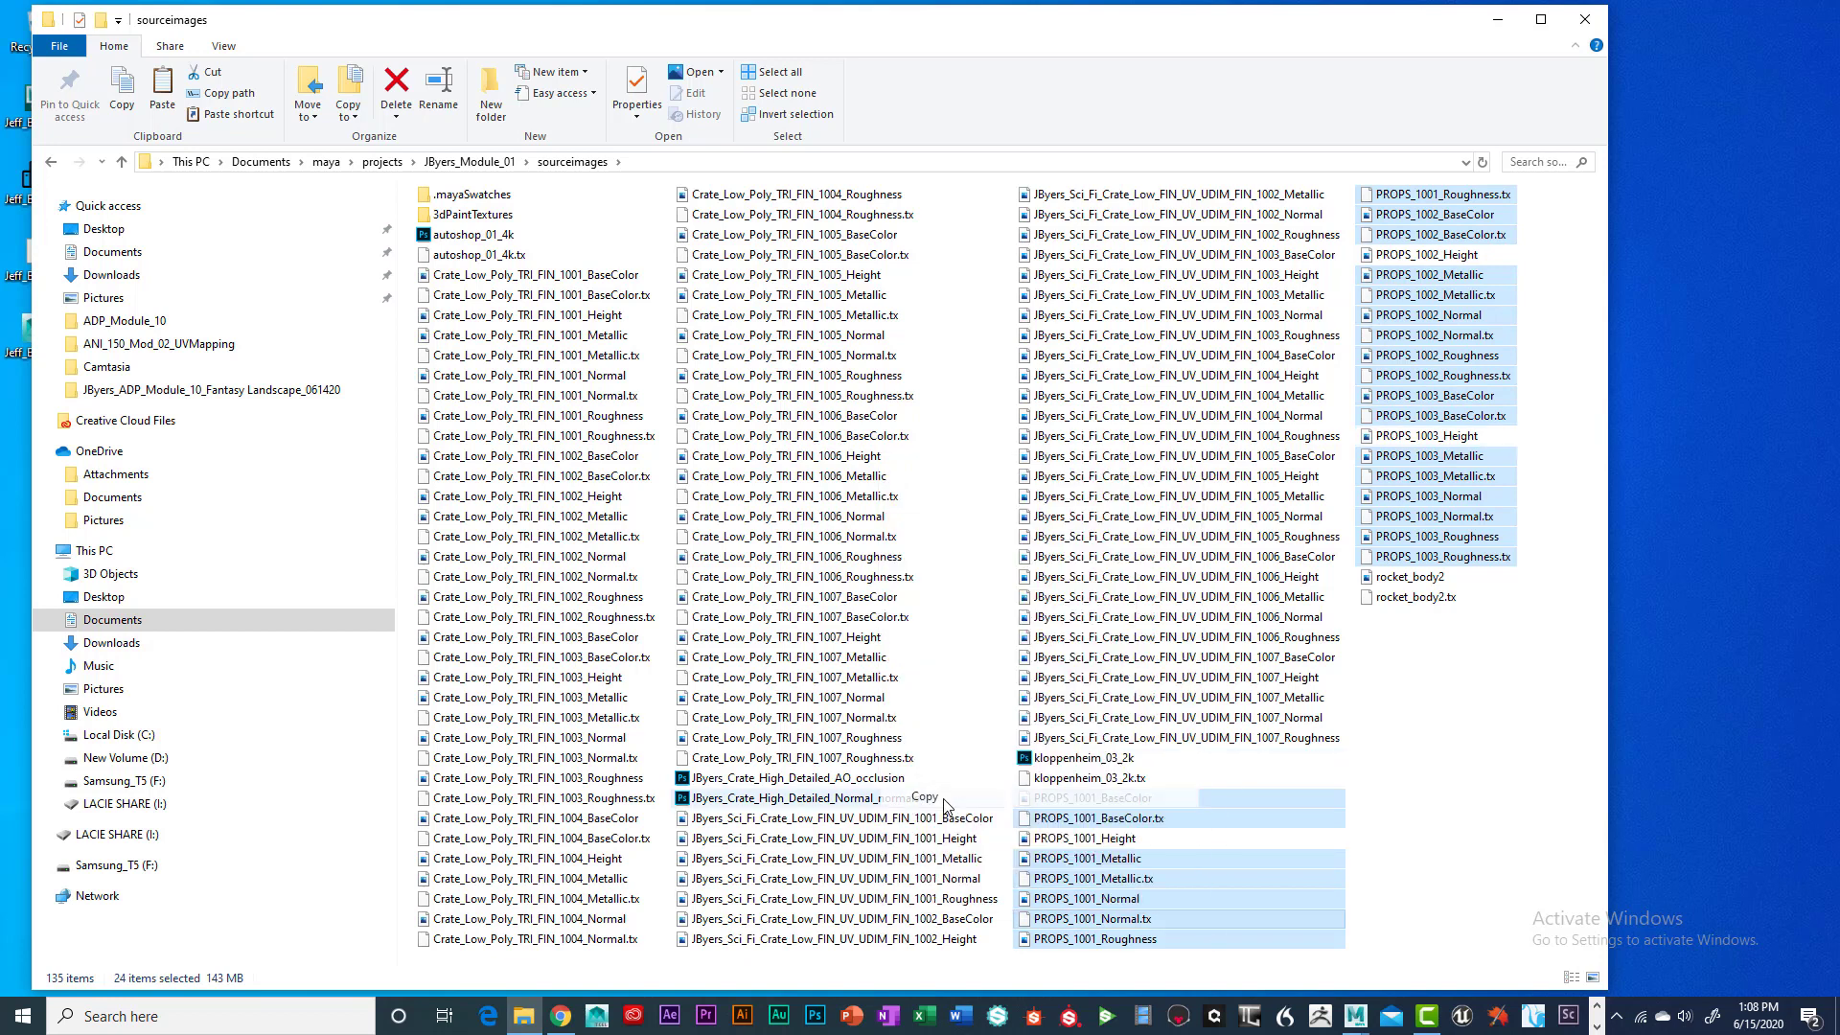
{"action": "left_click", "coordinate": [115, 252]}
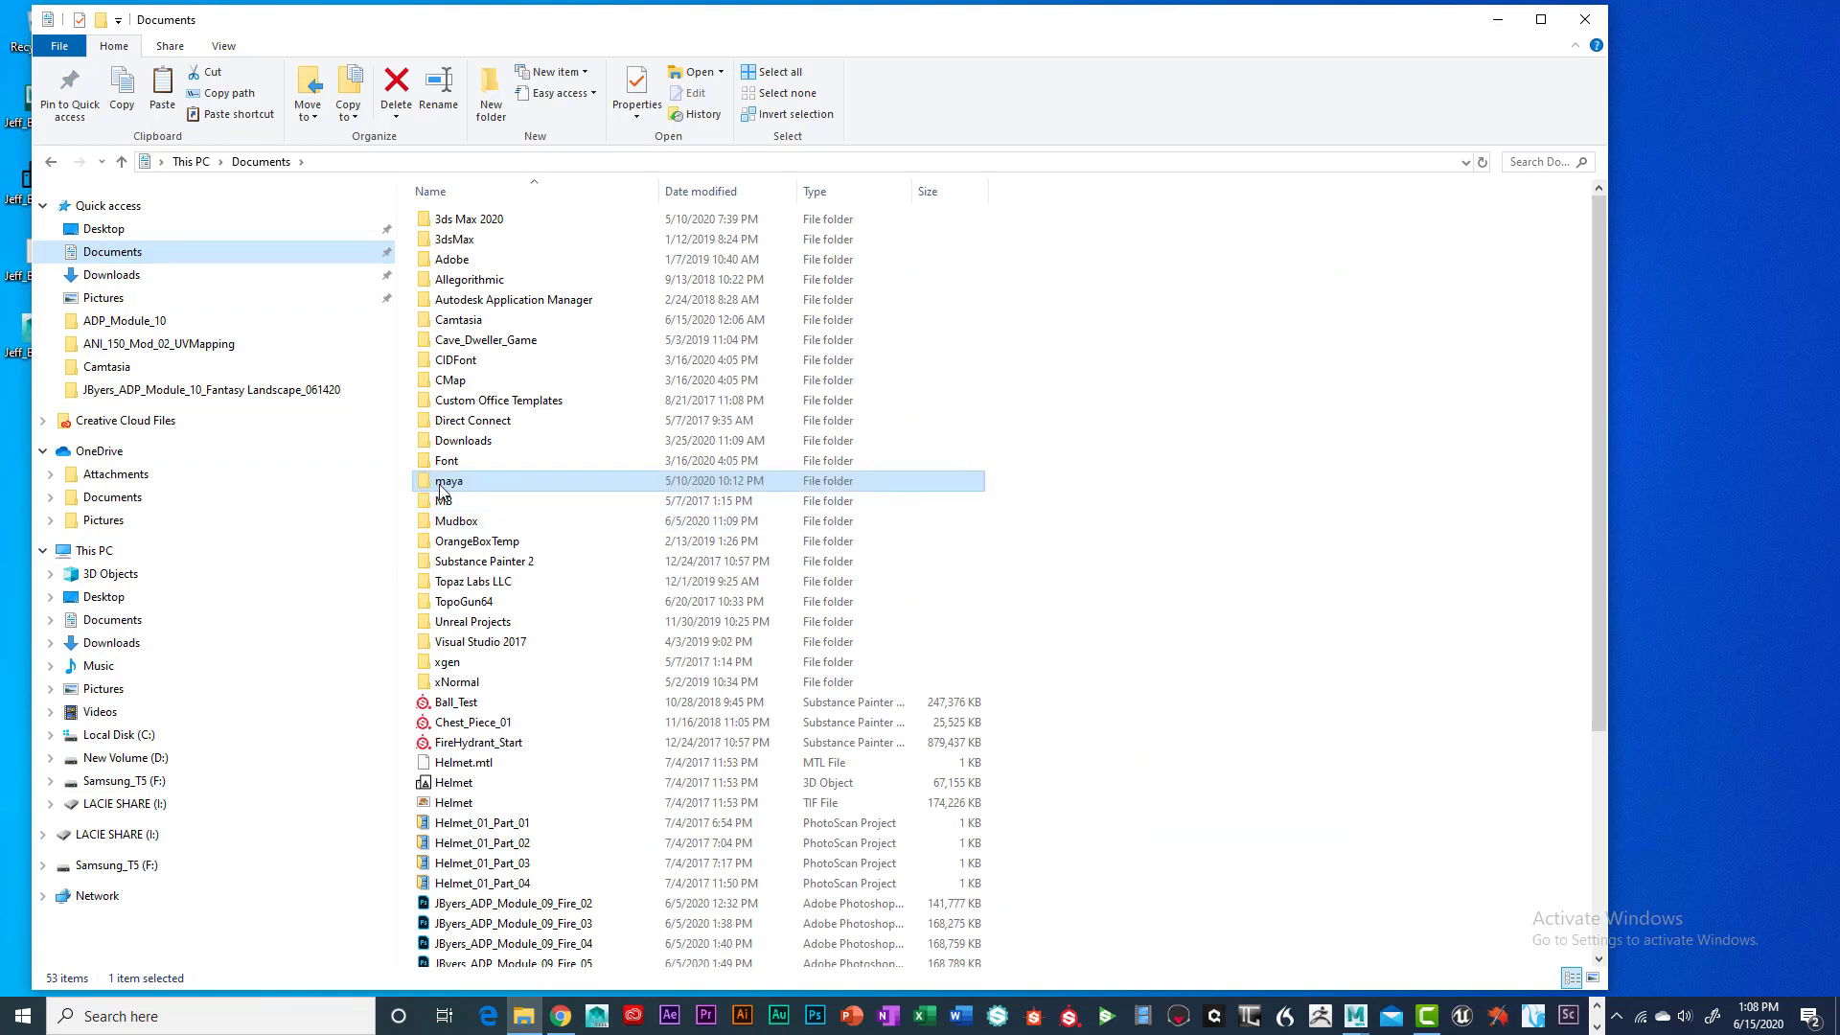
{"action": "left_click", "coordinate": [106, 229]}
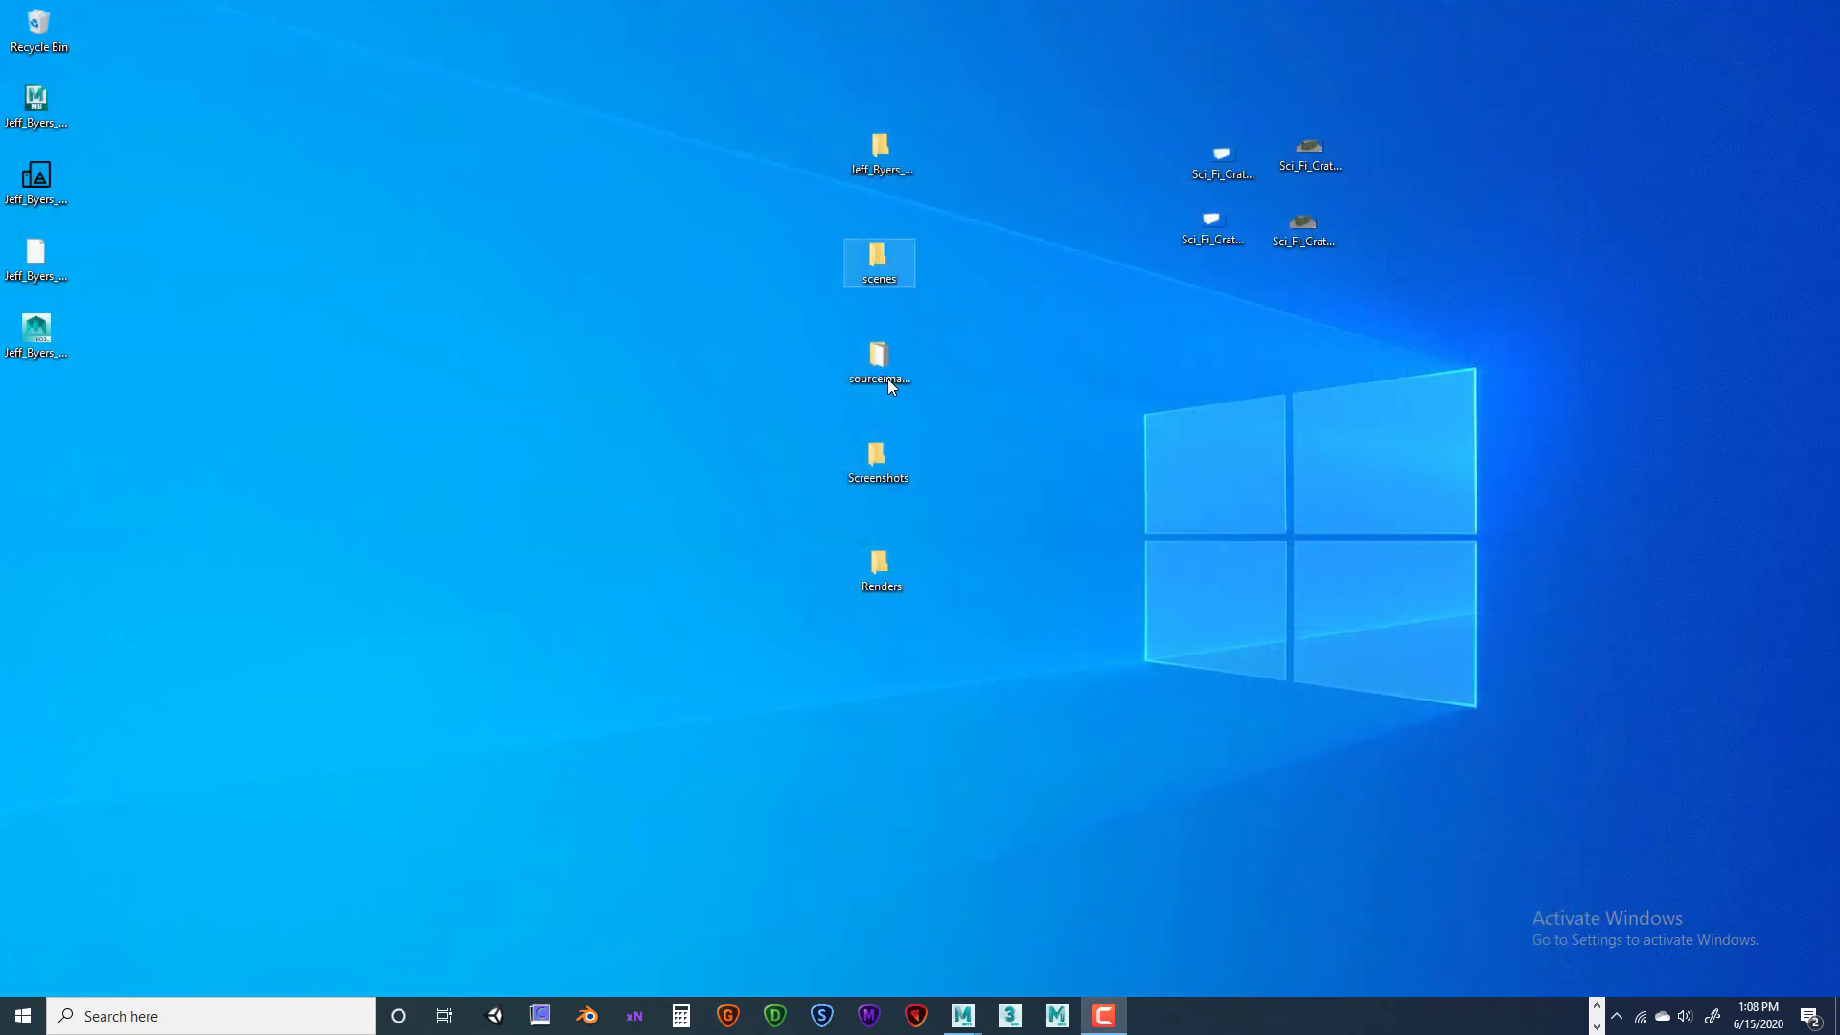
Paste the 24 PROPS textures into the Desktop sourceimages folder, now 52 items, then go up to Desktop
{"action": "double_click", "coordinate": [888, 378]}
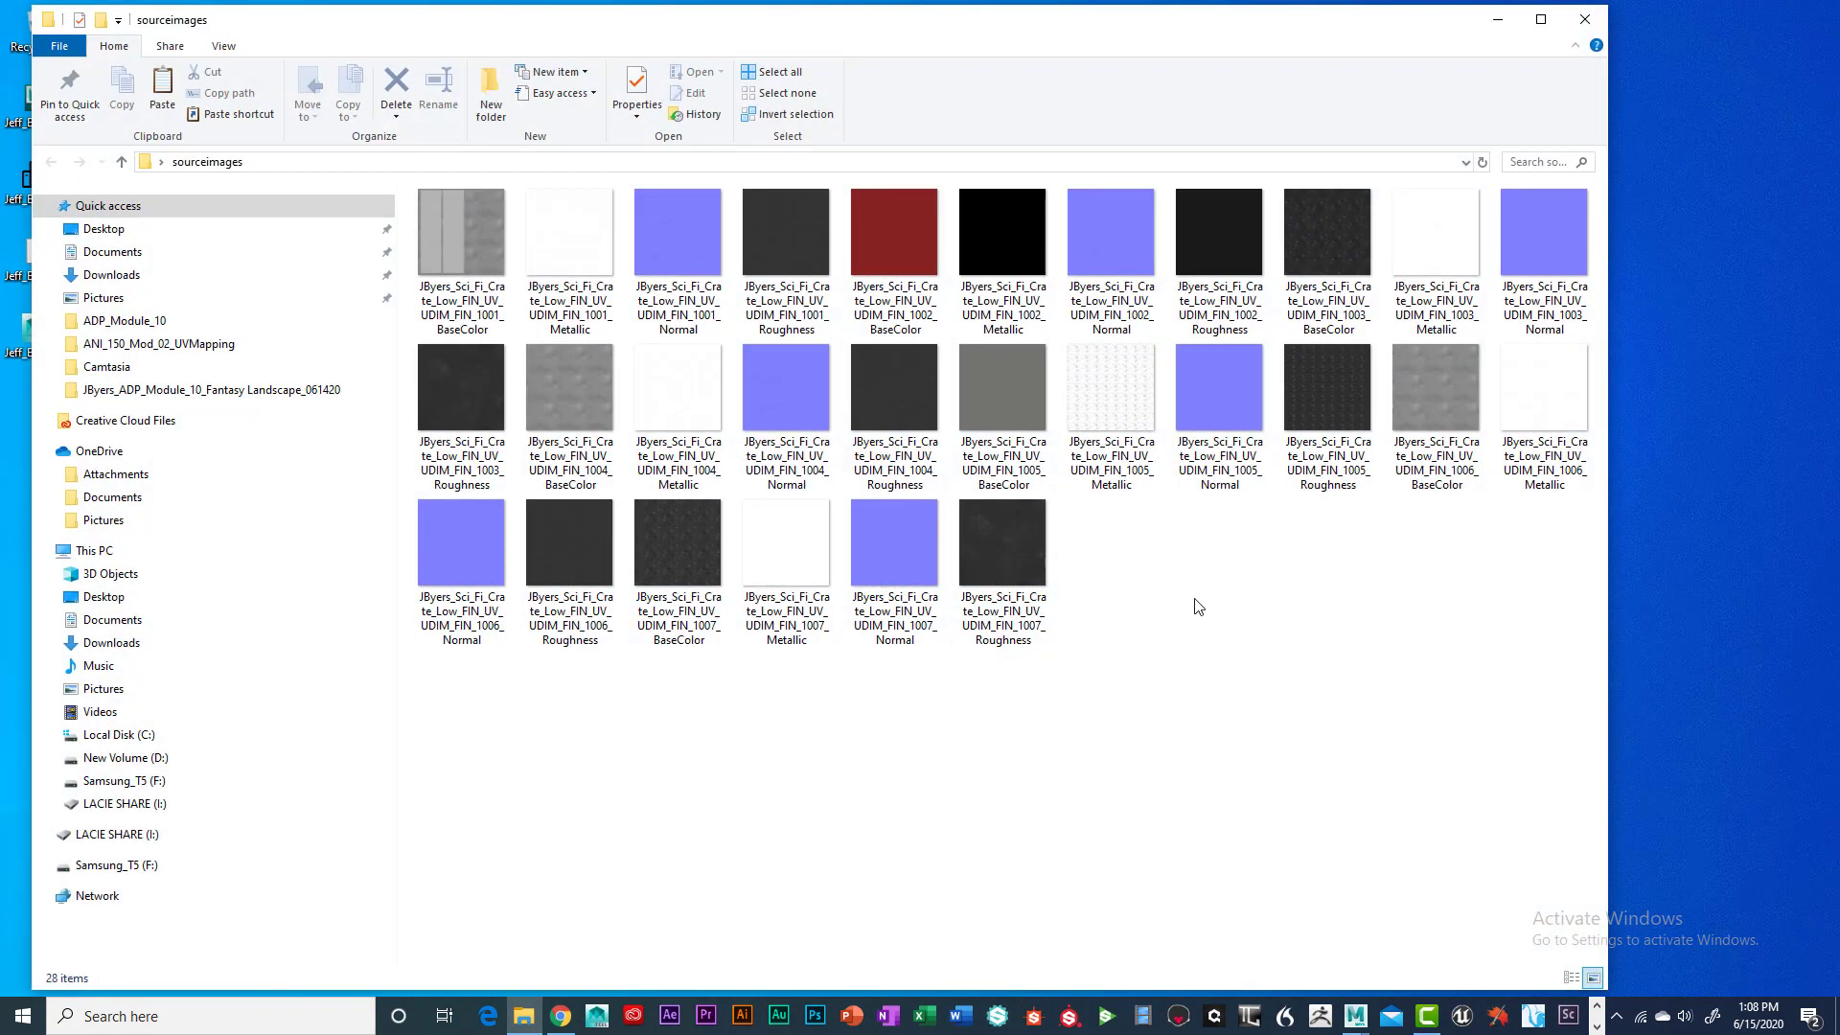
{"action": "right_click", "coordinate": [1197, 606]}
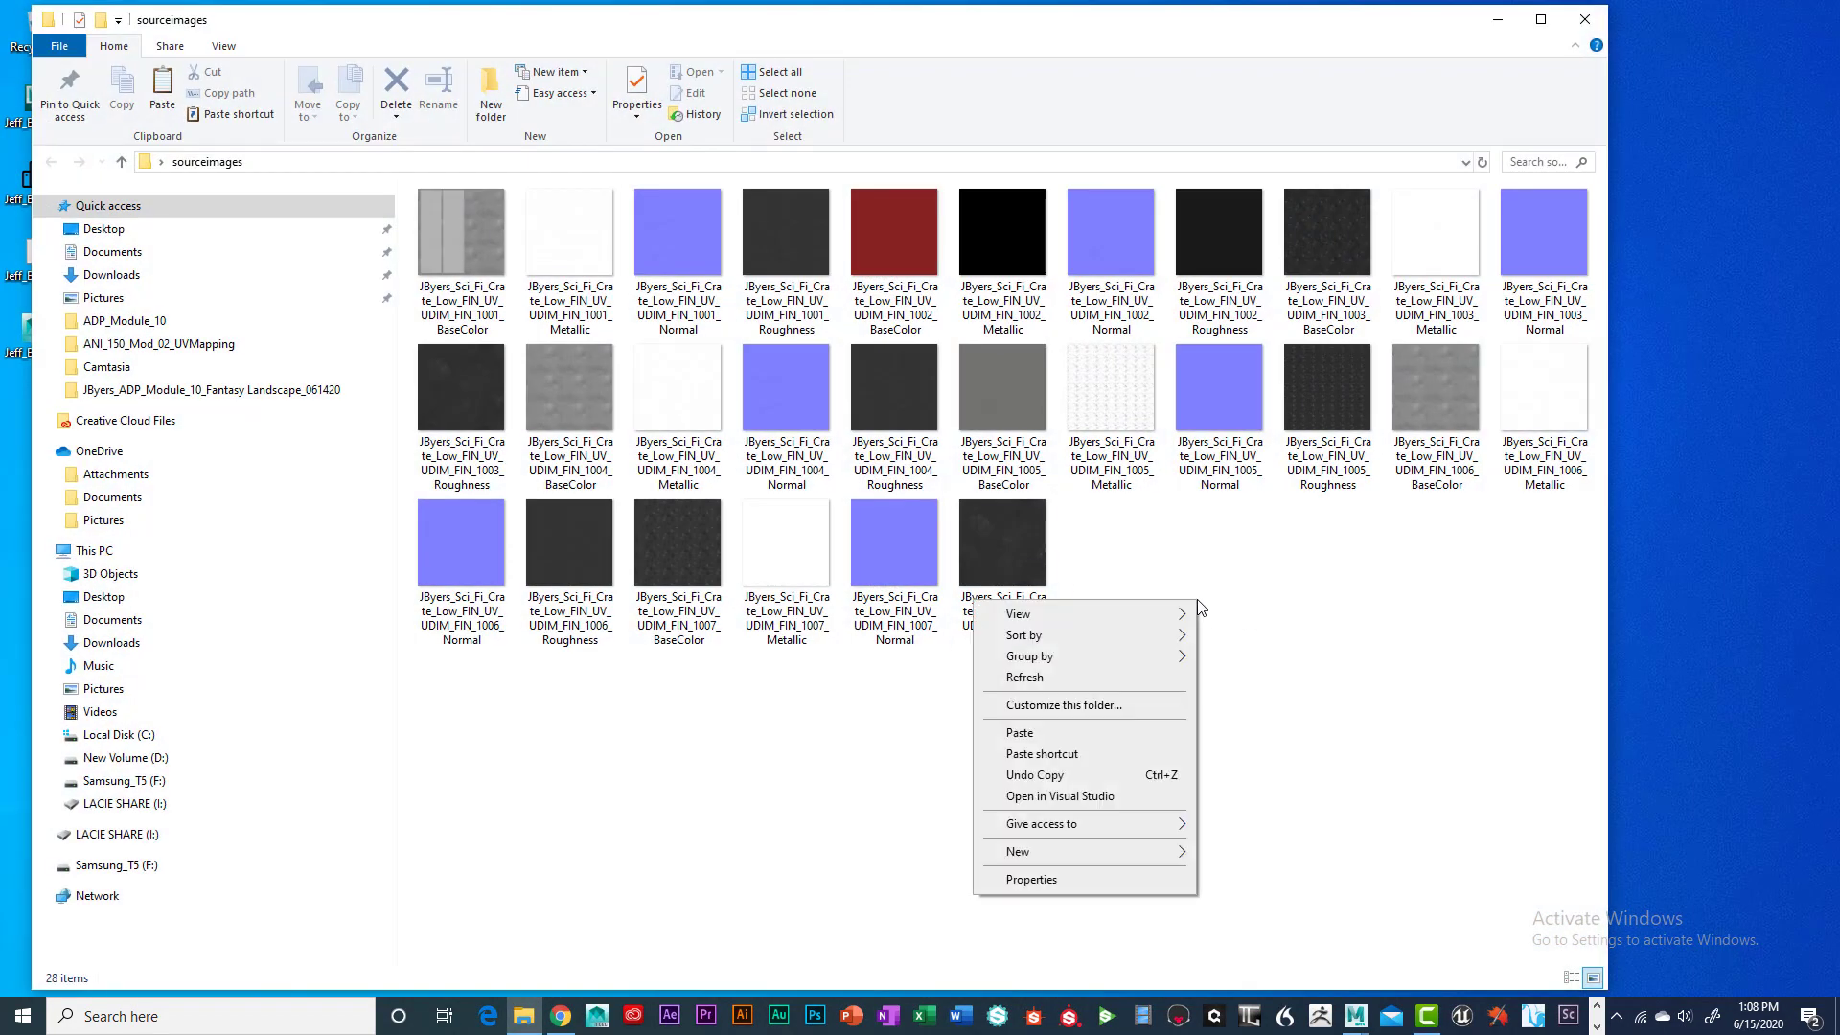
{"action": "left_click", "coordinate": [1265, 681]}
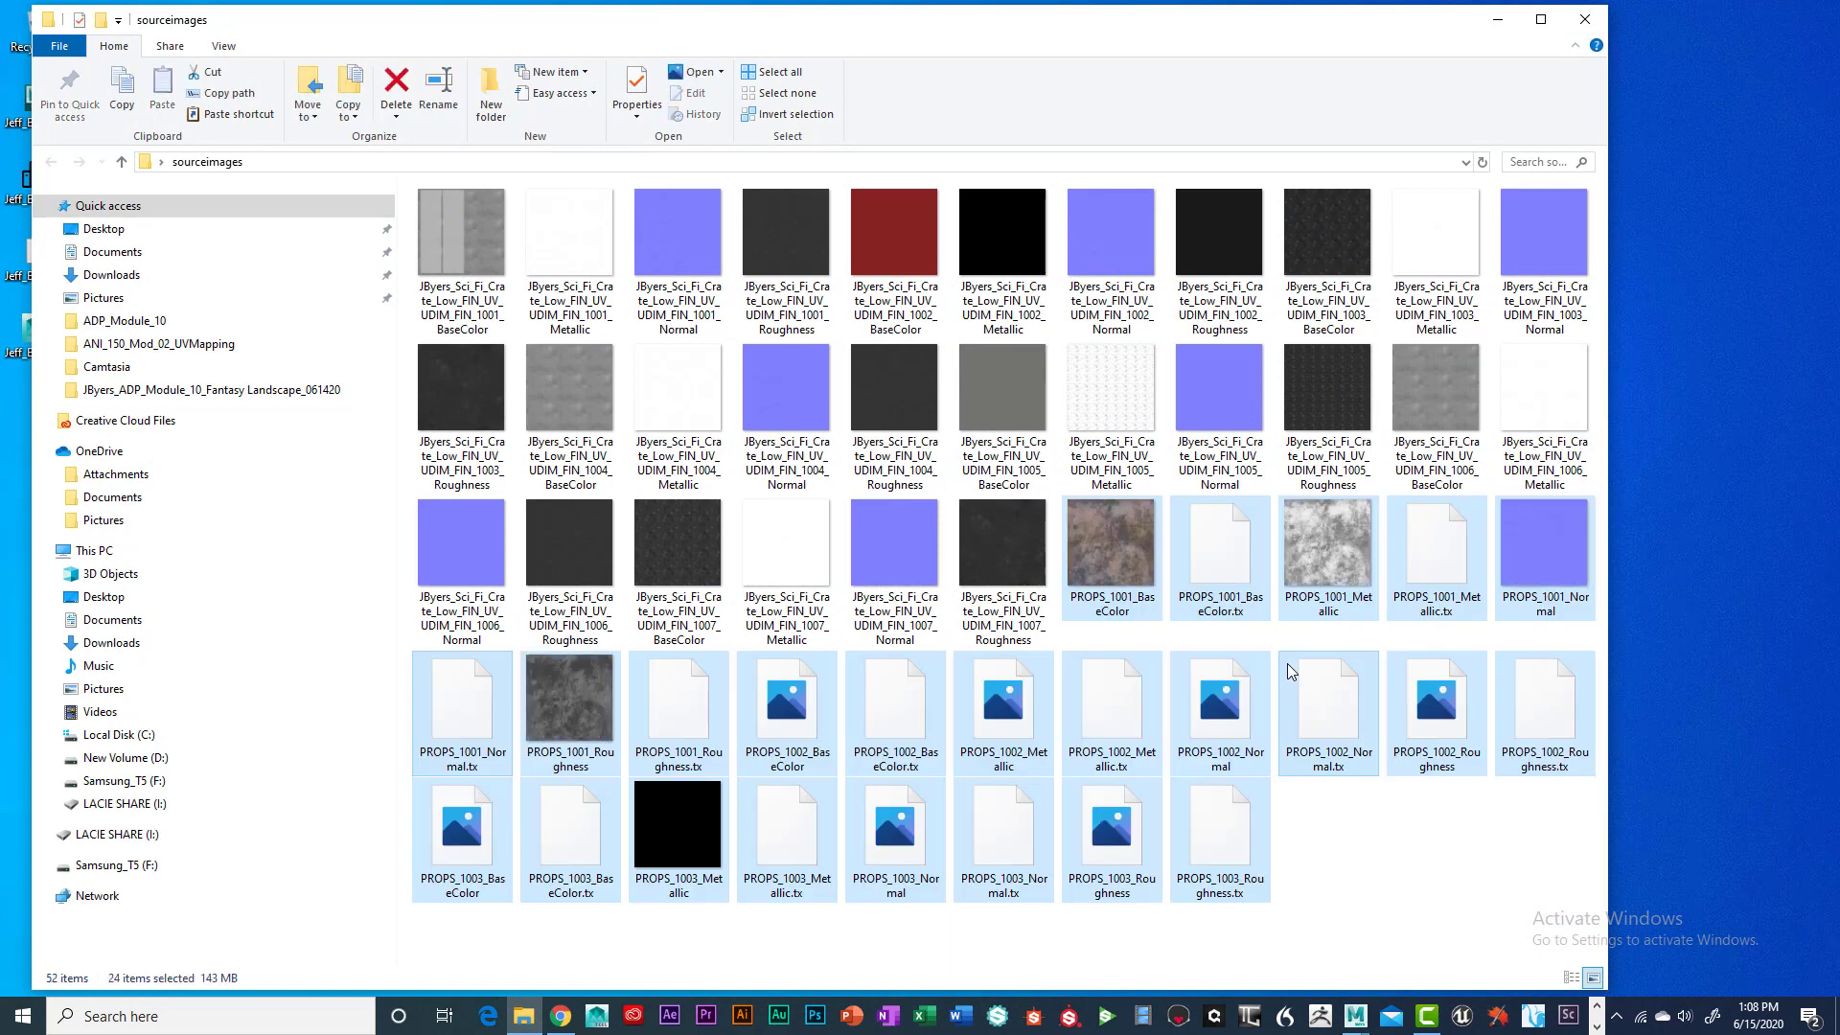
{"action": "left_click", "coordinate": [1402, 854]}
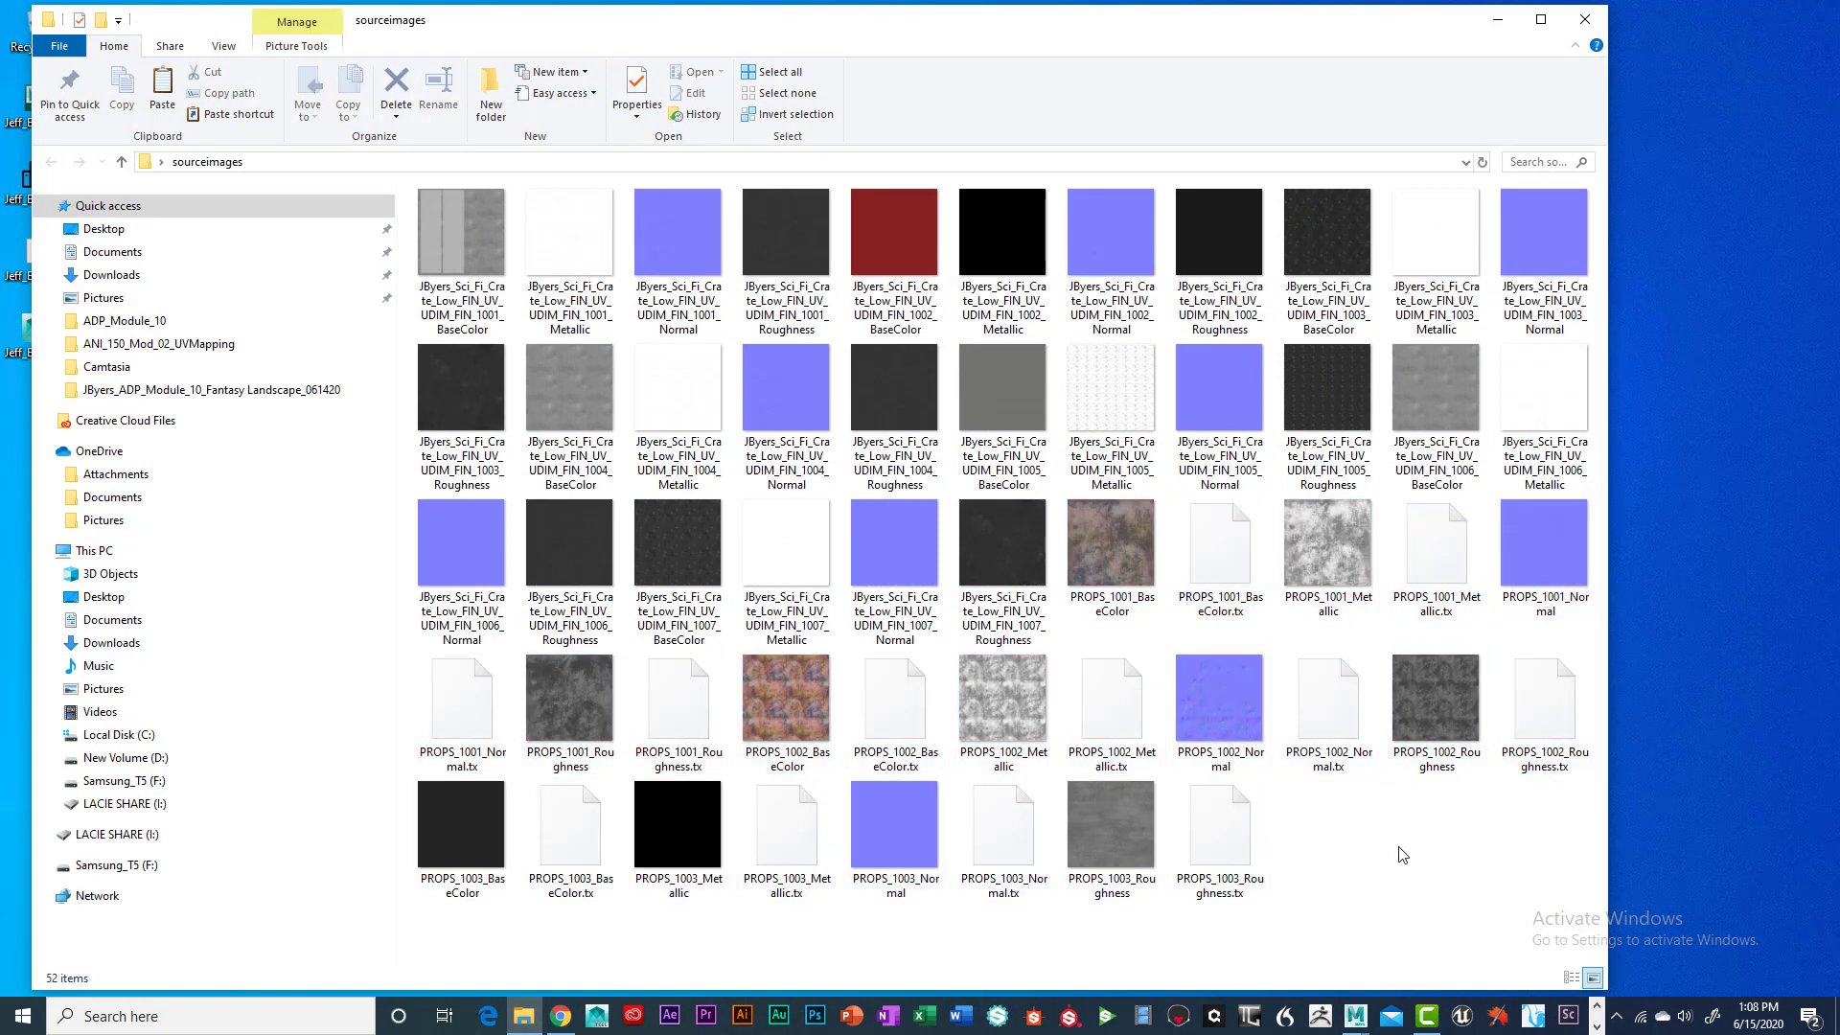
{"action": "left_click", "coordinate": [120, 162]}
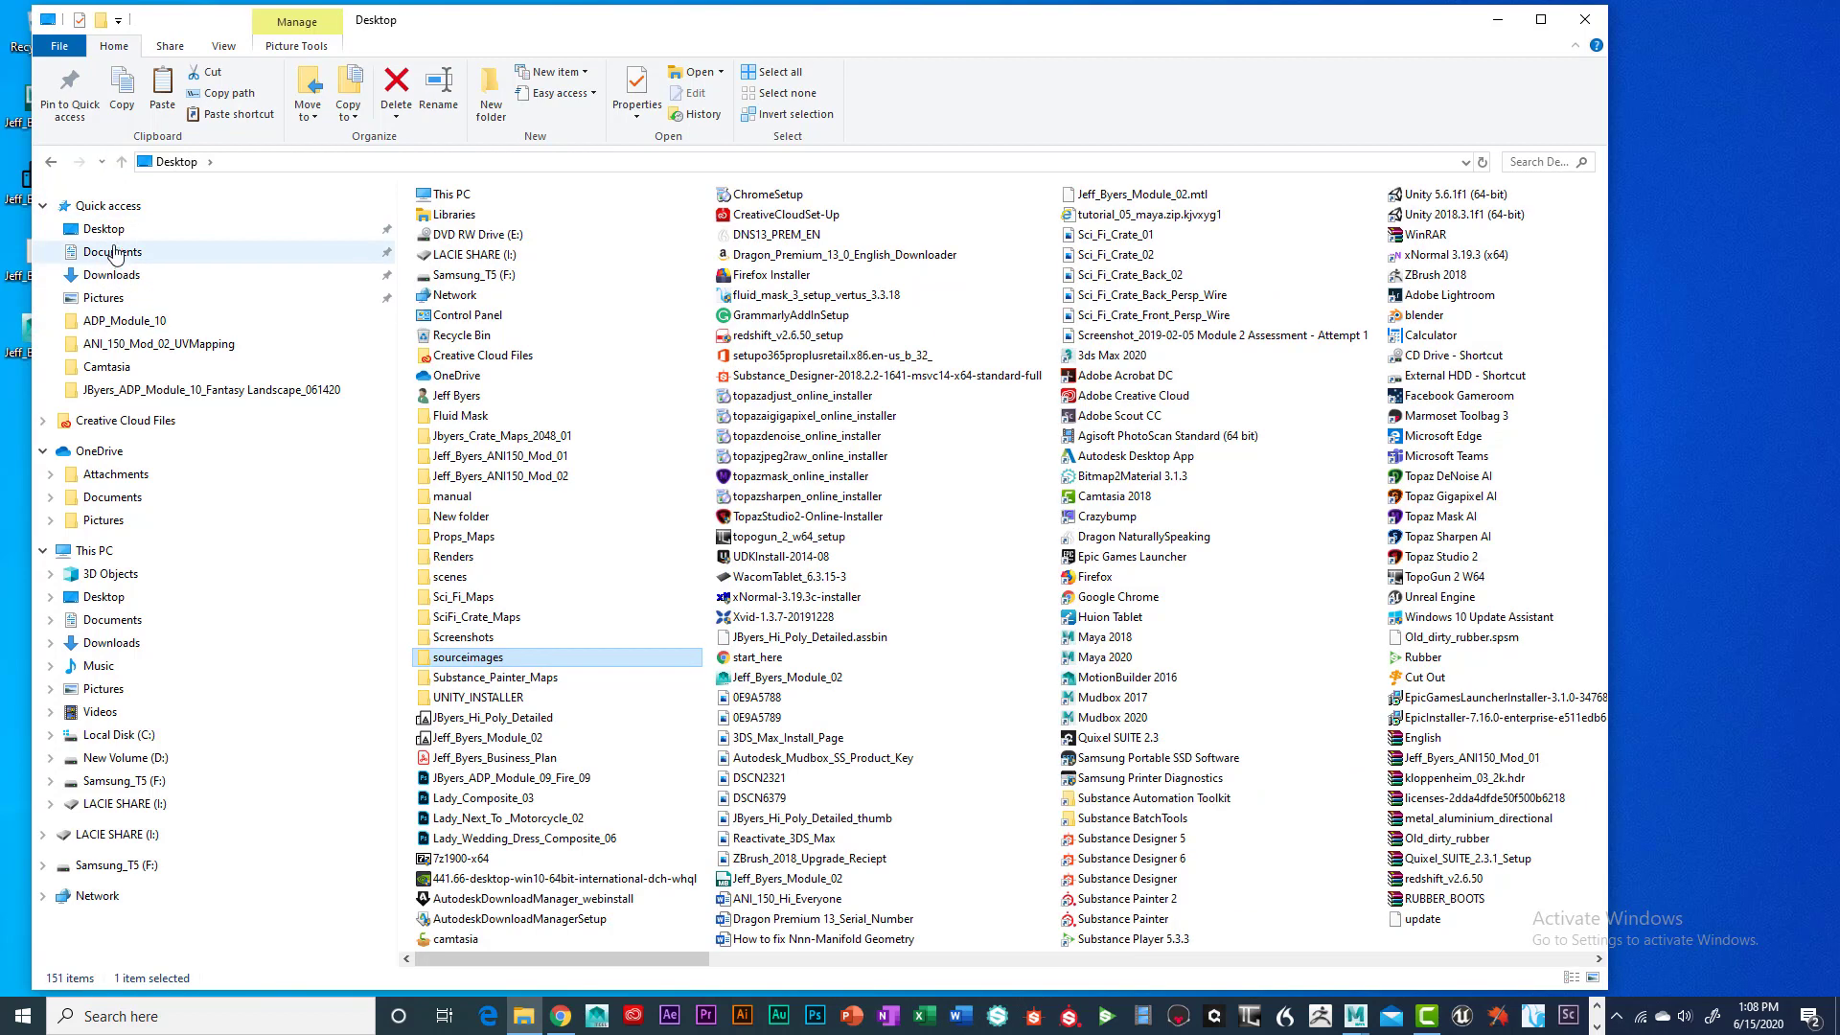
Open Documents > maya > projects > the Module_01 project's sourceimages folder
{"action": "left_click", "coordinate": [109, 251]}
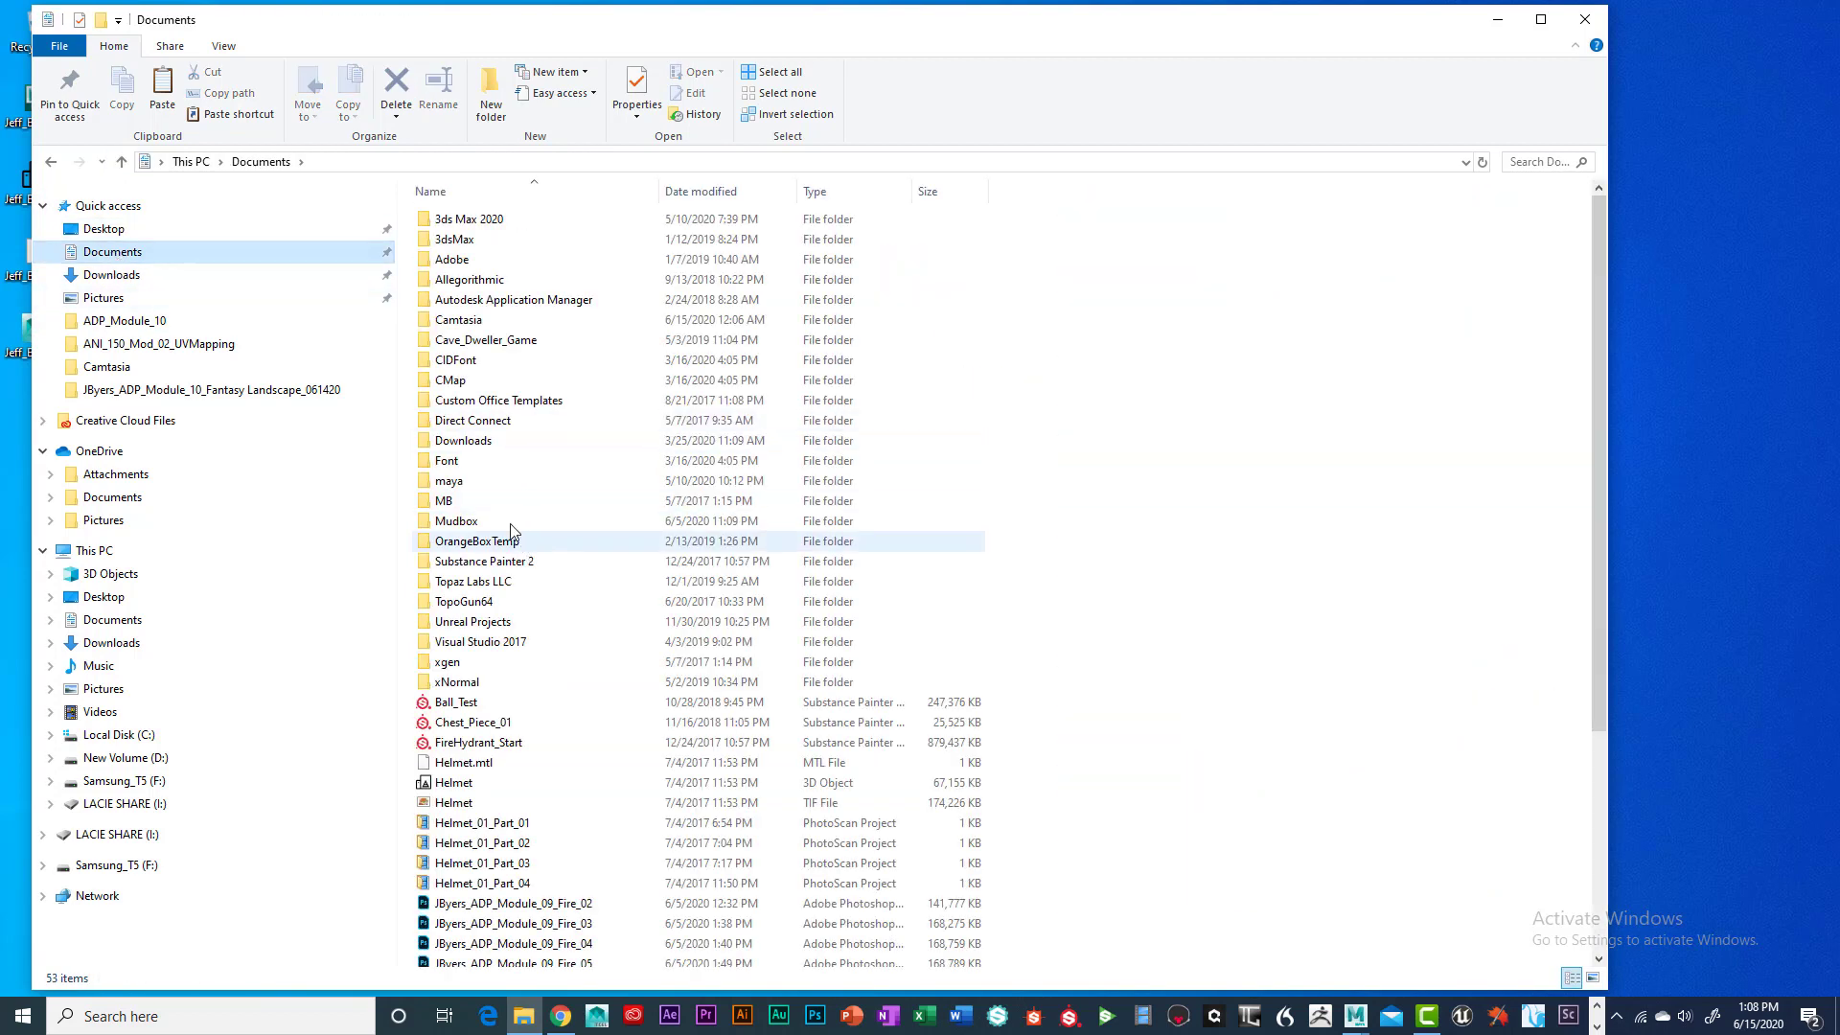
{"action": "double_click", "coordinate": [469, 482]}
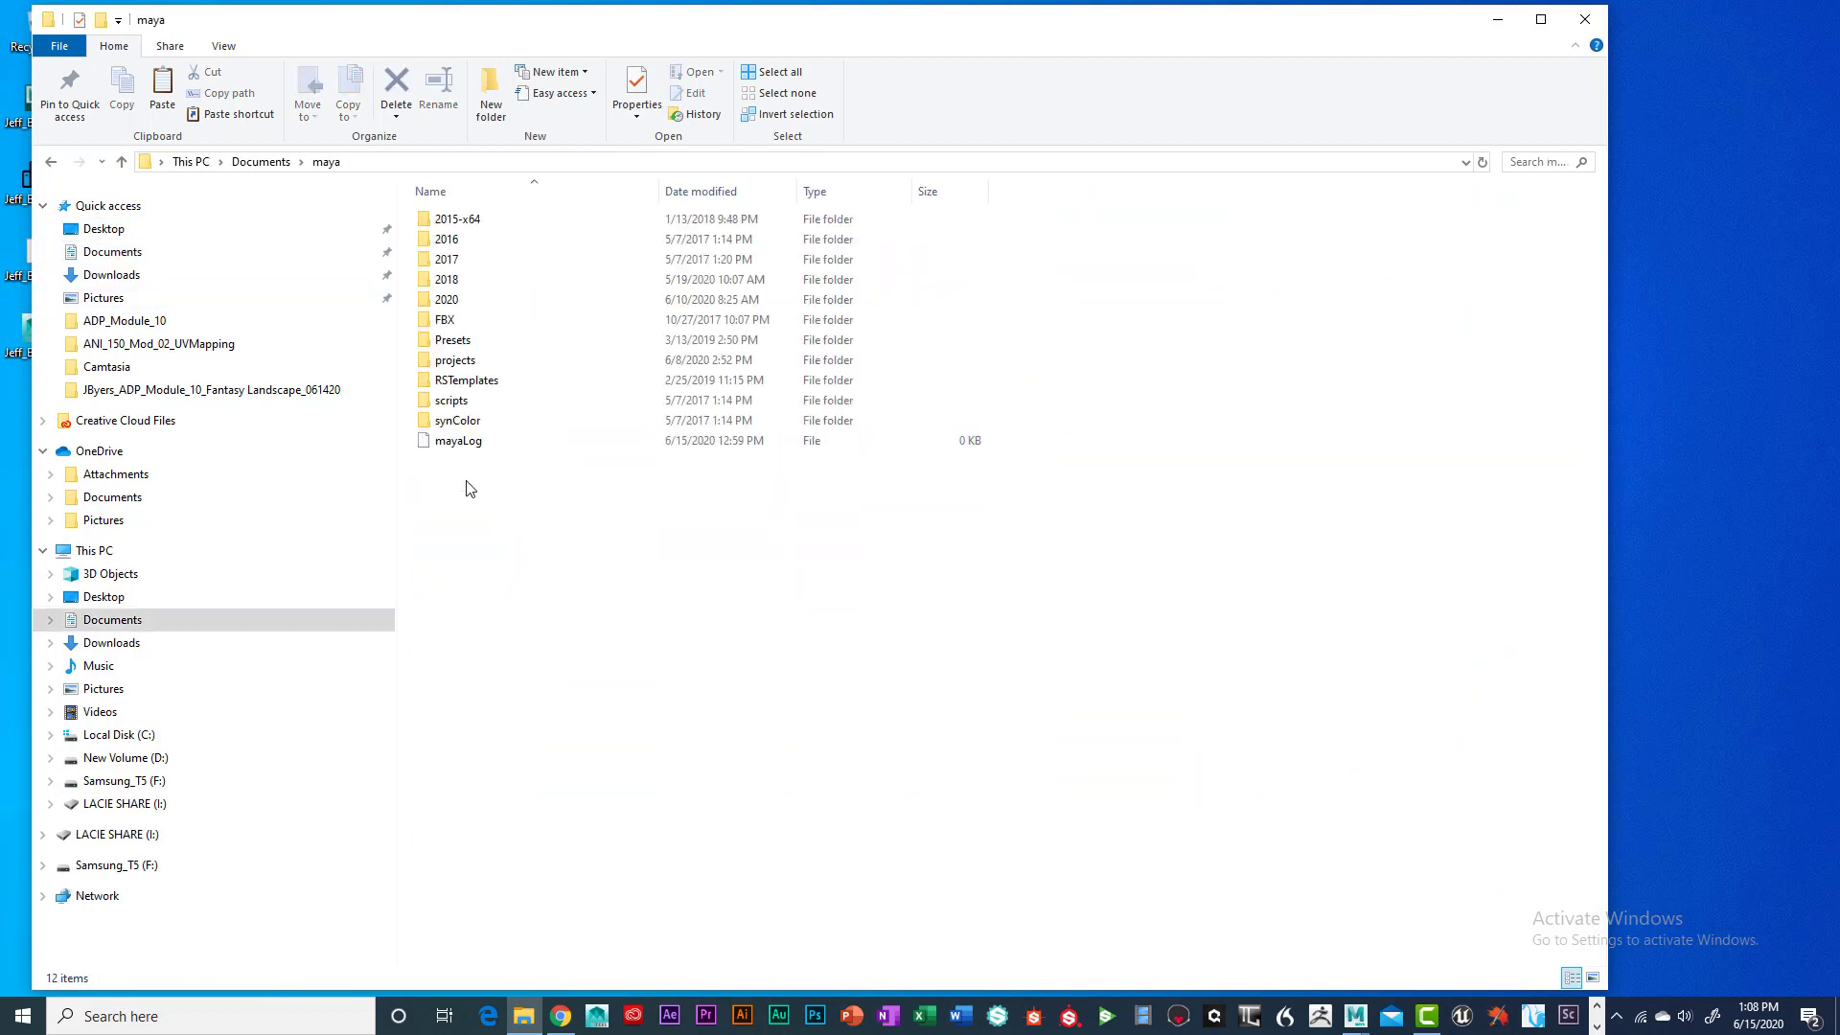
{"action": "double_click", "coordinate": [464, 360]}
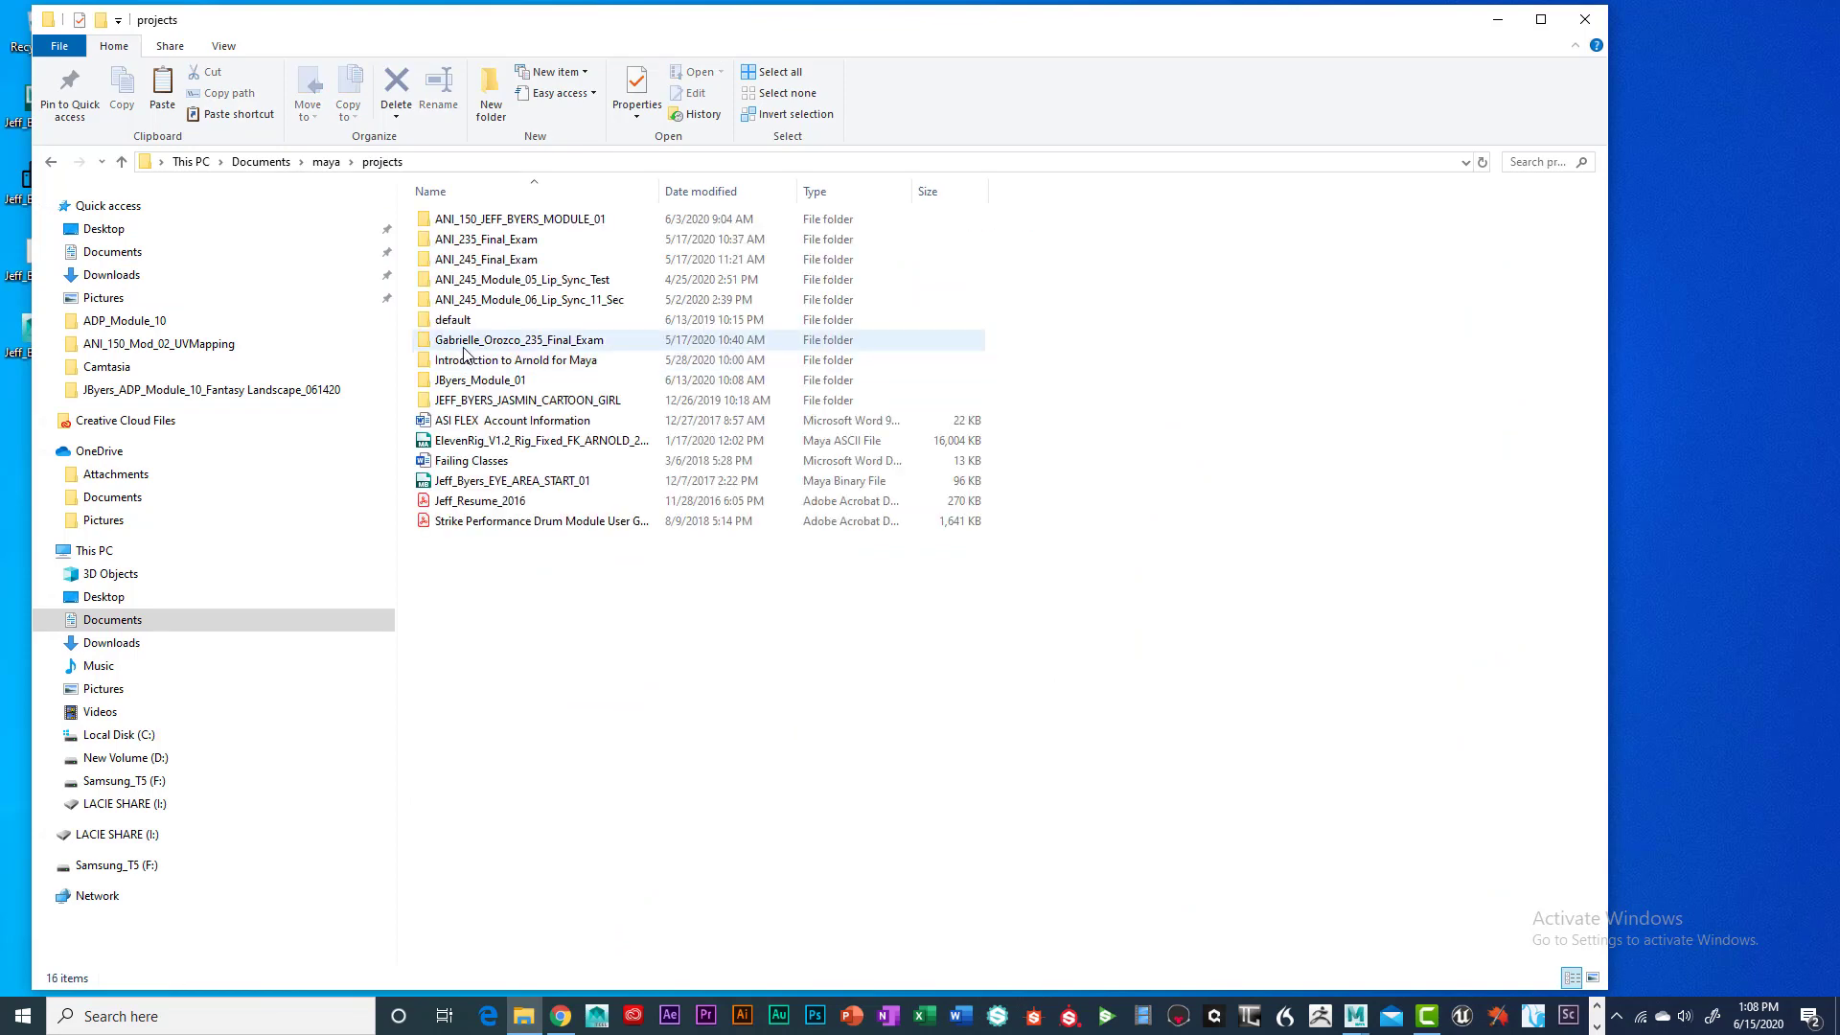
{"action": "double_click", "coordinate": [513, 380]}
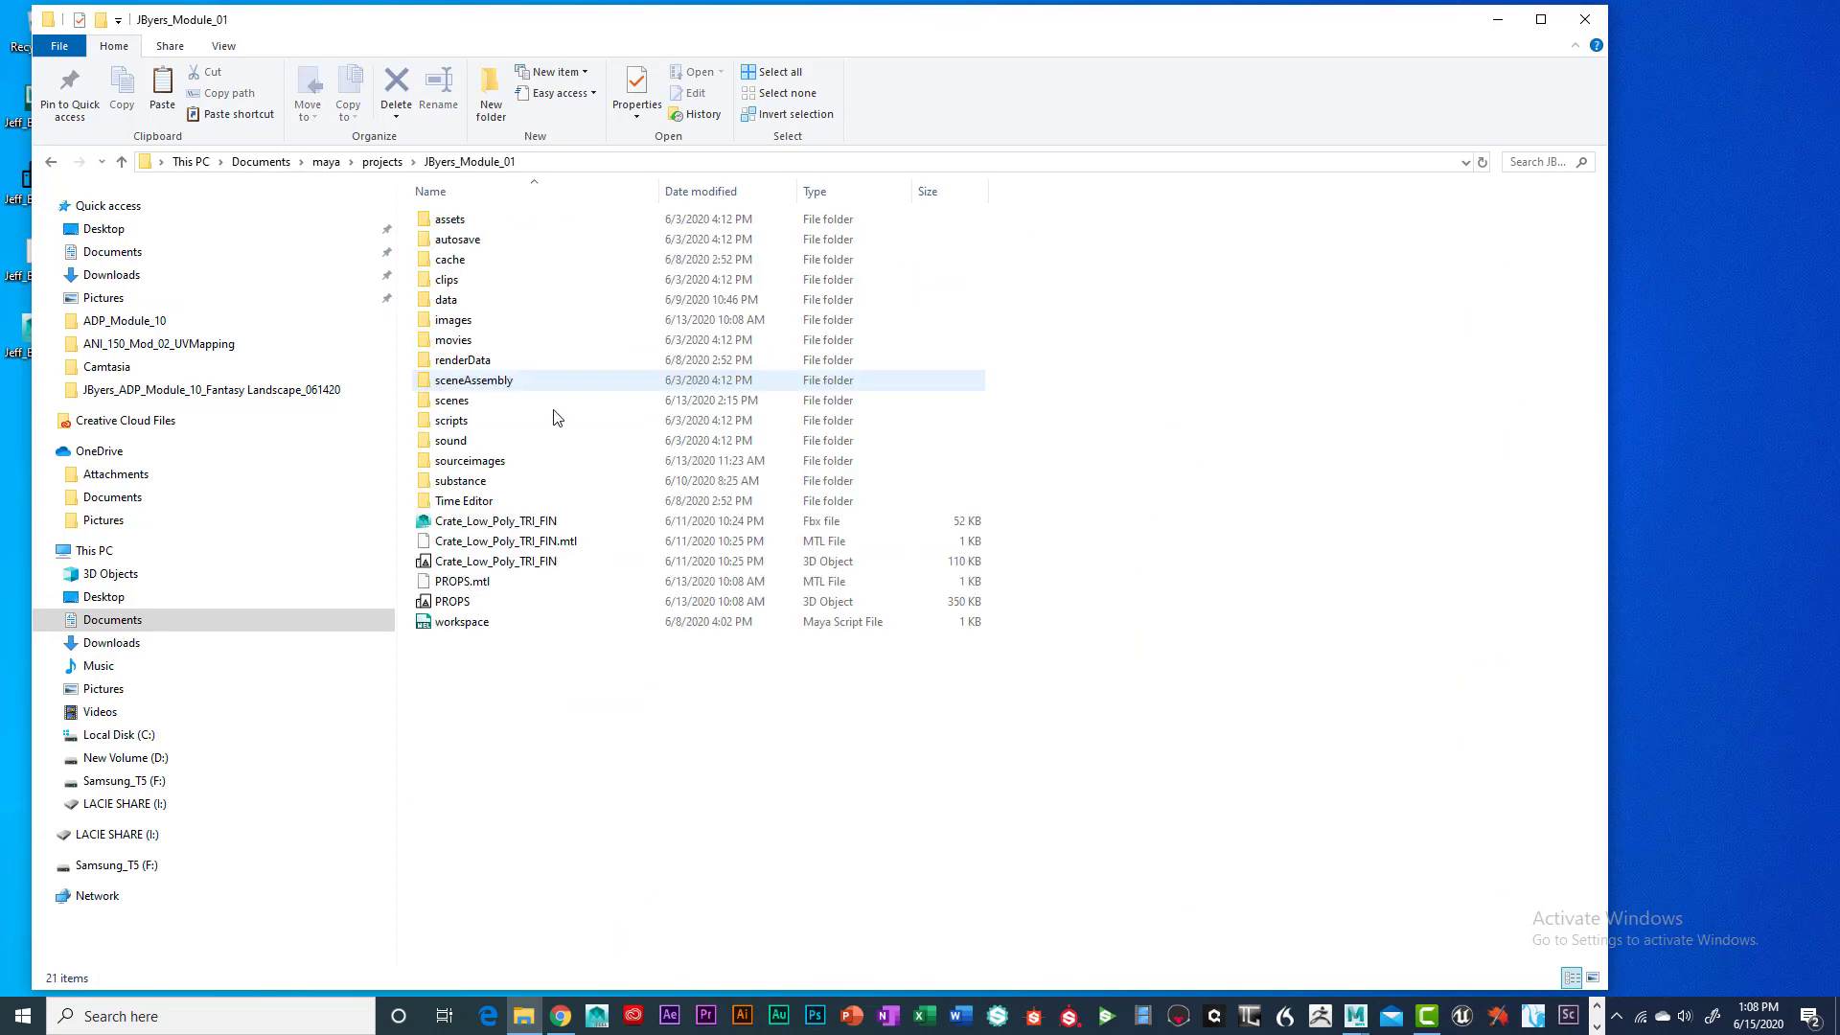
{"action": "double_click", "coordinate": [484, 463]}
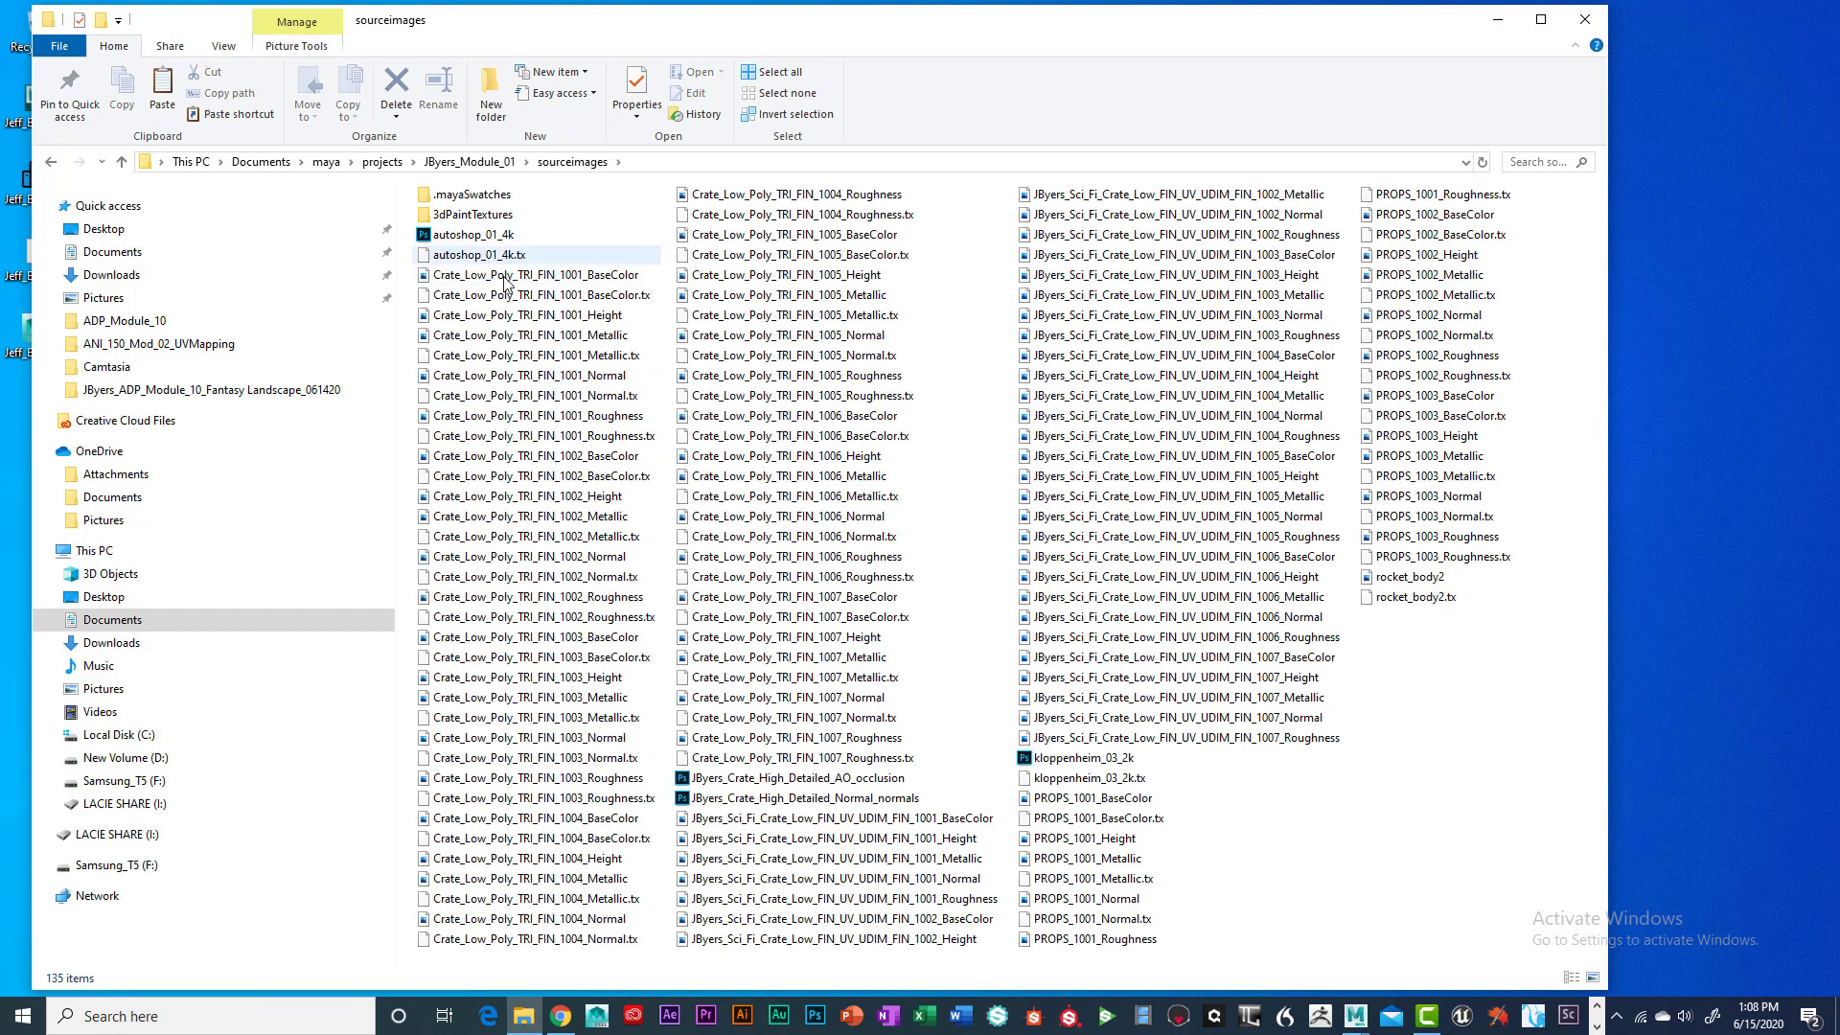
Select the 63 Crate_Low_Poly maps, clear that selection, then select the autoshop_01_4k image
{"action": "left_click", "coordinate": [504, 283]}
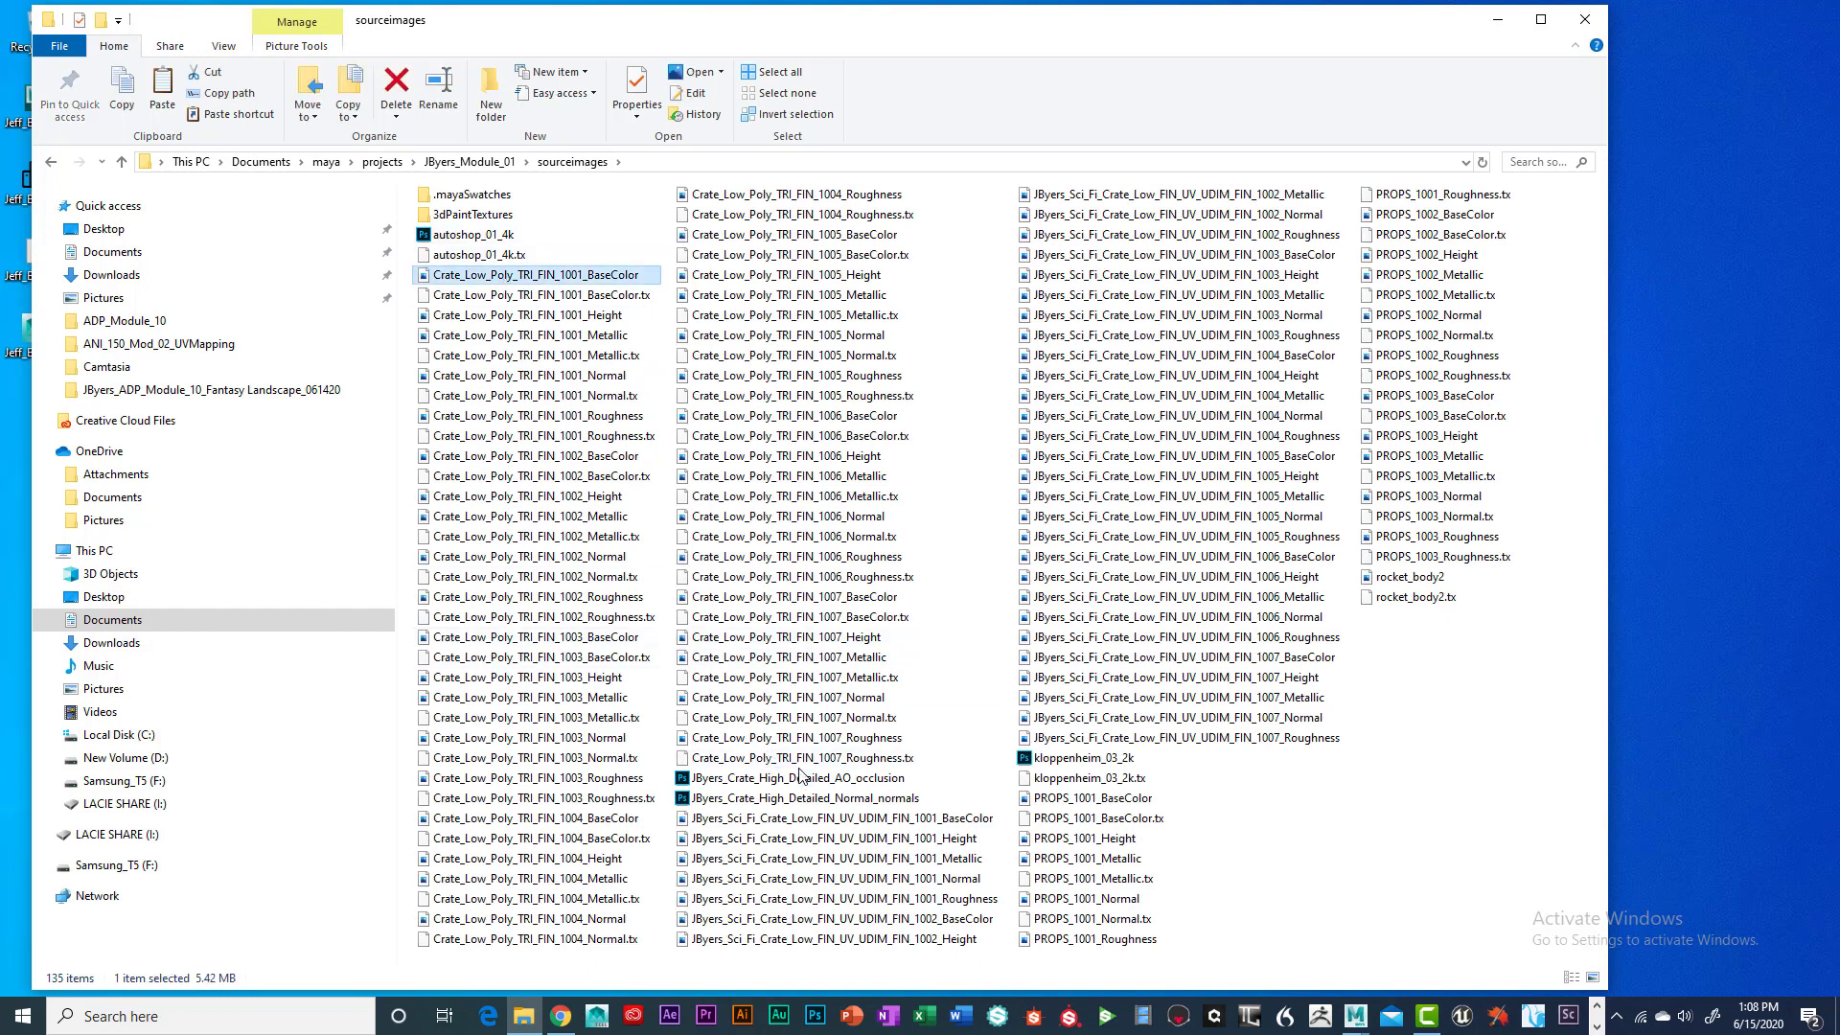
{"action": "left_click", "coordinate": [829, 762], "text": "shift"}
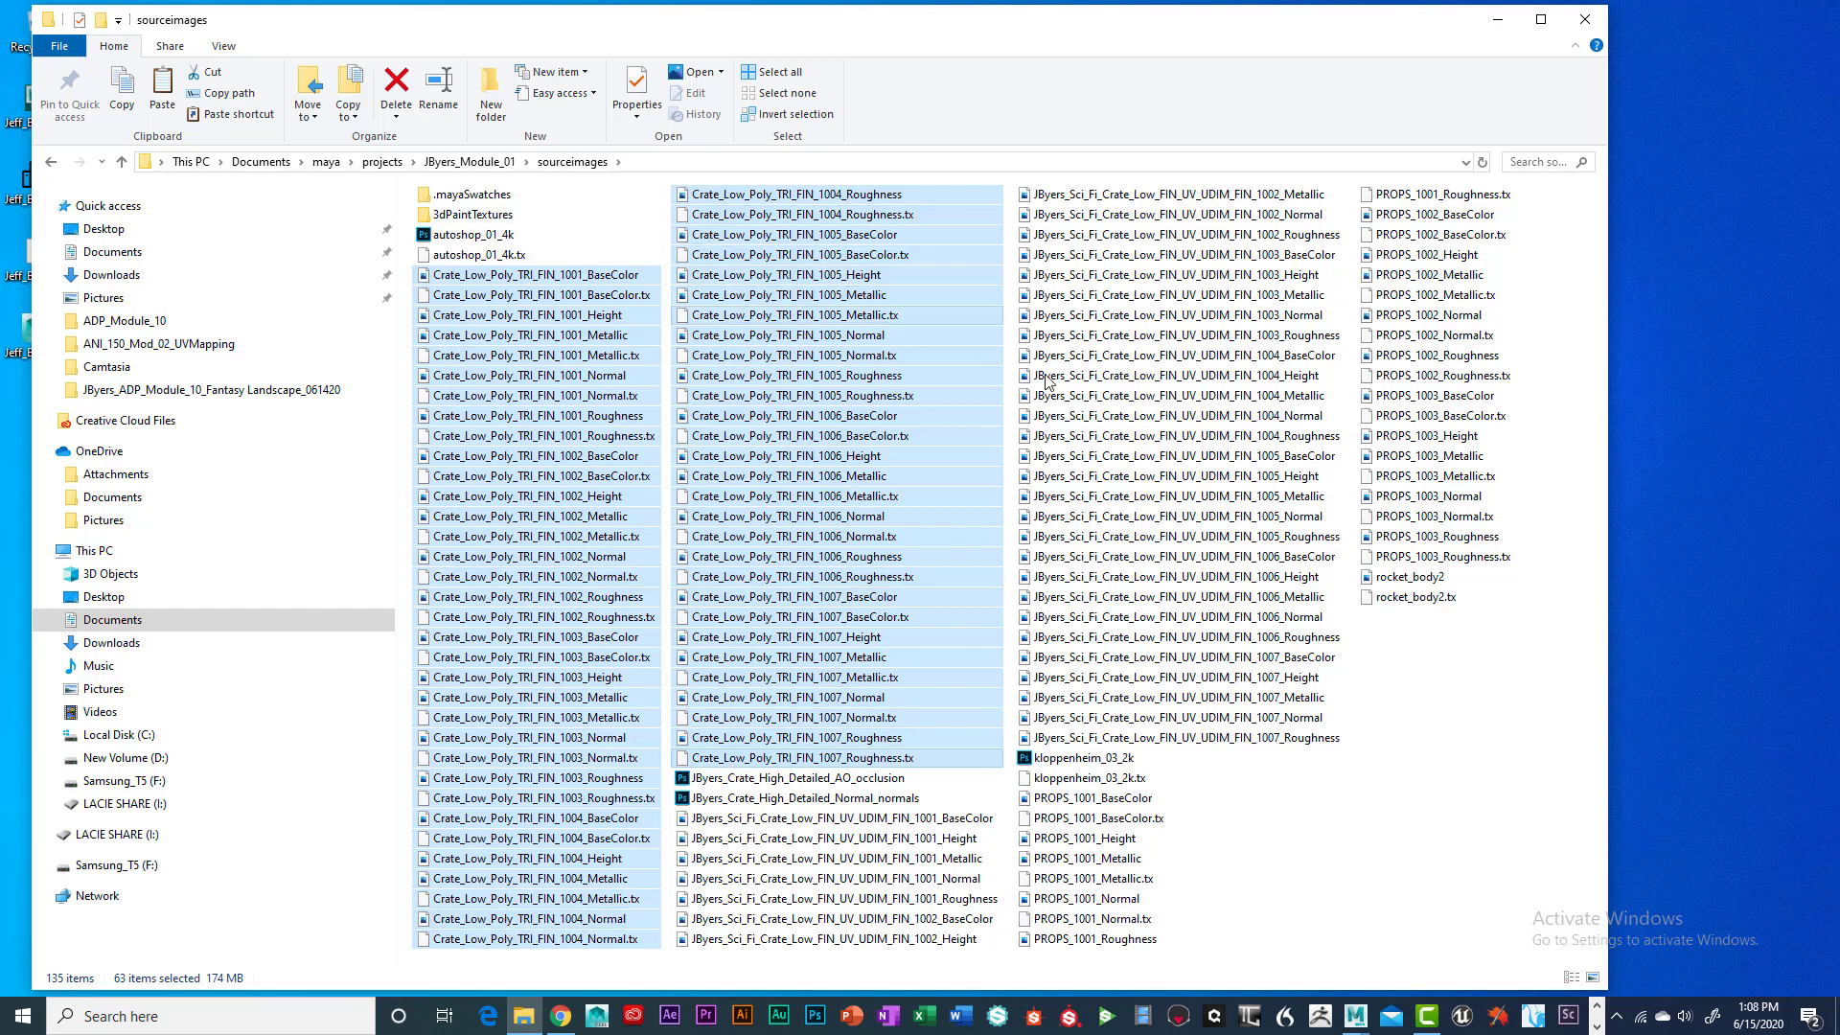
{"action": "left_click", "coordinate": [1388, 715]}
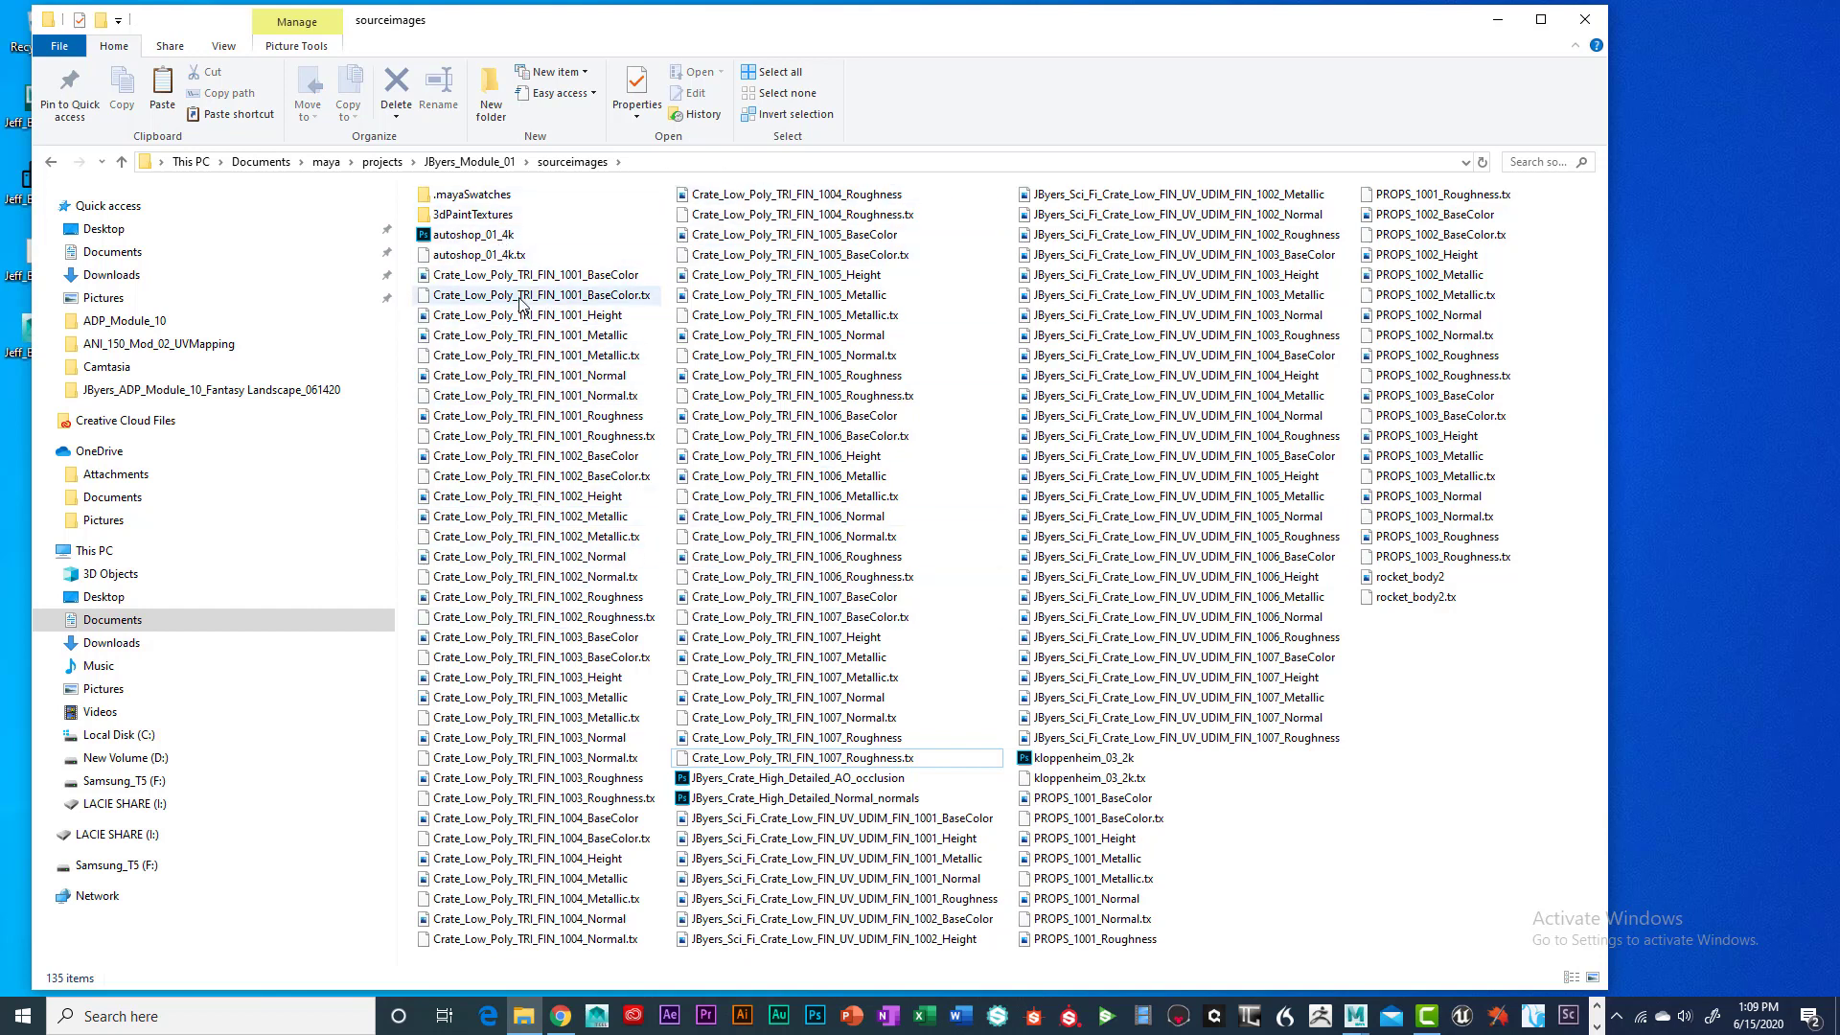
{"action": "left_click", "coordinate": [482, 242]}
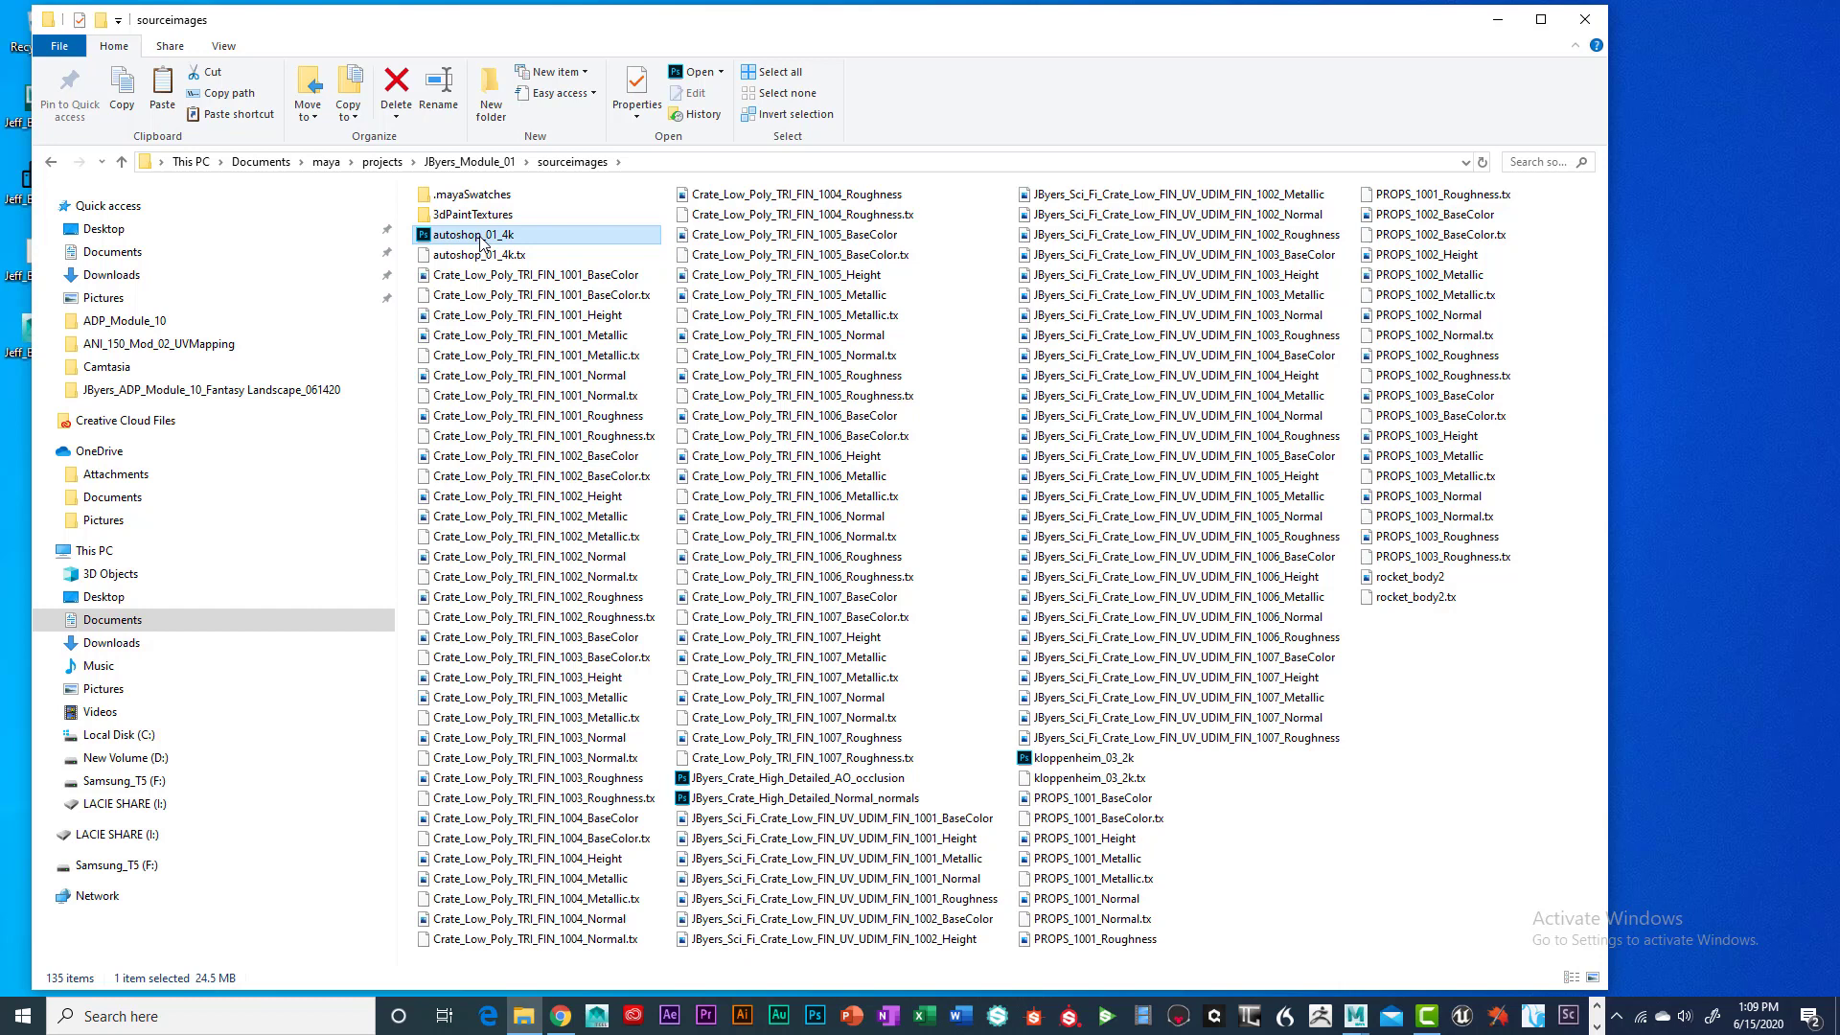
Copy the autoshop_01_4k image and minimise File Explorer to reveal the desktop
{"action": "right_click", "coordinate": [468, 239]}
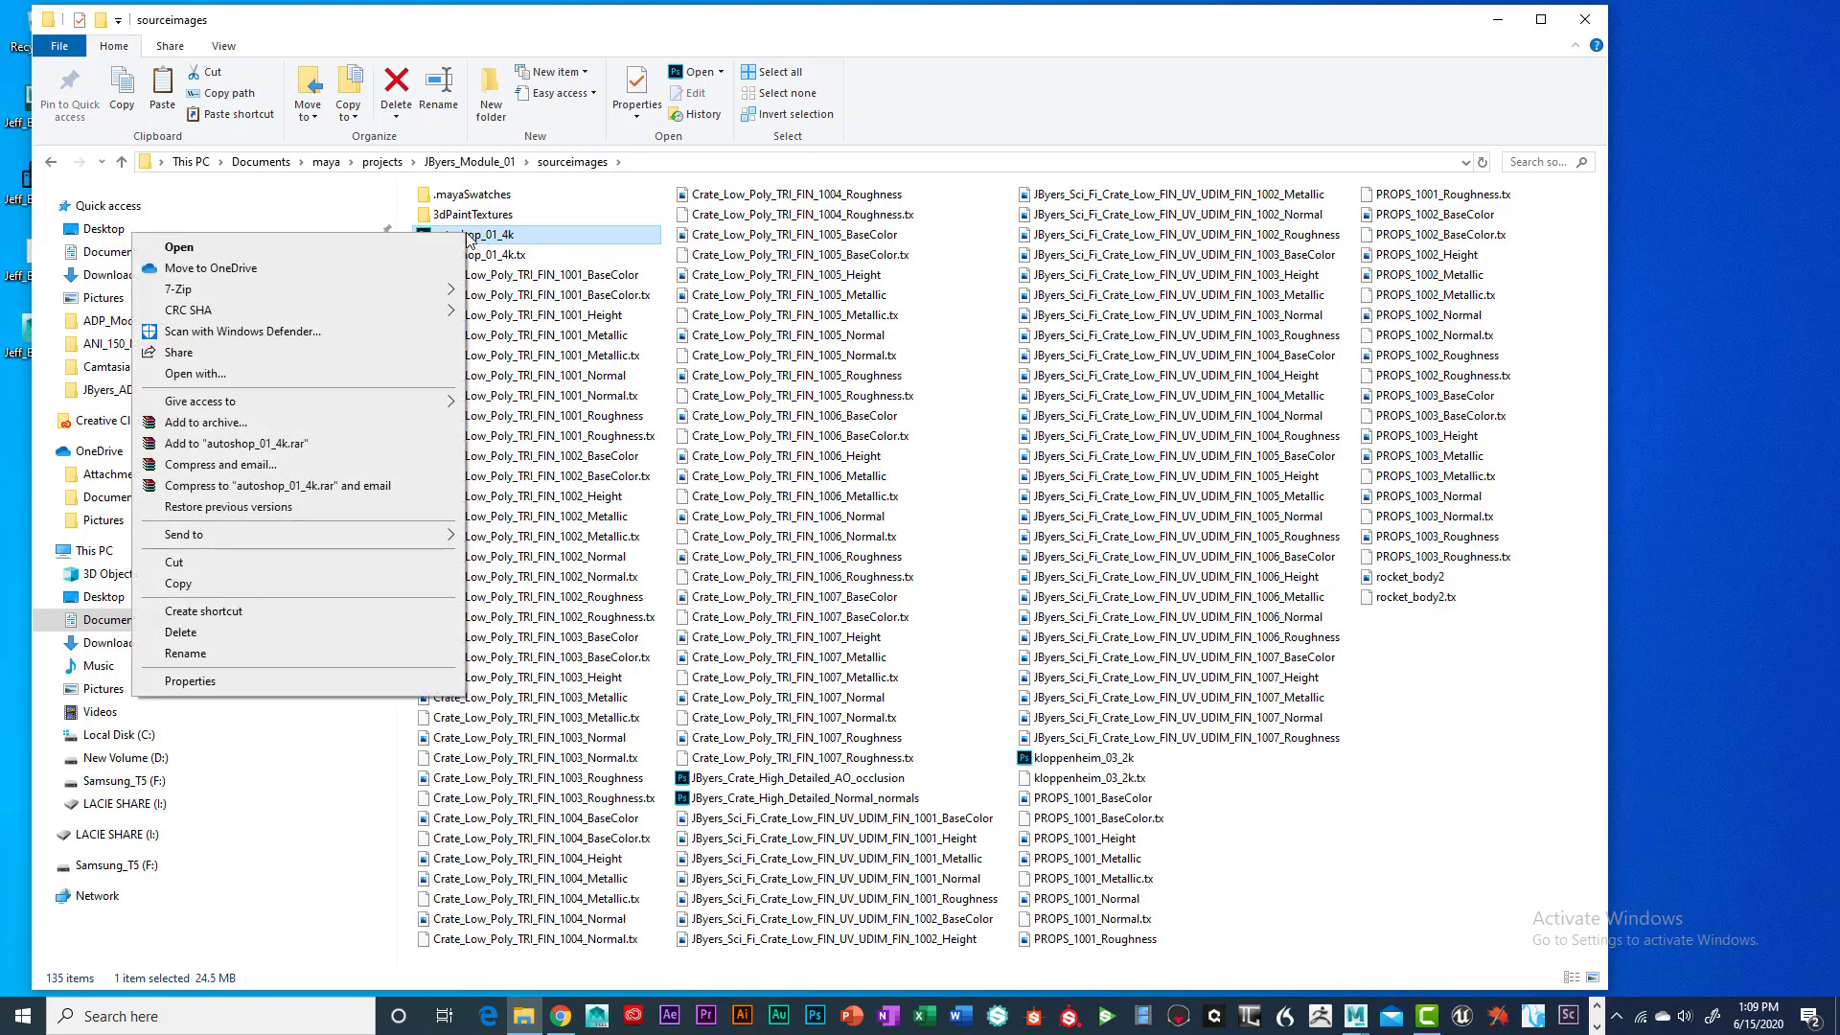
{"action": "left_click", "coordinate": [243, 583]}
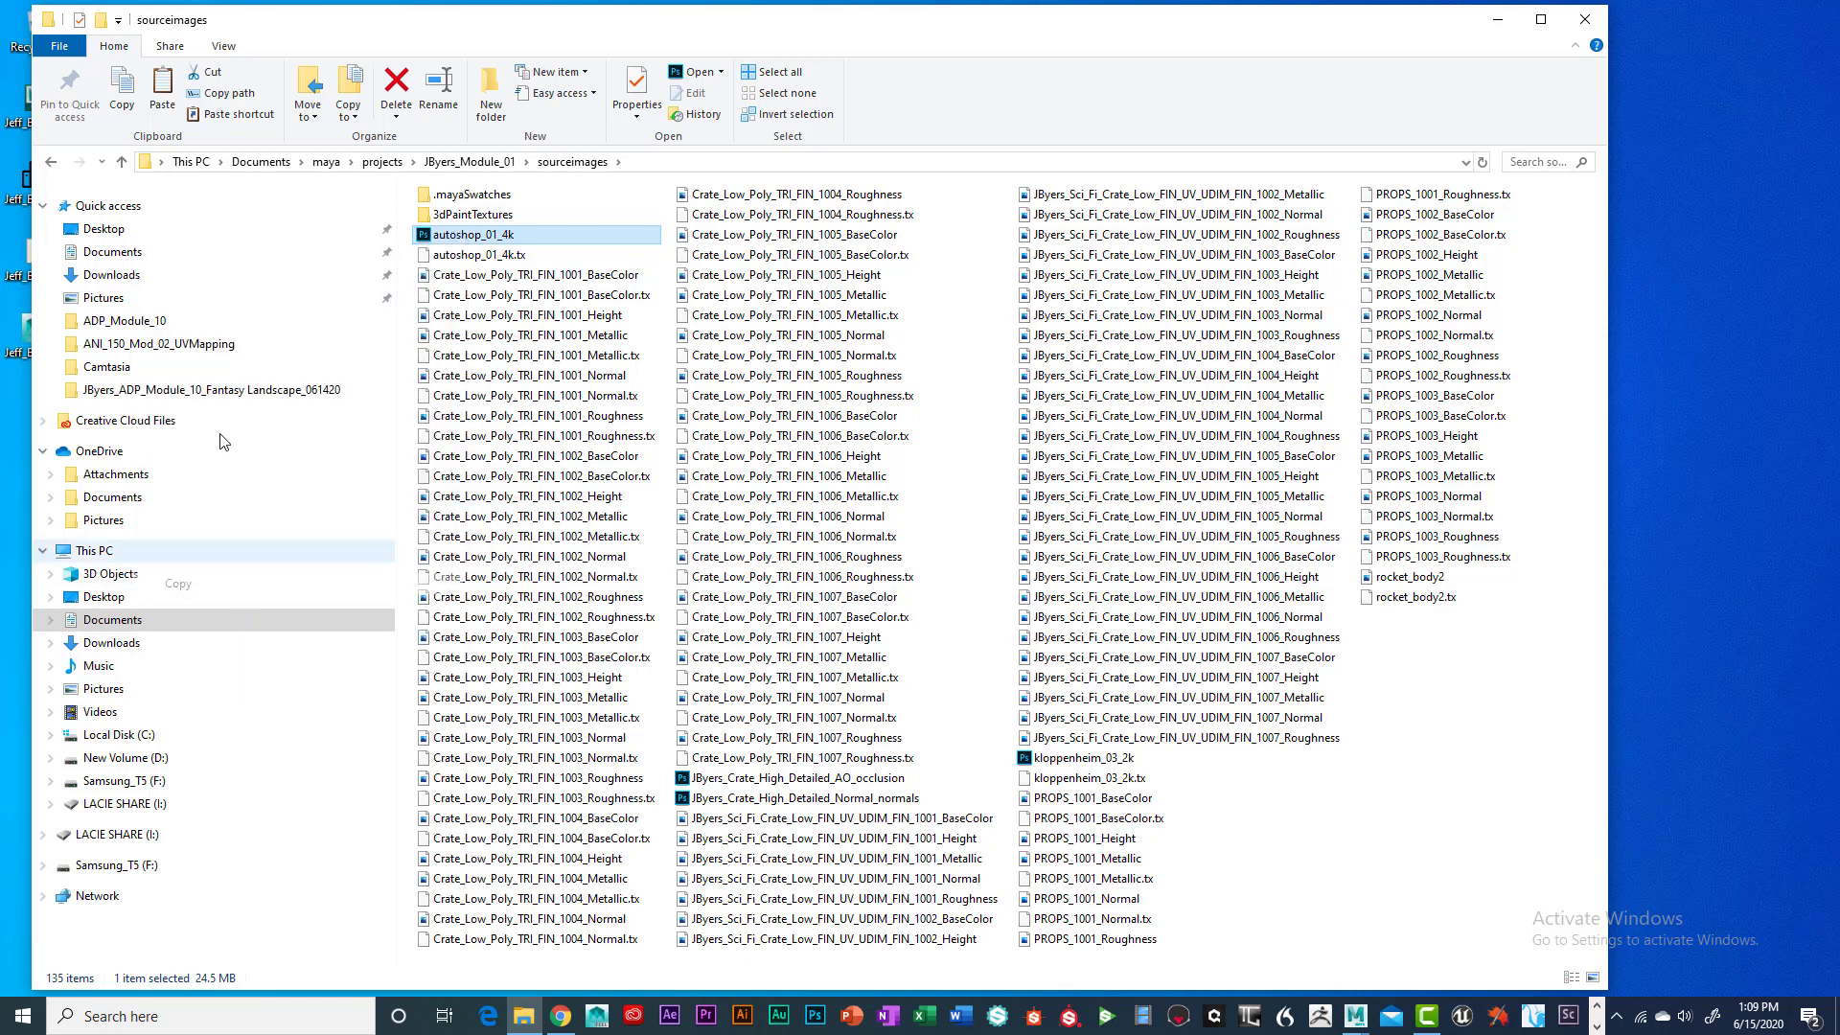
{"action": "left_click", "coordinate": [111, 254]}
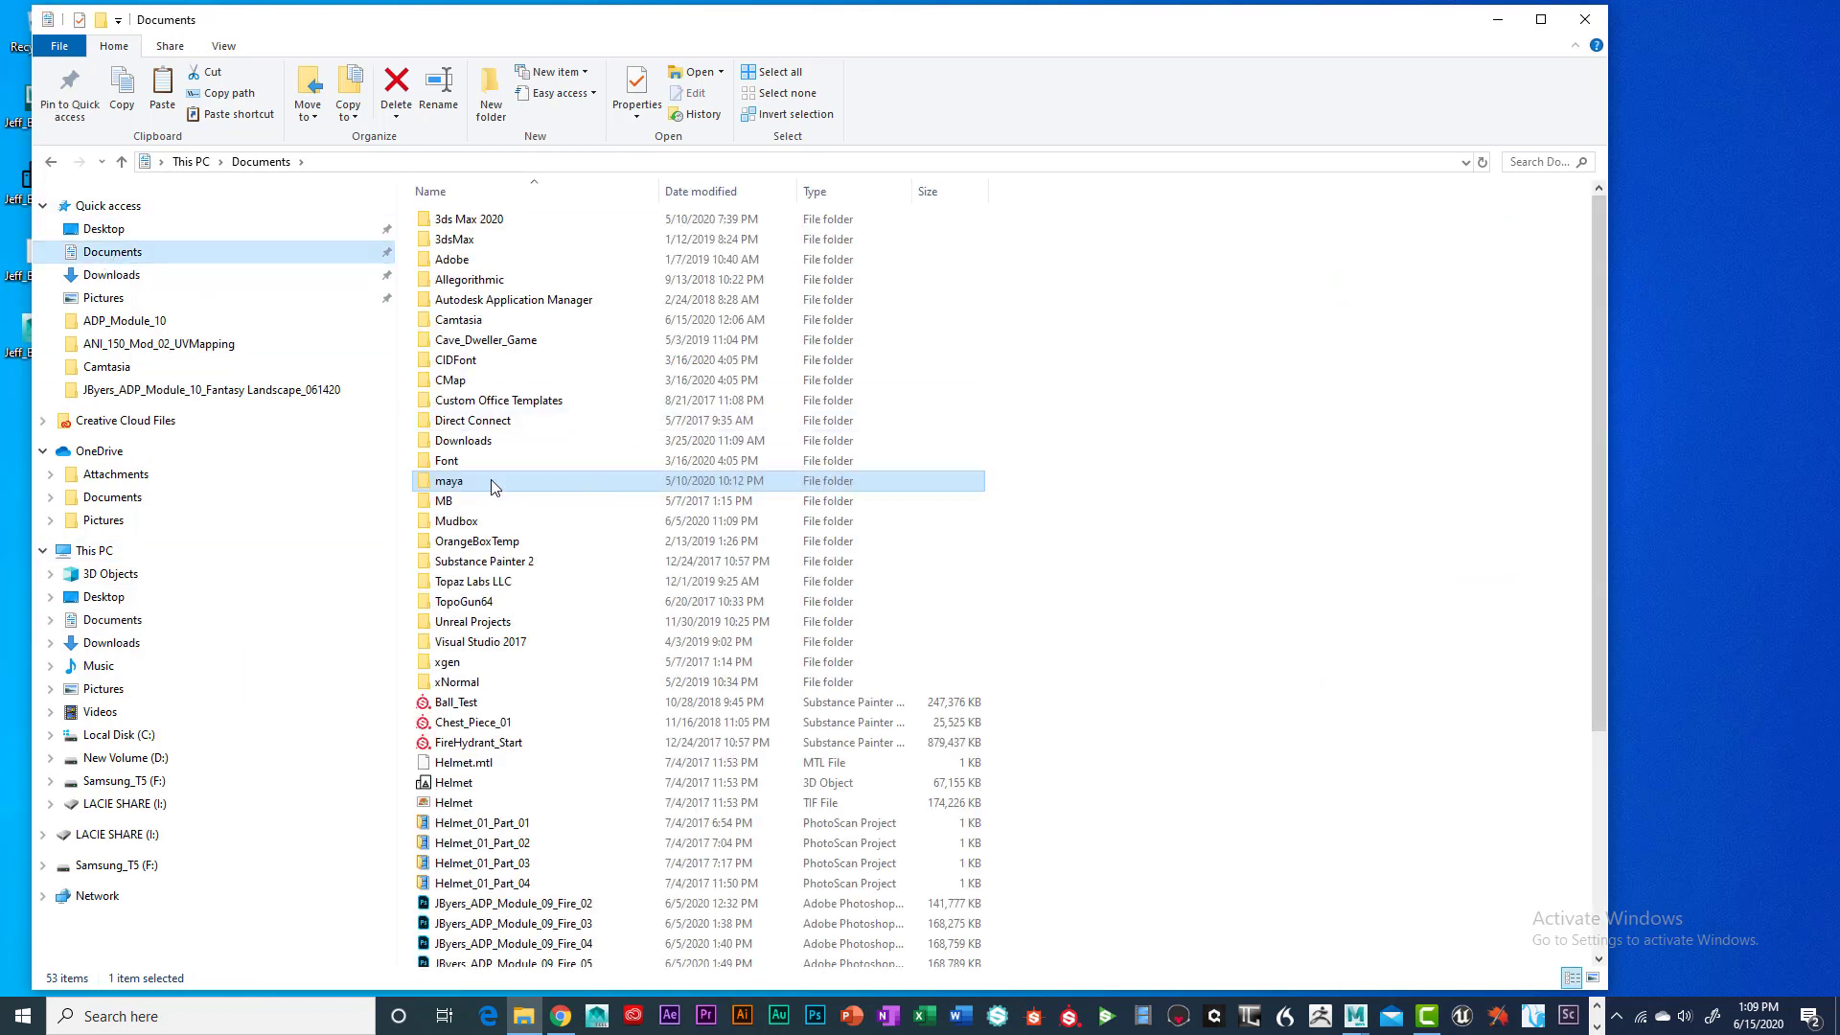
{"action": "double_click", "coordinate": [478, 478]}
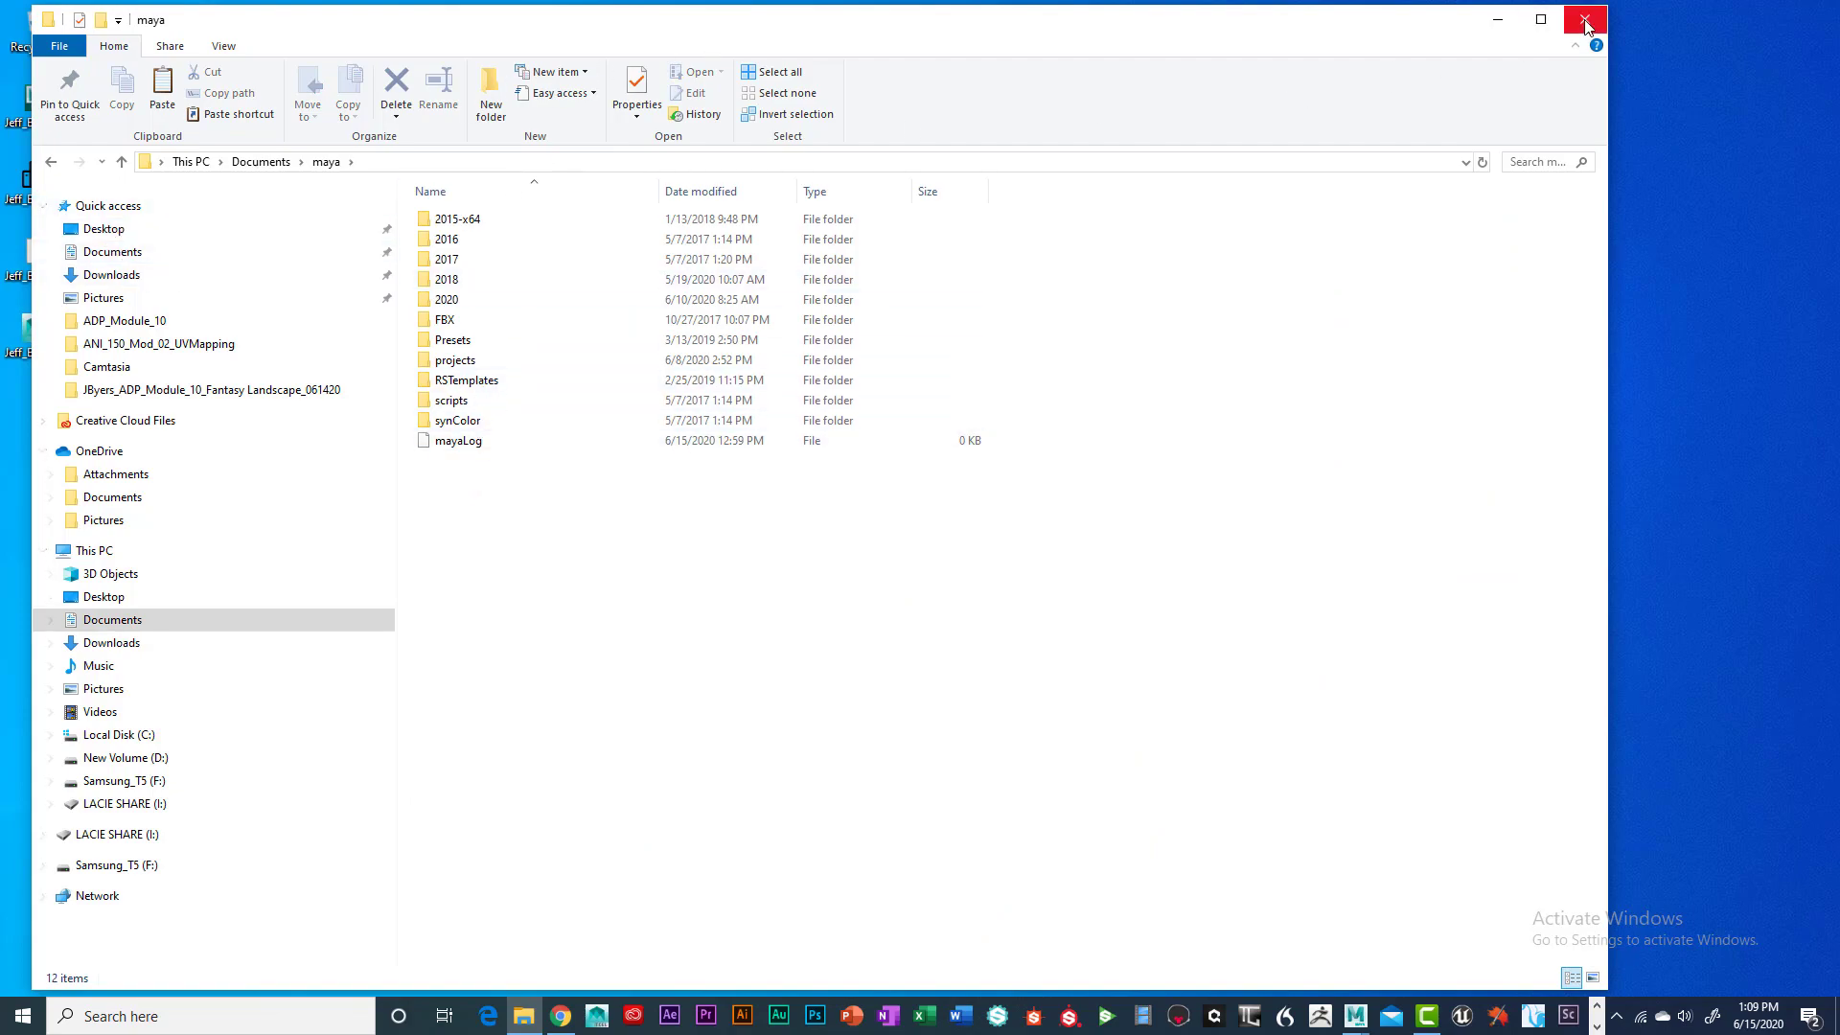
{"action": "left_click", "coordinate": [1497, 19]}
Paste autoshop_01_4k into the Desktop sourceimages folder, now 53 items, and close the window
{"action": "double_click", "coordinate": [889, 361]}
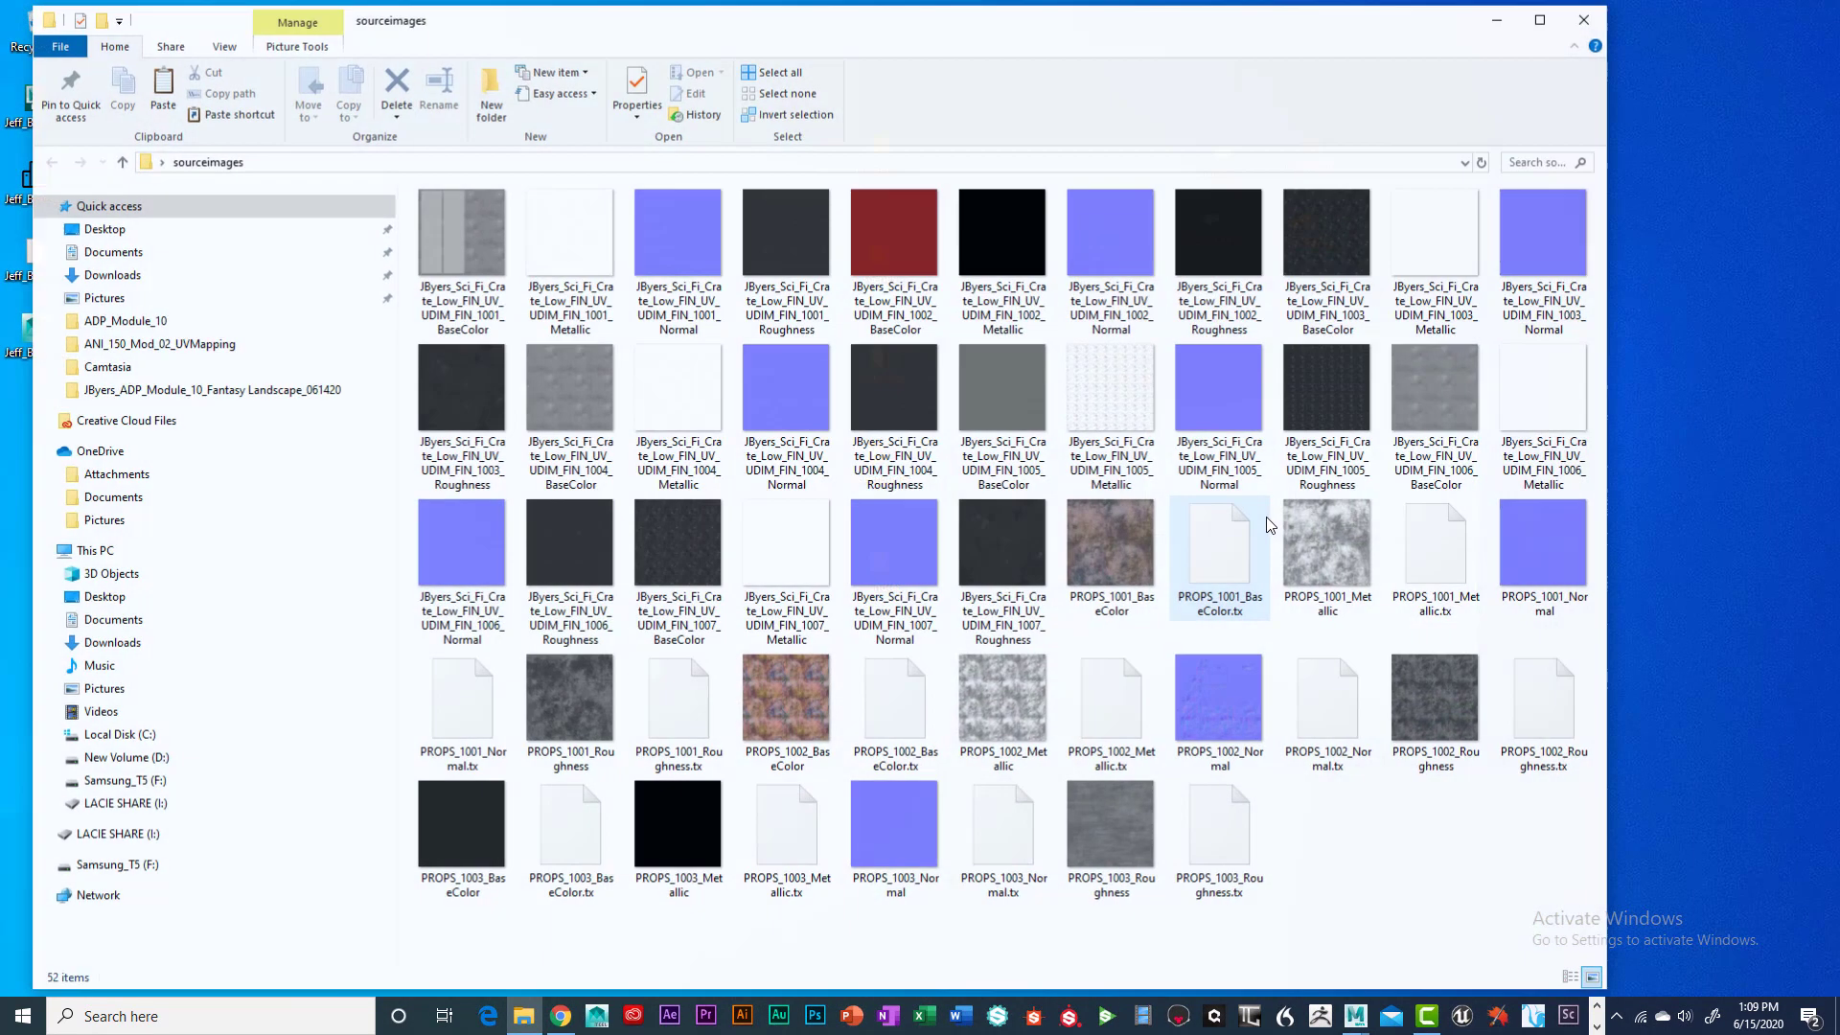
{"action": "right_click", "coordinate": [1389, 843]}
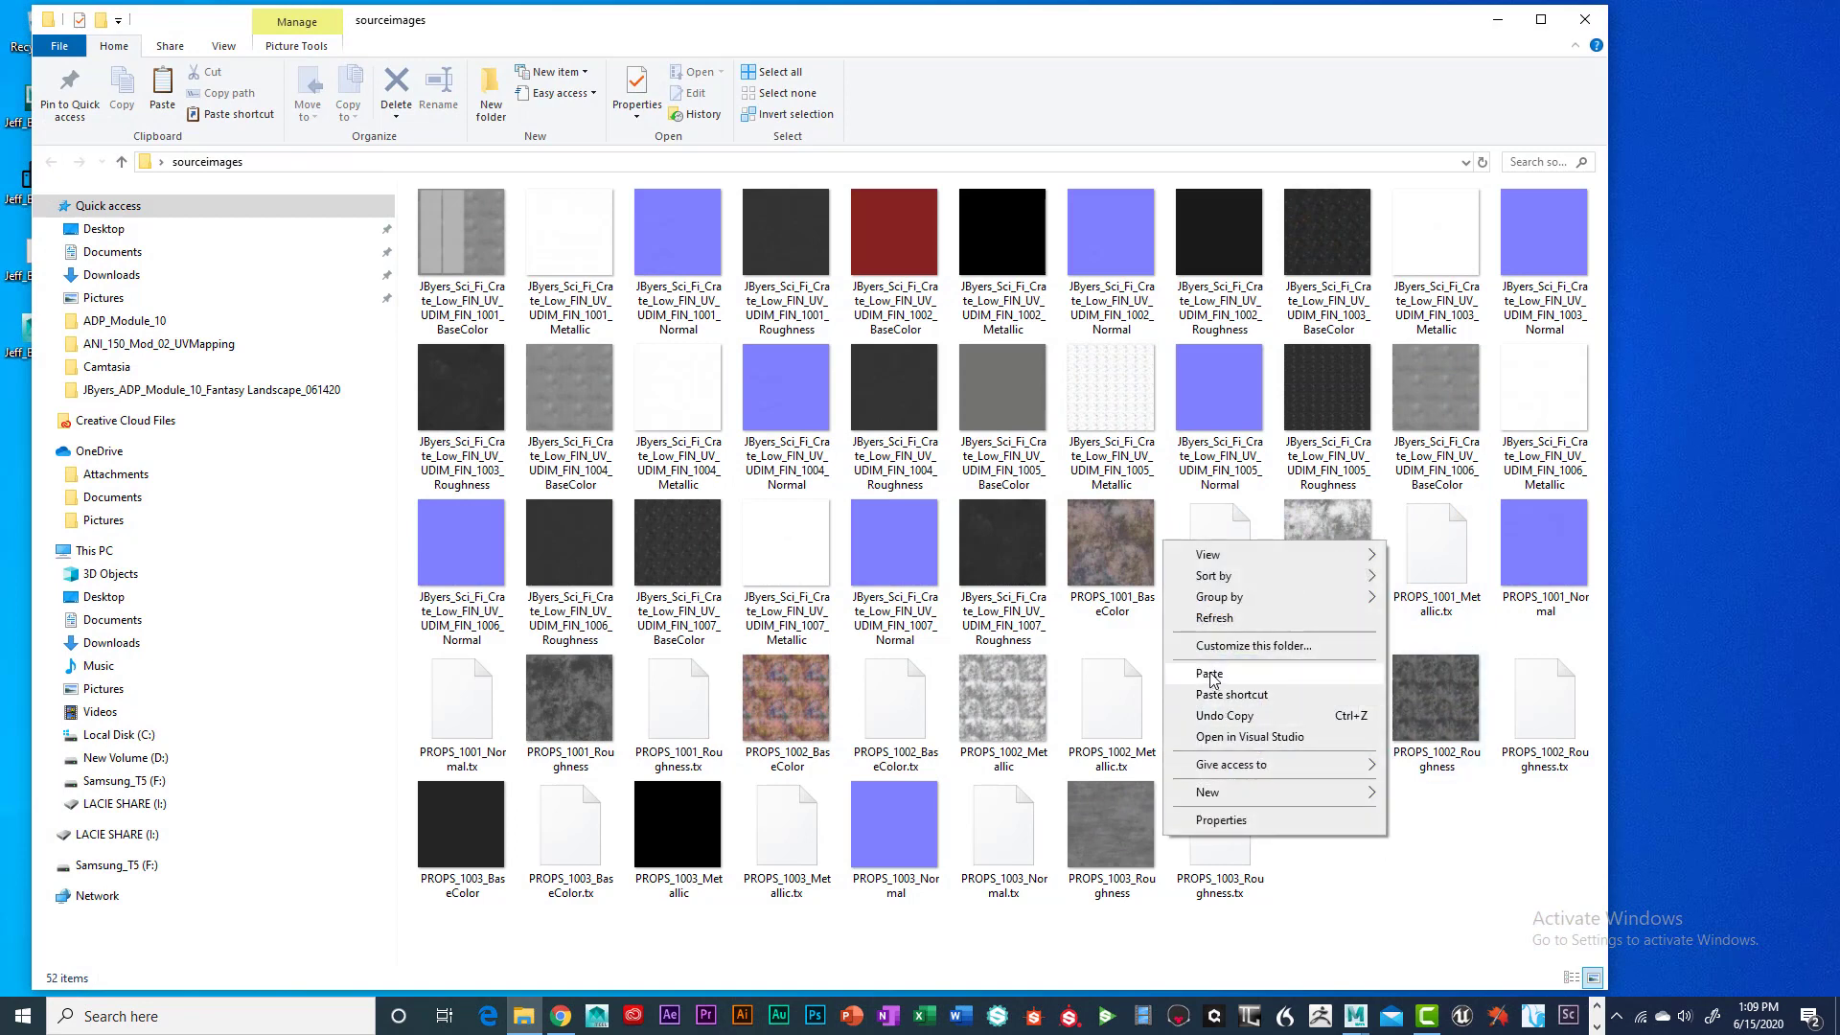
{"action": "left_click", "coordinate": [1210, 673]}
{"action": "left_click", "coordinate": [1567, 879]}
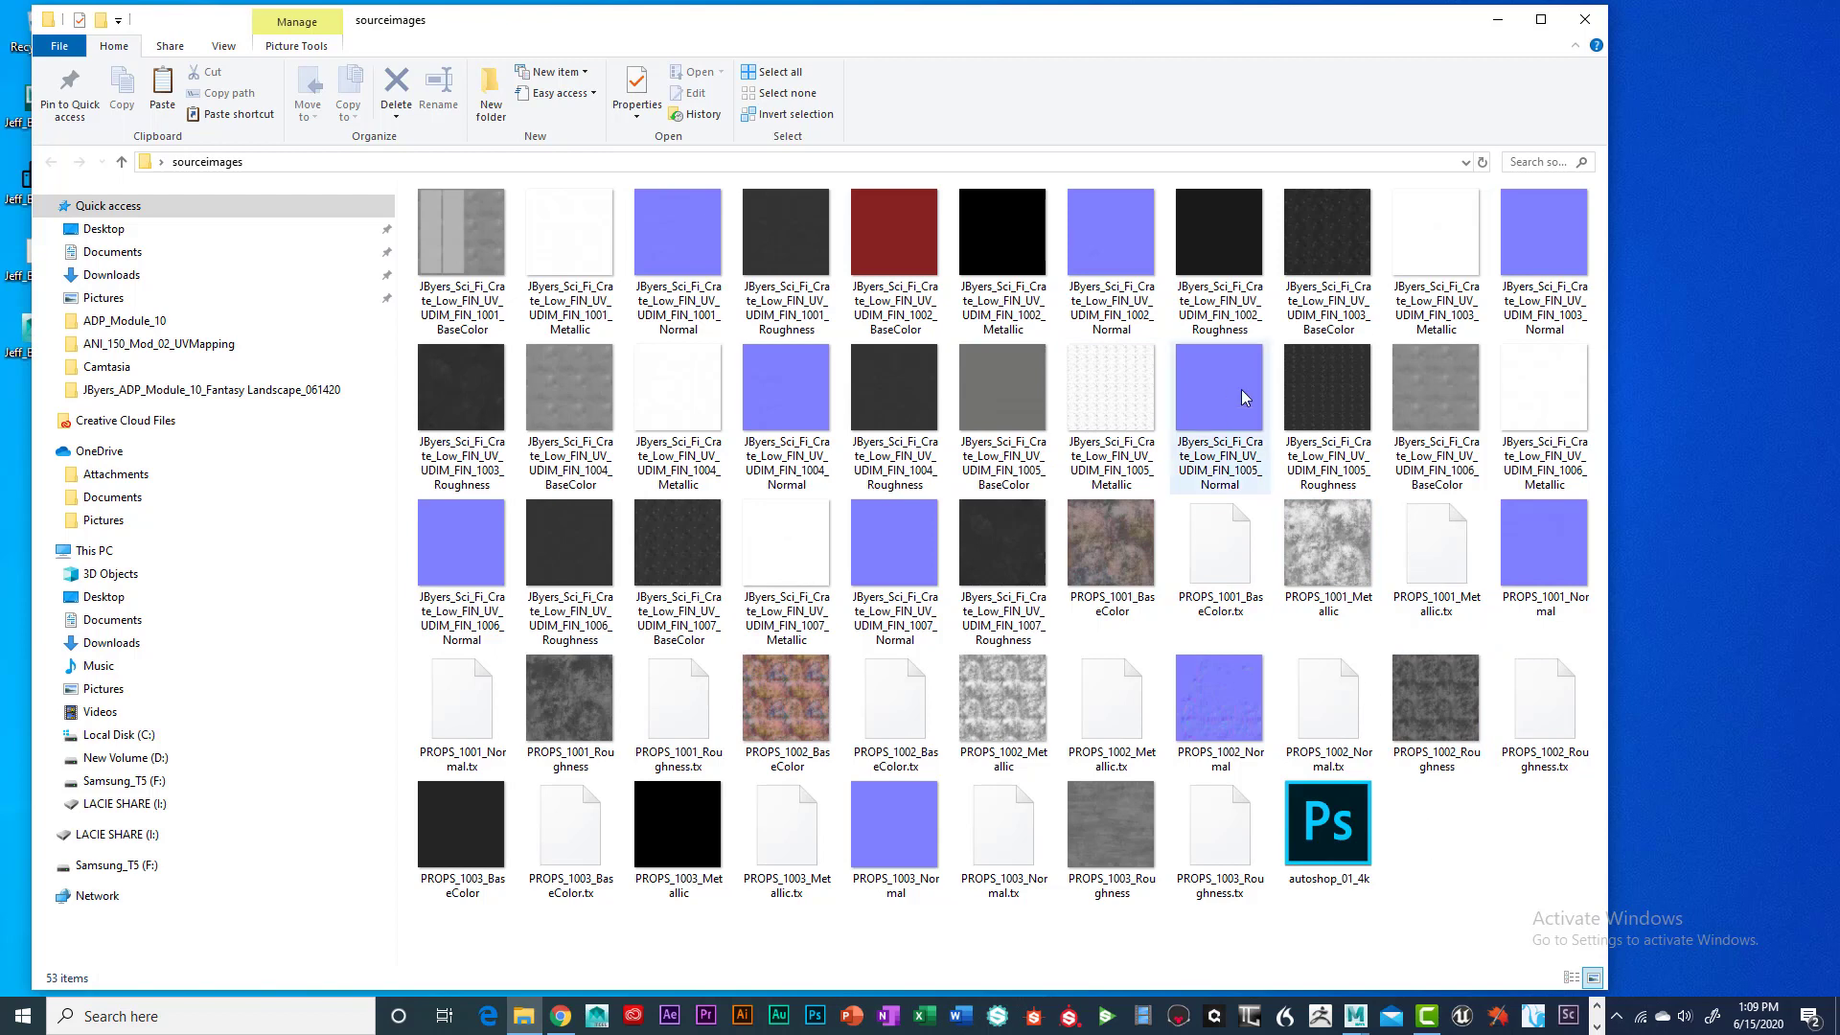
{"action": "left_click", "coordinate": [1585, 21]}
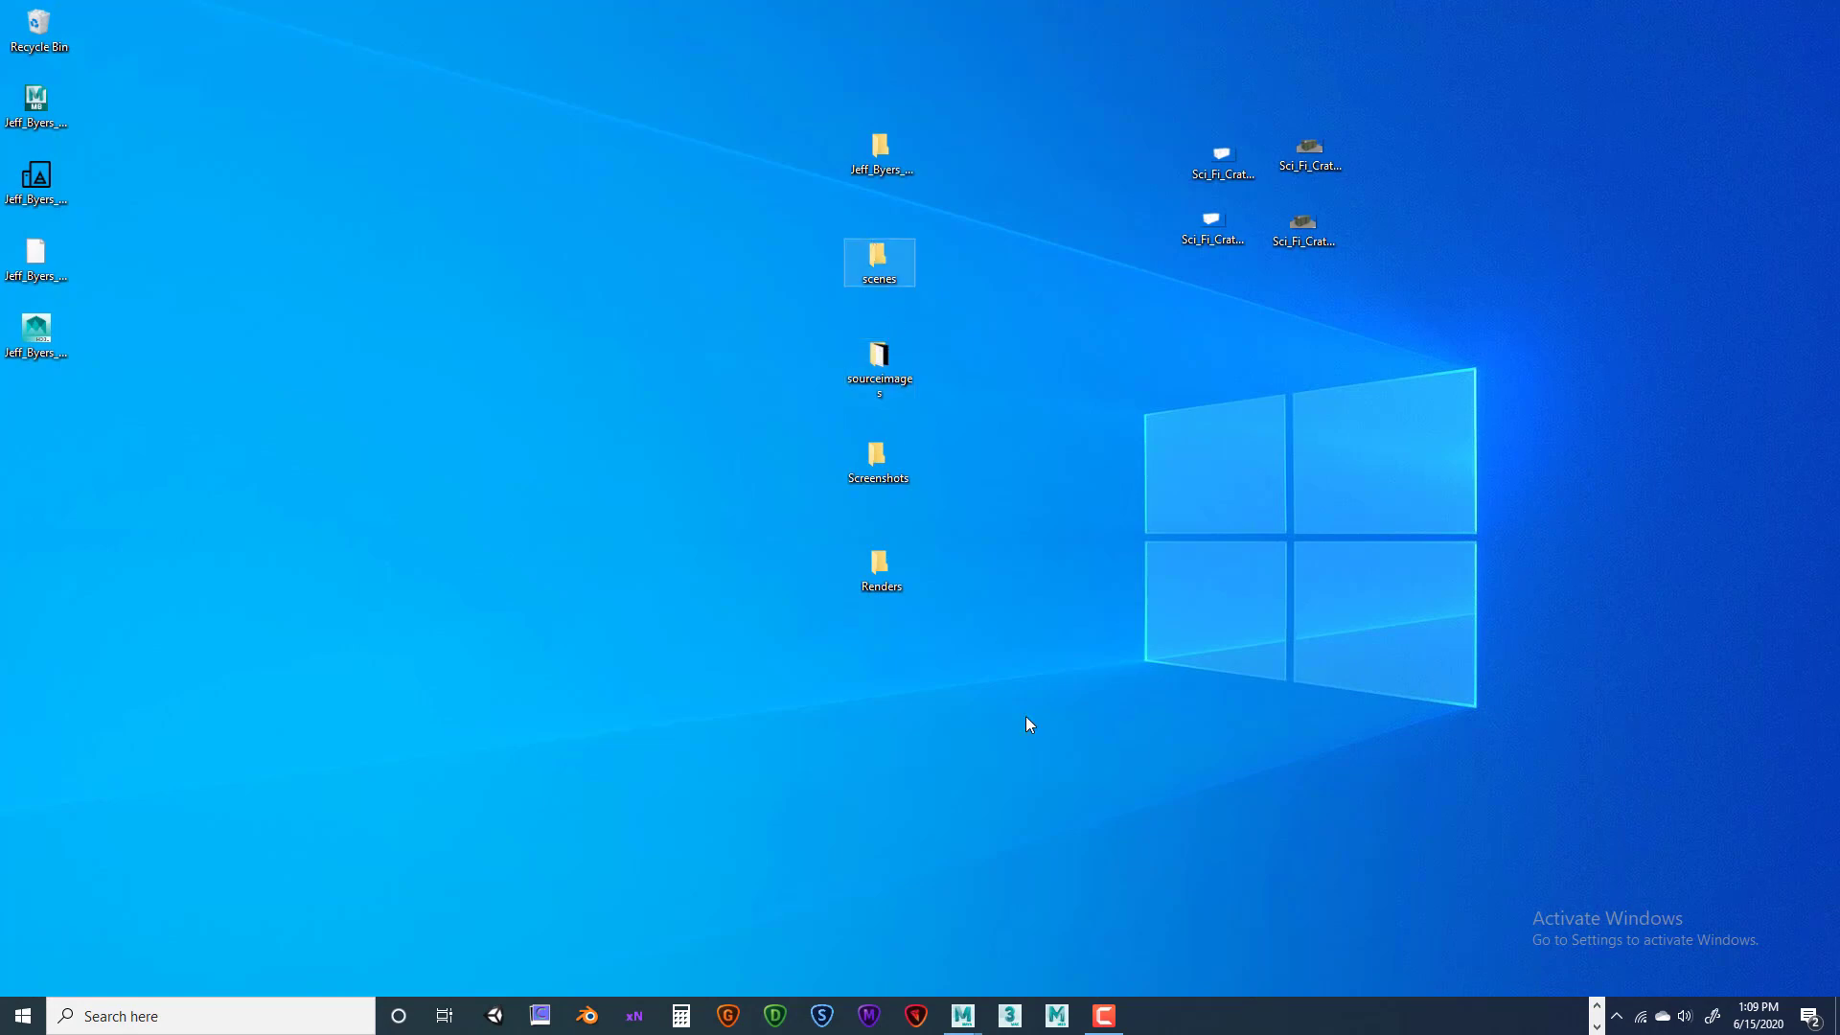
{"action": "left_click", "coordinate": [1593, 1006]}
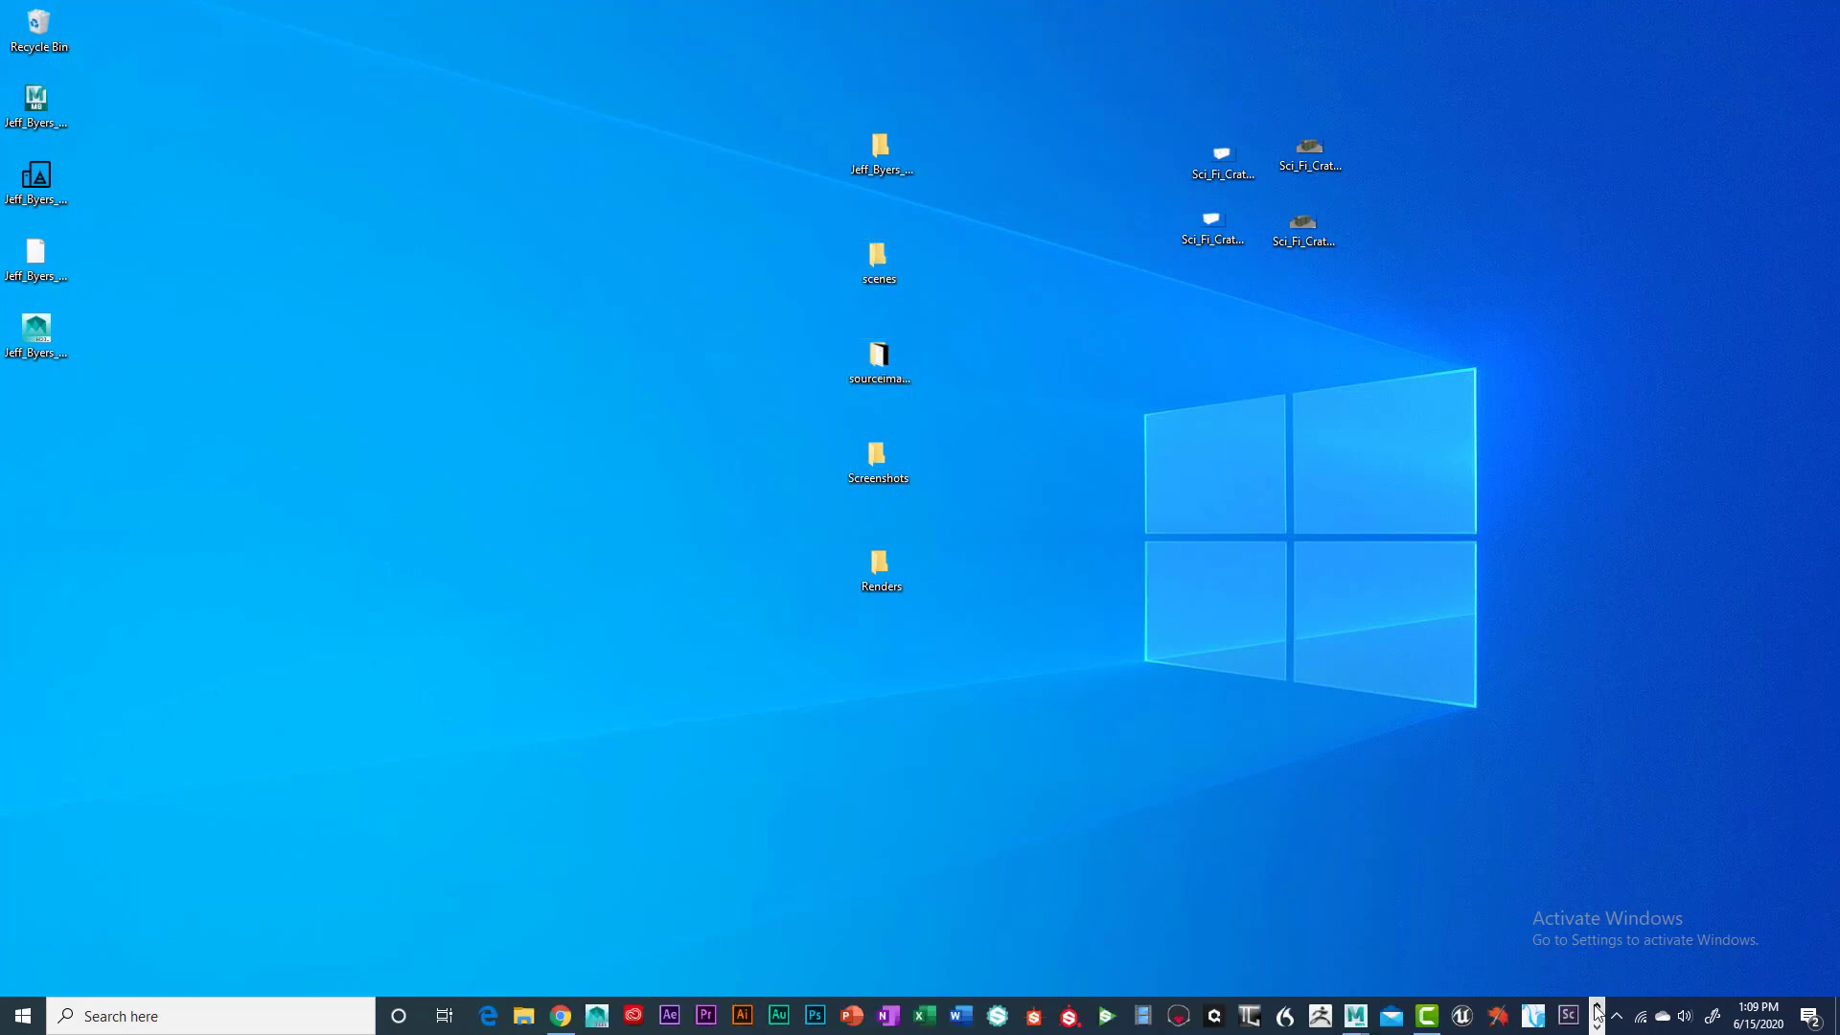
{"action": "left_click", "coordinate": [561, 1018]}
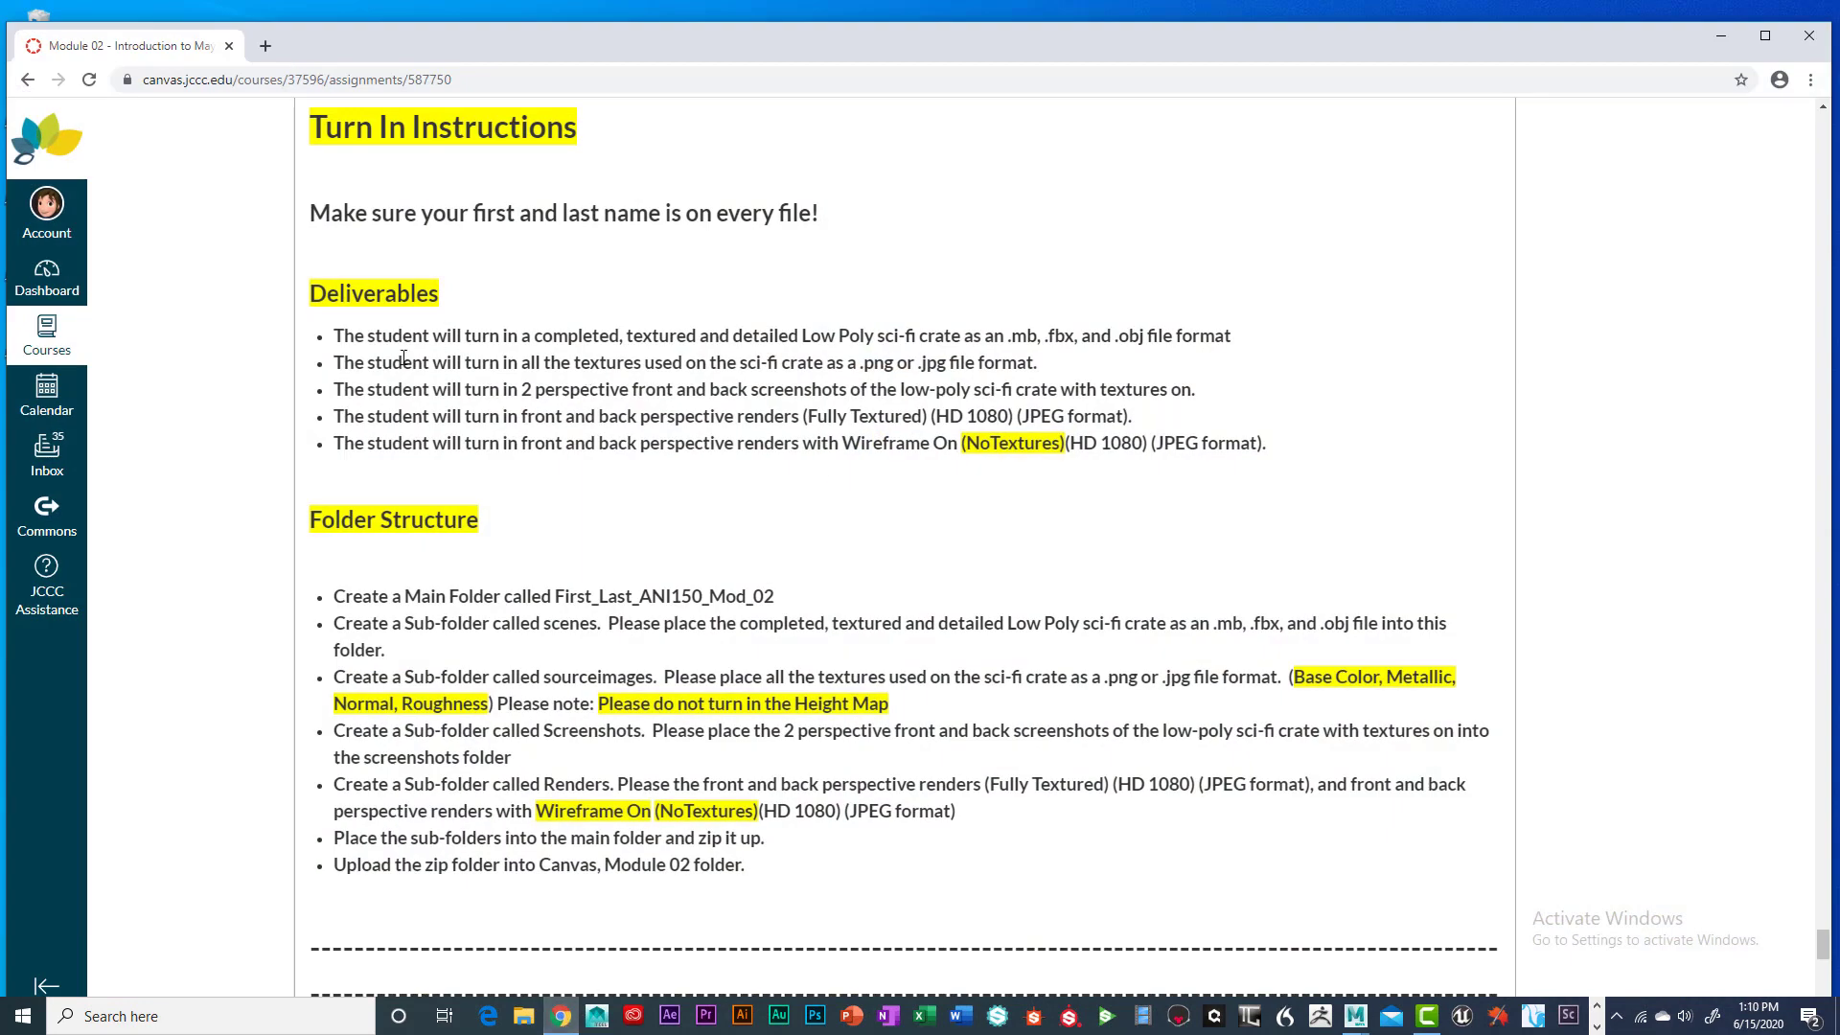
{"action": "left_click_drag", "start_coordinate": [337, 388], "coordinate": [1209, 406]}
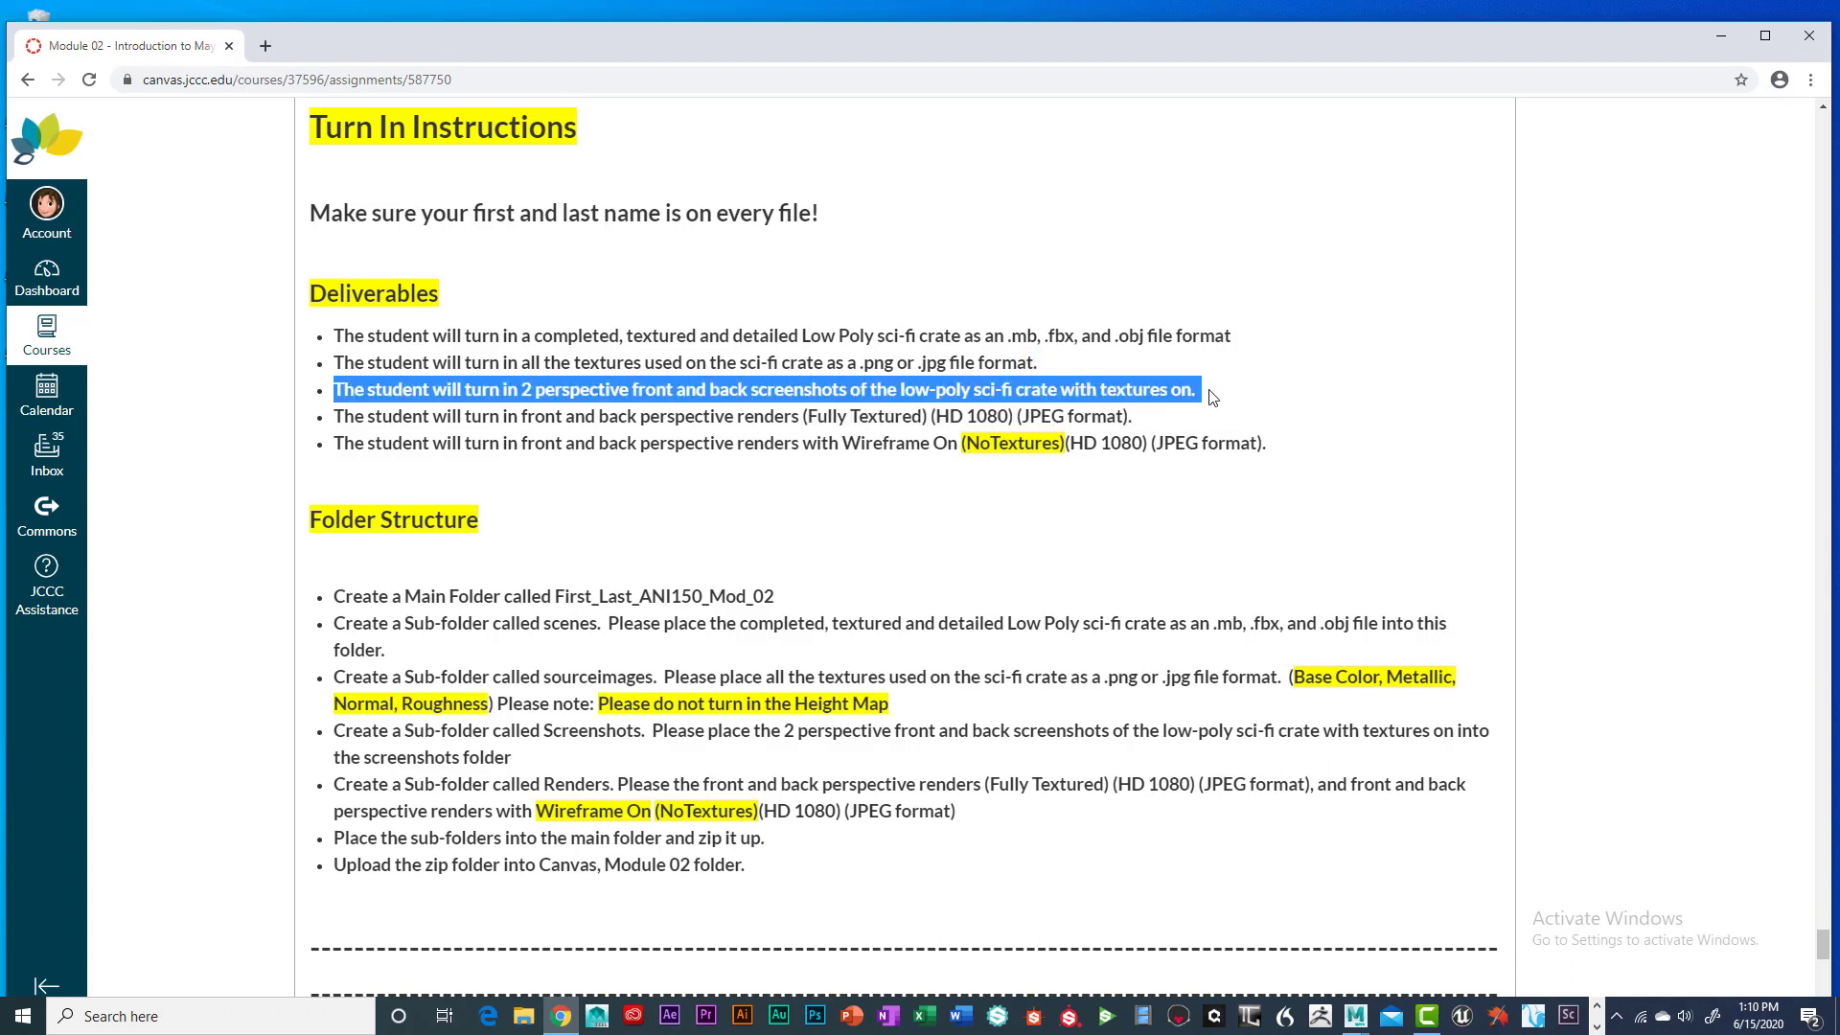
{"action": "left_click", "coordinate": [1226, 401]}
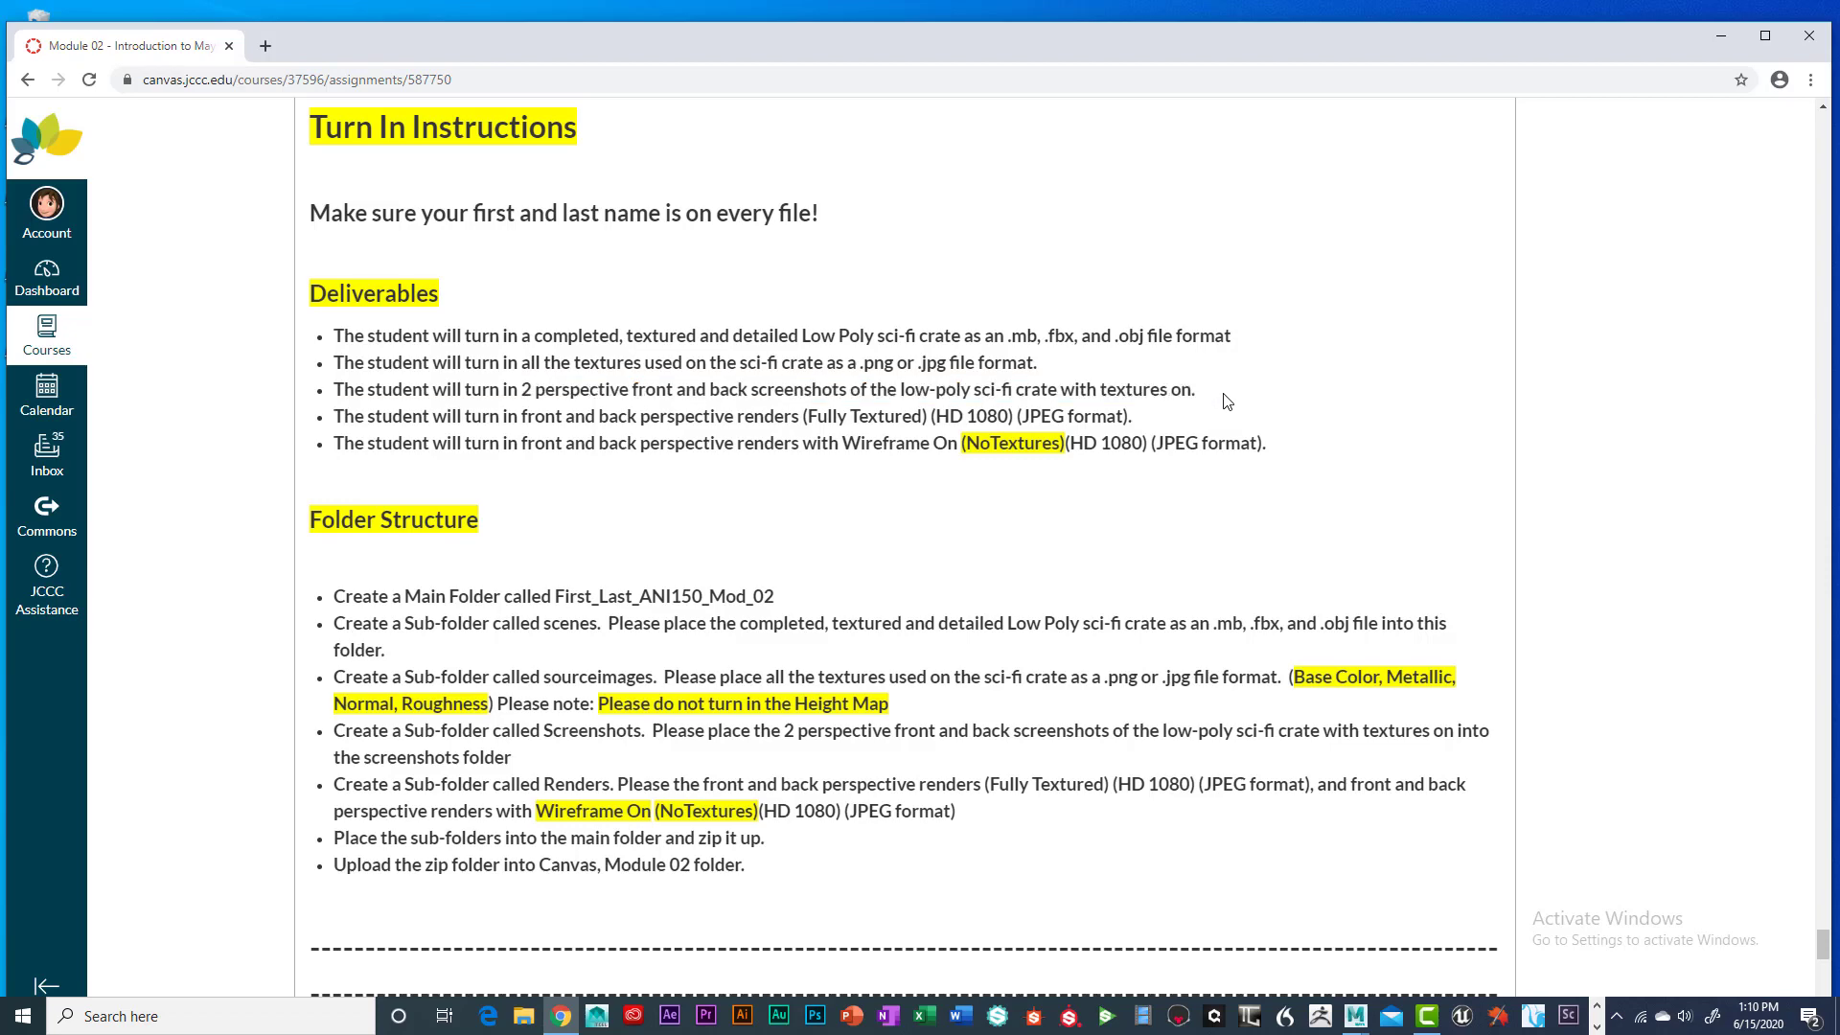
{"action": "left_click", "coordinate": [1722, 36]}
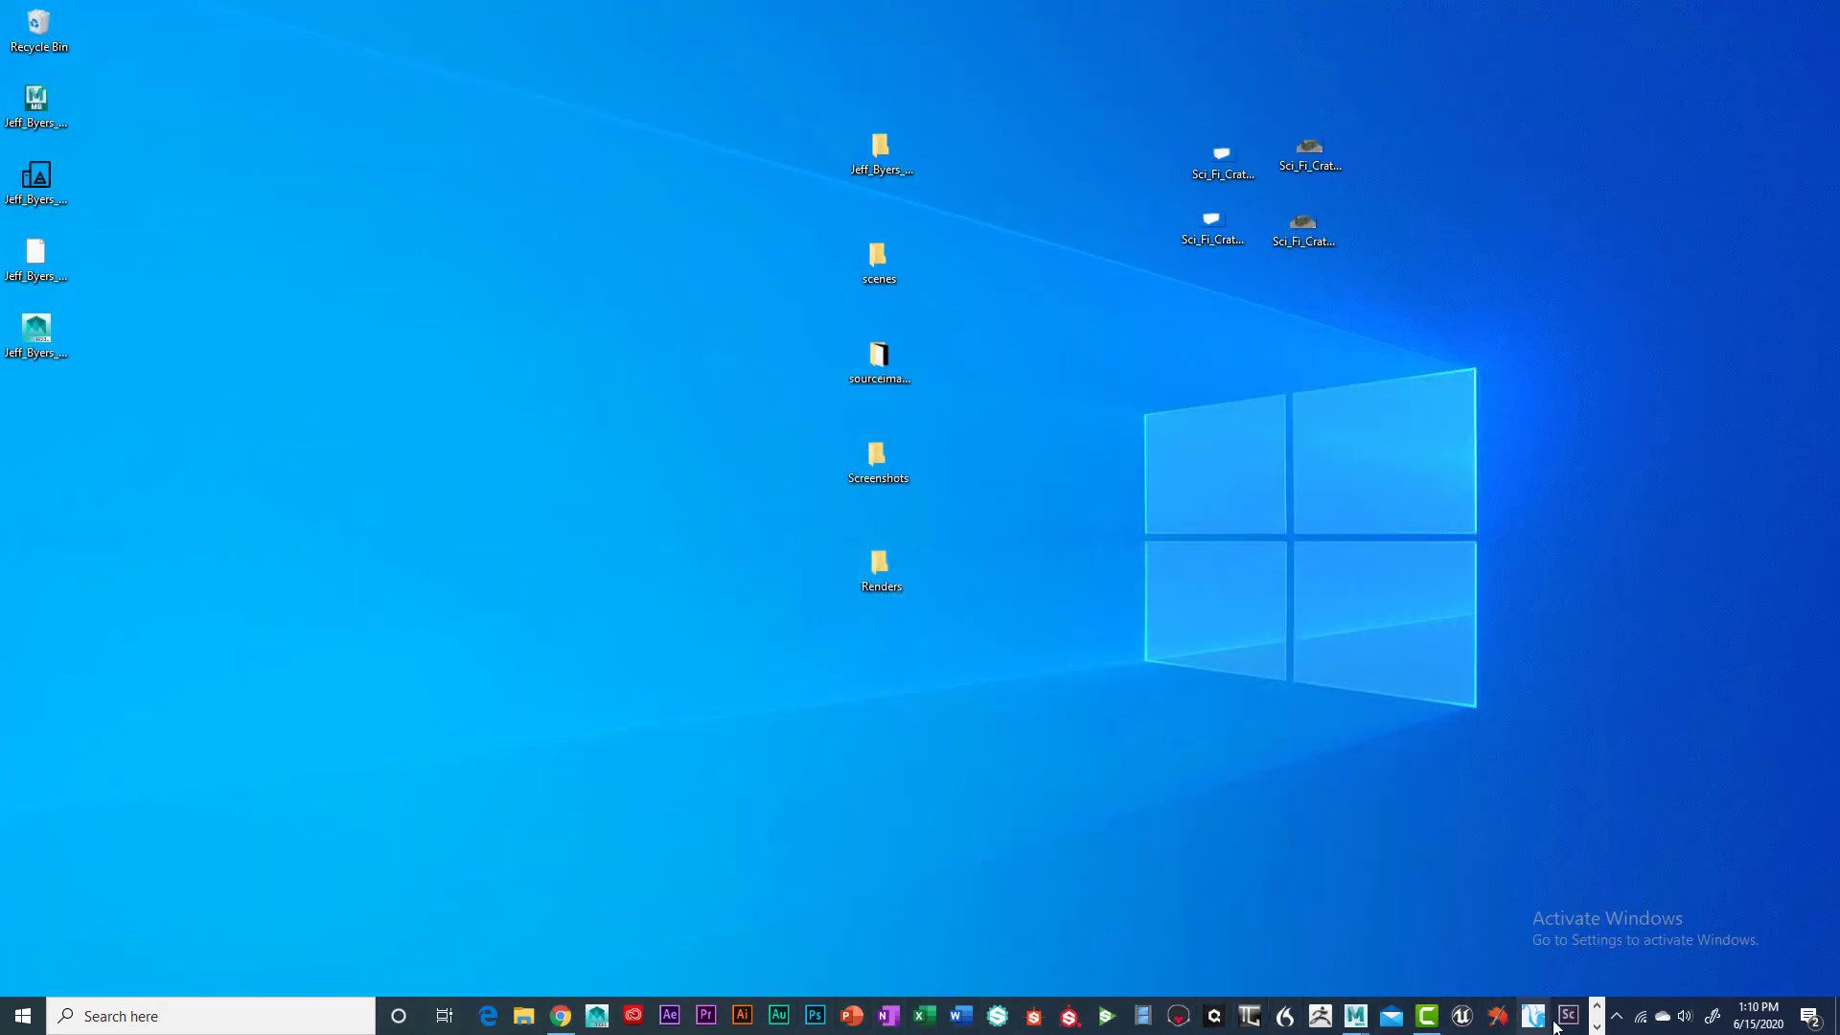
Bring the Maya crate scene to the front and switch the viewport to textured display with 6
{"action": "left_click", "coordinate": [1598, 1027]}
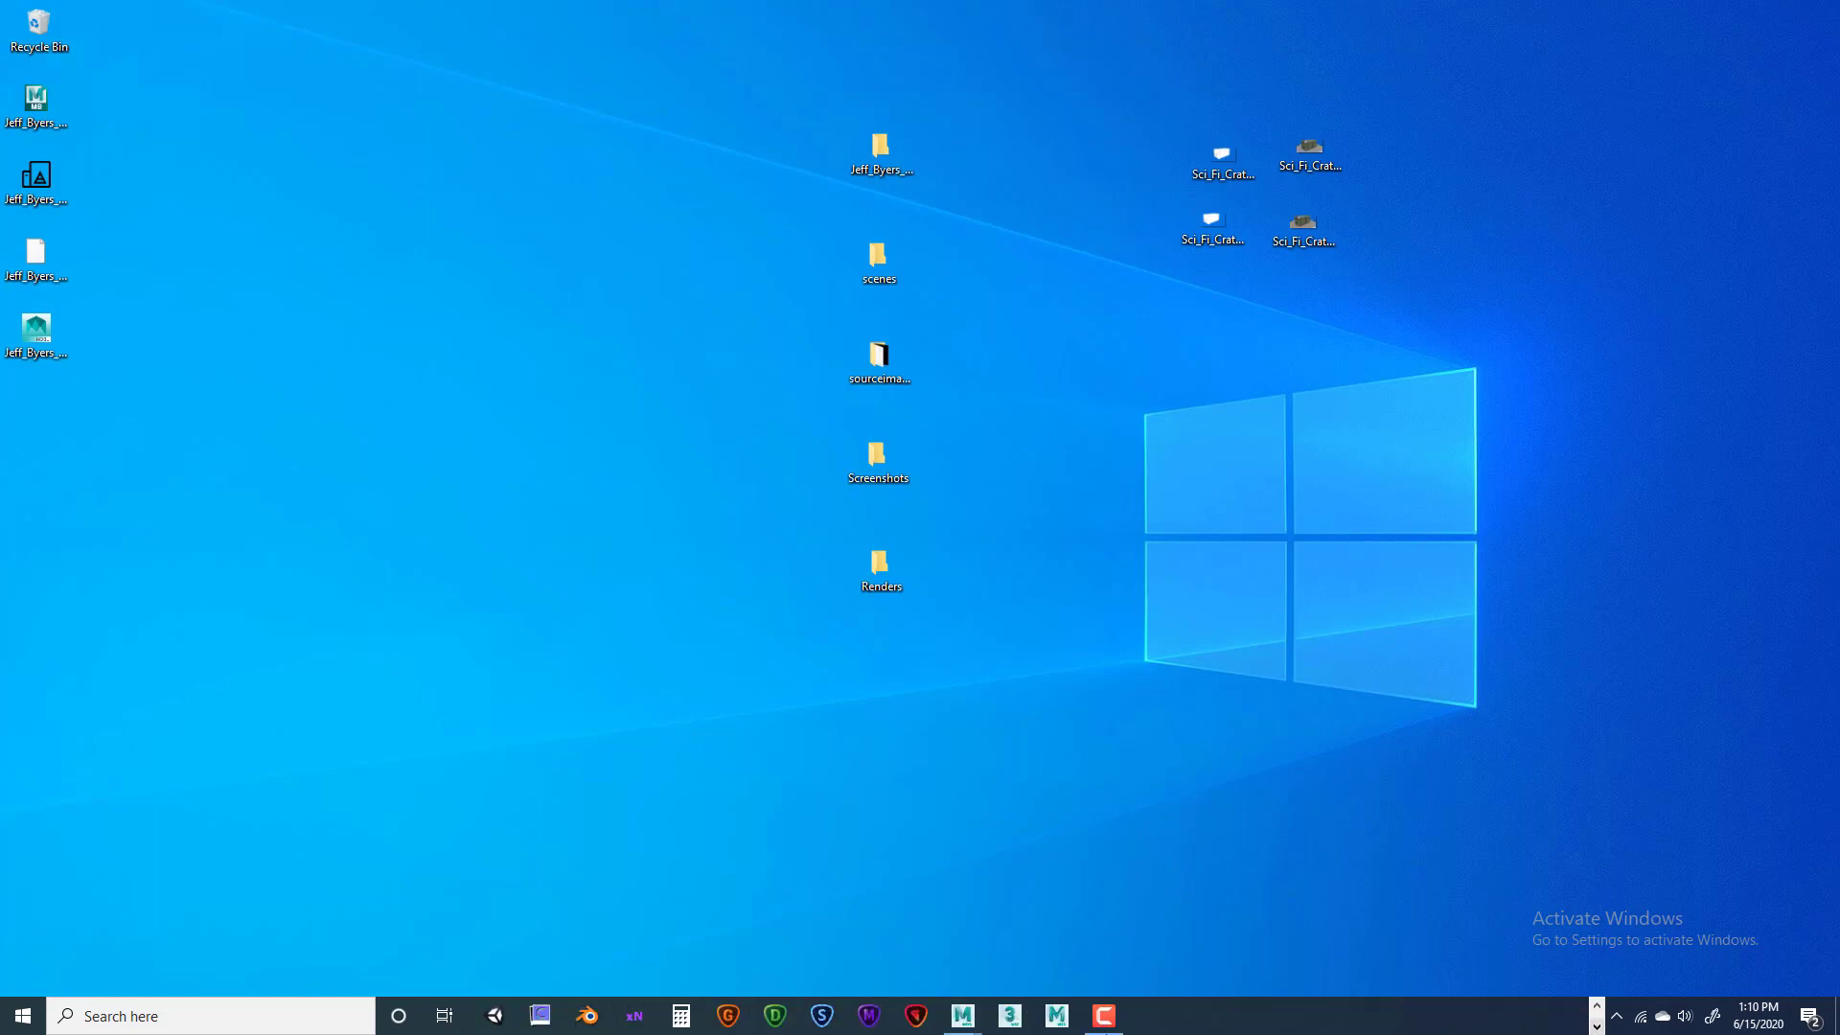
{"action": "mouse_move", "coordinate": [962, 1016]}
{"action": "left_click", "coordinate": [1021, 939]}
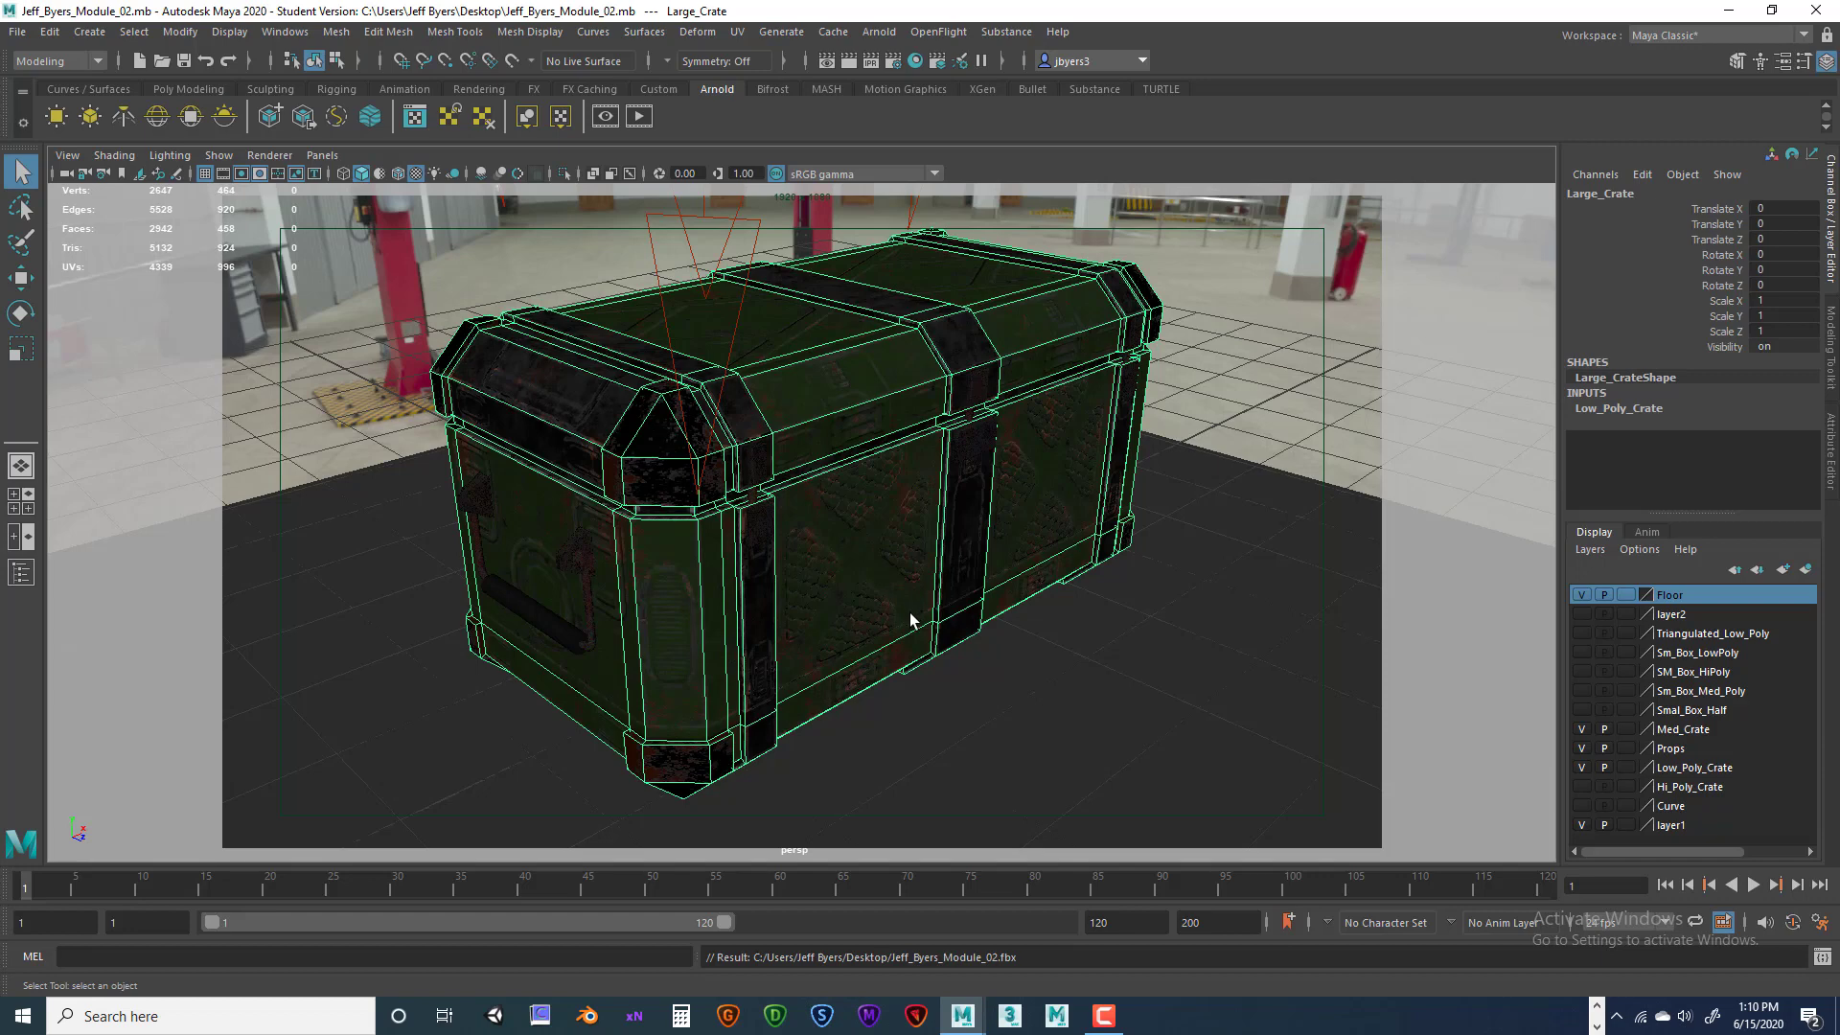
{"action": "left_click", "coordinate": [417, 175]}
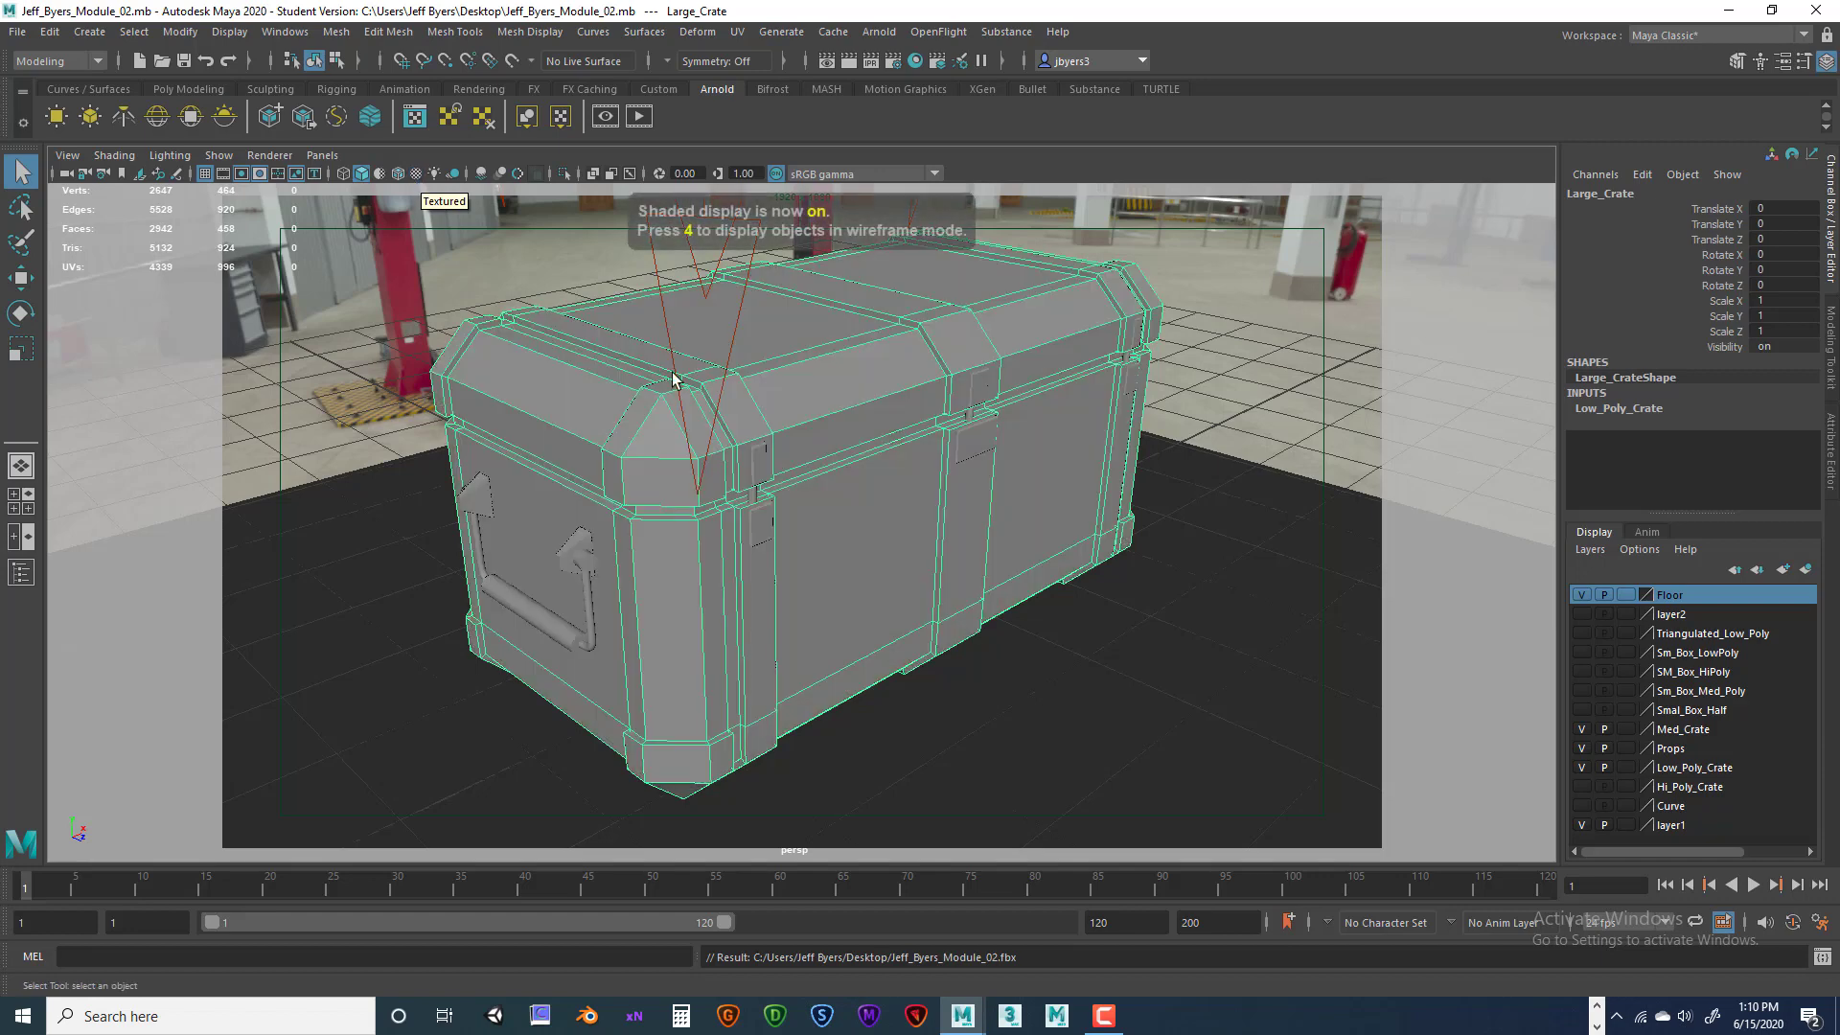
{"action": "key", "text": "6"}
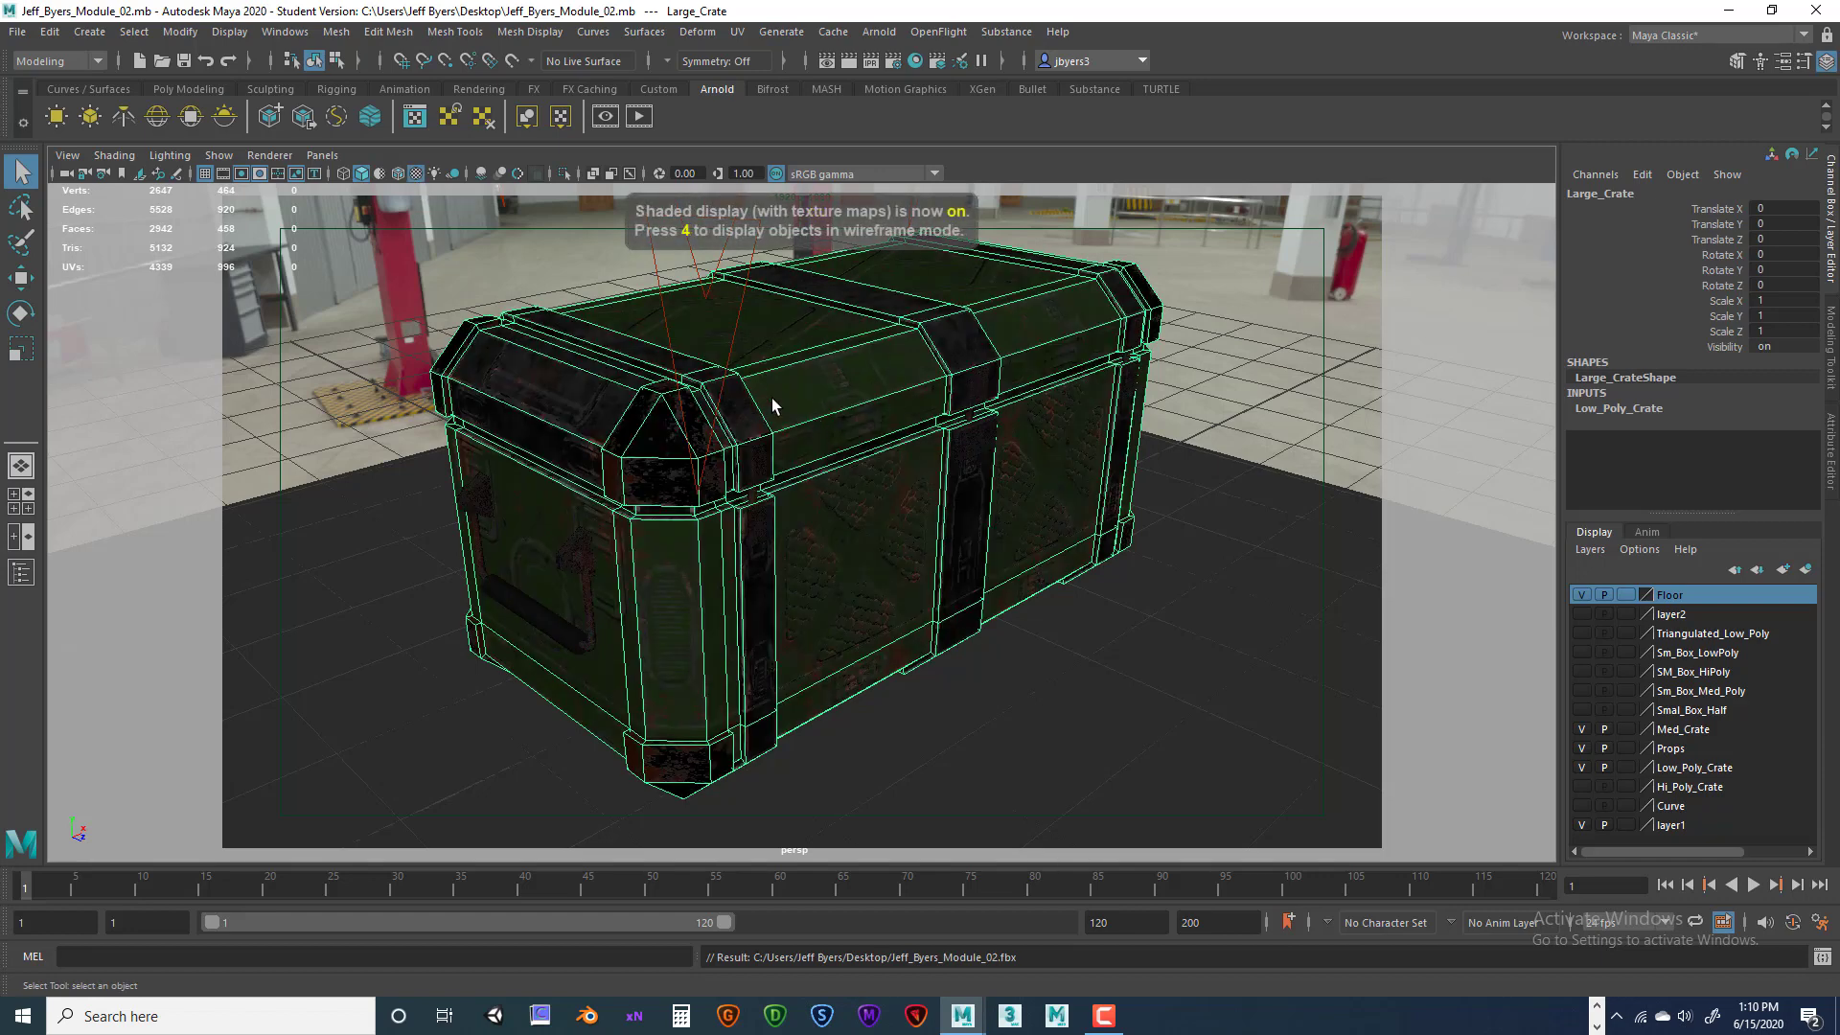
{"action": "left_click", "coordinate": [268, 157]}
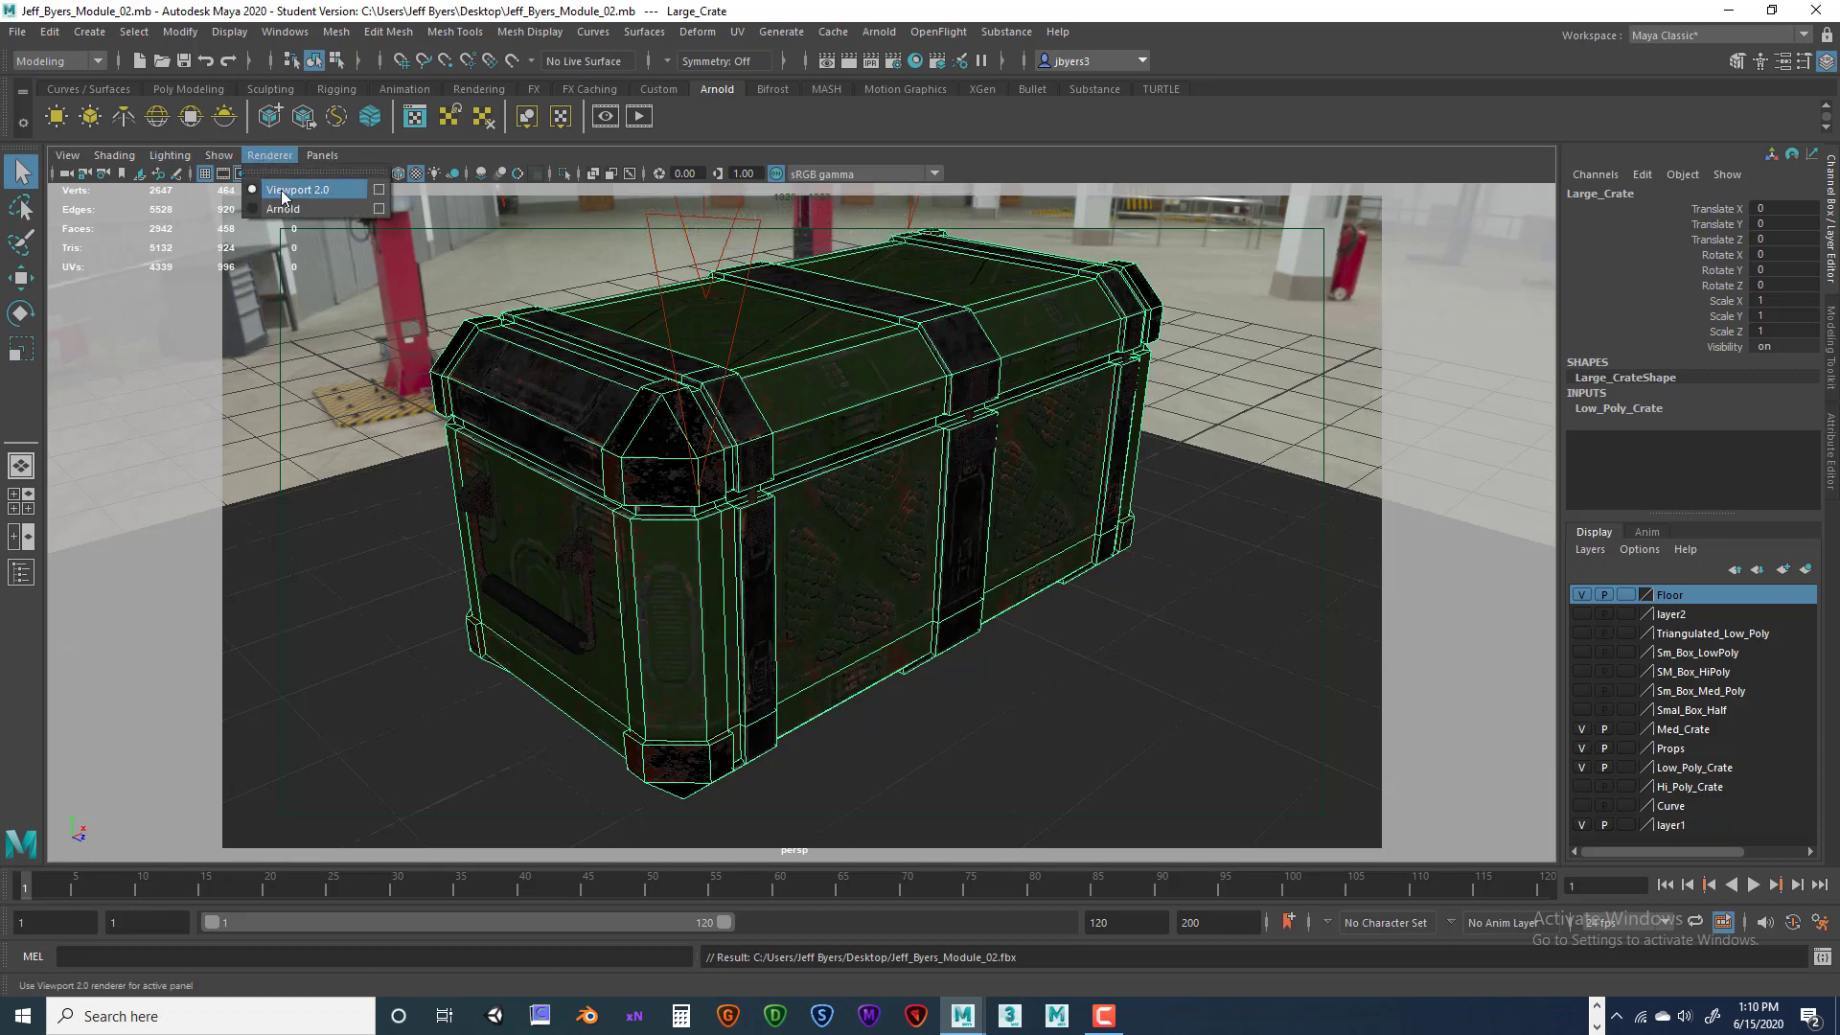
{"action": "left_click", "coordinate": [378, 188]}
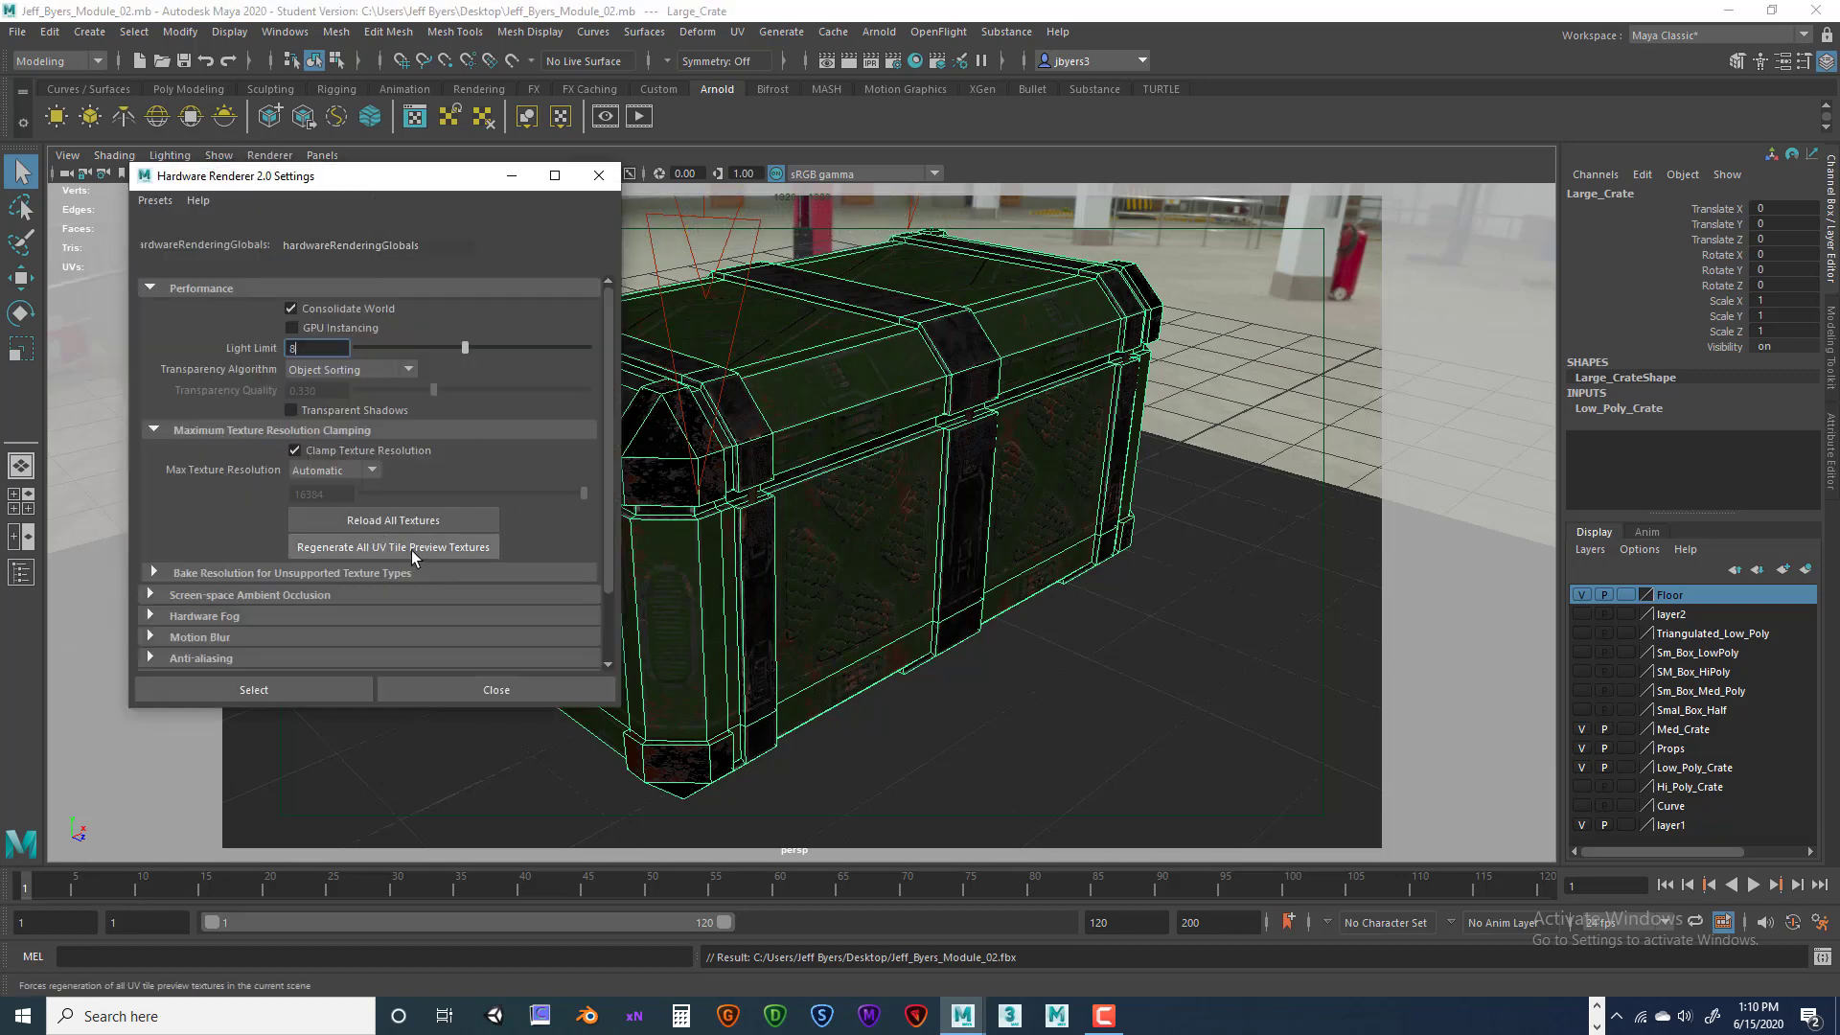
{"action": "left_click", "coordinate": [599, 177]}
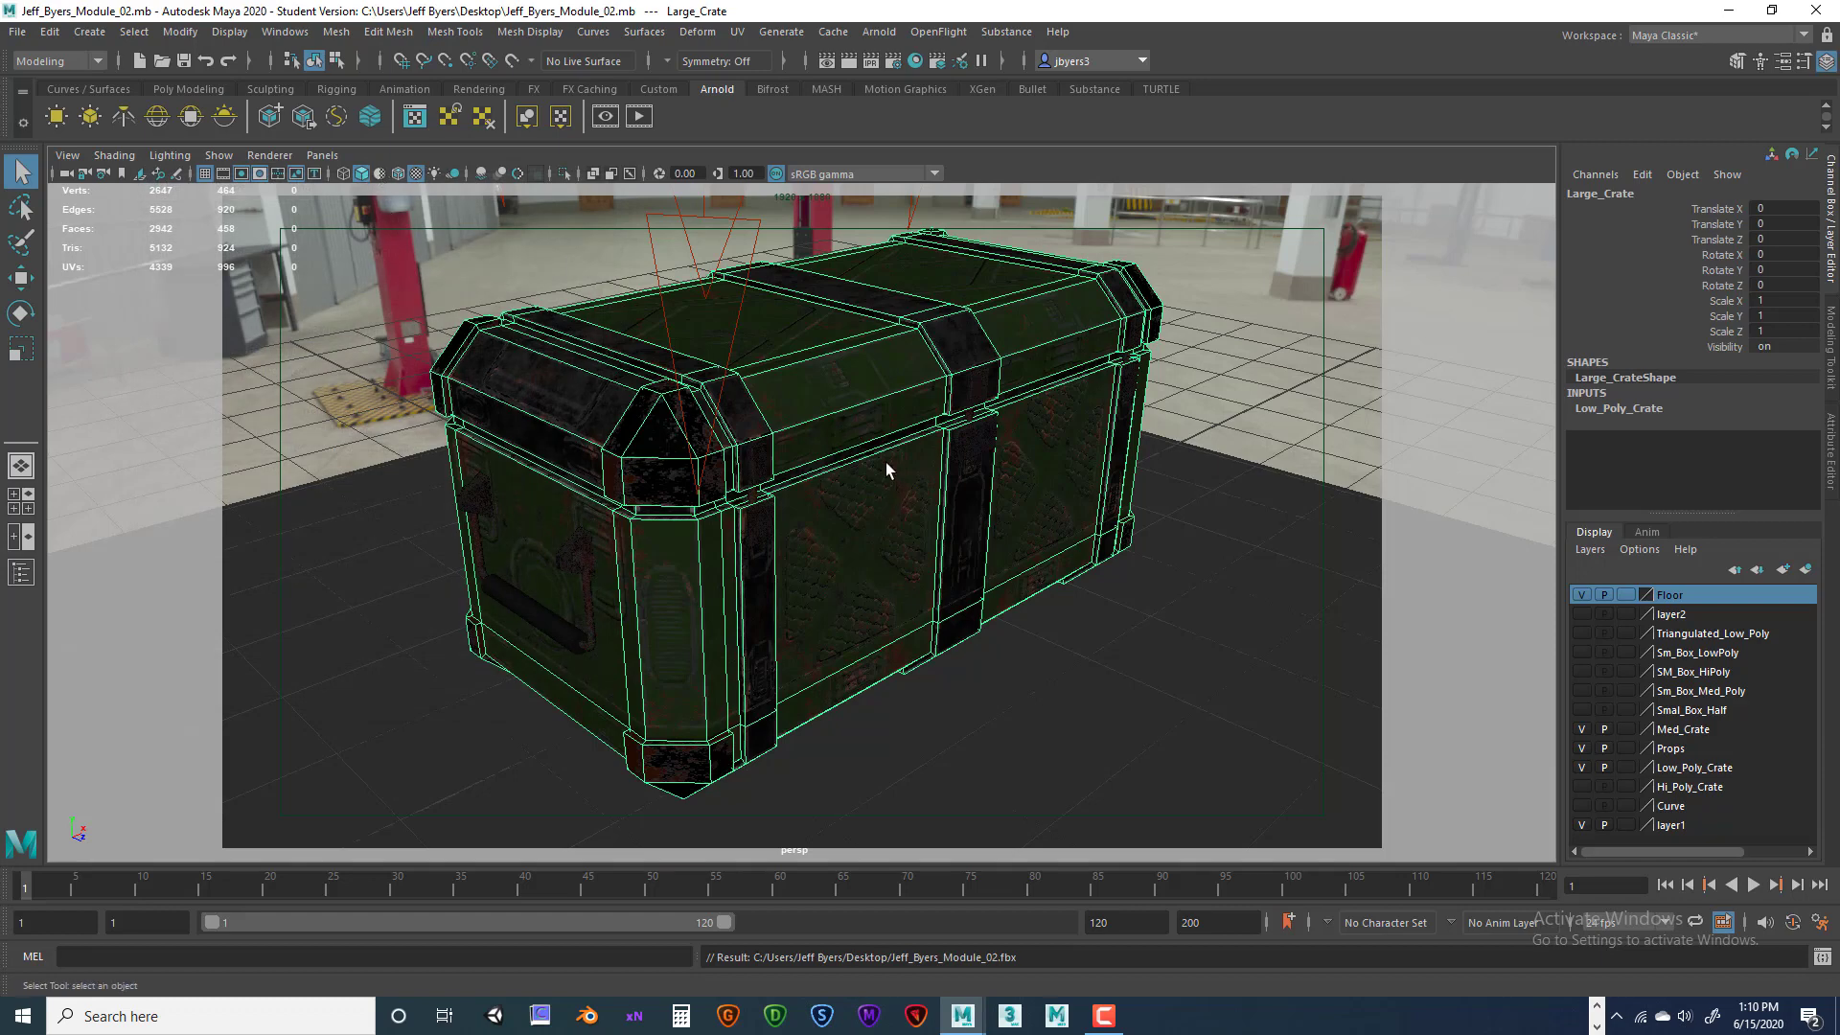
{"action": "left_click", "coordinate": [287, 157]}
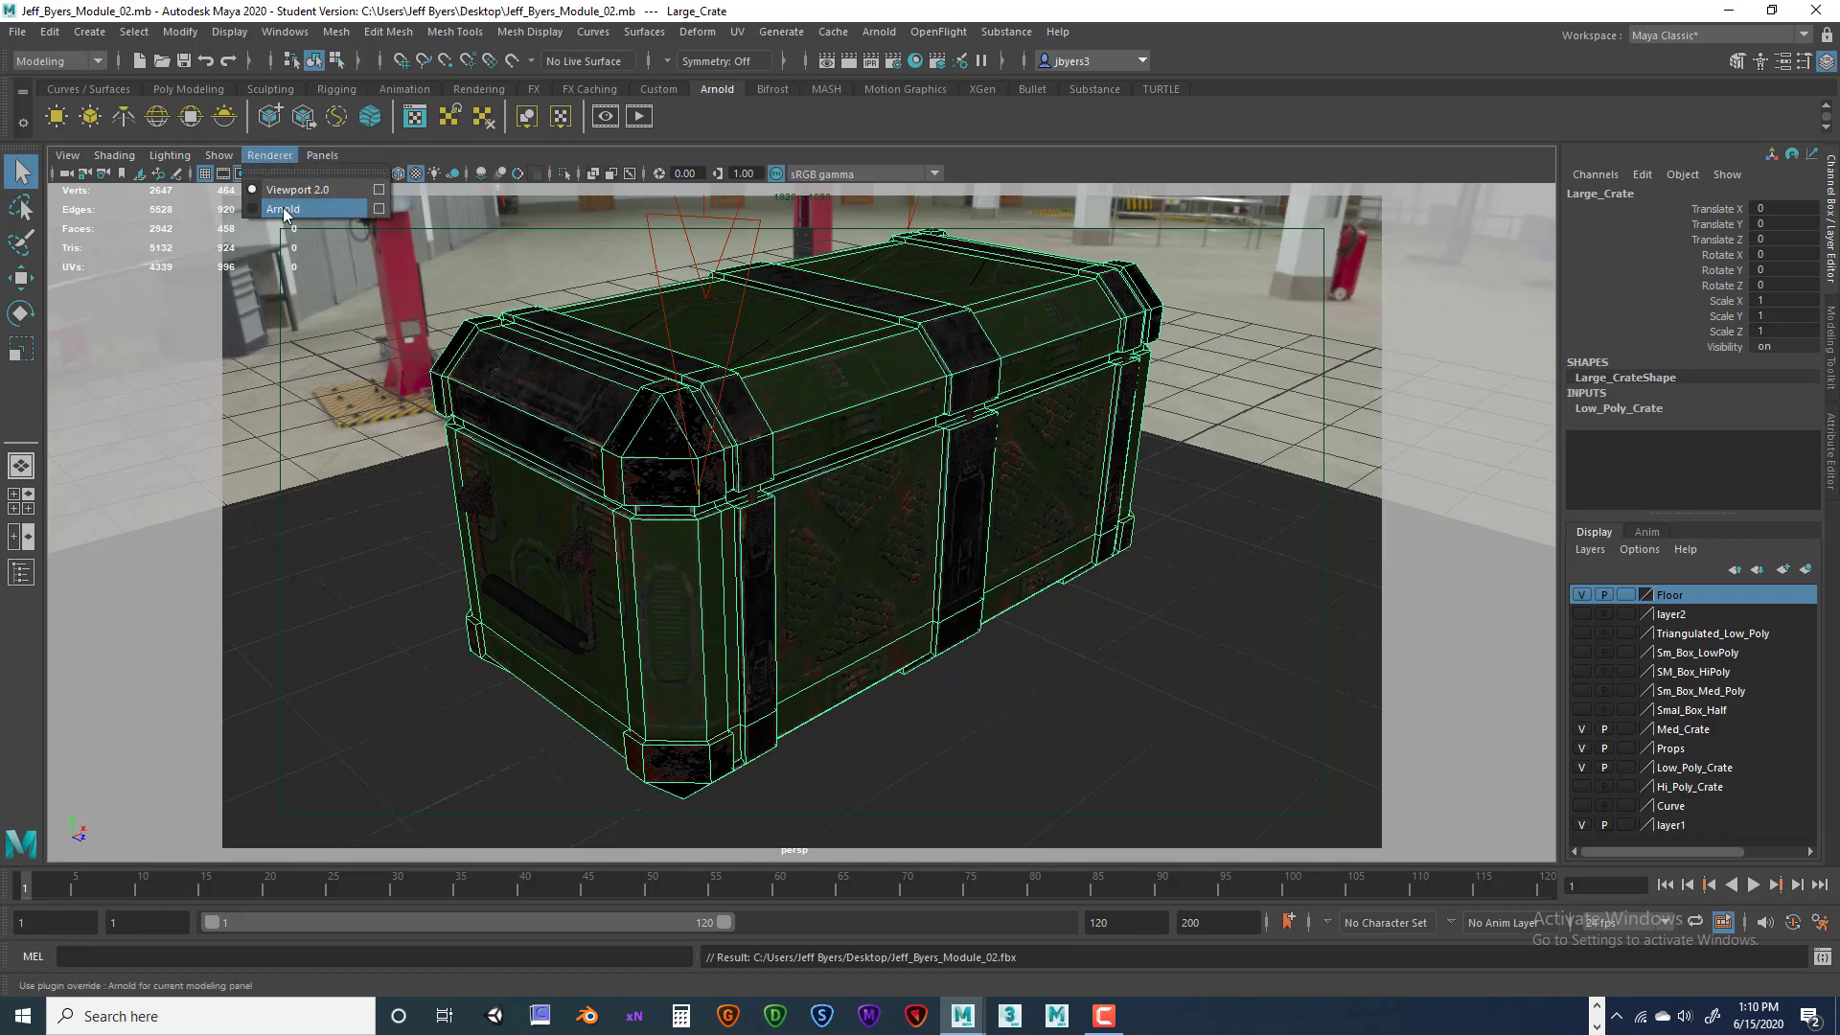
{"action": "left_click", "coordinate": [321, 211]}
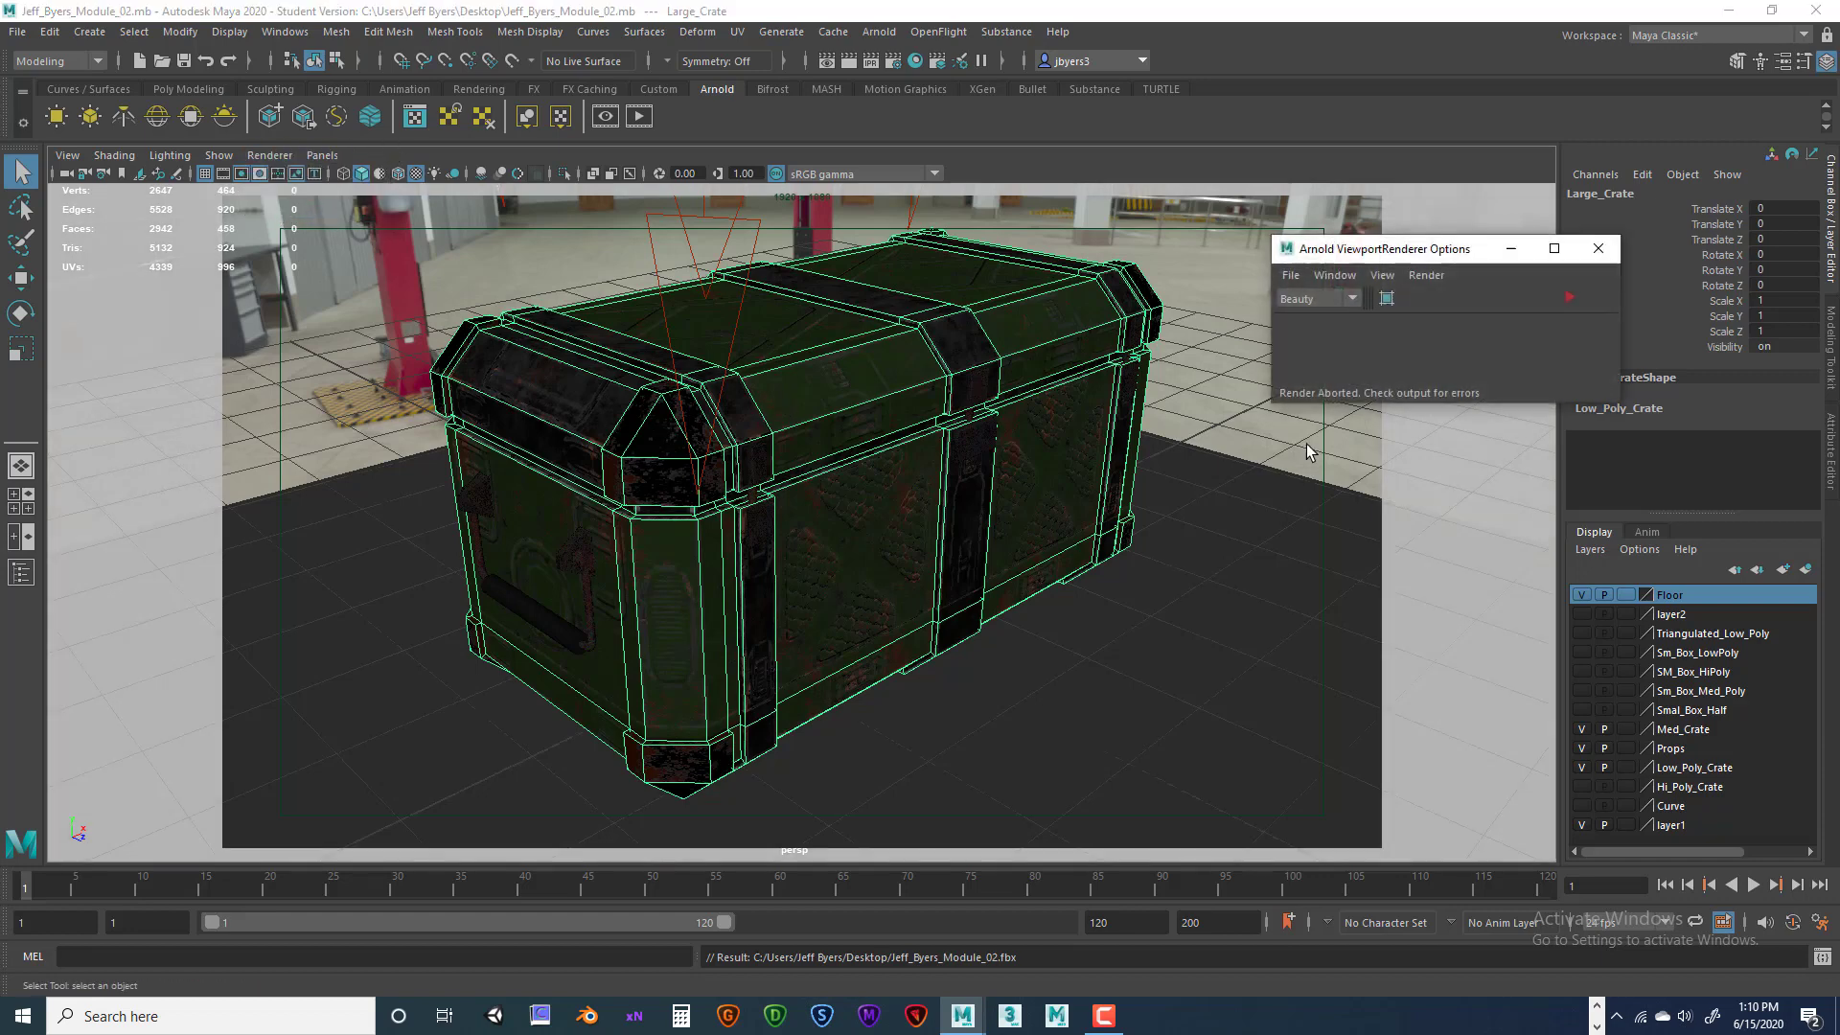
{"action": "left_click", "coordinate": [1570, 298]}
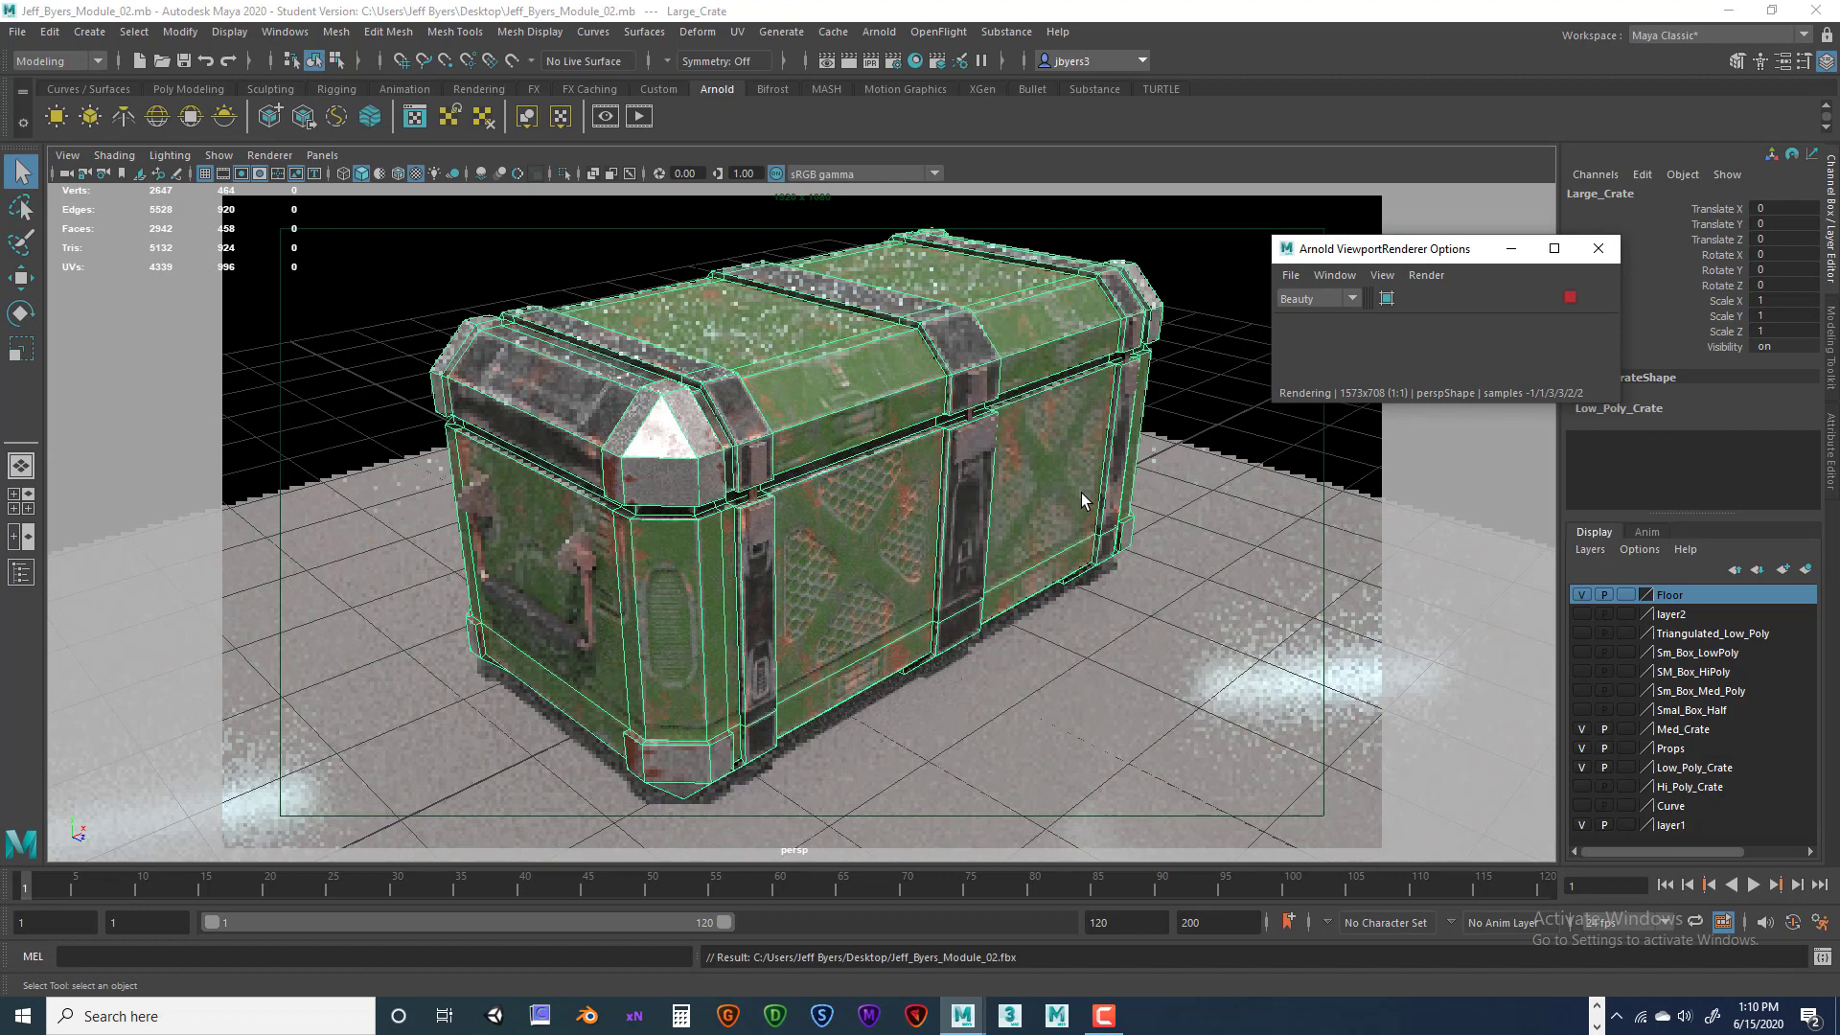
{"action": "left_click", "coordinate": [1570, 298]}
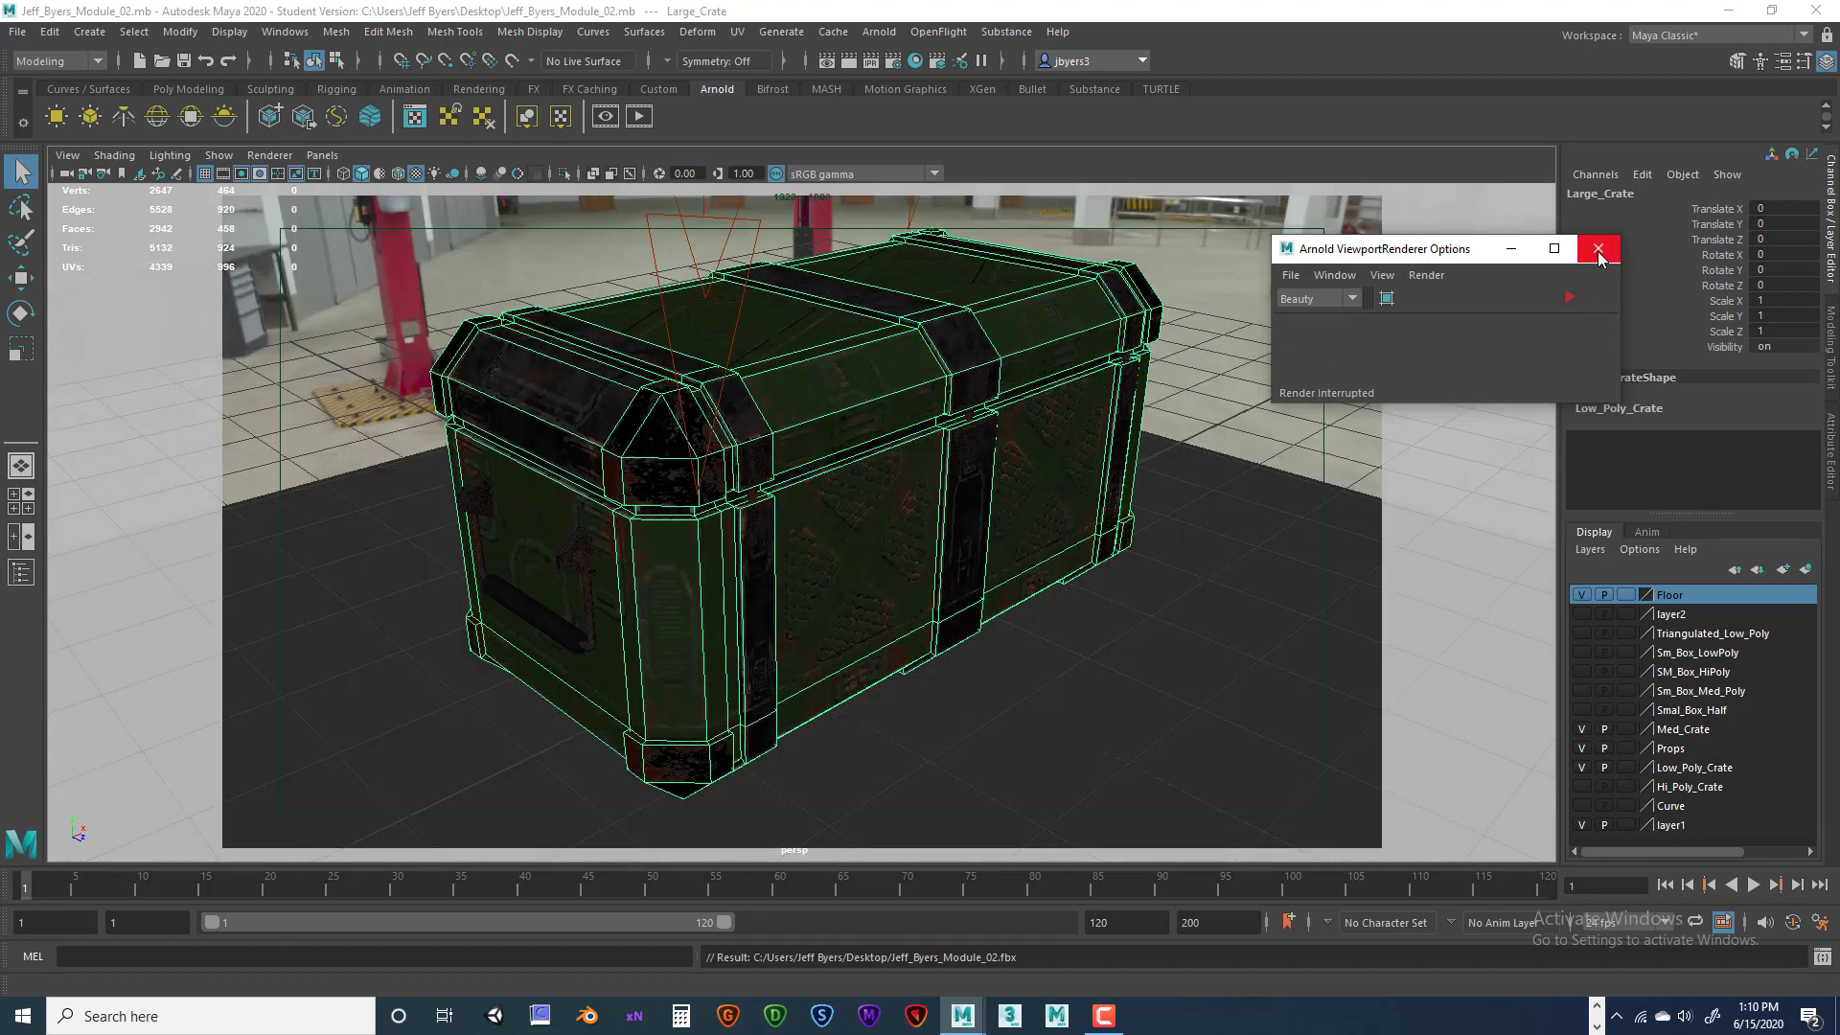
{"action": "left_click", "coordinate": [1597, 248]}
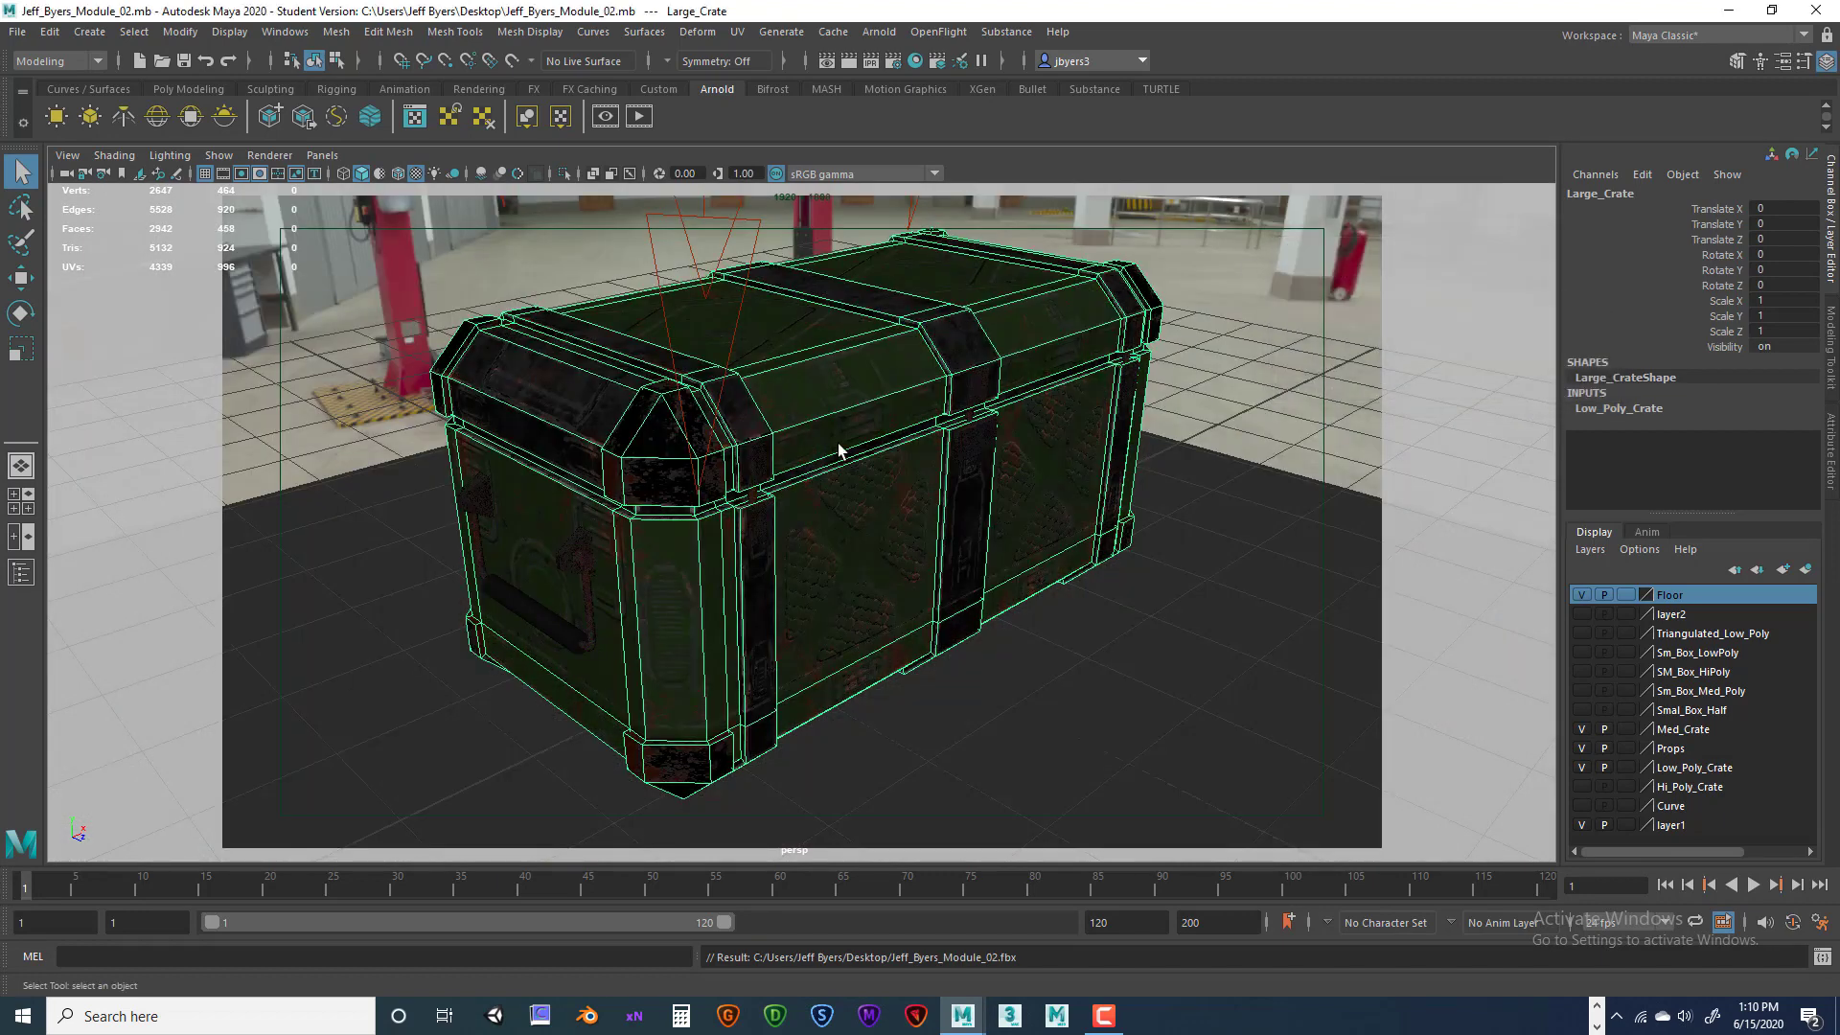
Enable Use All Lights and shadows, select the sky dome, and orbit to a front perspective view
{"action": "left_click", "coordinate": [434, 175]}
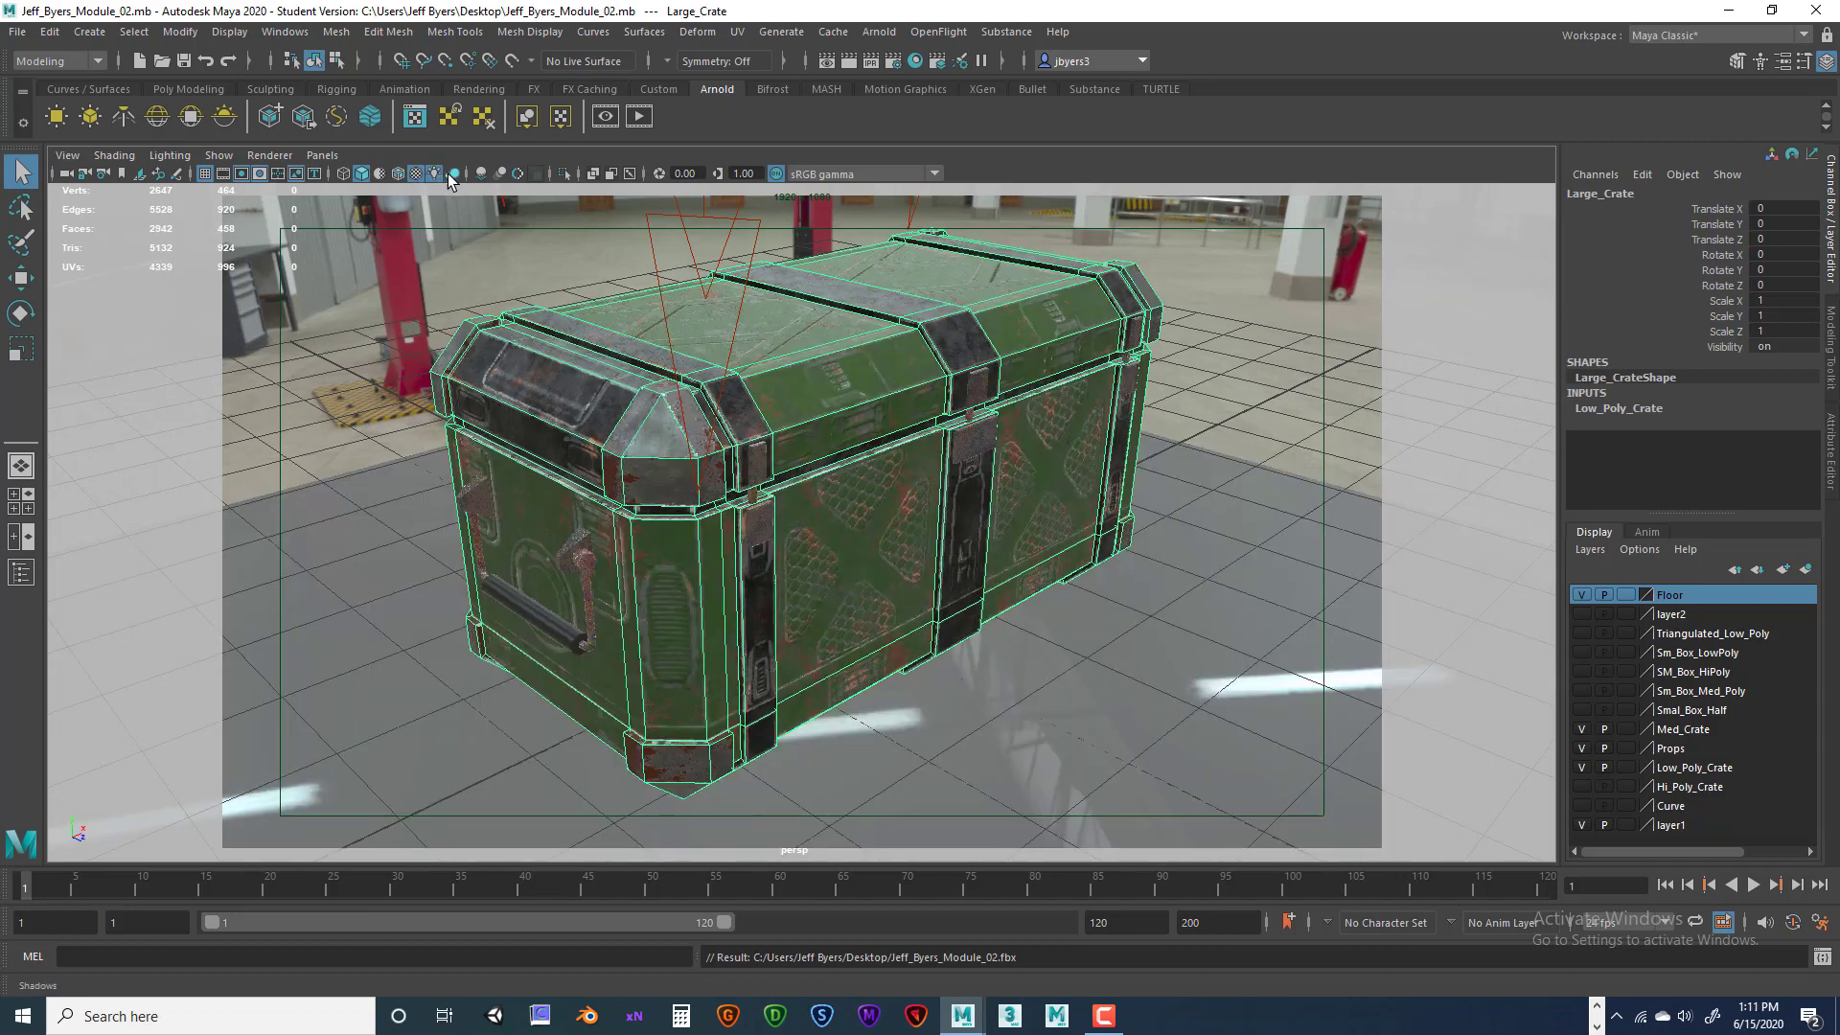
{"action": "left_click", "coordinate": [453, 175]}
{"action": "left_click", "coordinate": [1221, 427]}
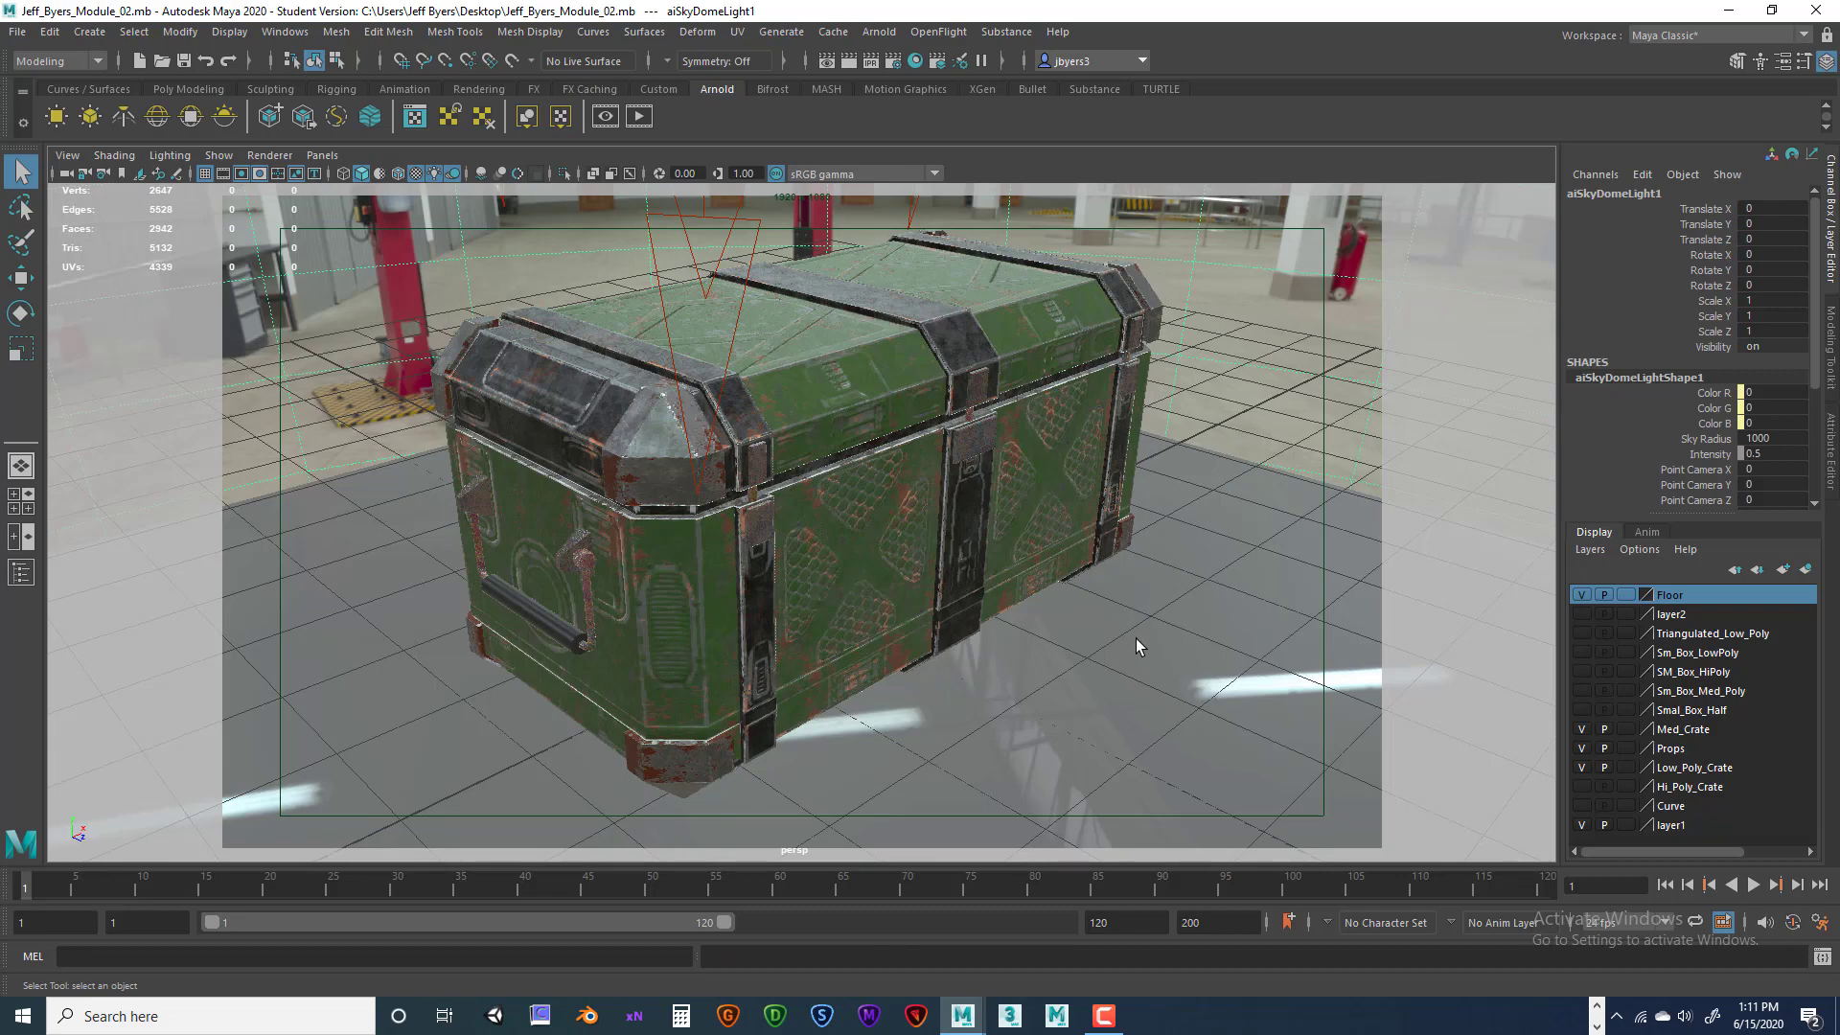
{"action": "left_click_drag", "start_coordinate": [1130, 635], "coordinate": [1089, 590], "text": "alt"}
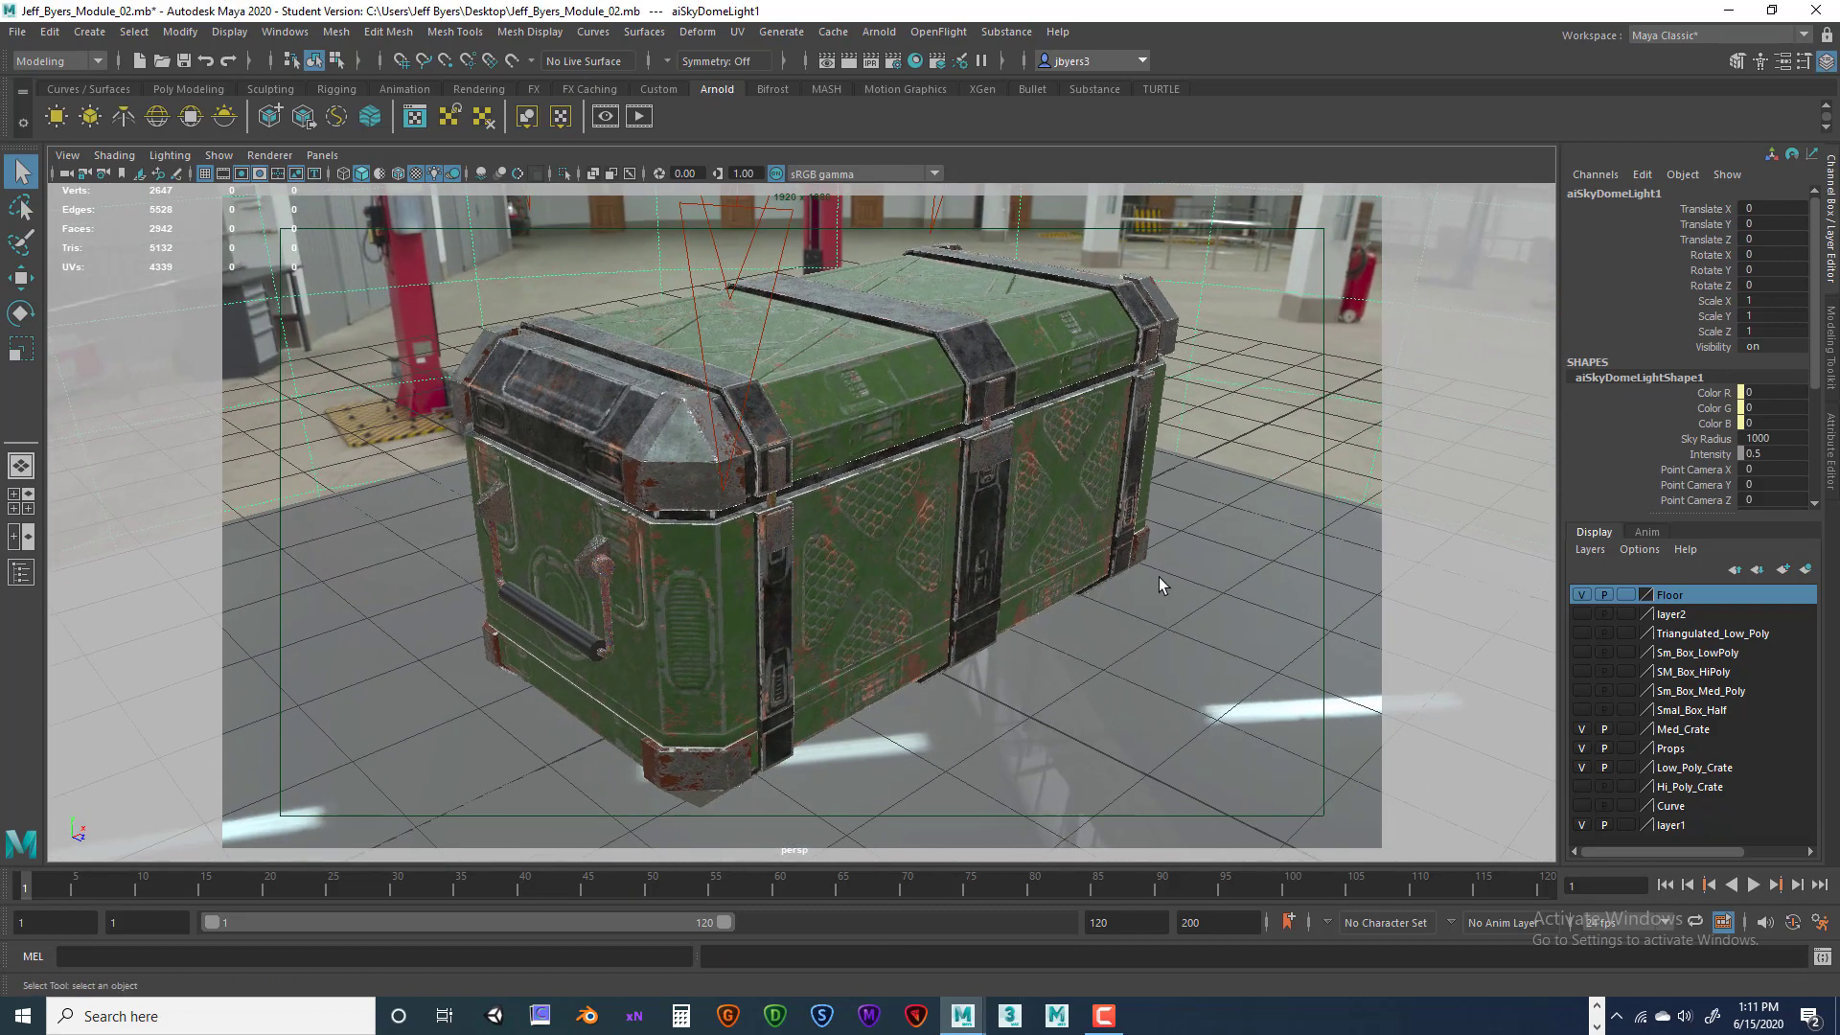
{"action": "mouse_move", "coordinate": [1142, 573]}
{"action": "left_mouse_down", "text": "alt"}
{"action": "mouse_move", "coordinate": [1121, 575]}
{"action": "mouse_move", "coordinate": [1129, 542]}
{"action": "left_mouse_up", "text": "alt"}
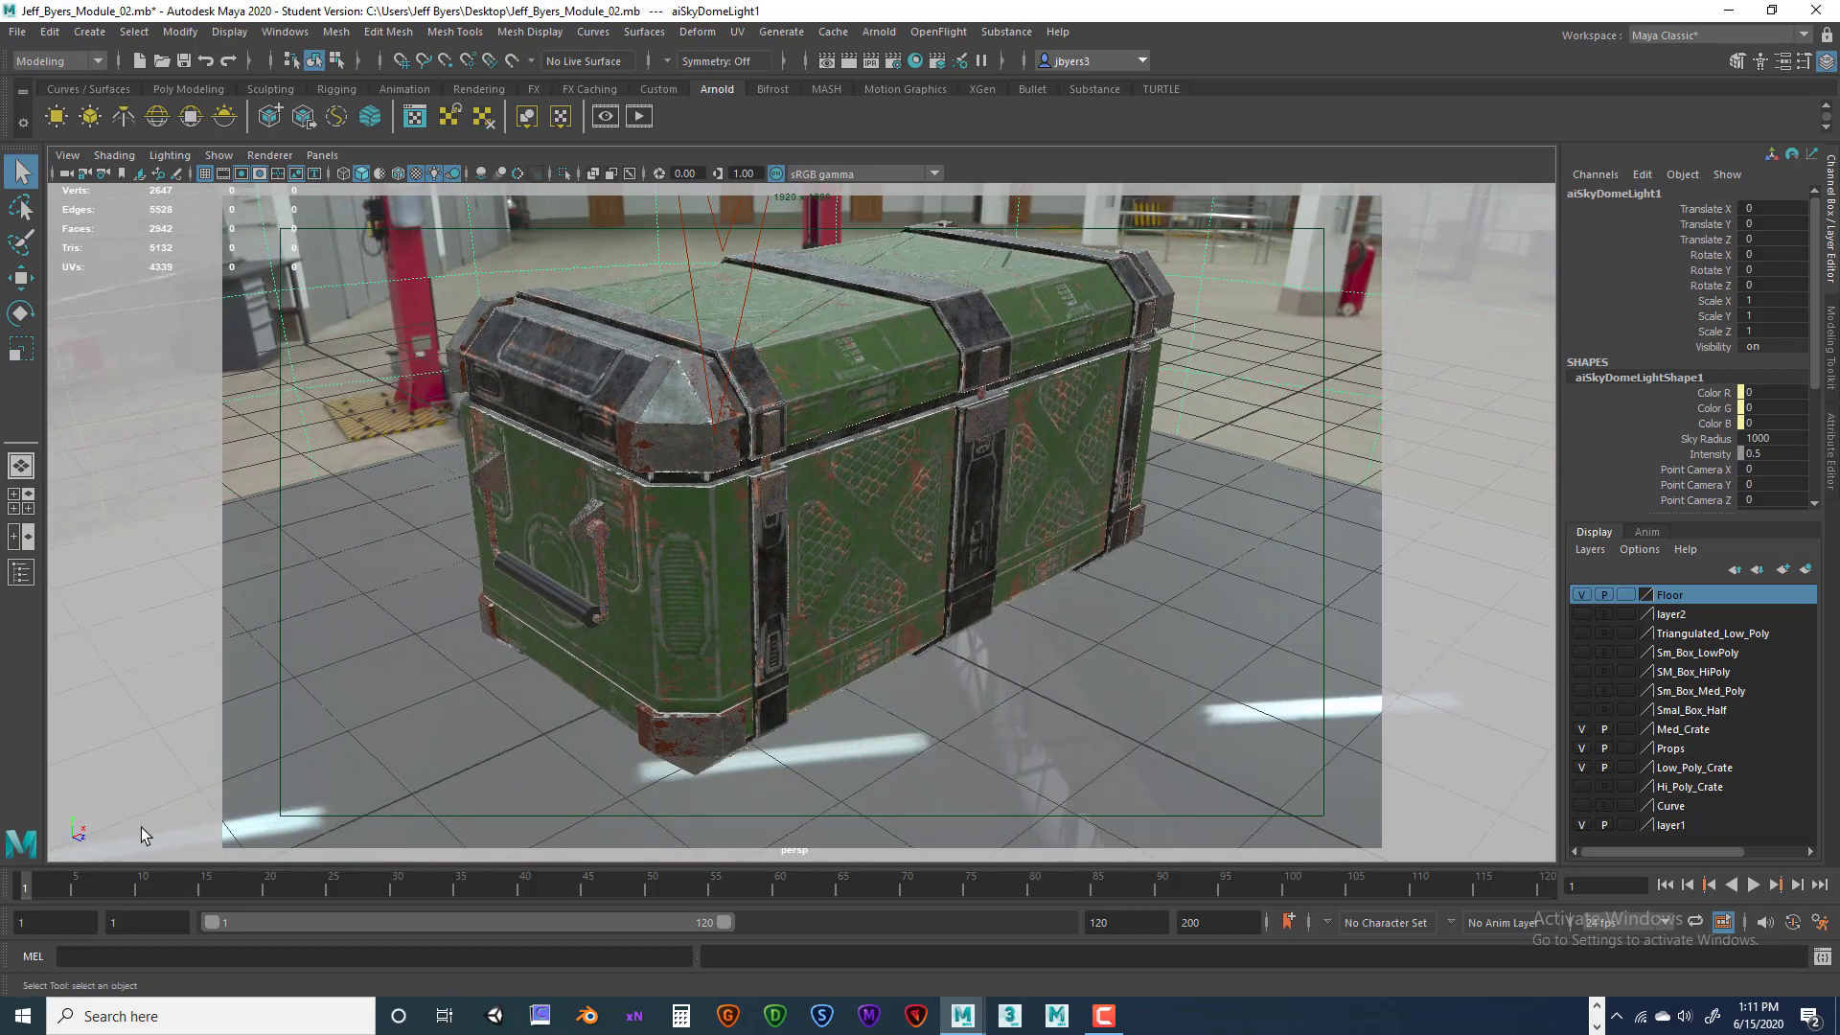
Launch Snipping Tool and capture the viewport area showing the crate
{"action": "left_click", "coordinate": [227, 1009]}
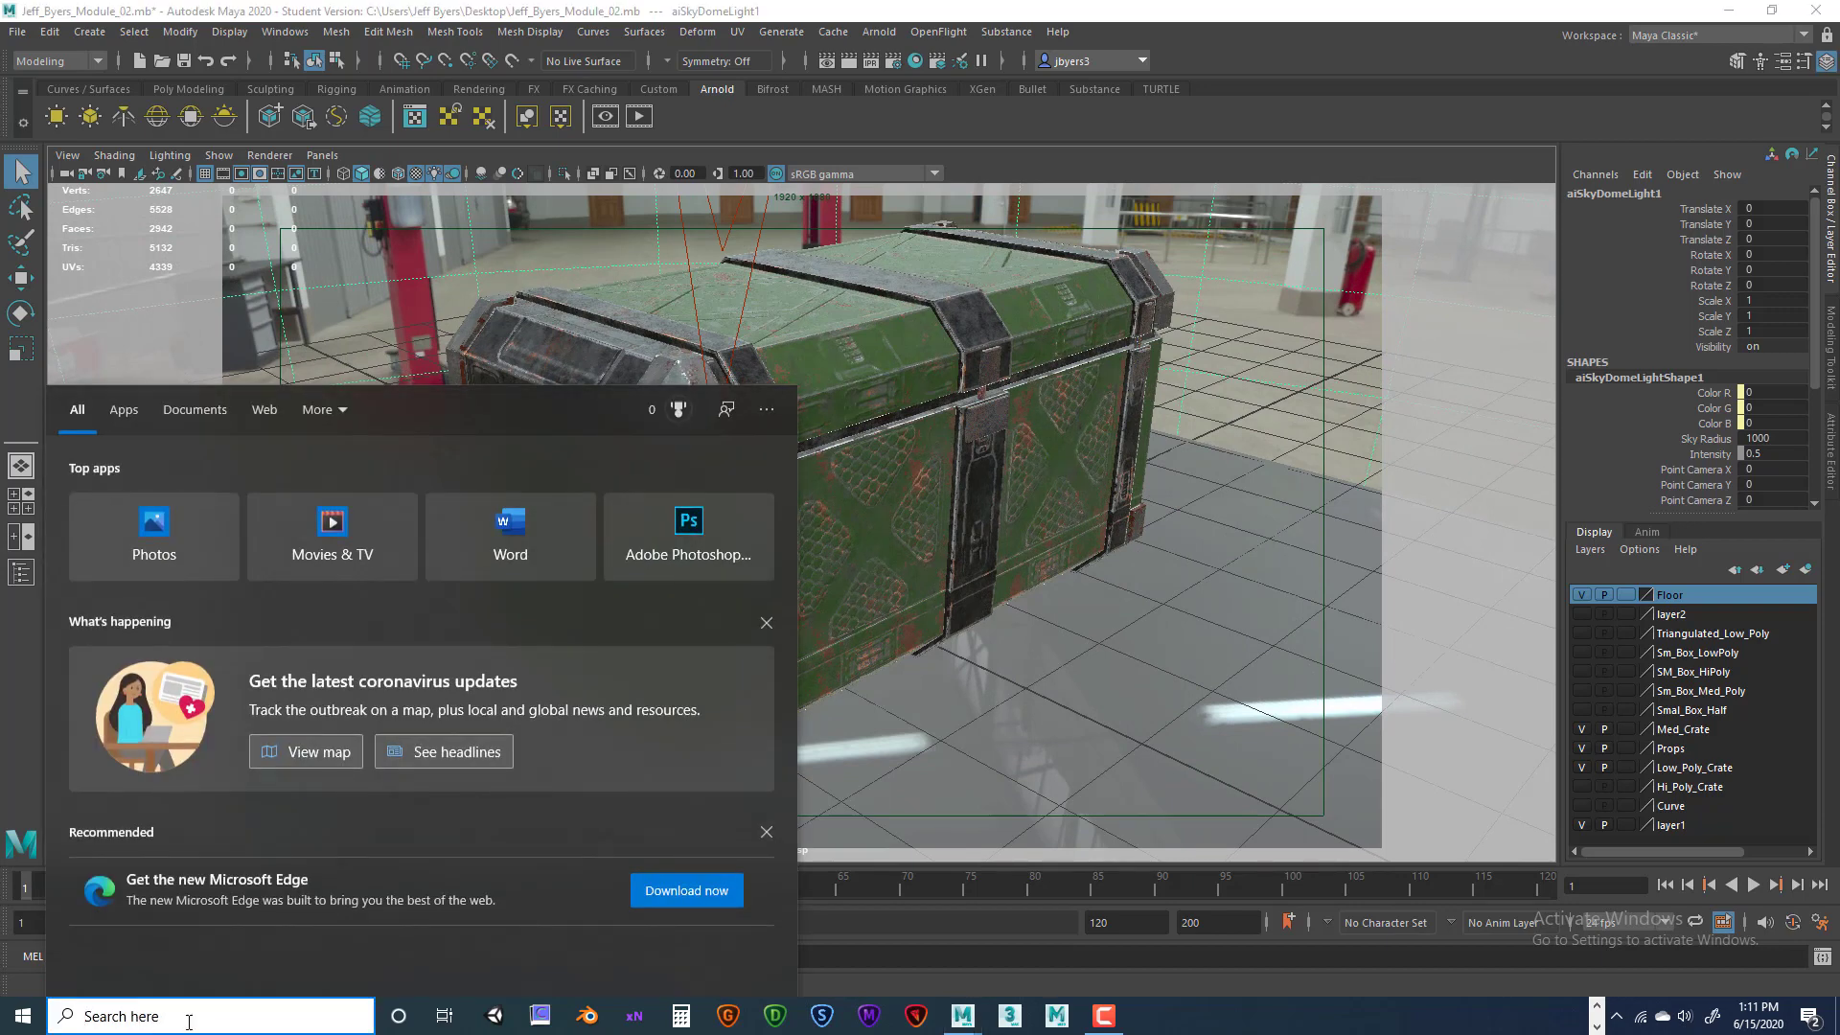
{"action": "type", "text": "snip"}
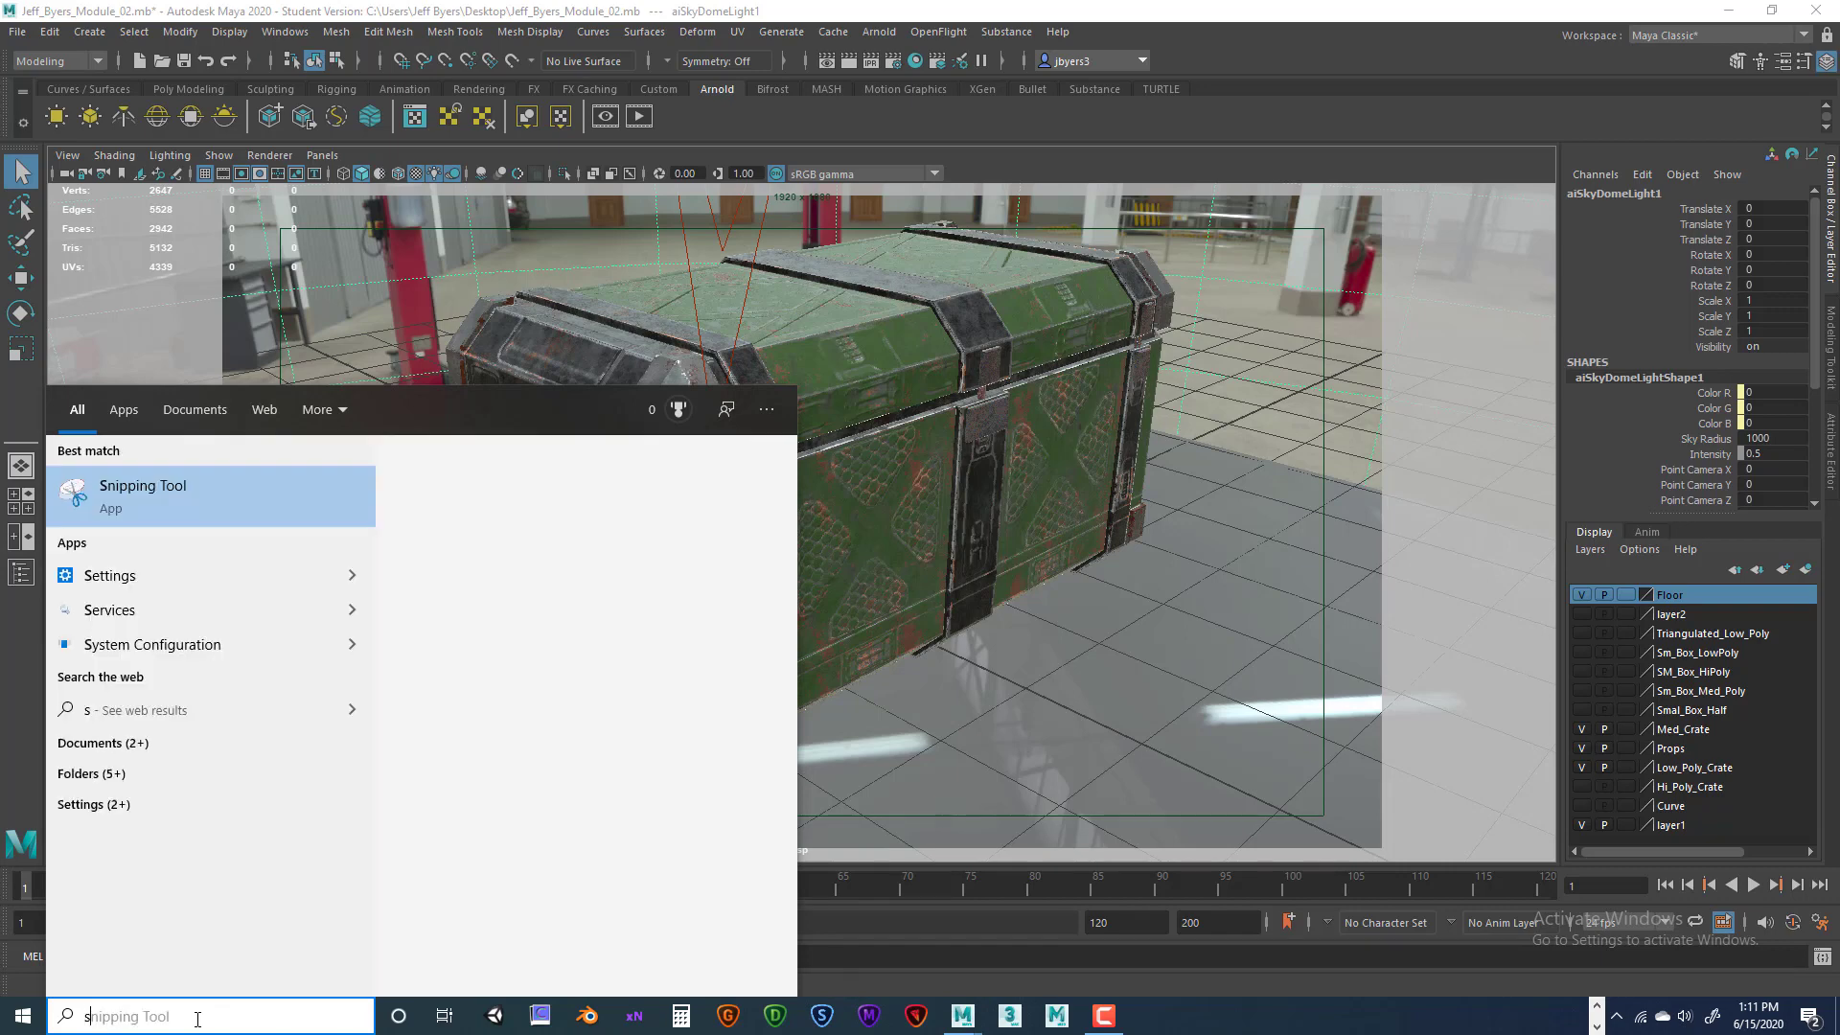
{"action": "left_click", "coordinate": [159, 492]}
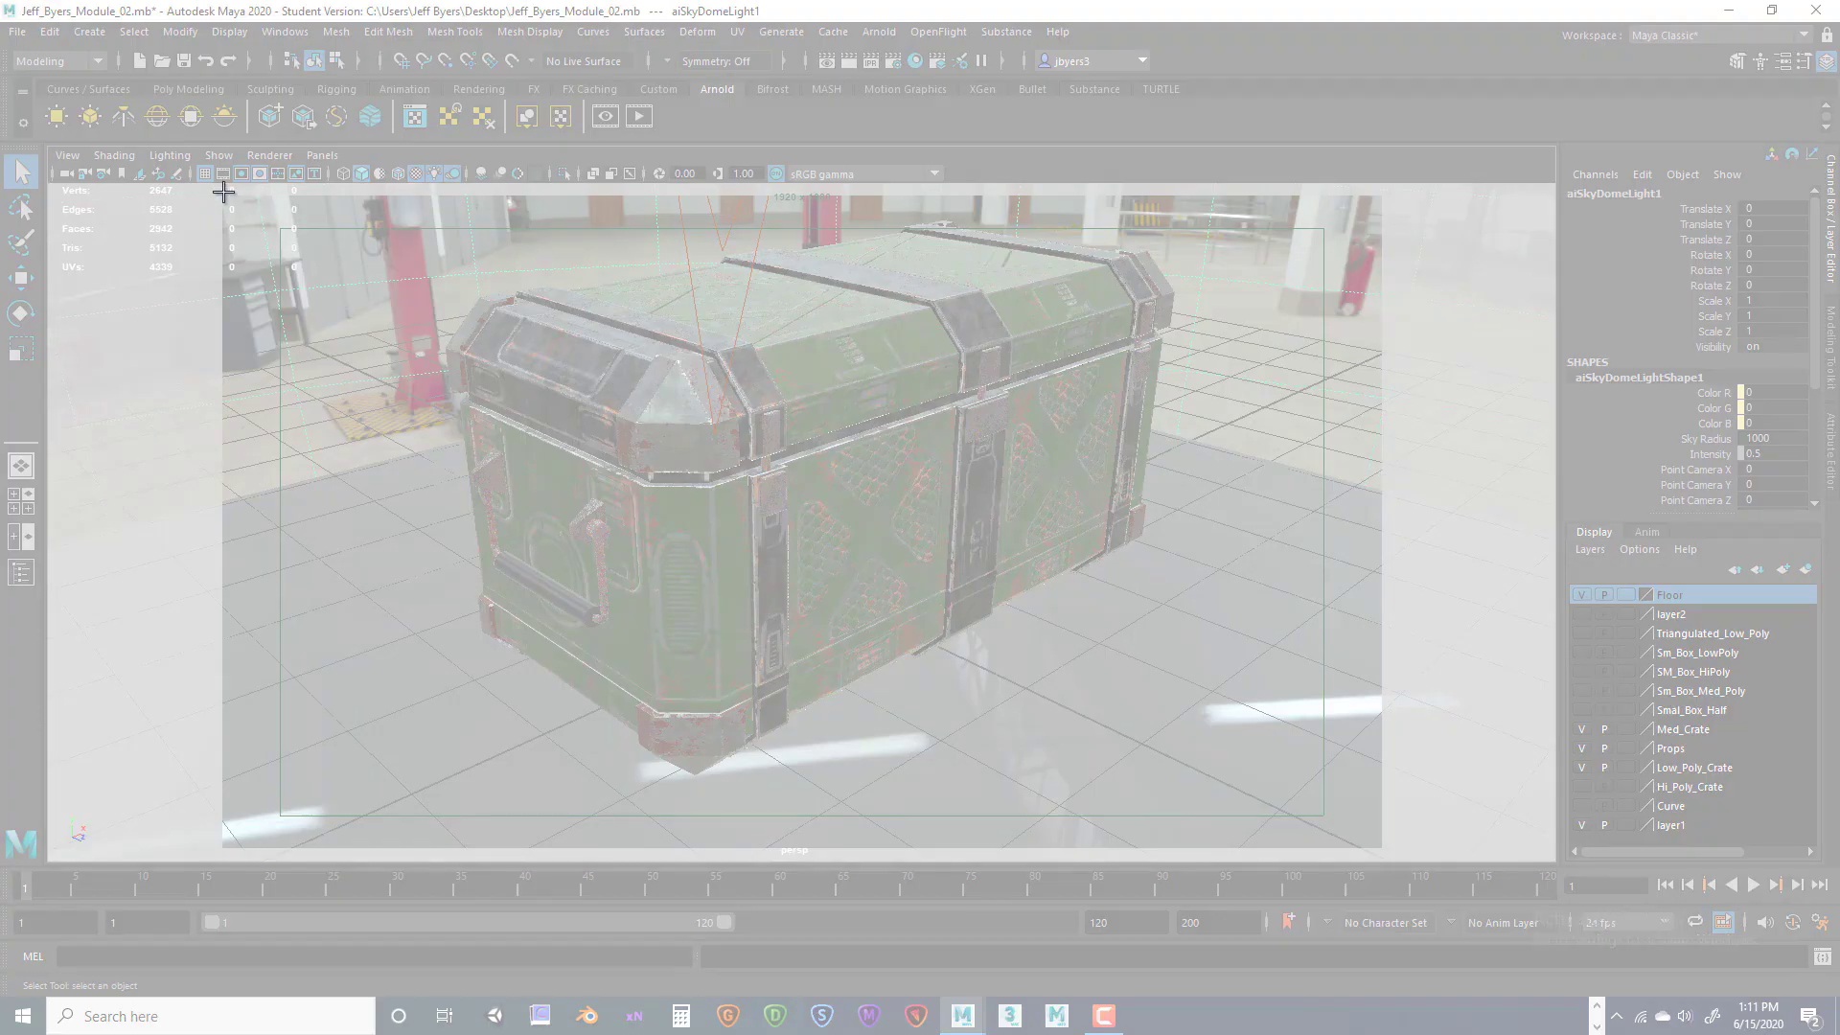
{"action": "left_click_drag", "start_coordinate": [230, 192], "coordinate": [1383, 850]}
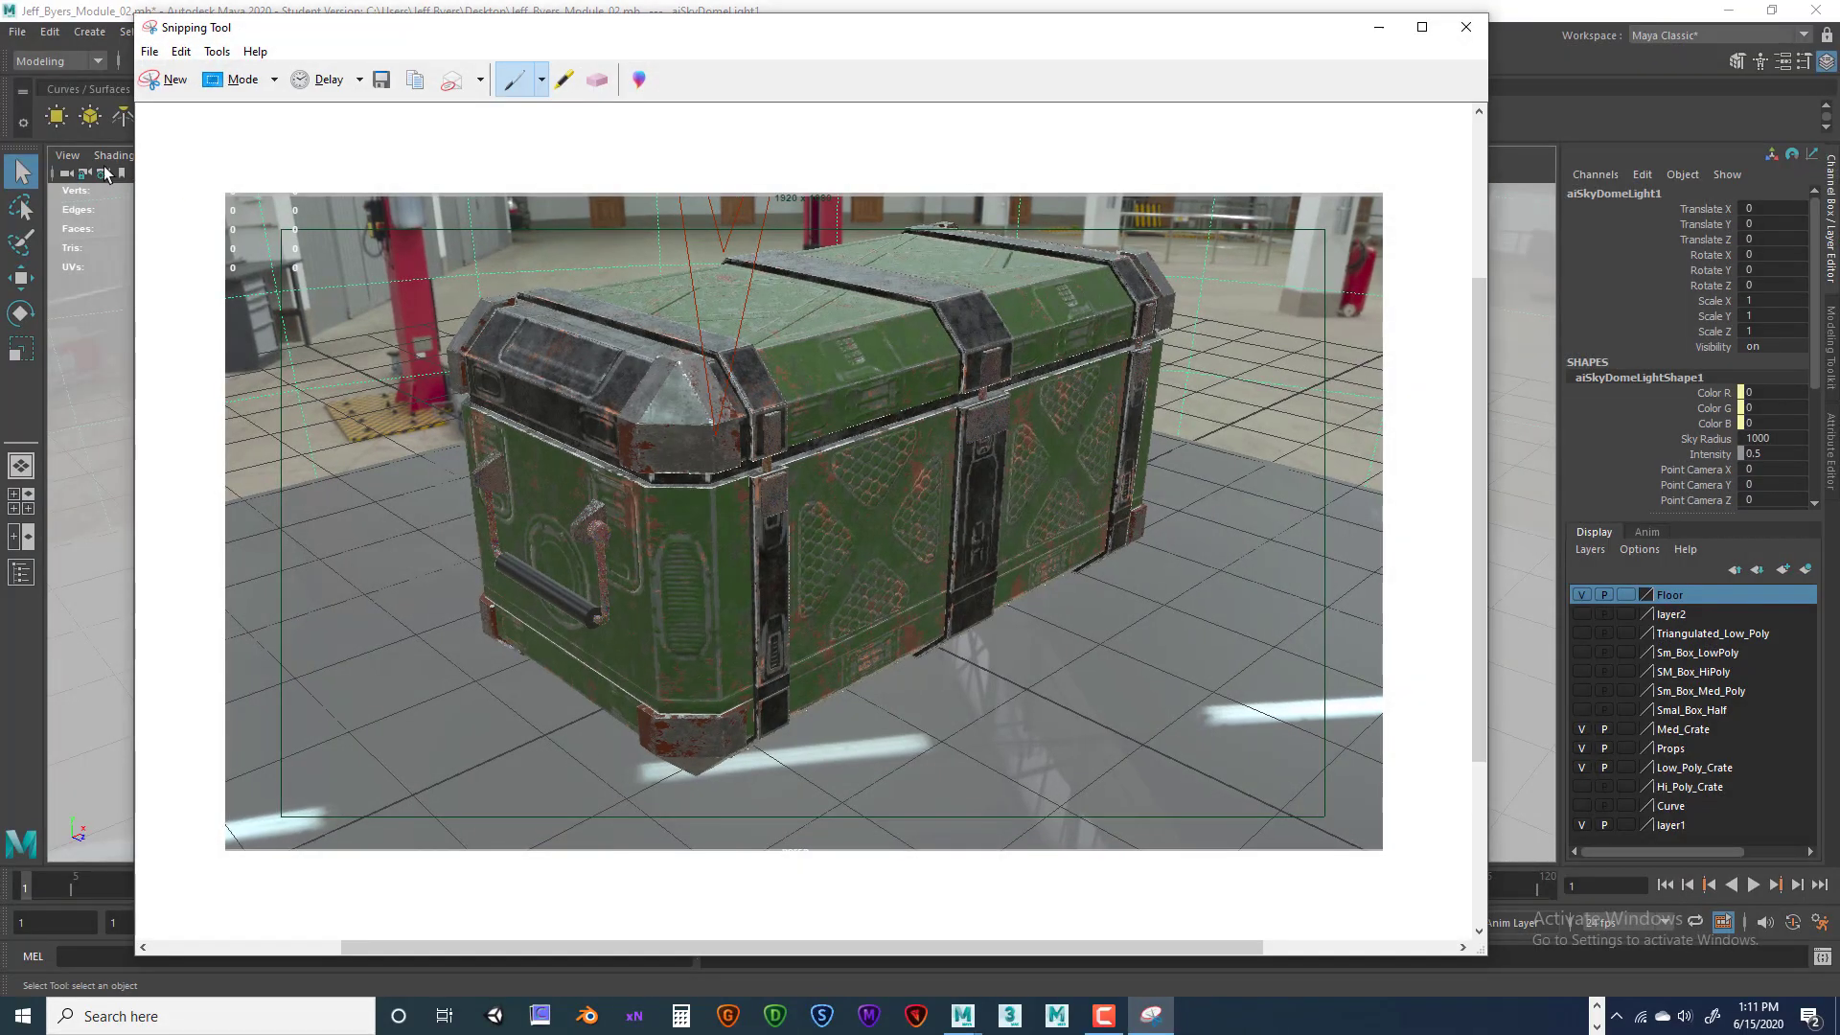
Save the capture to the Desktop as a JPEG named ending in Mod_02_Front, then close it
{"action": "left_click", "coordinate": [149, 51]}
{"action": "left_click", "coordinate": [182, 105]}
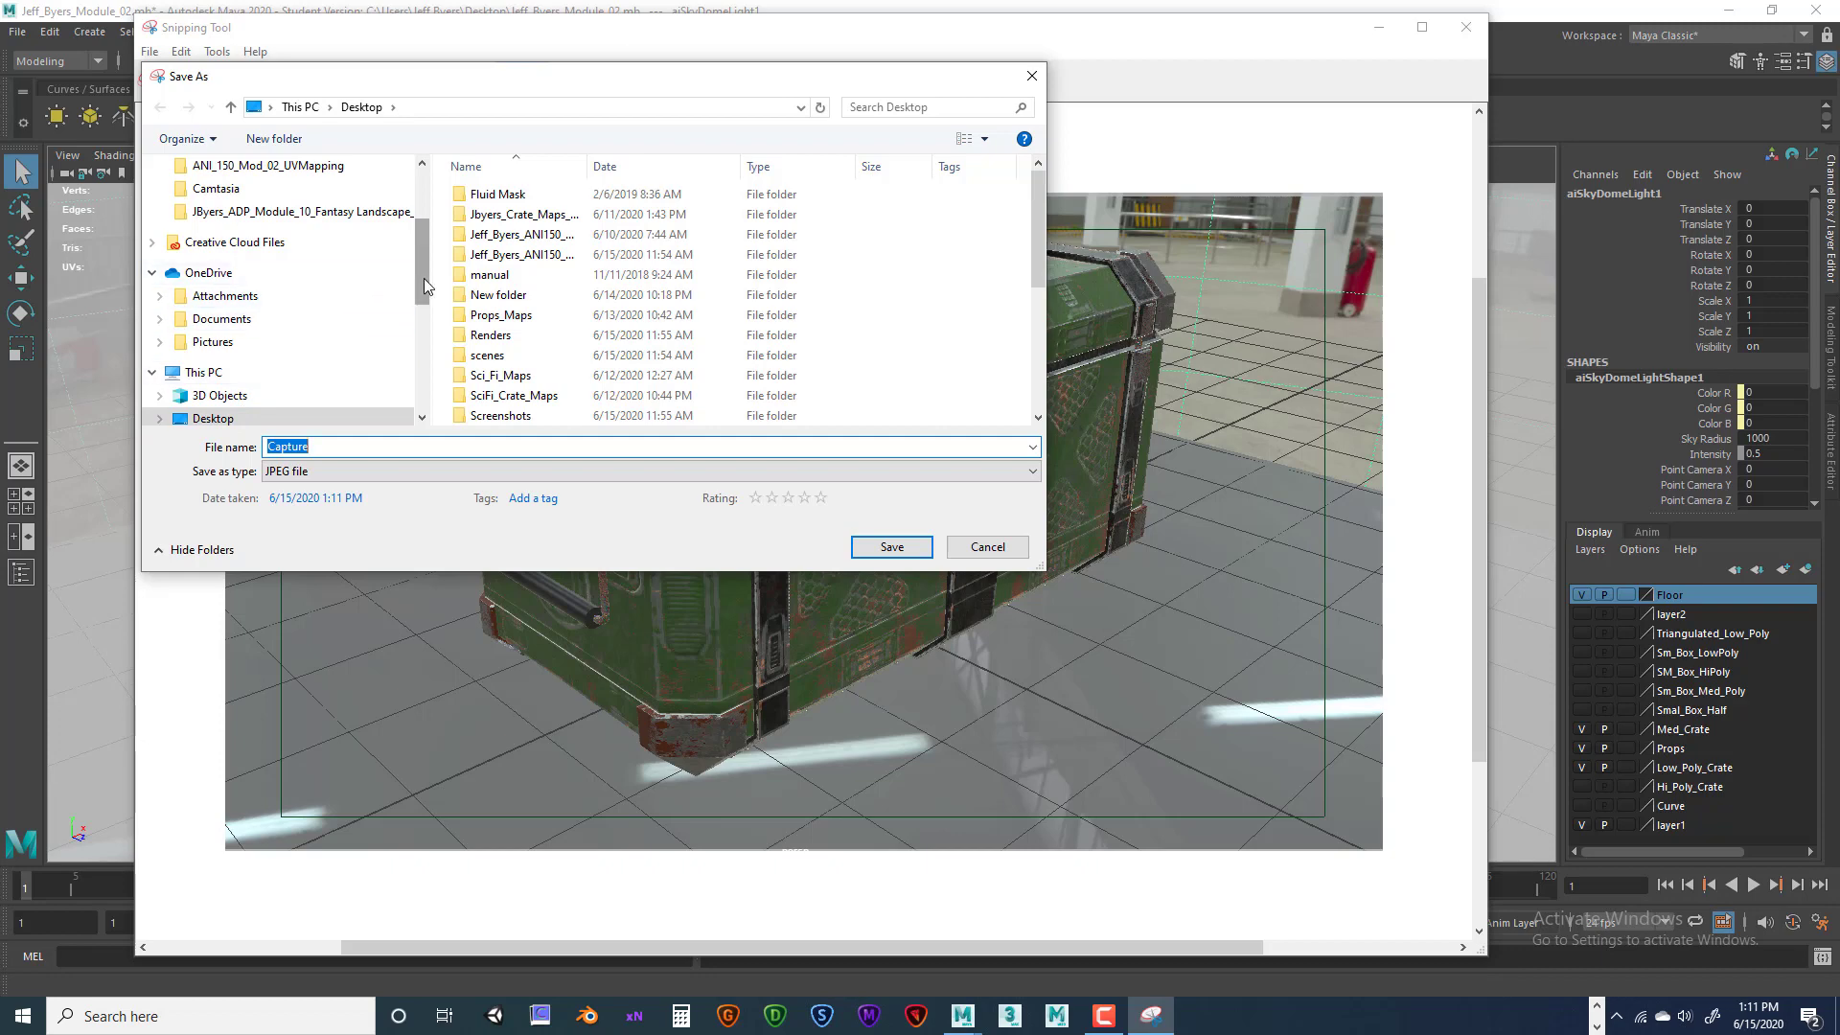
{"action": "scroll", "coordinate": [424, 277], "scroll_direction": "down", "scroll_amount": 1}
{"action": "left_click", "coordinate": [327, 447]}
{"action": "left_click_drag", "start_coordinate": [327, 448], "coordinate": [230, 456]}
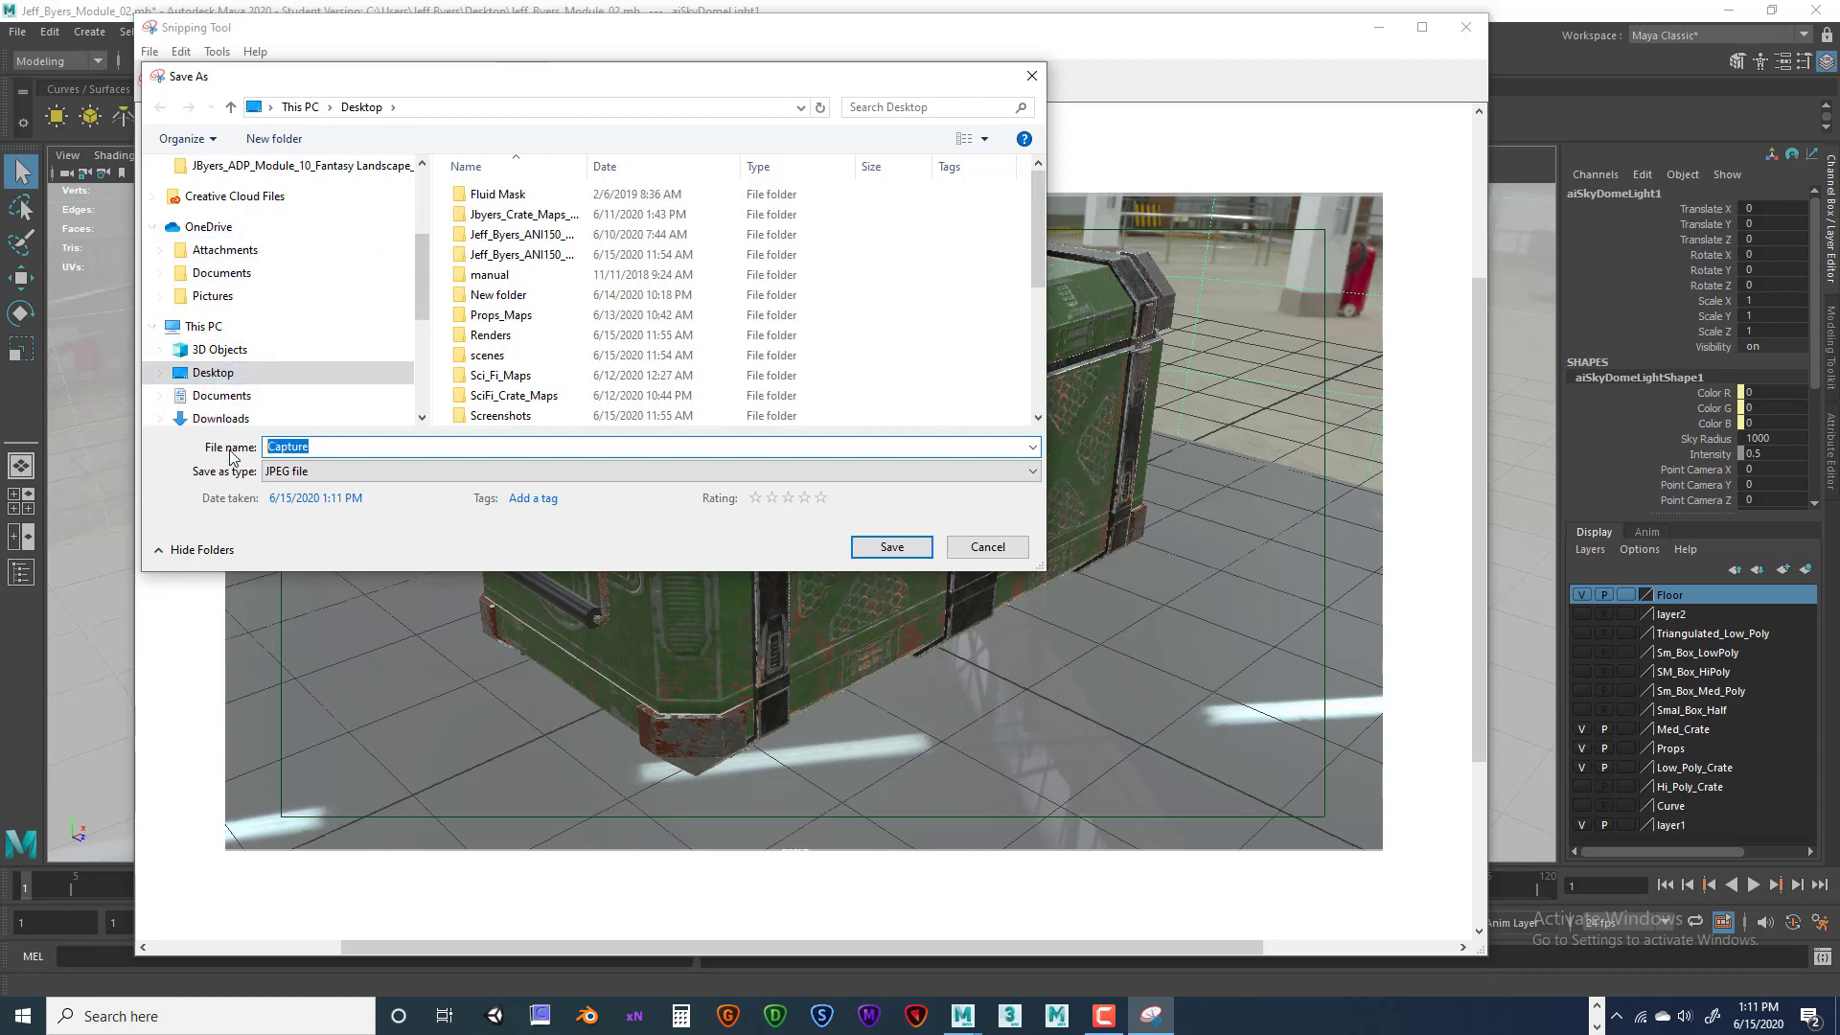
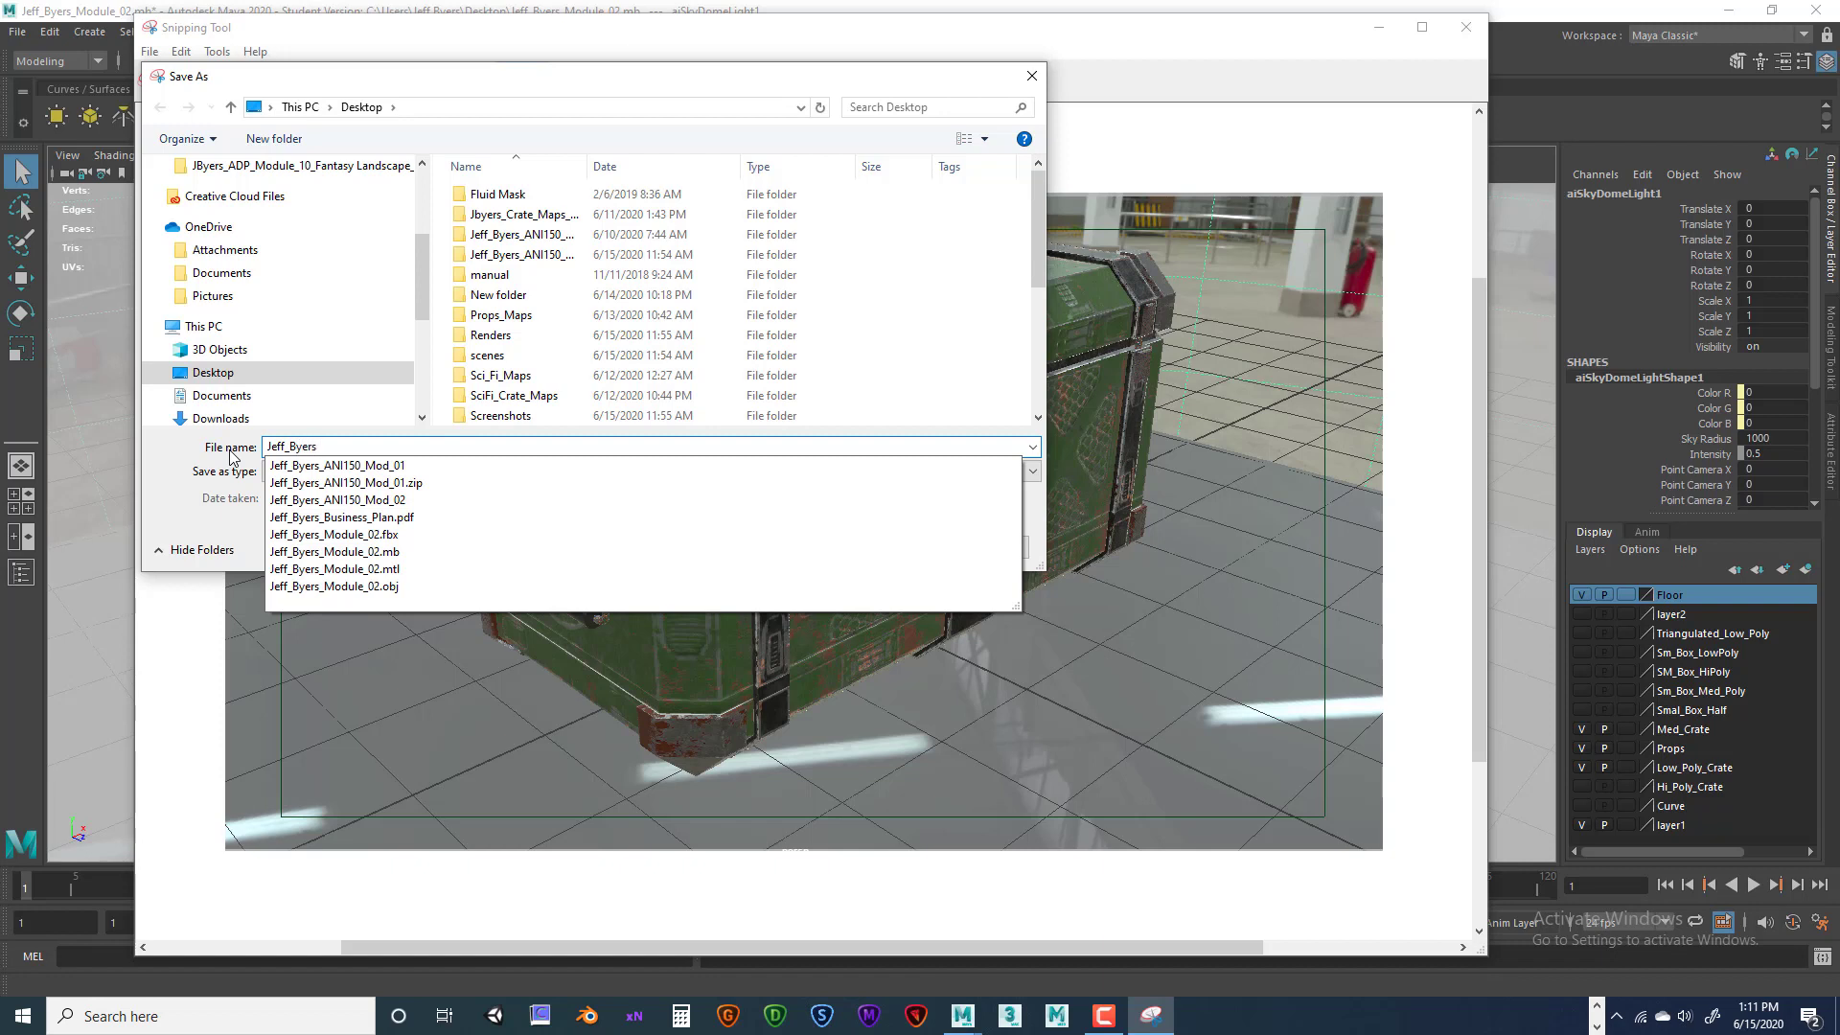
{"action": "type", "text": "_M"}
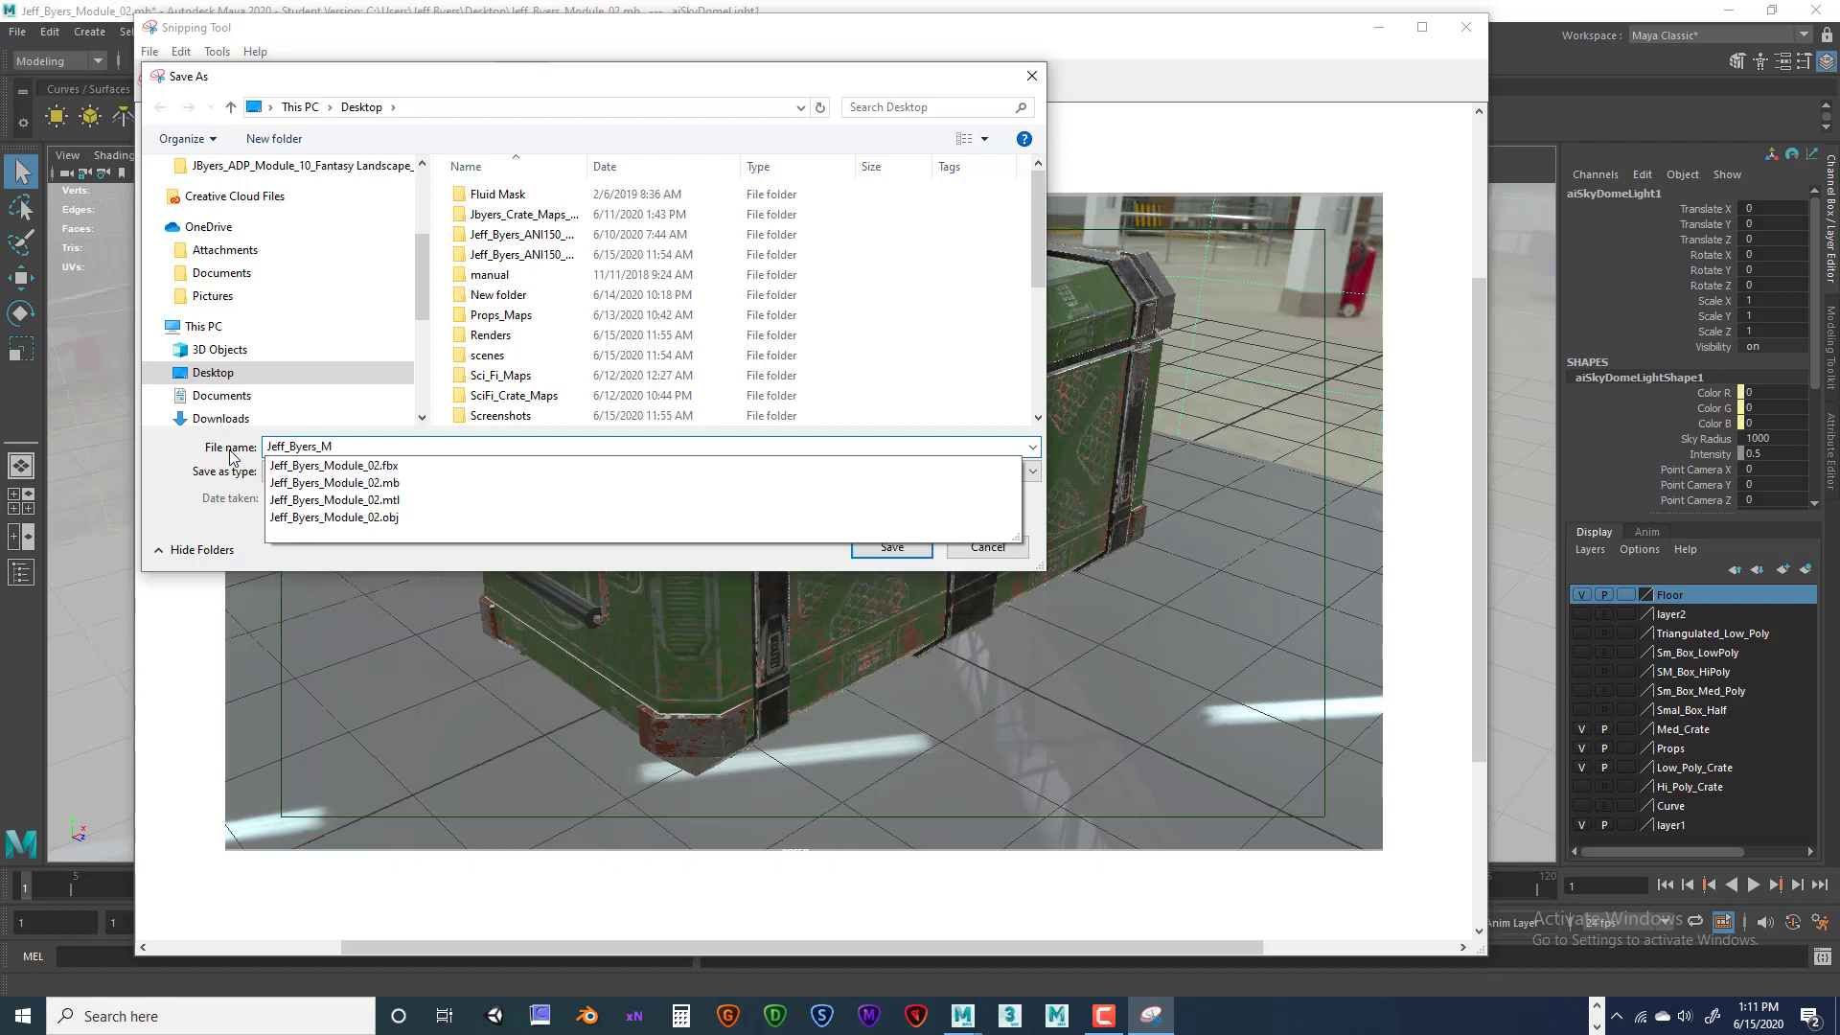
{"action": "type", "text": "od_02_Front"}
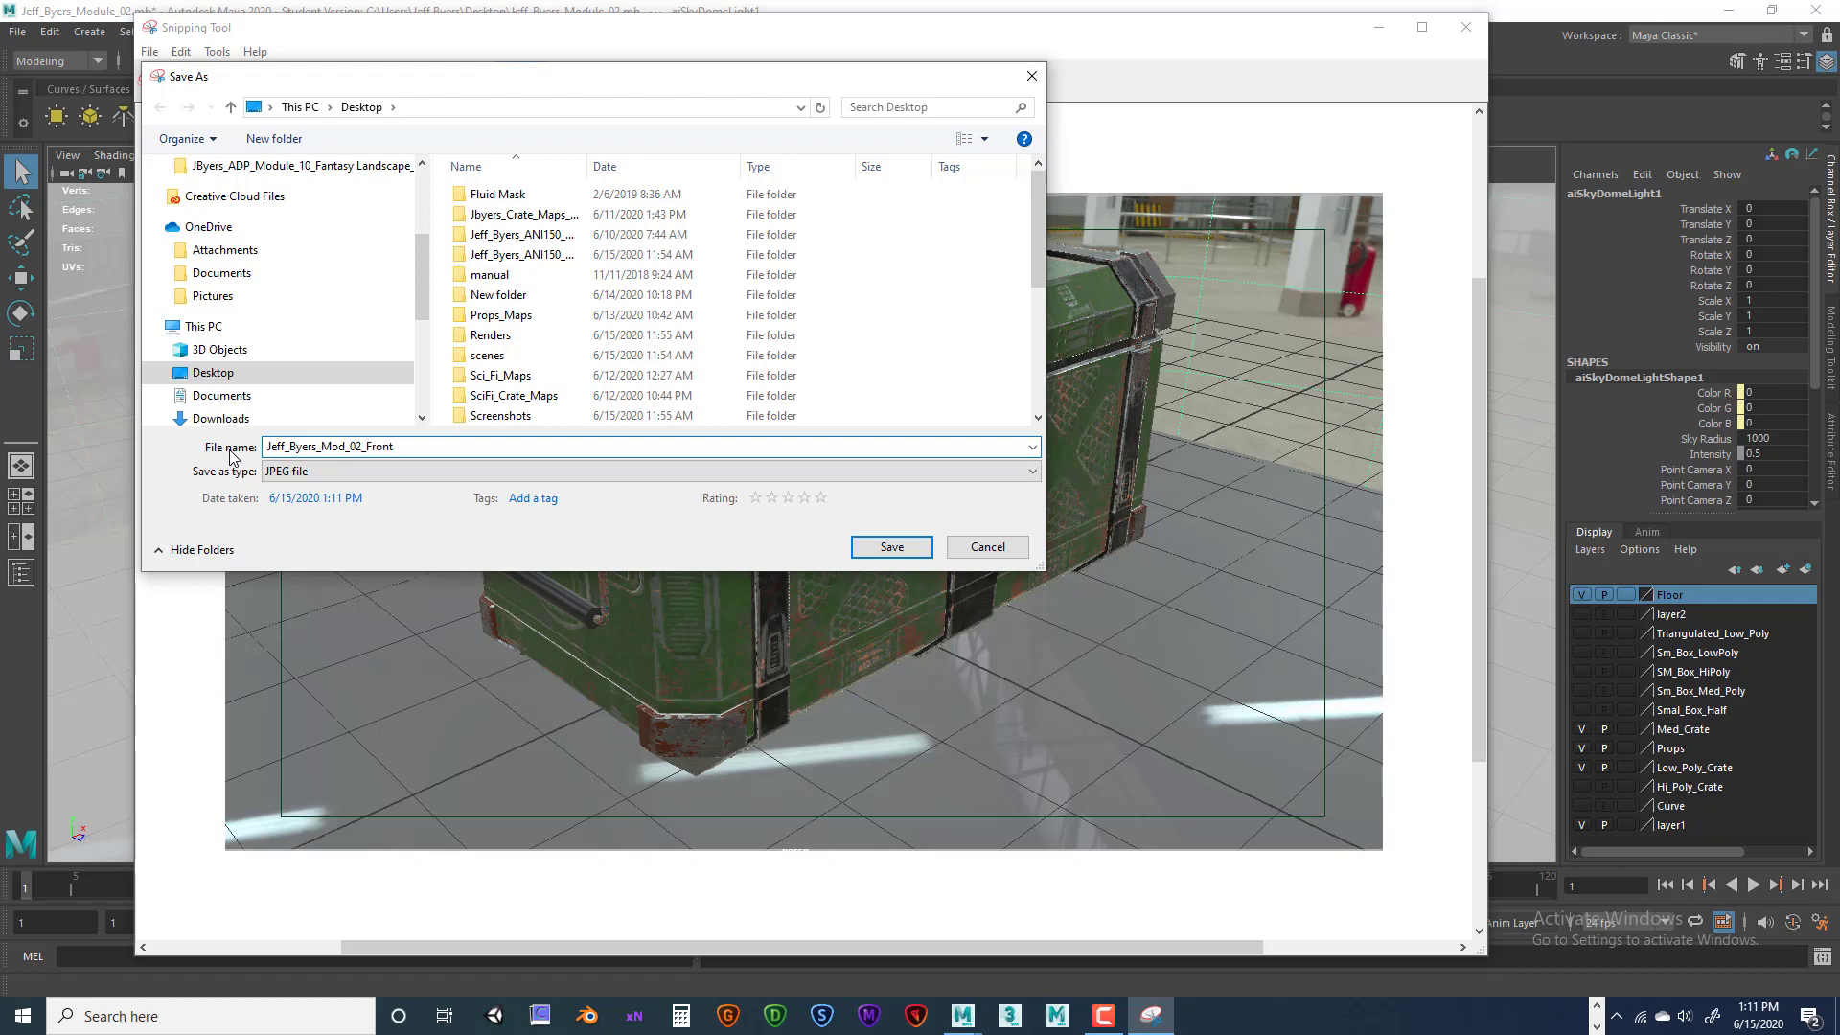
{"action": "double_click", "coordinate": [272, 446]}
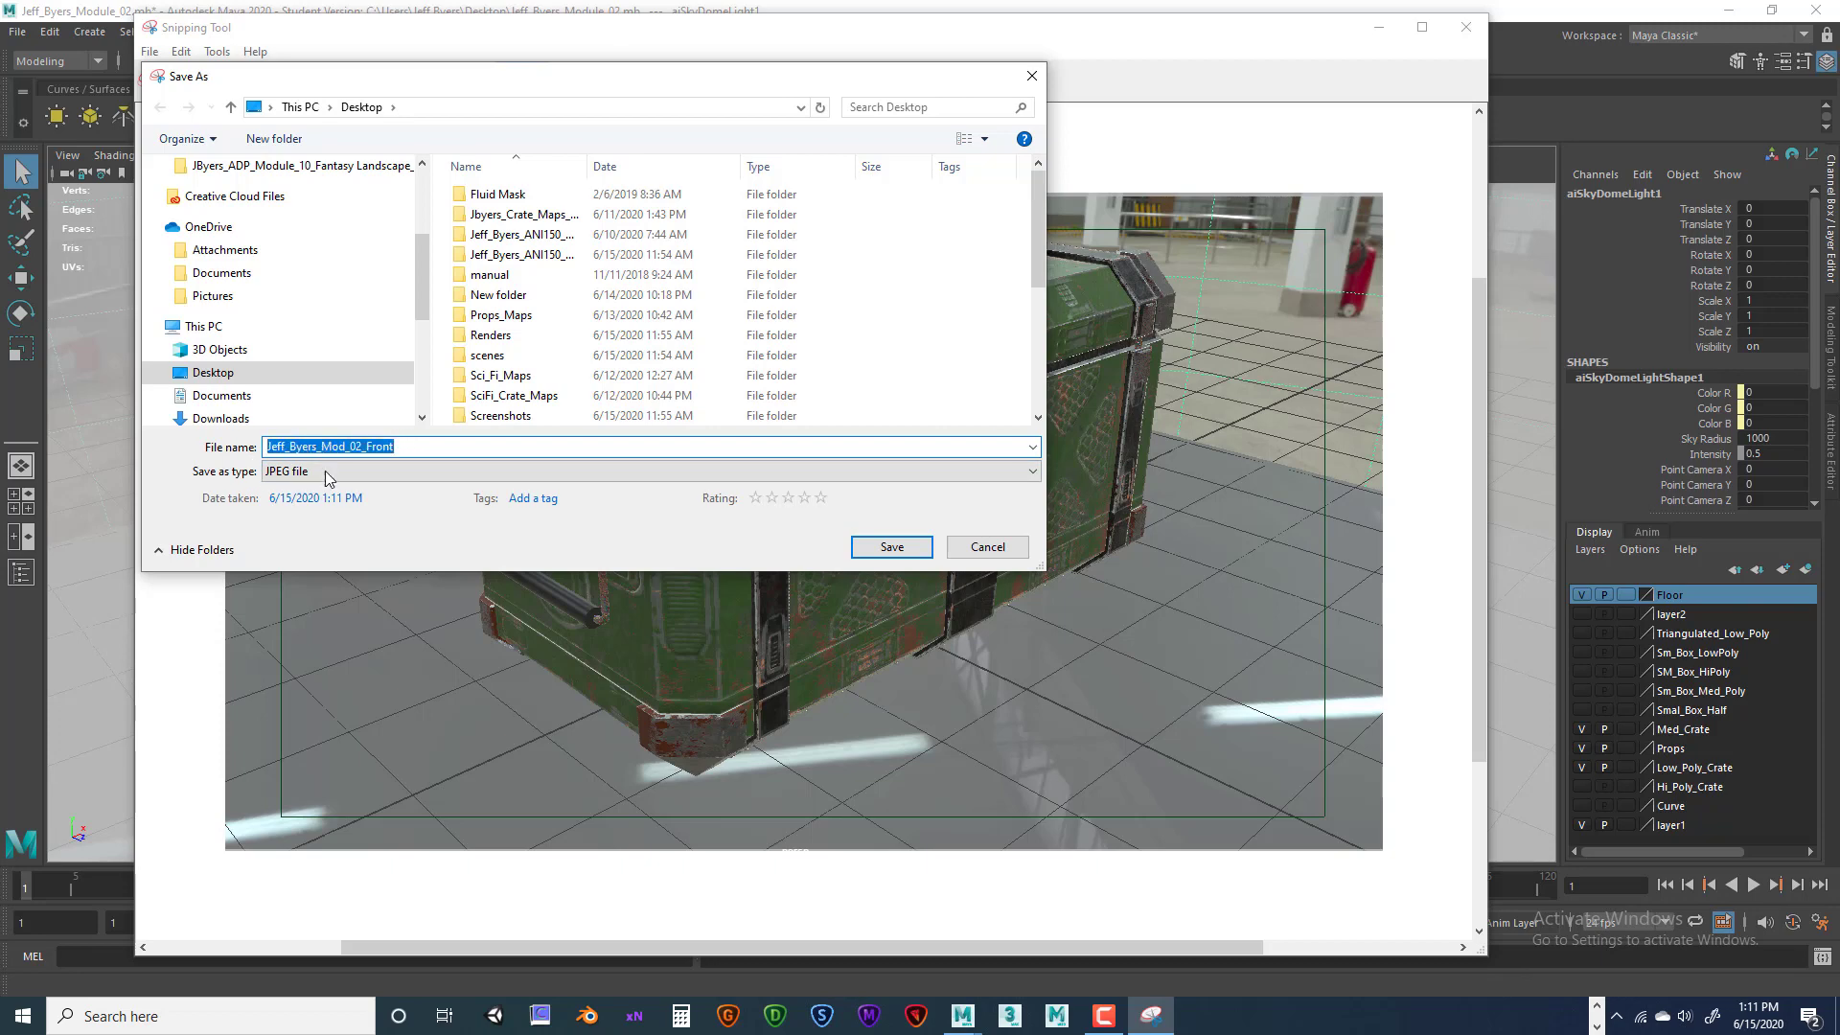
{"action": "left_click", "coordinate": [412, 447]}
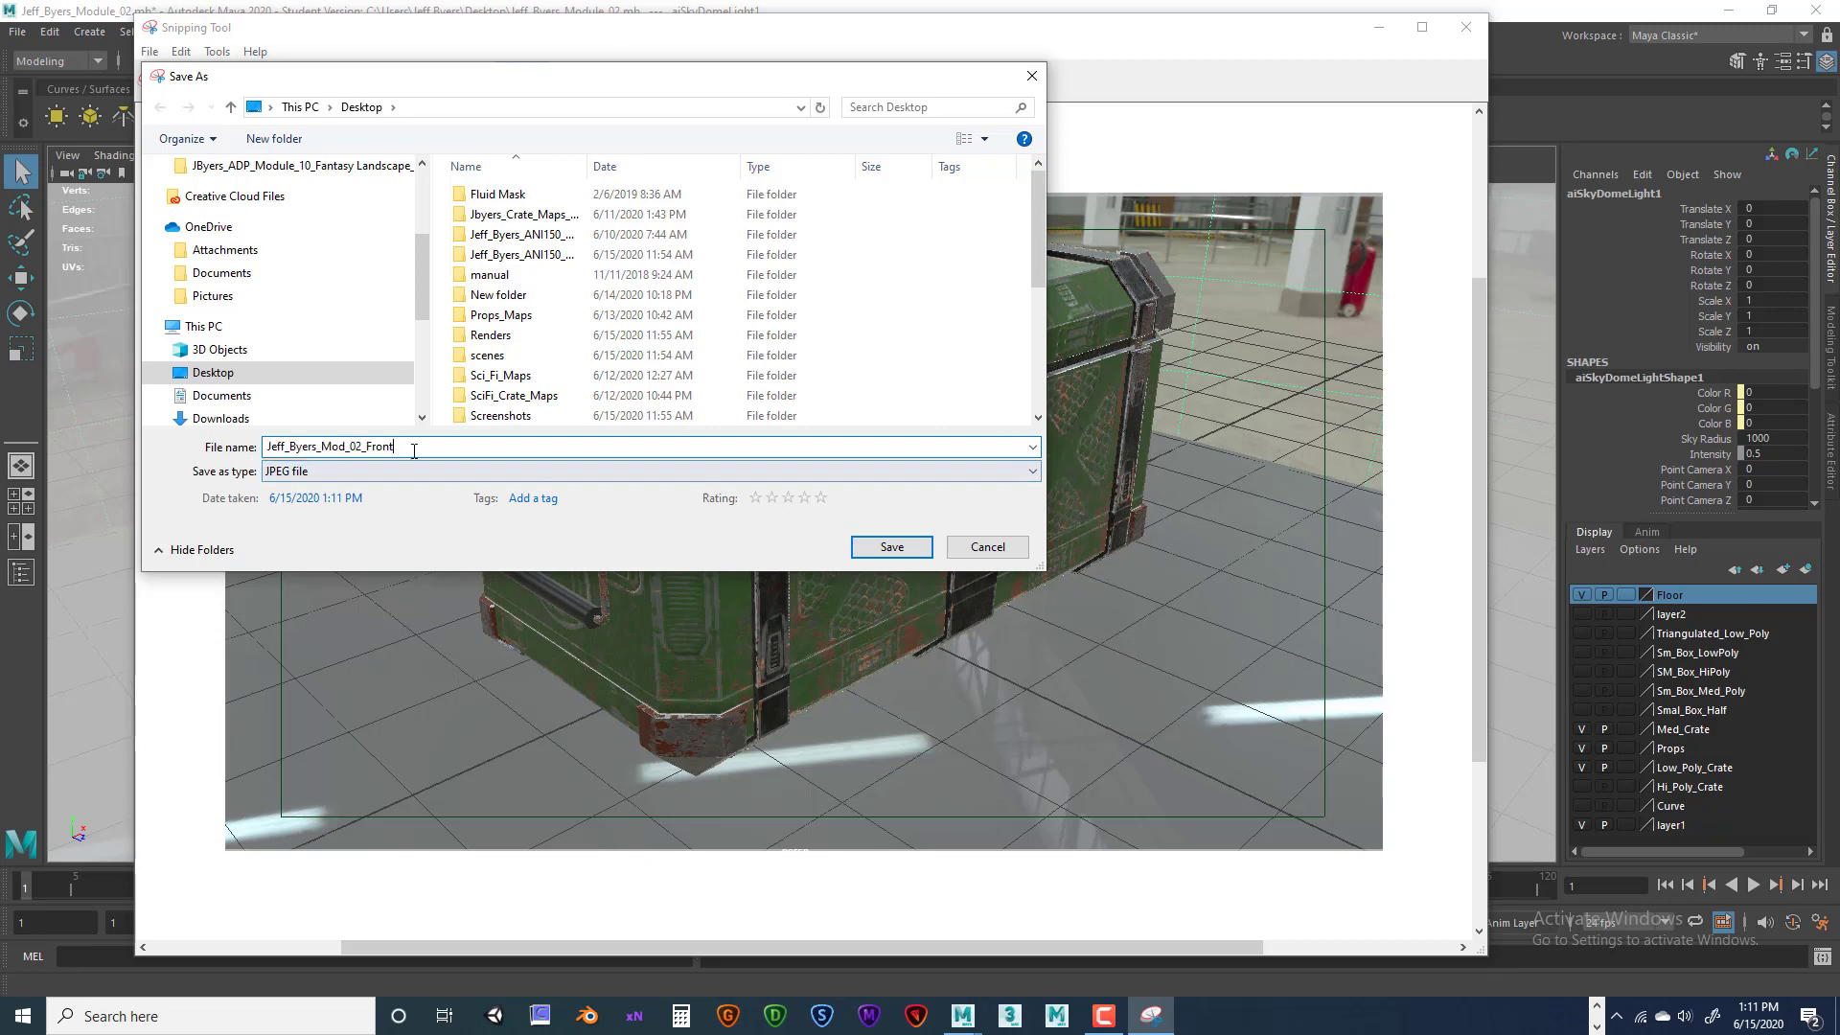
{"action": "left_click", "coordinate": [889, 546]}
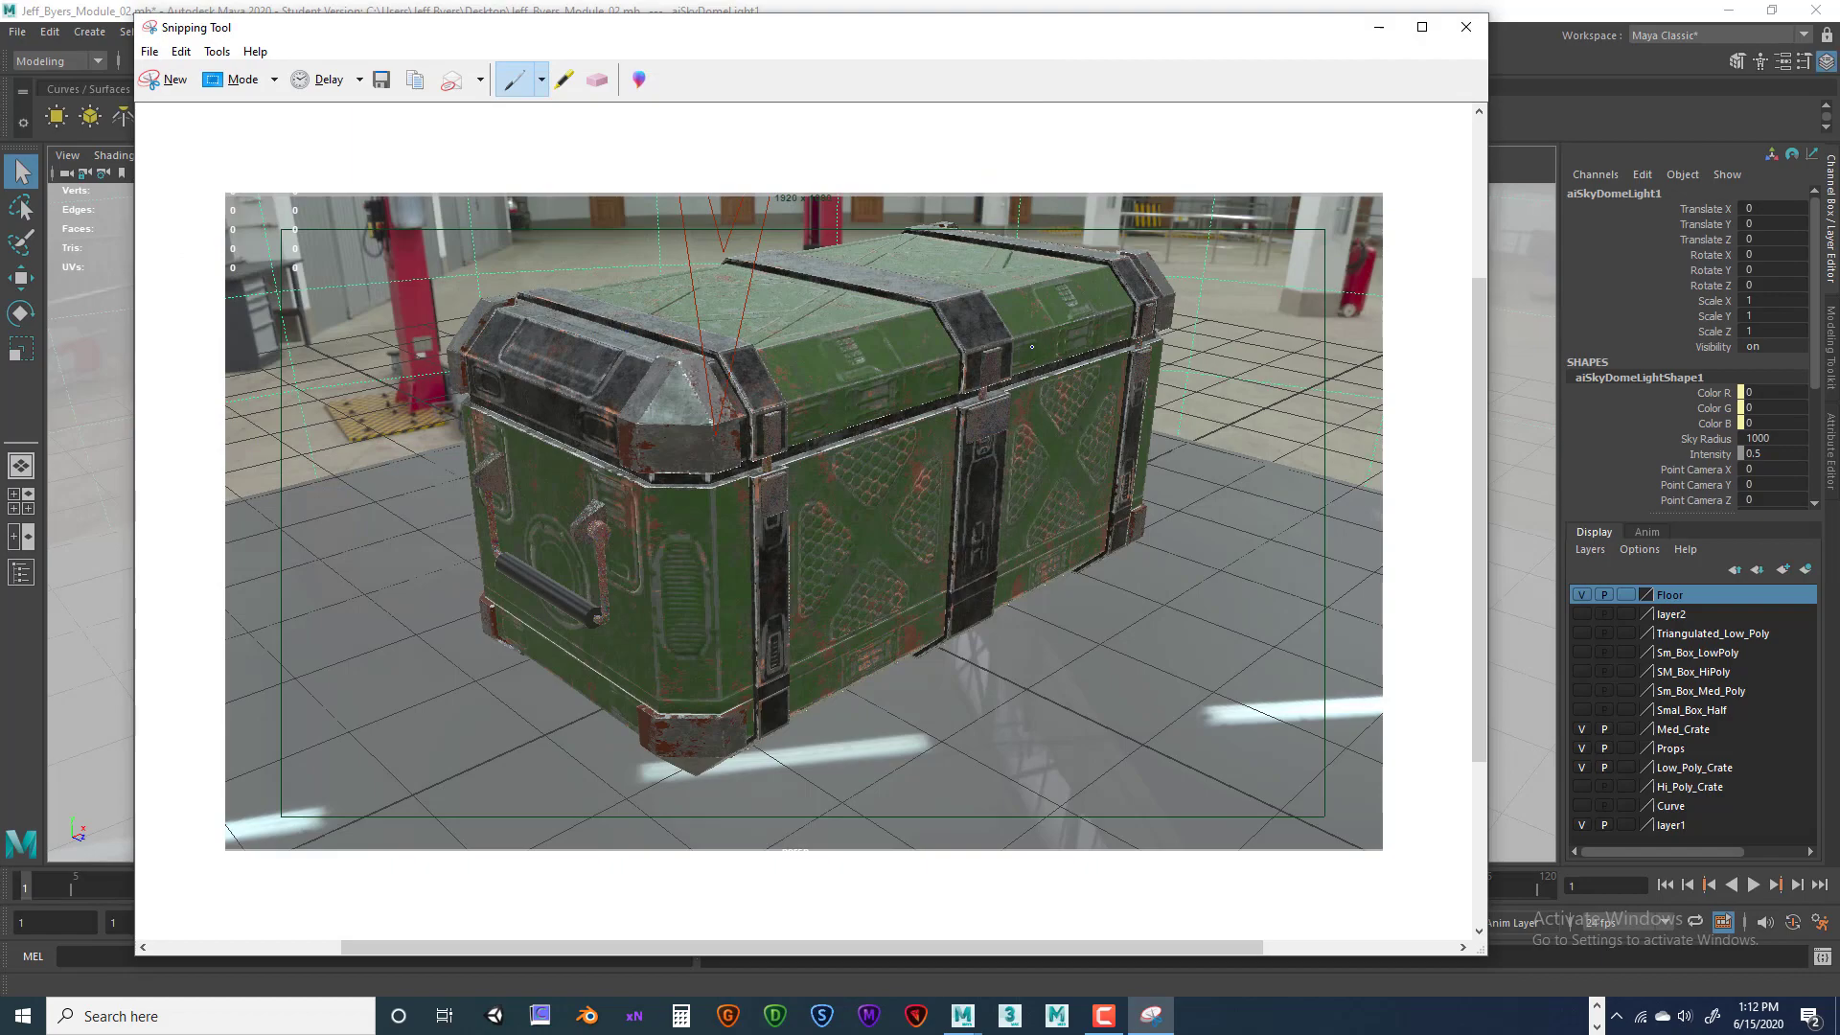
{"action": "left_click", "coordinate": [1466, 26]}
{"action": "left_click_drag", "start_coordinate": [844, 495], "coordinate": [1215, 502], "text": "alt"}
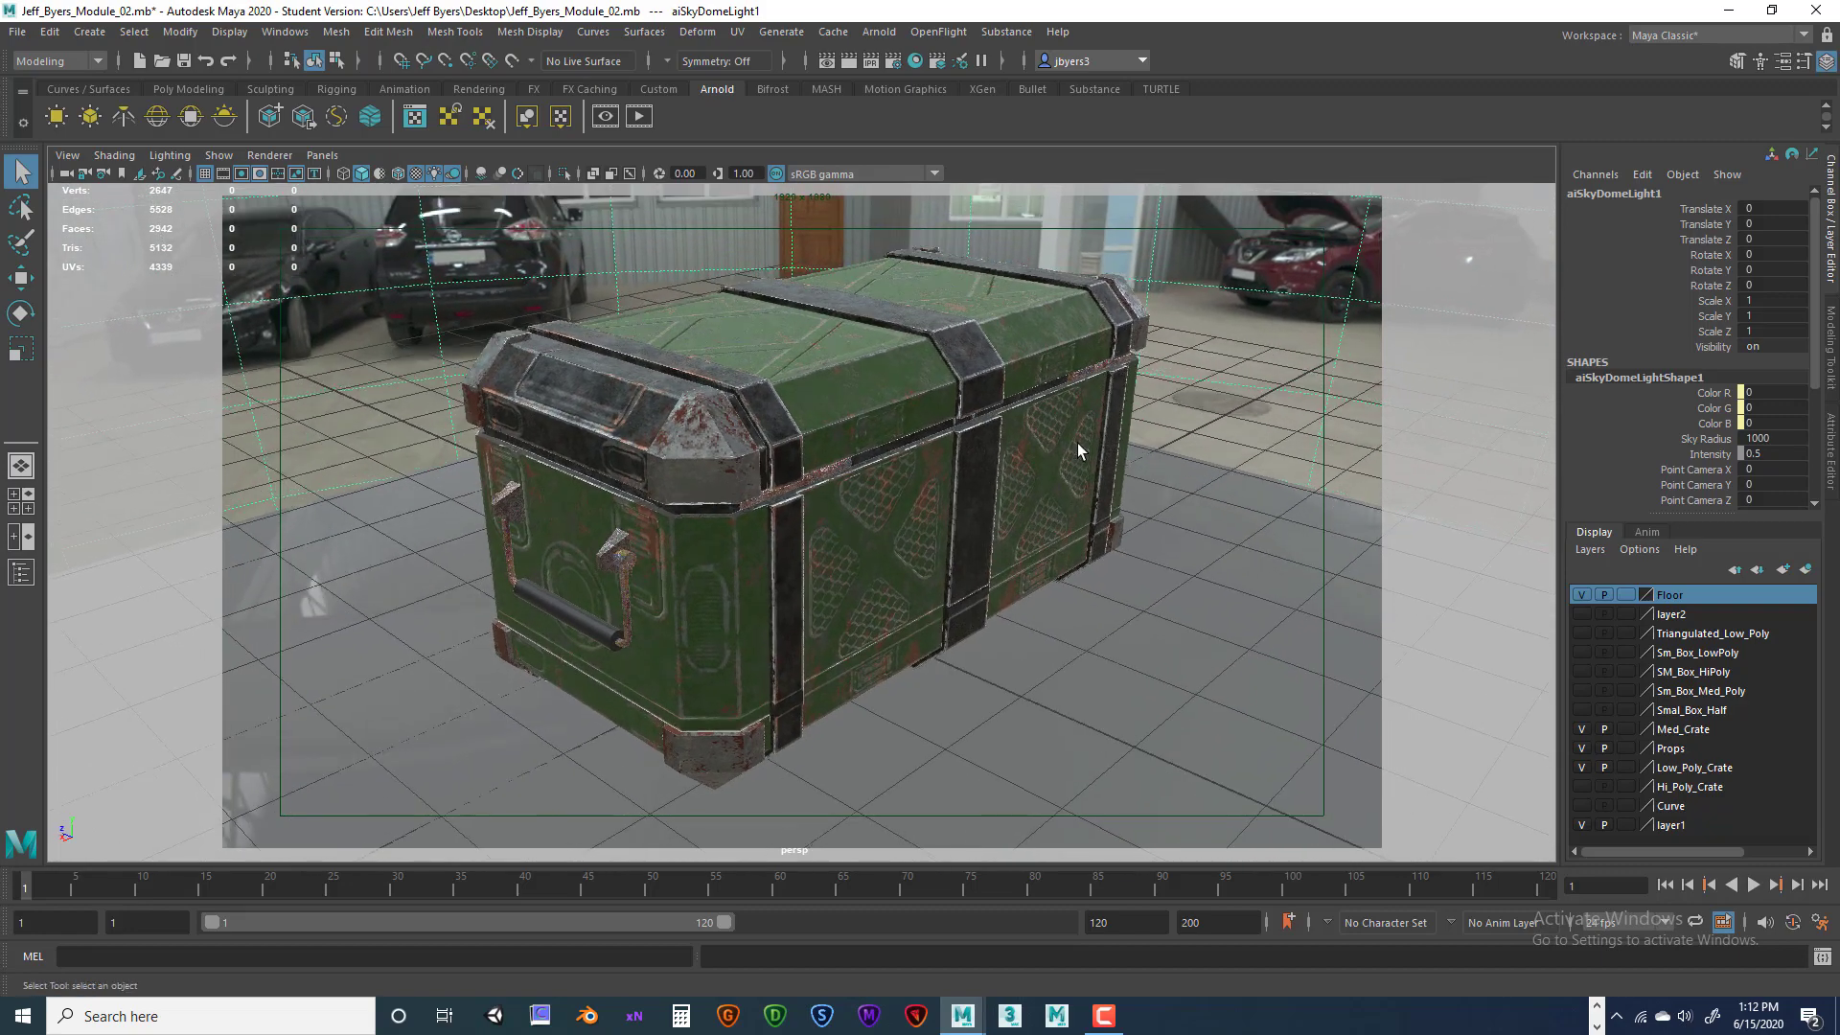
Launch Snipping Tool and take a rectangular snip of the crate viewport
{"action": "left_click", "coordinate": [226, 1016]}
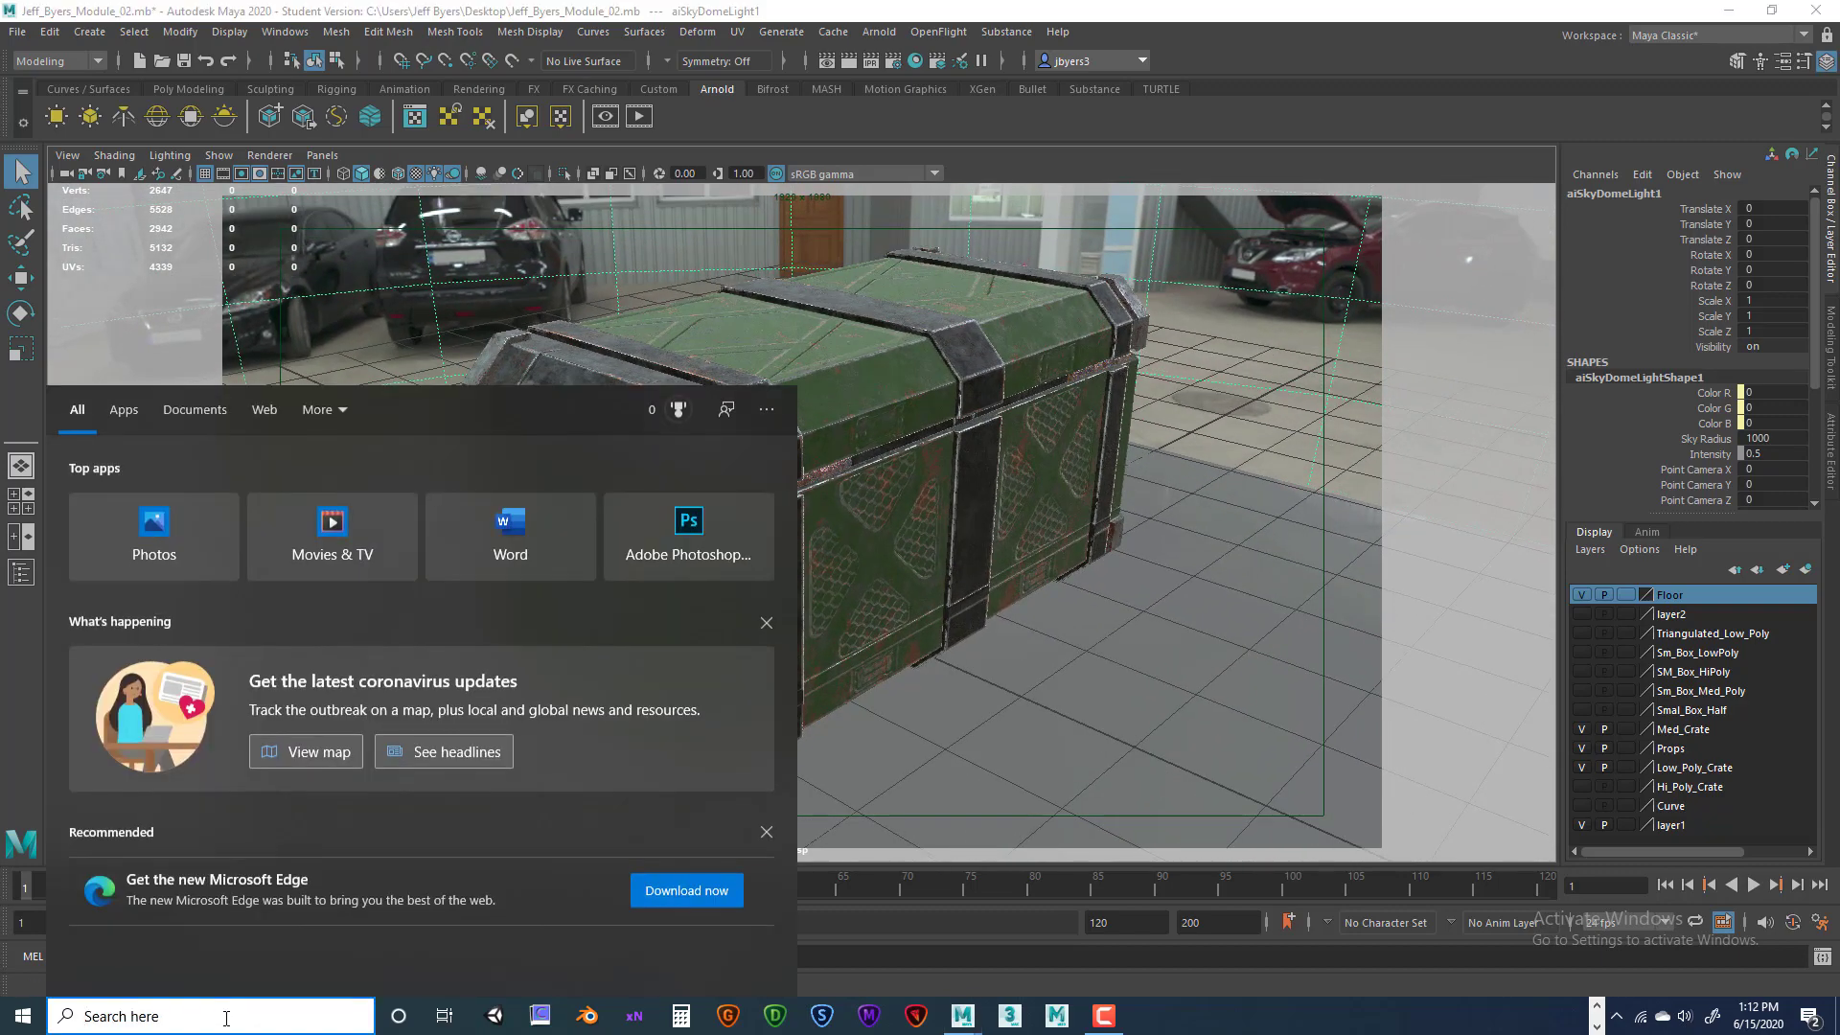
{"action": "type", "text": "s"}
{"action": "left_click", "coordinate": [144, 493]}
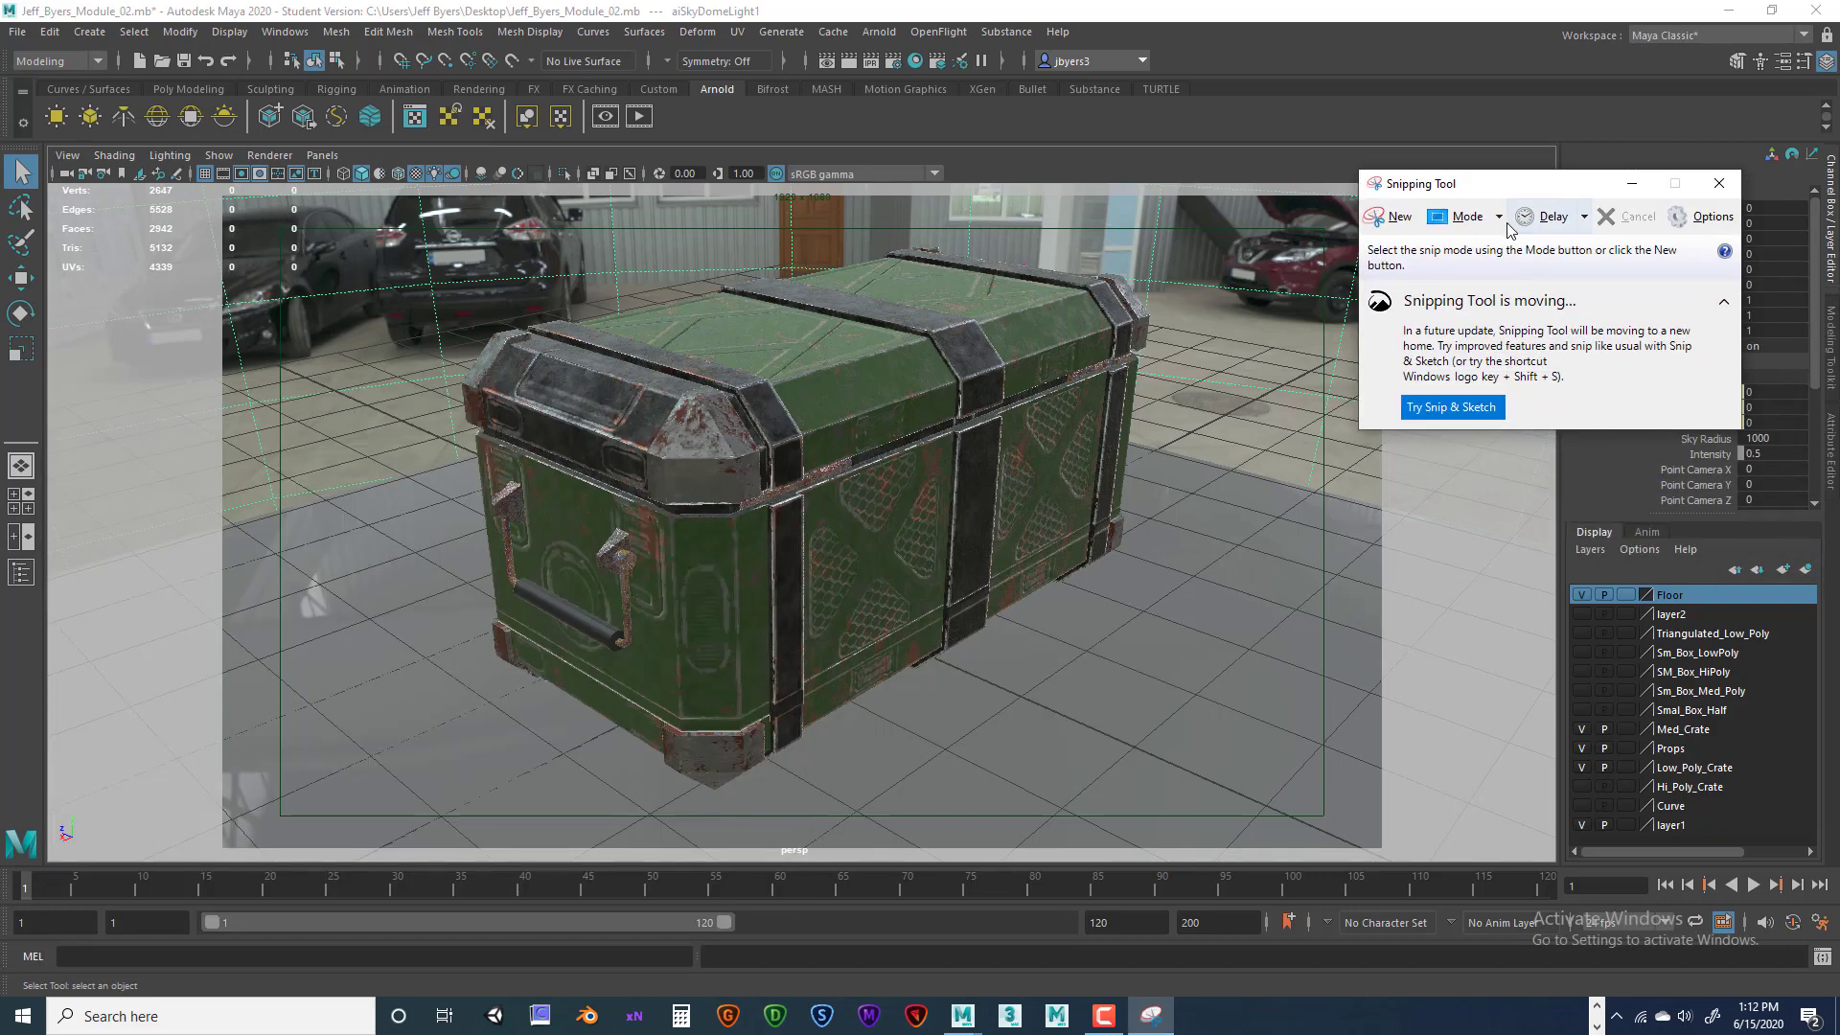
{"action": "left_click", "coordinate": [1461, 217]}
{"action": "left_click", "coordinate": [1451, 272]}
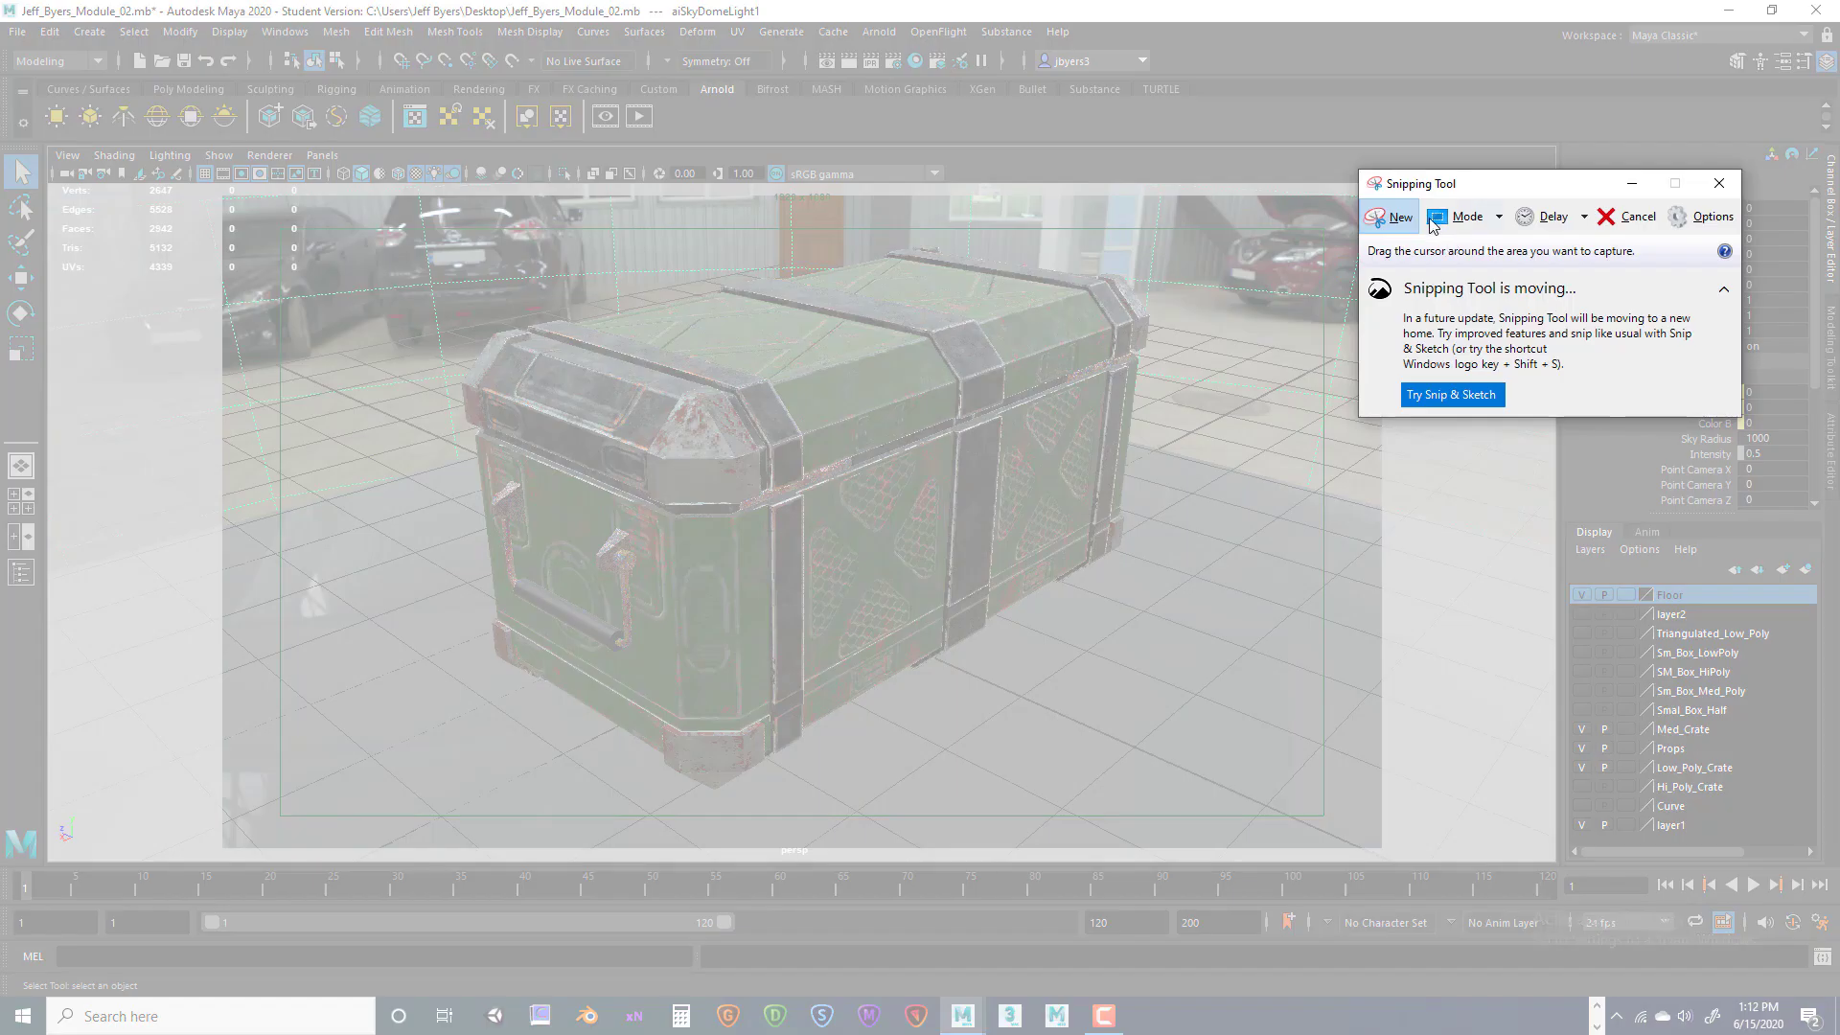
{"action": "left_click_drag", "start_coordinate": [1595, 176], "coordinate": [1714, 166]}
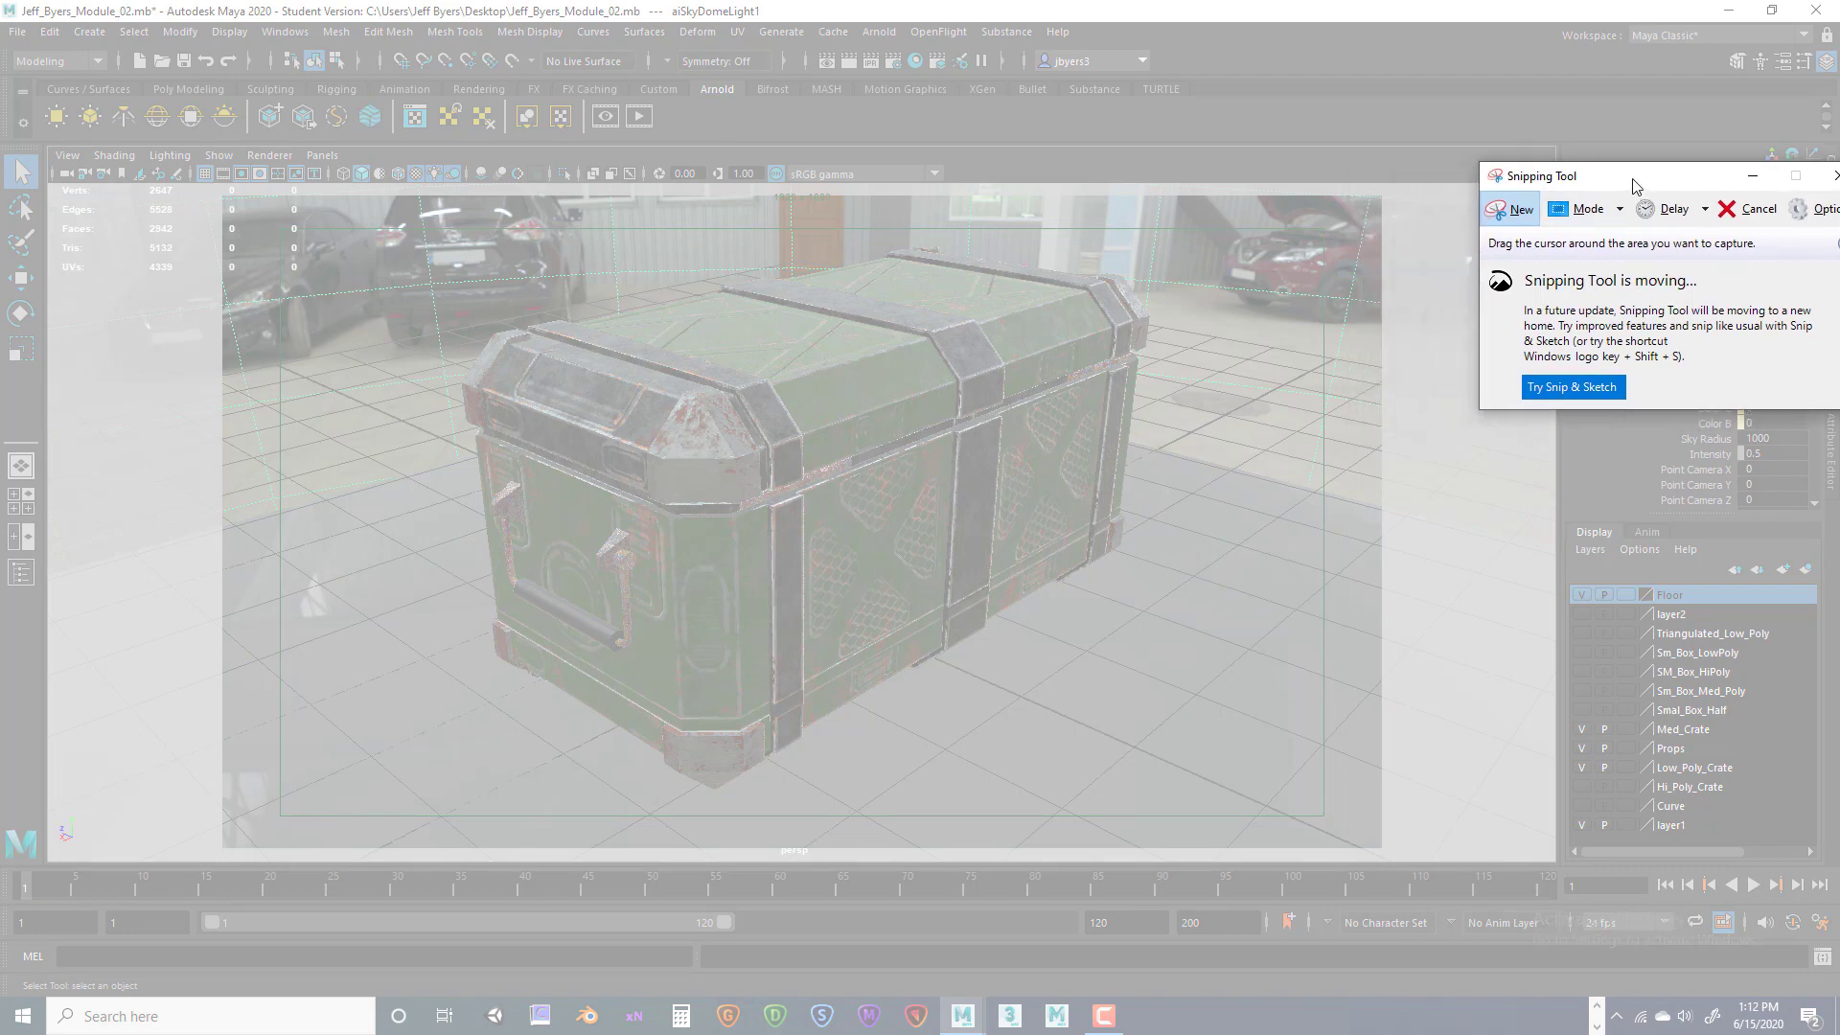
{"action": "left_click_drag", "start_coordinate": [226, 198], "coordinate": [1378, 841]}
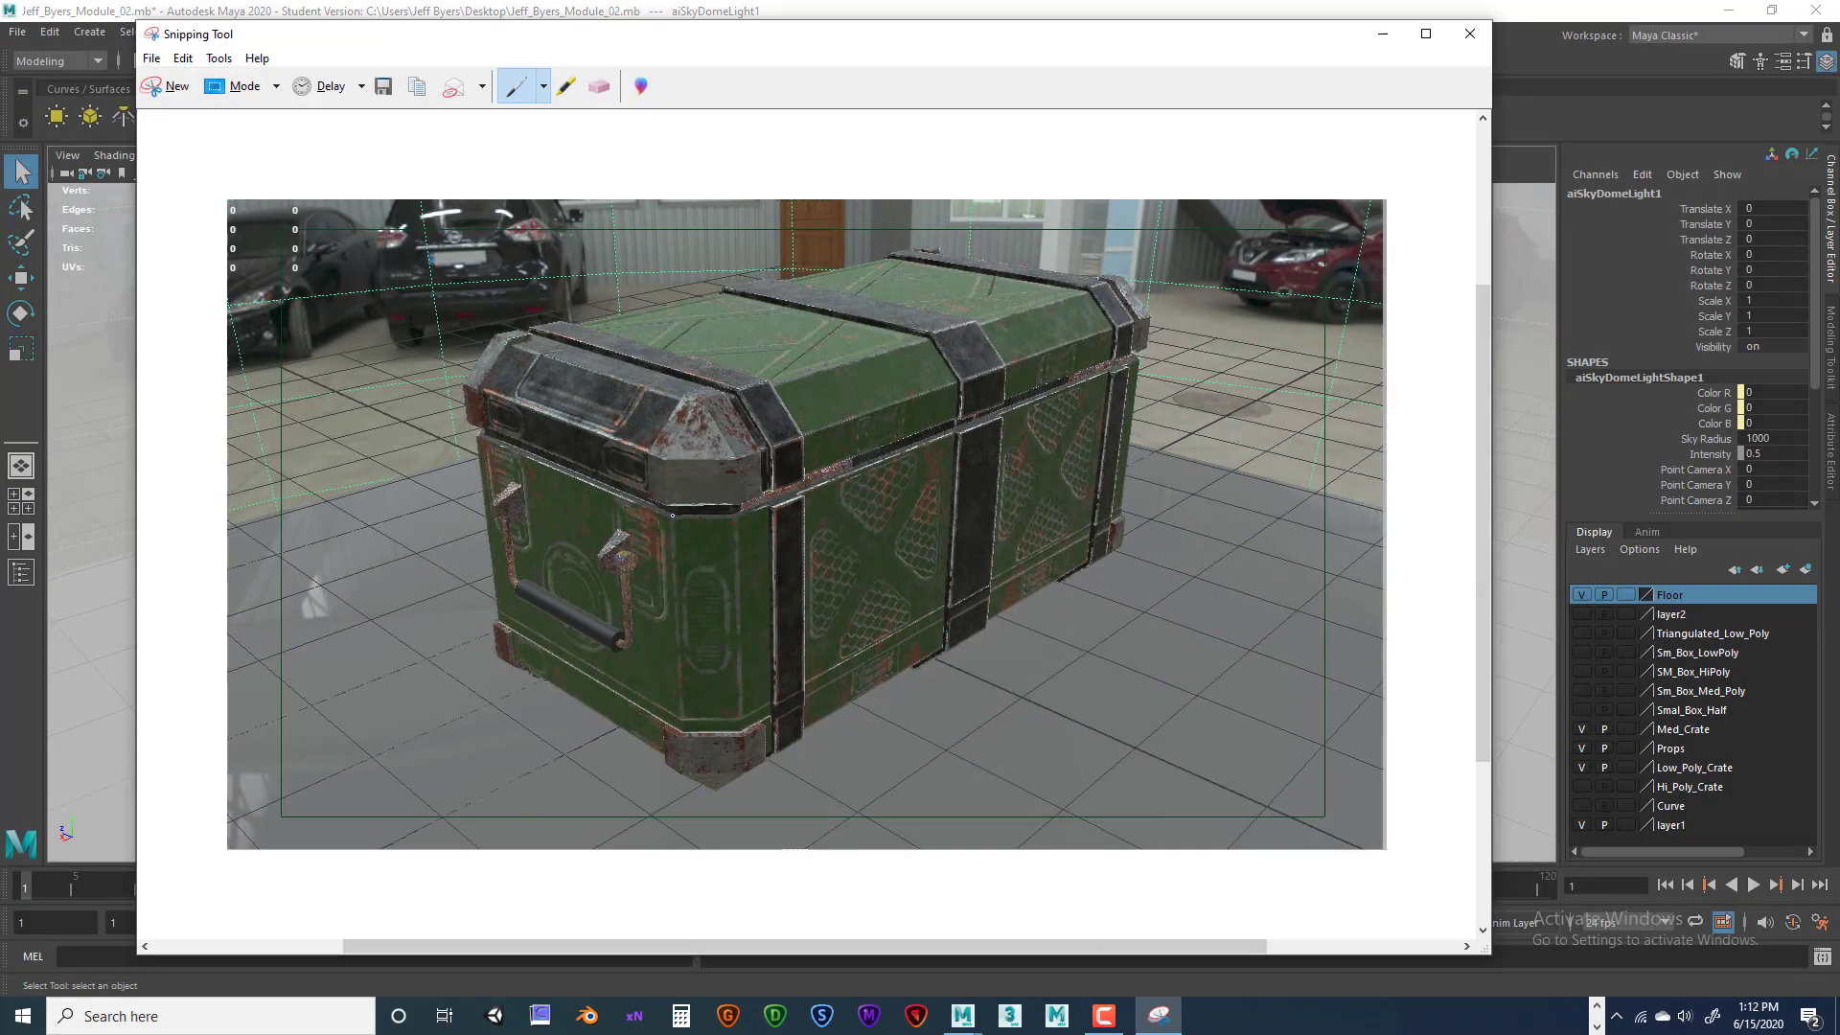
Save the snip to the Desktop as a JPEG named ending in Module_02_Back, then close it
{"action": "left_click", "coordinate": [153, 60]}
{"action": "left_click", "coordinate": [164, 111]}
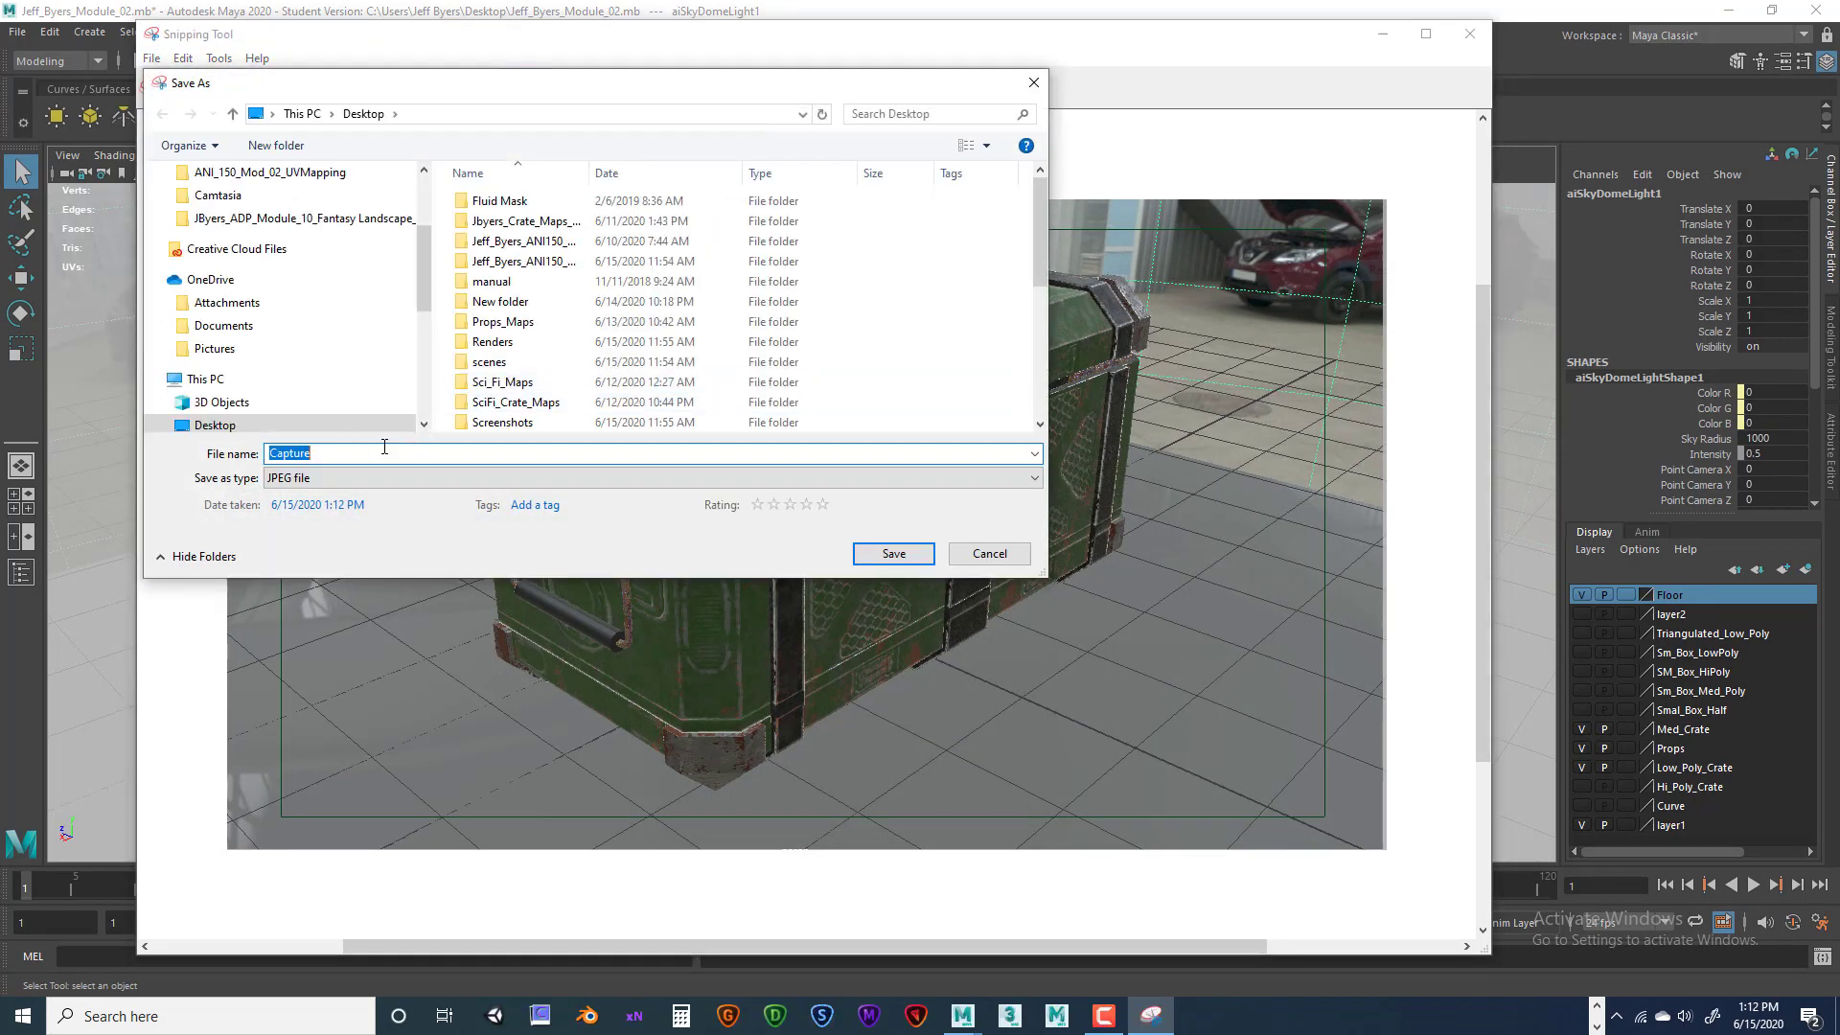
{"action": "left_click", "coordinate": [232, 424]}
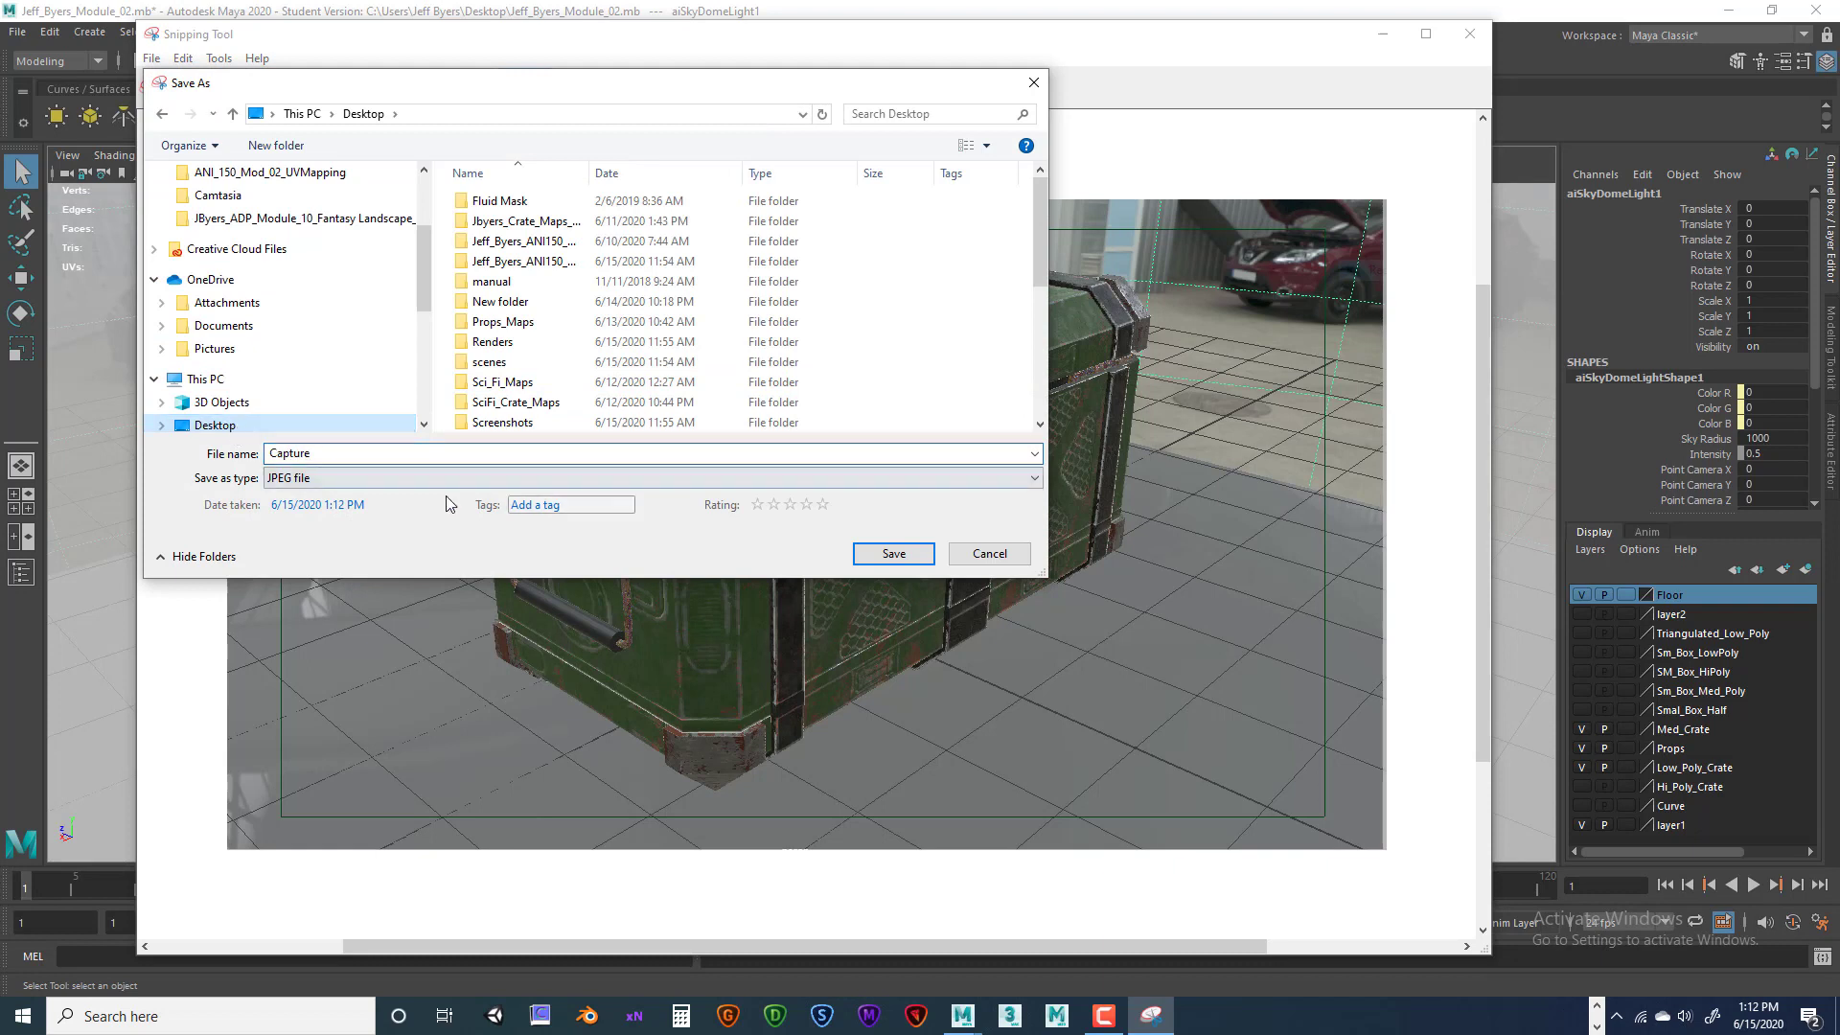
{"action": "double_click", "coordinate": [408, 450]}
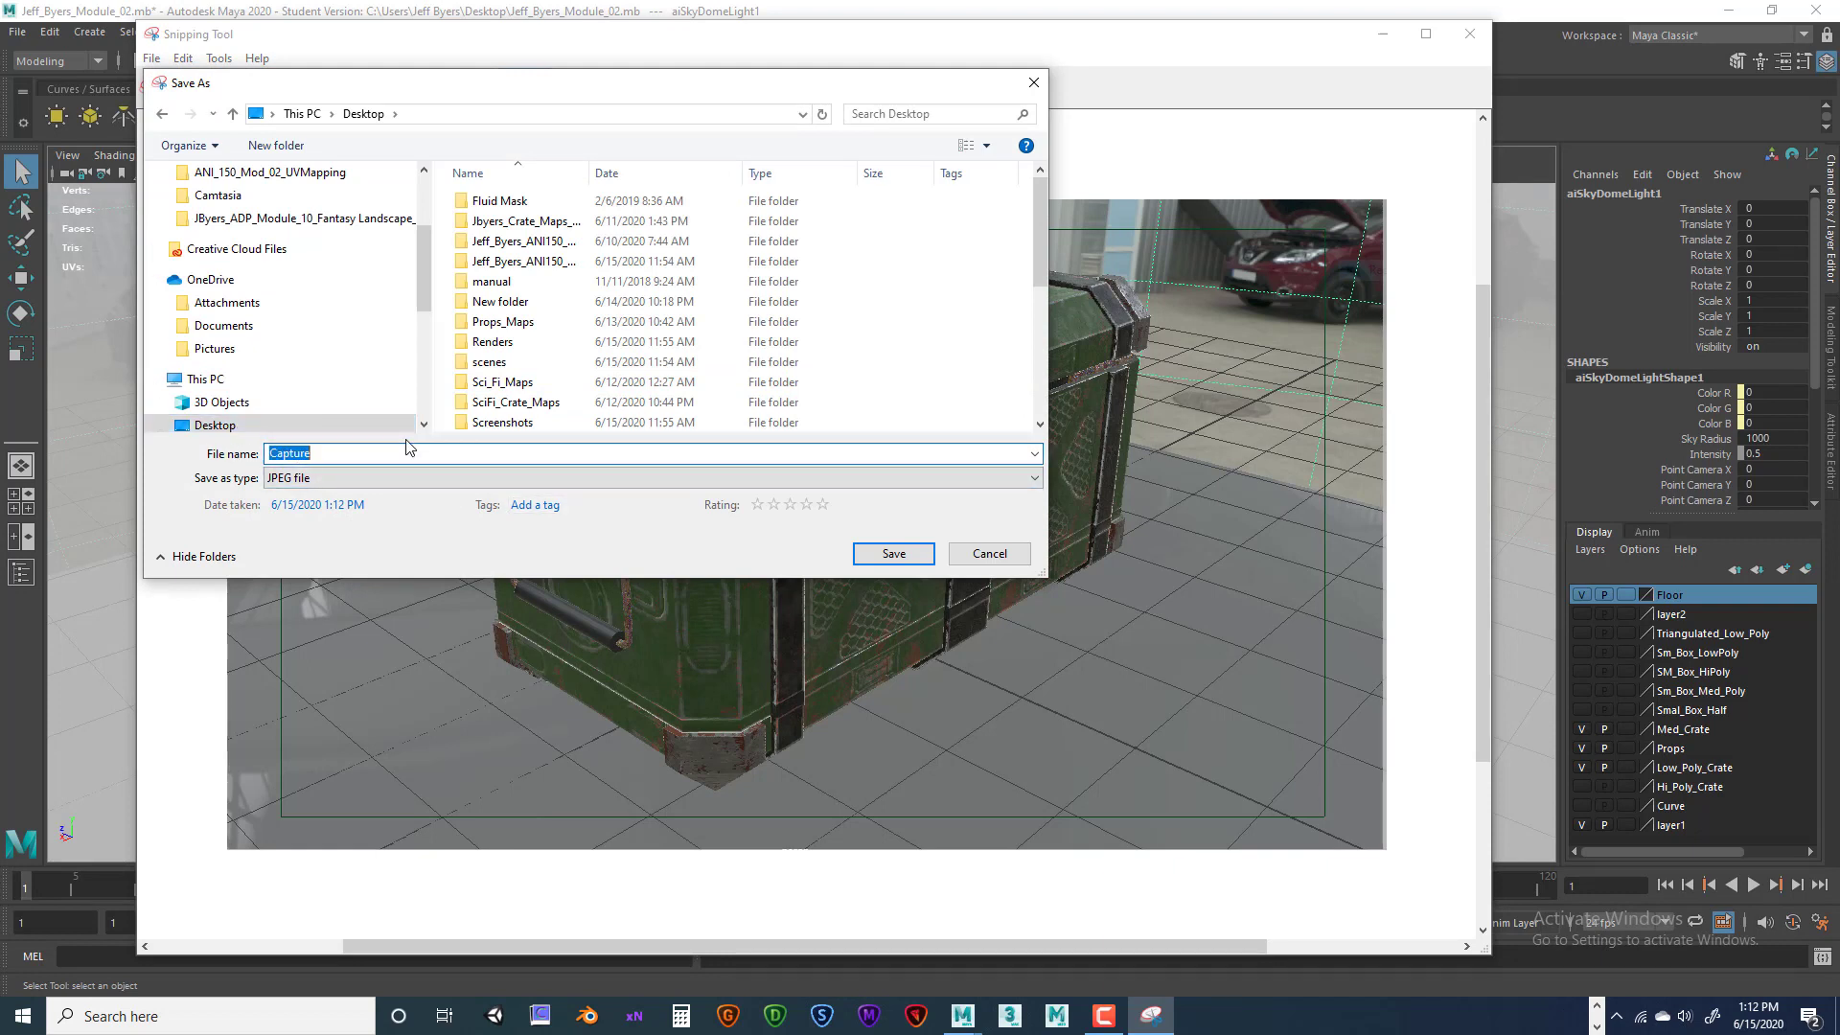
{"action": "key", "text": "BackSpace"}
{"action": "left_click_drag", "start_coordinate": [279, 453], "coordinate": [242, 451]}
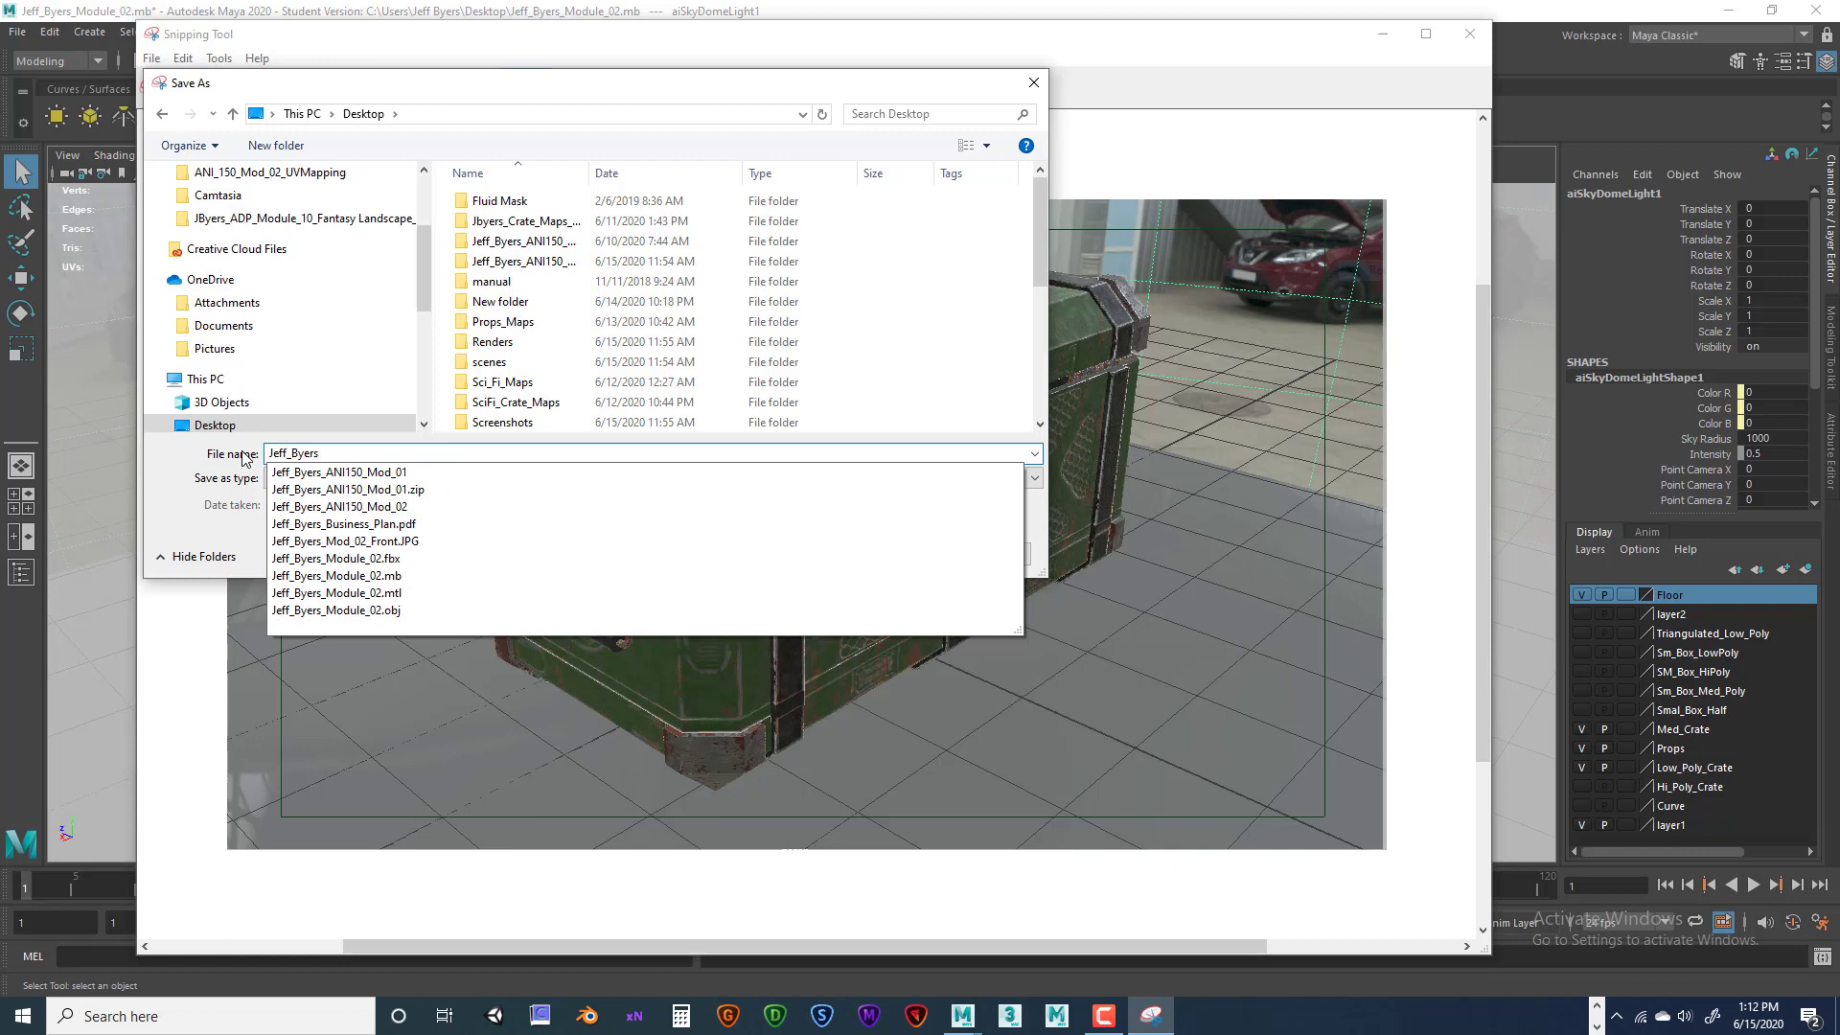
{"action": "type", "text": "_Mo"}
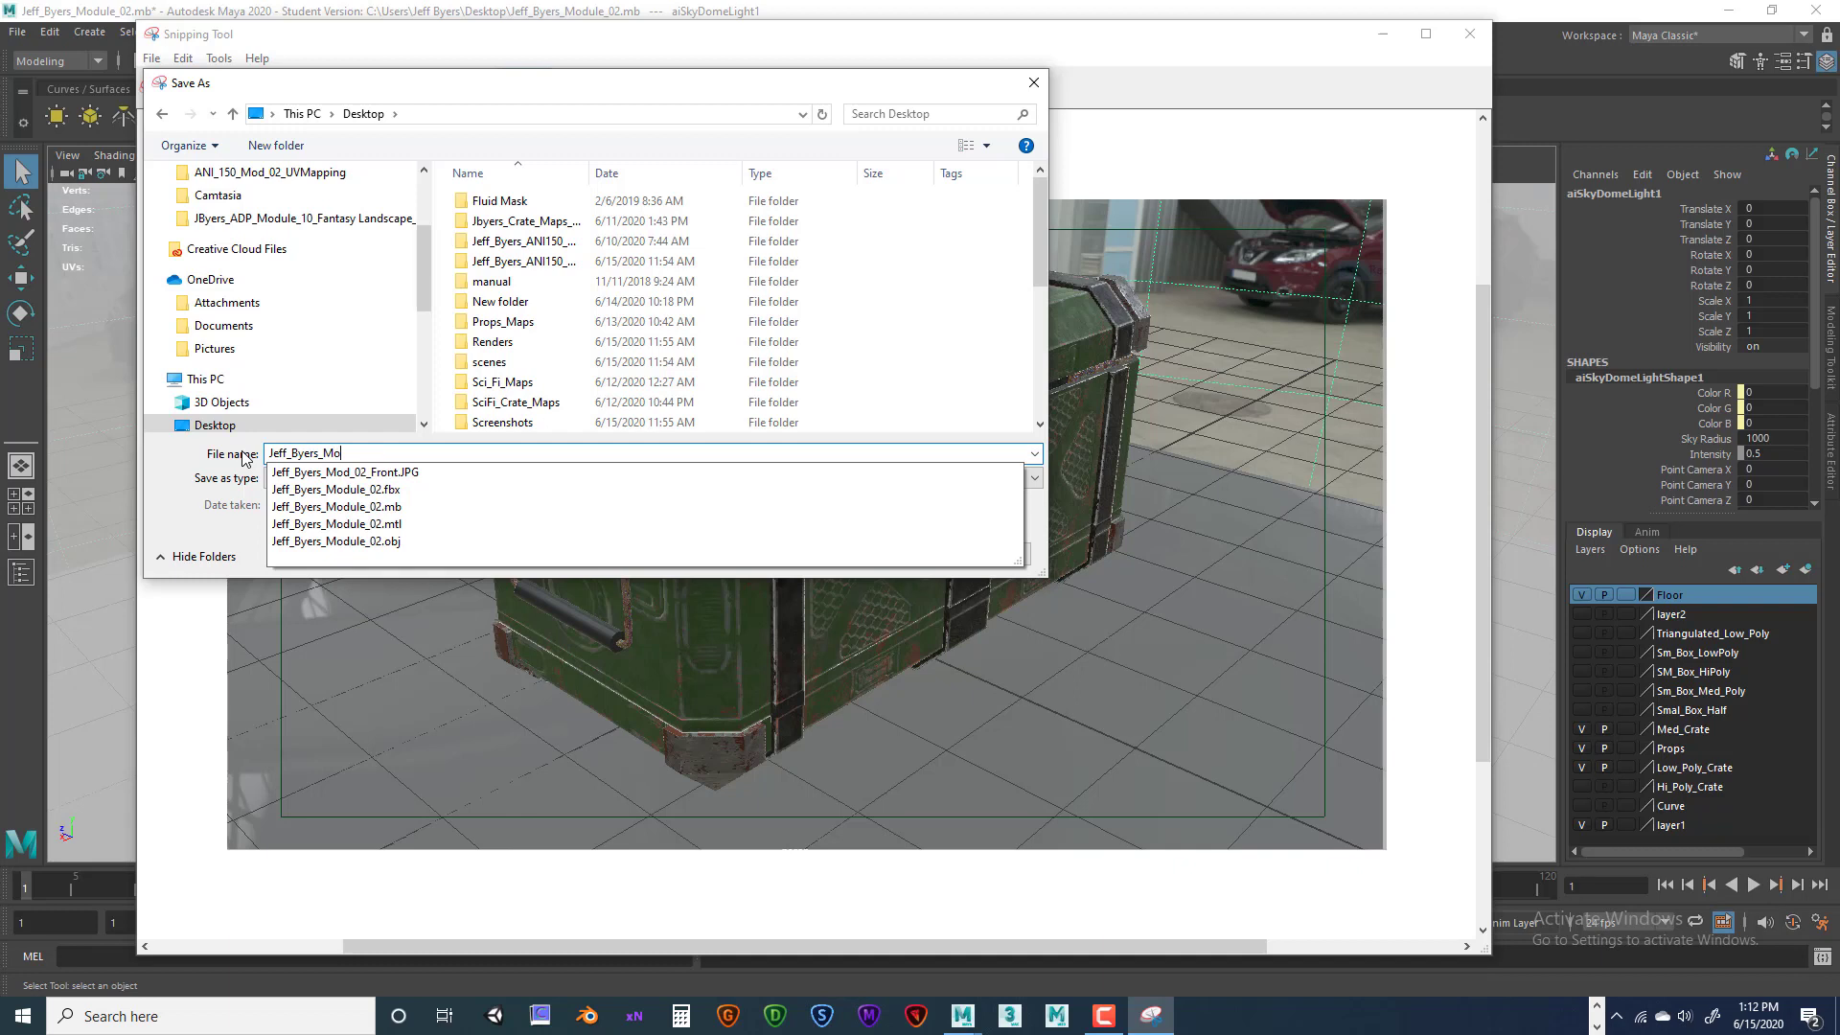
{"action": "type", "text": "dule_0"}
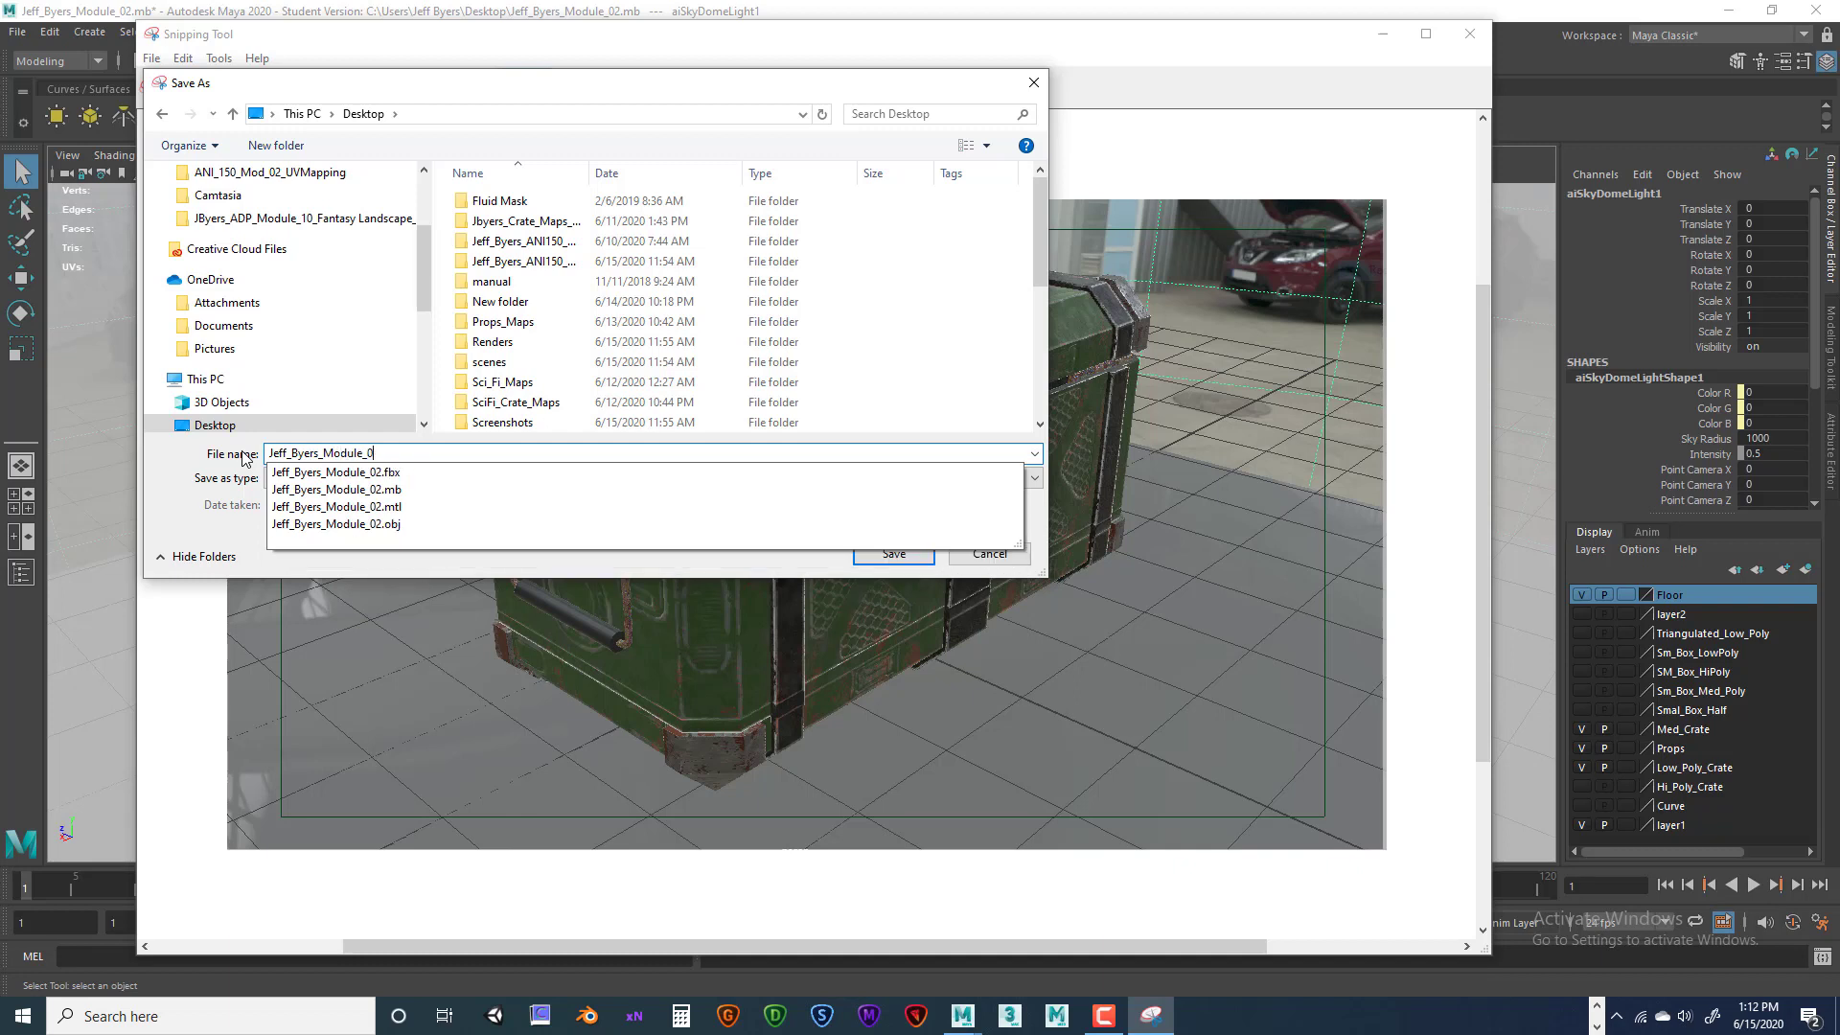
{"action": "type", "text": "2_Back"}
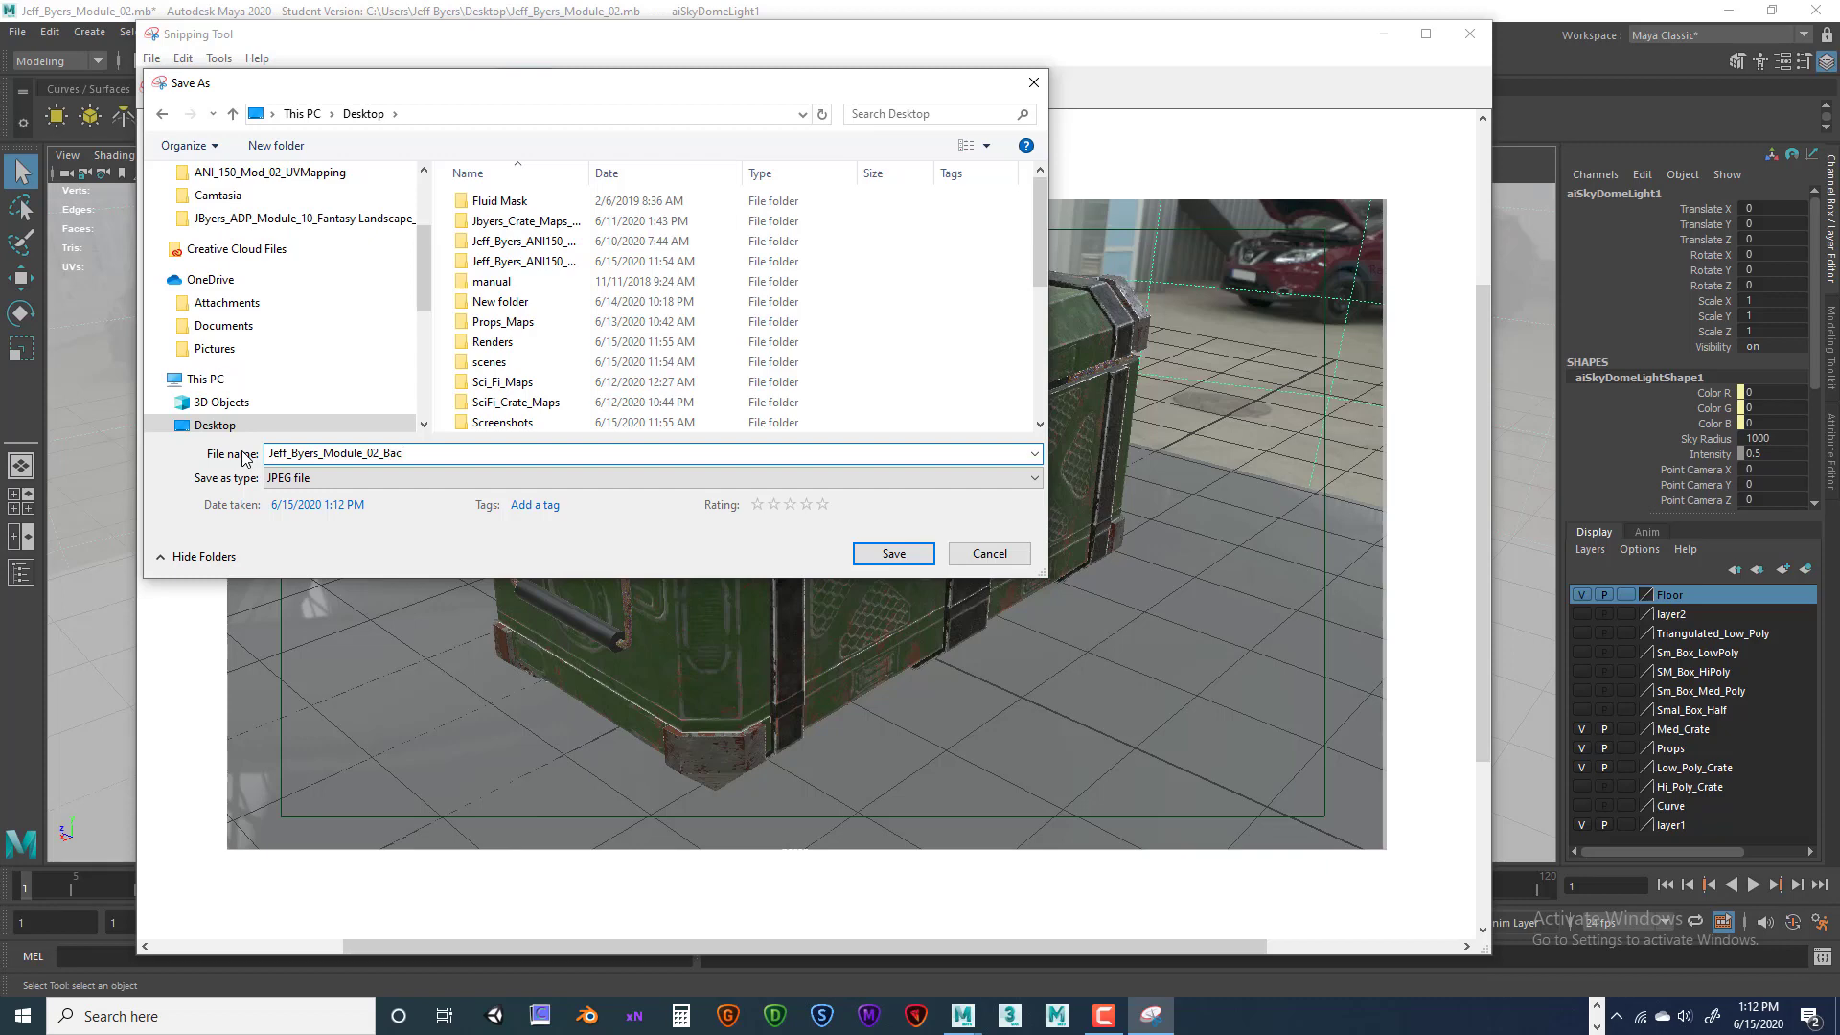
{"action": "left_click", "coordinate": [897, 553]}
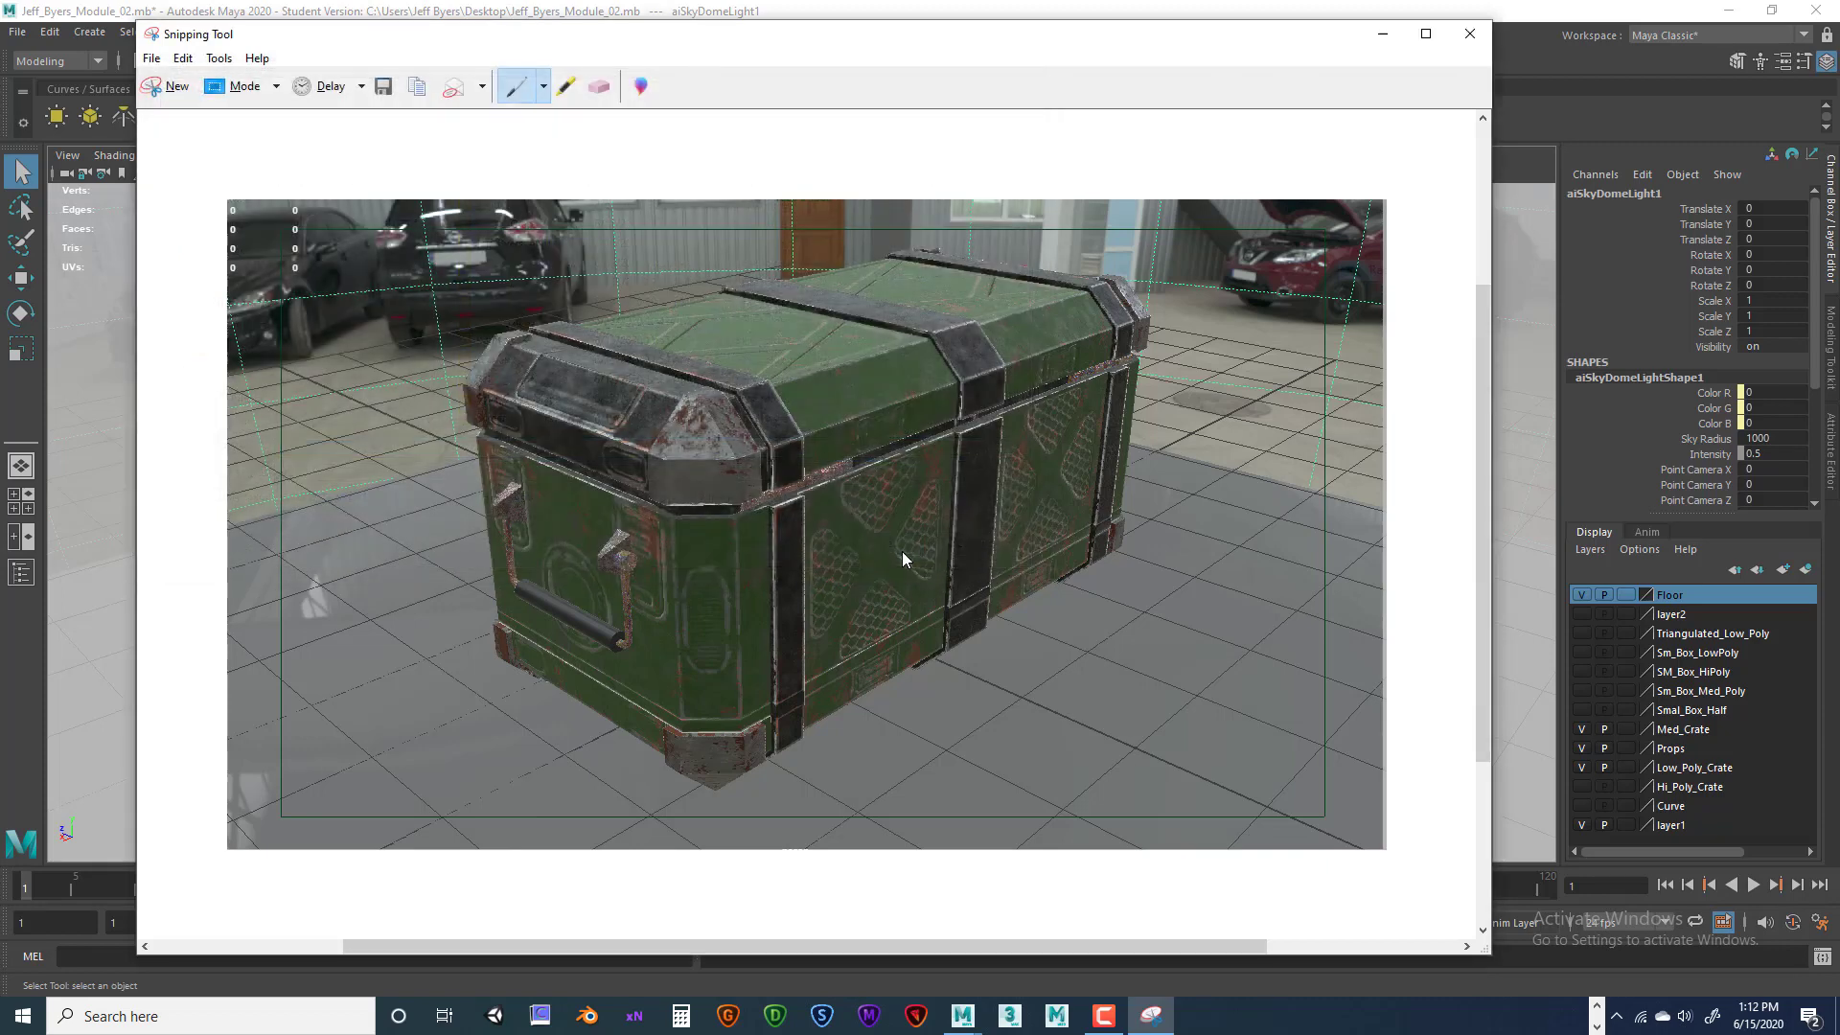
{"action": "left_click", "coordinate": [1469, 34]}
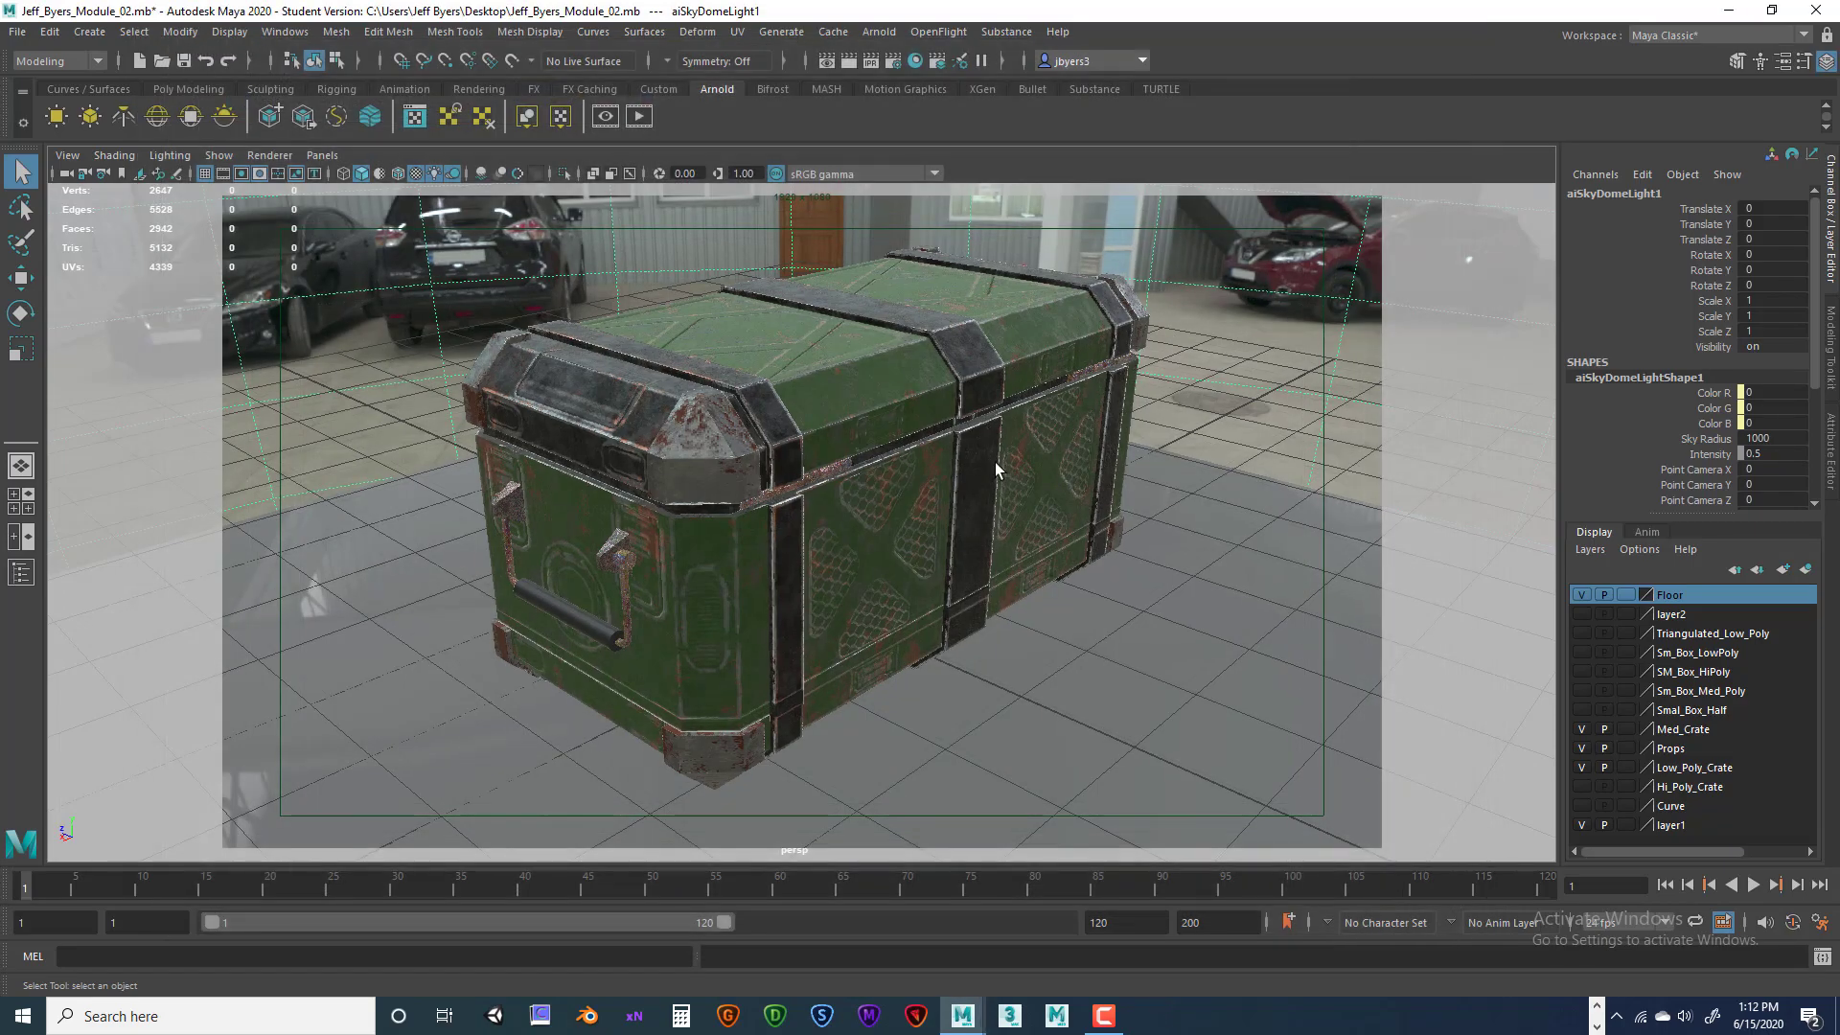
Orbit and reframe the textured crate in the perspective view, then minimise Maya
{"action": "left_click_drag", "start_coordinate": [915, 479], "coordinate": [920, 438], "text": "alt"}
{"action": "middle_click_drag", "start_coordinate": [920, 438], "coordinate": [933, 447], "text": "alt"}
{"action": "left_click_drag", "start_coordinate": [933, 447], "coordinate": [925, 441], "text": "alt"}
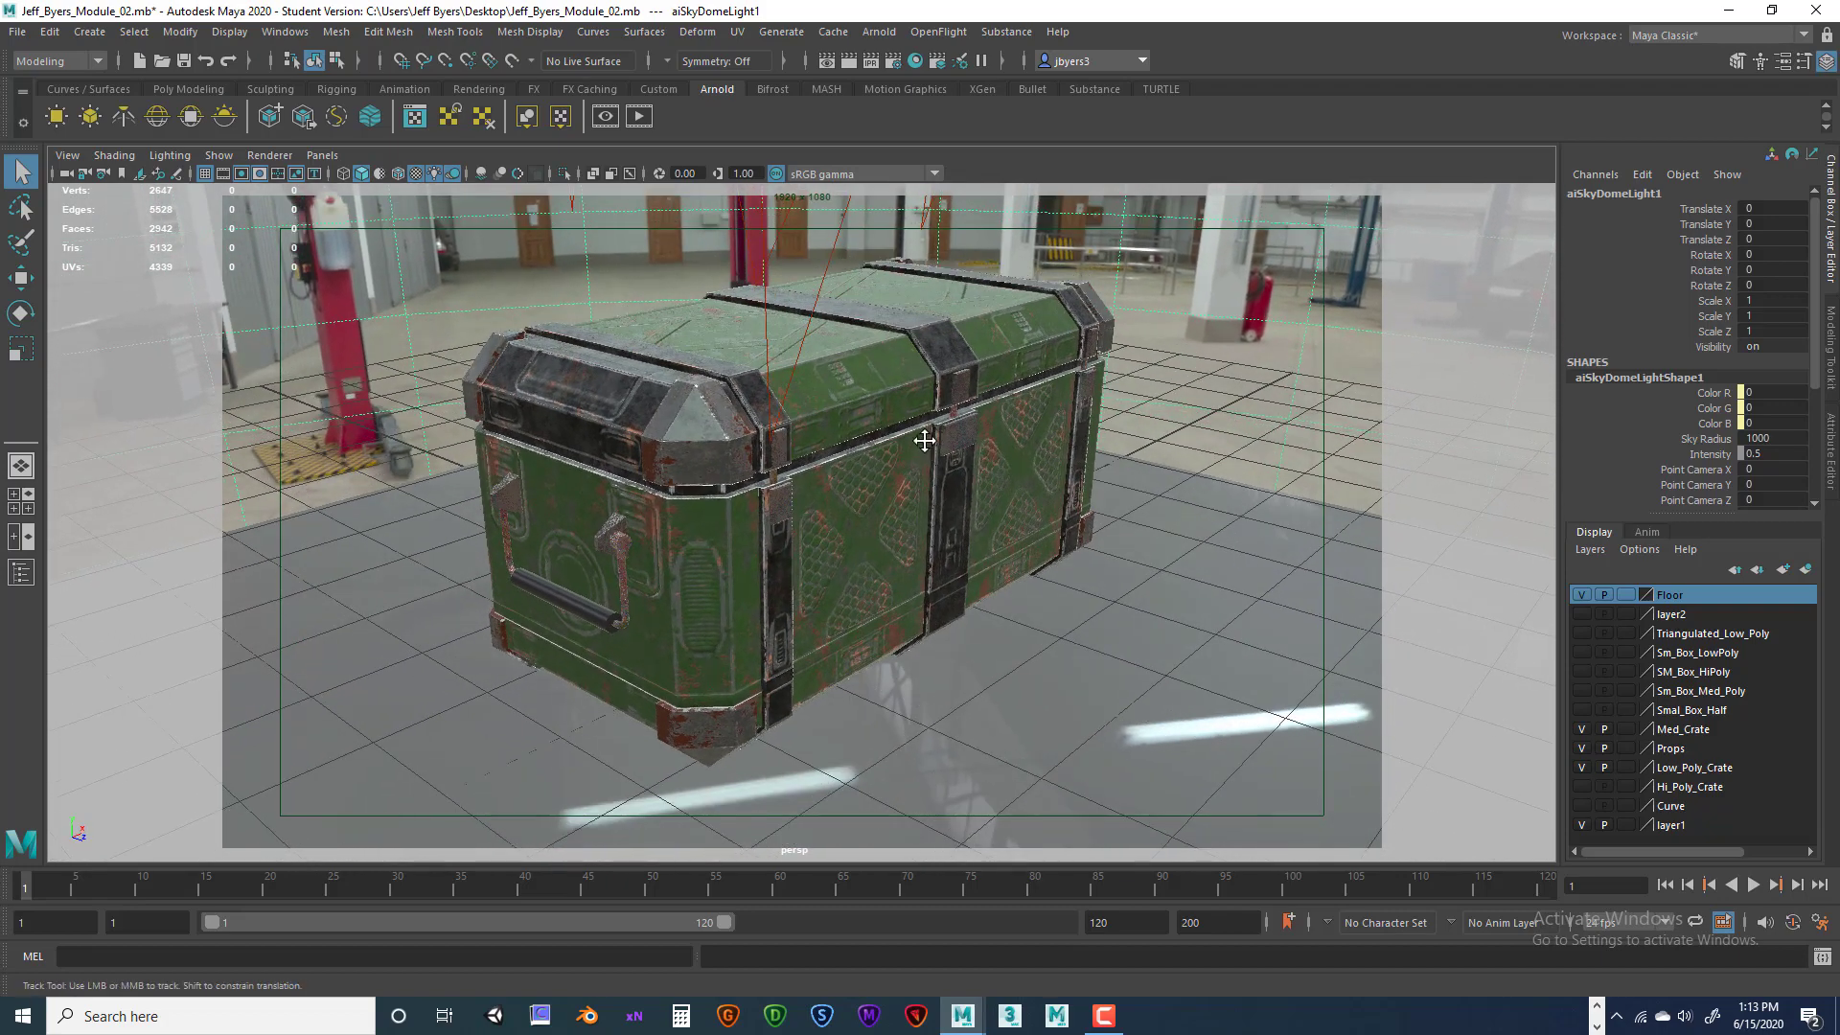
{"action": "middle_click_drag", "start_coordinate": [925, 441], "coordinate": [927, 443], "text": "alt"}
{"action": "right_click_drag", "start_coordinate": [940, 466], "coordinate": [911, 442], "text": "alt"}
{"action": "middle_click_drag", "start_coordinate": [924, 454], "coordinate": [928, 469], "text": "alt"}
{"action": "left_click_drag", "start_coordinate": [931, 474], "coordinate": [928, 469], "text": "alt"}
{"action": "middle_click_drag", "start_coordinate": [927, 470], "coordinate": [937, 468], "text": "alt"}
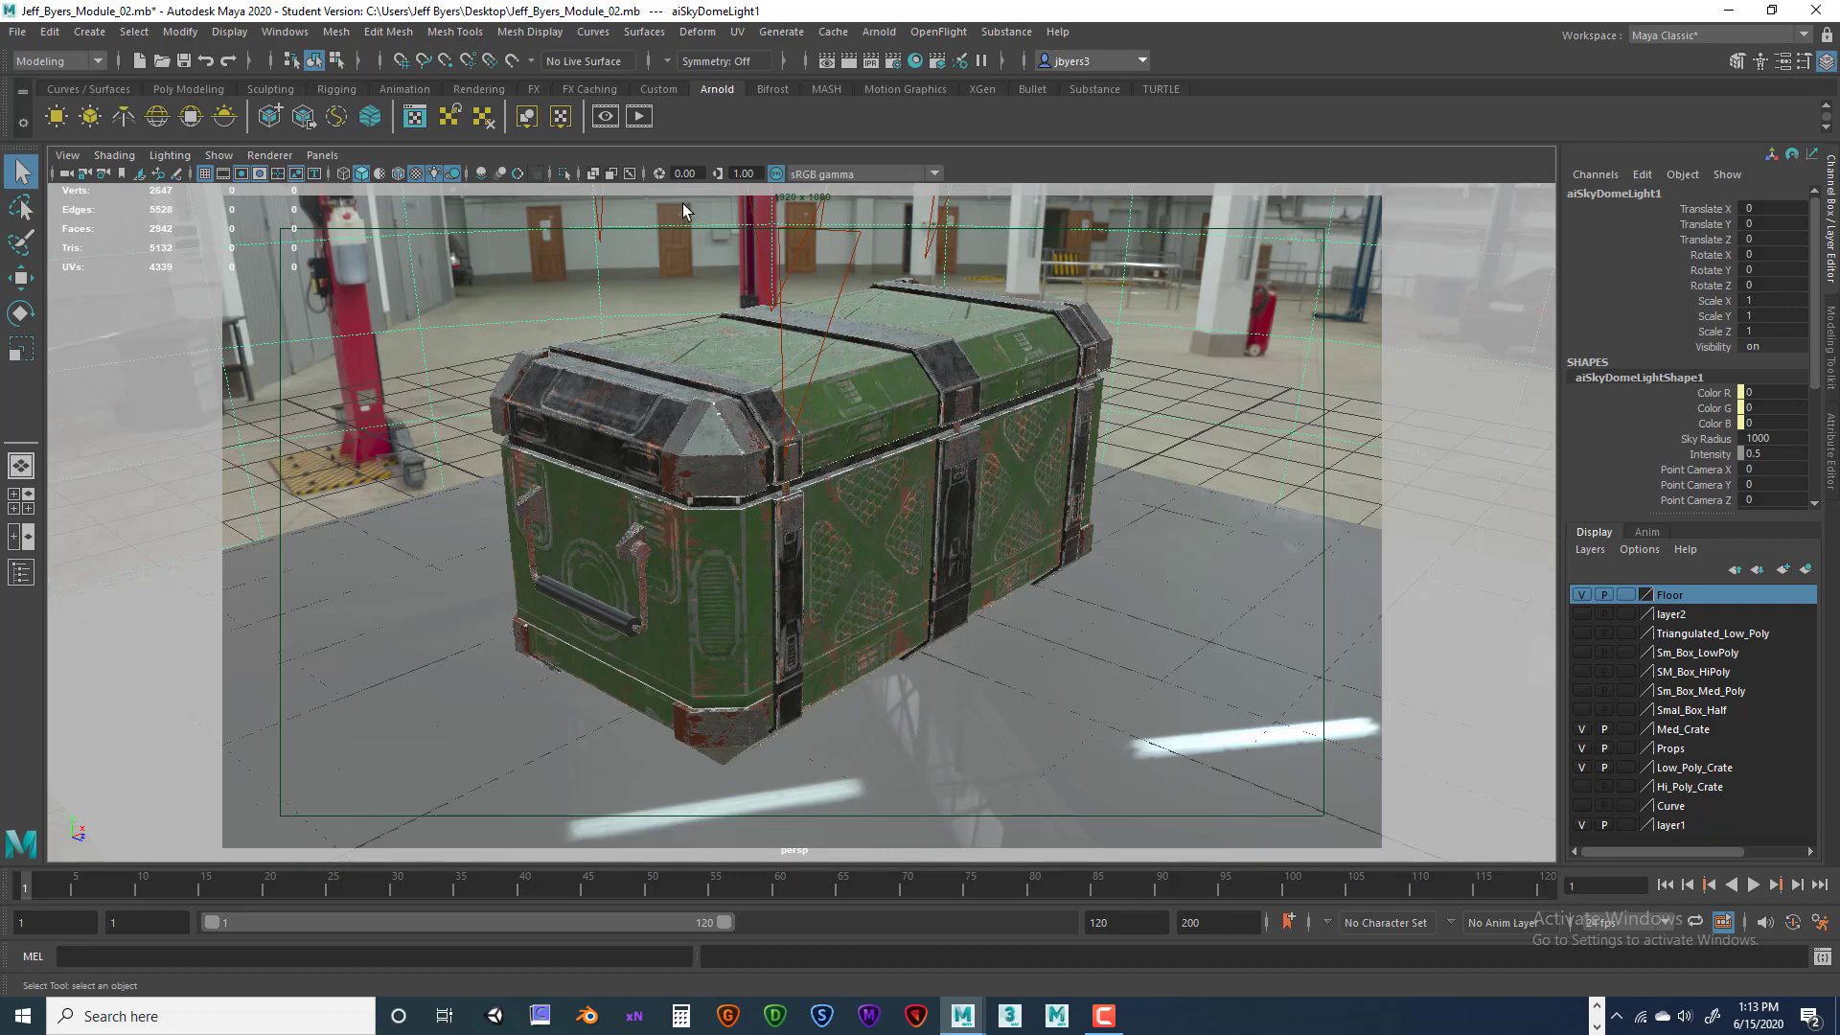
{"action": "left_click", "coordinate": [1730, 12]}
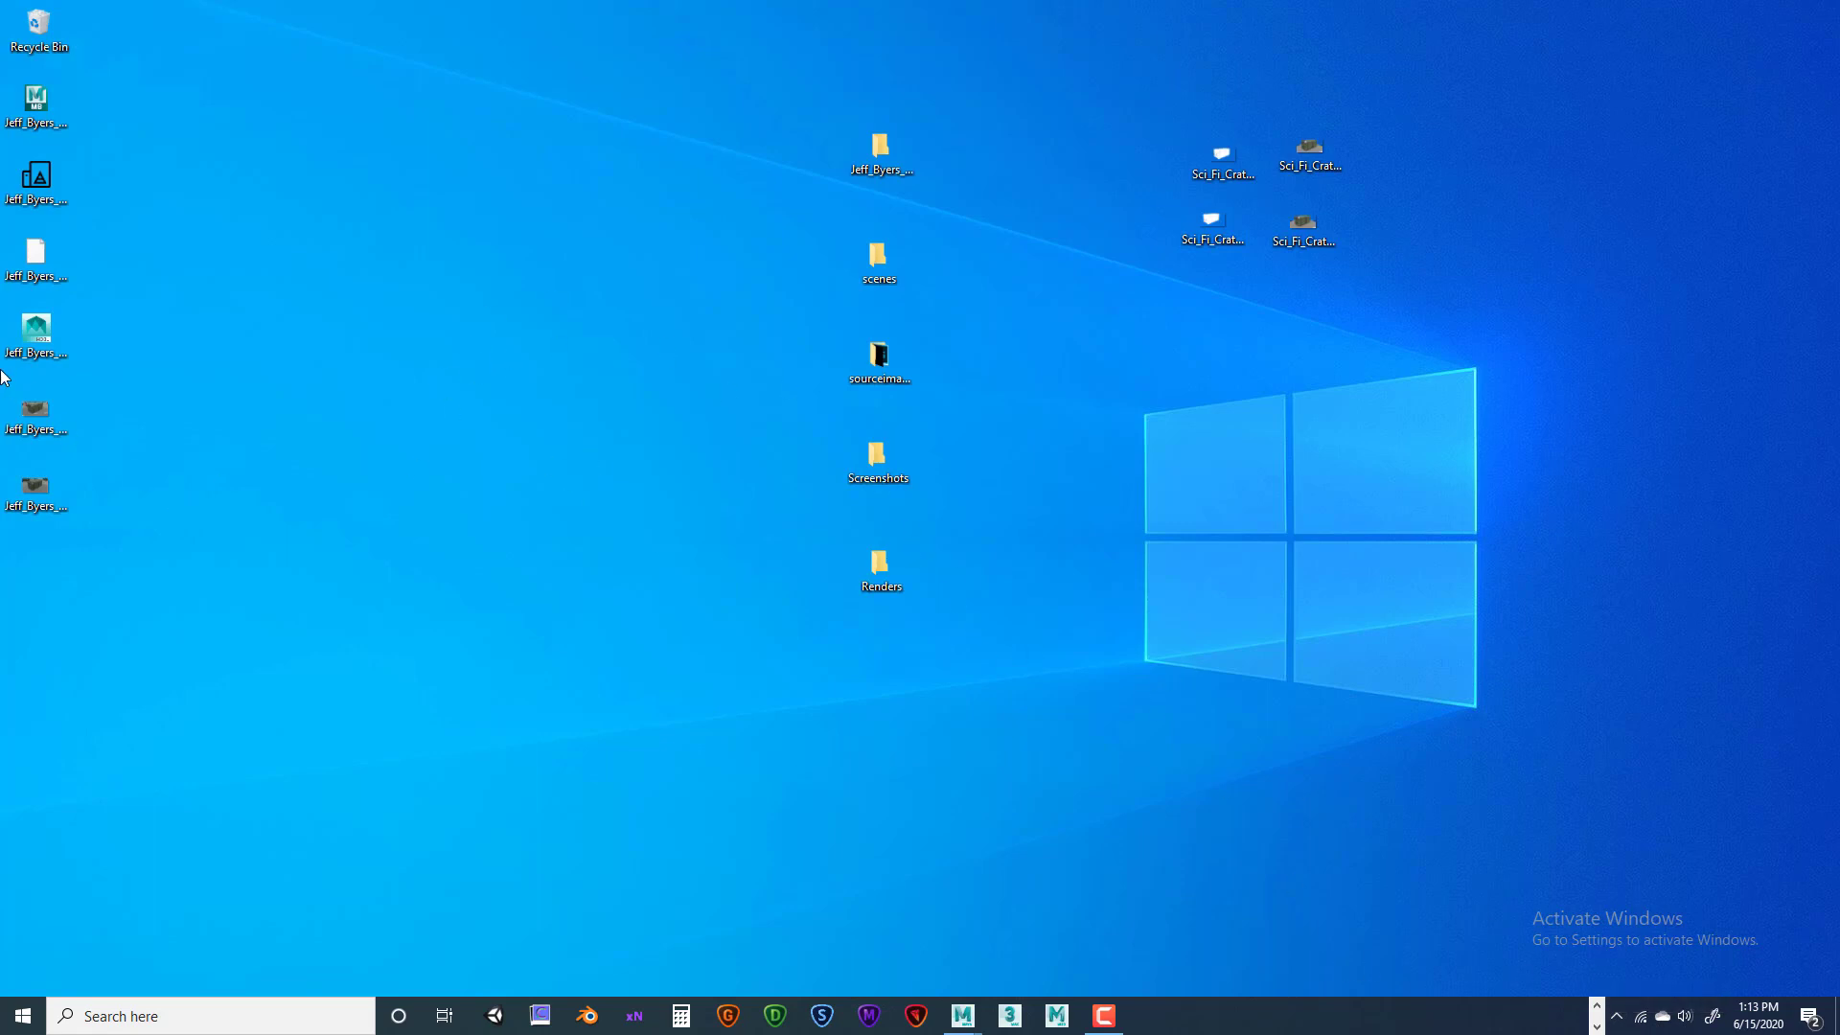
Open the front and back crate screenshots to check them, then drag both aside
{"action": "double_click", "coordinate": [35, 412]}
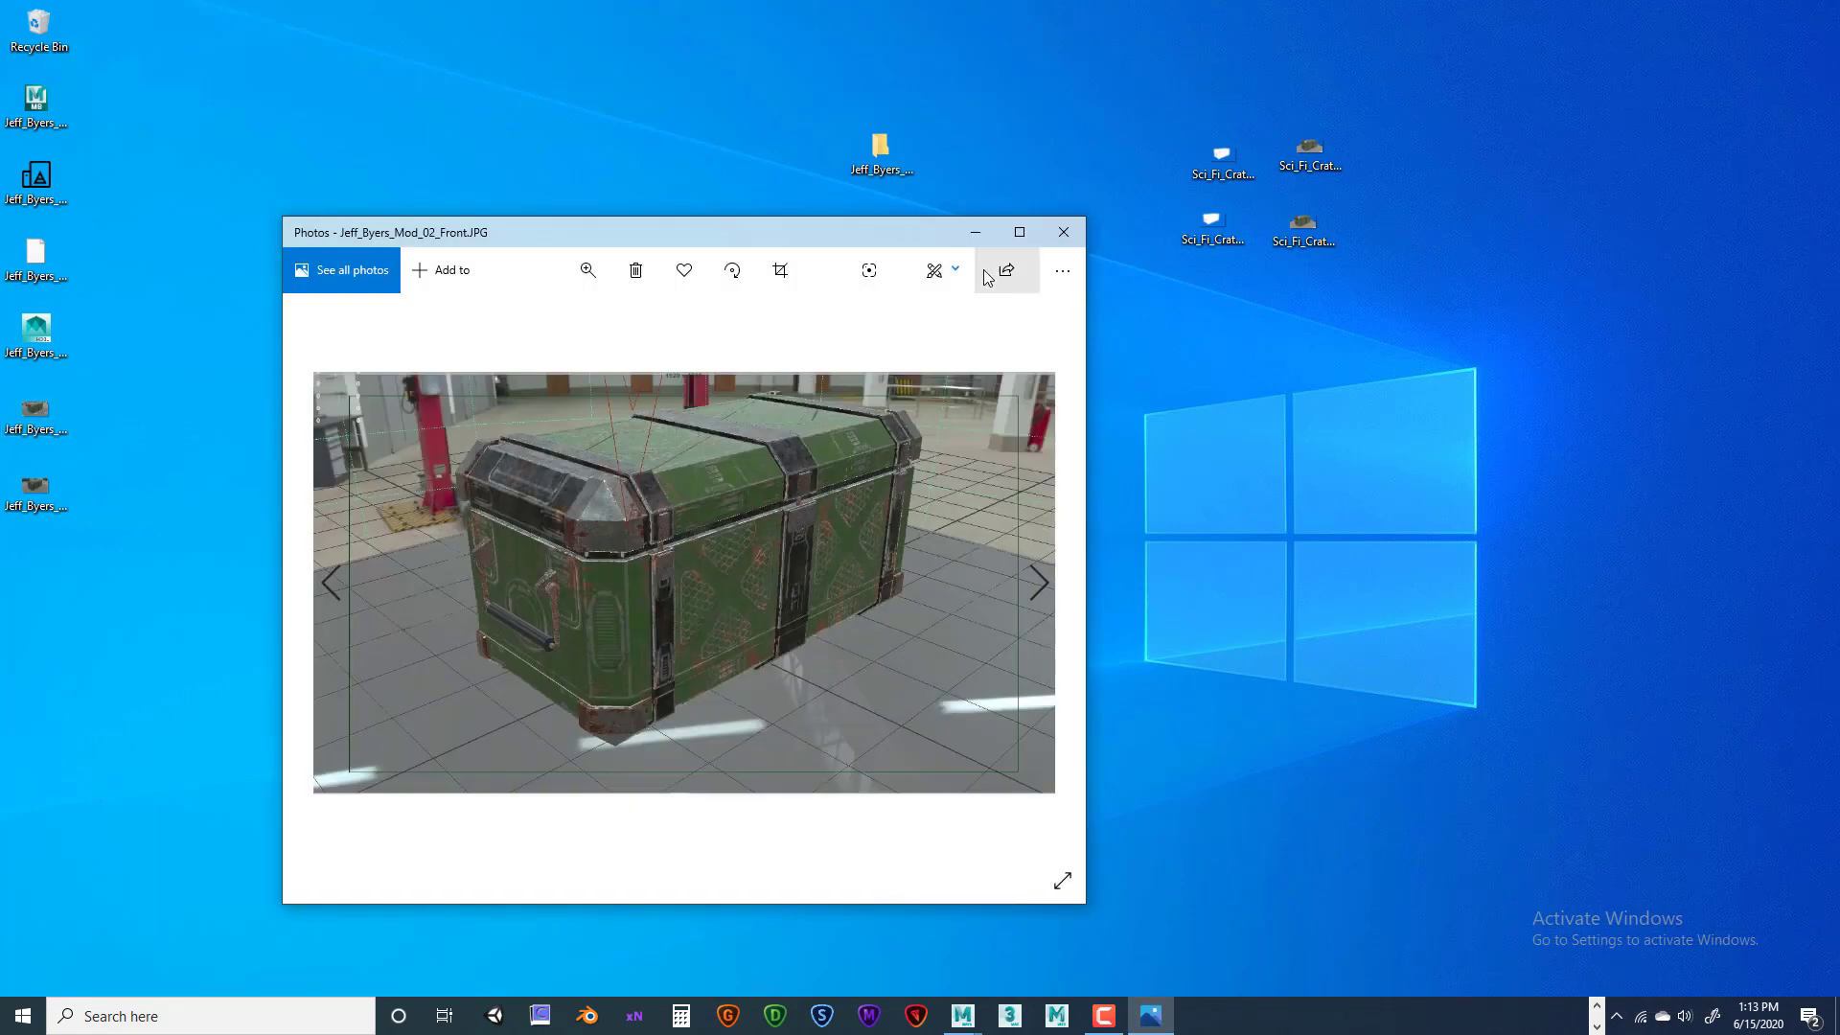
{"action": "left_click", "coordinate": [1063, 231]}
{"action": "left_click", "coordinate": [43, 488]}
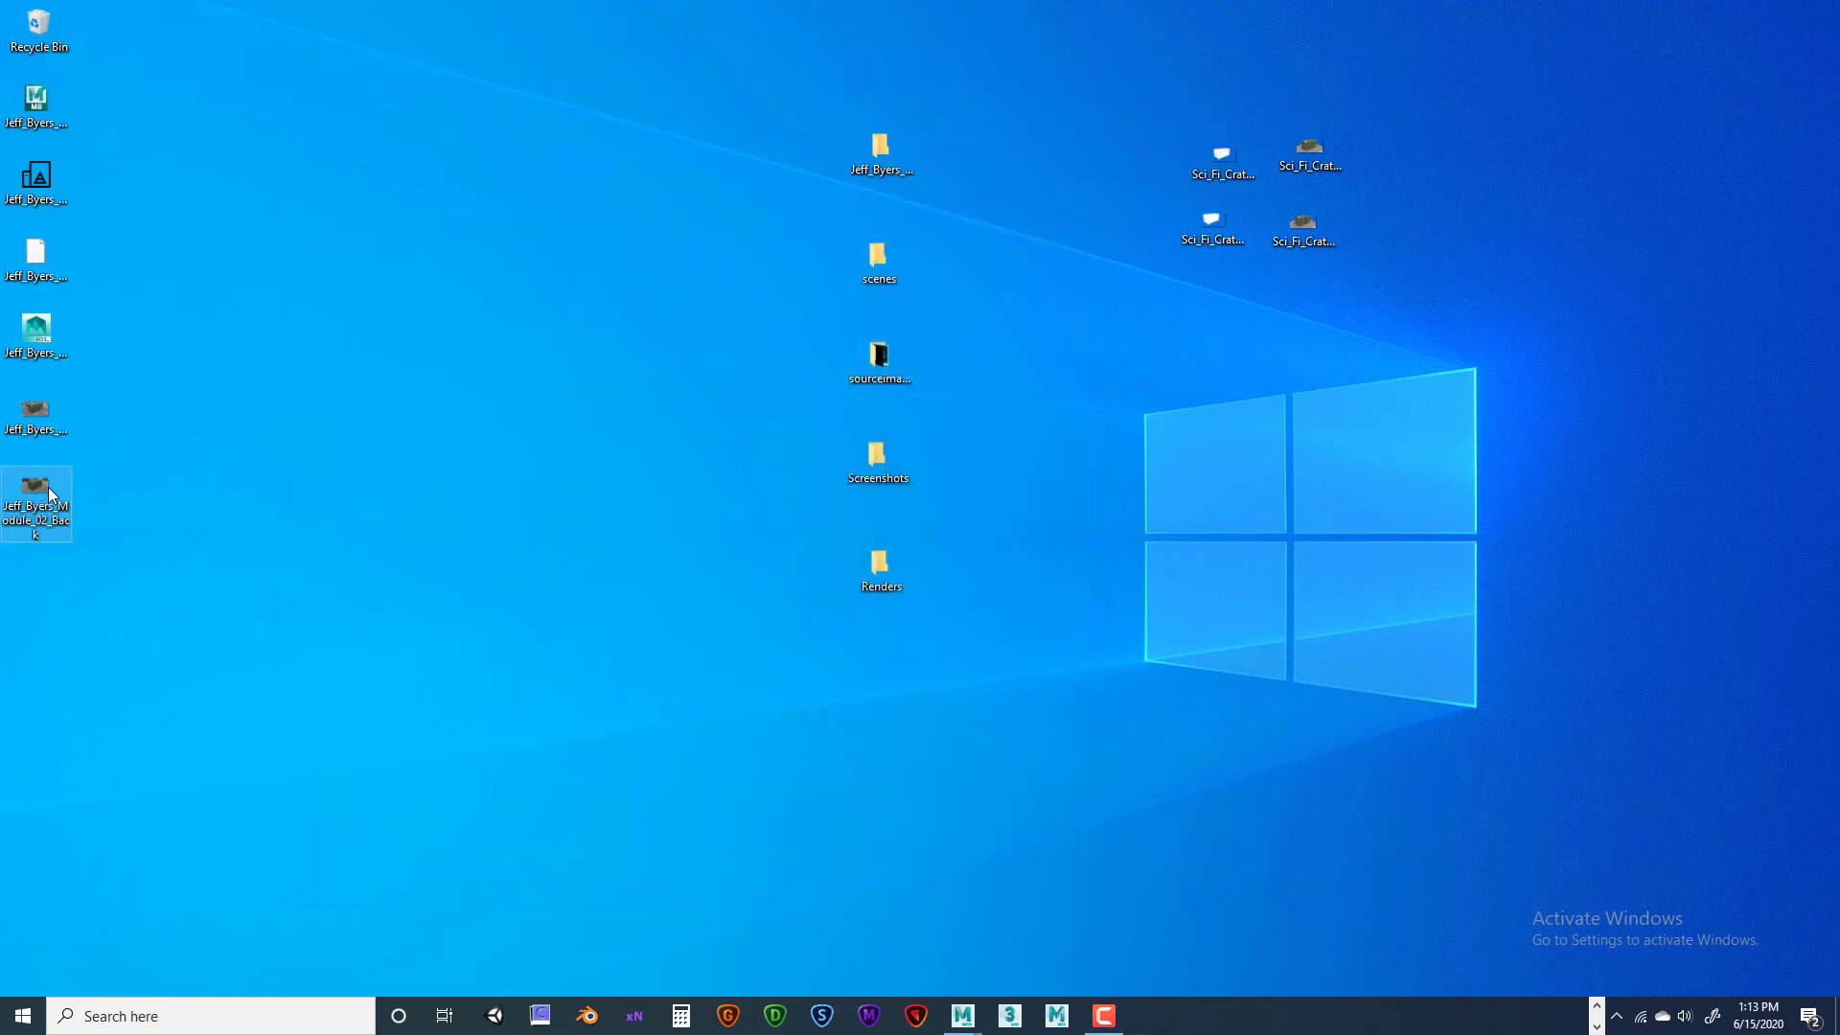
{"action": "double_click", "coordinate": [37, 489]}
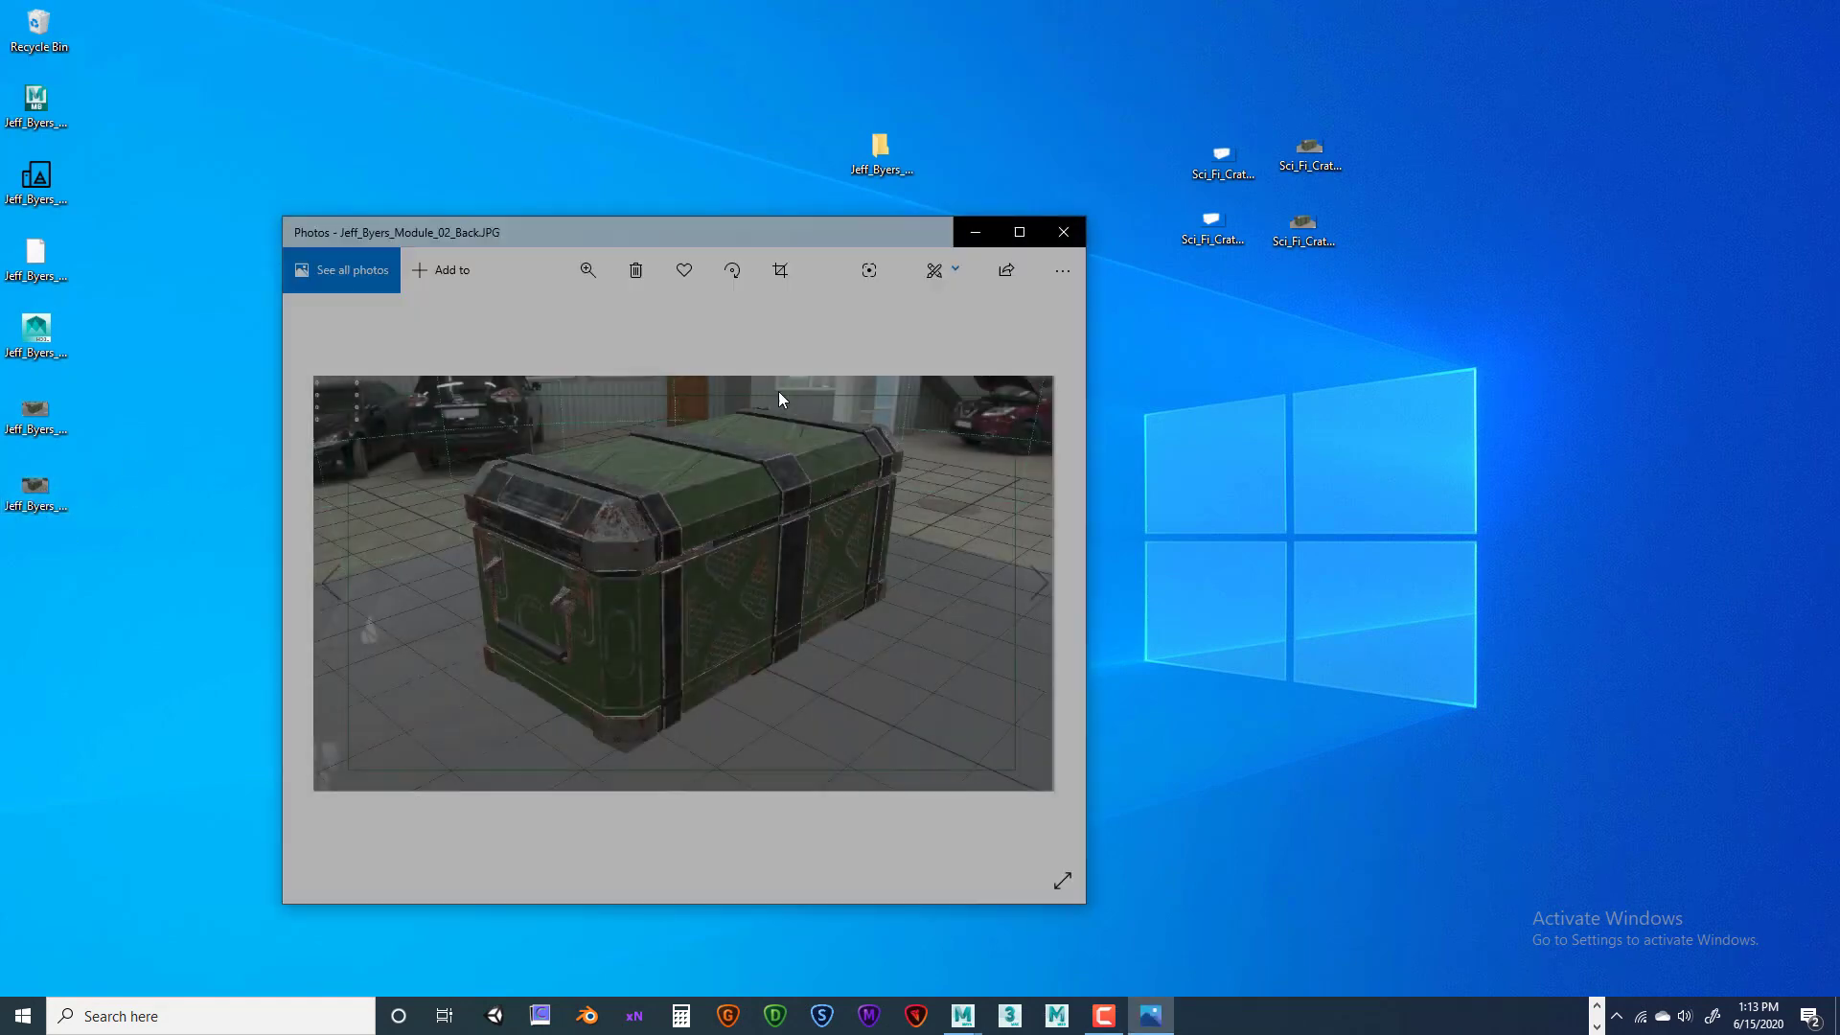
{"action": "left_click", "coordinate": [1060, 230]}
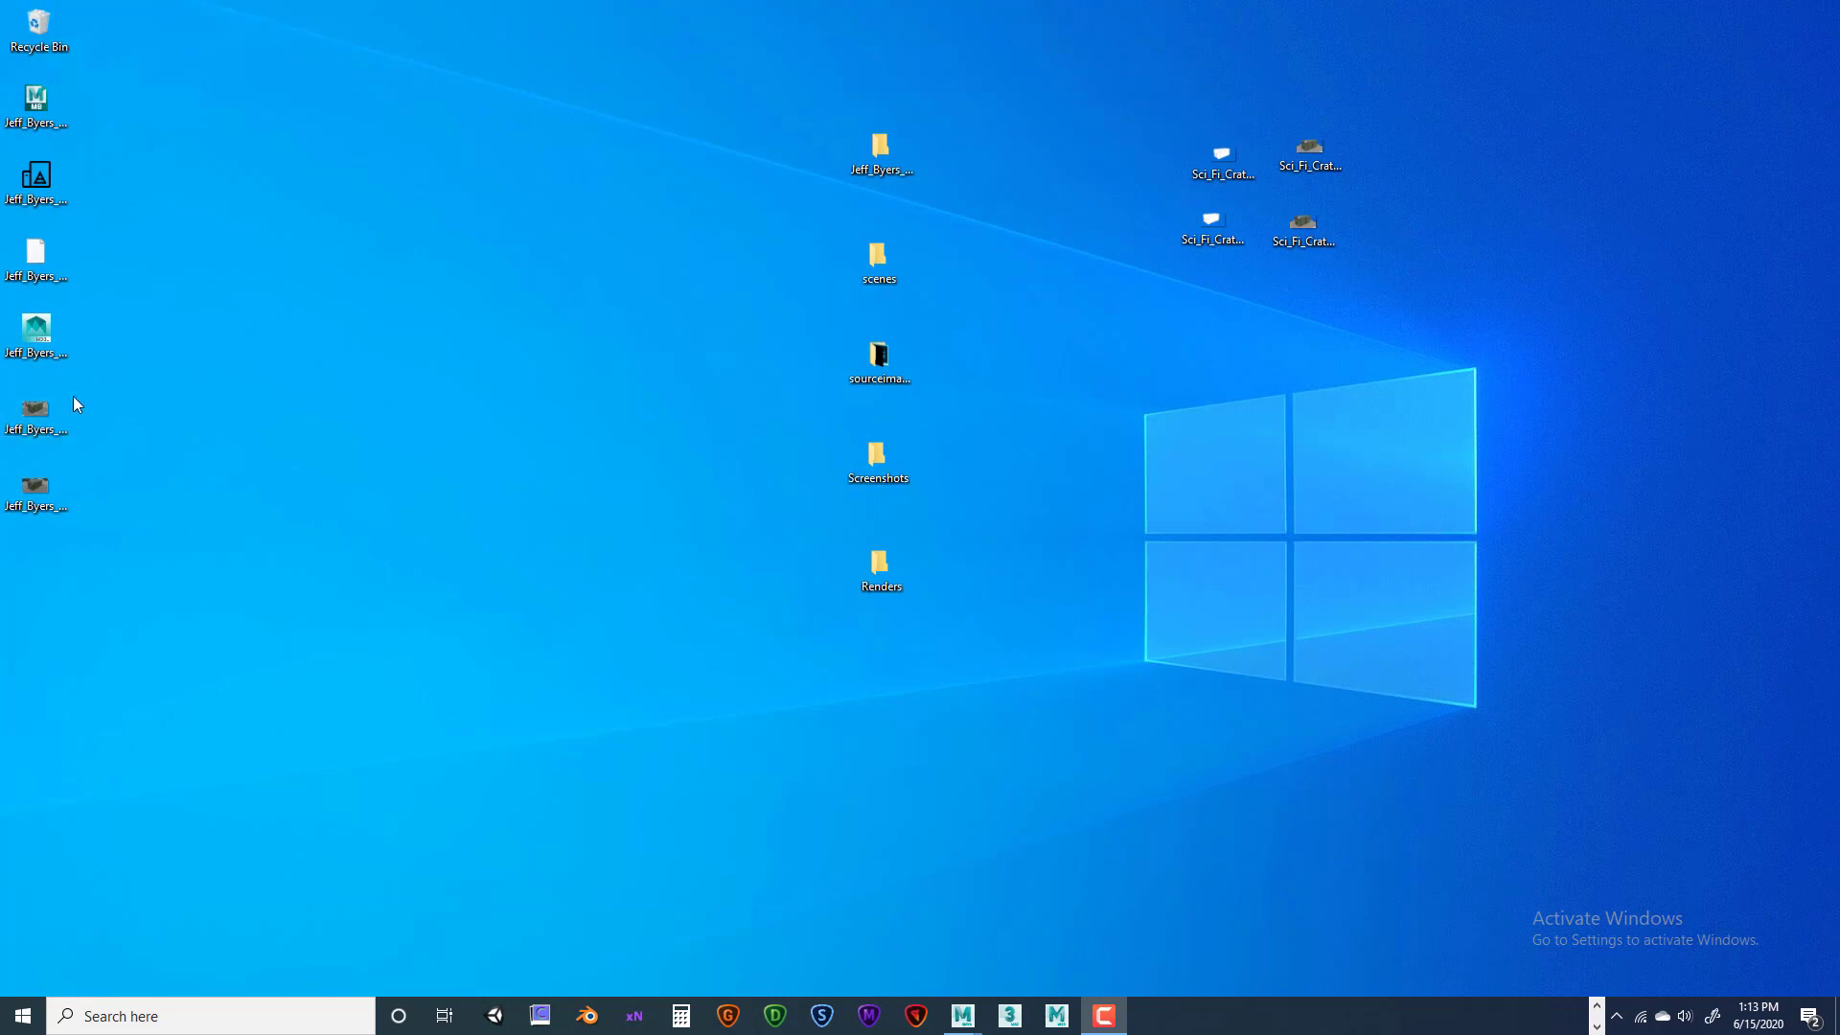
{"action": "left_click_drag", "start_coordinate": [72, 393], "coordinate": [870, 458]}
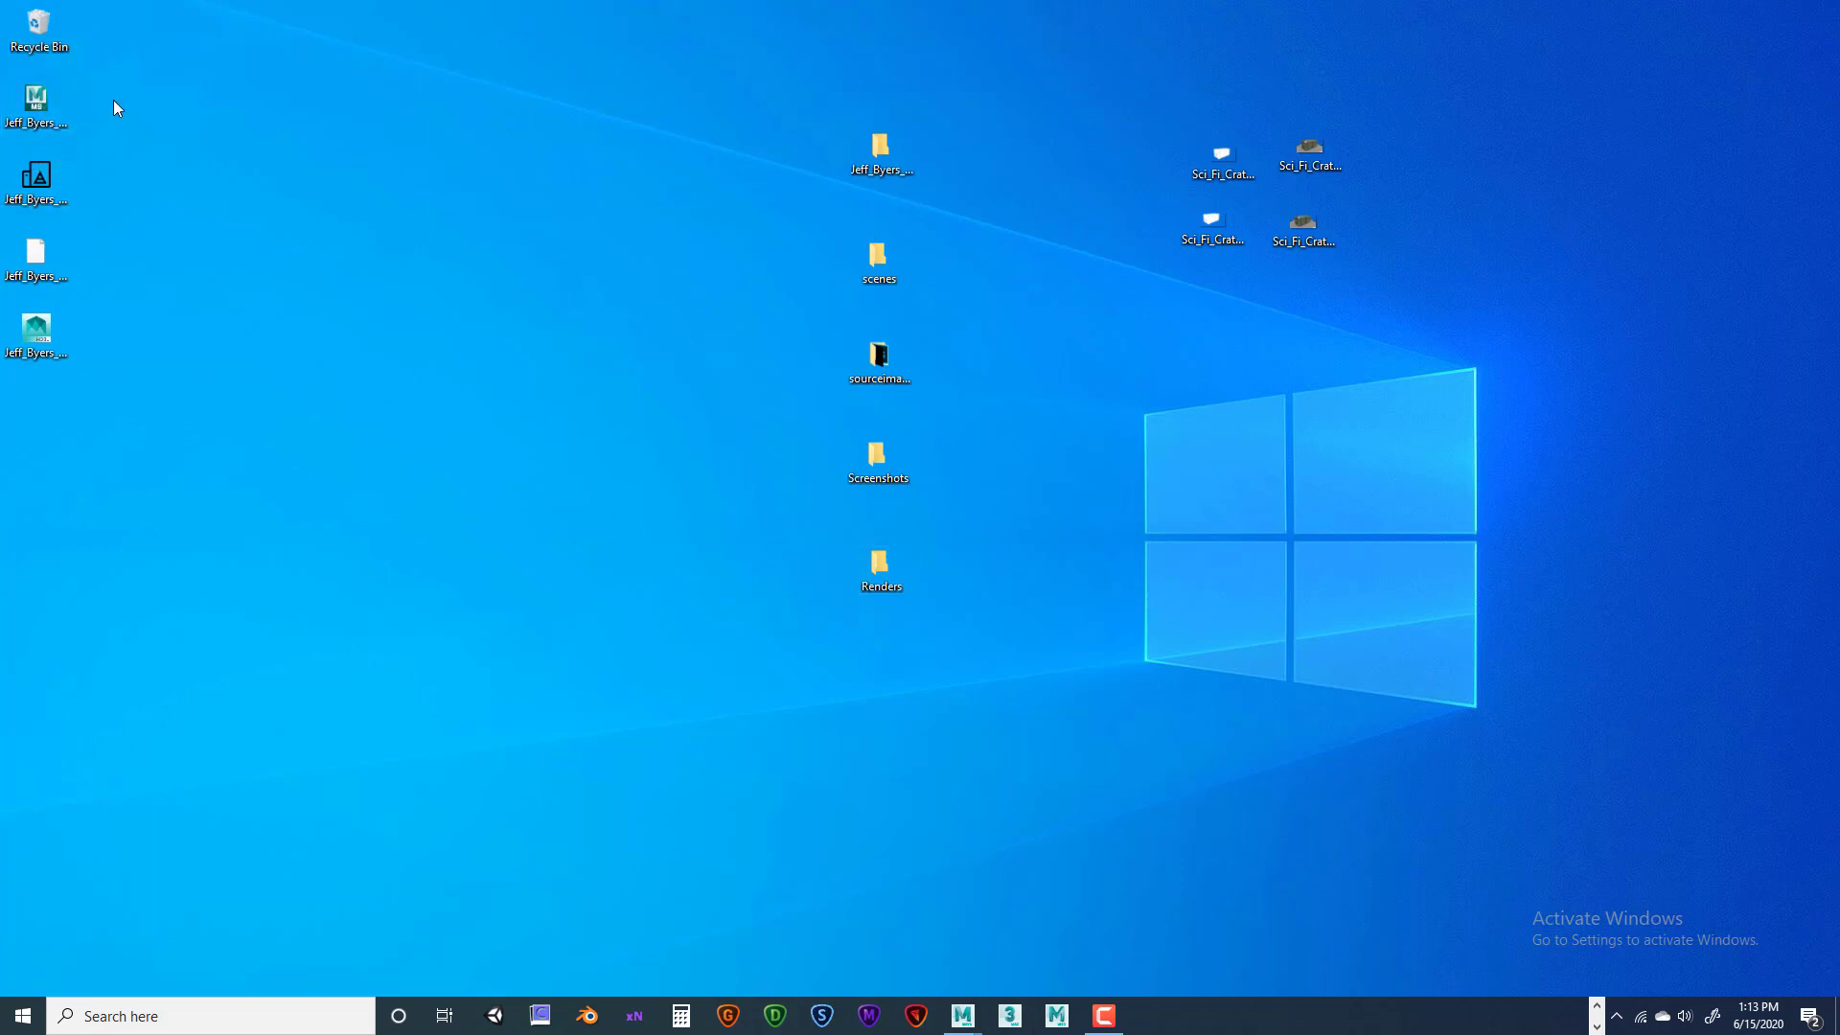
Select the four Module_02 crate model and material files and move them into the scenes folder
{"action": "left_click_drag", "start_coordinate": [113, 100], "coordinate": [29, 385]}
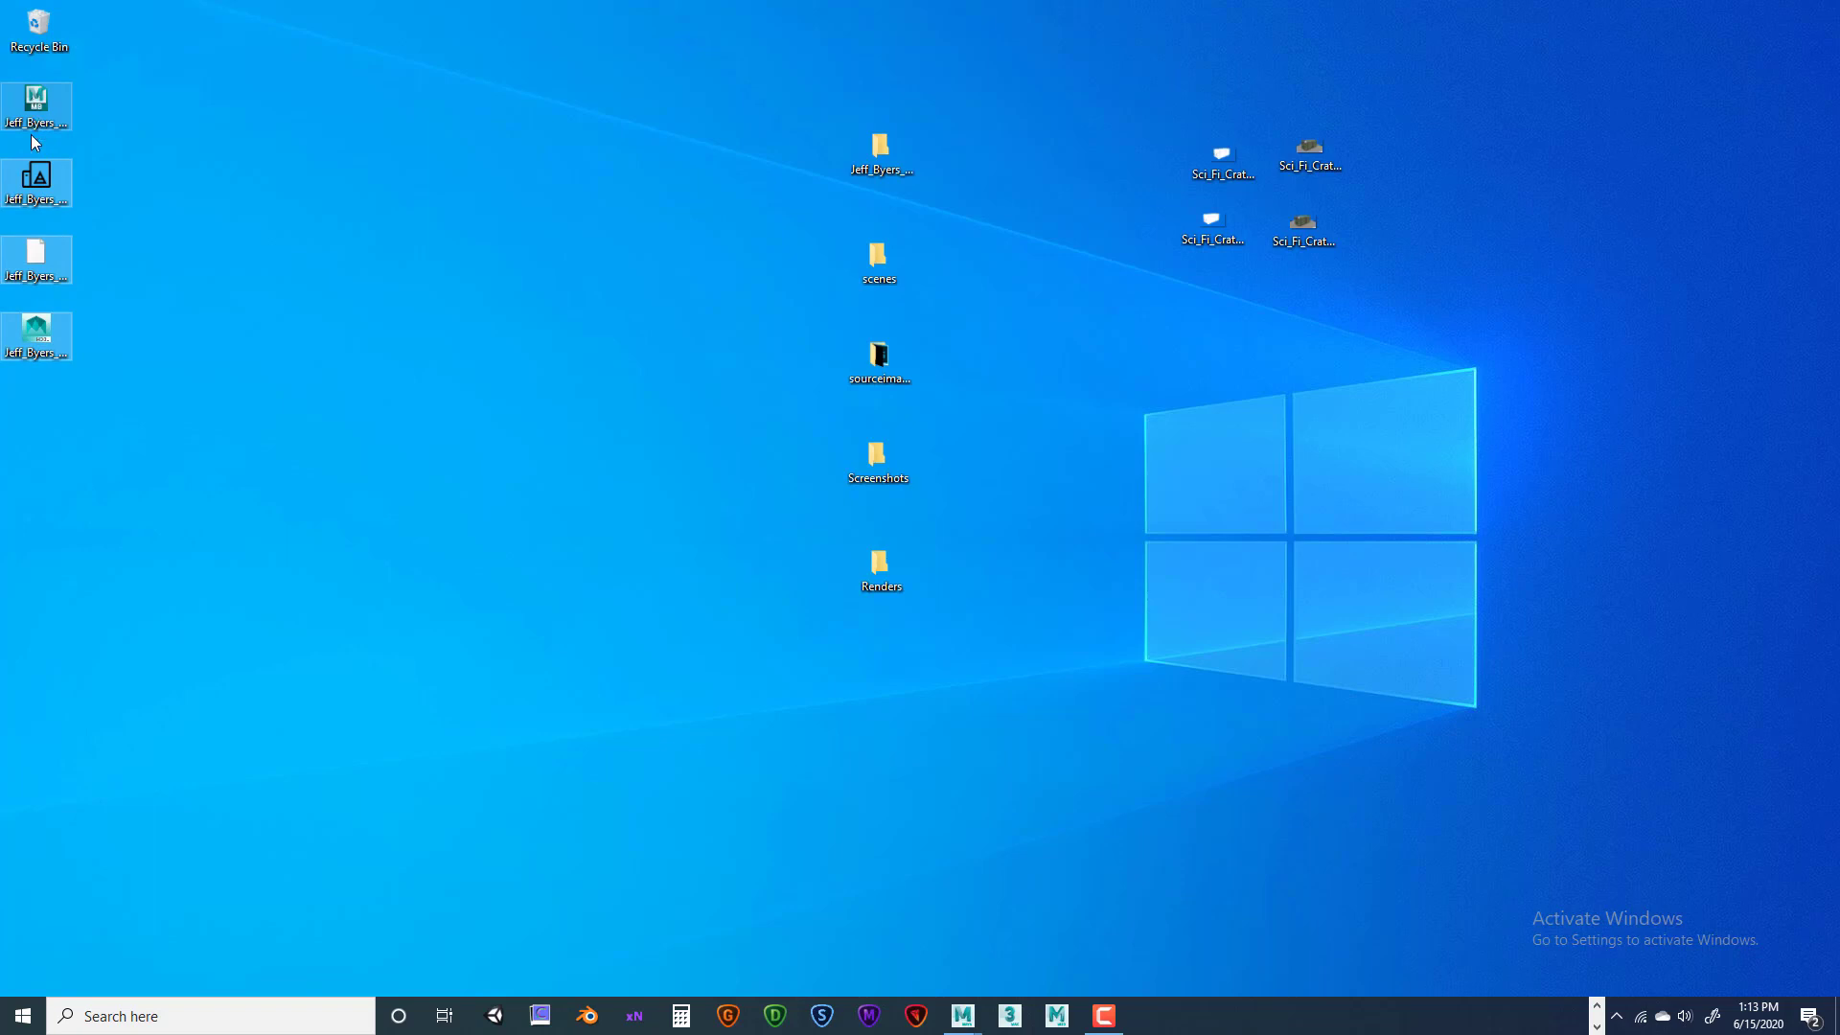
{"action": "left_click", "coordinate": [46, 268]}
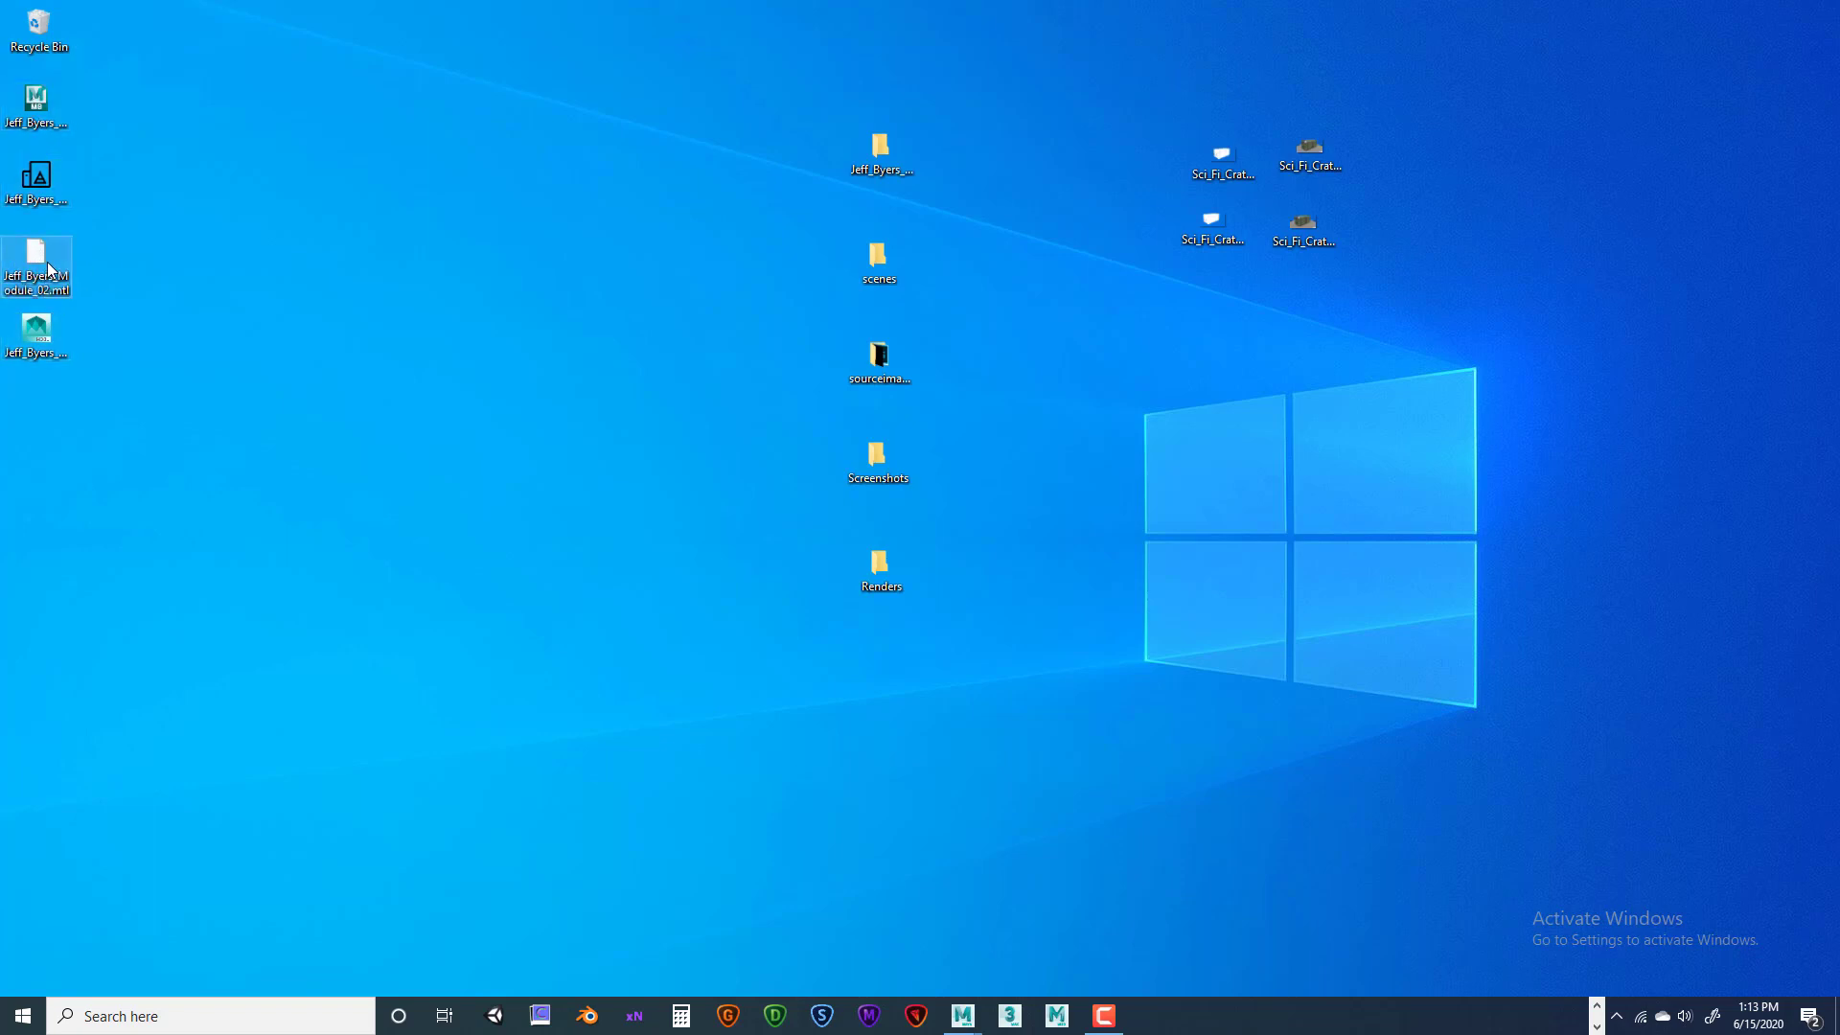
{"action": "right_click", "coordinate": [48, 269]}
{"action": "key", "text": "Escape"}
{"action": "left_click_drag", "start_coordinate": [91, 99], "coordinate": [30, 384]}
{"action": "left_click_drag", "start_coordinate": [38, 102], "coordinate": [878, 261]}
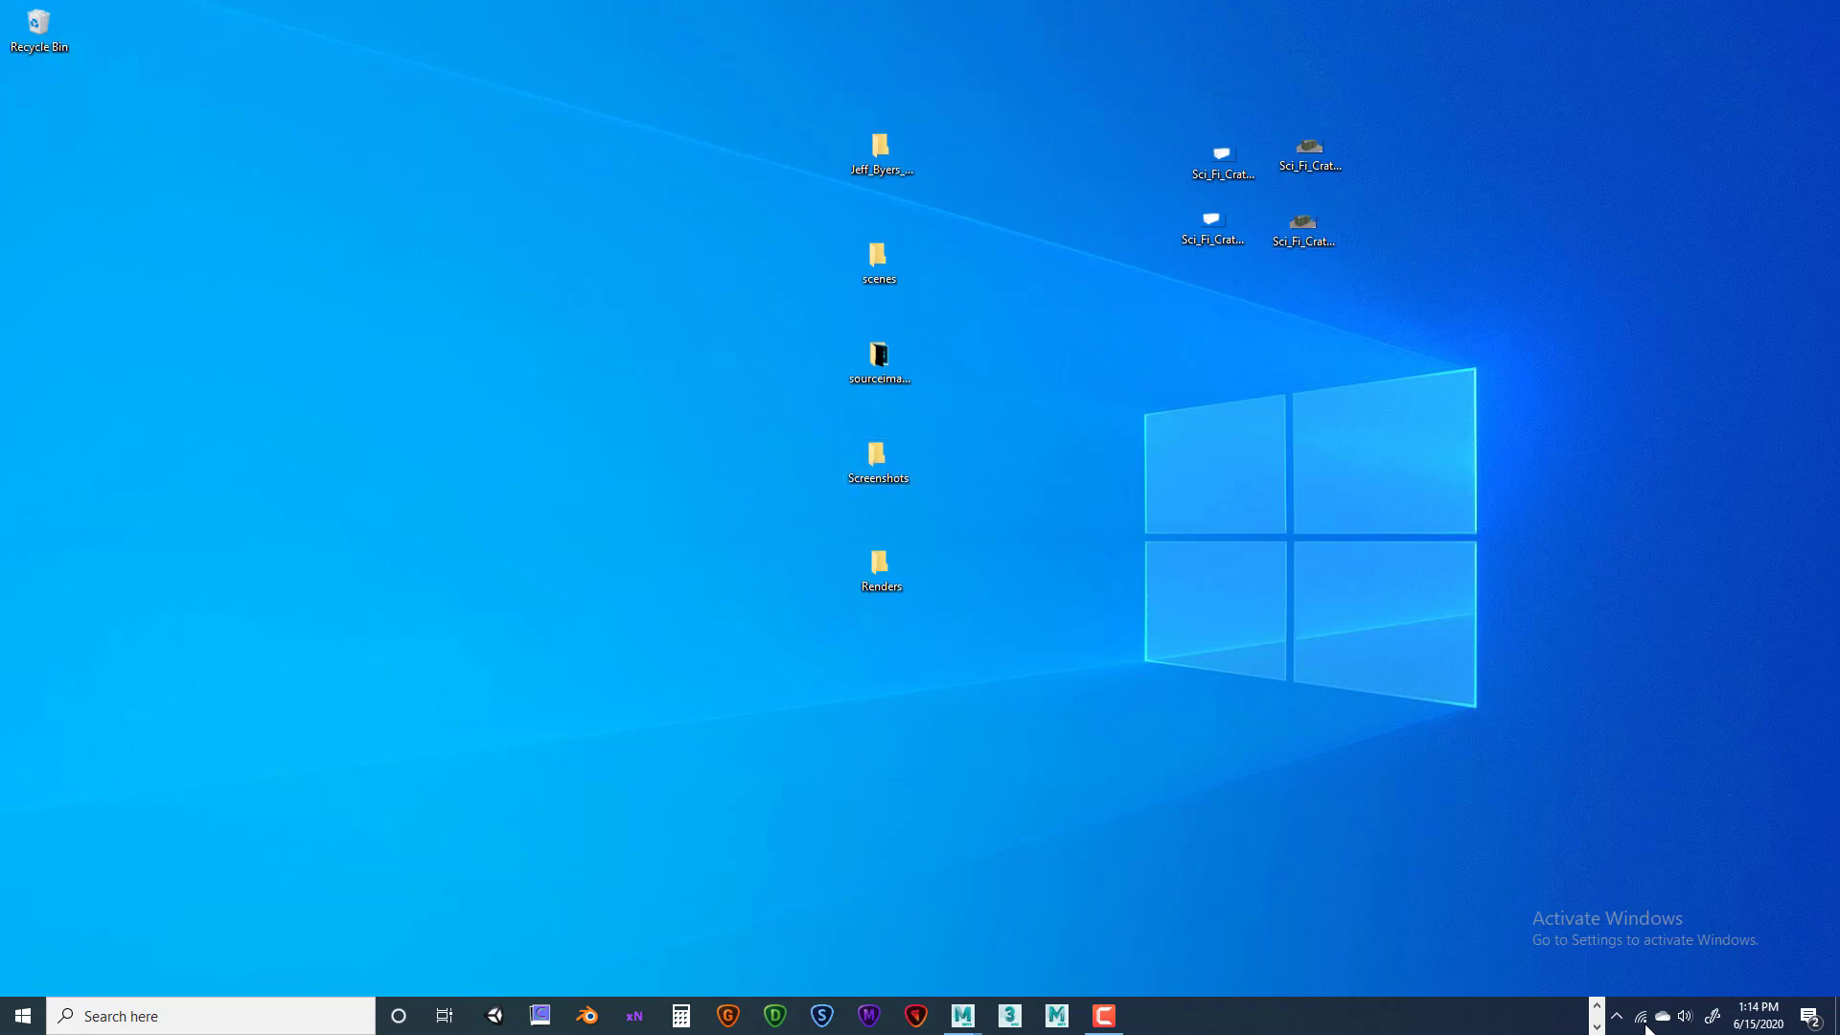
{"action": "left_click", "coordinate": [1596, 1006]}
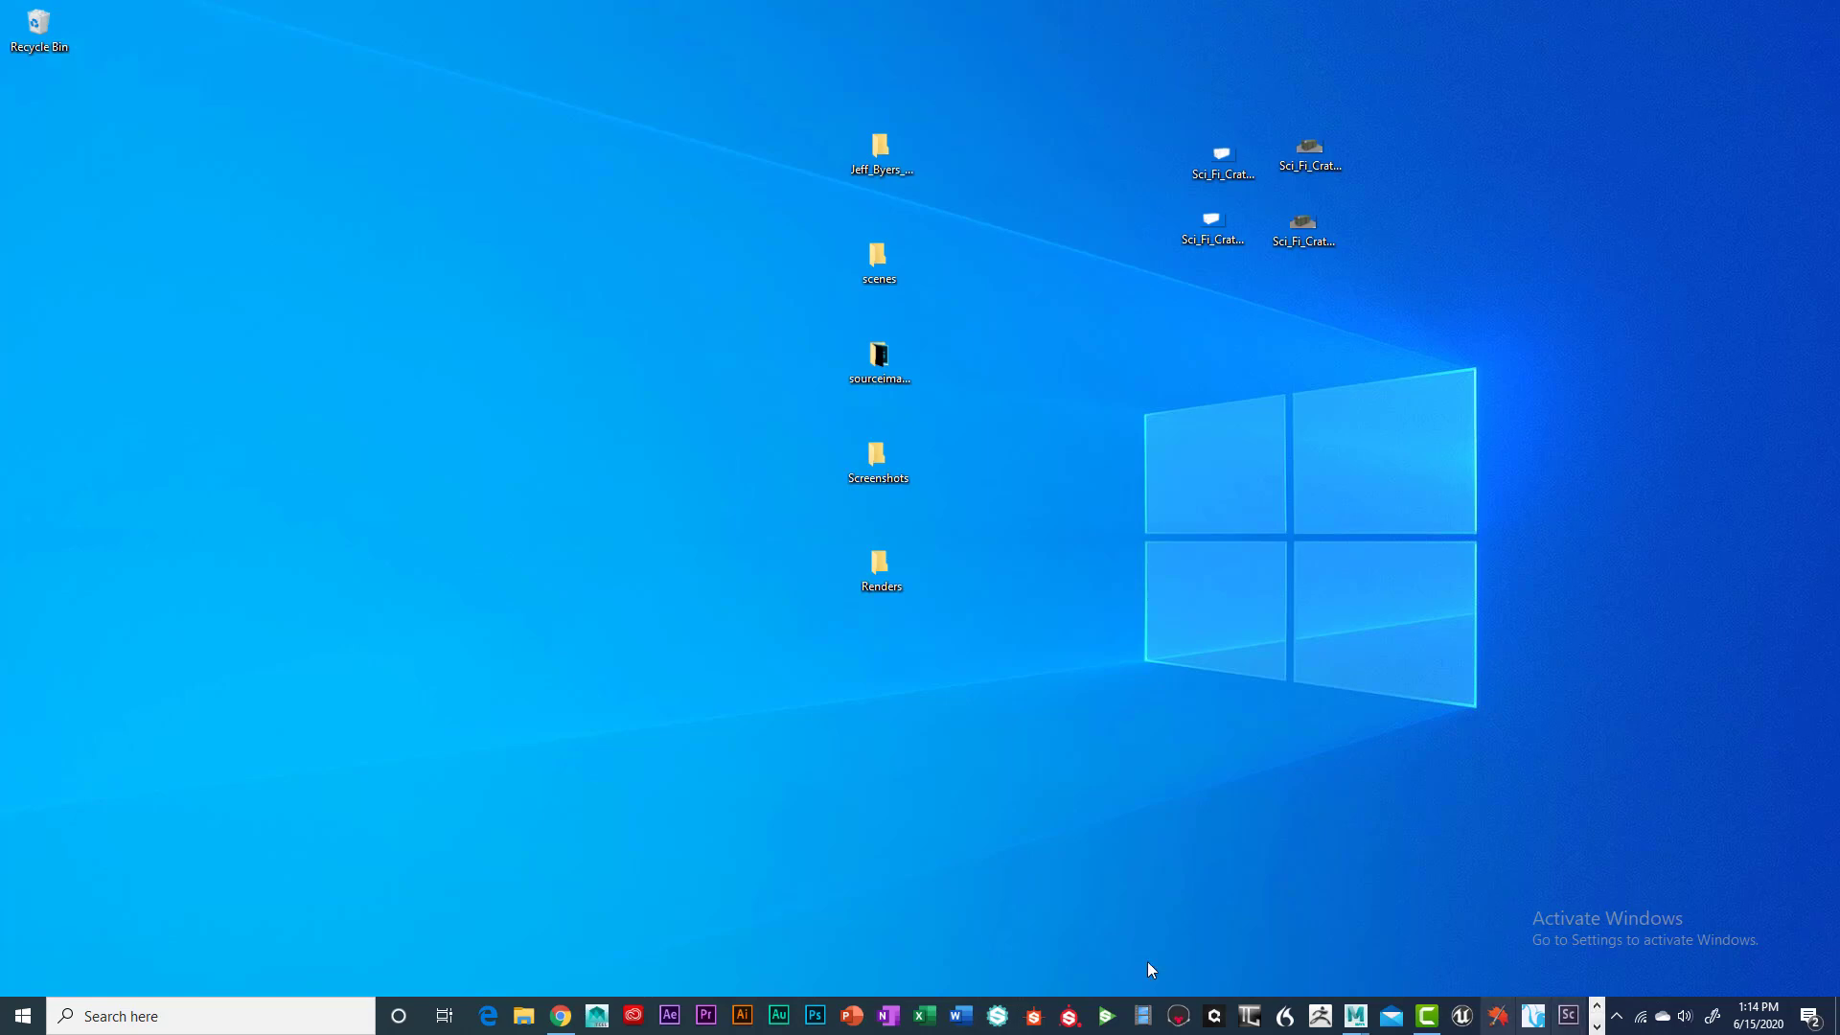
Bring Canvas forward and read the fully textured and wireframe HD 1080 JPEG render requirements
{"action": "left_click", "coordinate": [561, 1016]}
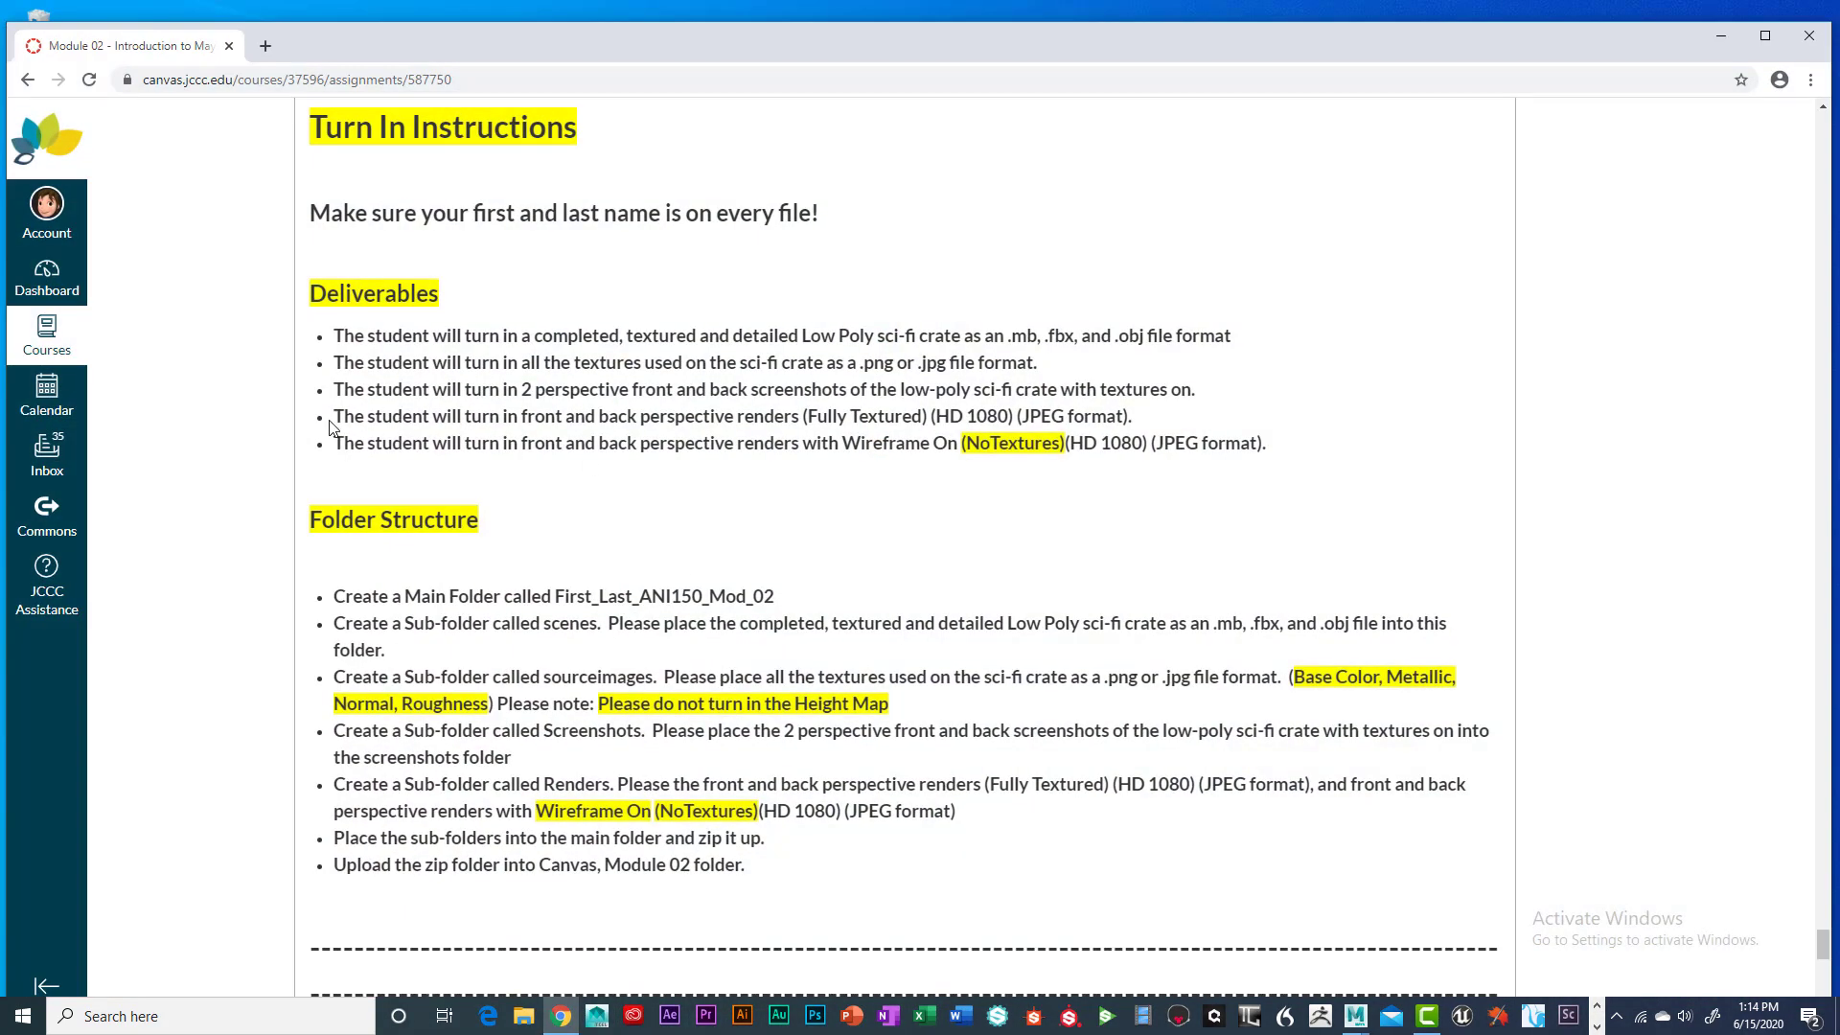
{"action": "left_click_drag", "start_coordinate": [336, 416], "coordinate": [1144, 419]}
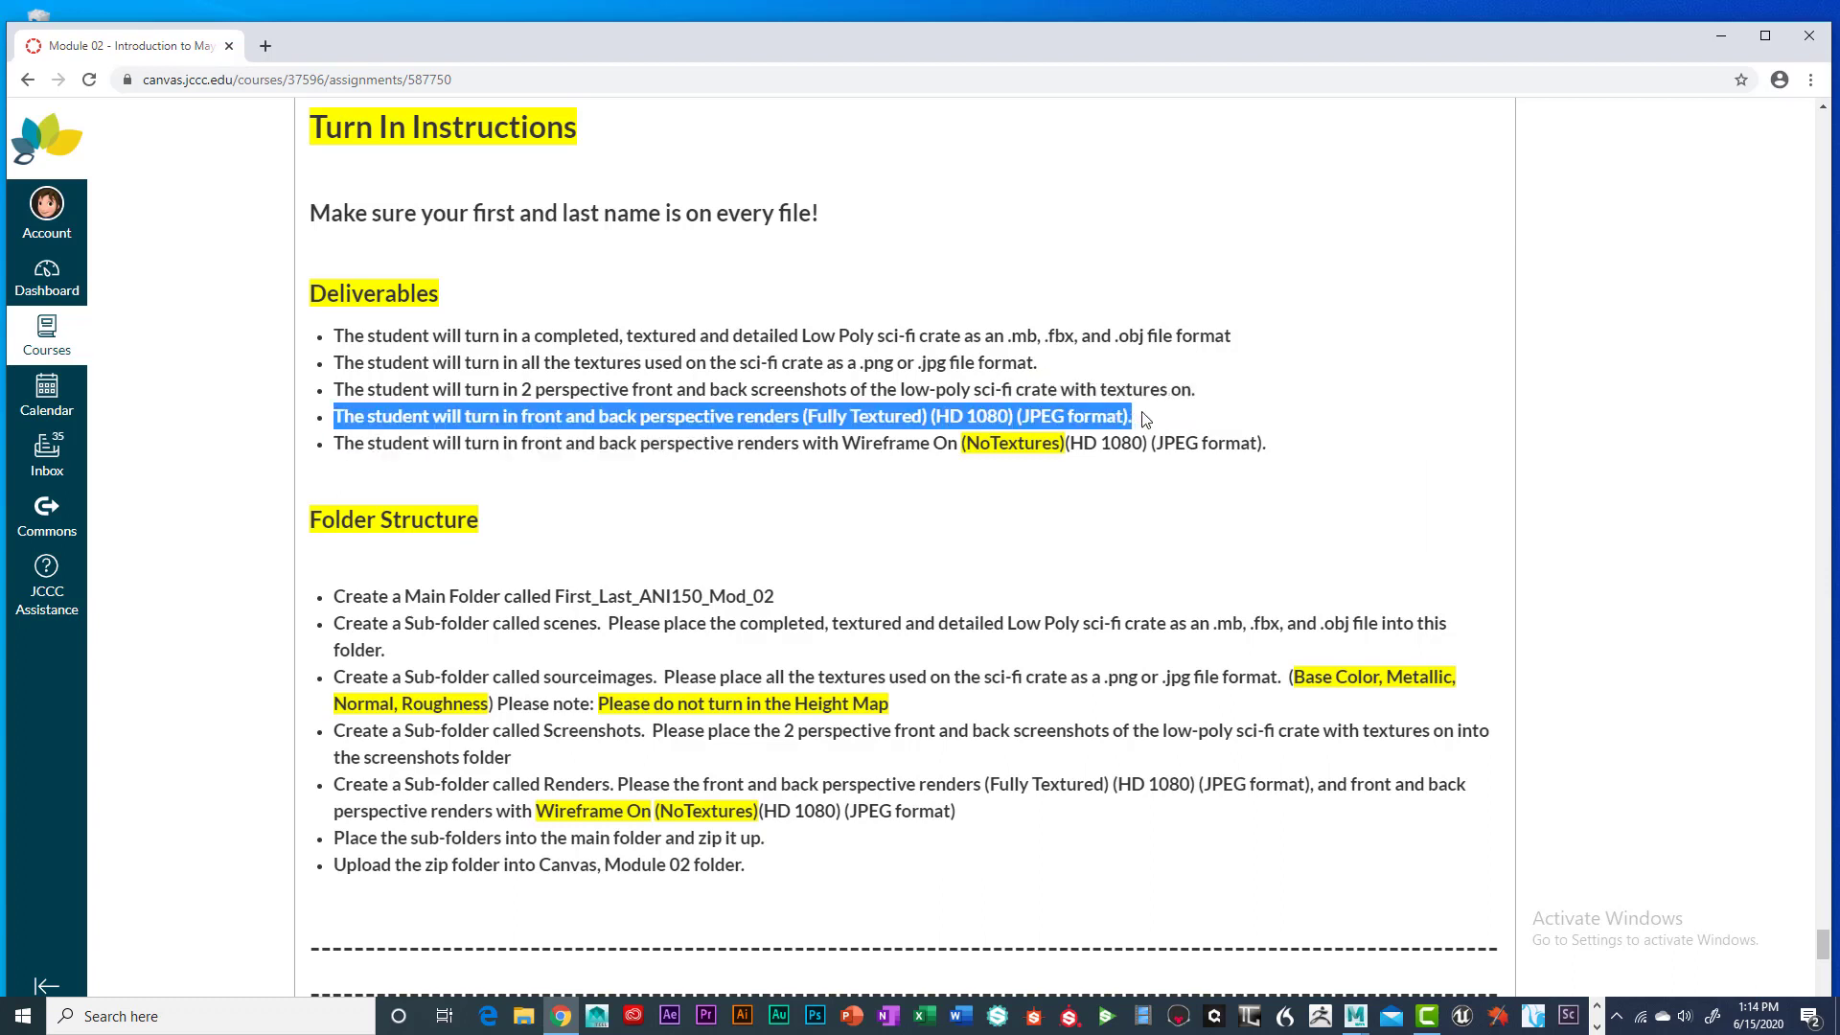
{"action": "left_click", "coordinate": [346, 461]}
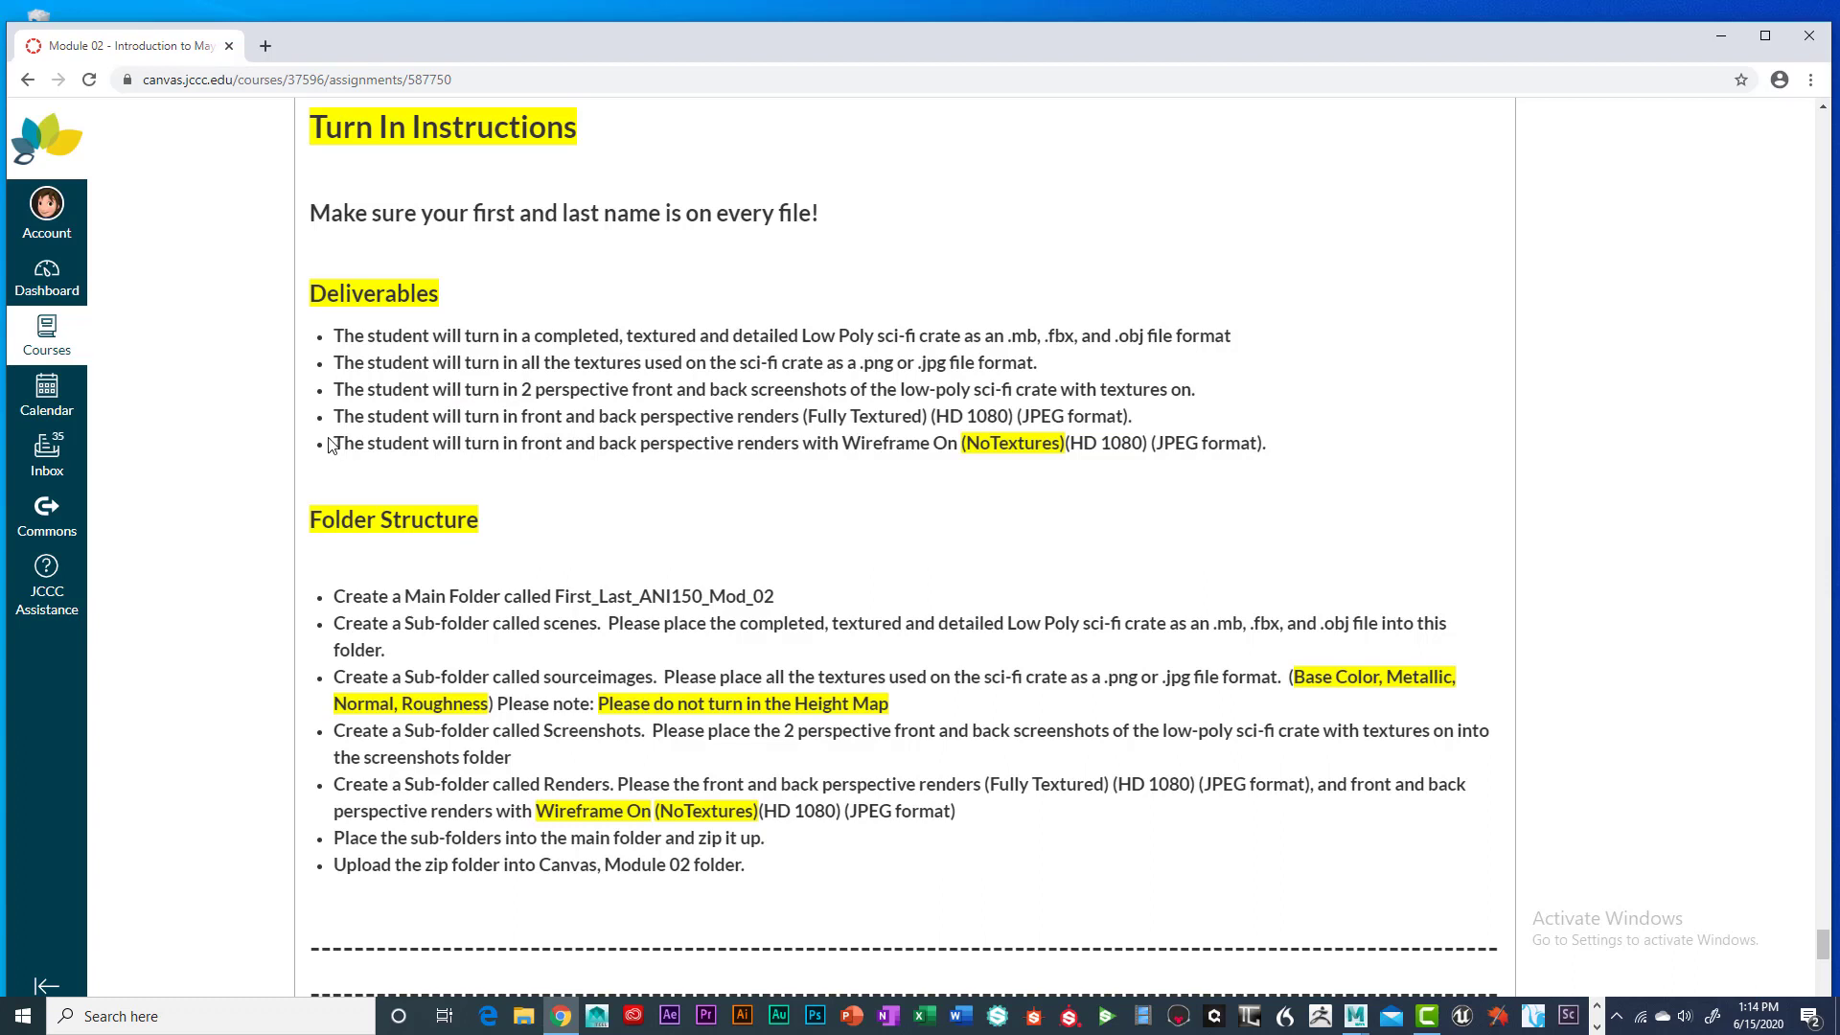
{"action": "left_click_drag", "start_coordinate": [336, 443], "coordinate": [1291, 463]}
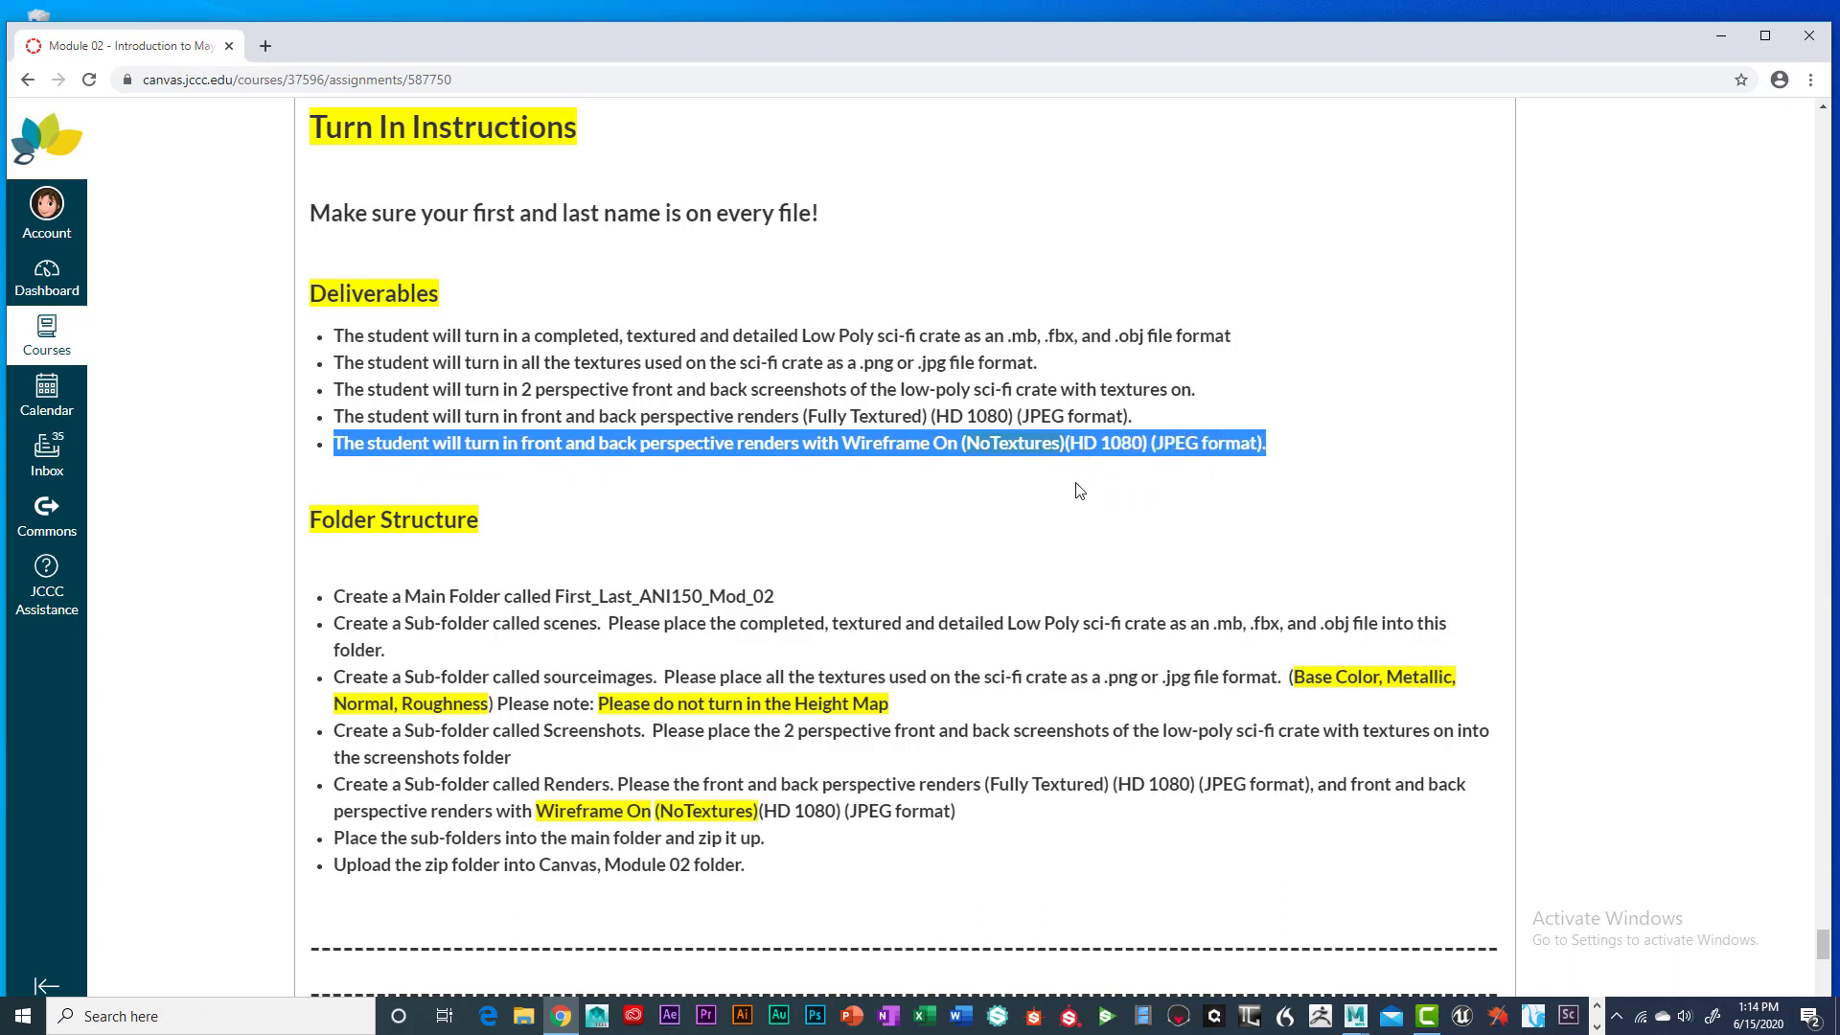
{"action": "left_click", "coordinate": [926, 462]}
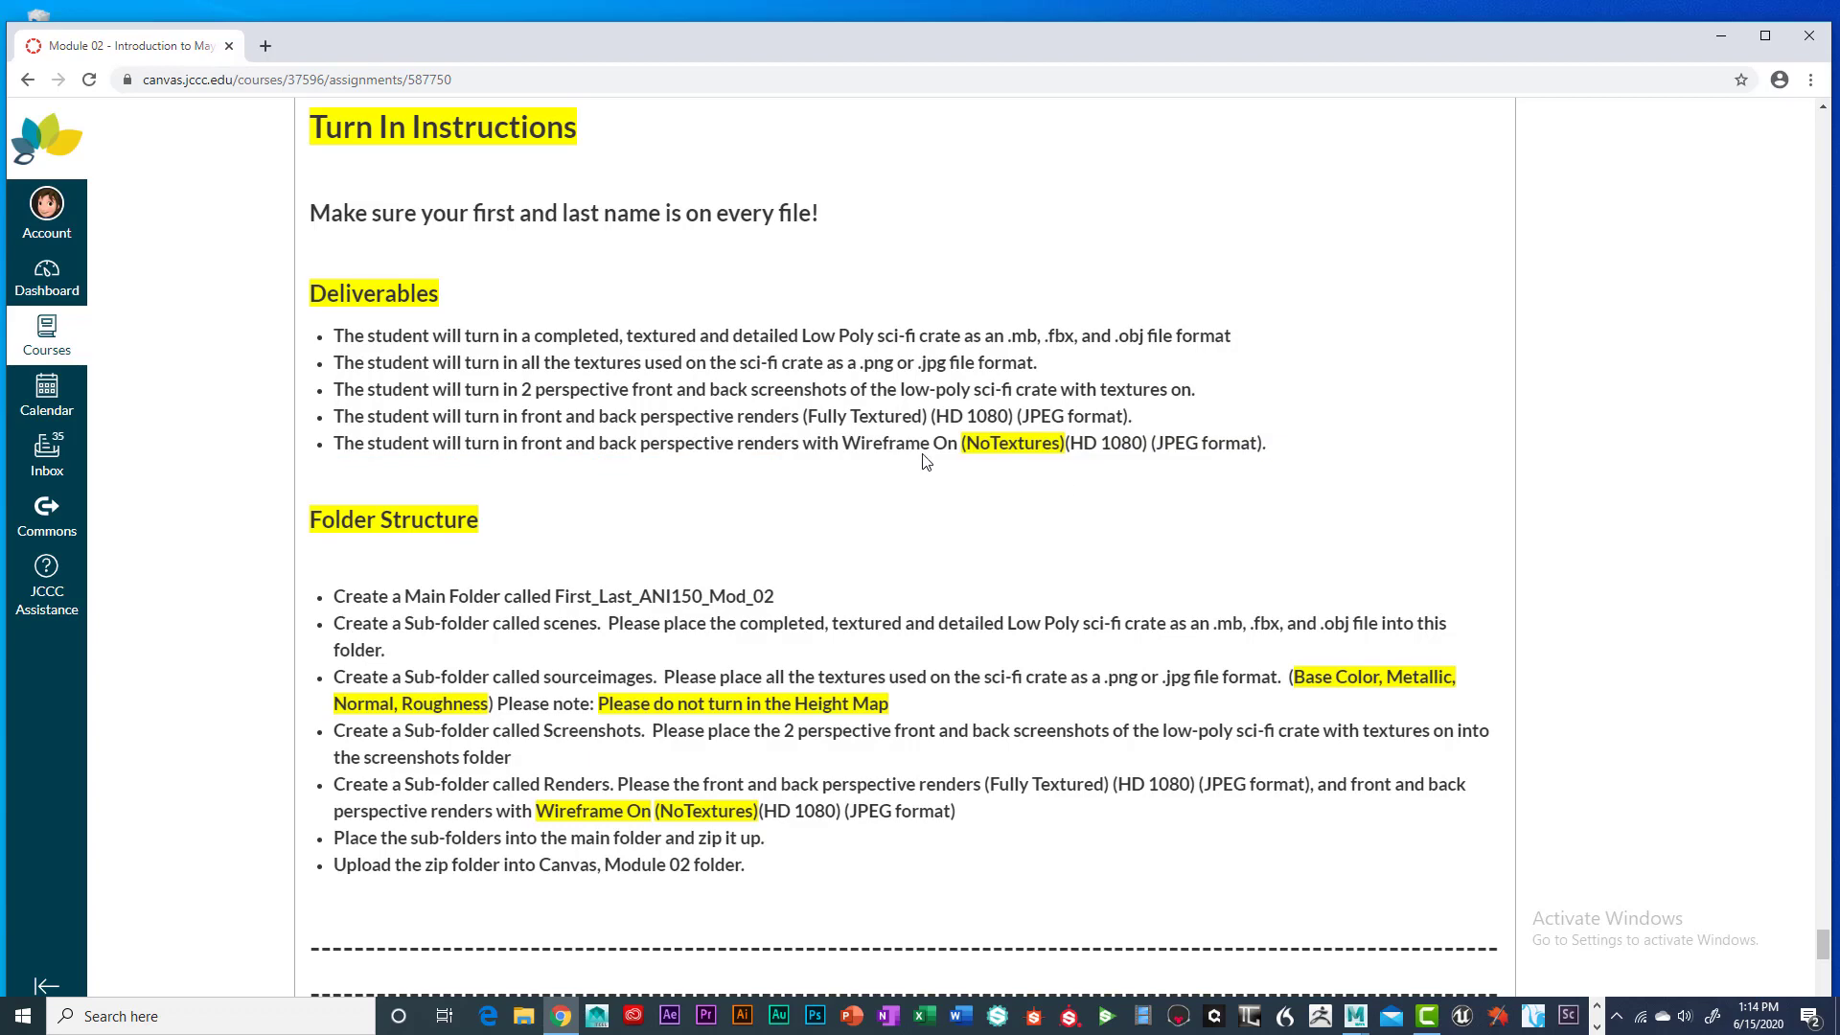
Preview the Sci_Fi_Crate_02, Sci_Fi_Crate_Back_02 and front wireframe renders in Windows Photos
{"action": "left_click", "coordinate": [1721, 40]}
{"action": "double_click", "coordinate": [1303, 225]}
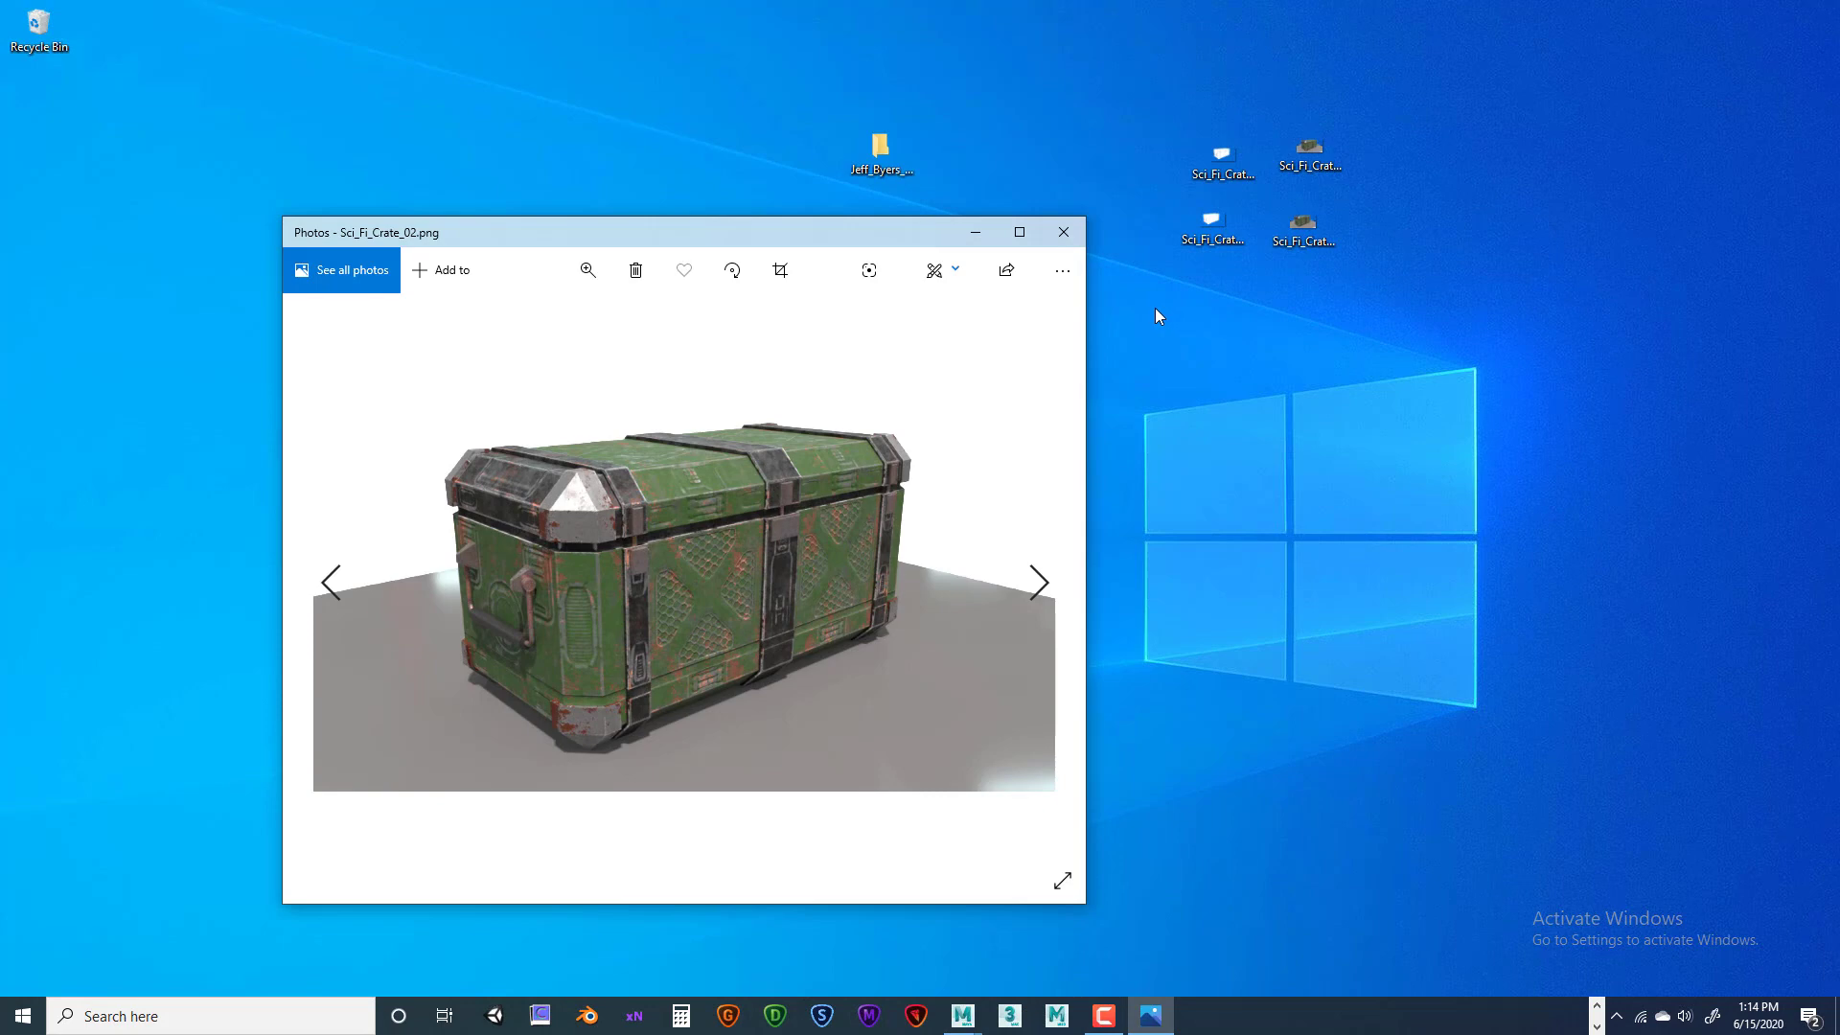
{"action": "left_click", "coordinate": [1305, 226]}
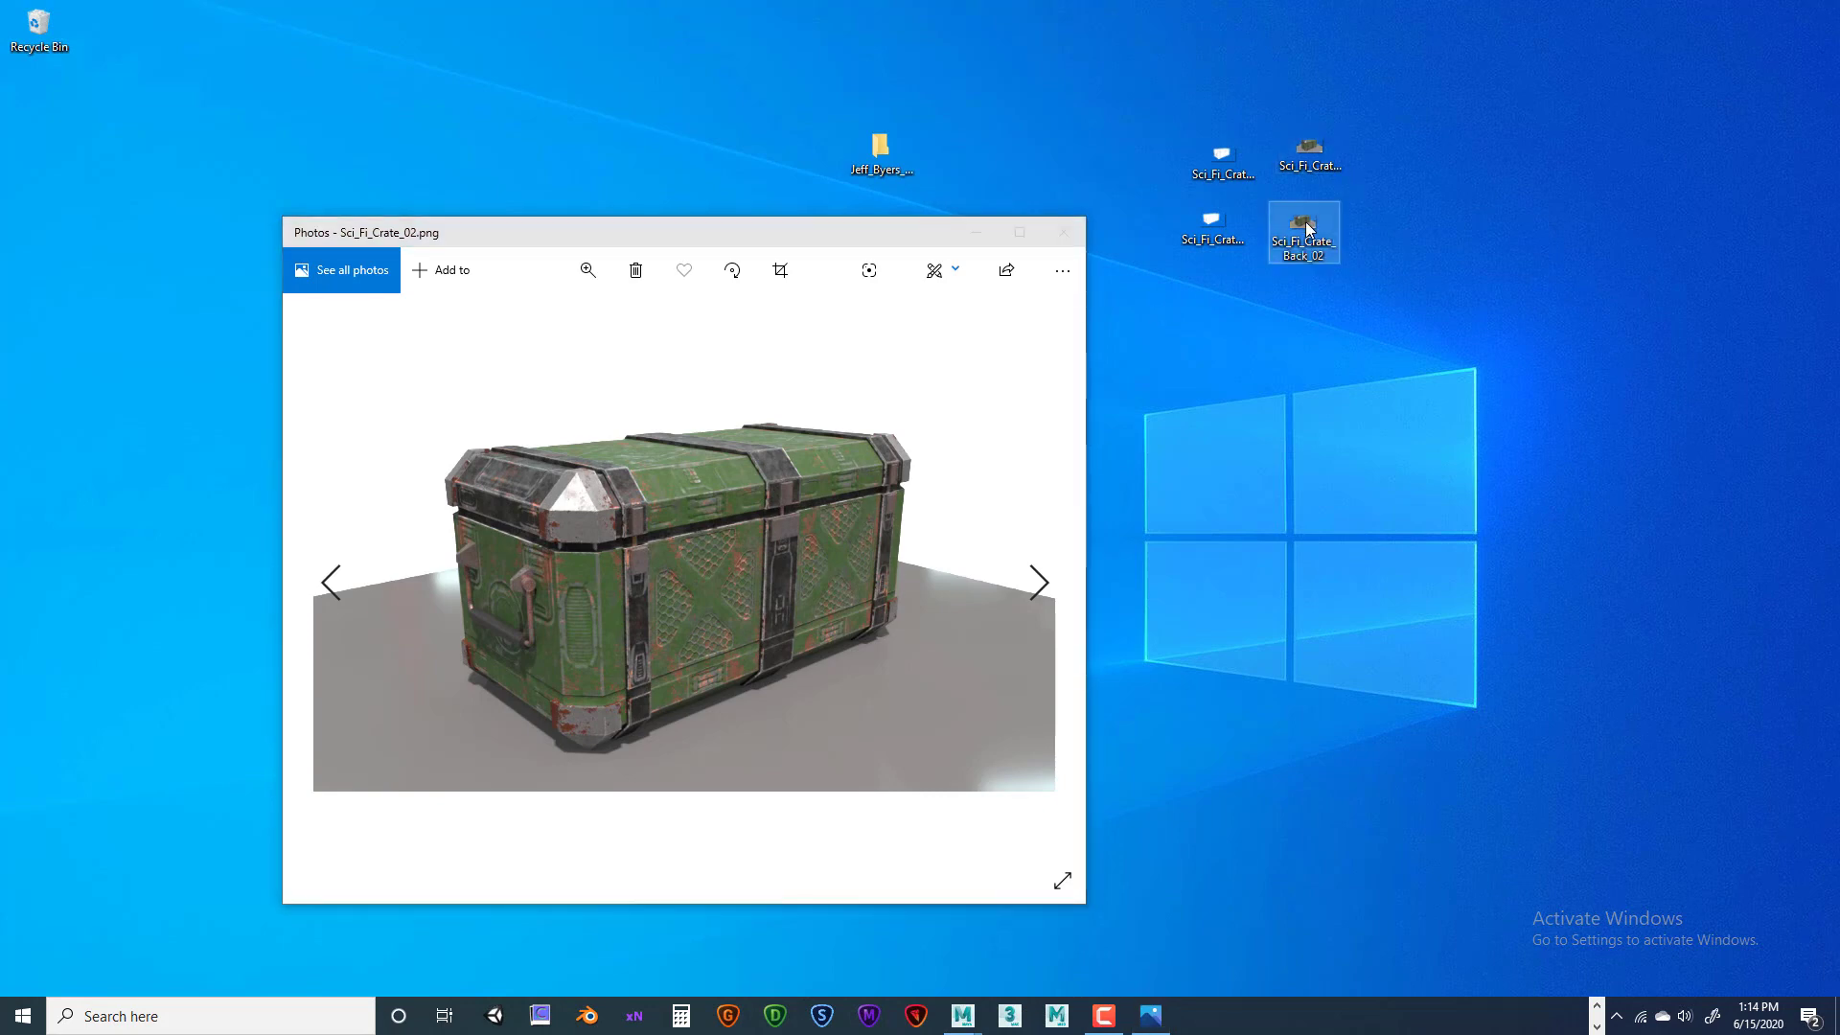
{"action": "double_click", "coordinate": [1306, 226]}
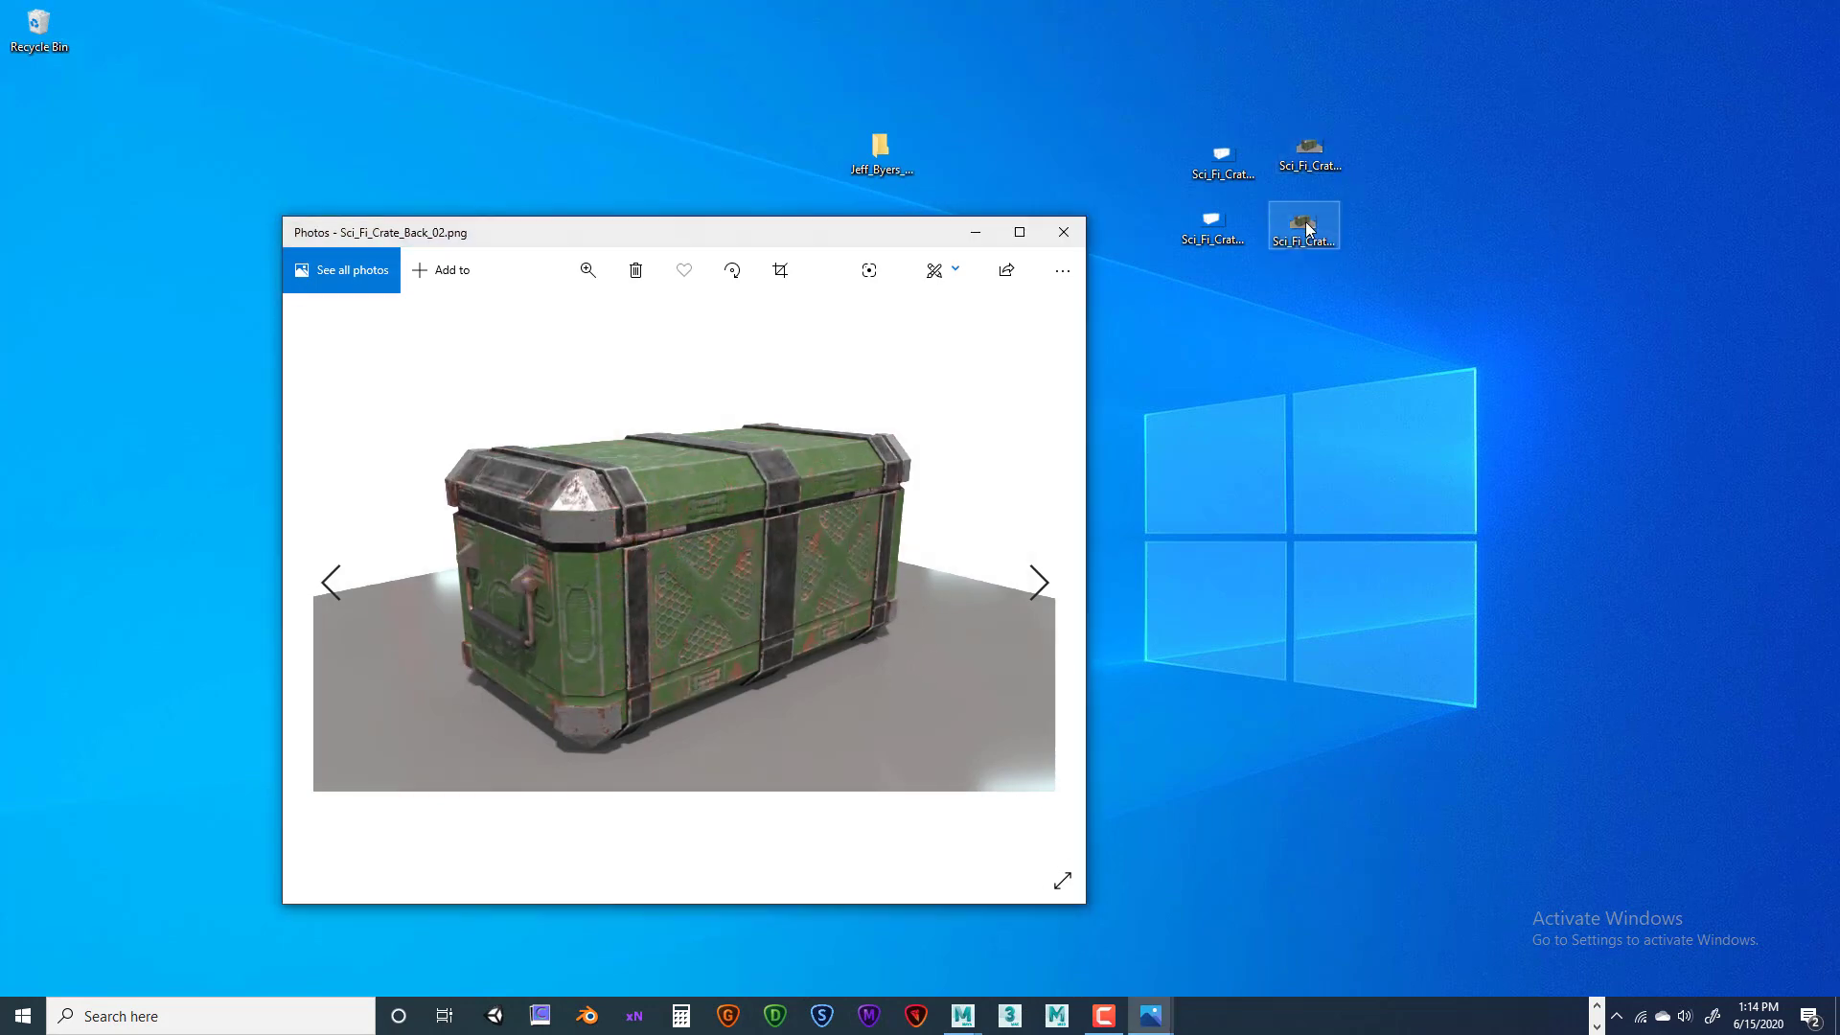
{"action": "left_click", "coordinate": [1064, 236]}
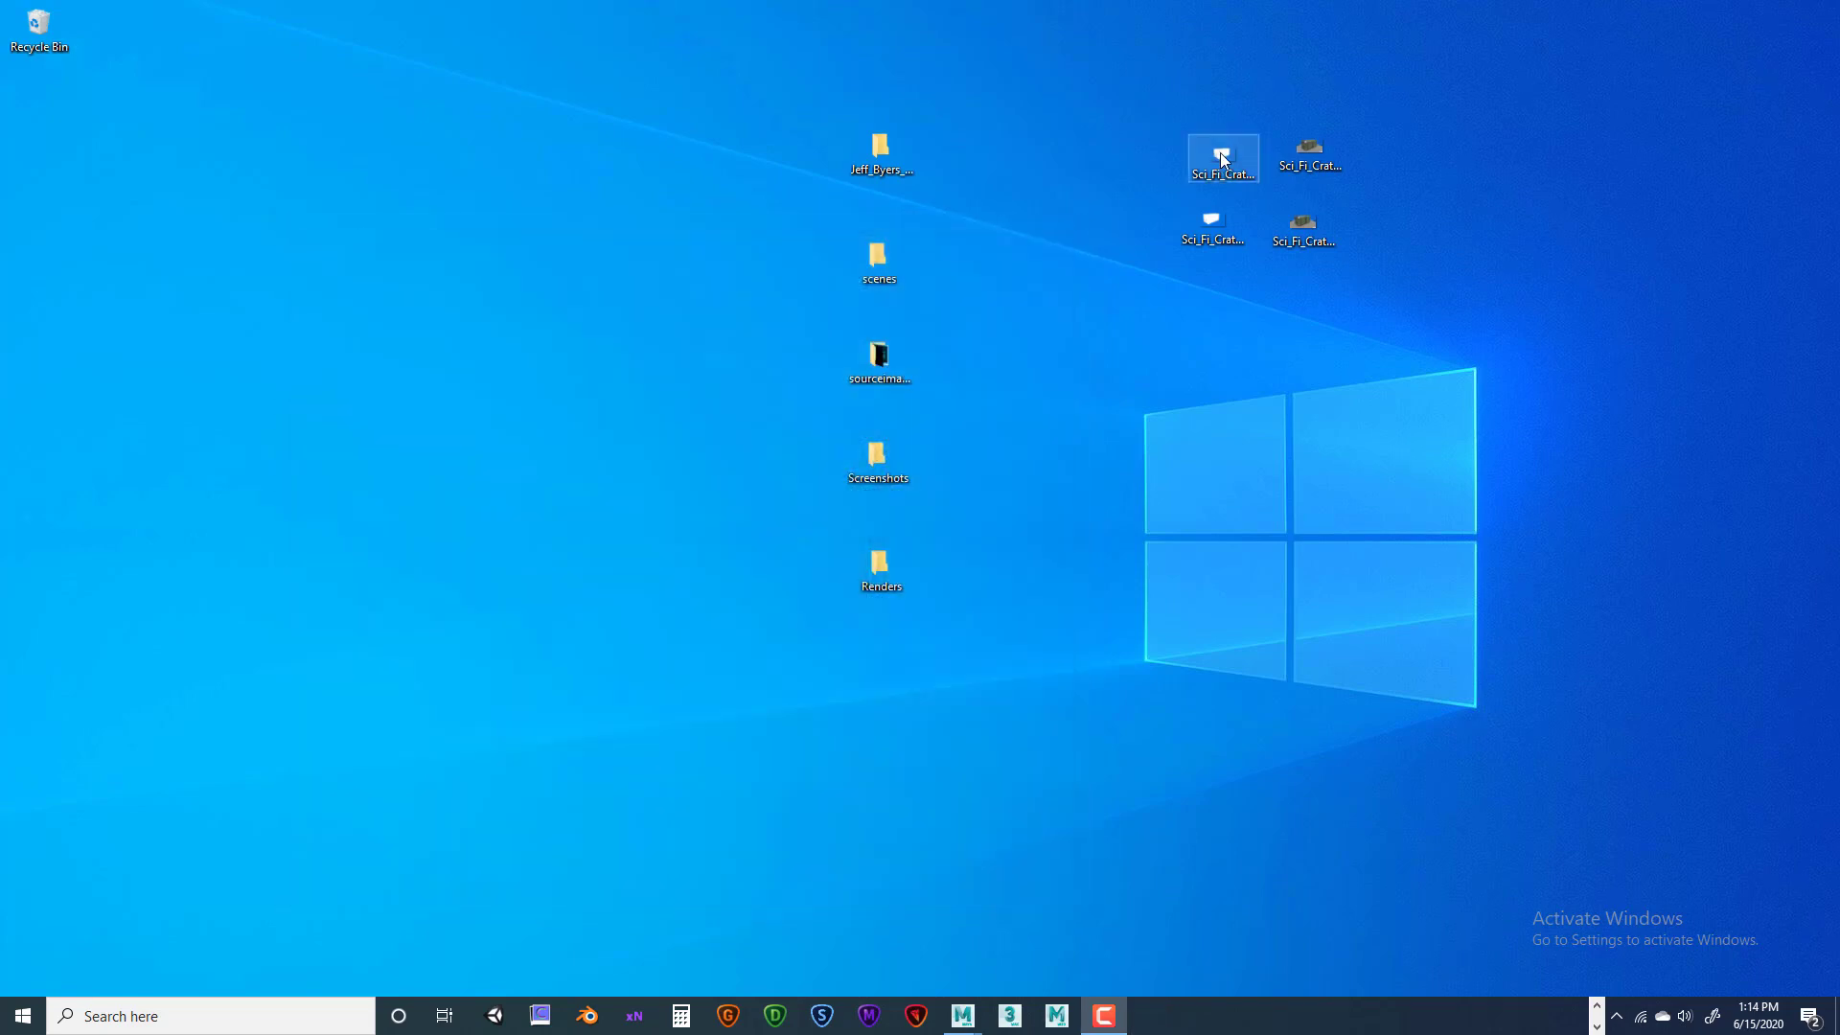
{"action": "double_click", "coordinate": [1220, 153]}
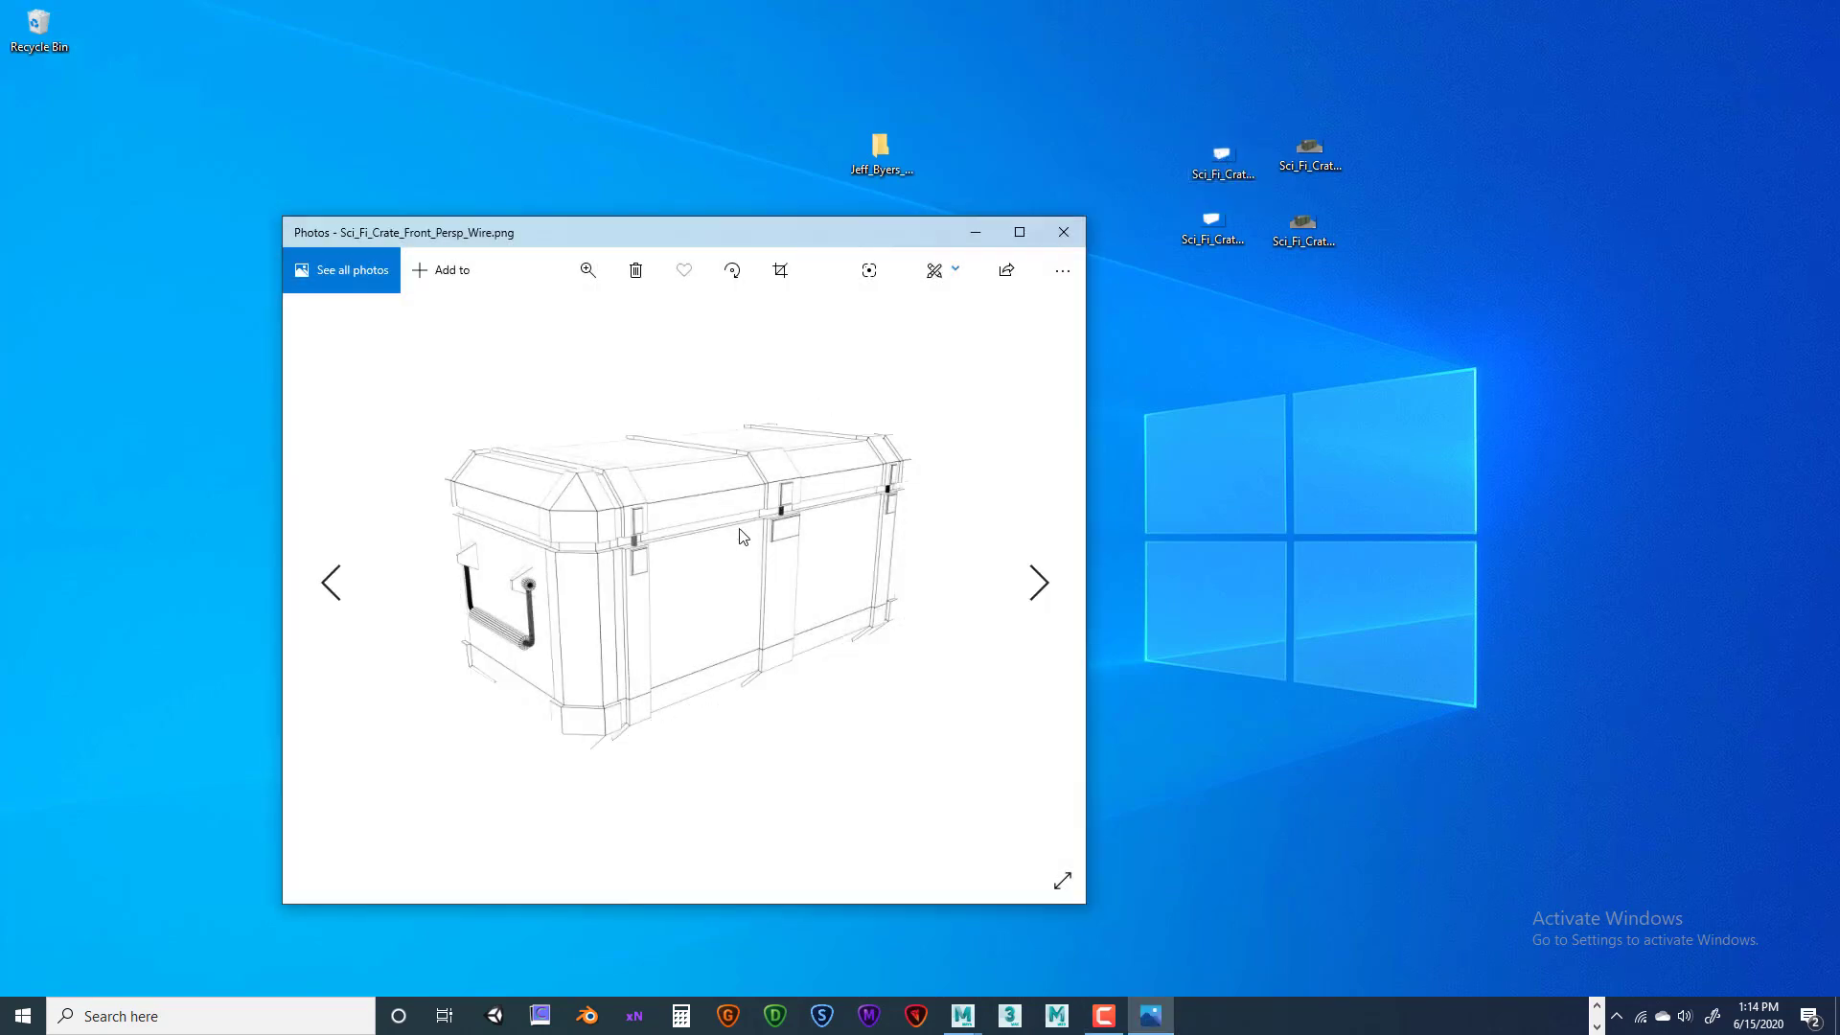
{"action": "left_click", "coordinate": [1079, 245]}
Check the back wireframe render, then move all four crate renders into the Renders folder
{"action": "double_click", "coordinate": [1199, 222]}
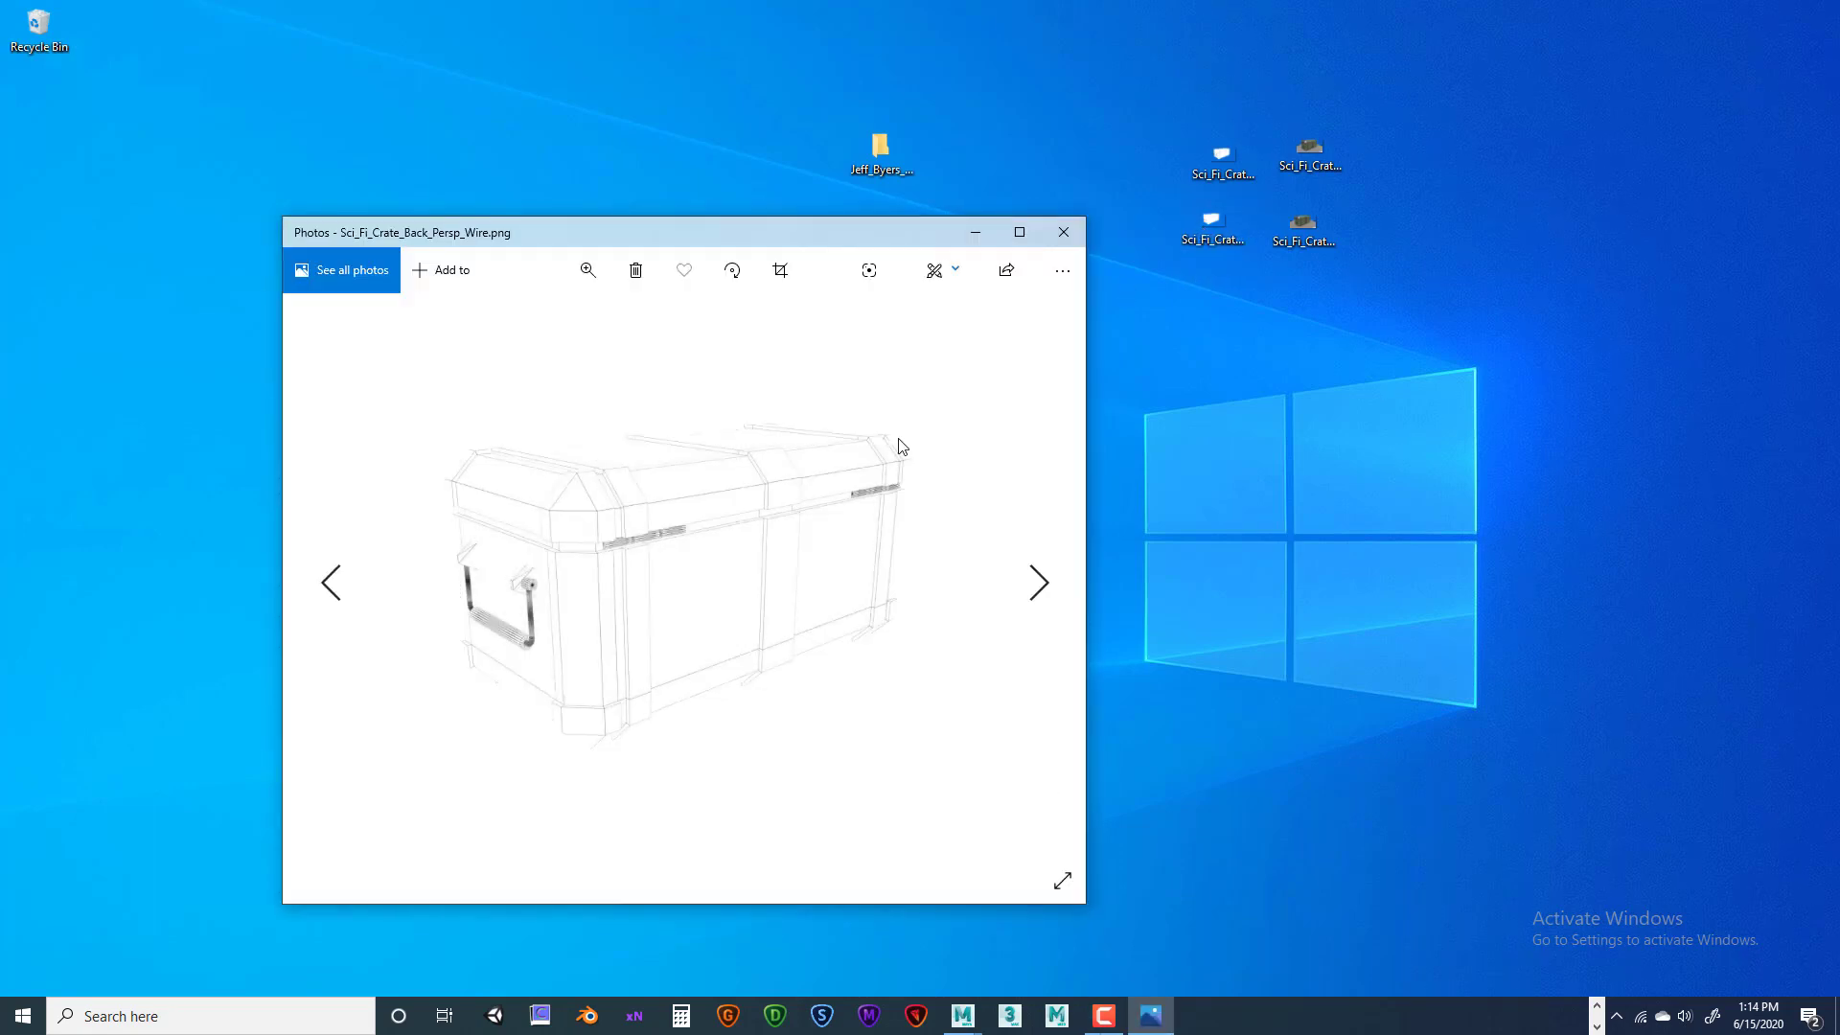
{"action": "left_click", "coordinate": [1063, 232]}
{"action": "left_click_drag", "start_coordinate": [1118, 91], "coordinate": [1524, 295]}
{"action": "left_click_drag", "start_coordinate": [1224, 153], "coordinate": [888, 581]}
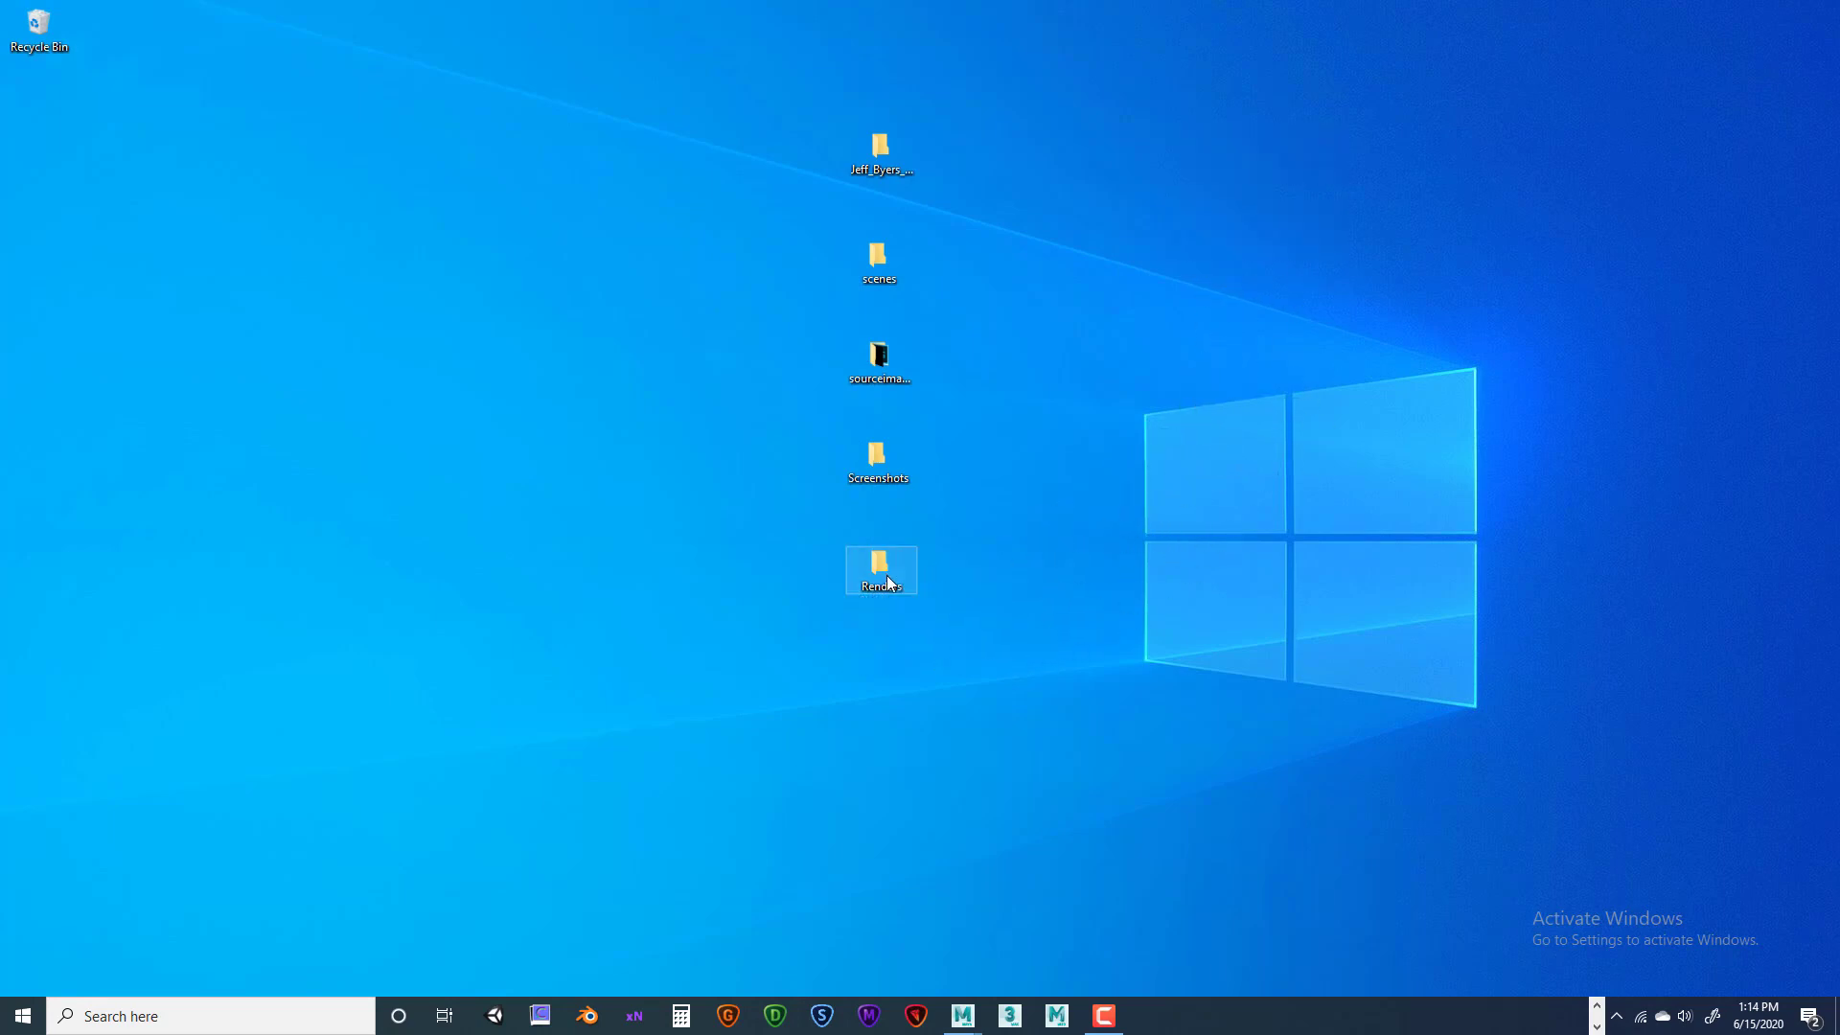
{"action": "double_click", "coordinate": [874, 254]}
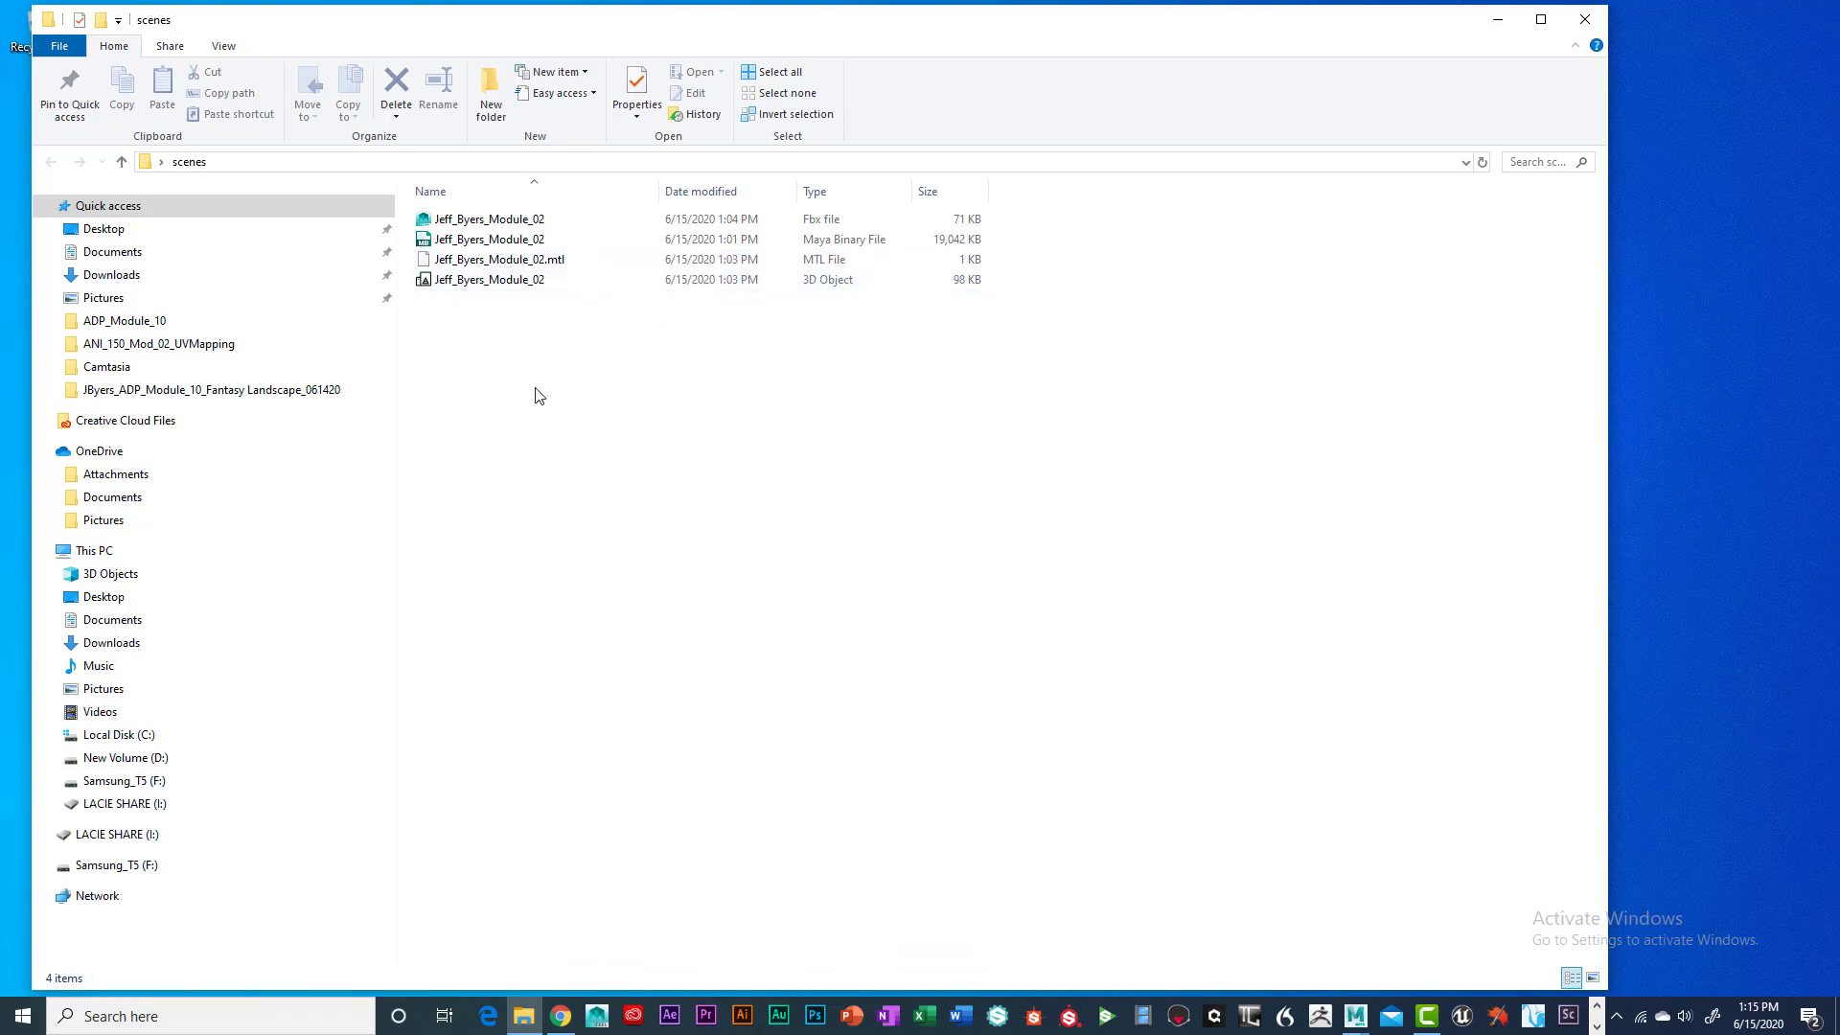
{"action": "left_click", "coordinate": [122, 161]}
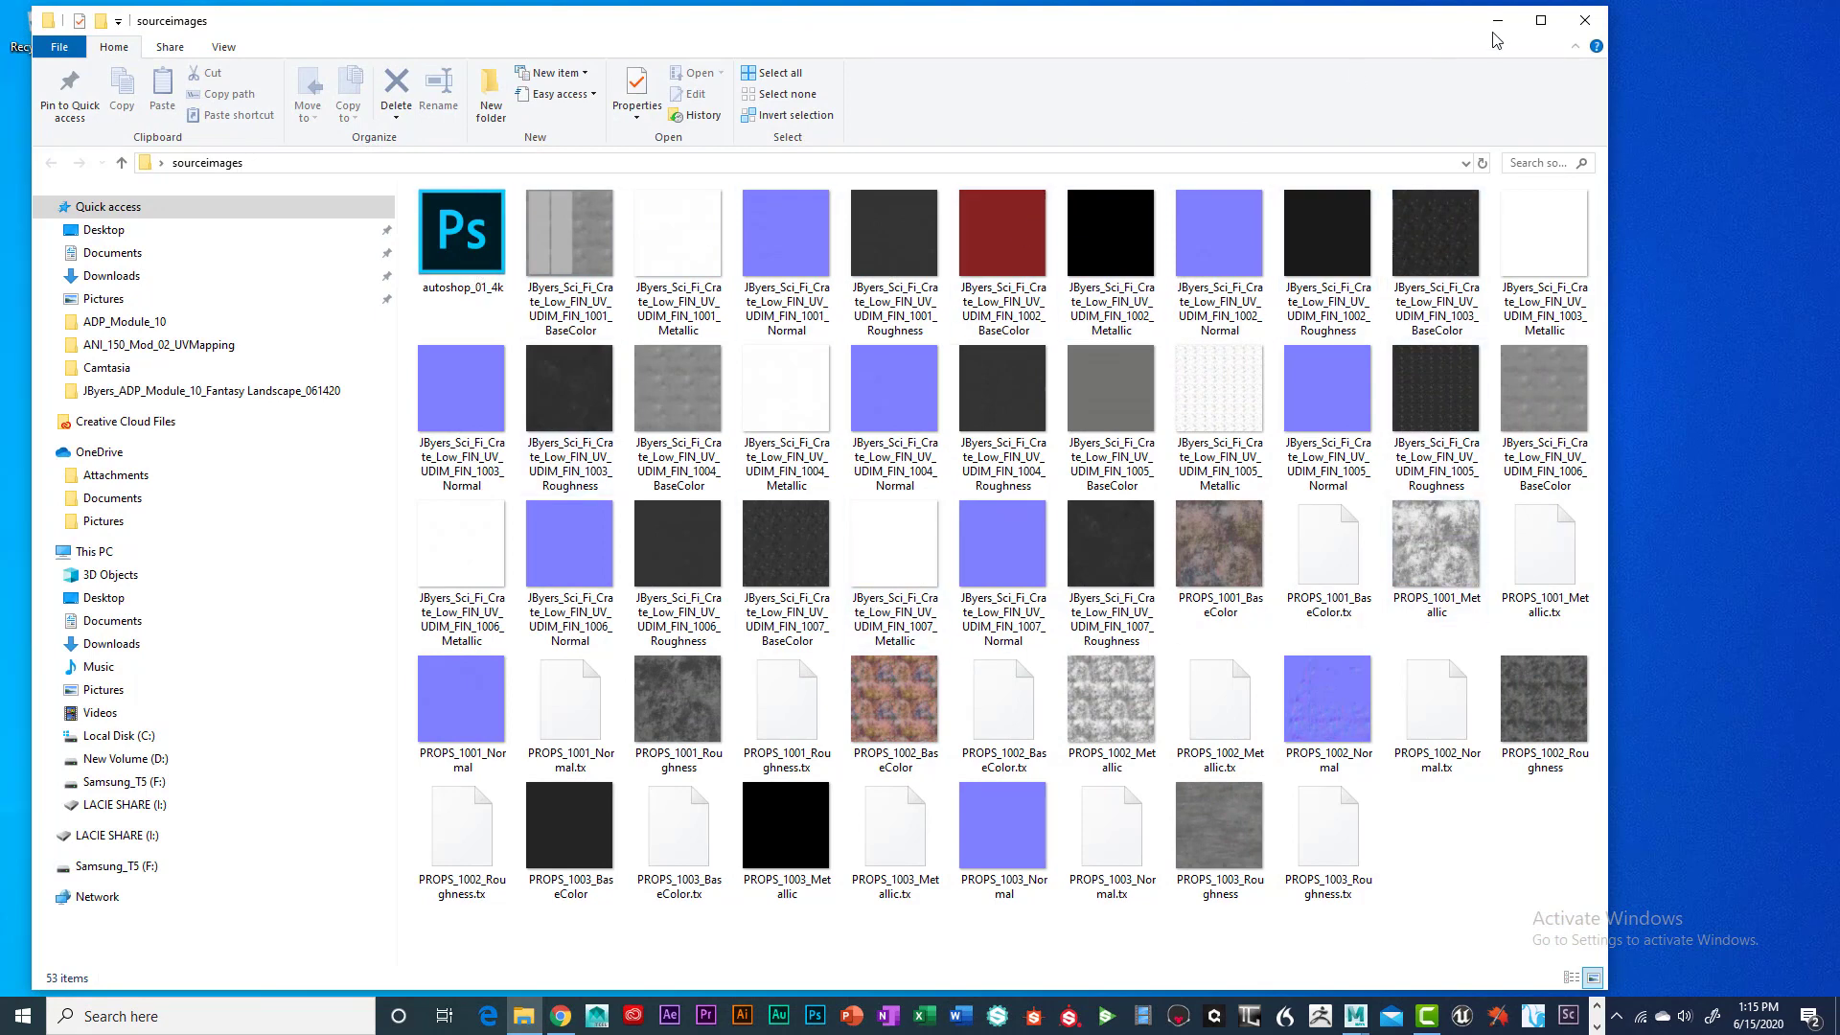
{"action": "left_click", "coordinate": [1585, 23]}
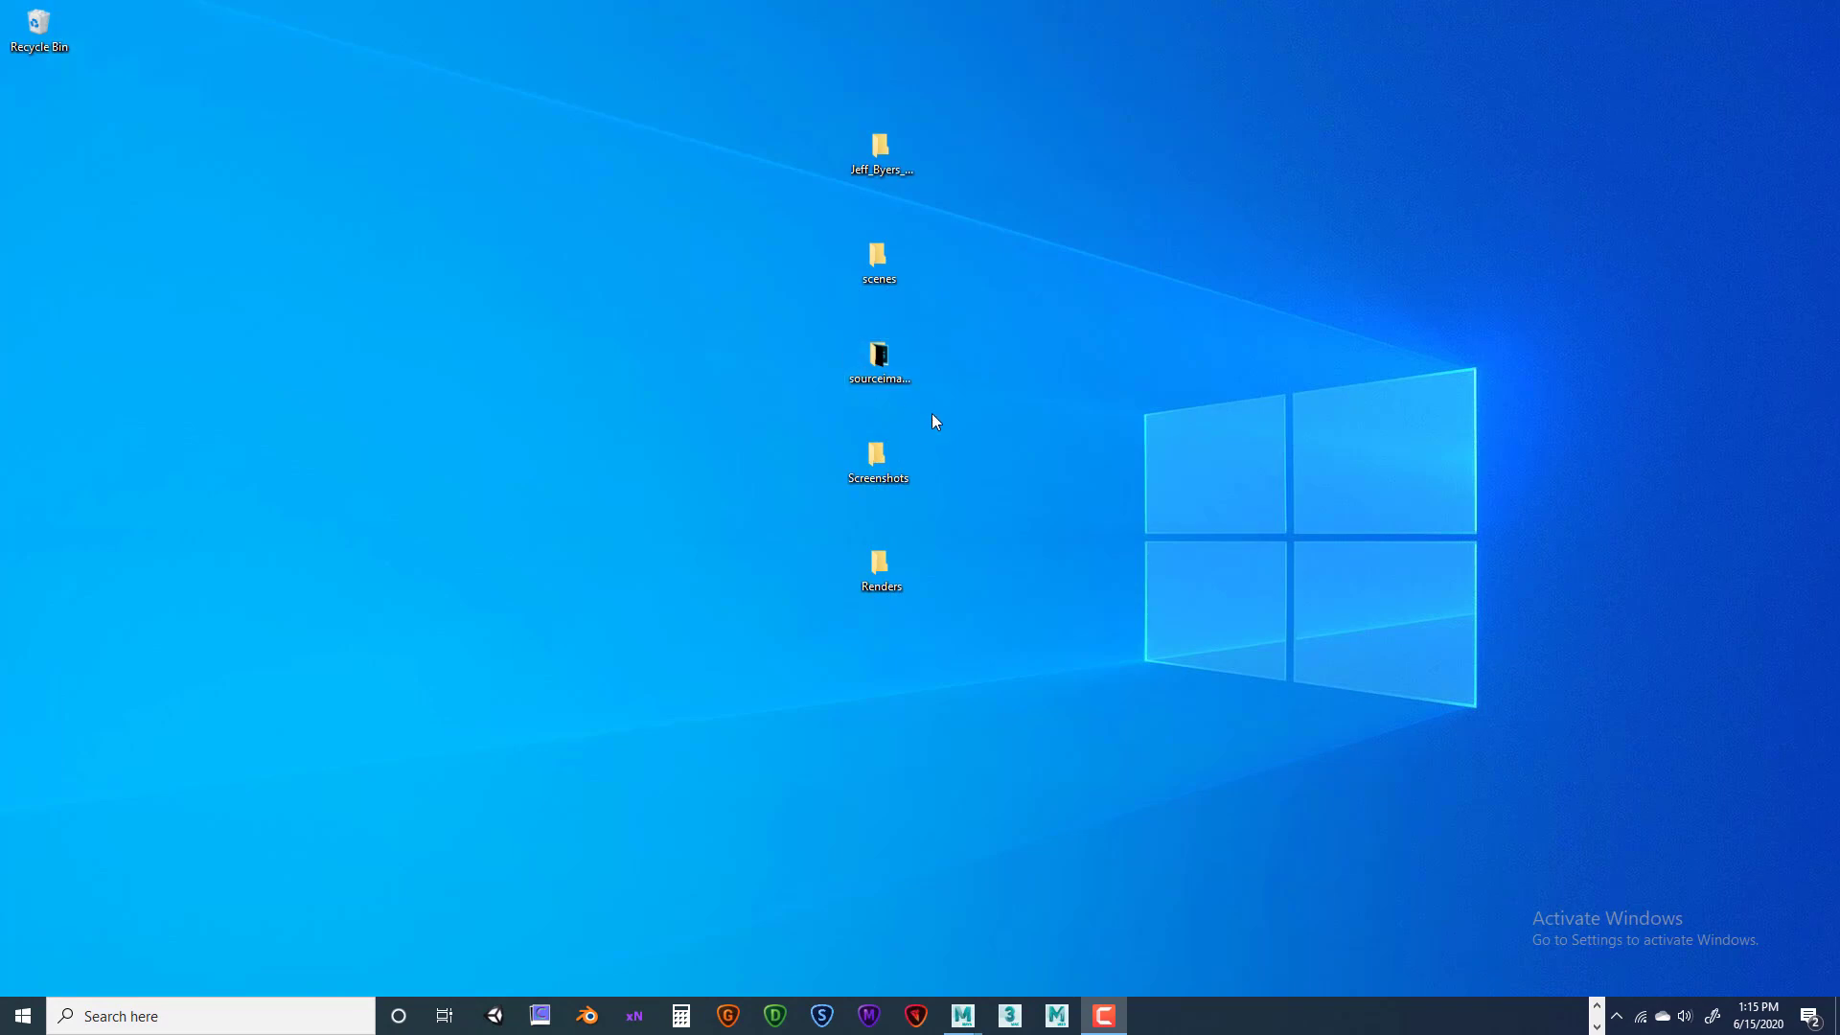
Review the front and back screenshots in the Screenshots folder, then close that window
{"action": "double_click", "coordinate": [889, 457]}
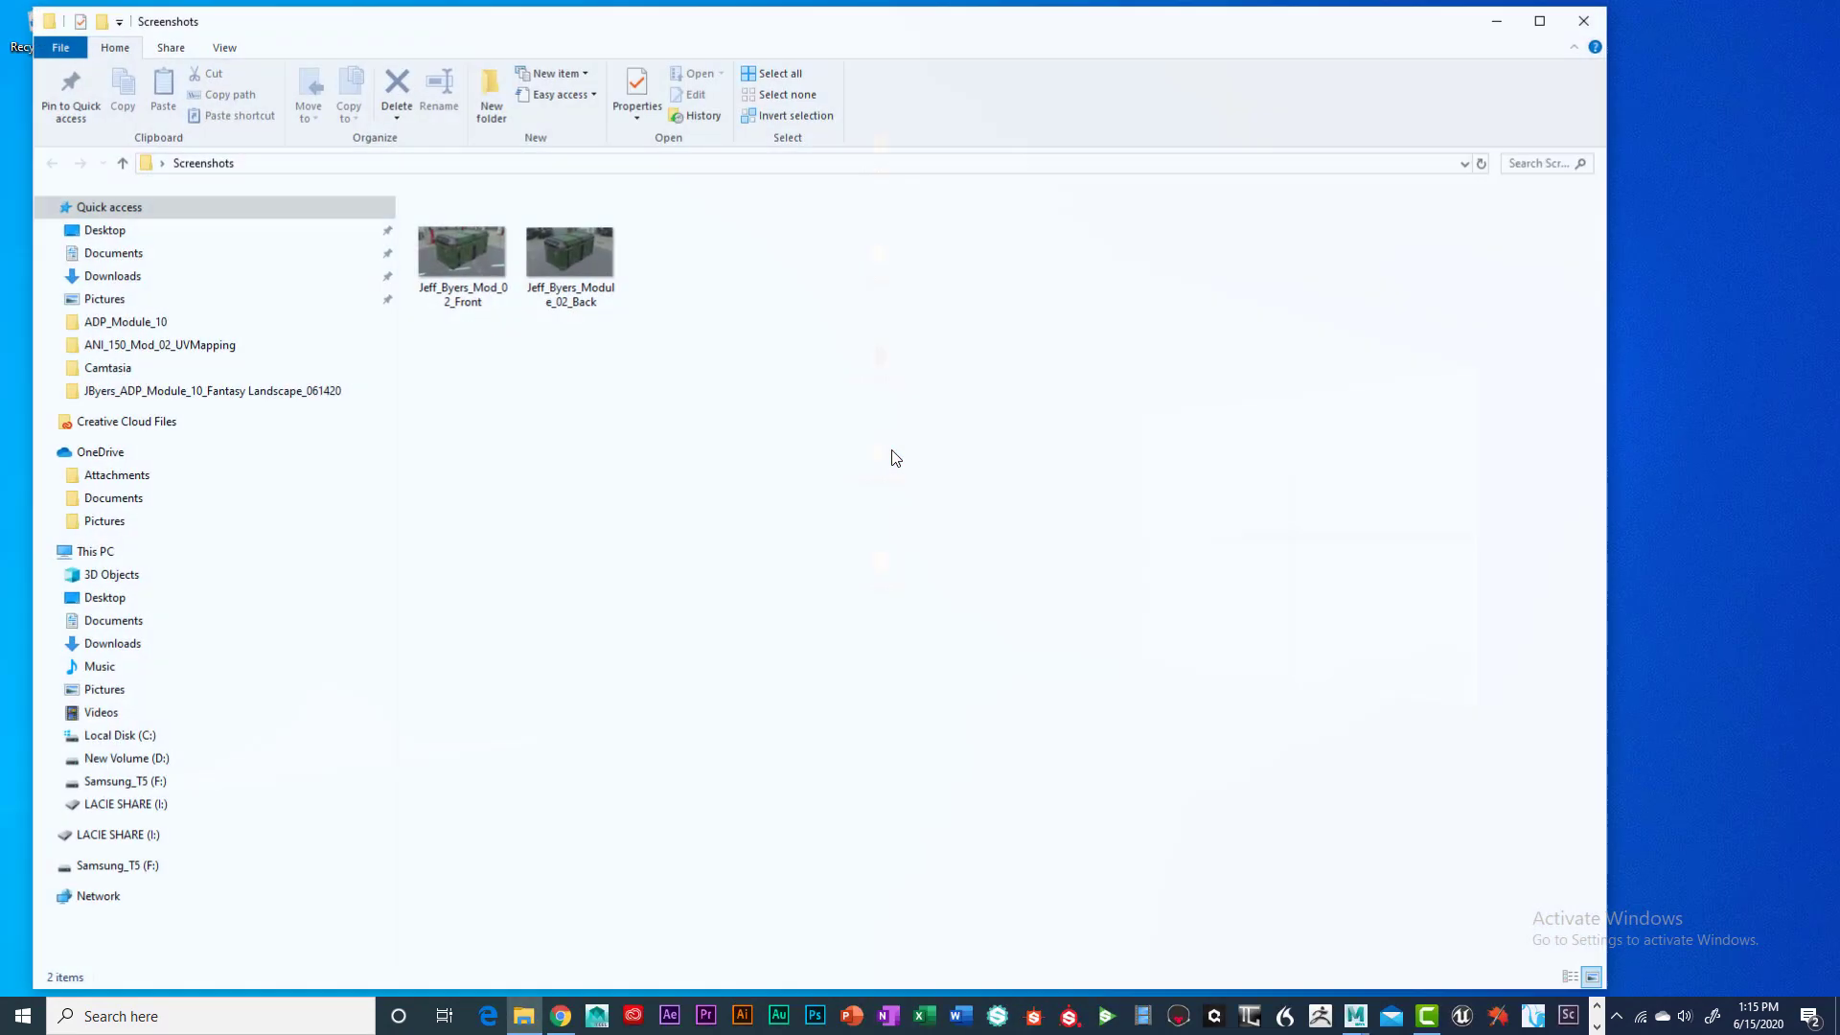
{"action": "left_click", "coordinate": [479, 261]}
{"action": "double_click", "coordinate": [479, 261]}
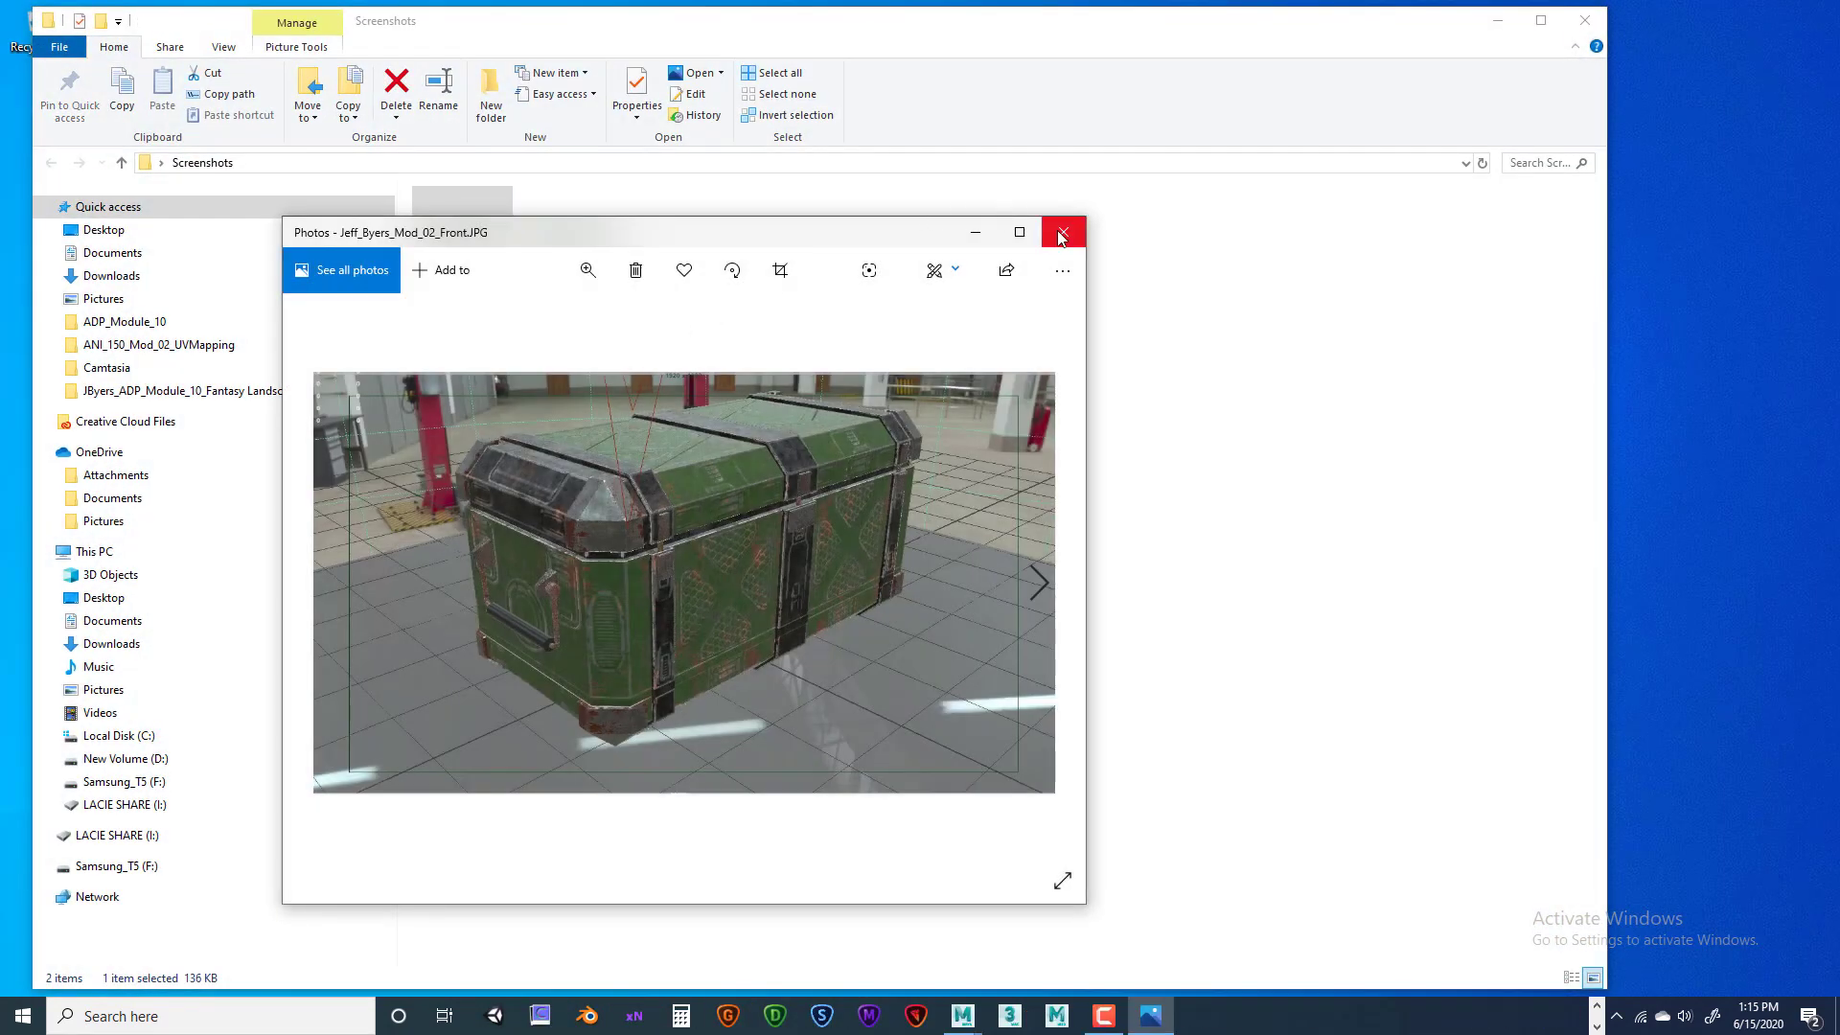
{"action": "left_click", "coordinate": [1064, 232]}
{"action": "double_click", "coordinate": [548, 243]}
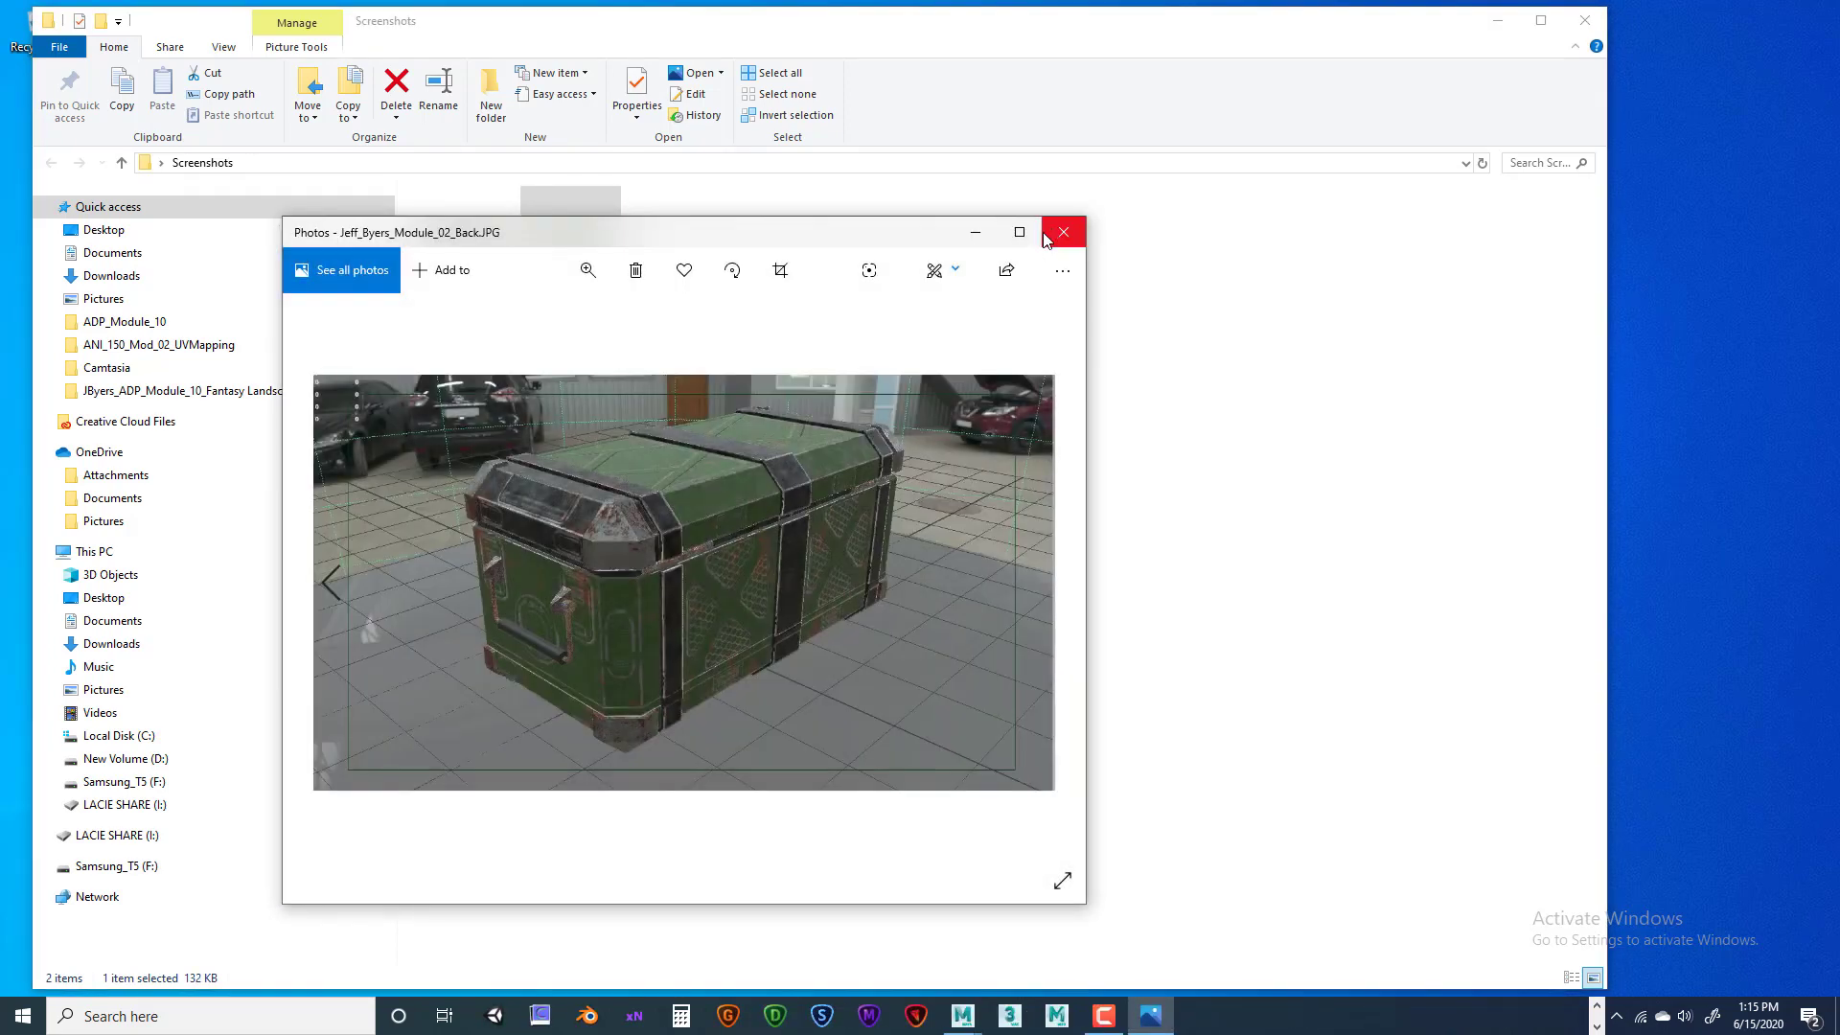
{"action": "left_click", "coordinate": [1054, 239]}
{"action": "left_click", "coordinate": [1585, 20]}
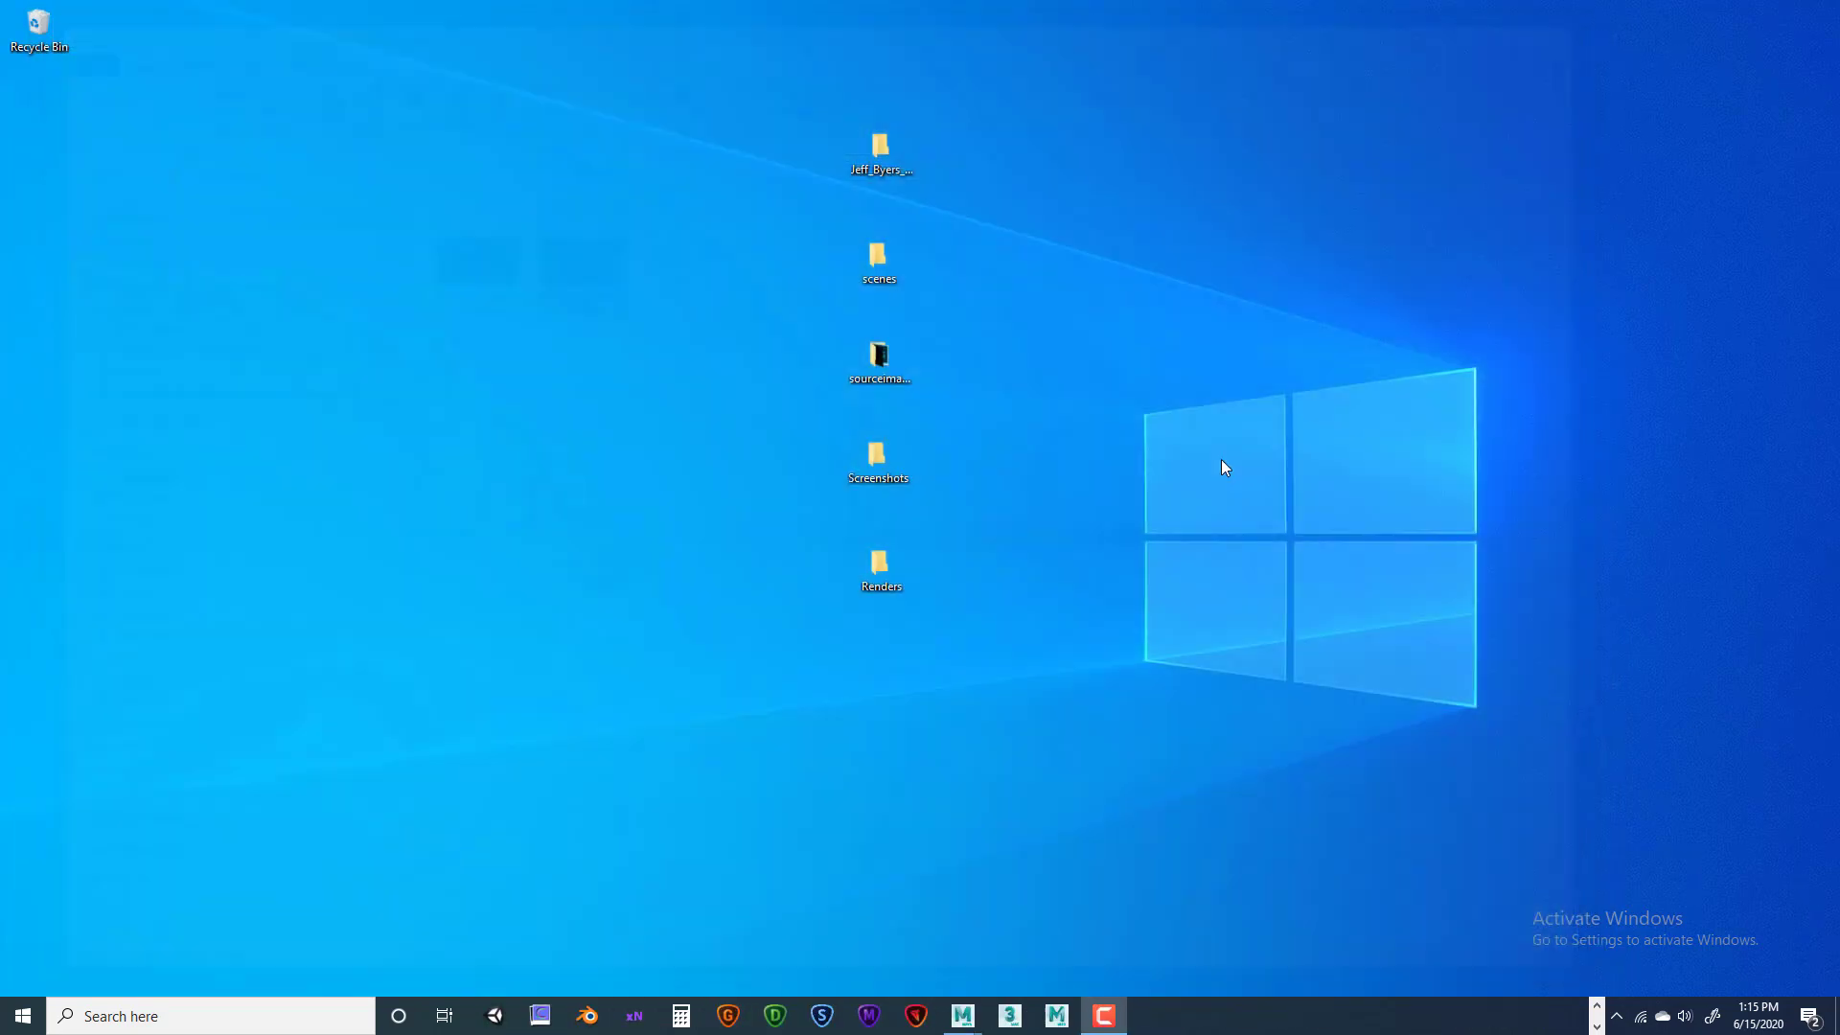
In the Renders folder, preview the Sci_Fi_Crate_02 and Sci_Fi_Crate_Back_02 textured renders
{"action": "double_click", "coordinate": [880, 566]}
{"action": "double_click", "coordinate": [463, 256]}
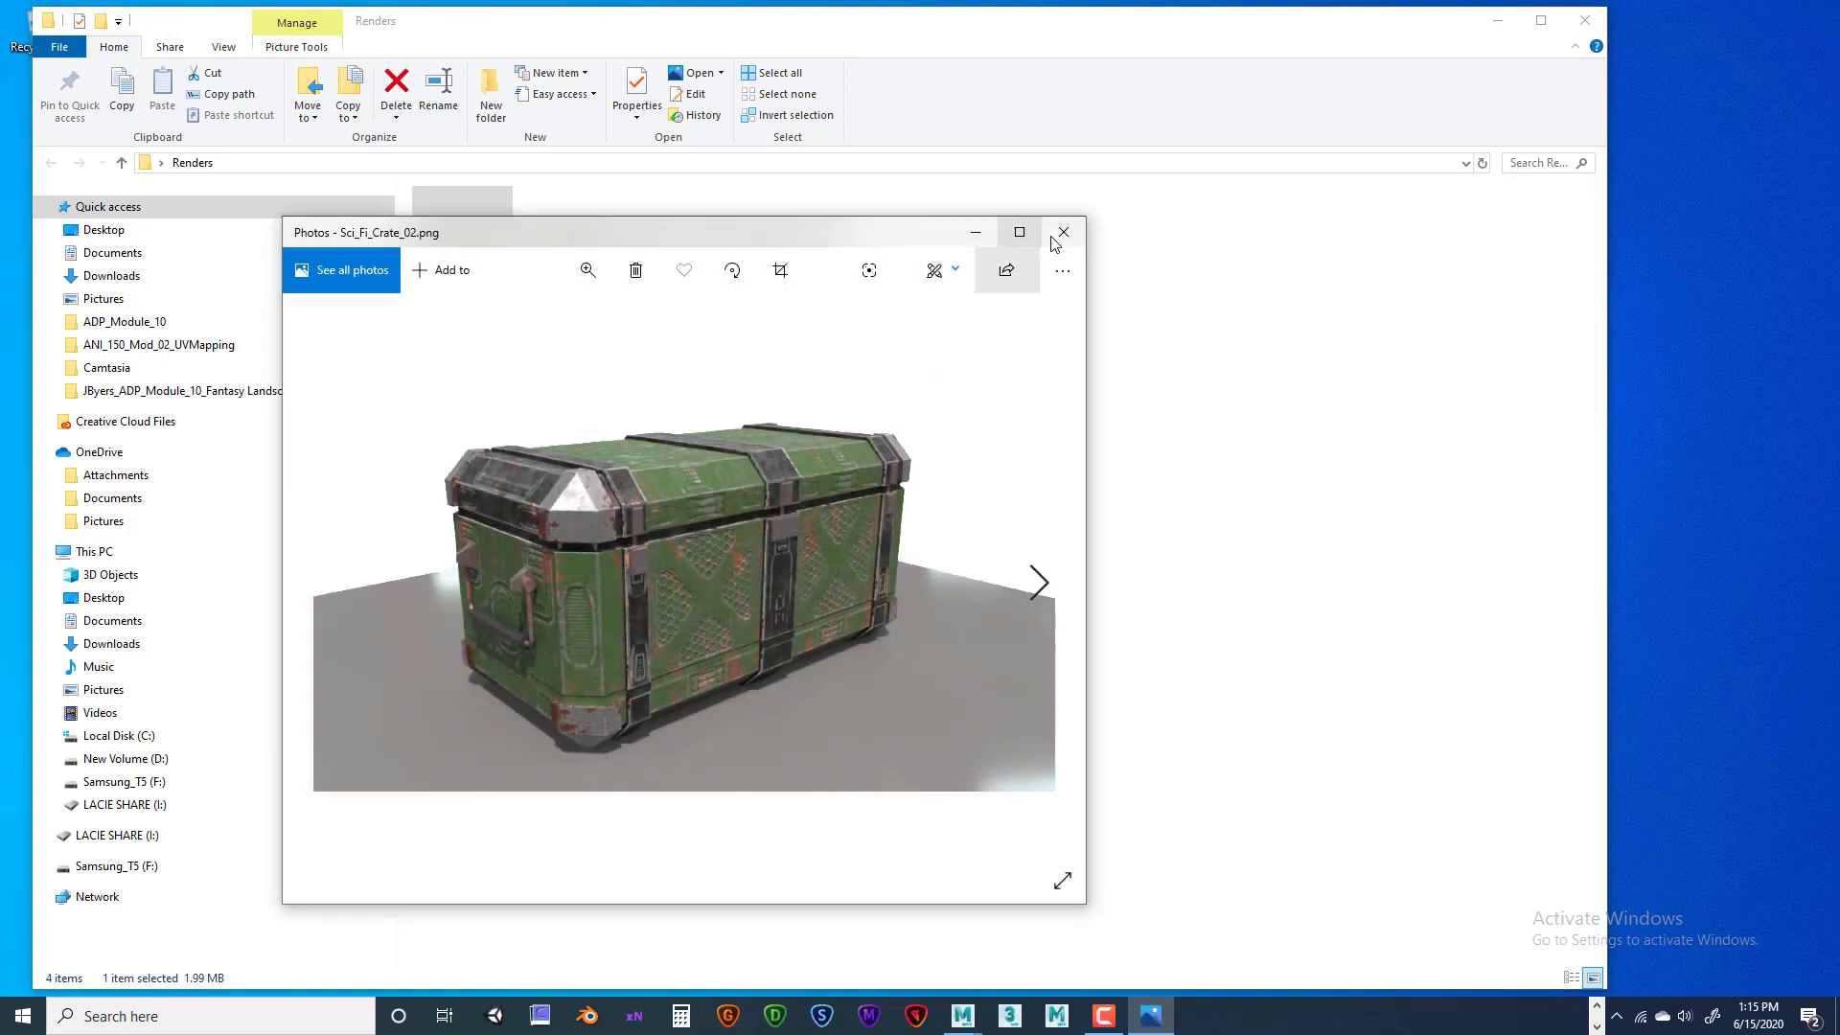
{"action": "left_click", "coordinate": [1059, 234]}
{"action": "double_click", "coordinate": [577, 261]}
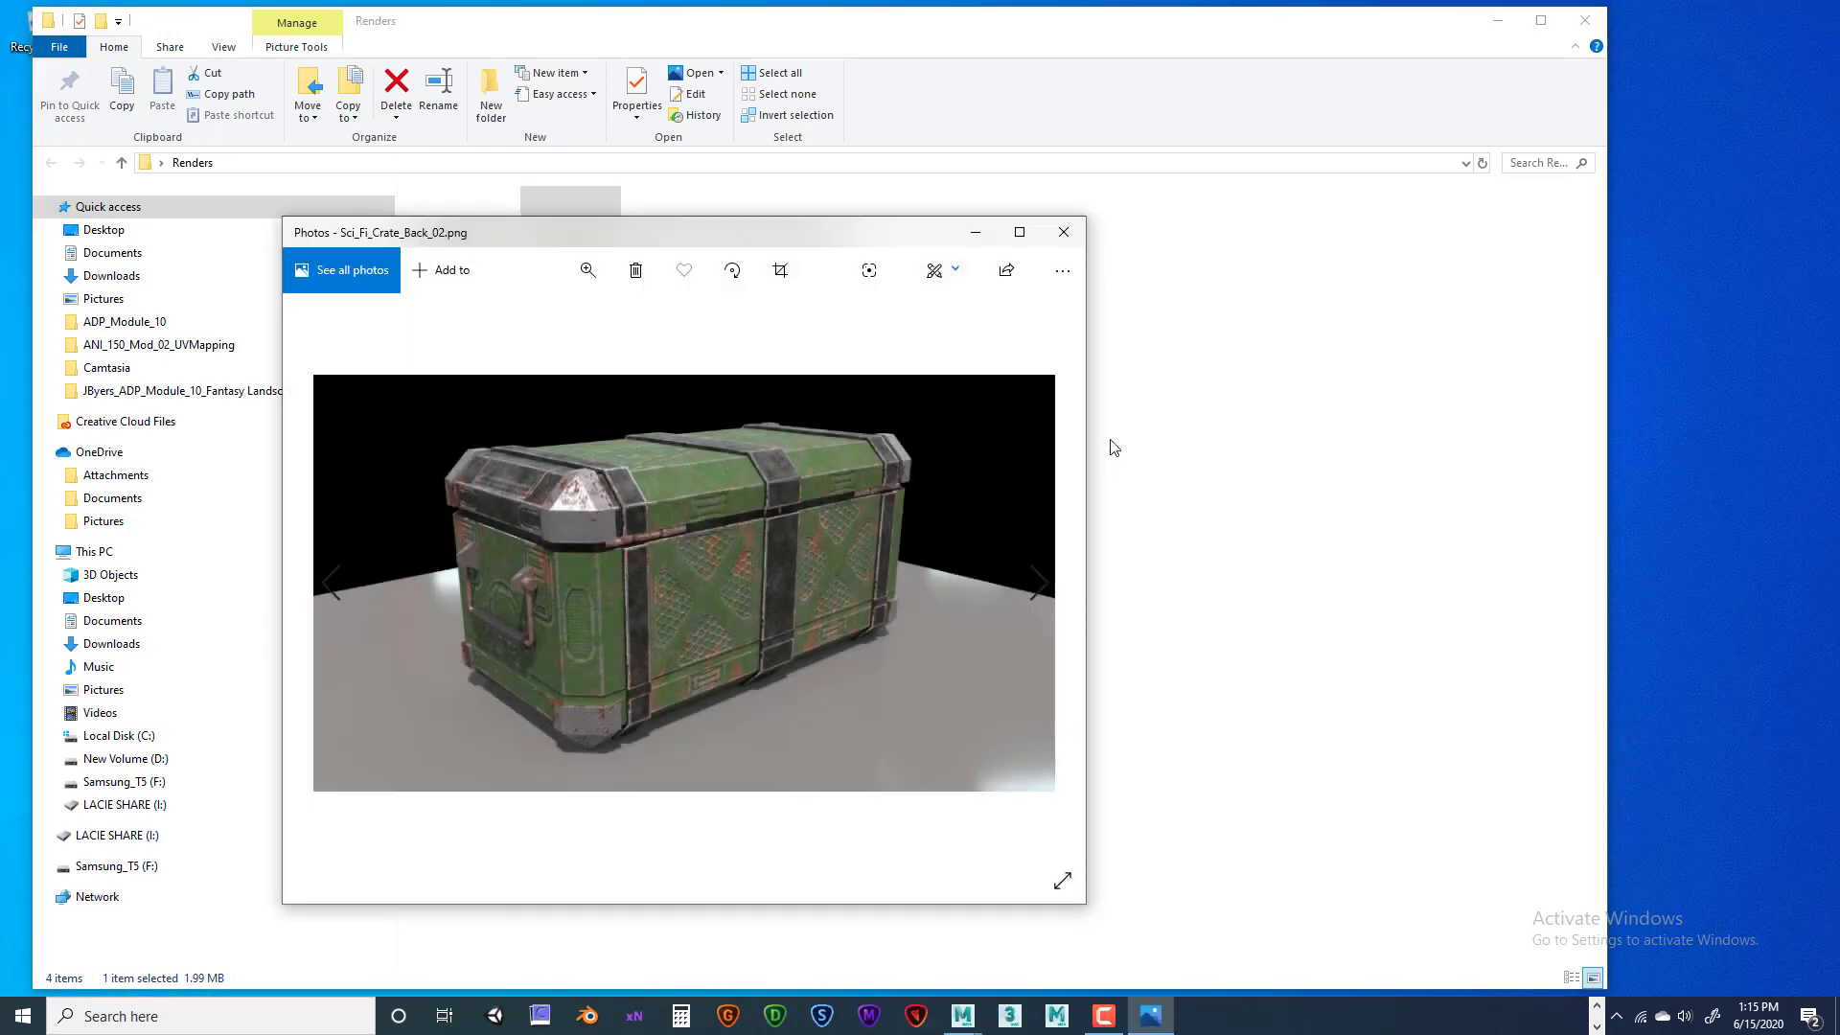
{"action": "left_click", "coordinate": [1063, 232]}
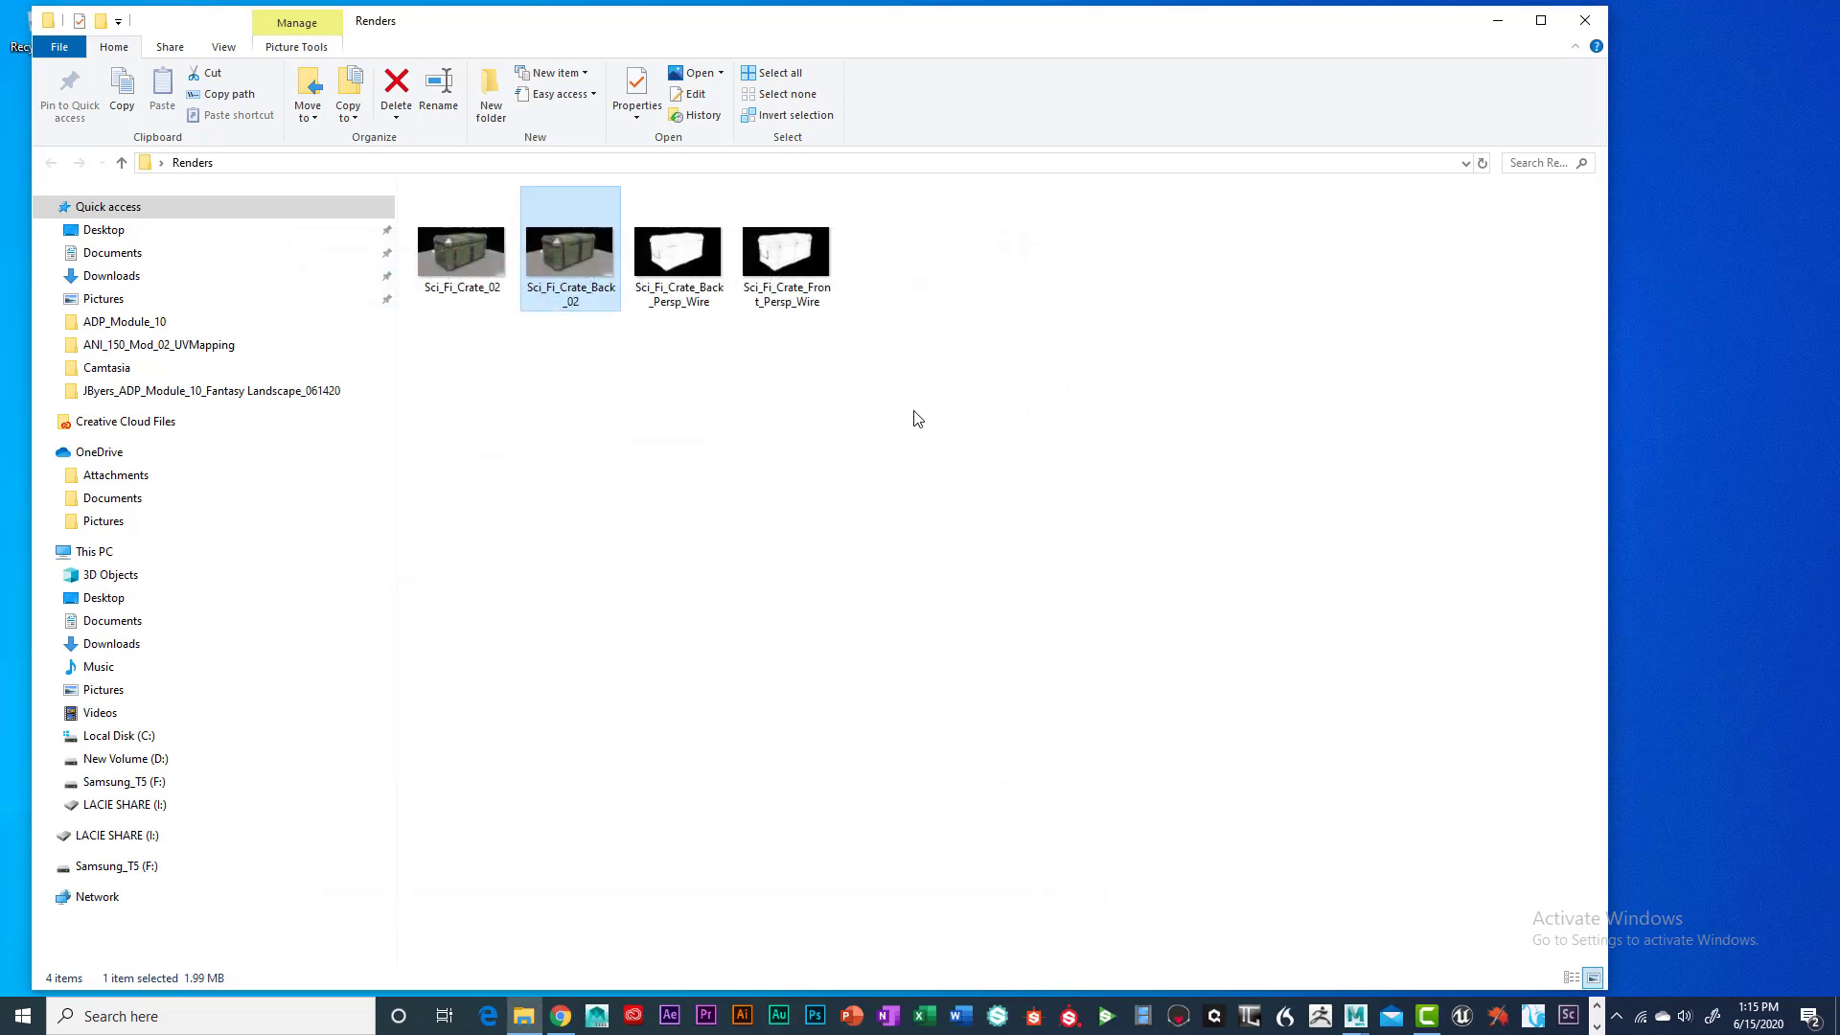
Preview the back and front wireframe renders, then close the Renders folder window
{"action": "double_click", "coordinate": [689, 254]}
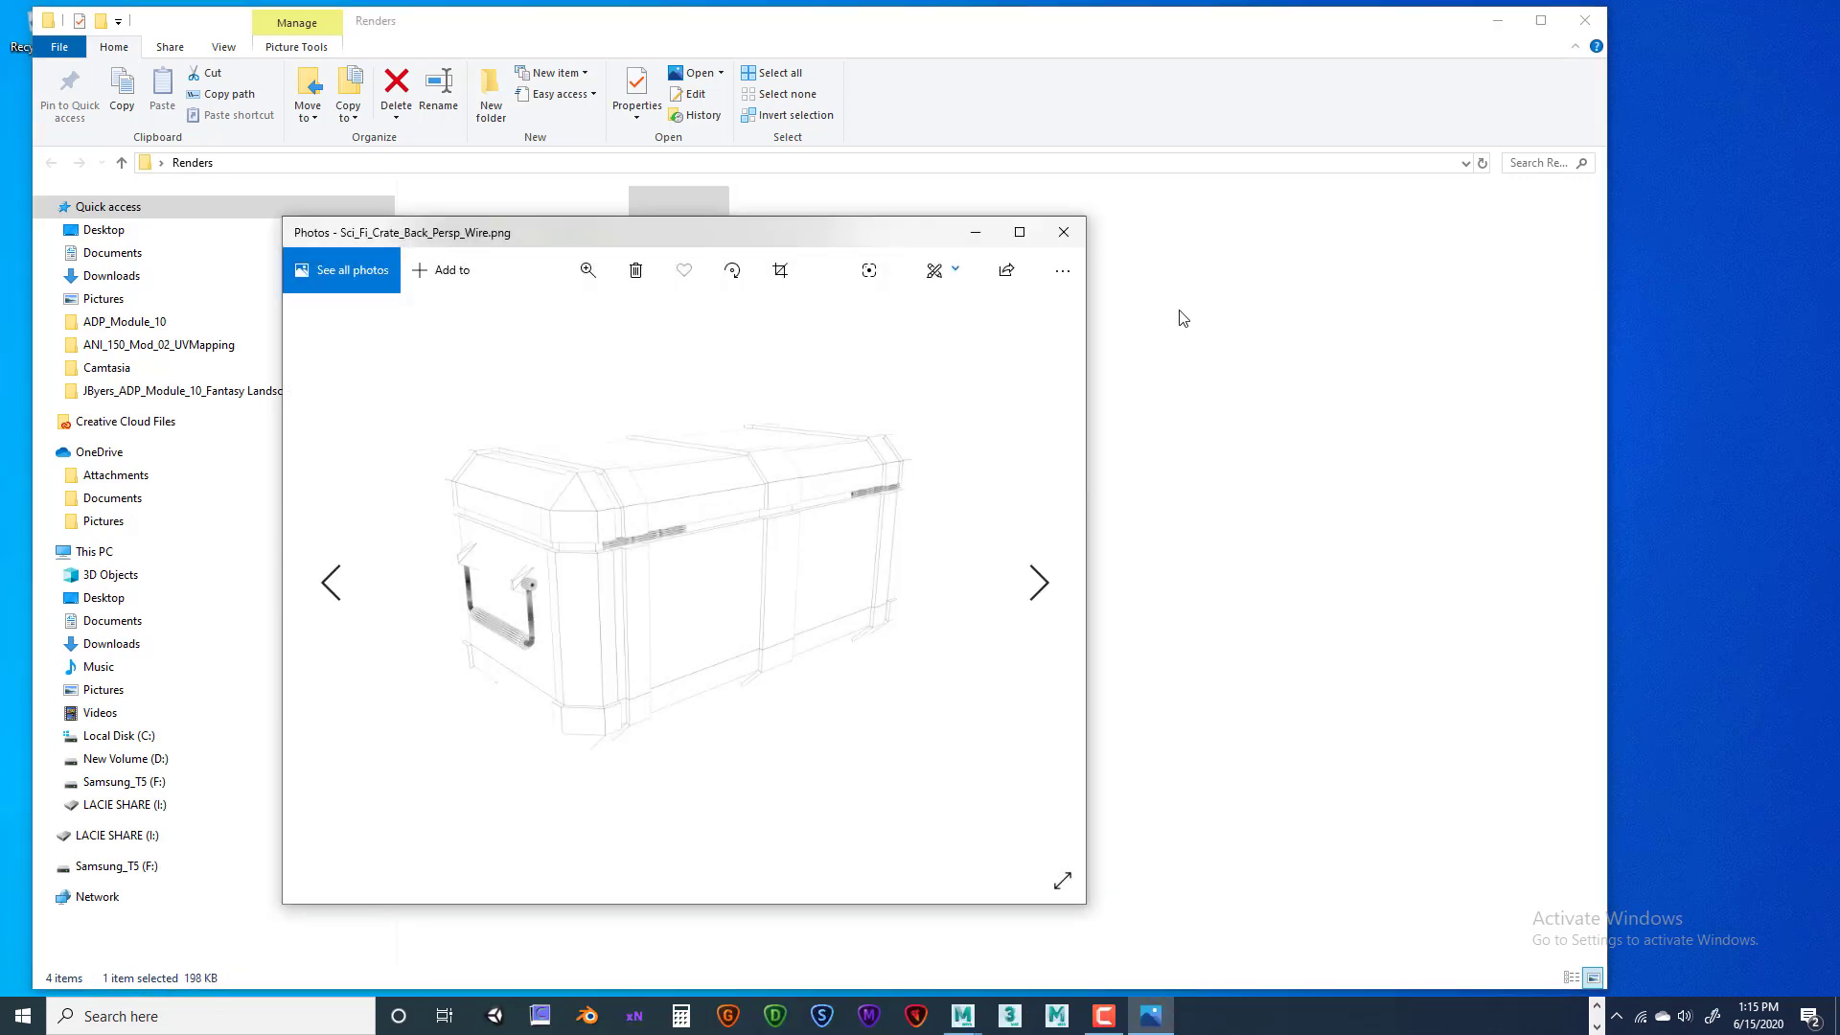
{"action": "left_click", "coordinate": [1064, 232]}
{"action": "key", "text": "Right"}
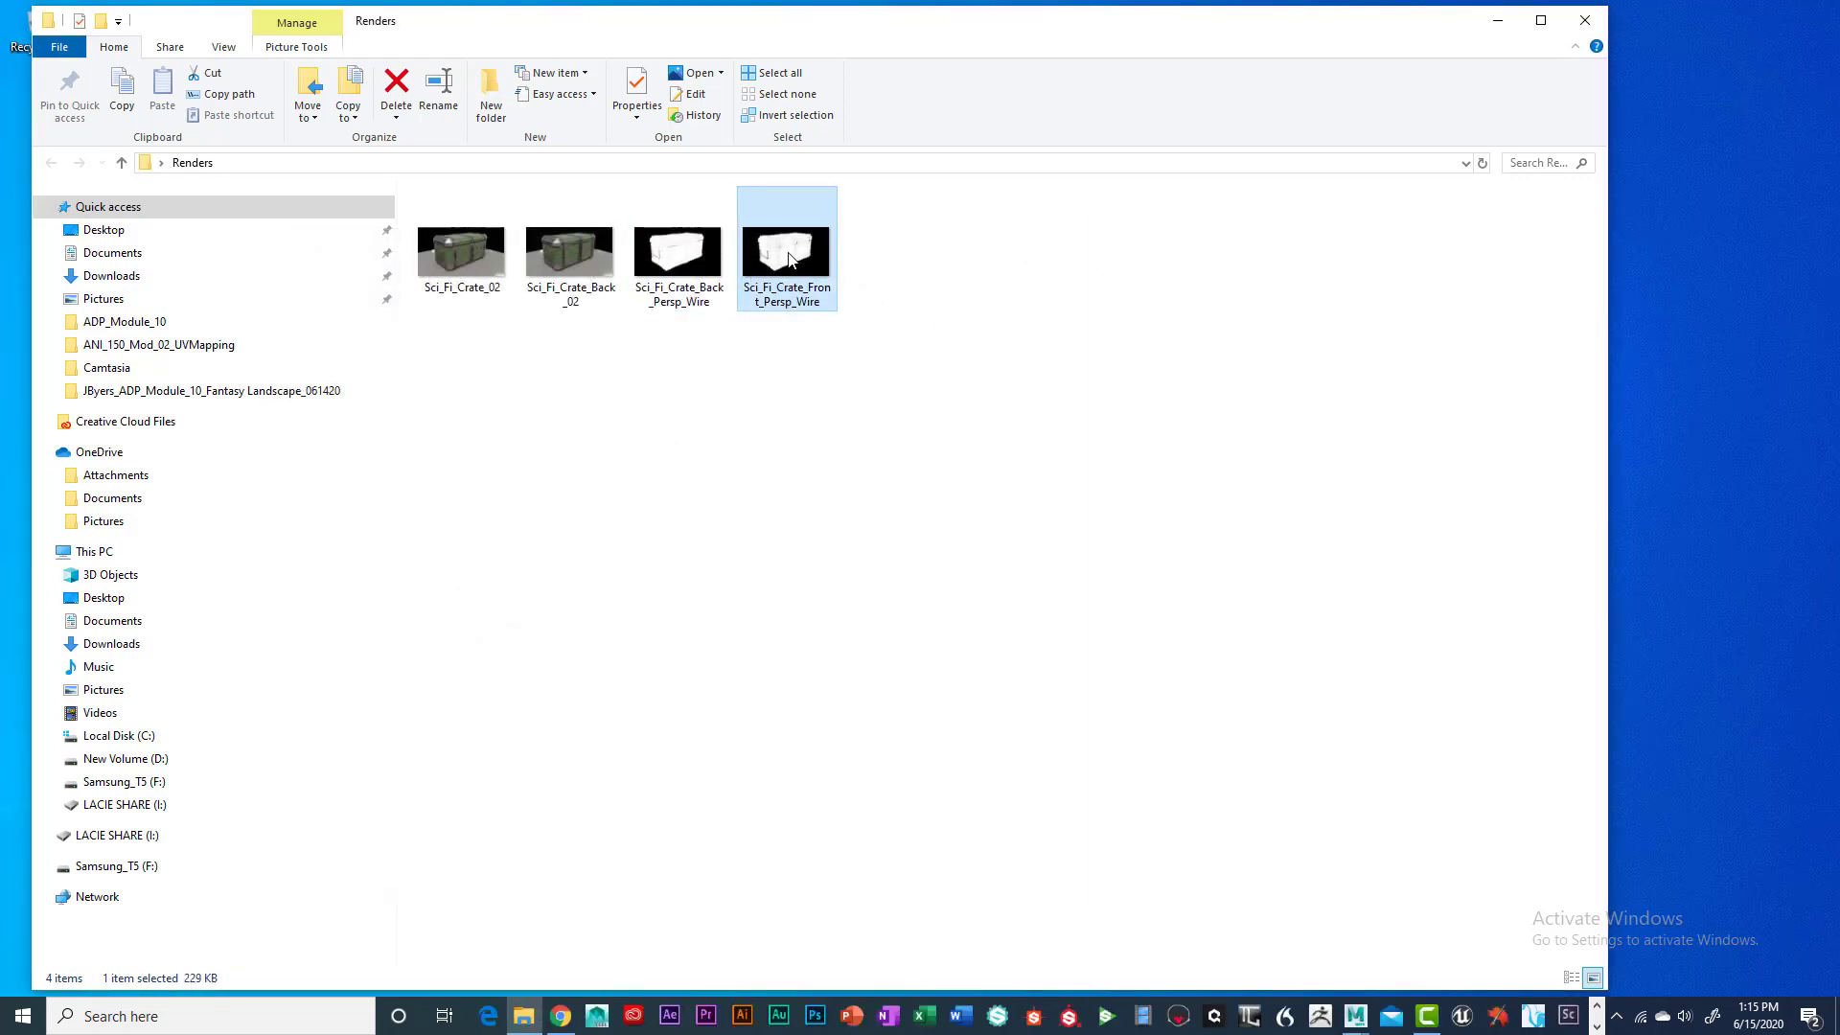
{"action": "key", "text": "Return"}
{"action": "left_click", "coordinate": [1063, 232]}
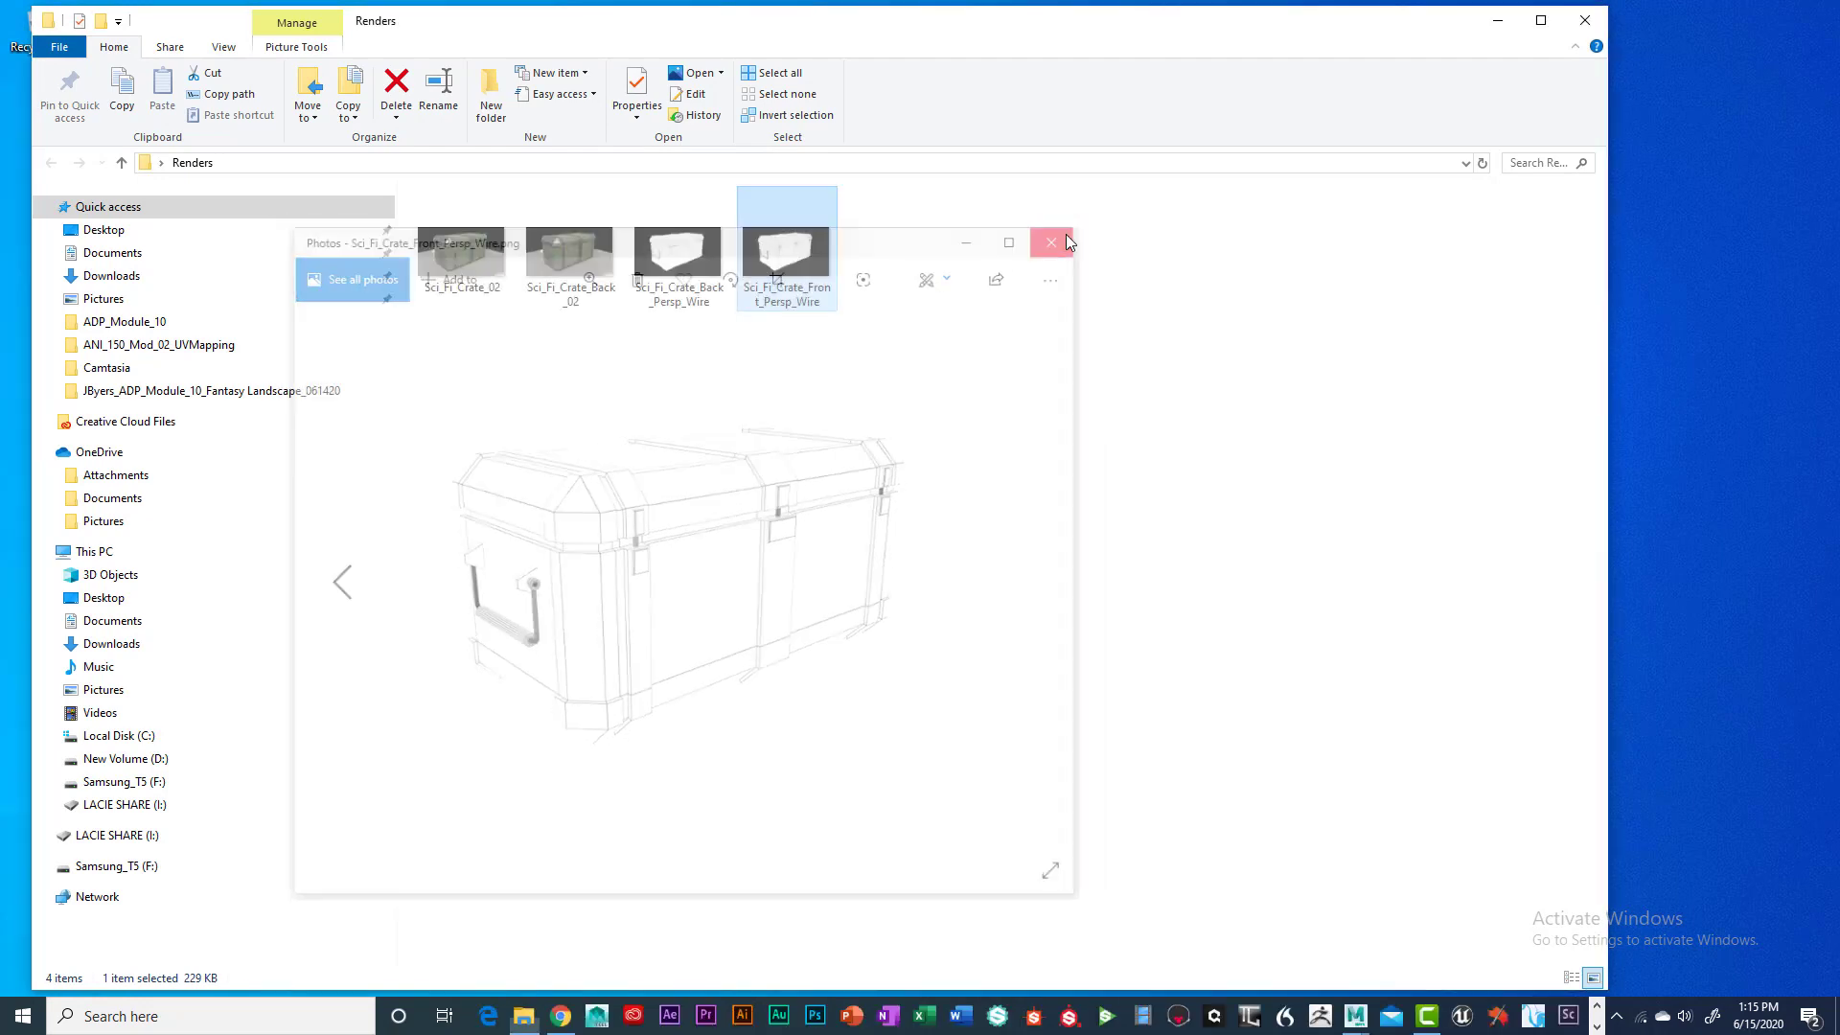
{"action": "double_click", "coordinate": [690, 254]}
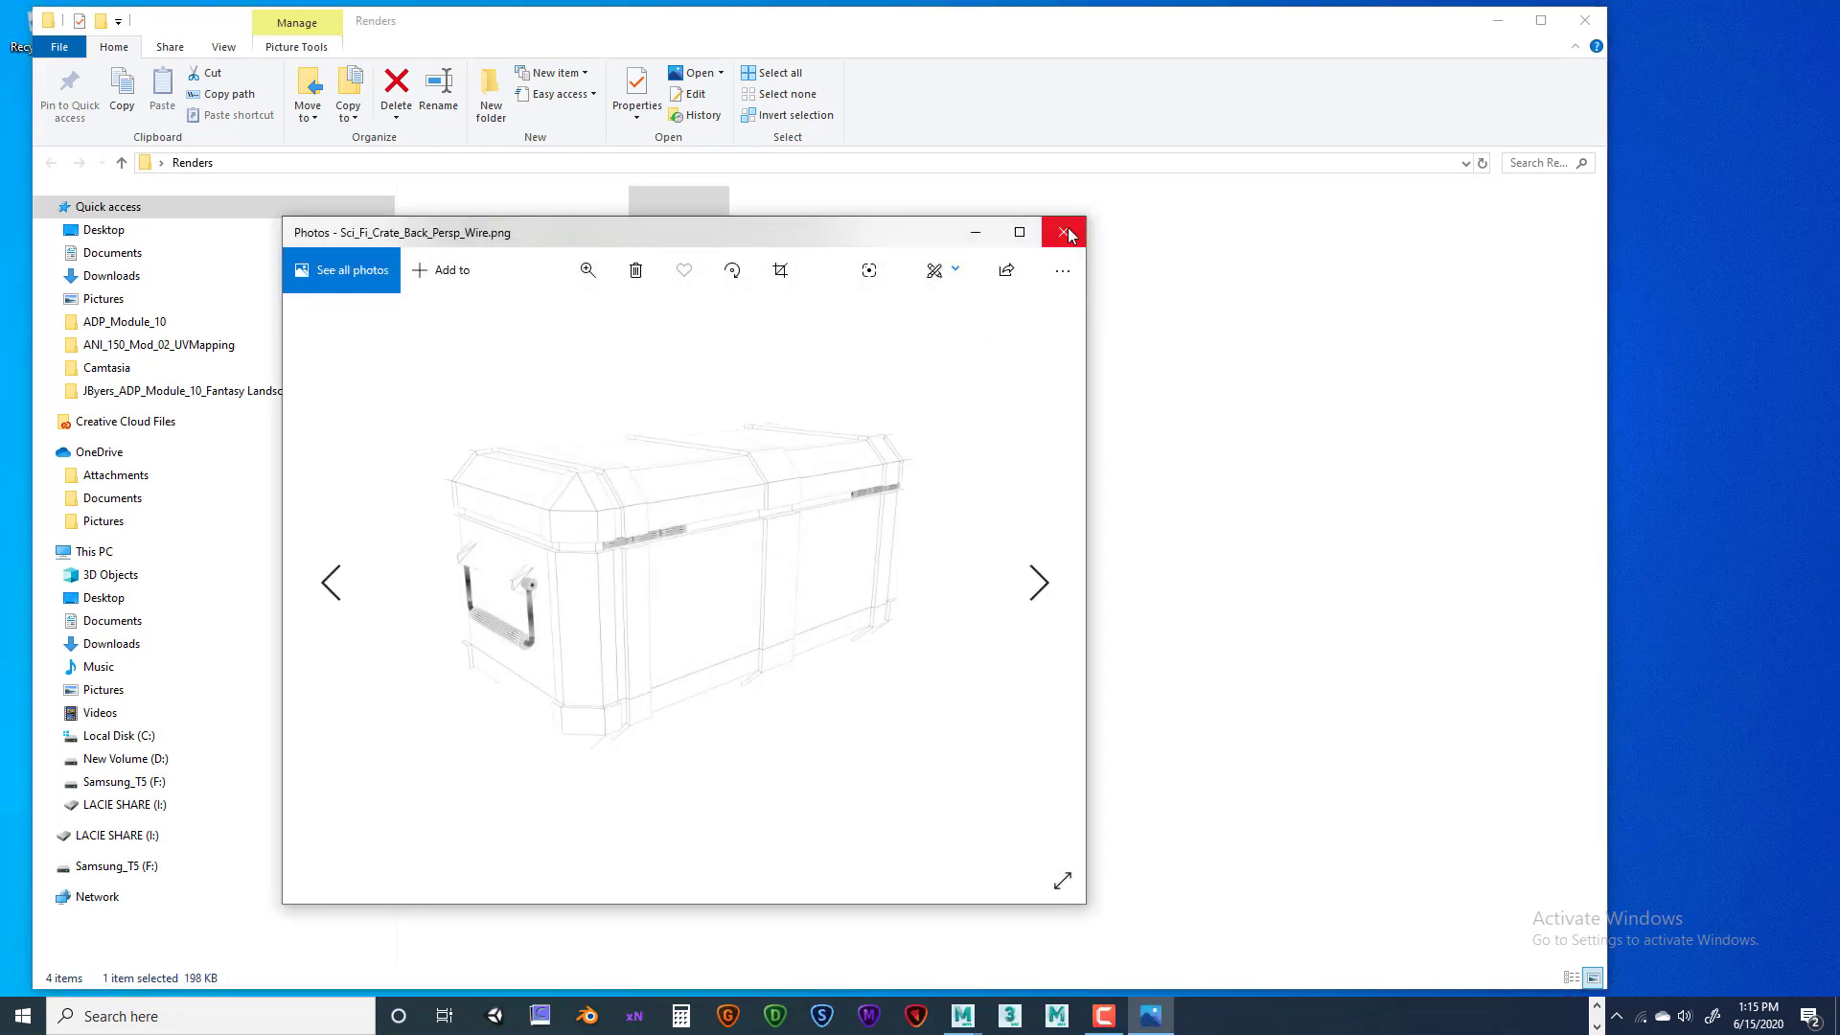
{"action": "left_click", "coordinate": [1063, 232]}
{"action": "left_click", "coordinate": [558, 398]}
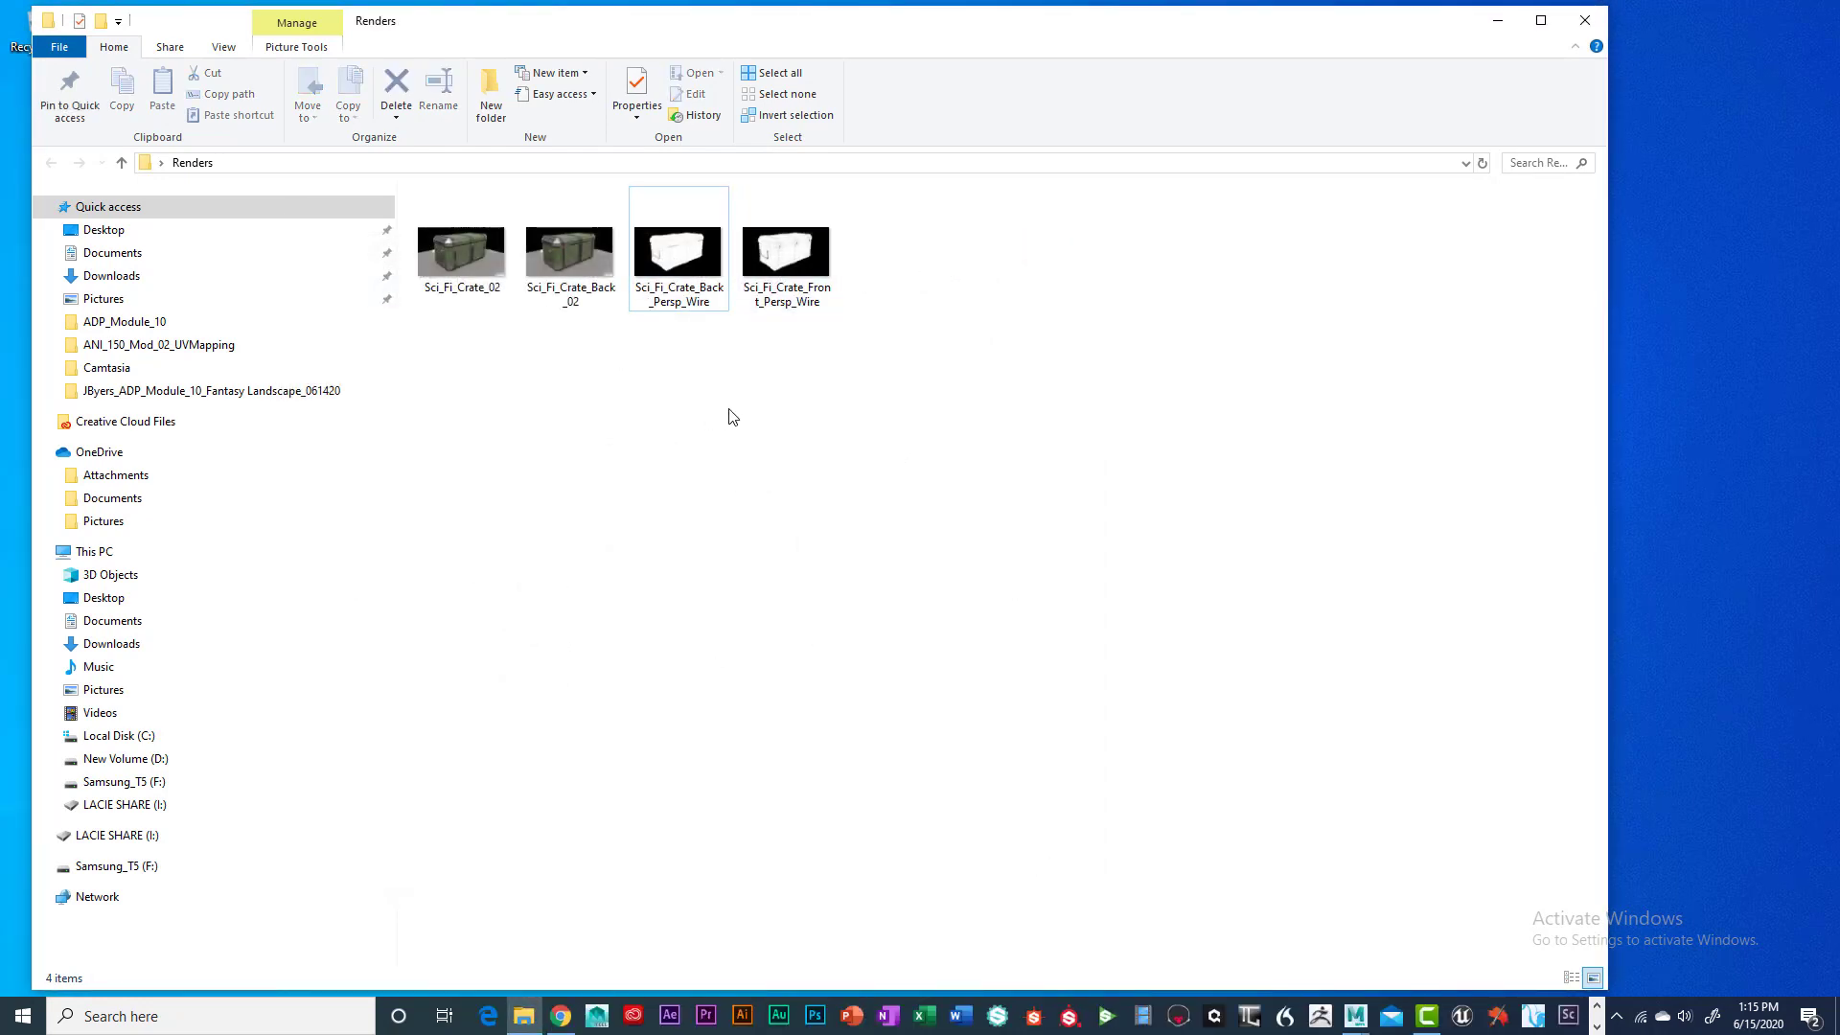
{"action": "left_click", "coordinate": [1584, 20]}
Move the four project folders into the ANI150_Mod_02 submission folder on the desktop
{"action": "left_click_drag", "start_coordinate": [760, 237], "coordinate": [1014, 651]}
{"action": "left_click_drag", "start_coordinate": [882, 262], "coordinate": [885, 166]}
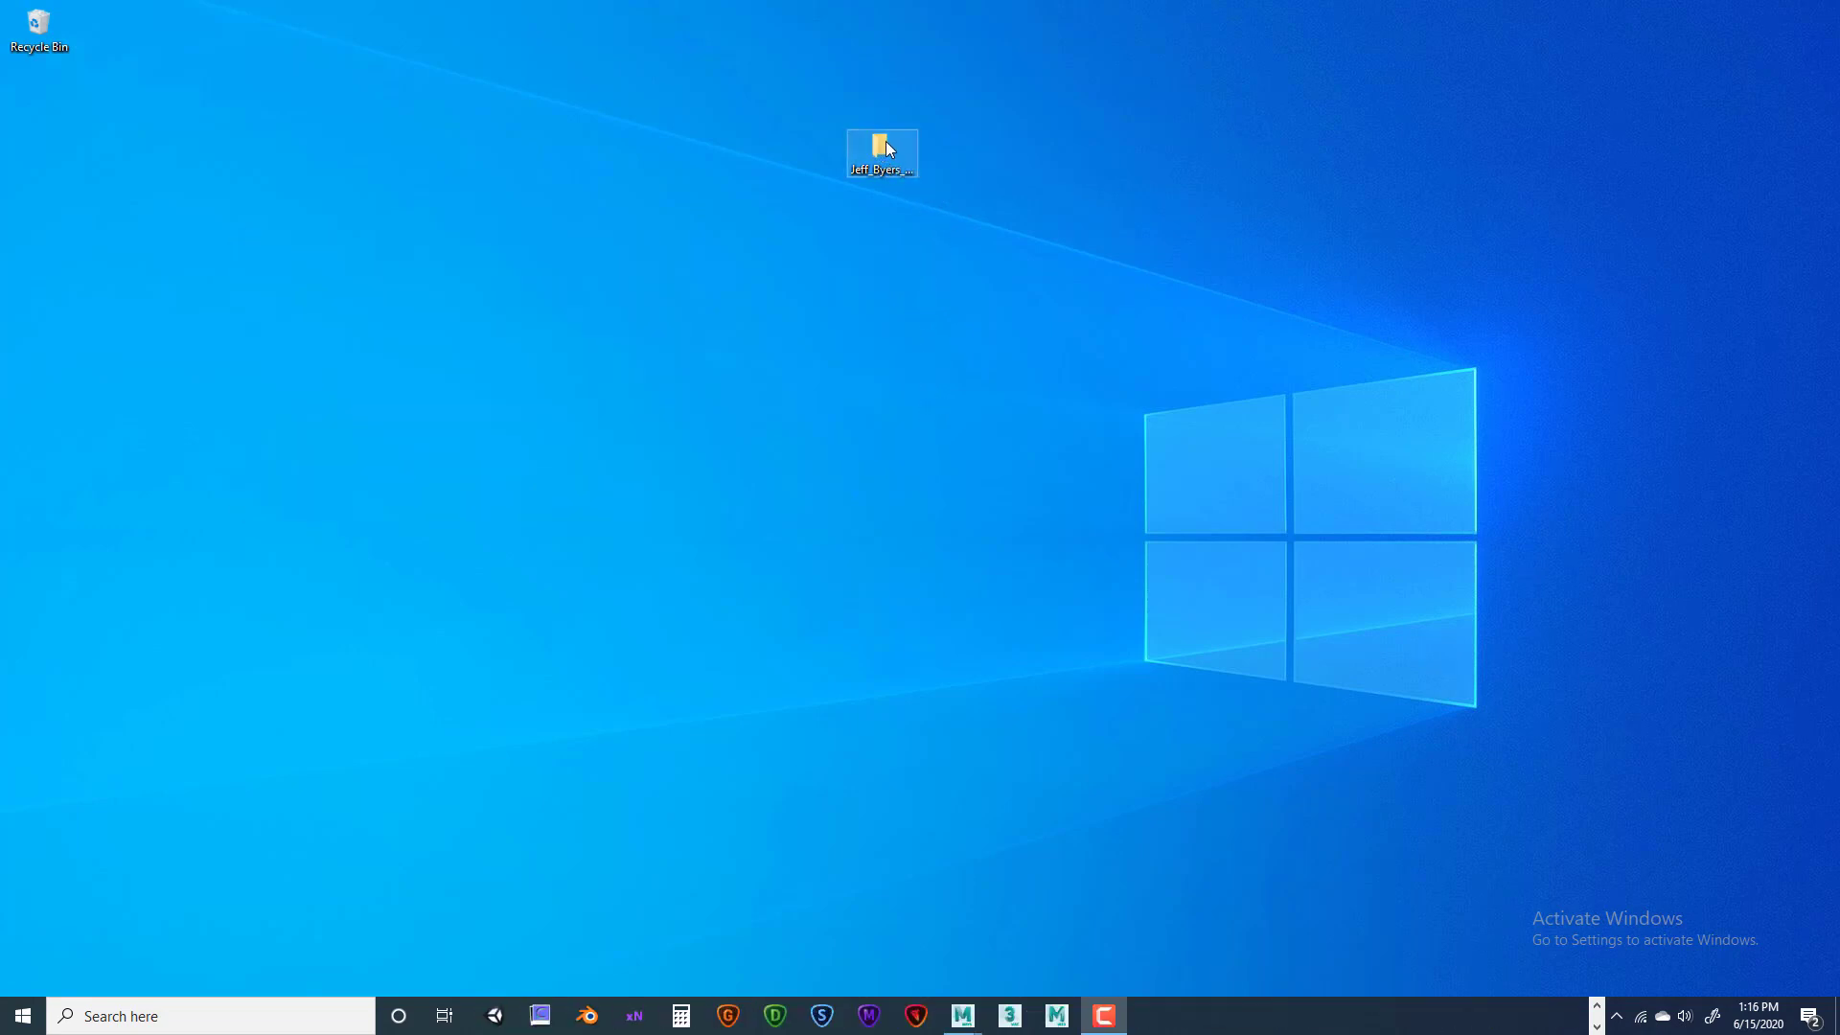
{"action": "left_click_drag", "start_coordinate": [812, 222], "coordinate": [813, 223]}
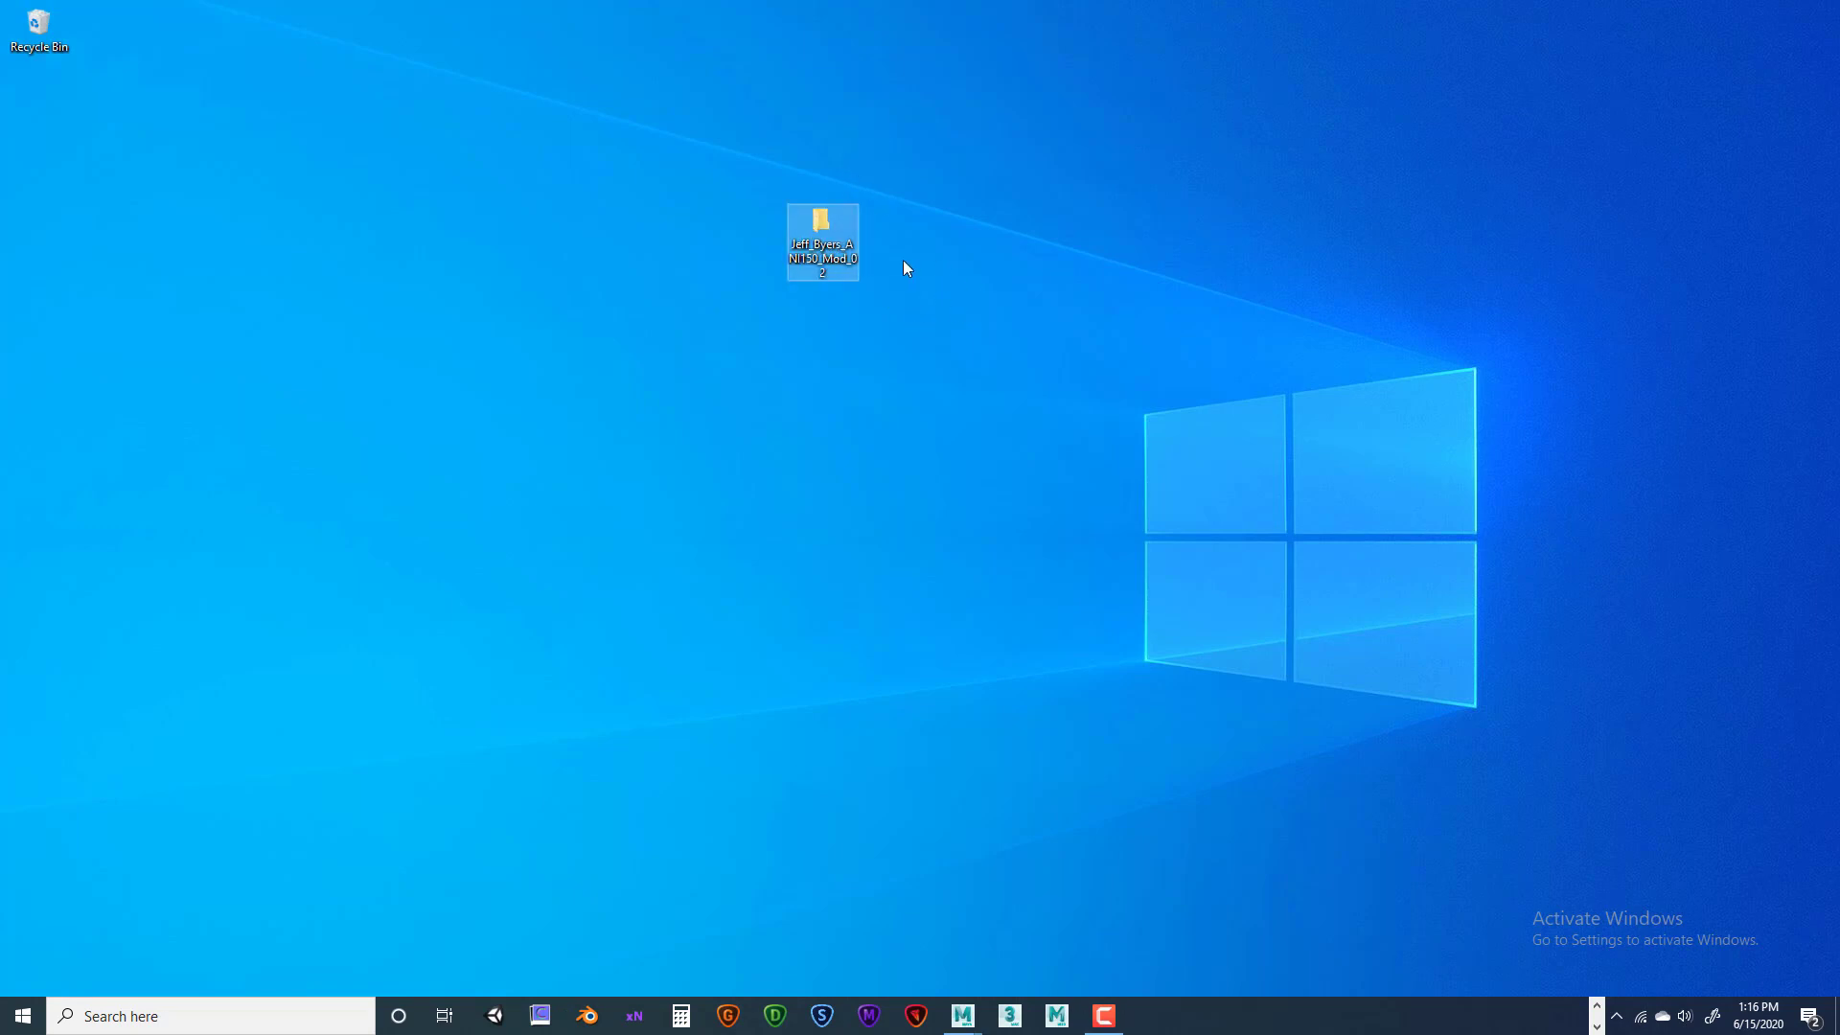
Show the submission folder's Properties, confirming 202 MB, 63 files and 4 folders
{"action": "right_click", "coordinate": [816, 223]}
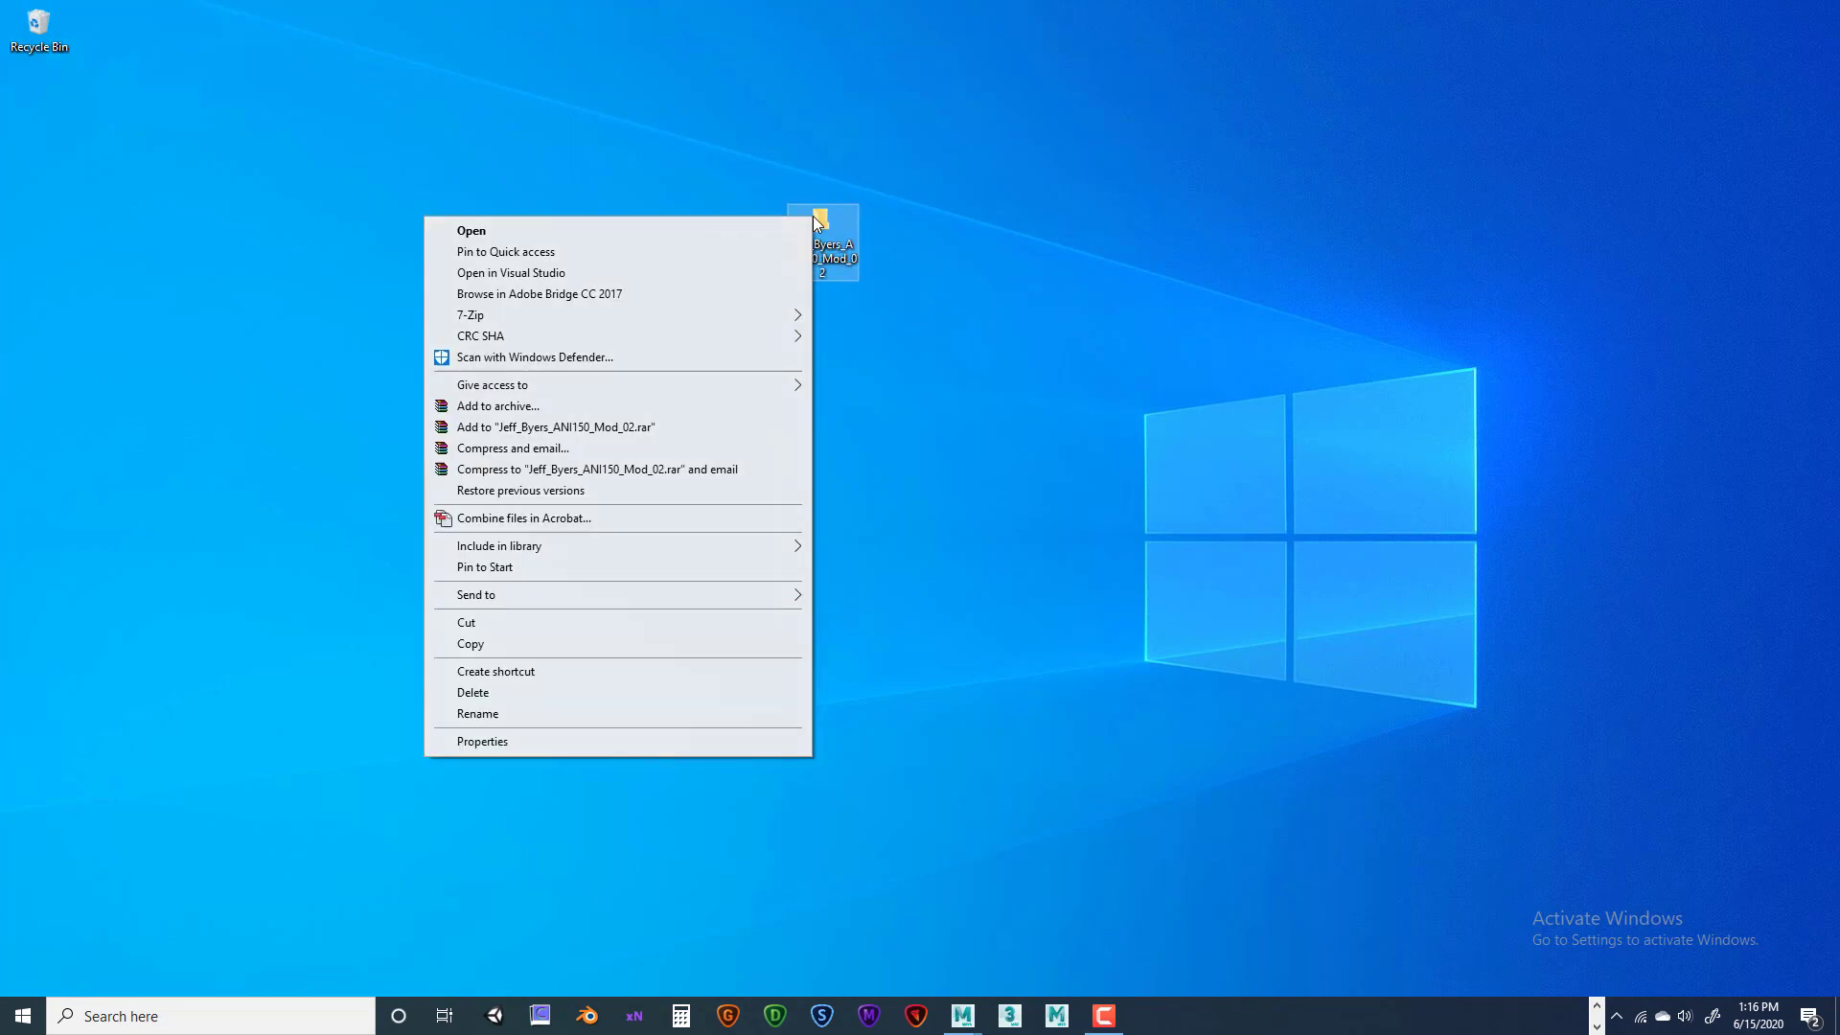
{"action": "left_click", "coordinate": [606, 740]}
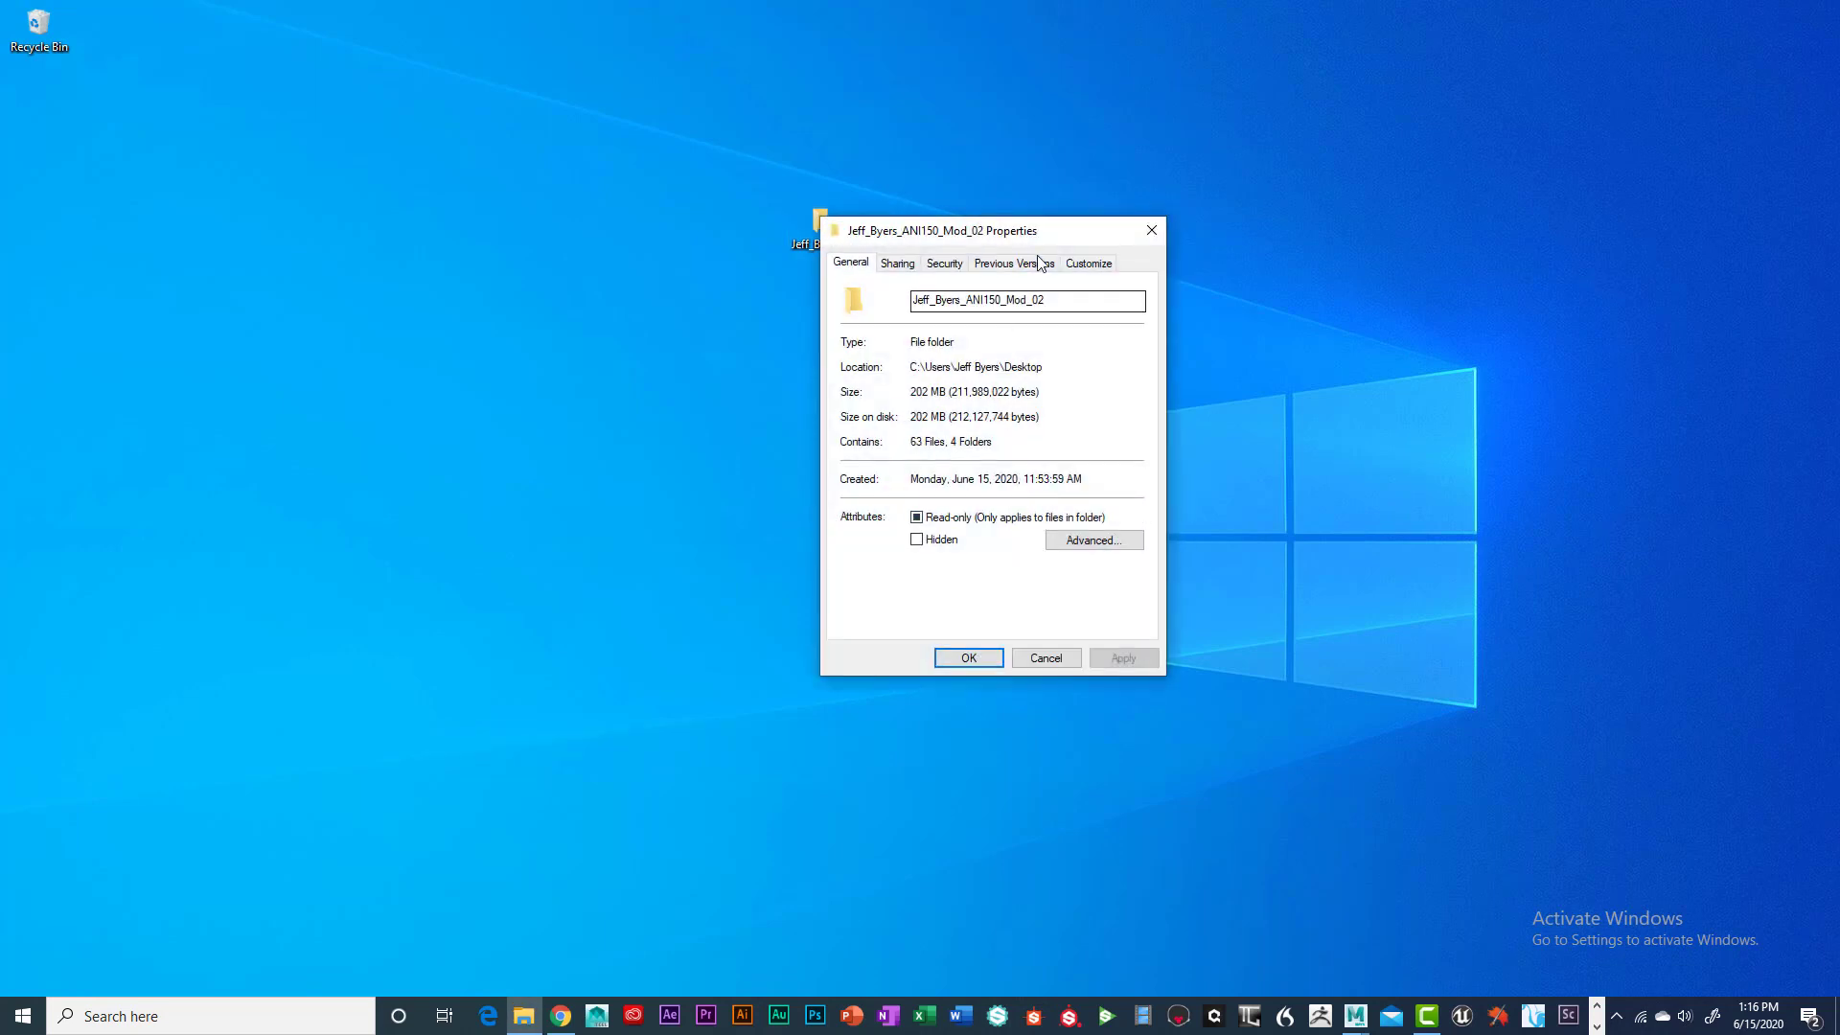
{"action": "left_click_drag", "start_coordinate": [1056, 235], "coordinate": [1267, 194]}
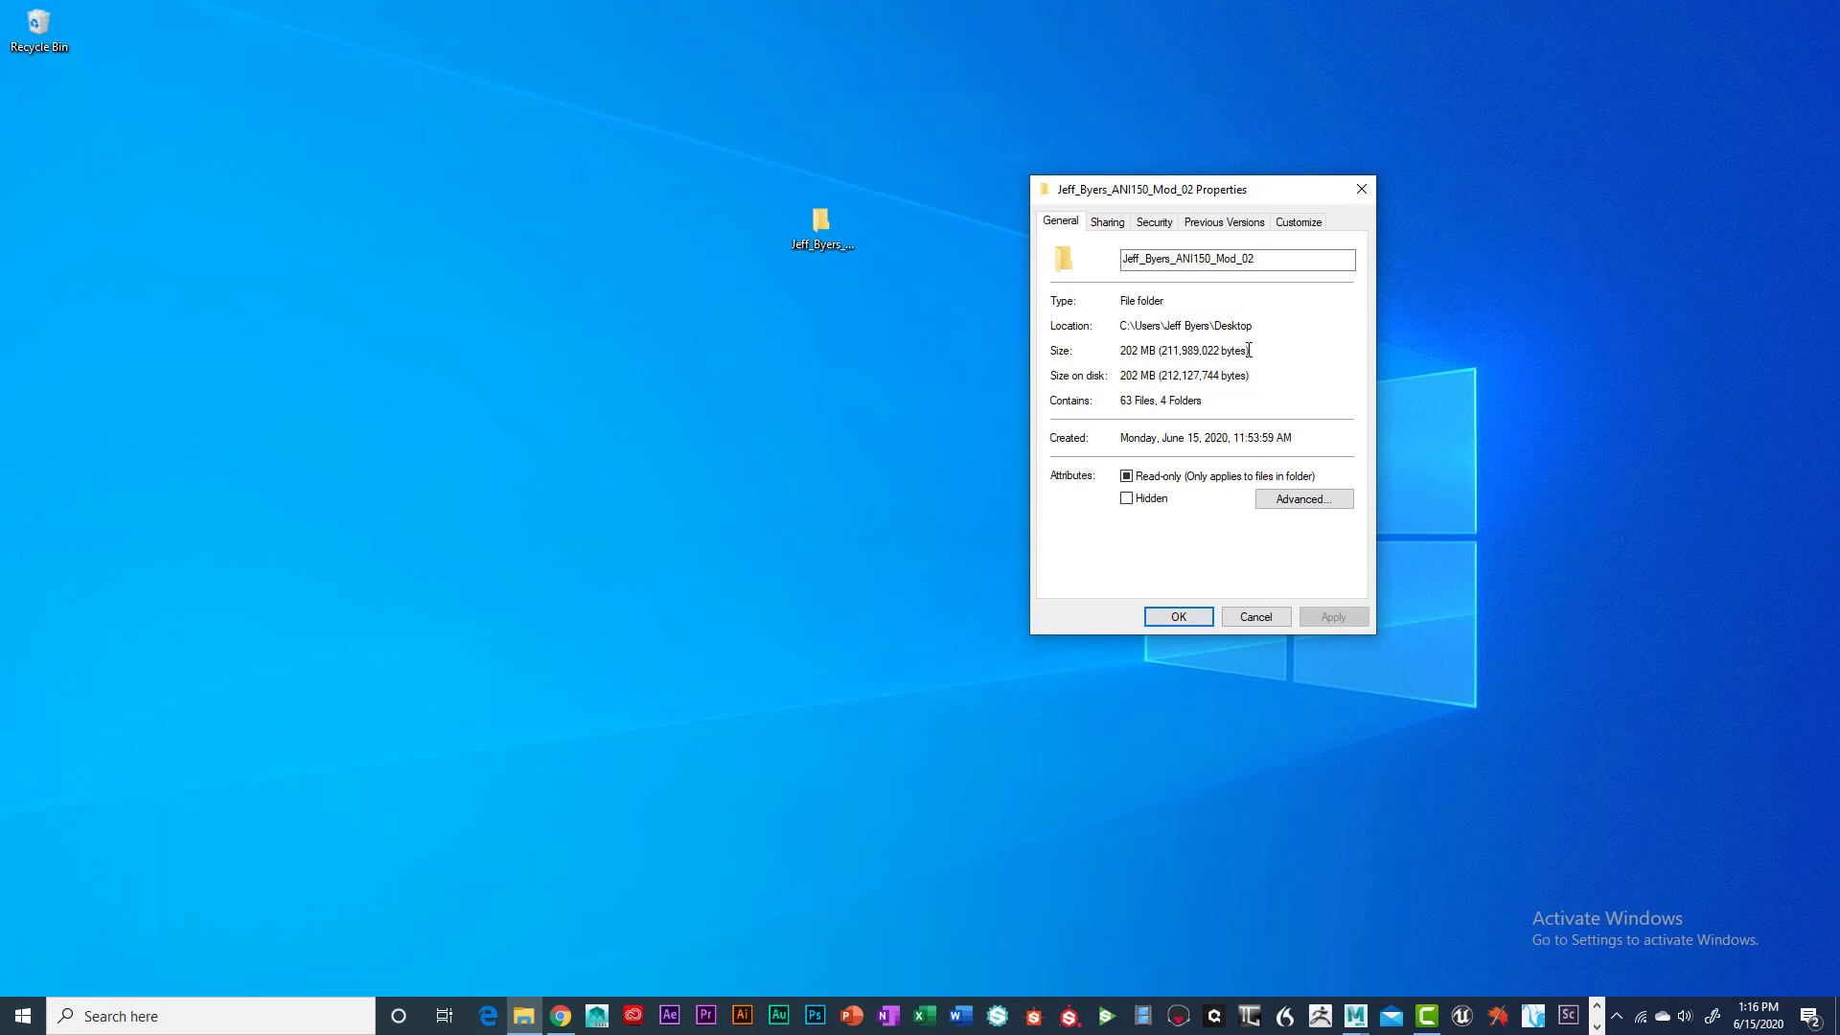
{"action": "left_click_drag", "start_coordinate": [1251, 351], "coordinate": [1119, 351]}
{"action": "left_click_drag", "start_coordinate": [1258, 351], "coordinate": [1119, 355]}
{"action": "left_click", "coordinate": [995, 442]}
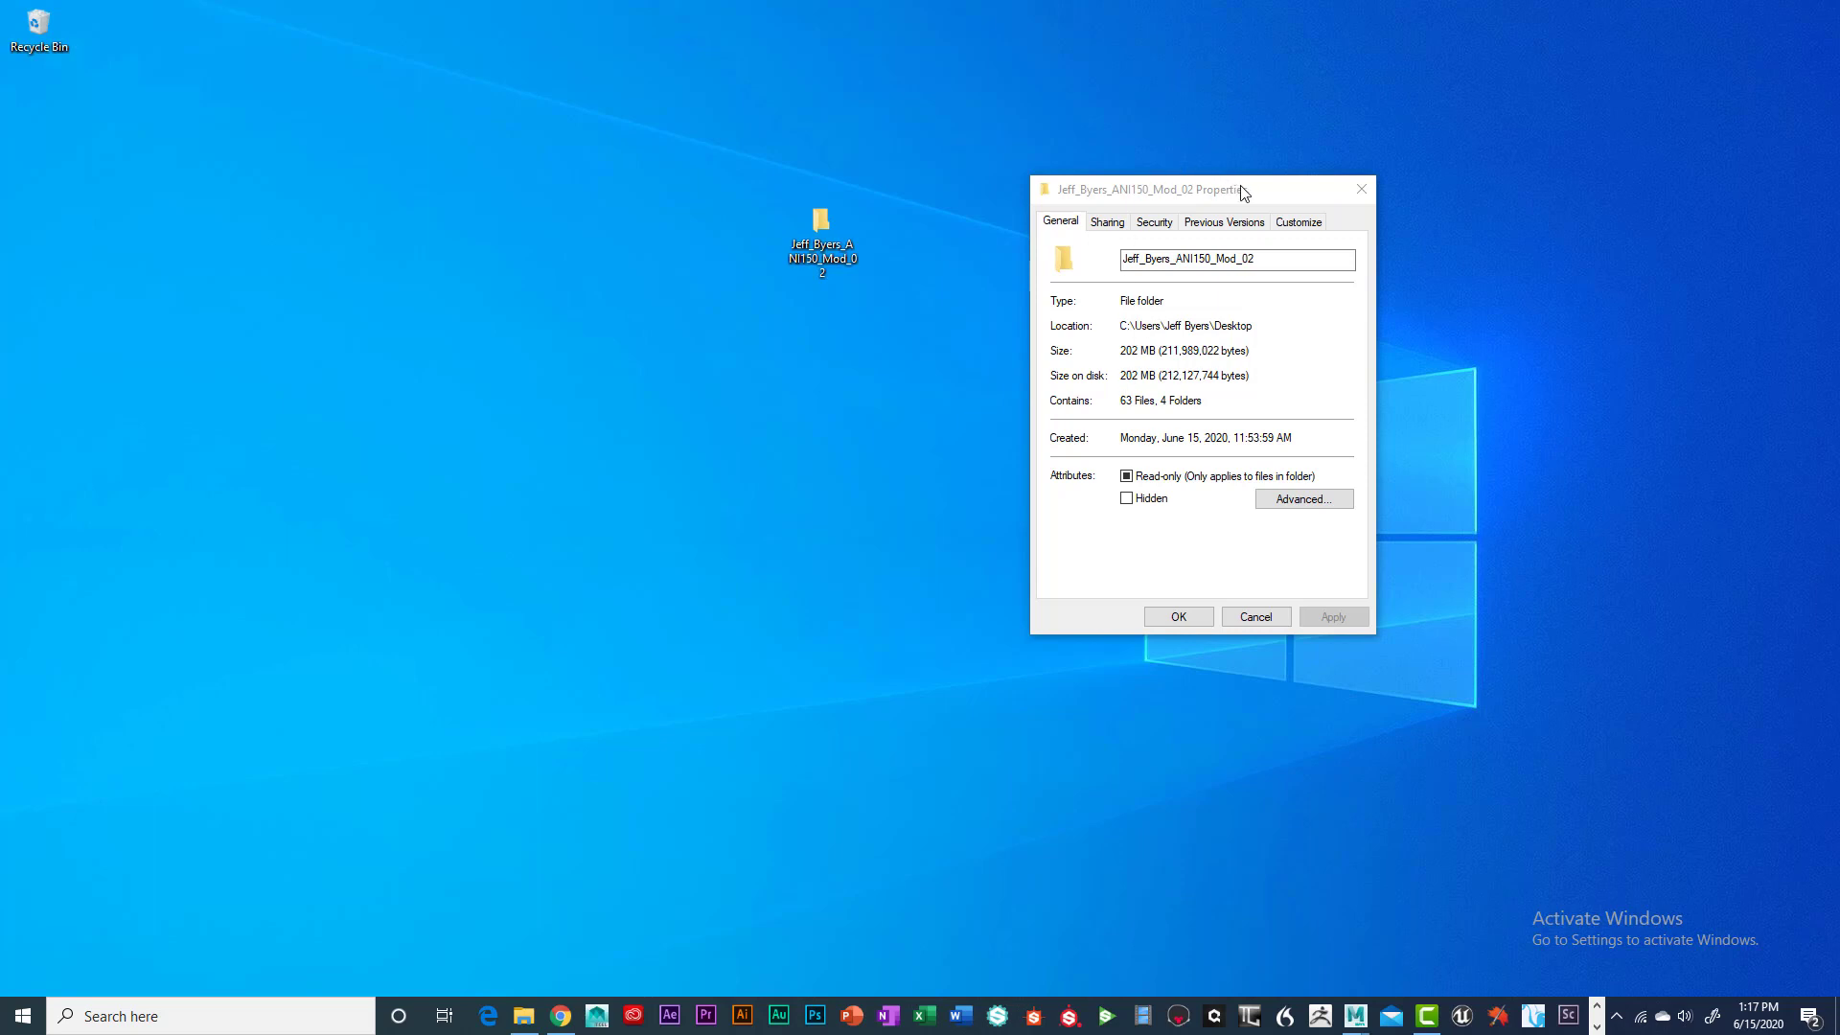
{"action": "left_click_drag", "start_coordinate": [1244, 190], "coordinate": [1186, 174]}
{"action": "left_click", "coordinate": [1372, 394]}
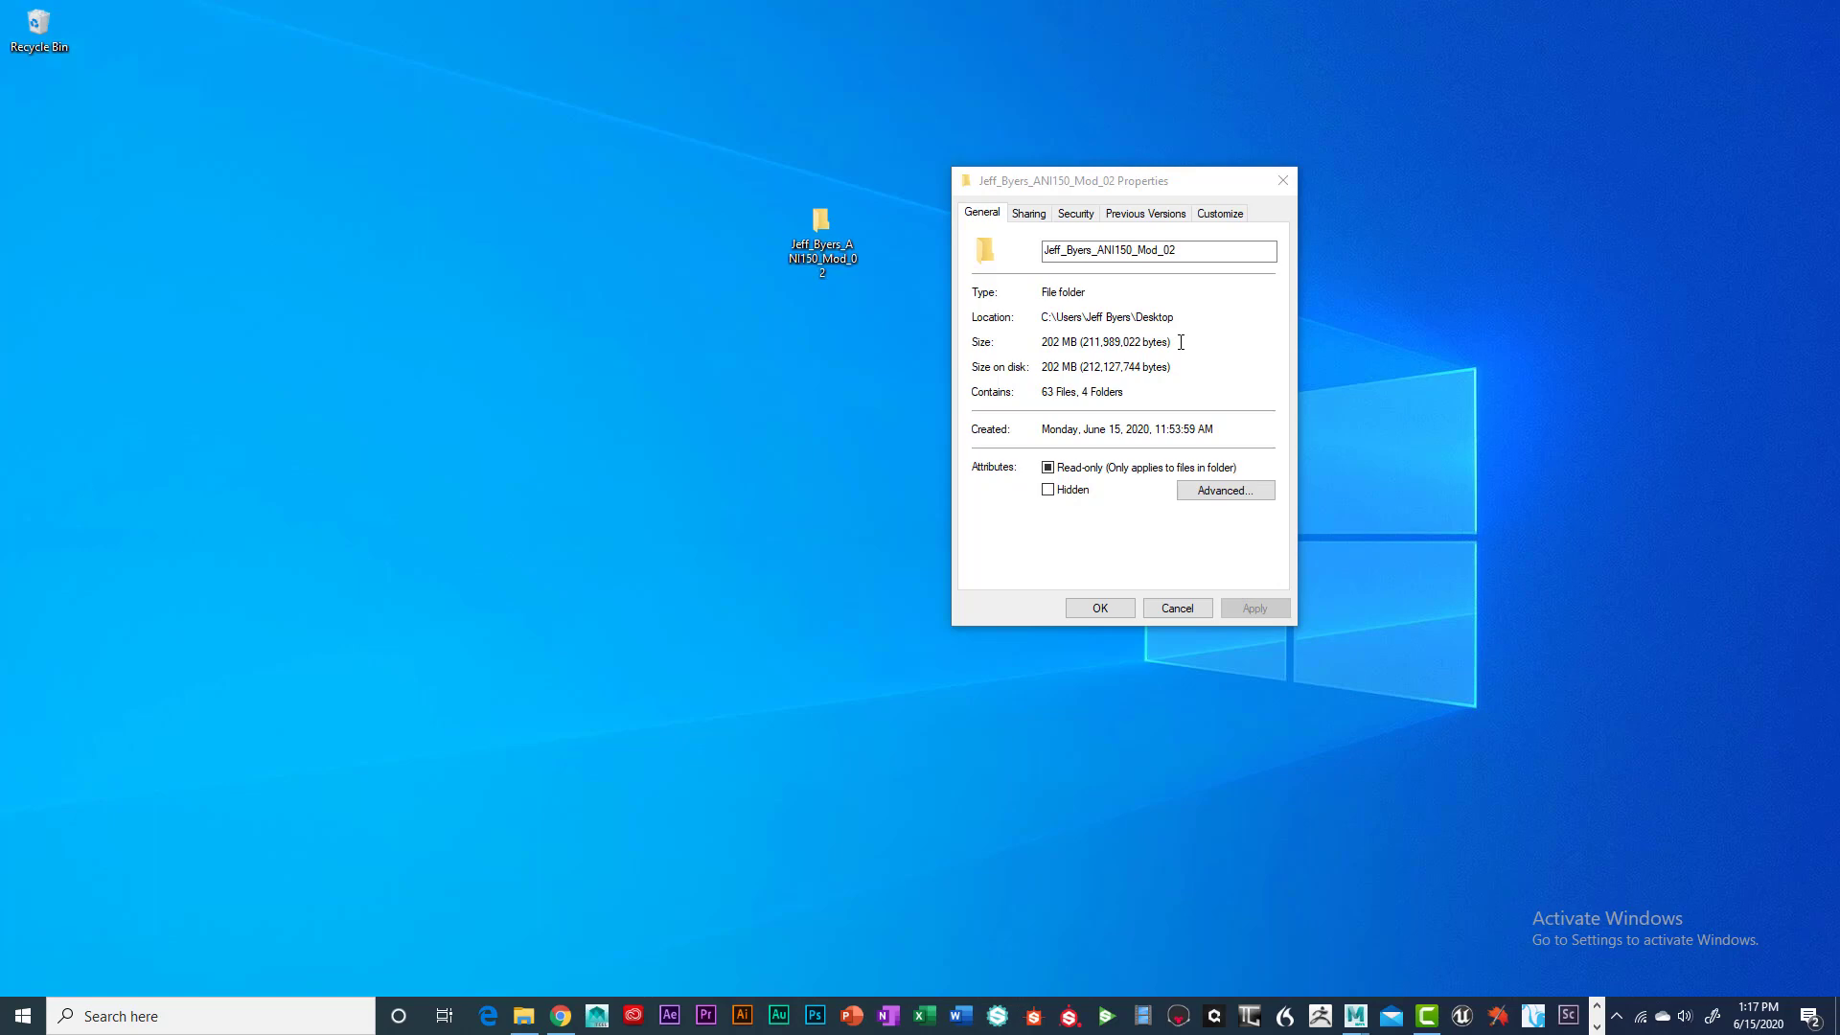
{"action": "left_click_drag", "start_coordinate": [1194, 182], "coordinate": [1384, 149]}
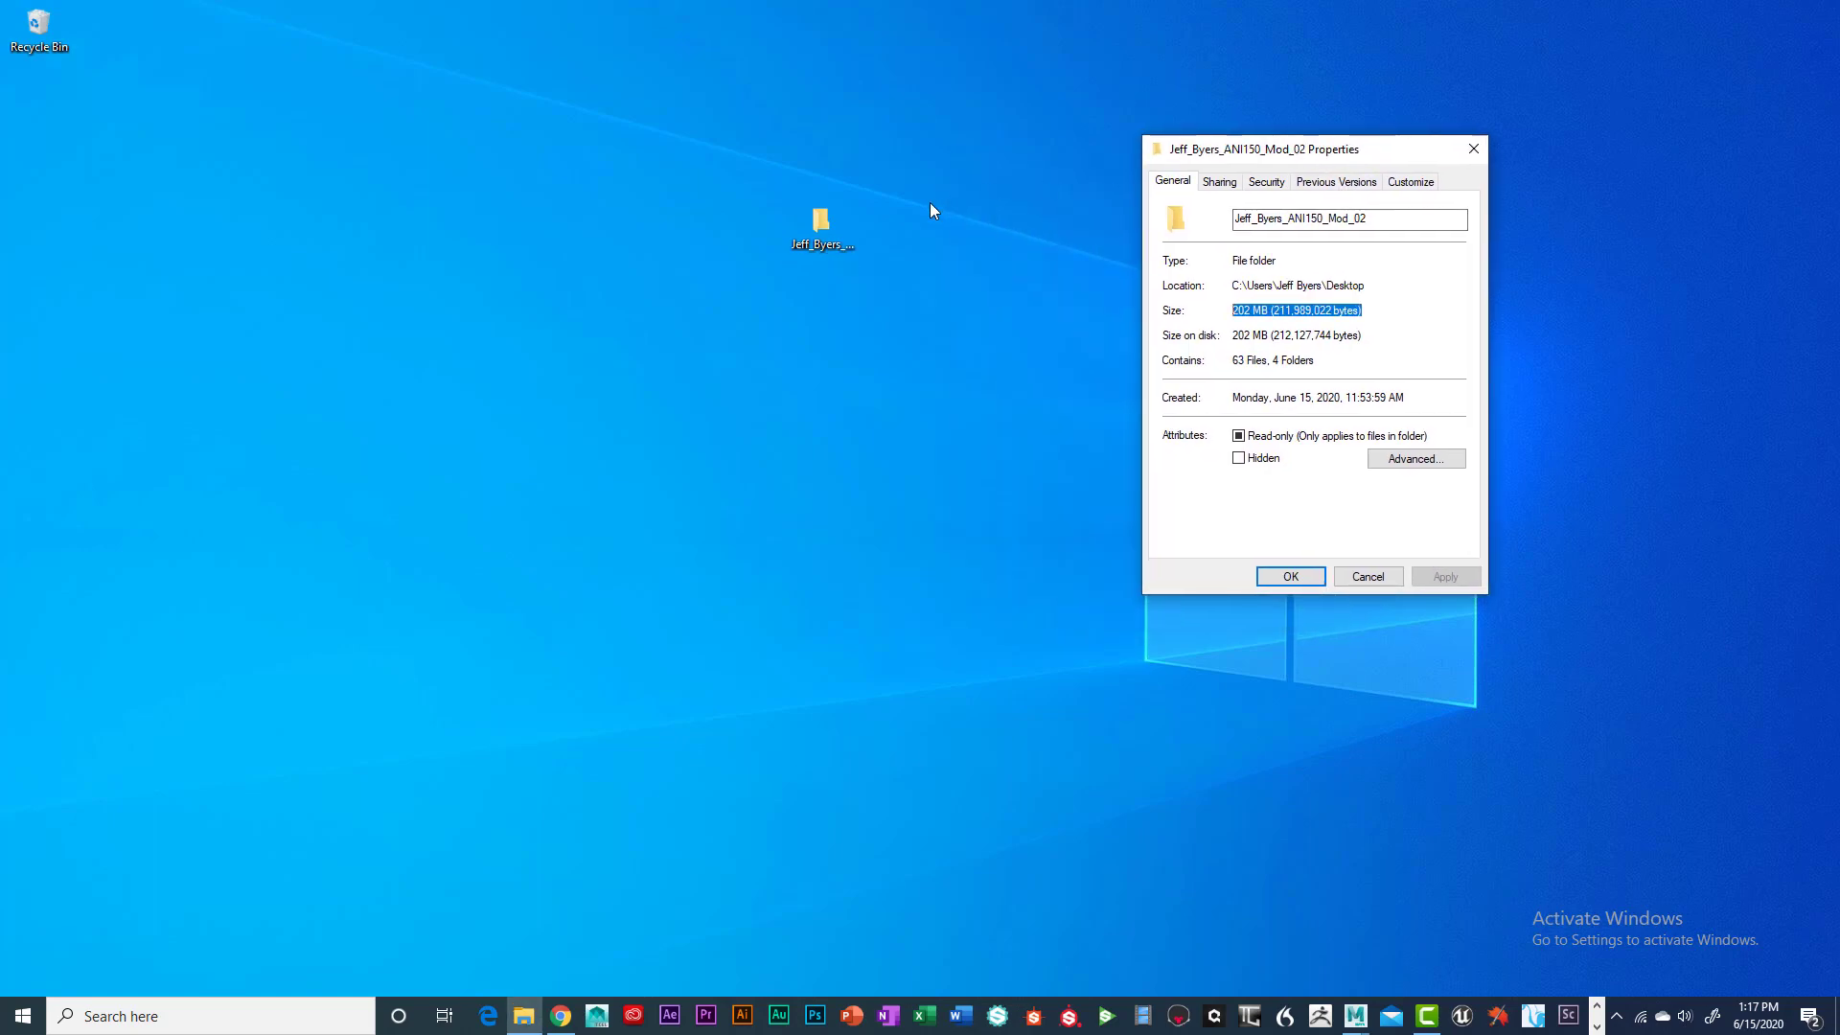
Browse the submission folder's scenes files, then close the folder window and Properties dialog
{"action": "double_click", "coordinate": [821, 223]}
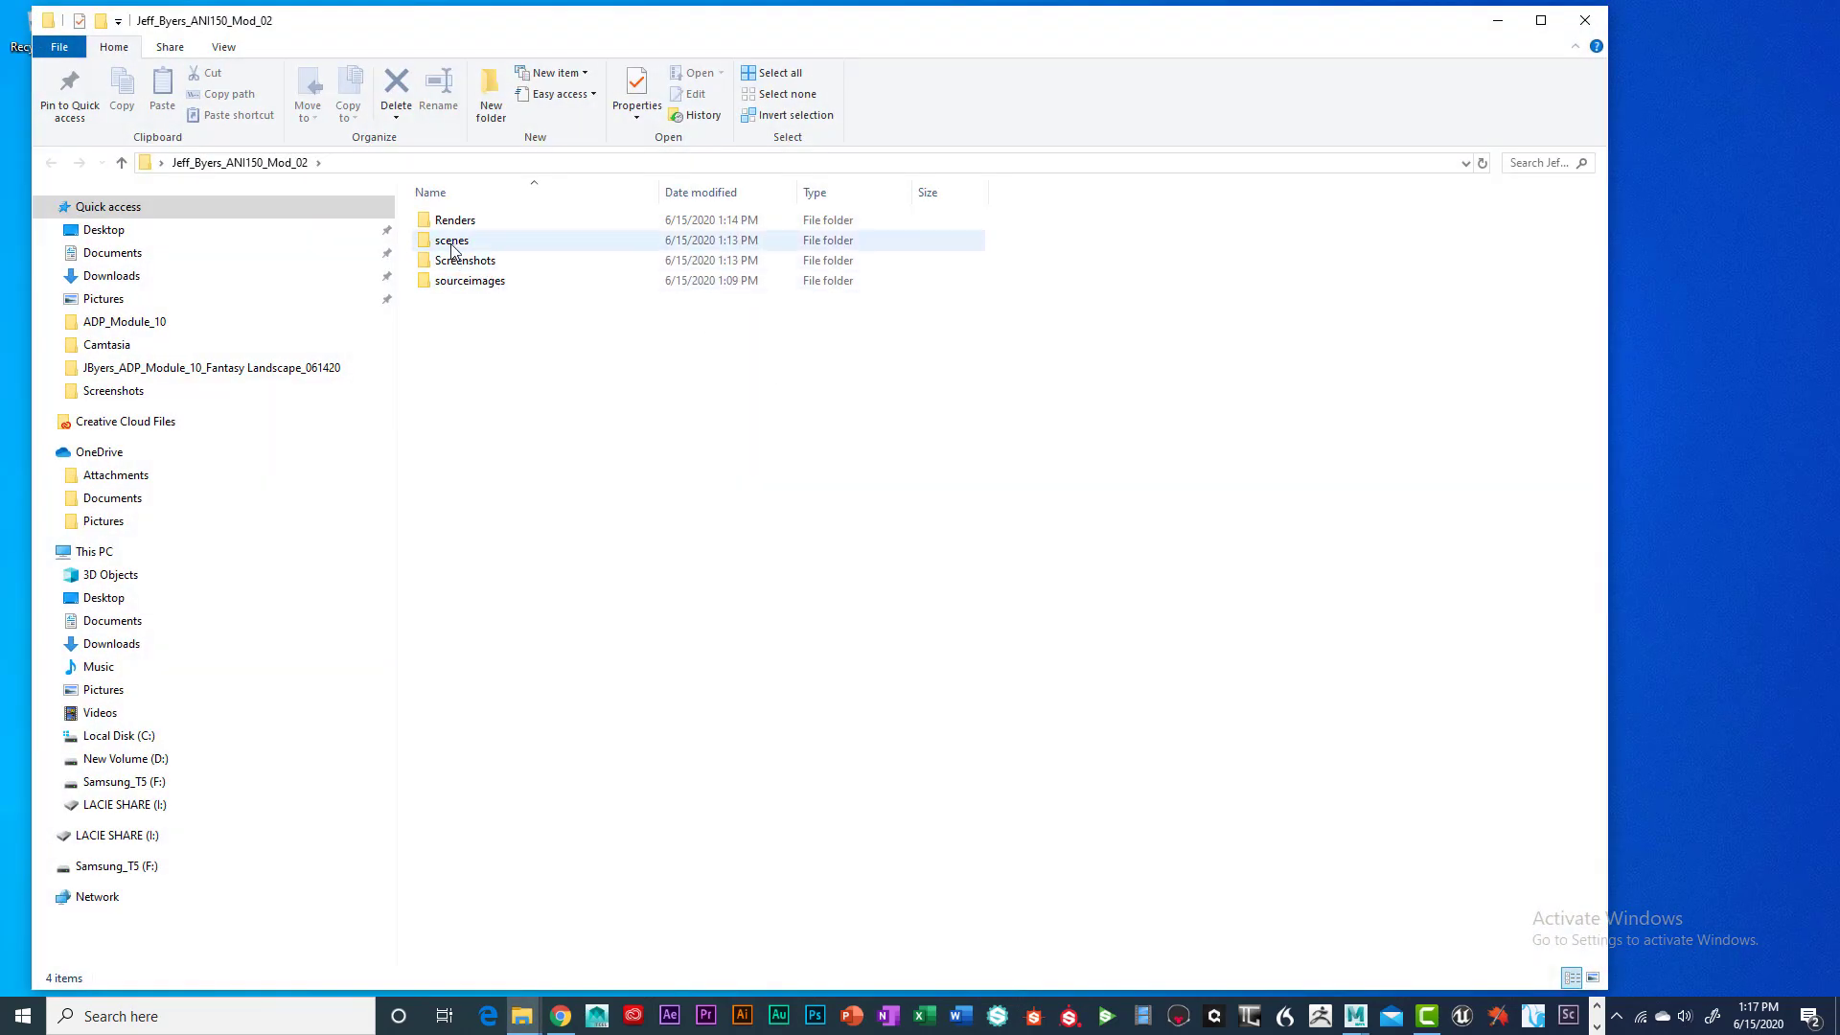
{"action": "double_click", "coordinate": [451, 241]}
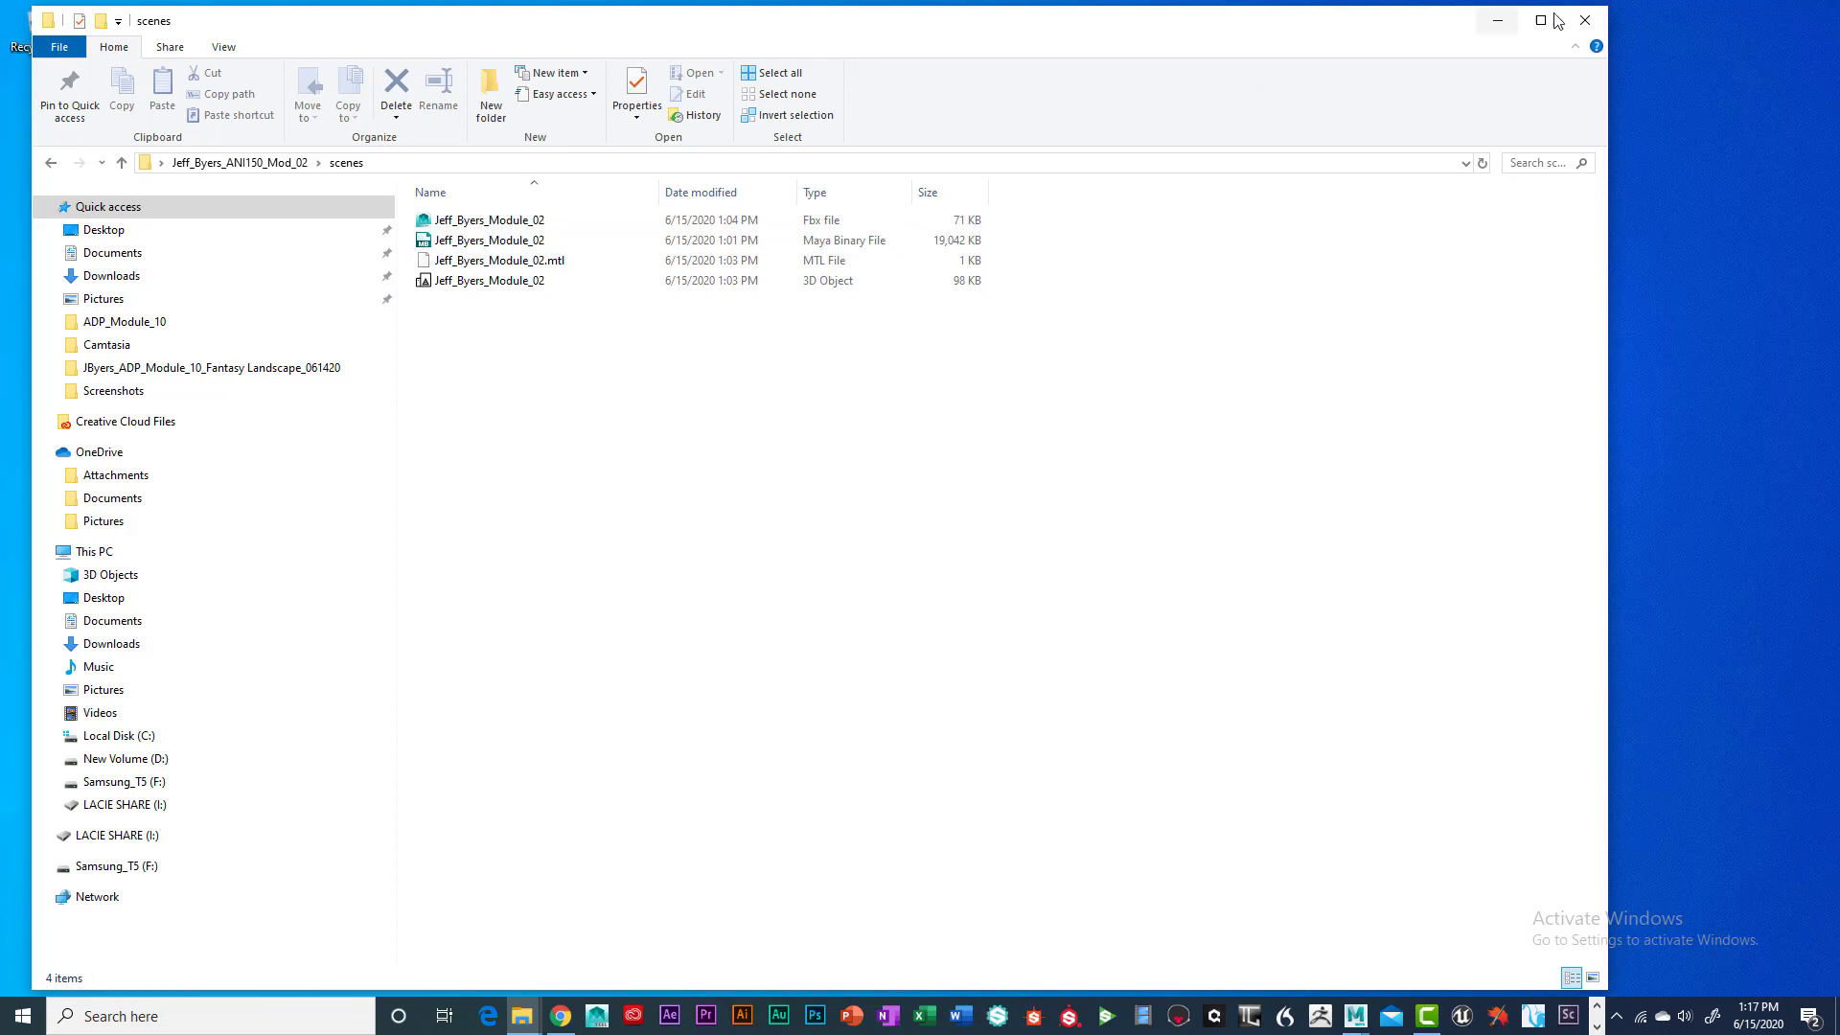
{"action": "left_click", "coordinate": [1585, 20]}
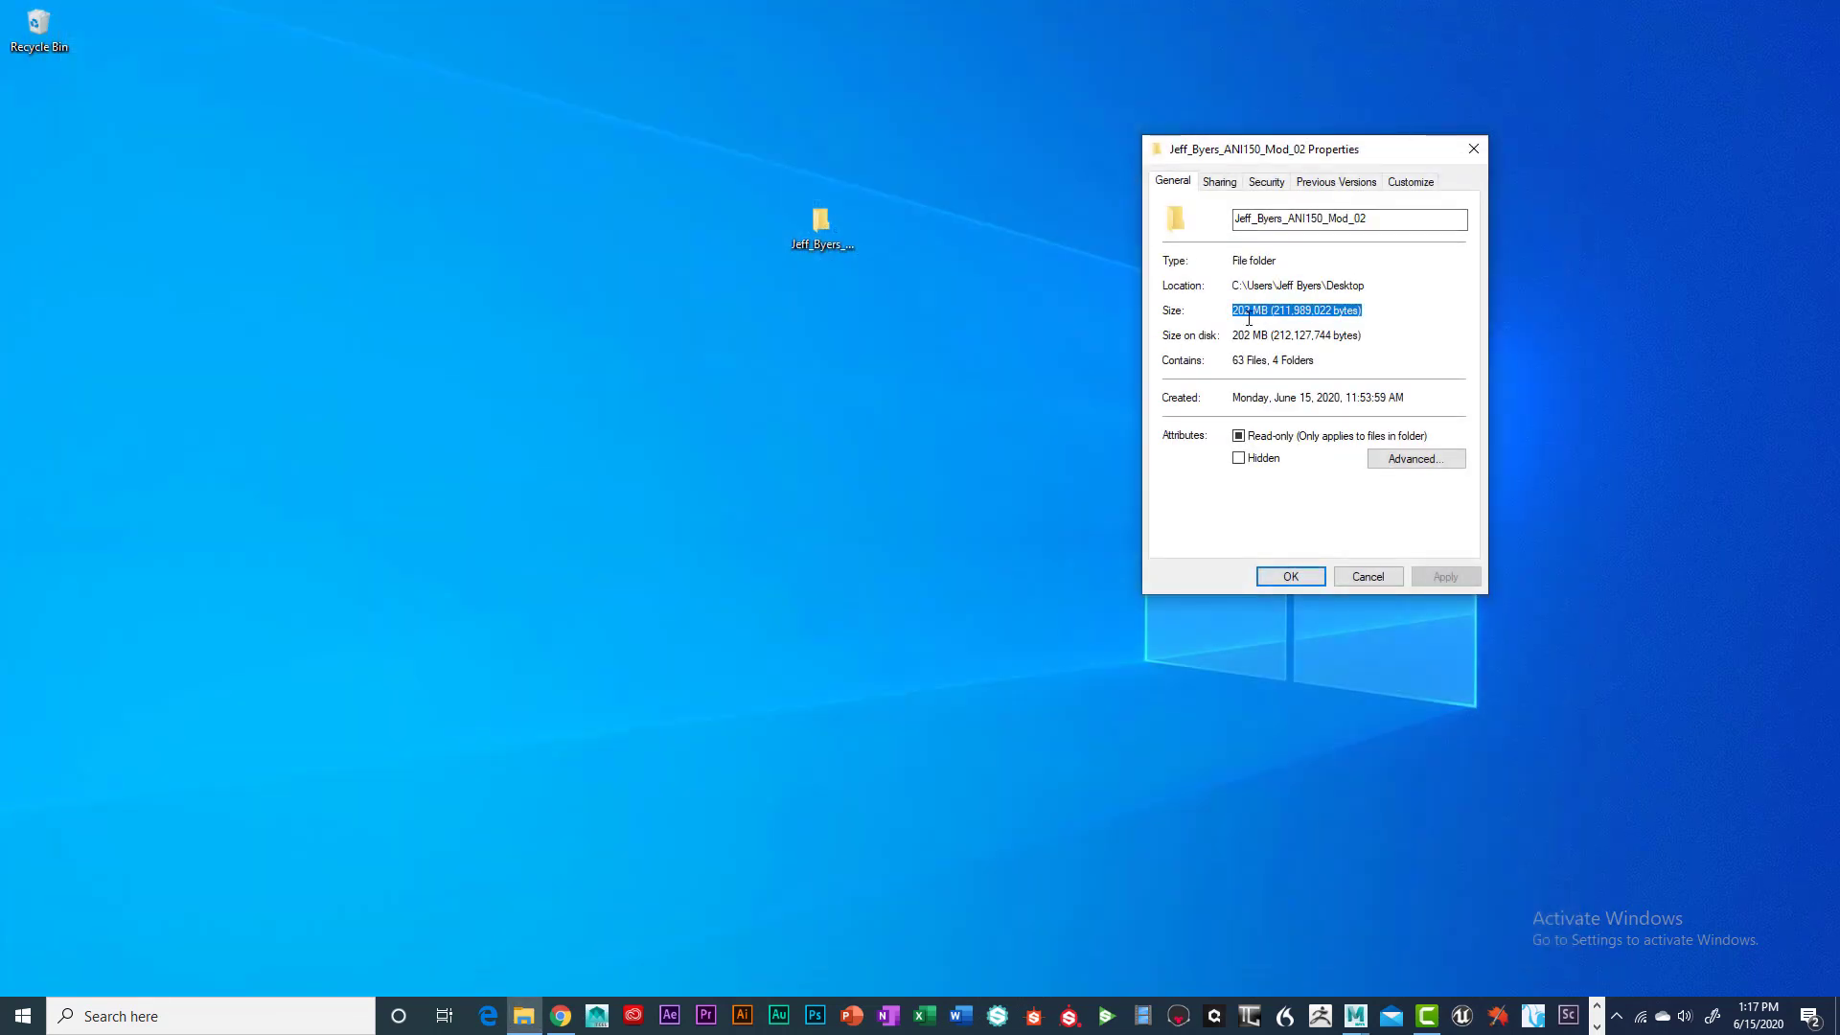
{"action": "left_click_drag", "start_coordinate": [1383, 151], "coordinate": [1226, 176]}
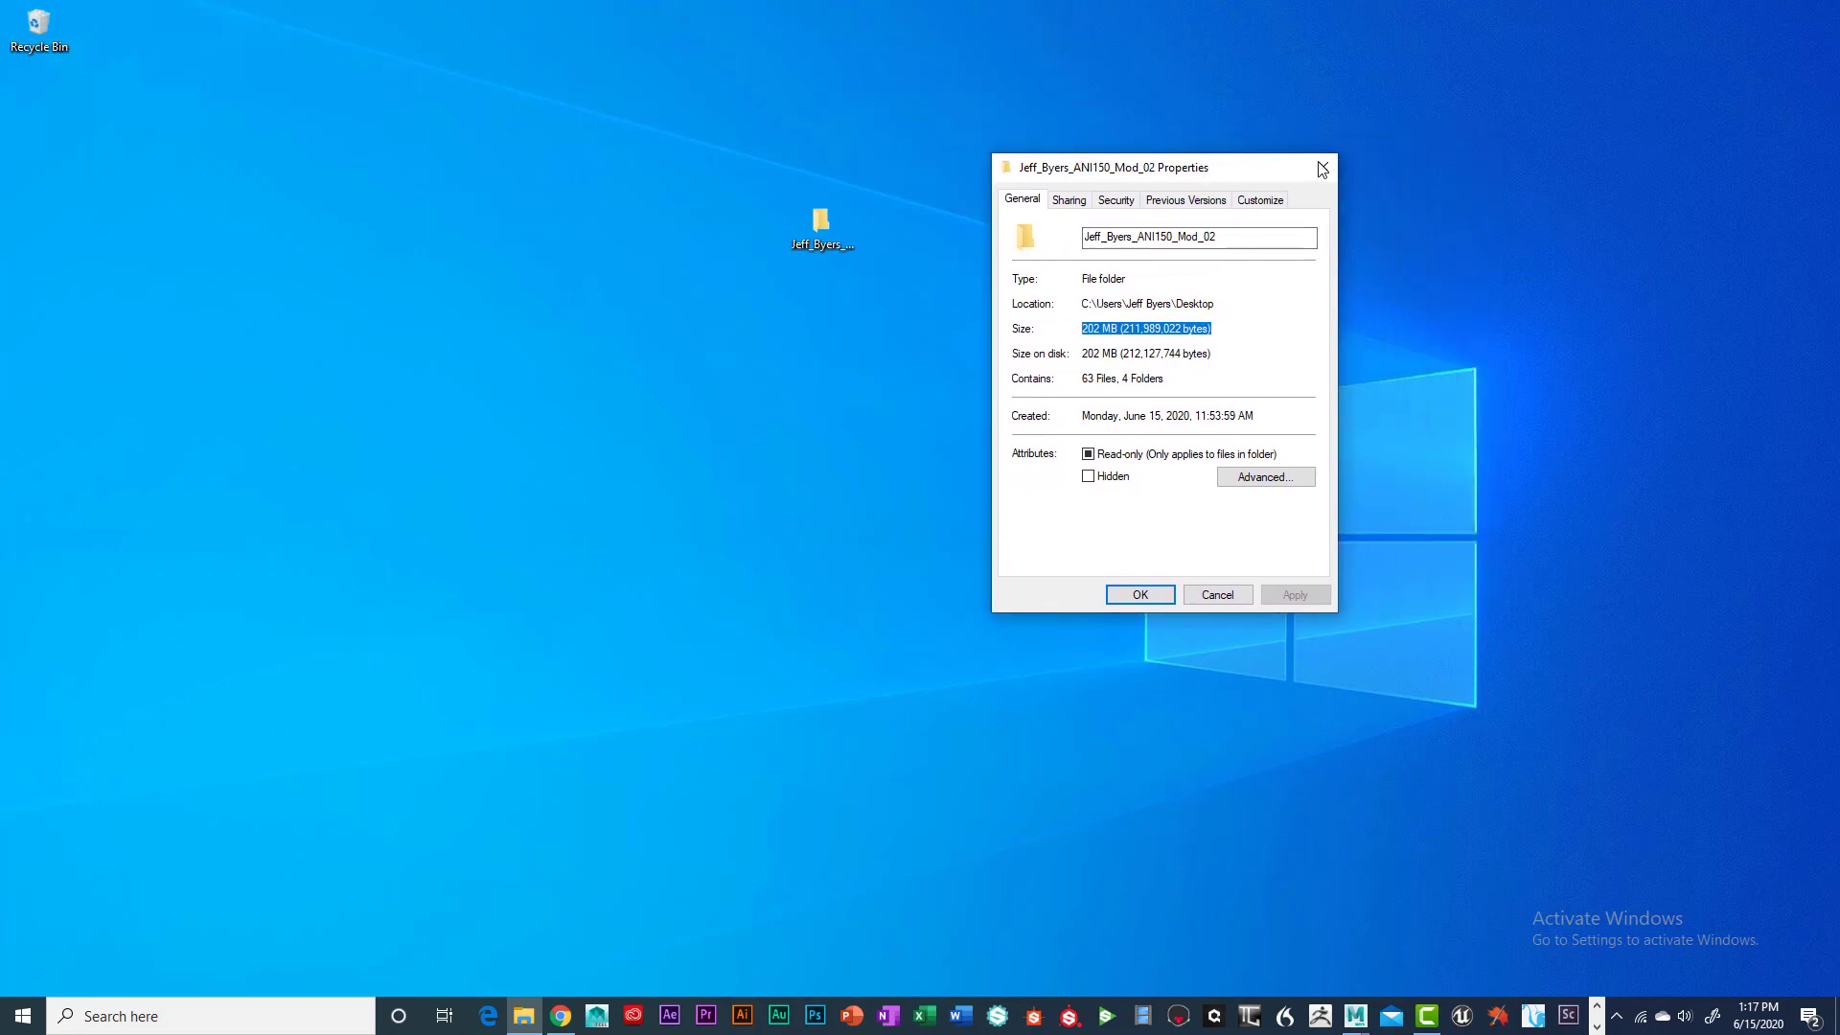
{"action": "left_click", "coordinate": [1322, 170]}
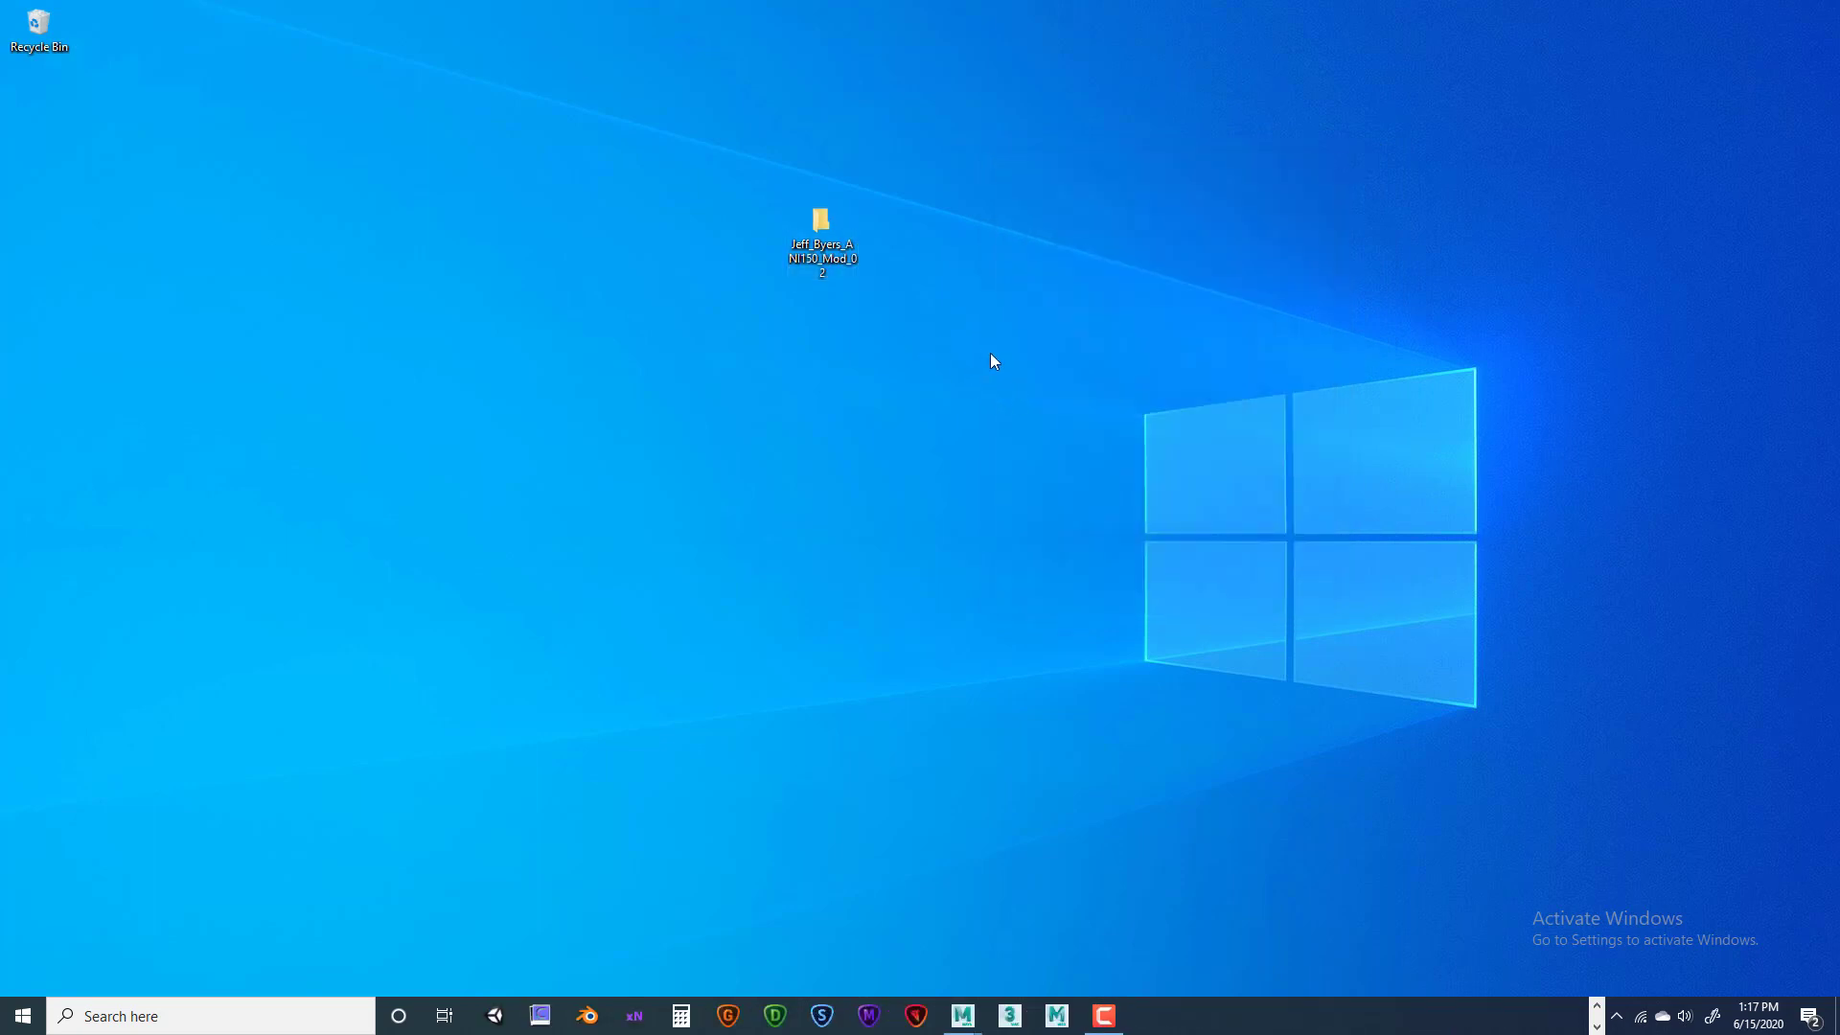
Send the ANI150_Mod_02 submission folder to a Compressed (zipped) folder on the desktop
{"action": "right_click", "coordinate": [828, 222]}
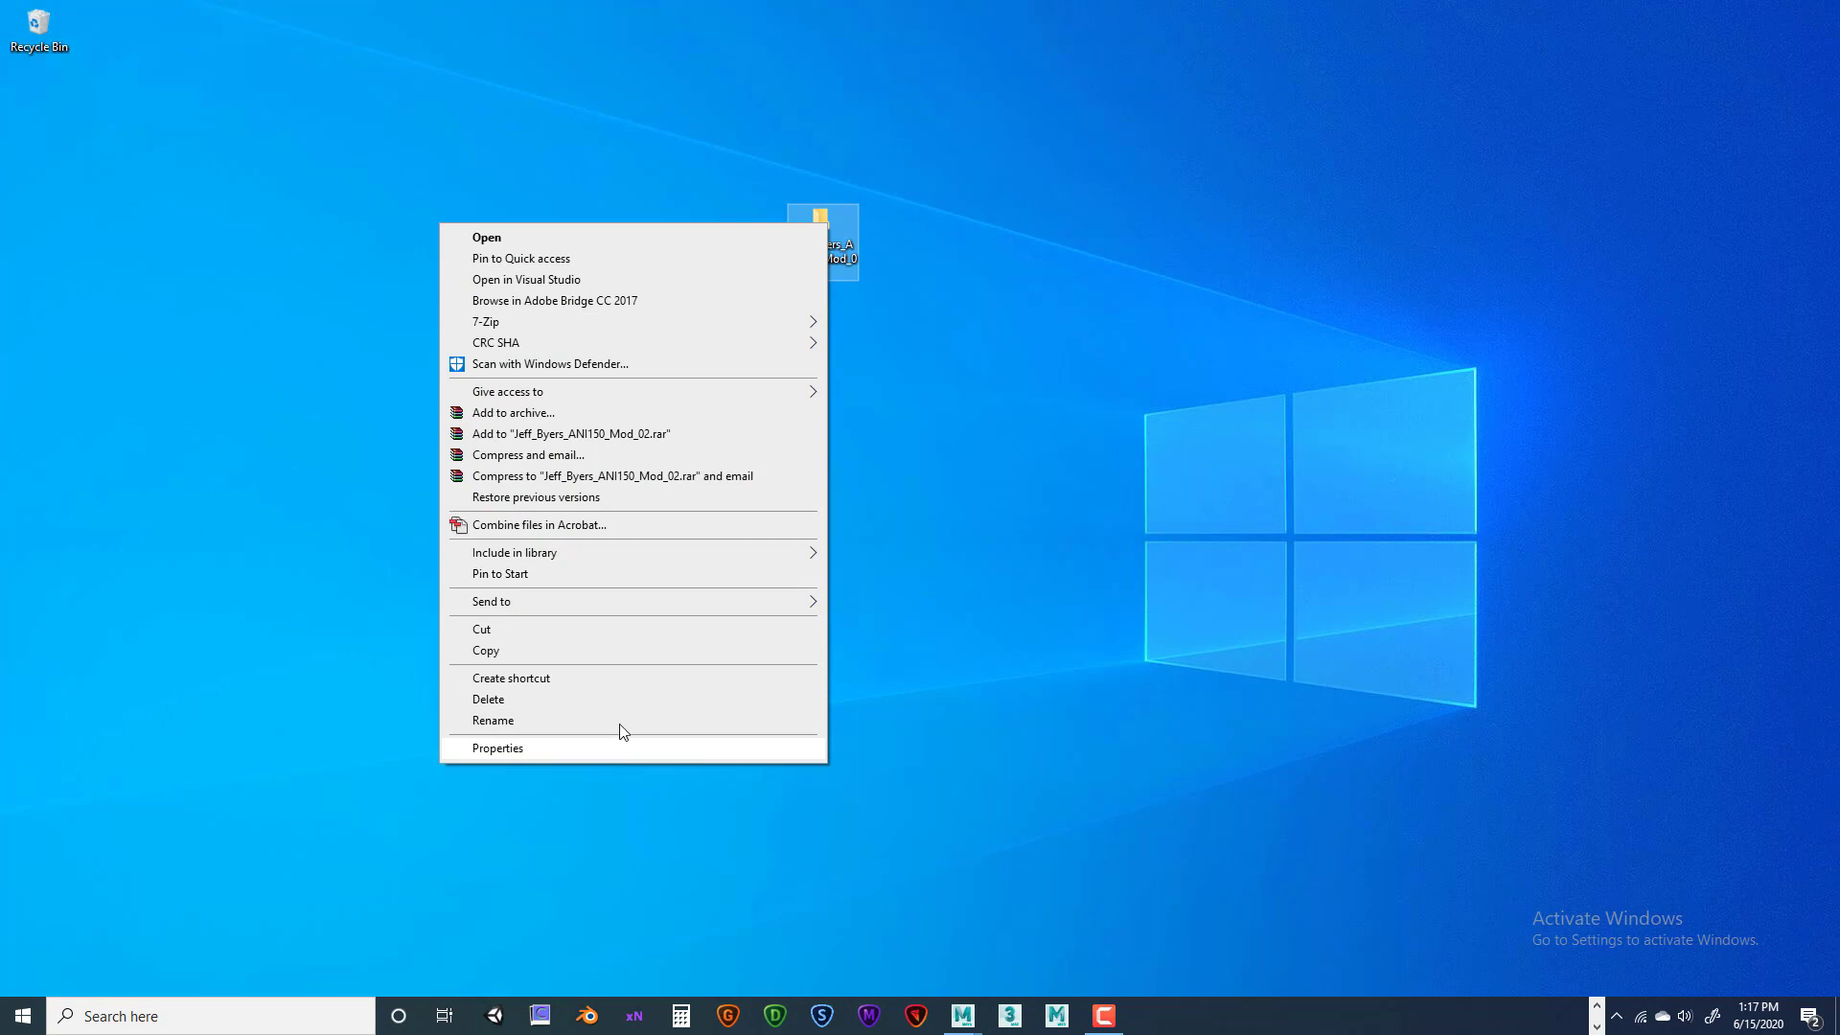
{"action": "mouse_move", "coordinate": [583, 607]}
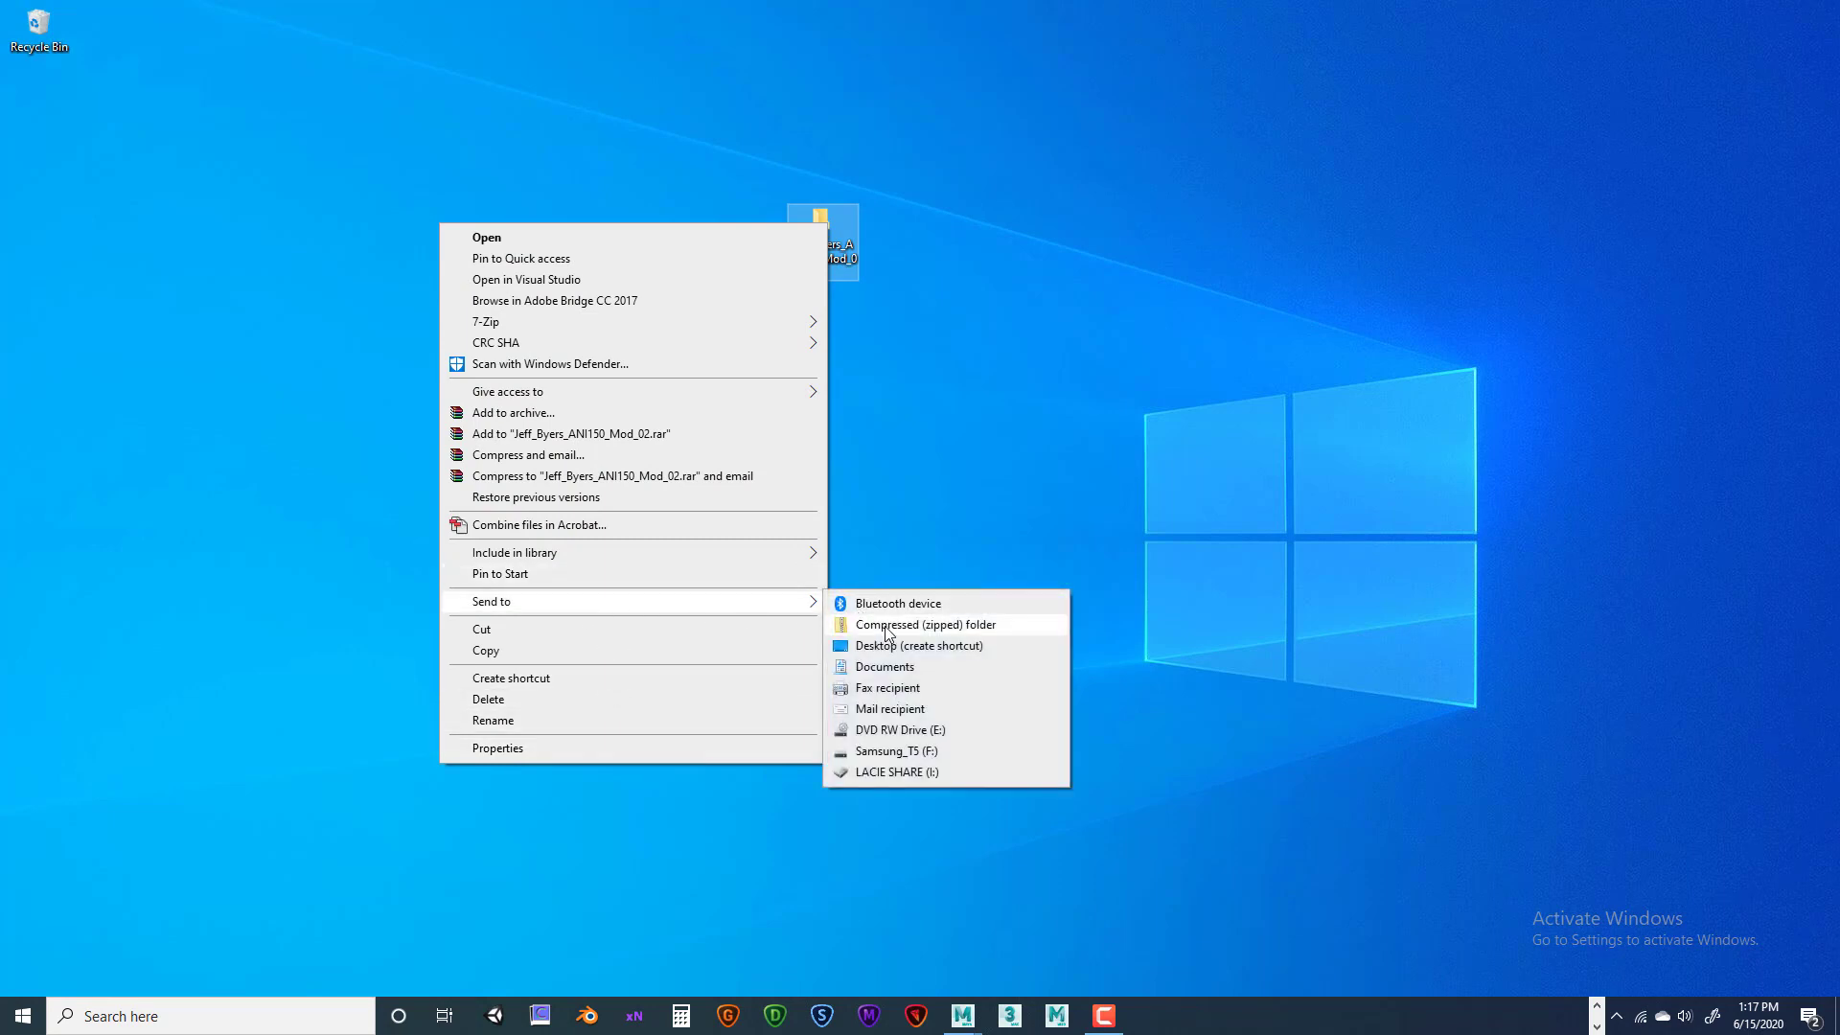
{"action": "mouse_move", "coordinate": [490, 324]}
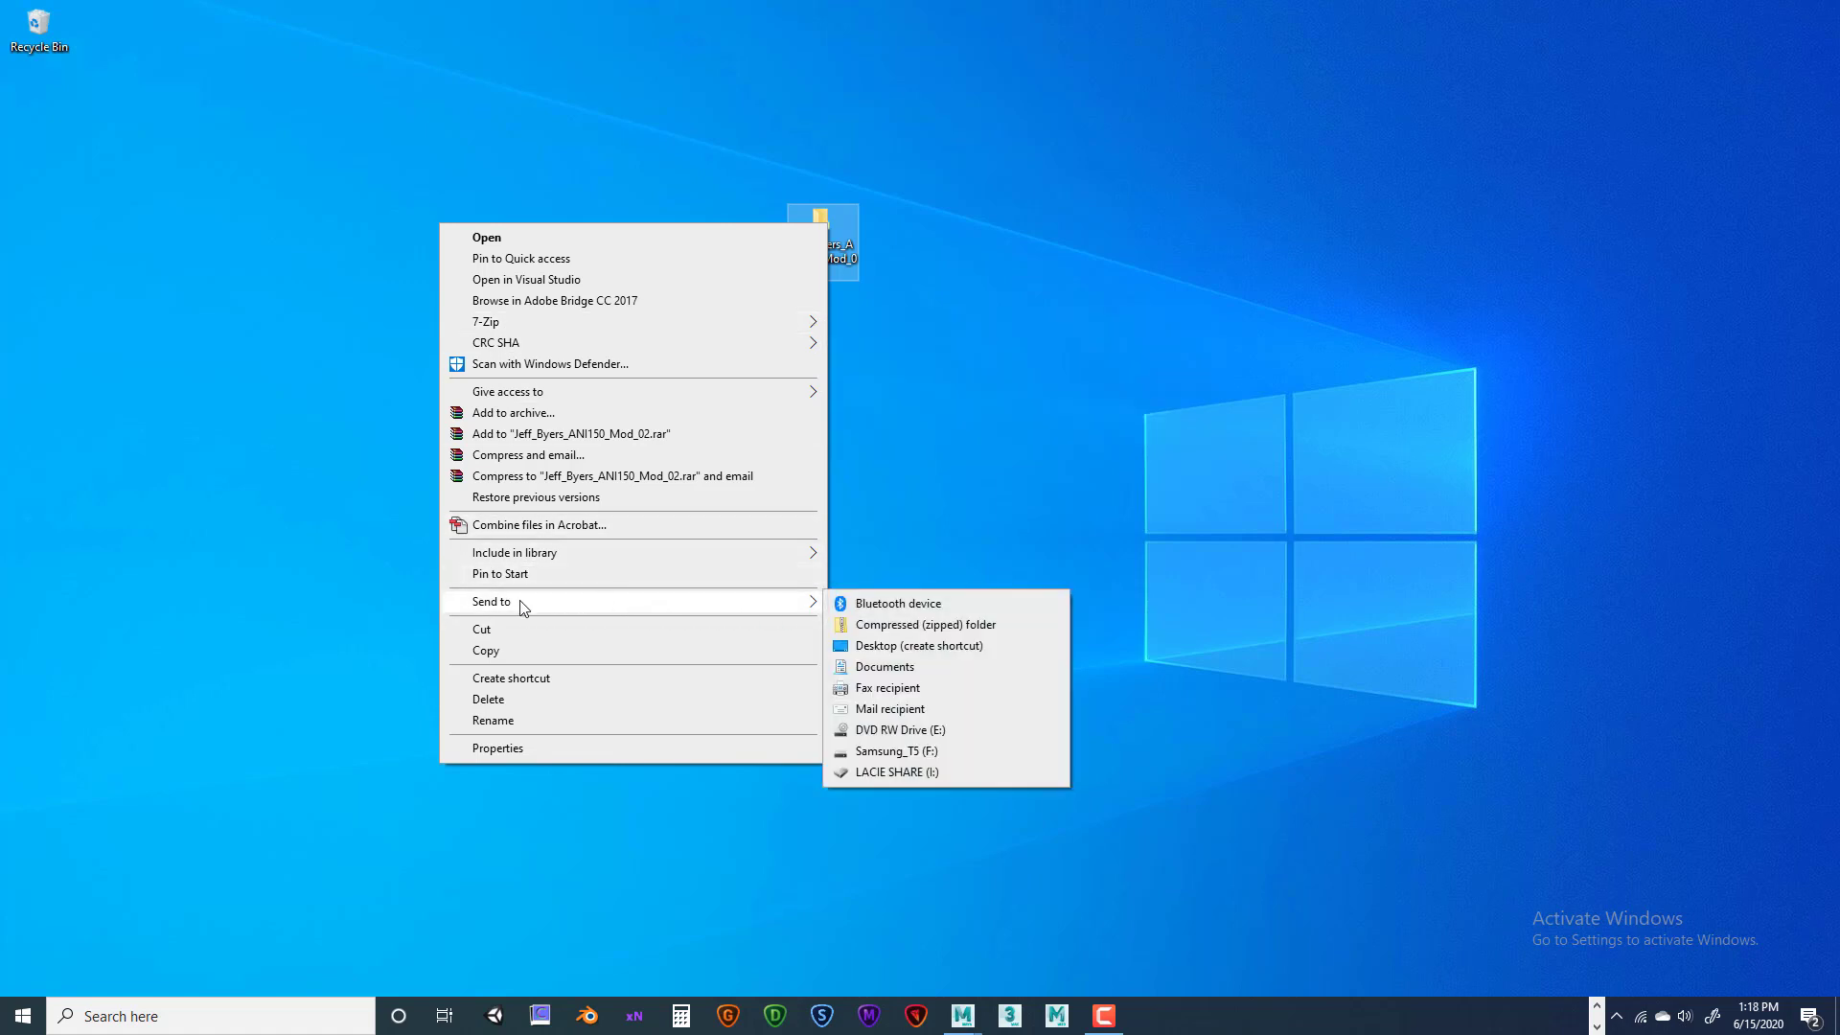
{"action": "left_click", "coordinate": [891, 625]}
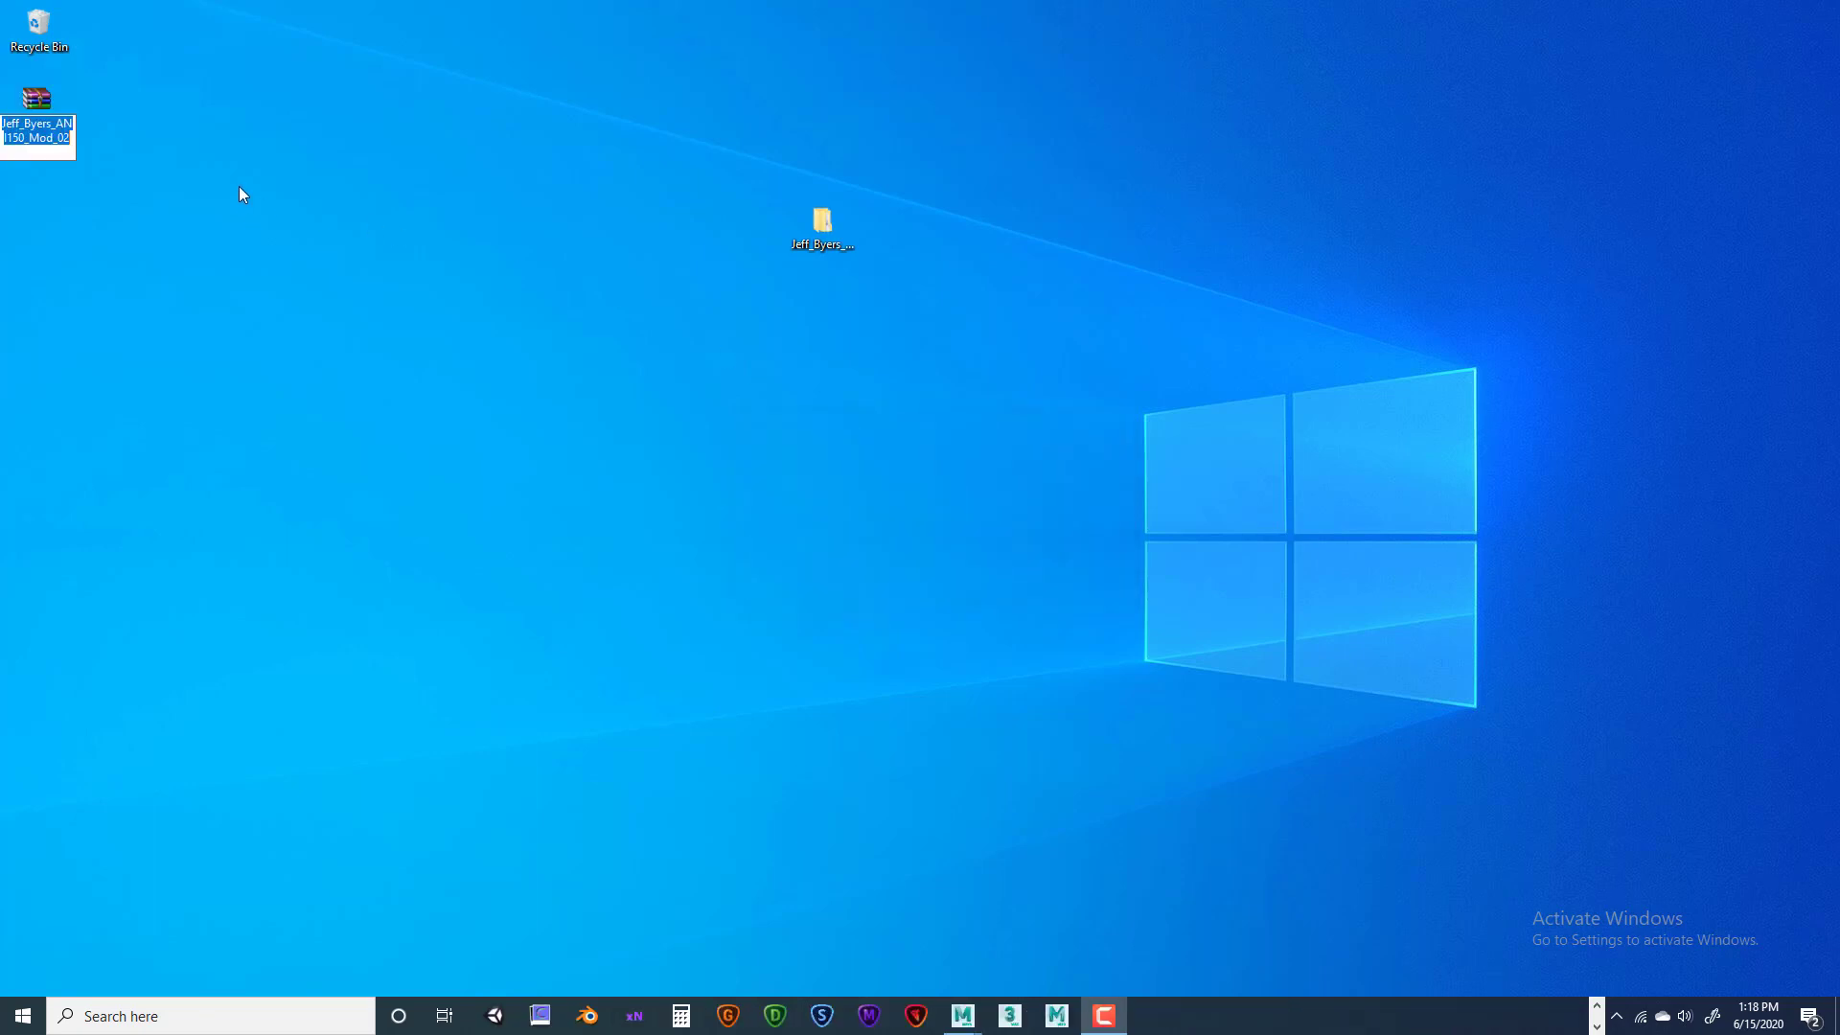
Keep the zip's name, place it below the folder, and verify it holds Renders, scenes, Screenshots, sourceimages
{"action": "key", "text": "Return"}
{"action": "left_click_drag", "start_coordinate": [36, 100], "coordinate": [822, 343]}
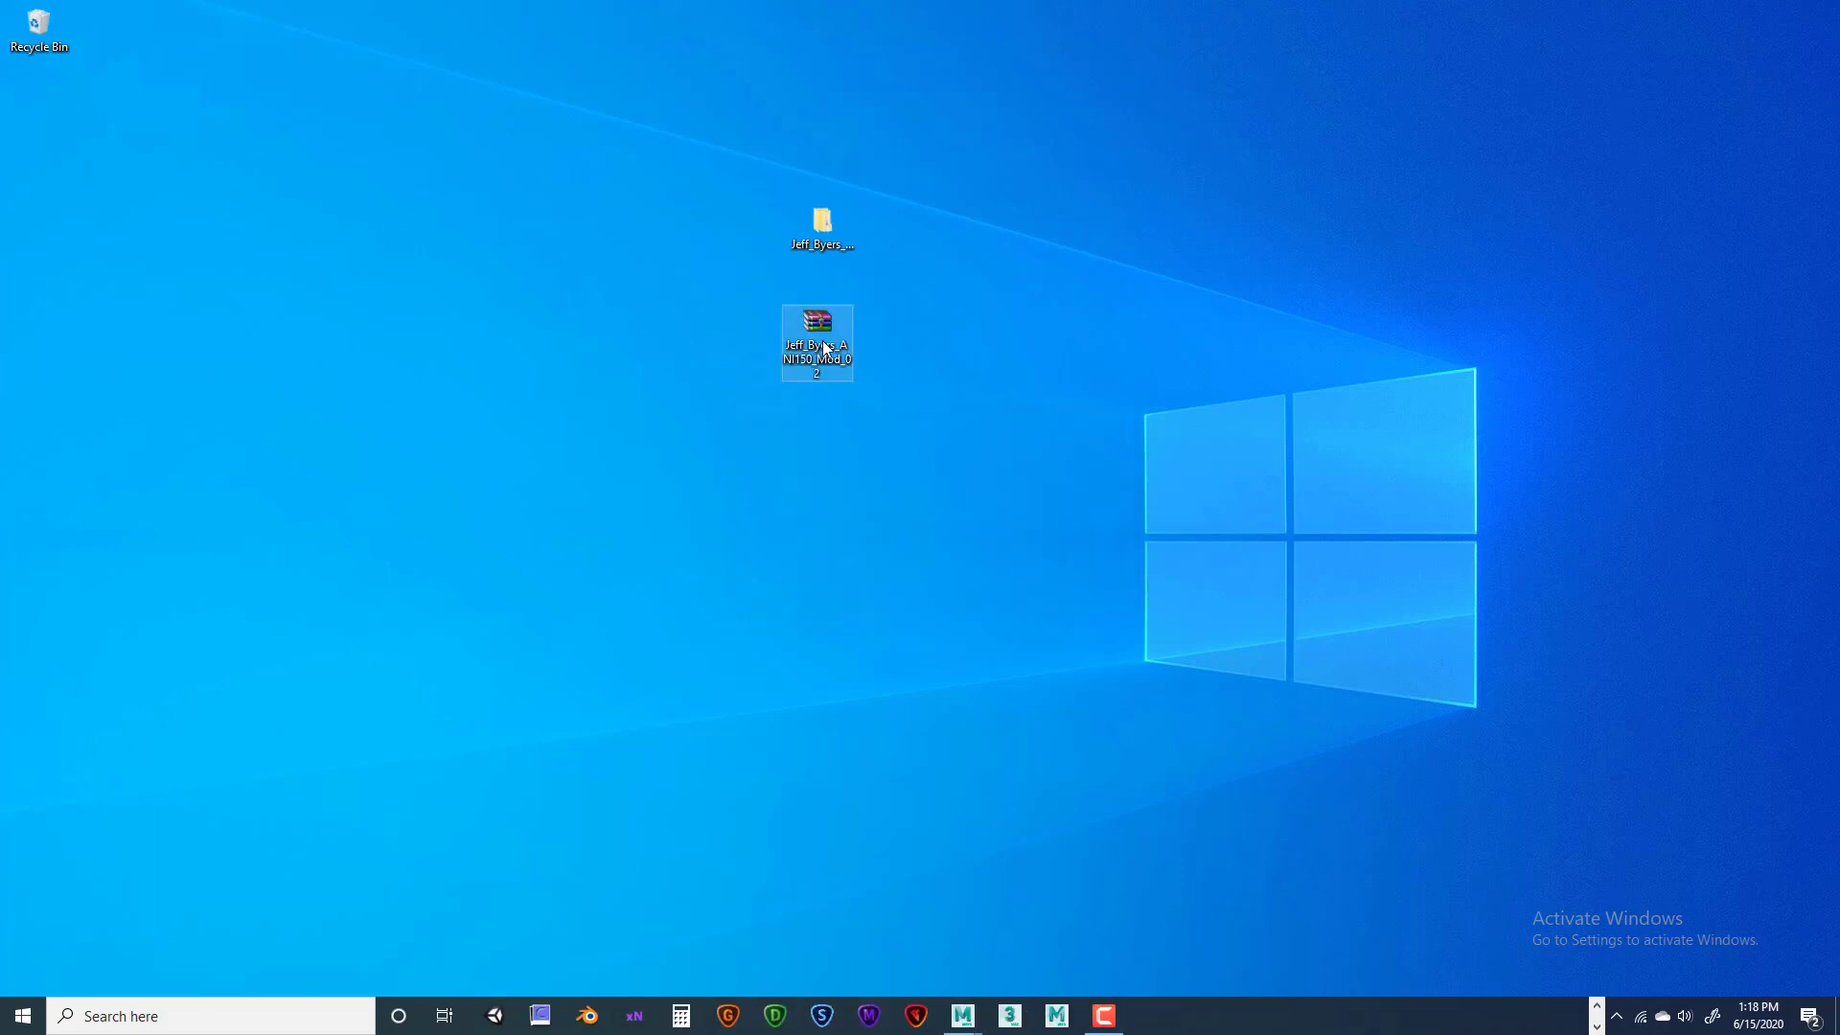
{"action": "right_click", "coordinate": [820, 329]}
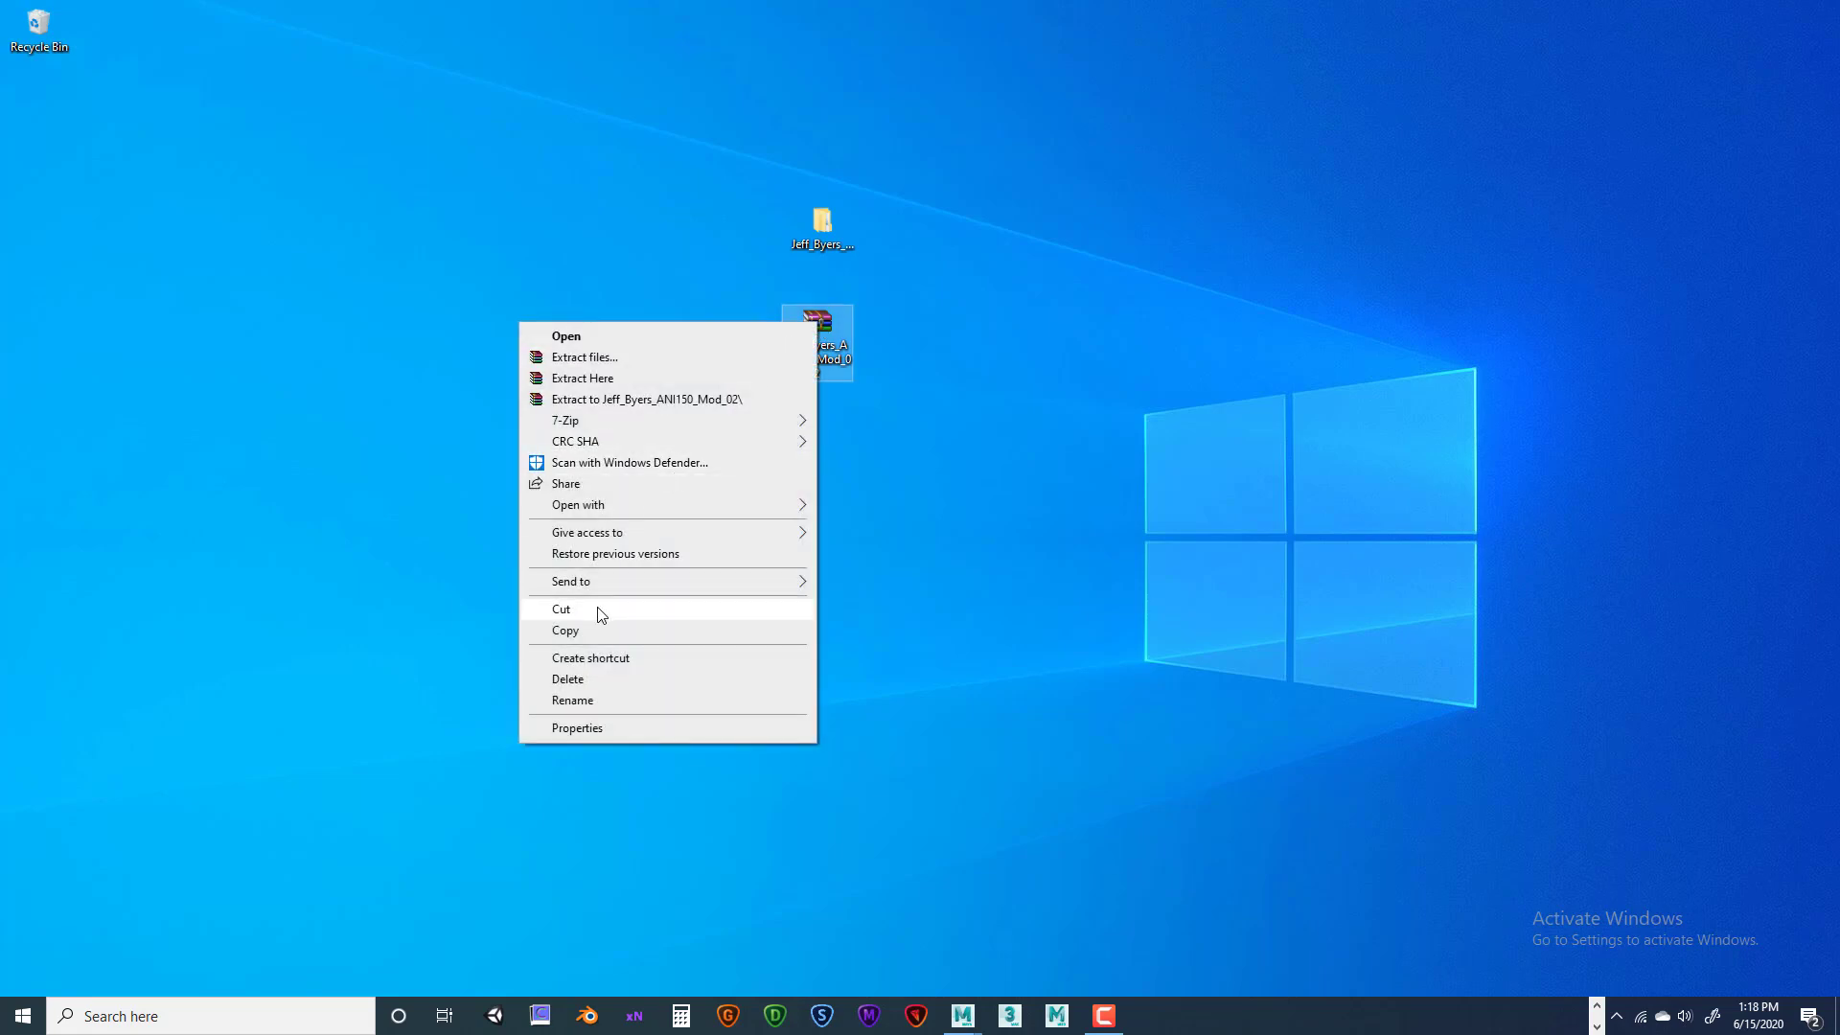
{"action": "mouse_move", "coordinate": [613, 505]}
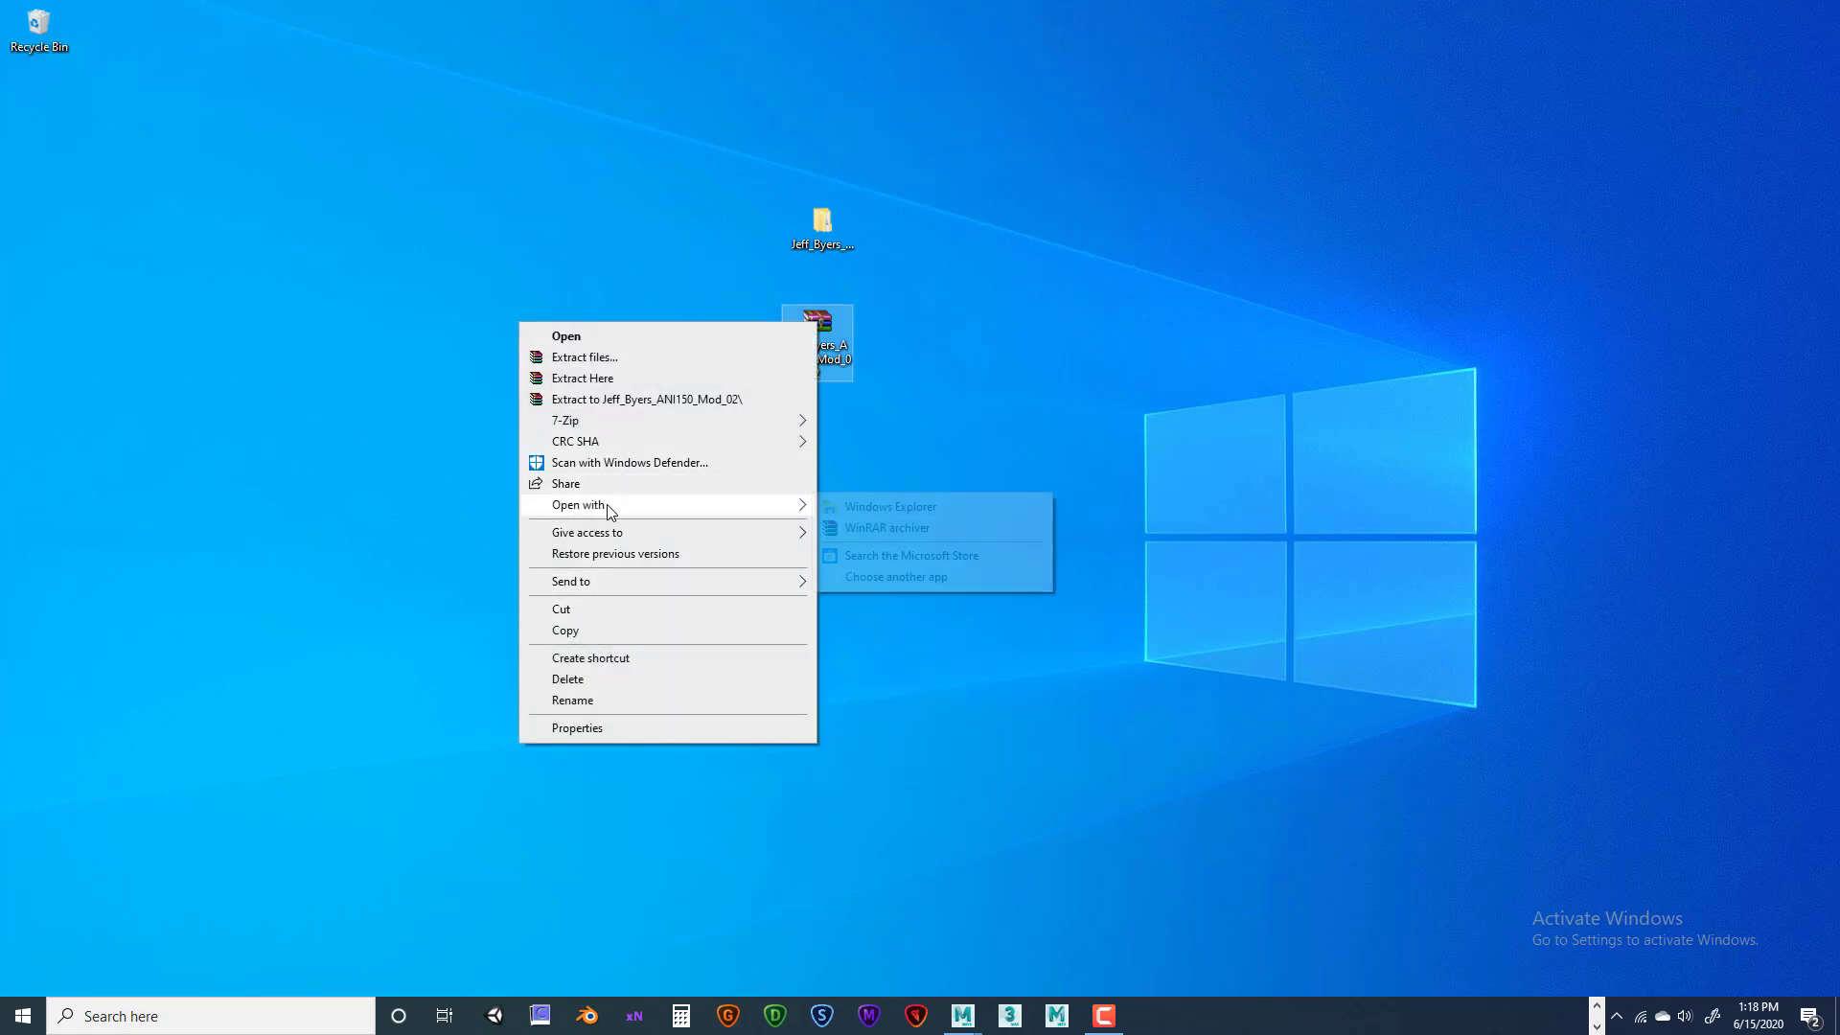
{"action": "left_click", "coordinate": [881, 506]}
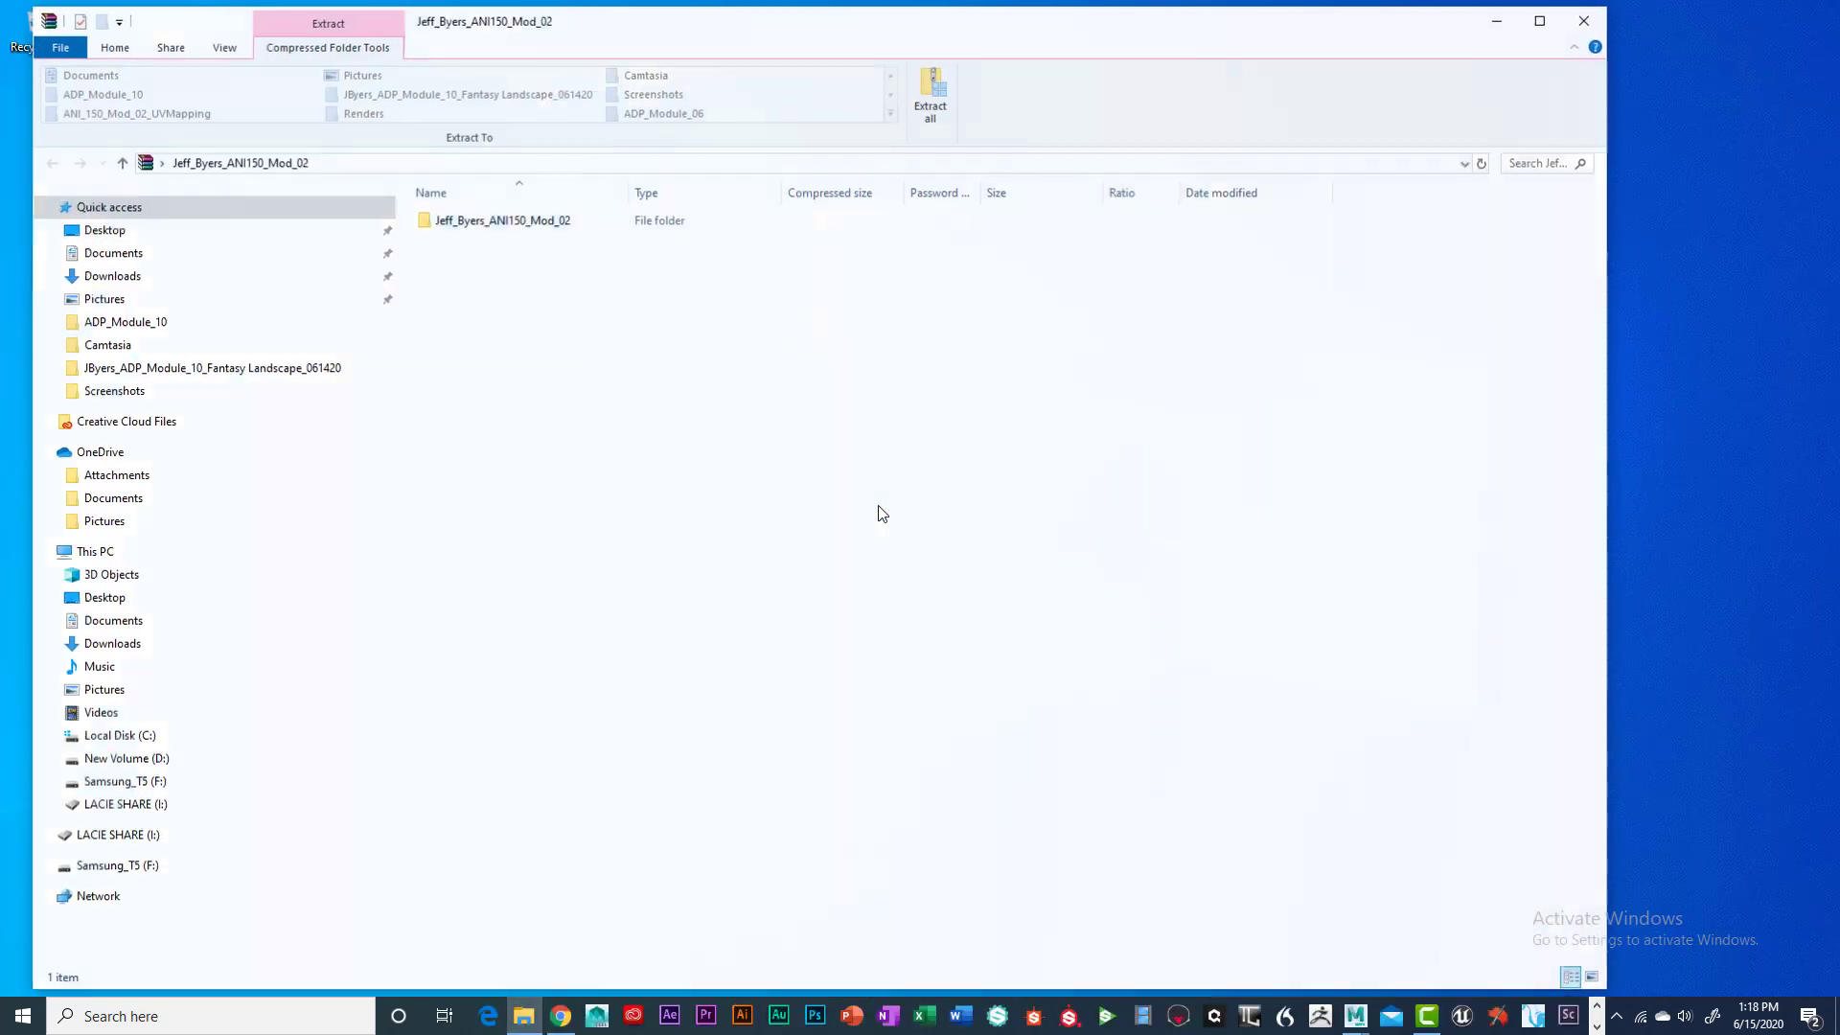
{"action": "left_click", "coordinate": [505, 220]}
{"action": "key", "text": "Return"}
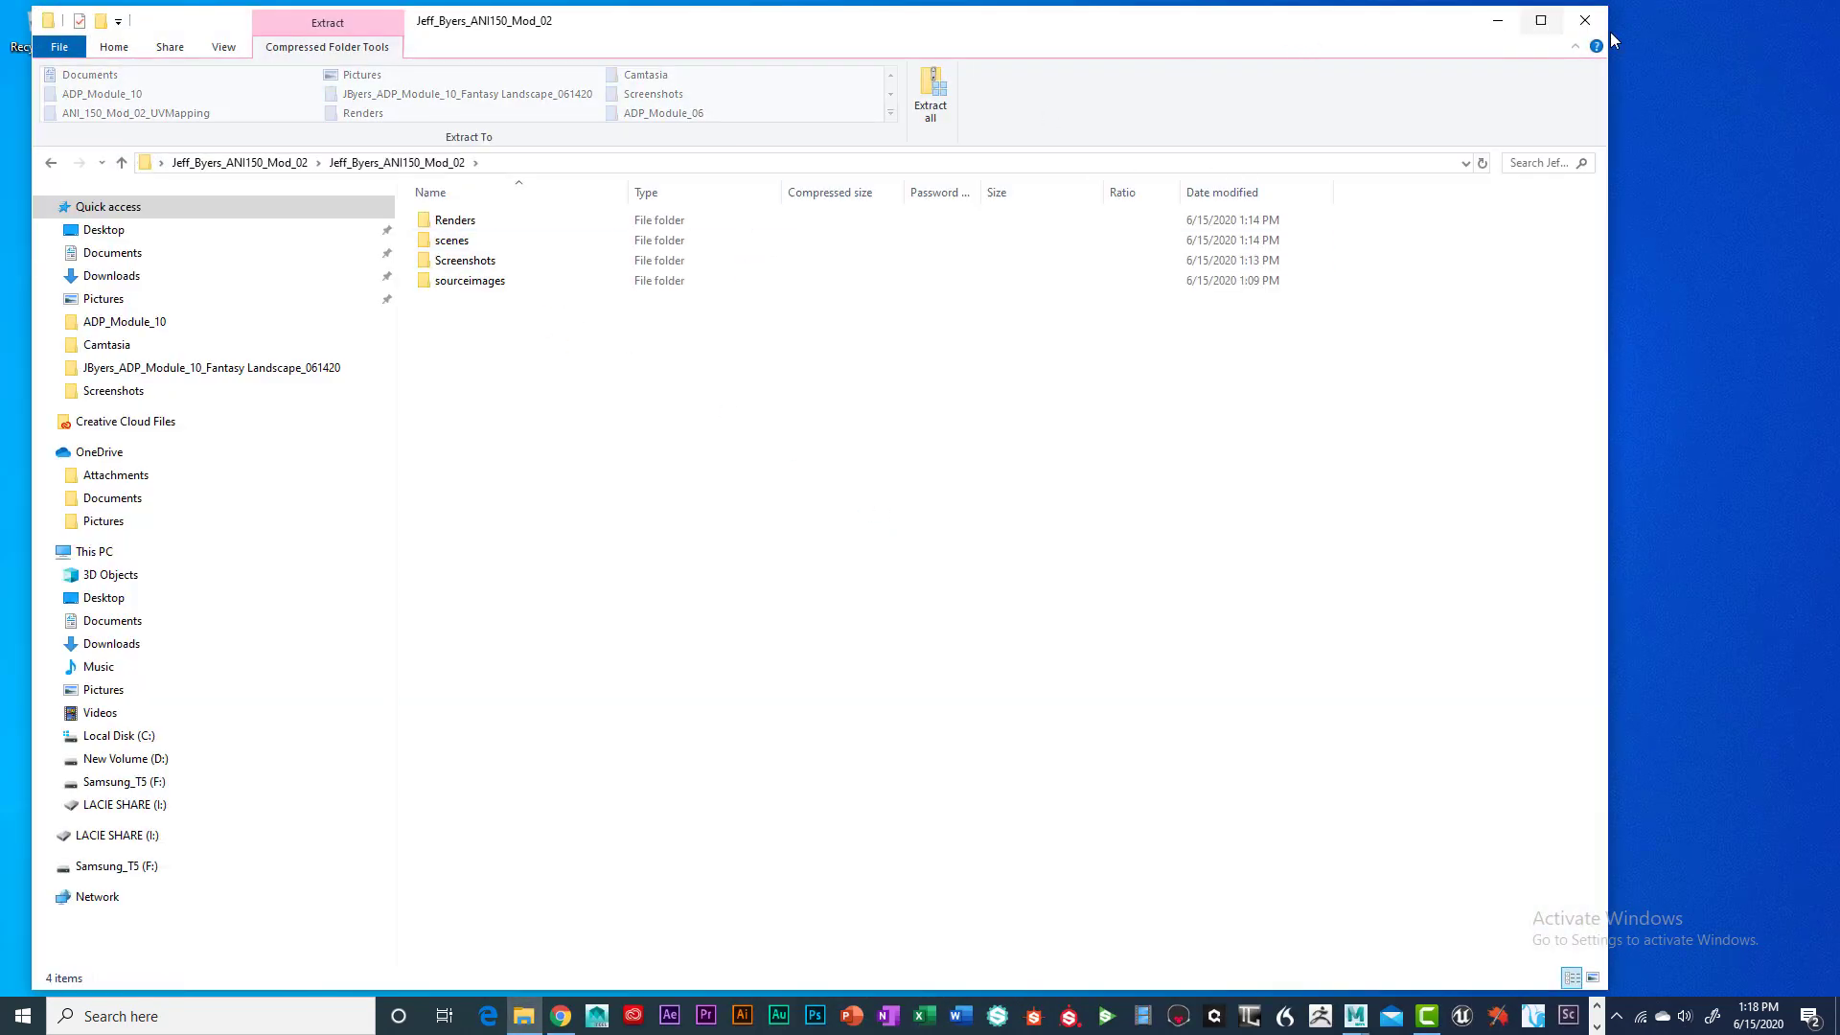
{"action": "left_click", "coordinate": [1585, 20]}
{"action": "left_click", "coordinate": [828, 342]}
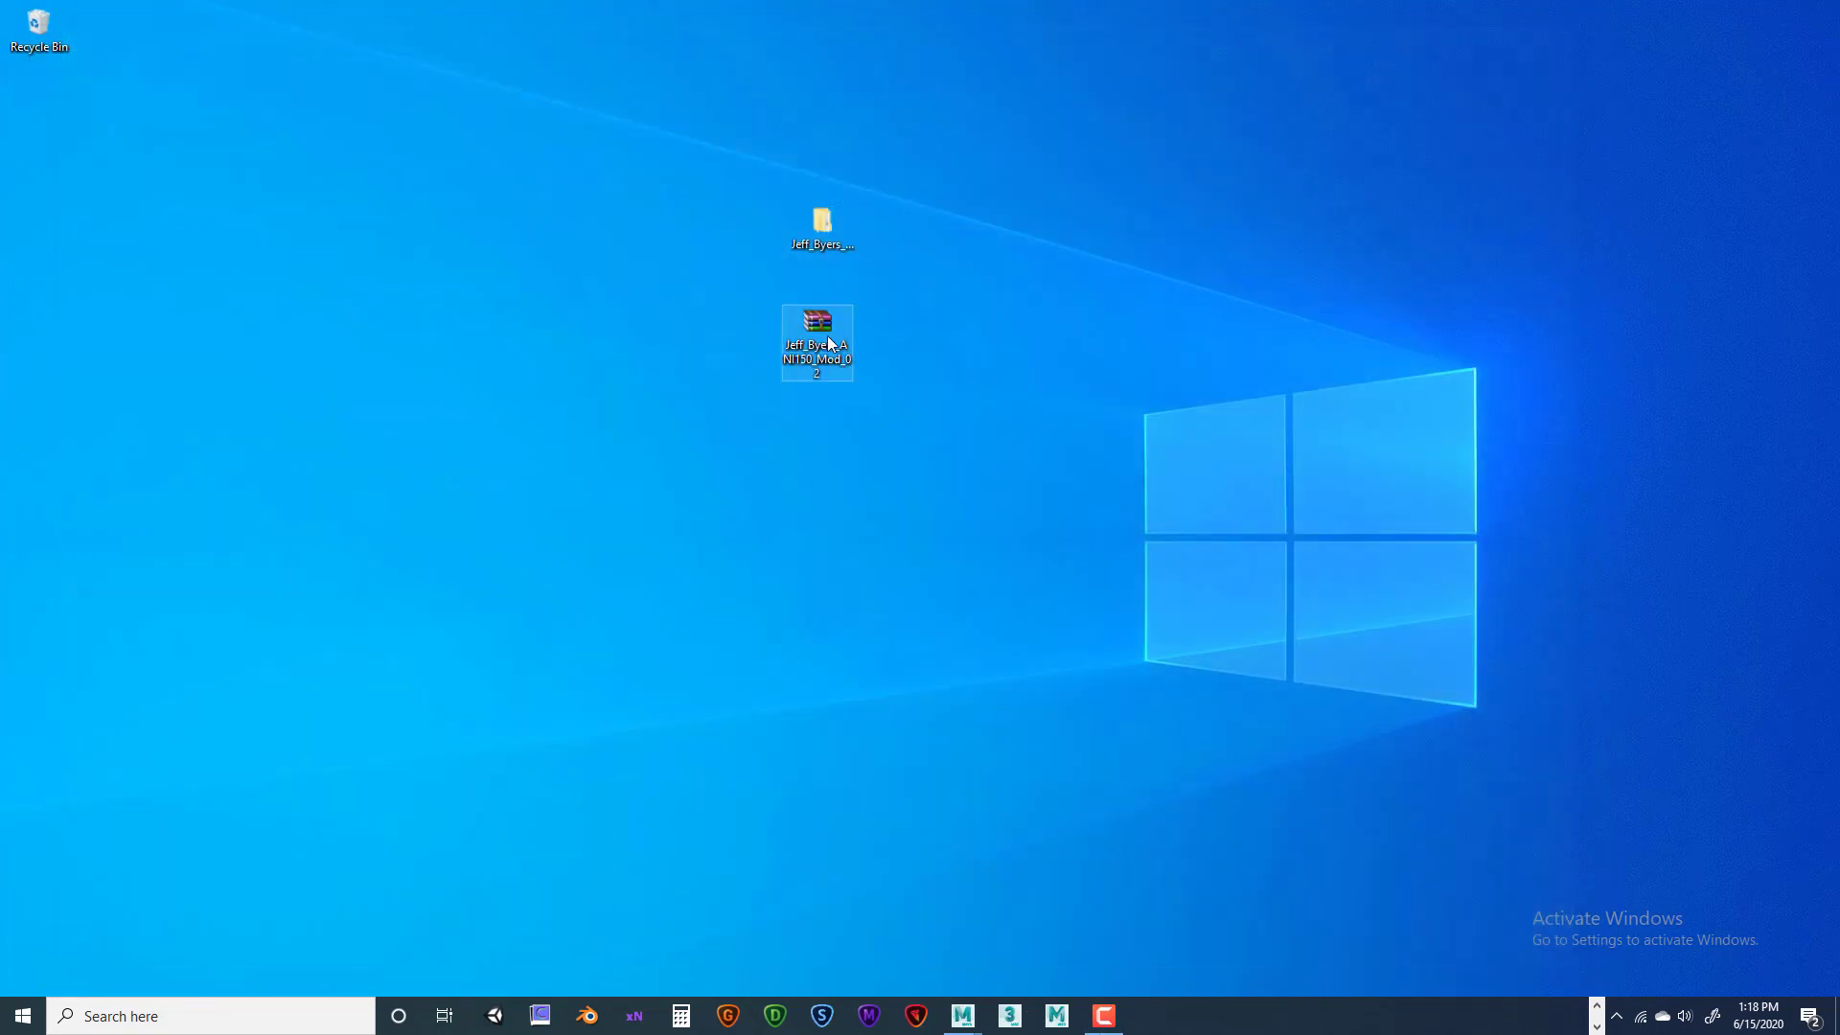
{"action": "mouse_move", "coordinate": [830, 318]}
{"action": "left_mouse_down"}
{"action": "mouse_move", "coordinate": [828, 292]}
{"action": "mouse_move", "coordinate": [853, 290]}
{"action": "left_mouse_up"}
{"action": "left_click", "coordinate": [870, 291]}
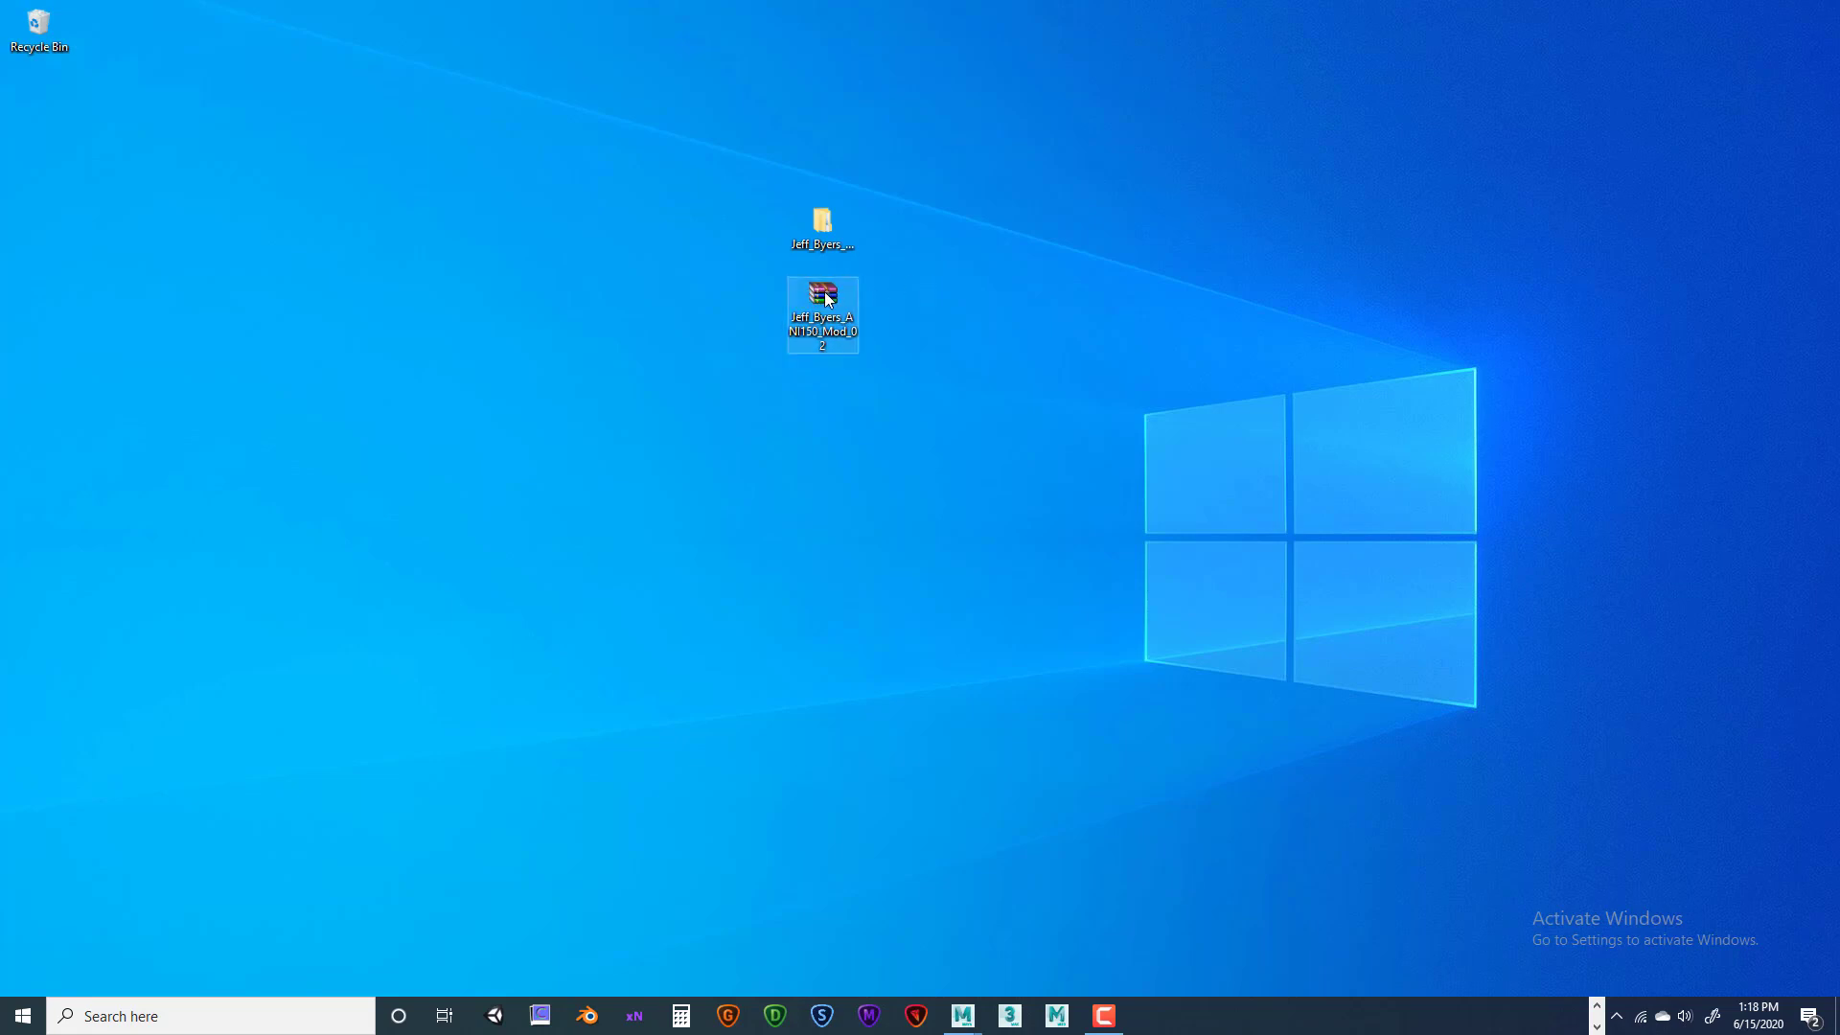
{"action": "left_click_drag", "start_coordinate": [840, 295], "coordinate": [862, 431]}
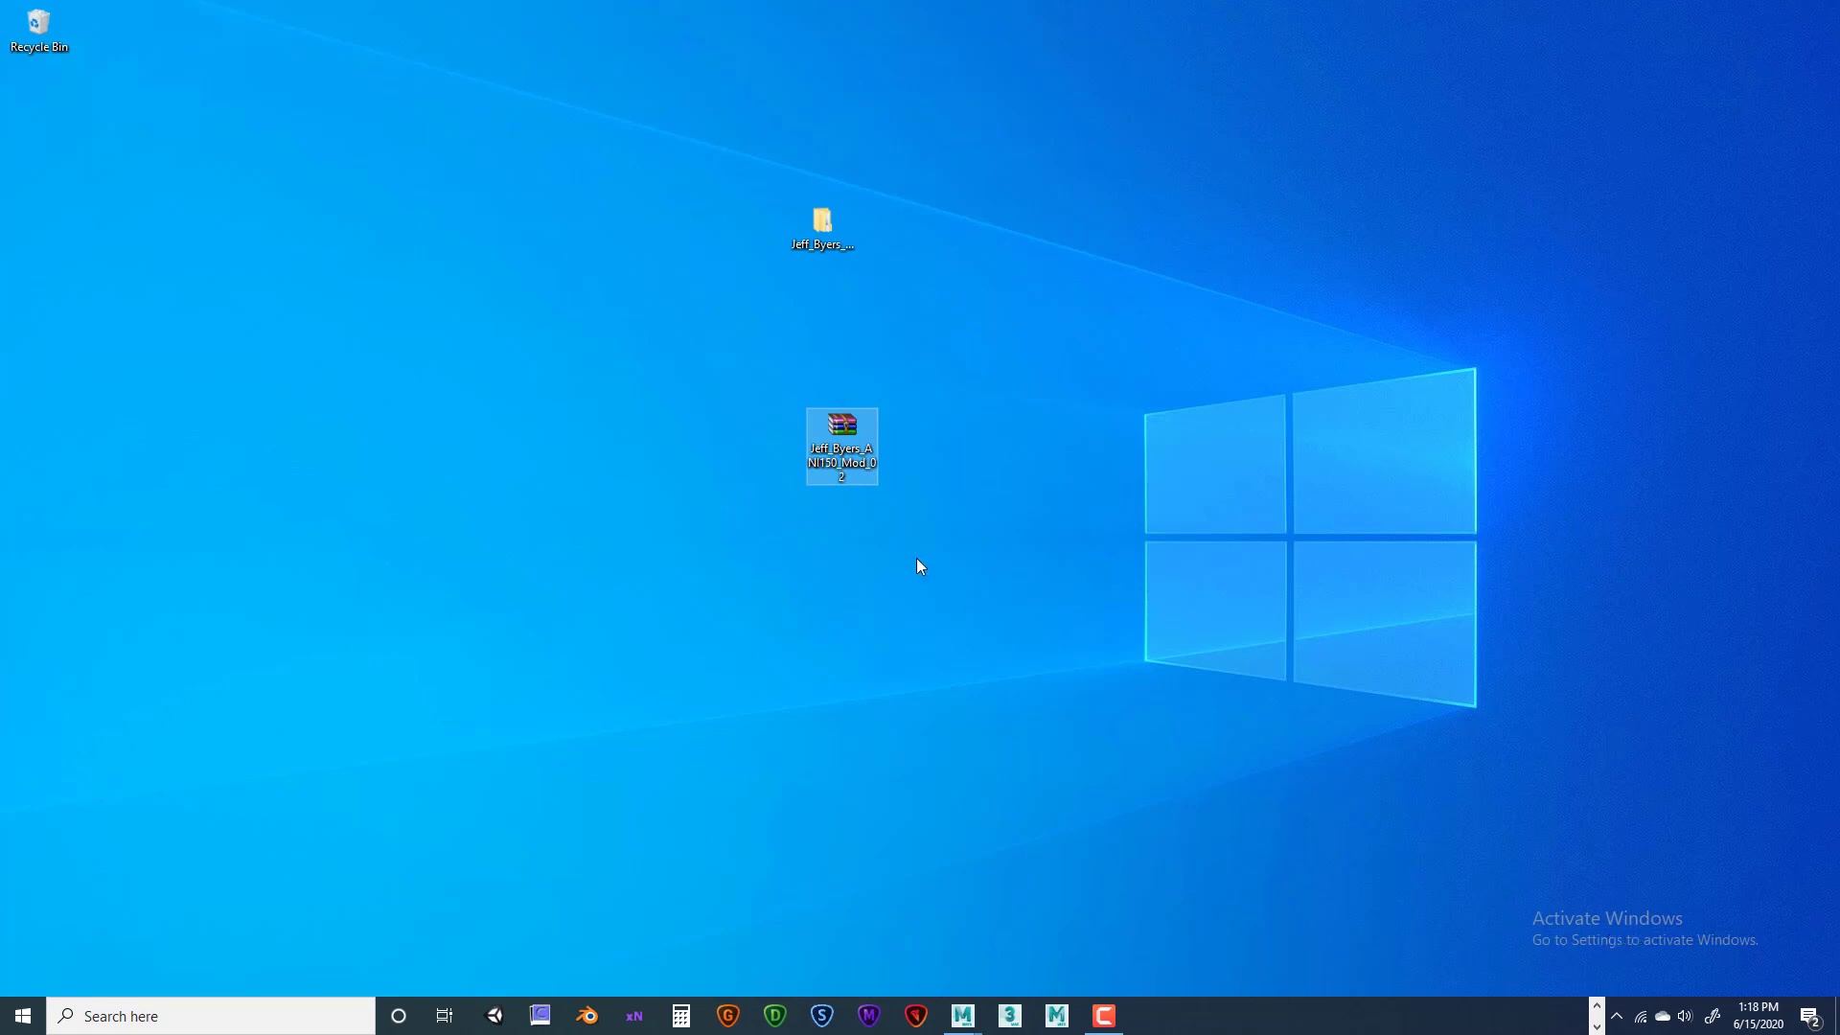
{"action": "left_click_drag", "start_coordinate": [847, 431], "coordinate": [835, 451]}
{"action": "left_click", "coordinate": [969, 521]}
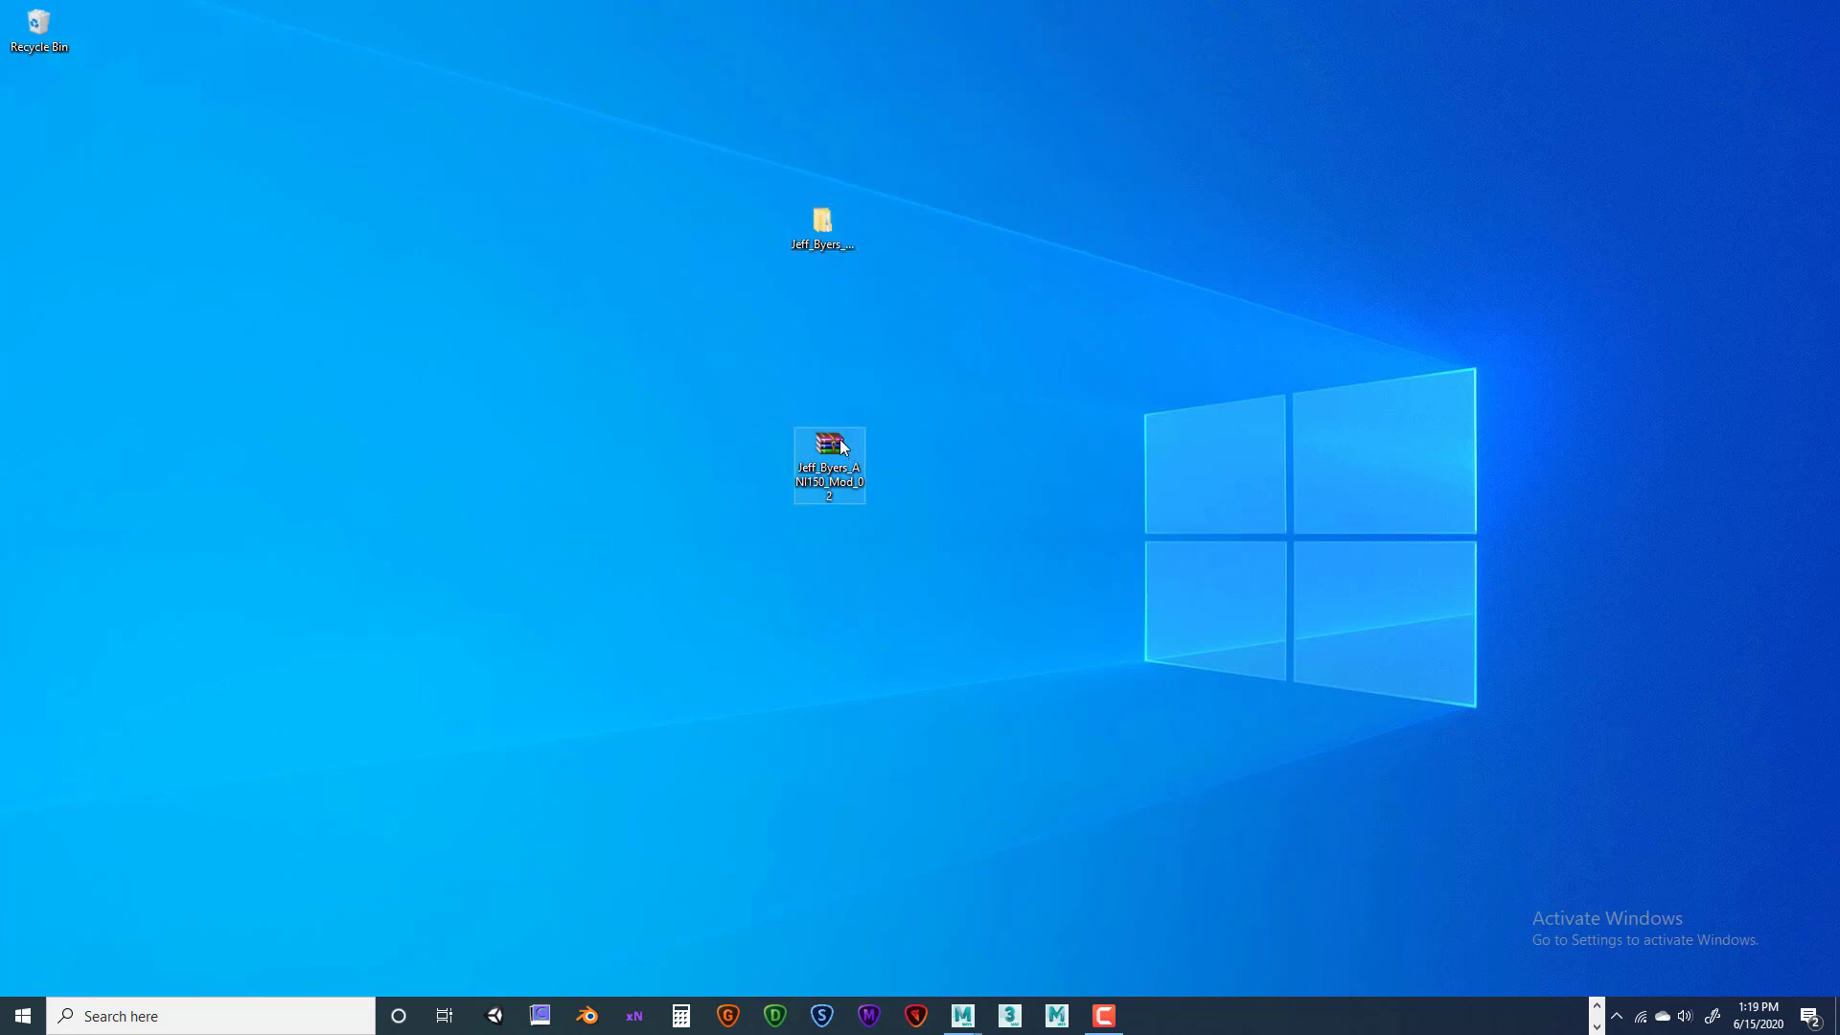
{"action": "left_click_drag", "start_coordinate": [830, 450], "coordinate": [878, 339]}
{"action": "left_click", "coordinate": [855, 170]}
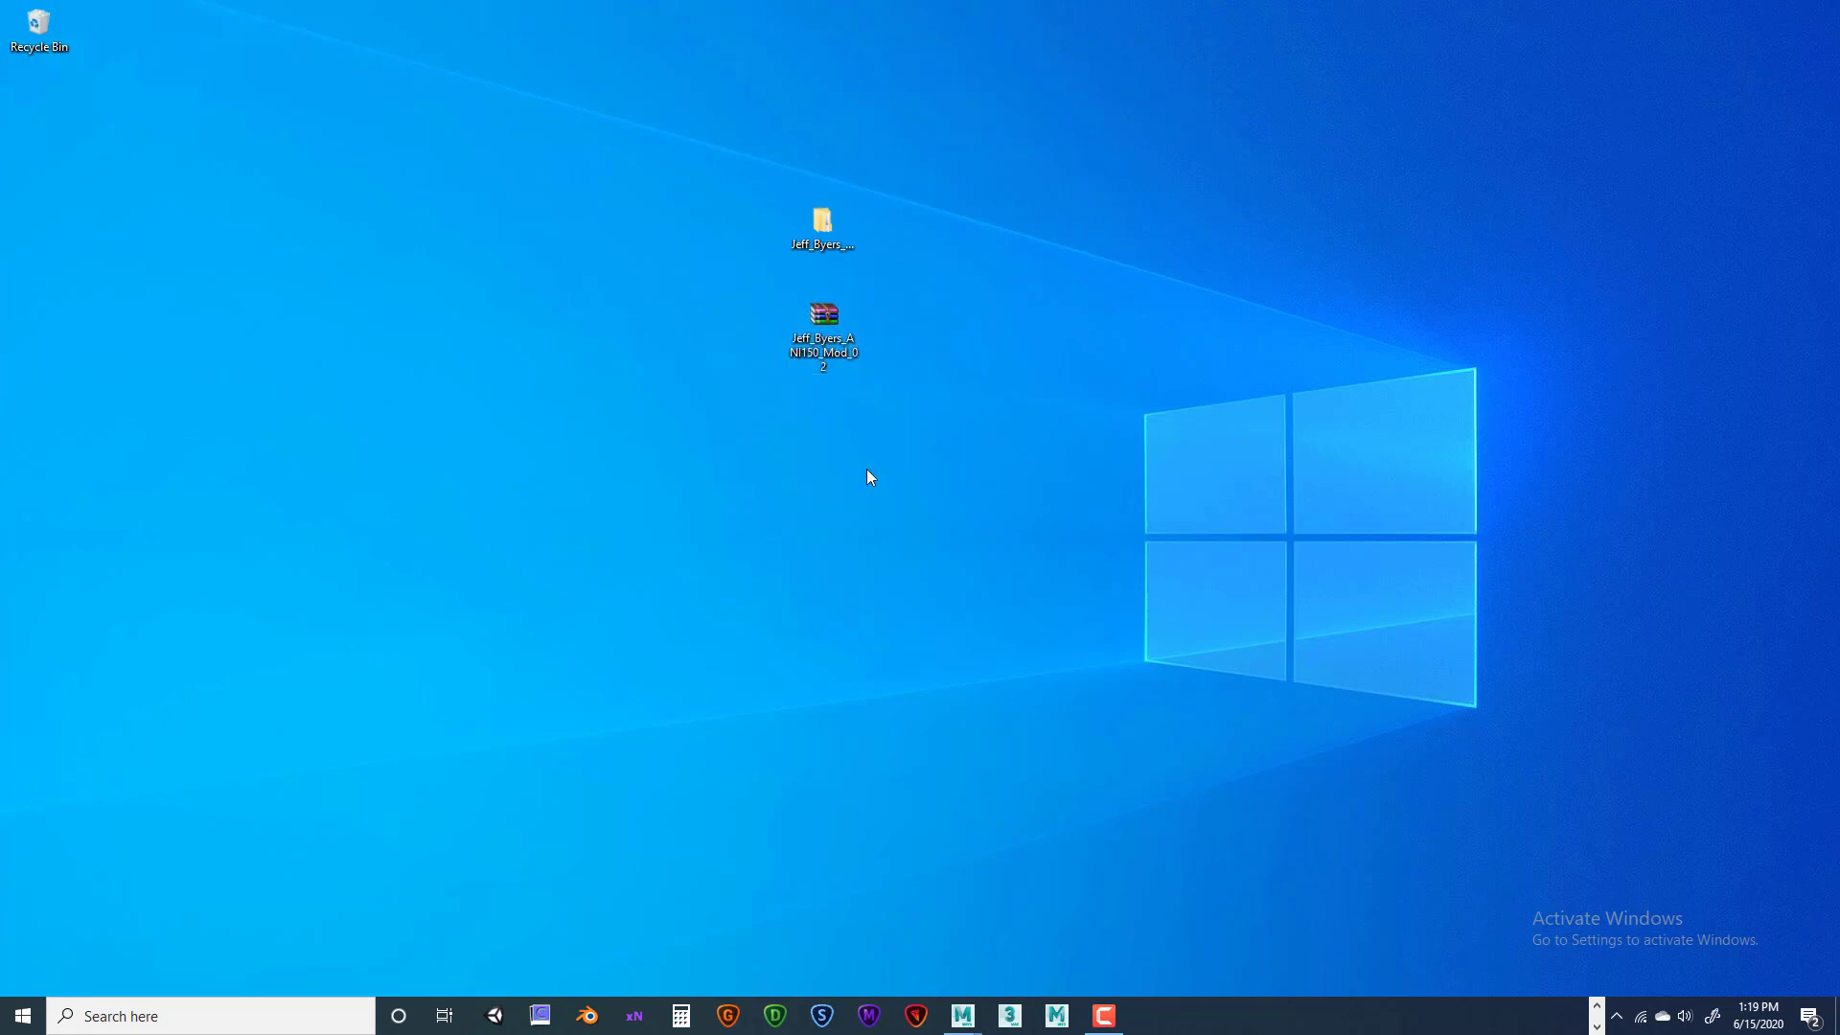